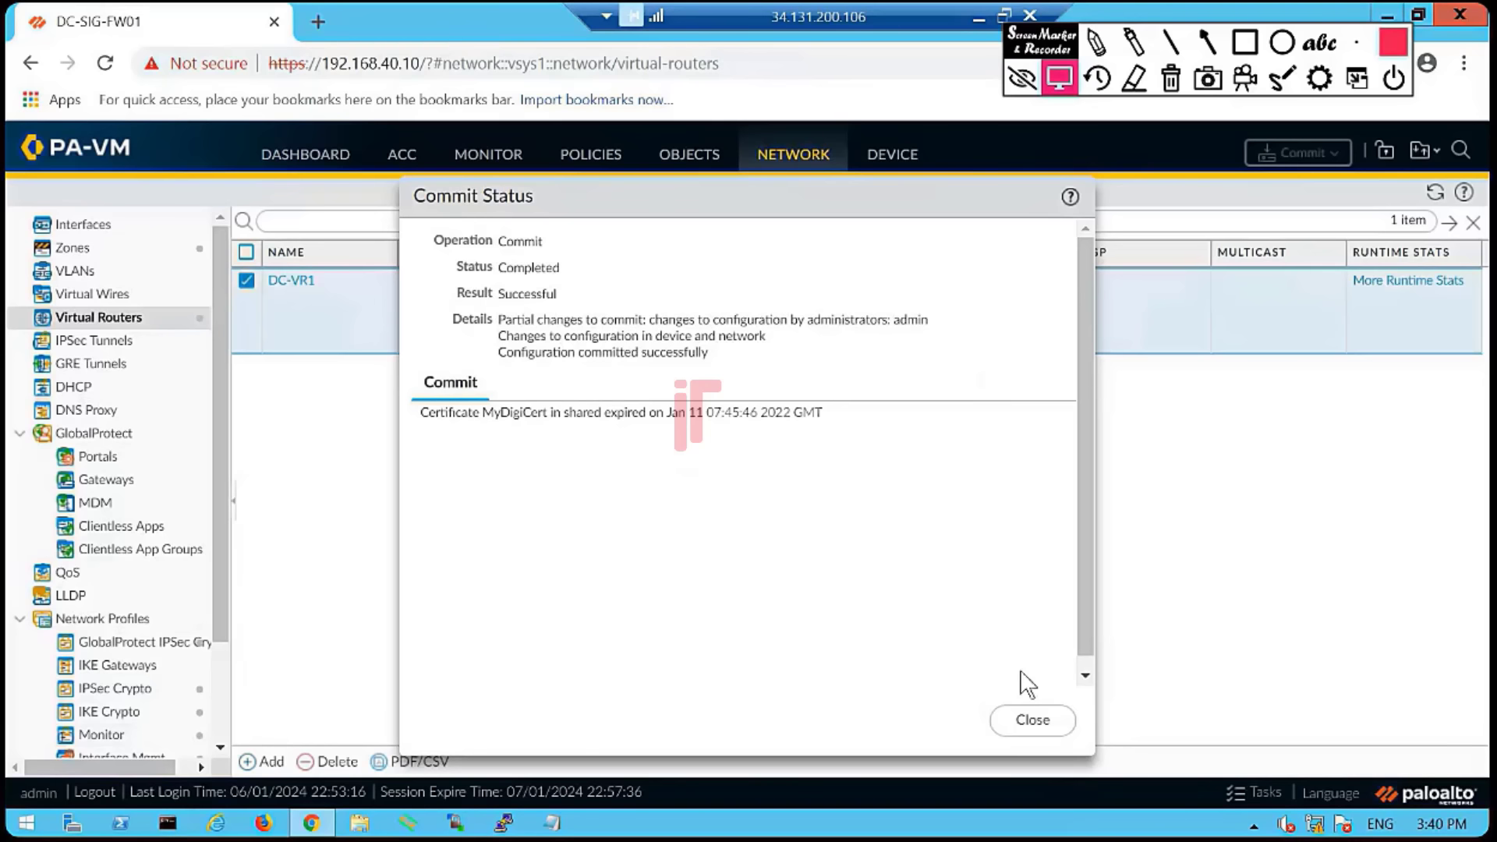
# - Close the Commit Status report to return to the Virtual Routers list showing DC-VR1
pyautogui.click(1039, 720)
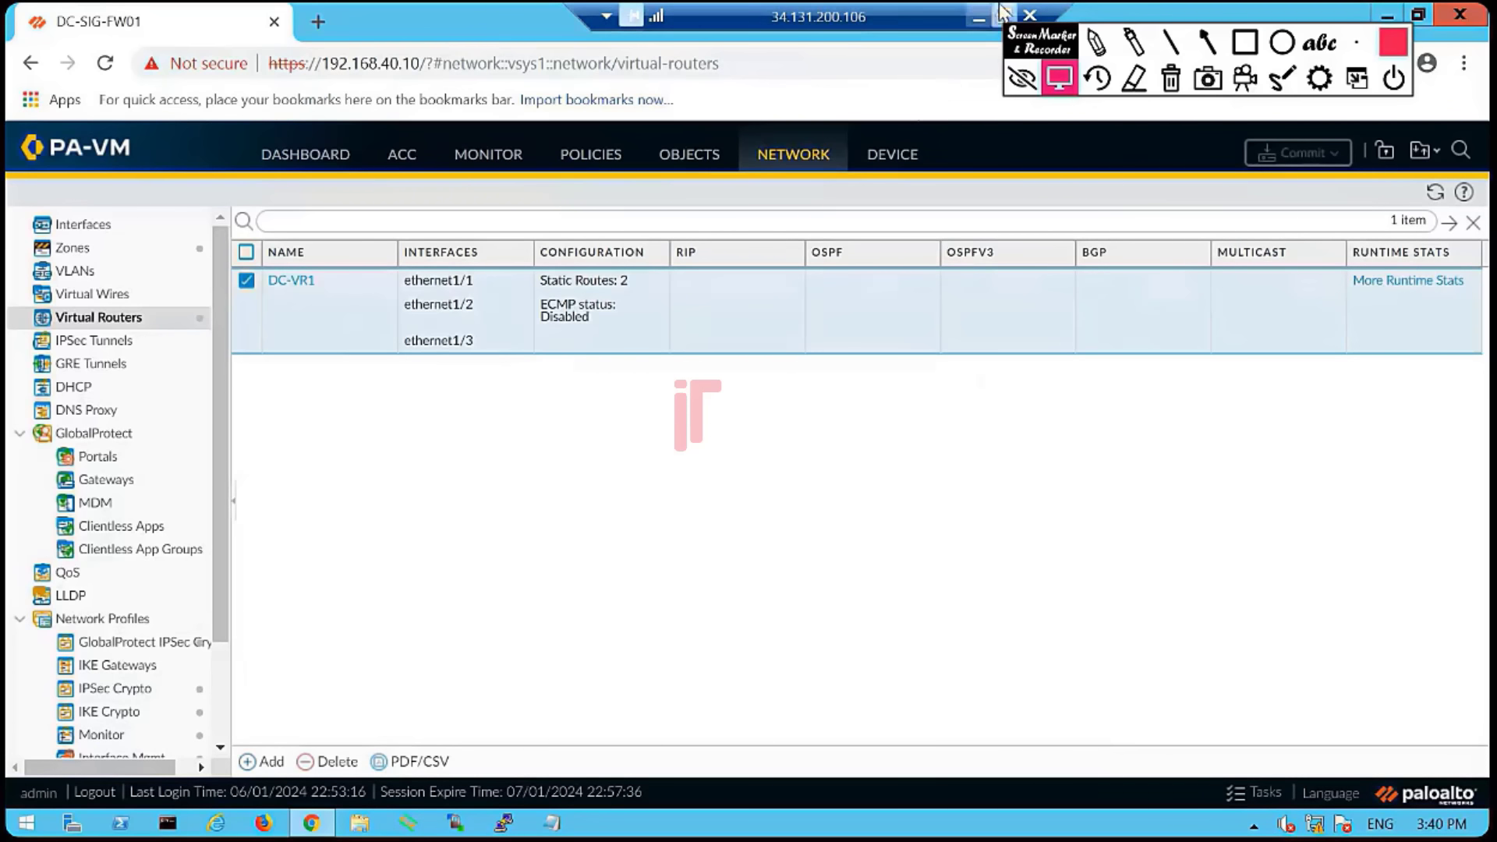
# - Back in the EVE-NG topology, start the Win-Server node and clear its notification
pyautogui.click(979, 18)
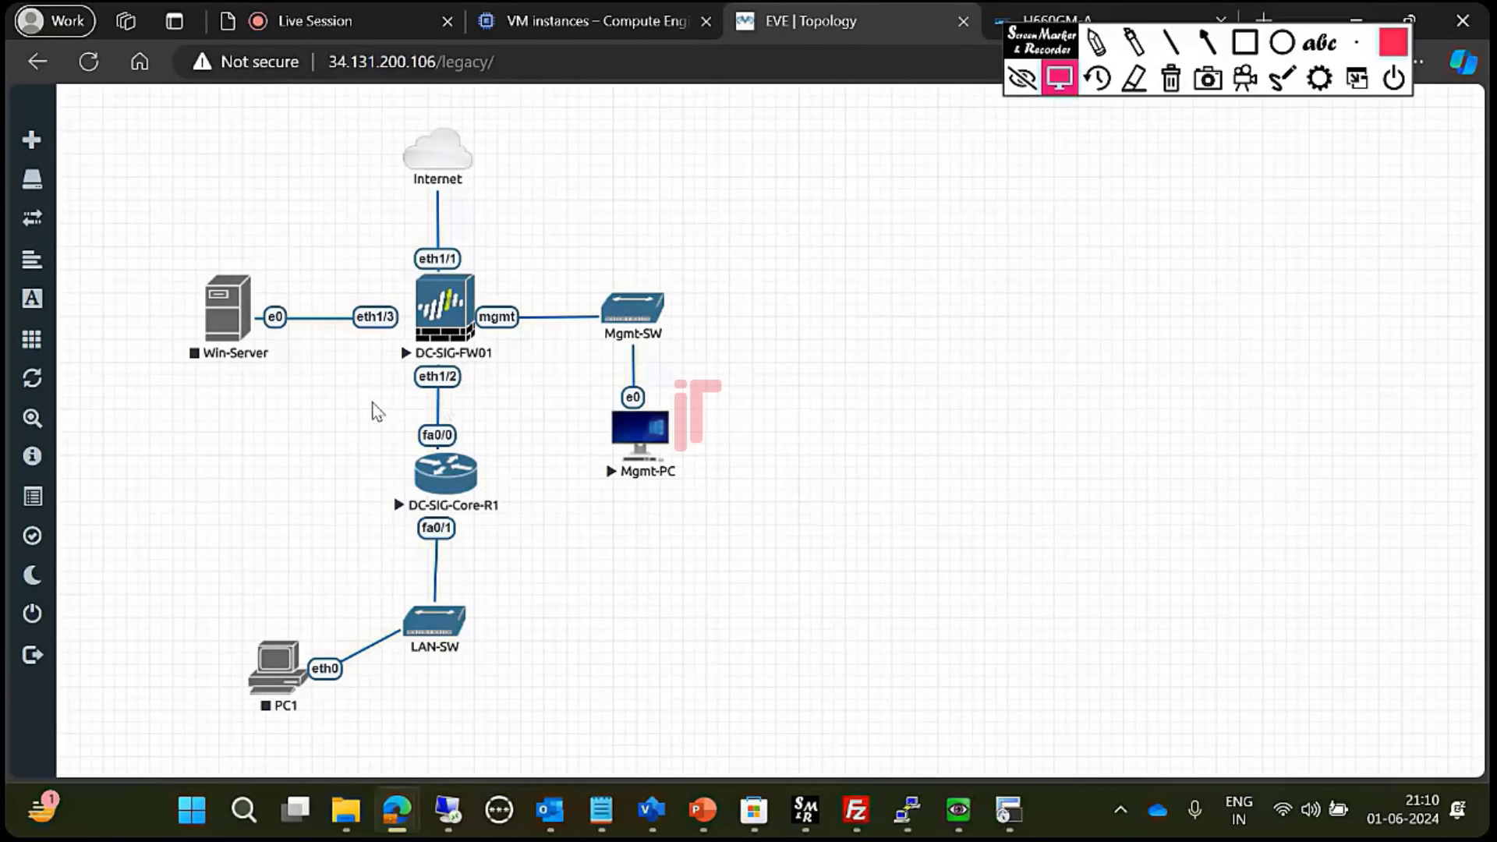
pyautogui.rightClick(234, 312)
pyautogui.click(331, 374)
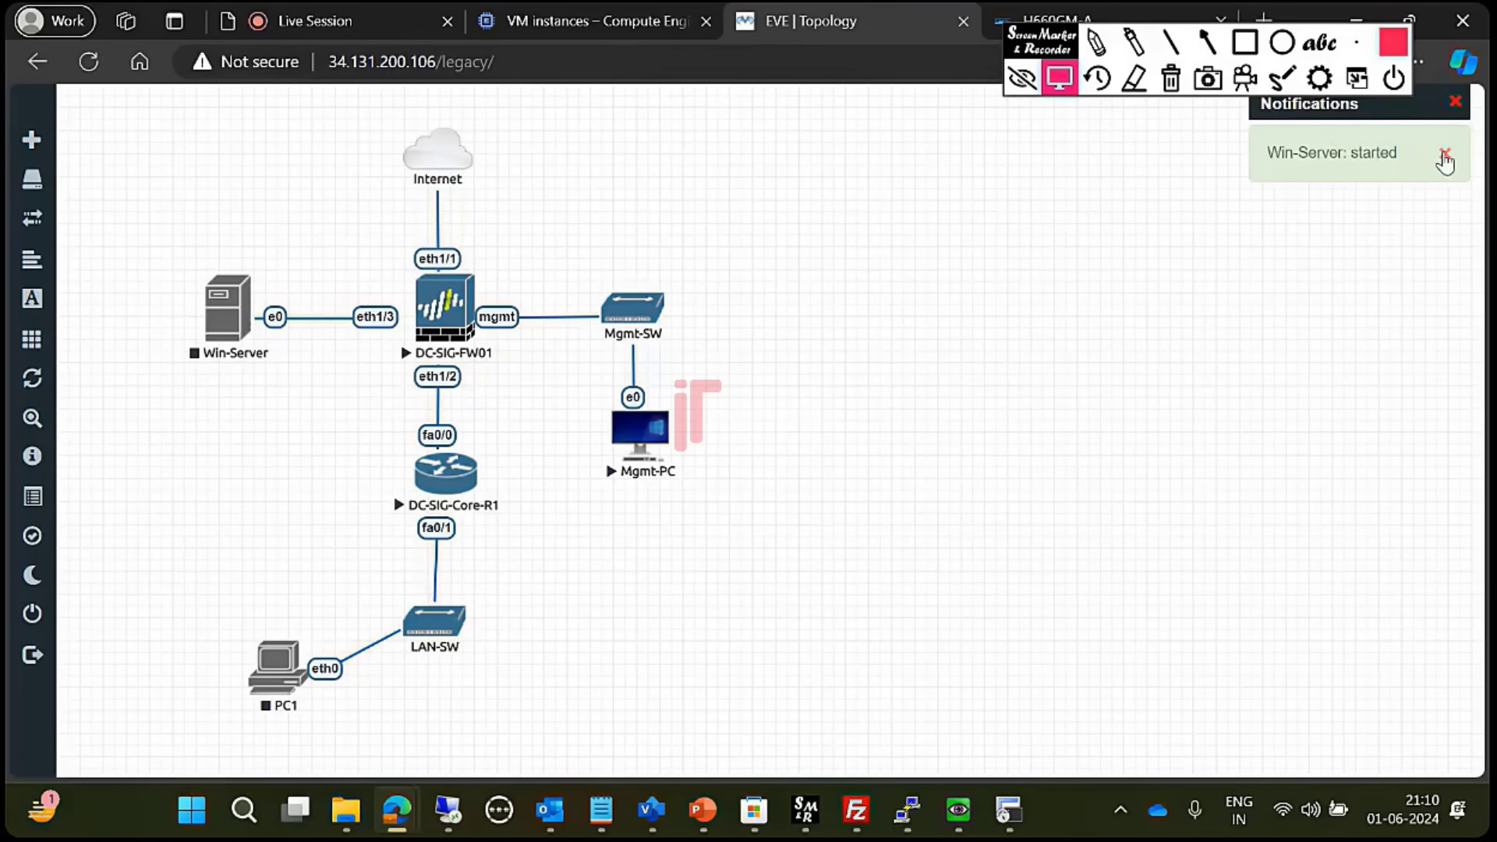
pyautogui.click(1443, 156)
pyautogui.click(1455, 104)
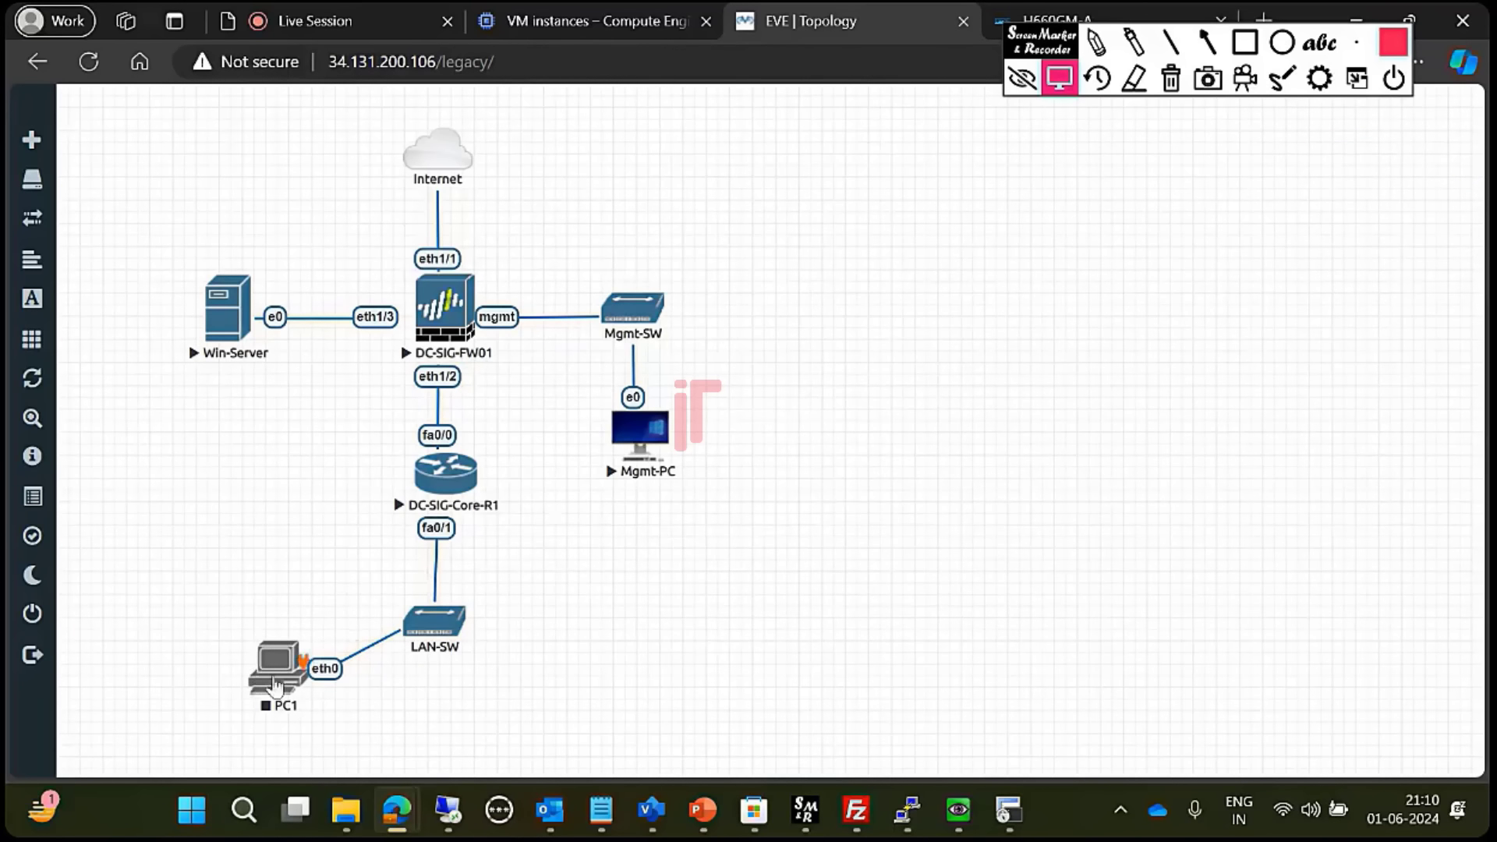
# - Start the PC1 node and open its console in SecureCRT
pyautogui.rightClick(273, 672)
pyautogui.click(390, 496)
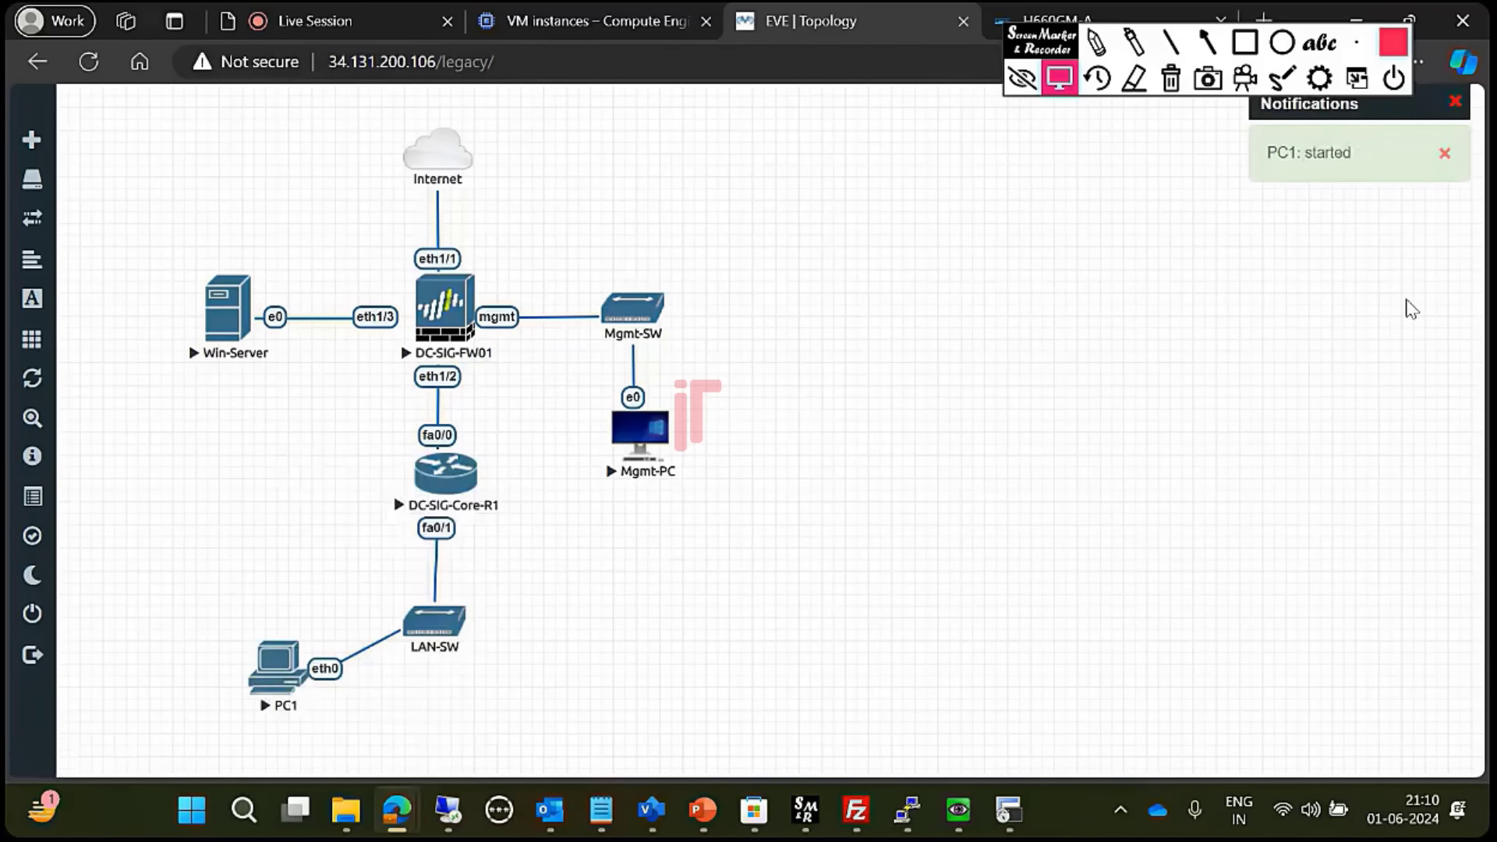
pyautogui.click(1455, 104)
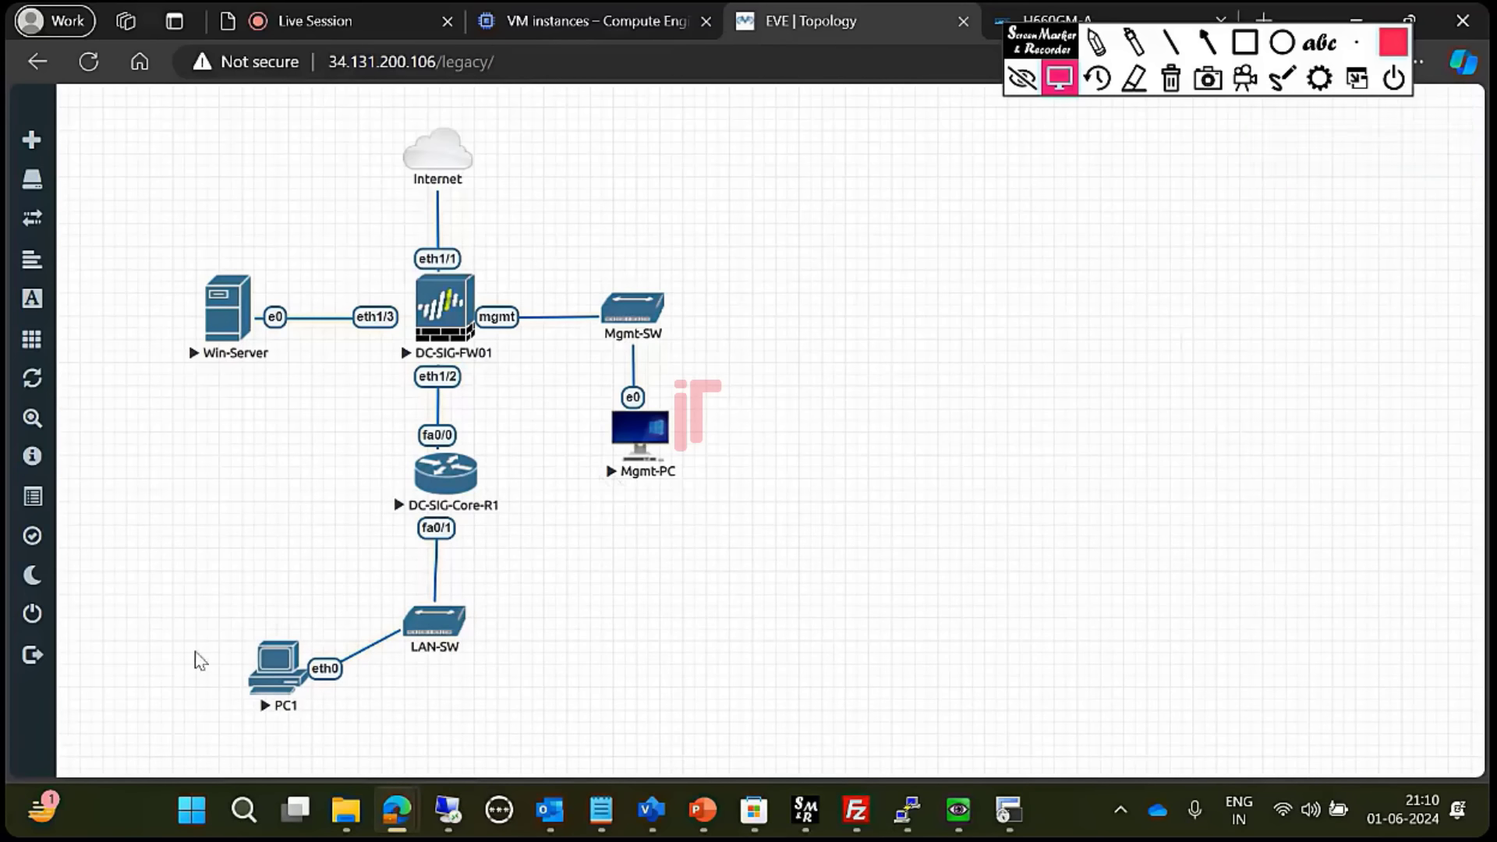
pyautogui.click(272, 672)
pyautogui.click(845, 196)
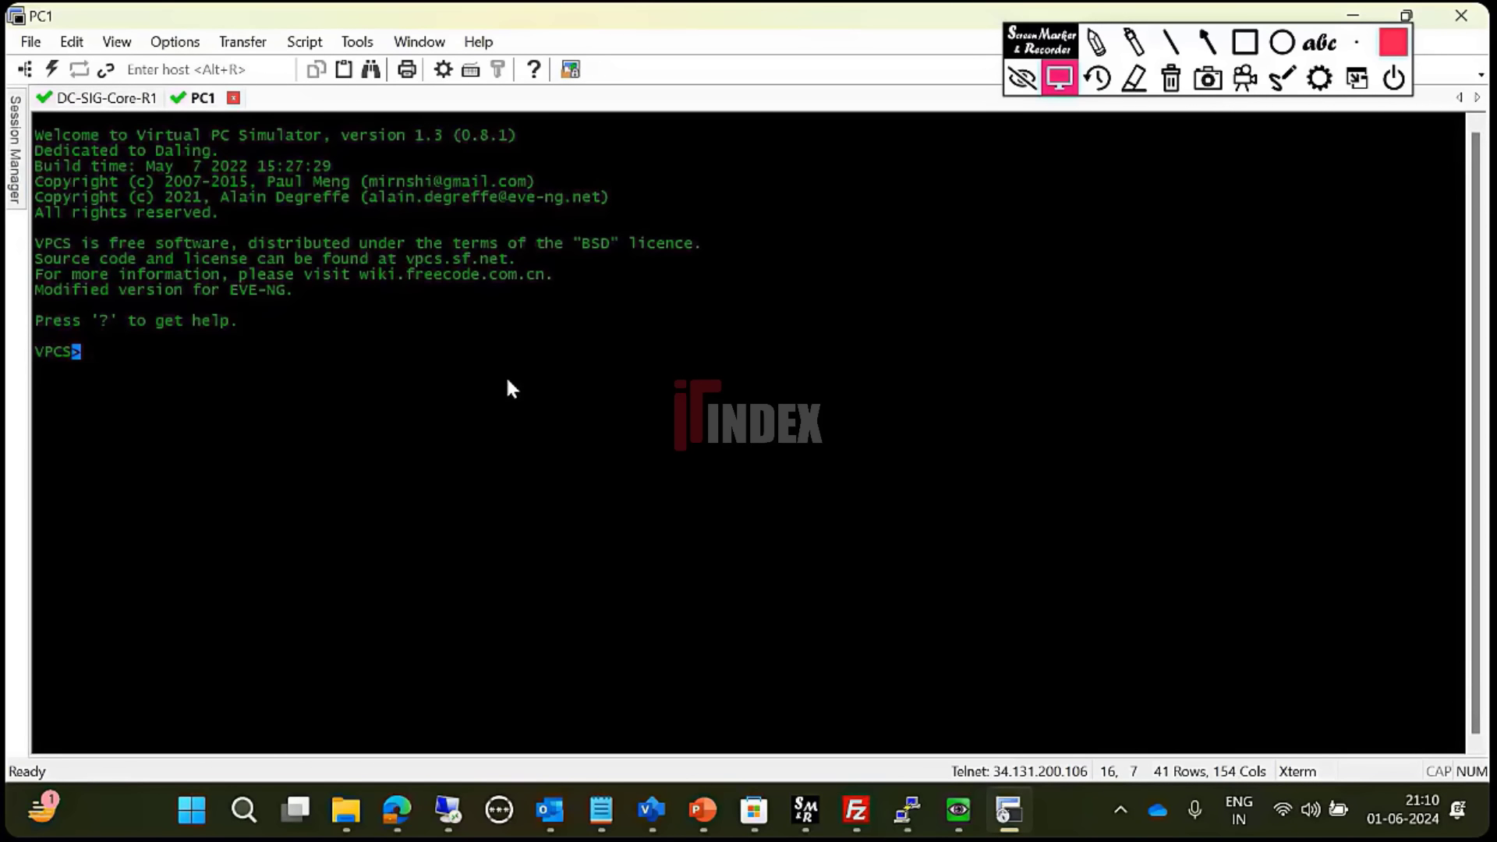
# - Give PC1 IP 10.120.1.15 255.255.255.0 with gateway 10.120.1.254
pyautogui.press('Return')
pyautogui.press('Return')
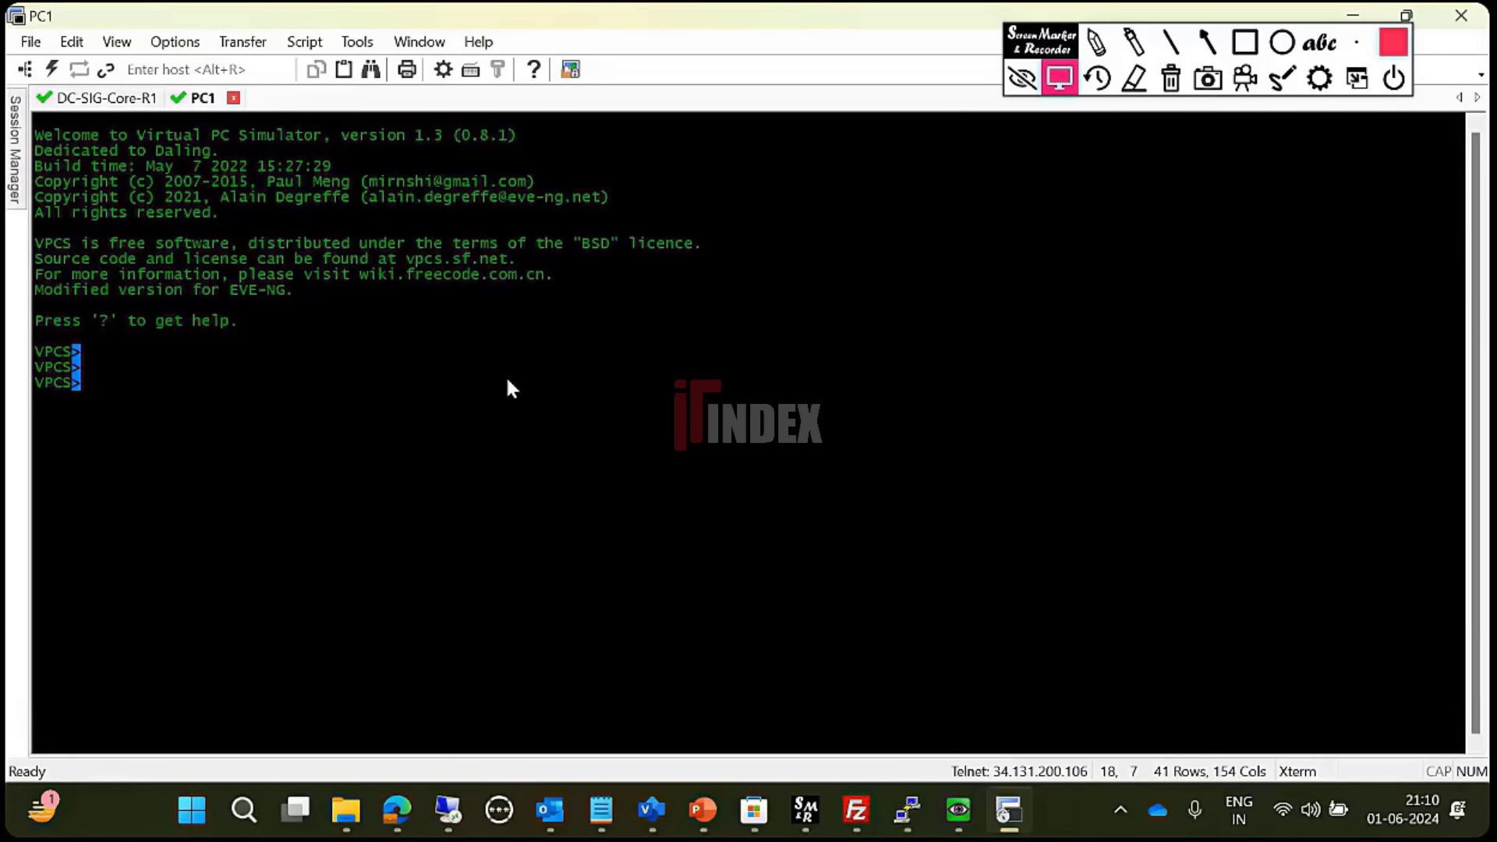
pyautogui.write('ip 10.120.1.15')
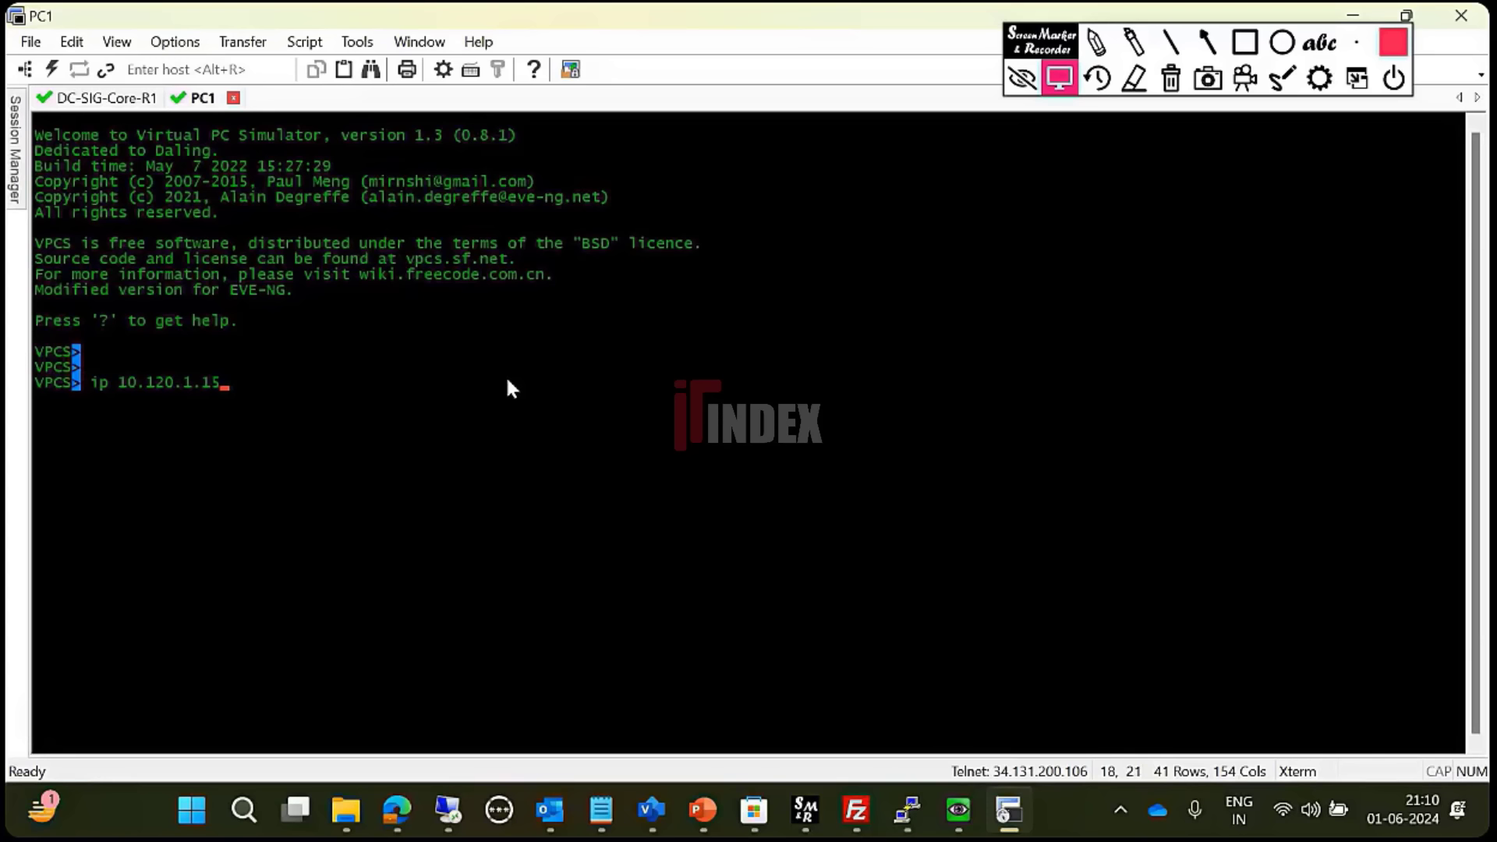
pyautogui.write(' 255.255.255.0 ')
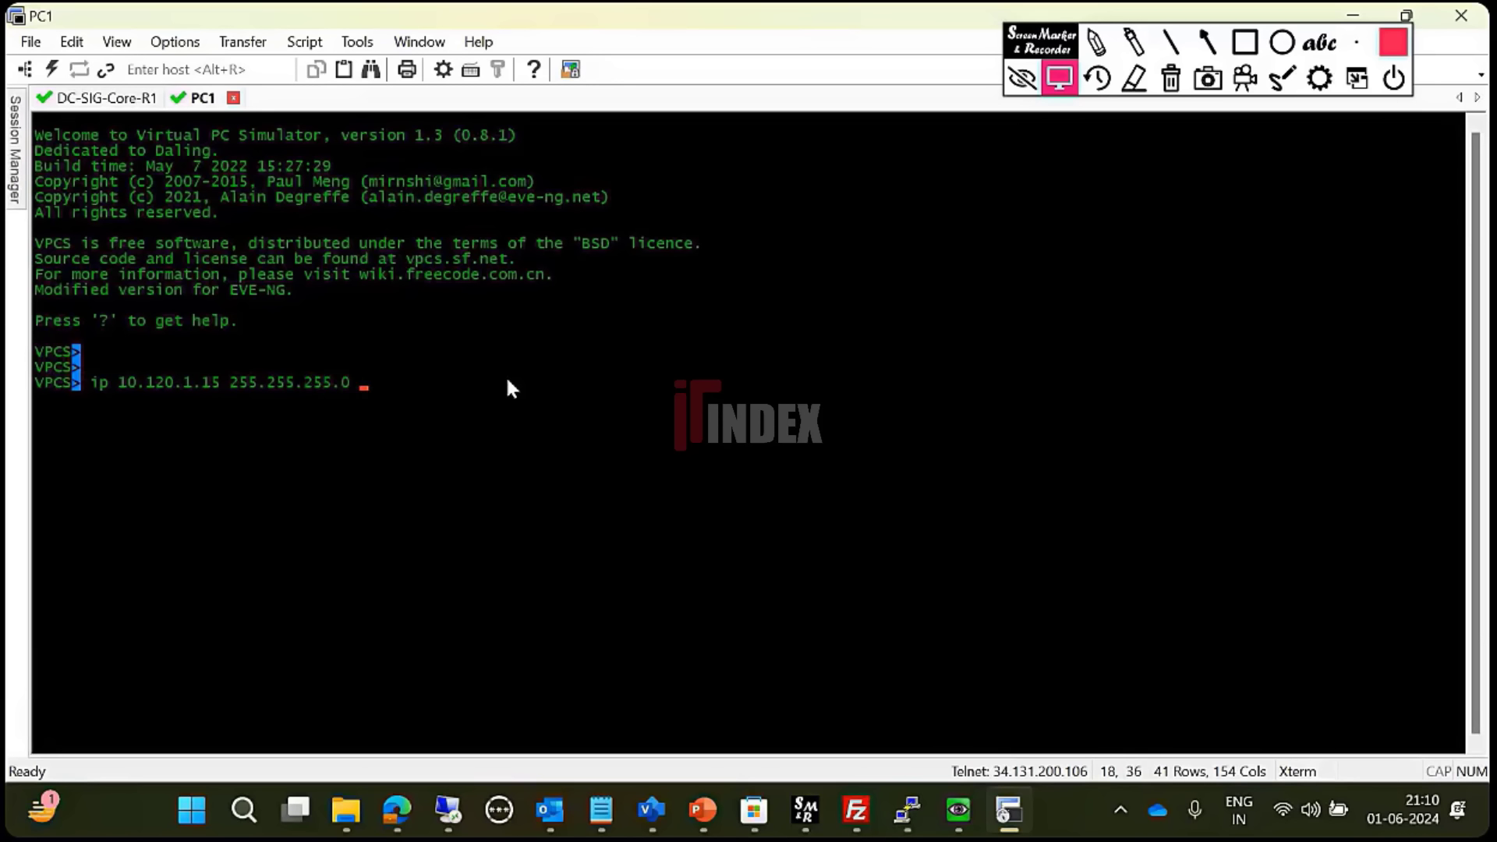
pyautogui.write('10.120.1.254')
pyautogui.press('Return')
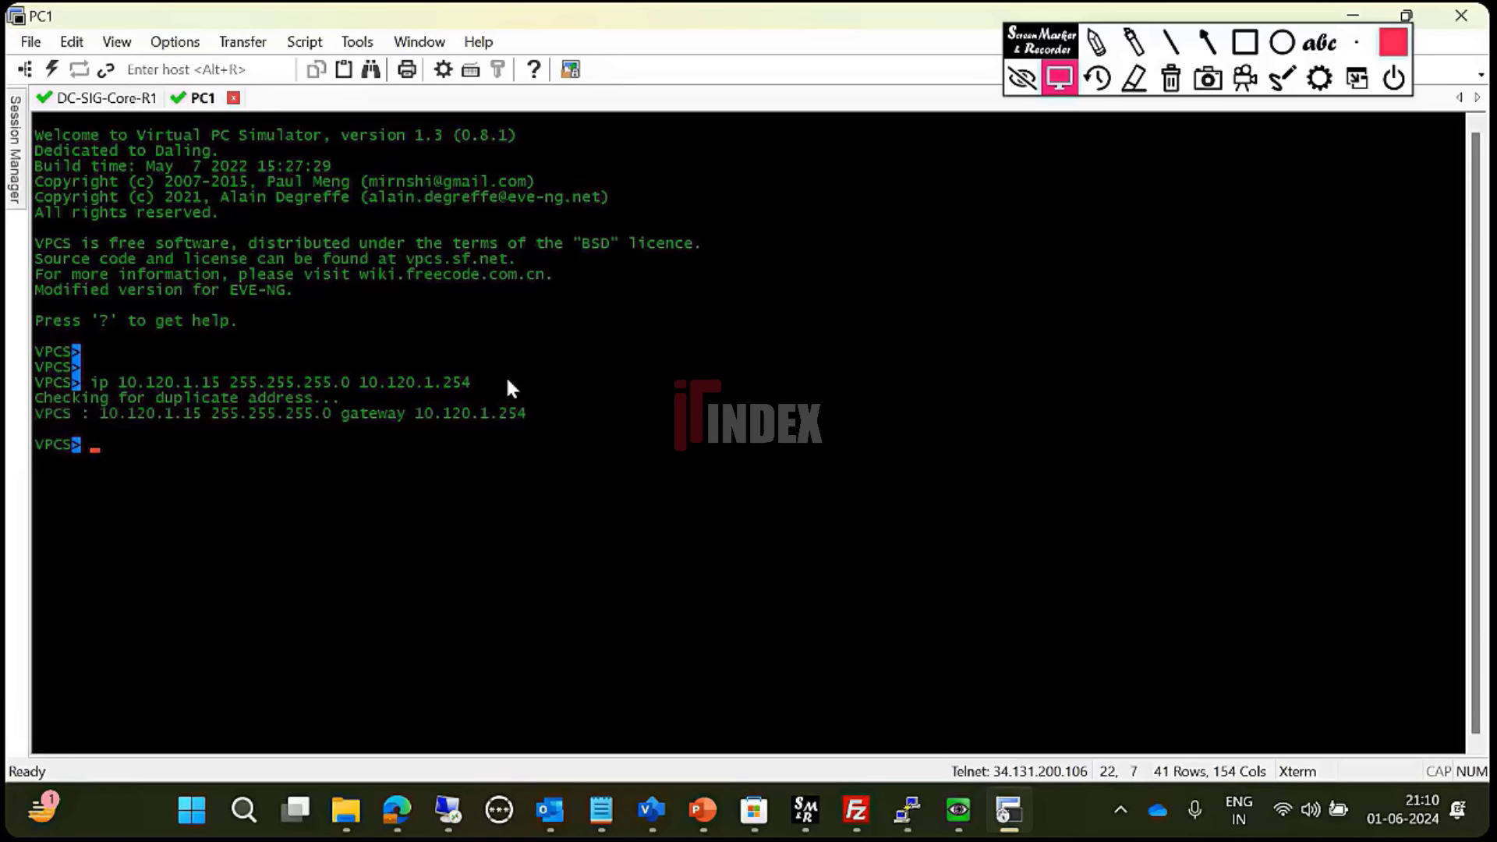
# - Try renaming the host with 'name PC1' and 'vname PC1', then check the VPCS help
pyautogui.write('name PC1')
pyautogui.press('Return')
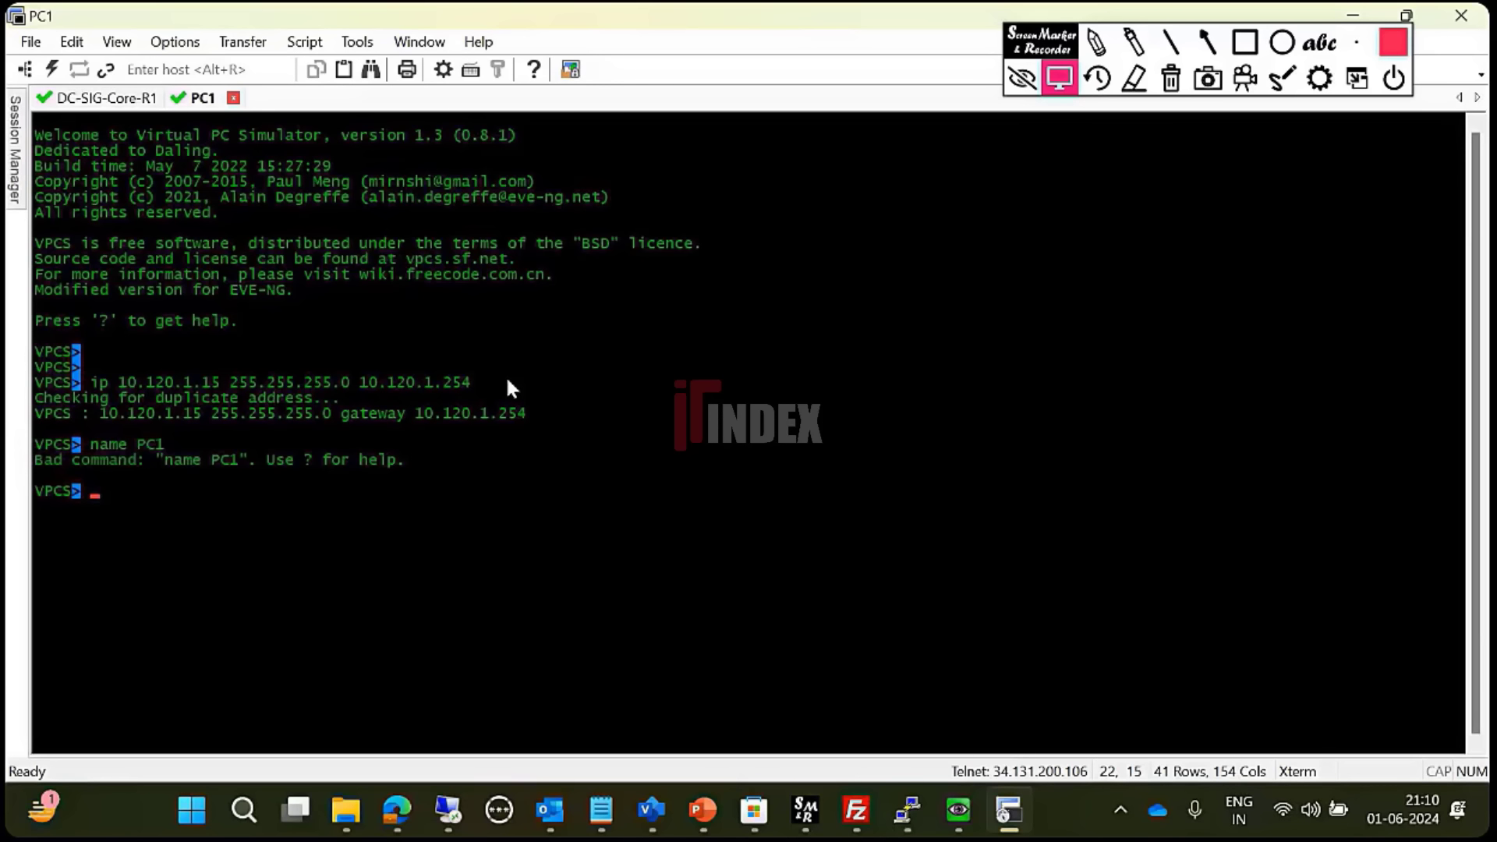
pyautogui.press('Up')
pyautogui.press('Left')
pyautogui.press('Left')
pyautogui.press('Left')
pyautogui.press('Left')
pyautogui.press('Left')
pyautogui.press('Left')
pyautogui.write('v')
pyautogui.press('Return')
pyautogui.press('Up')
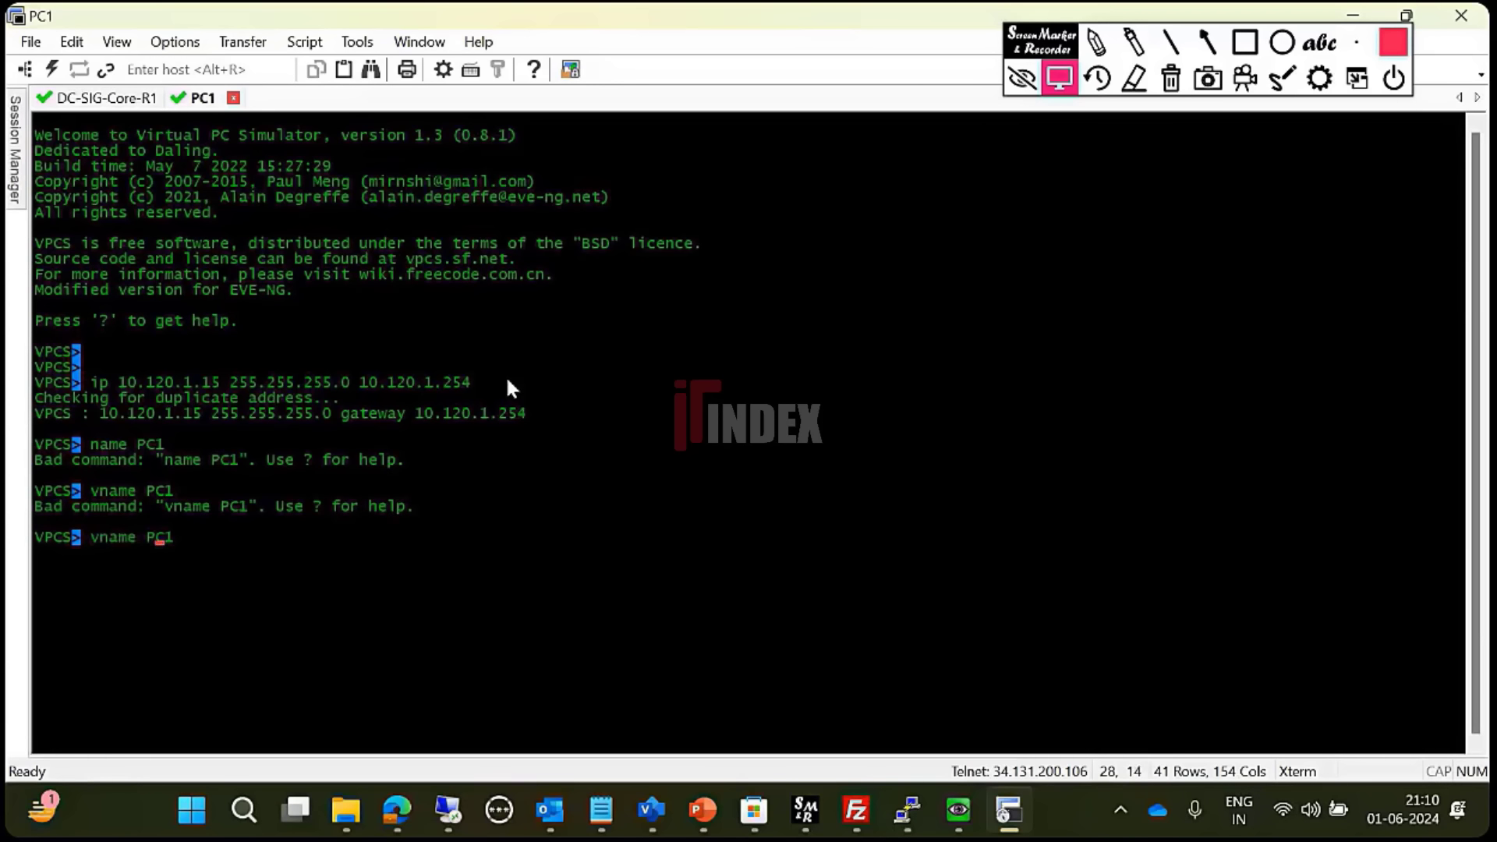
pyautogui.press('BackSpace')
pyautogui.press('BackSpace')
pyautogui.press('BackSpace')
pyautogui.press('BackSpace')
pyautogui.press('BackSpace')
pyautogui.press('Return')
pyautogui.press('Return')
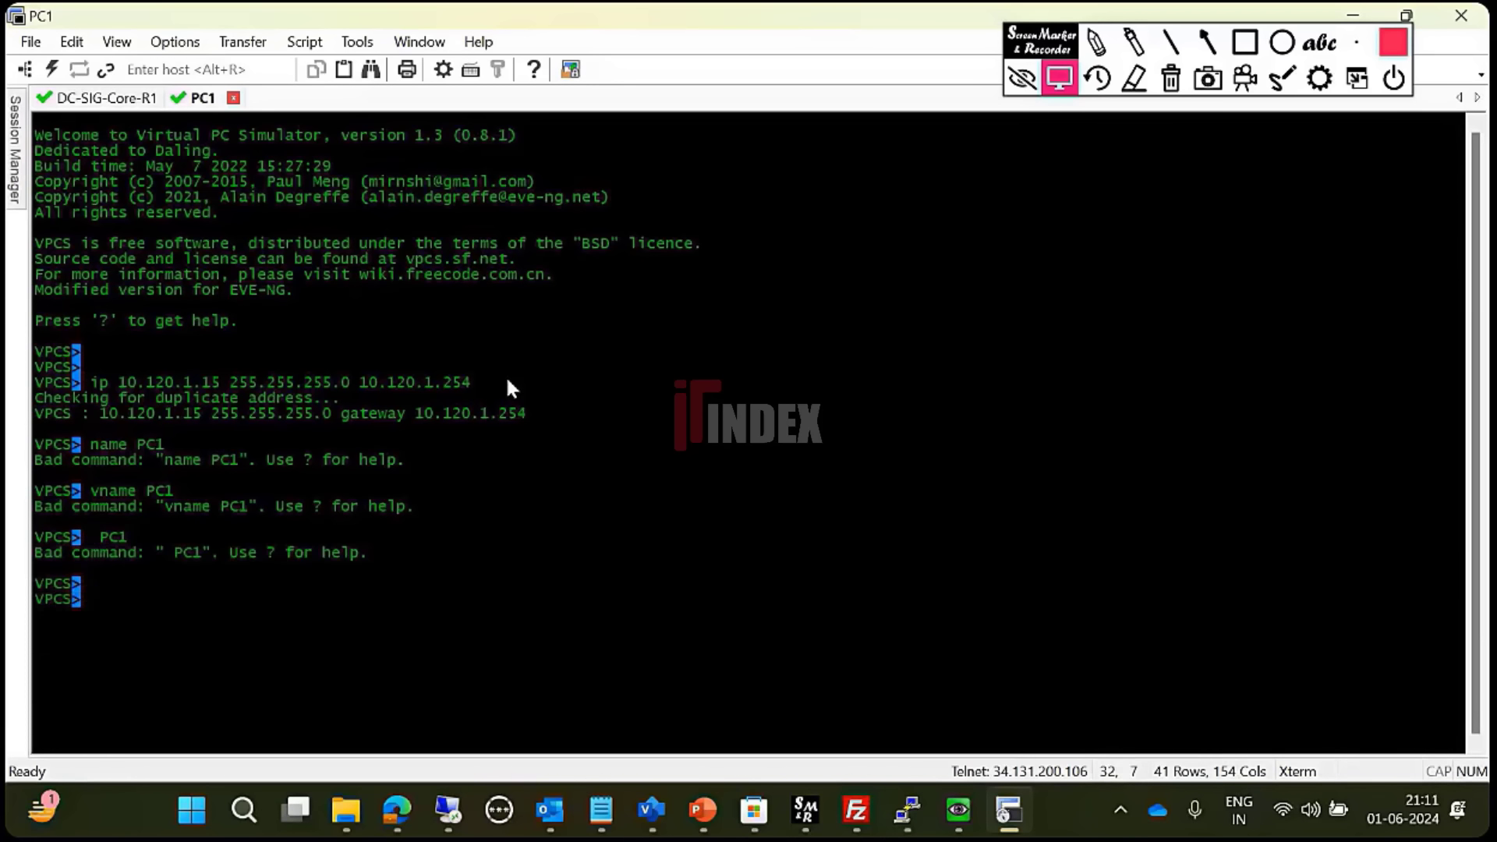
pyautogui.write('?')
pyautogui.press('Return')
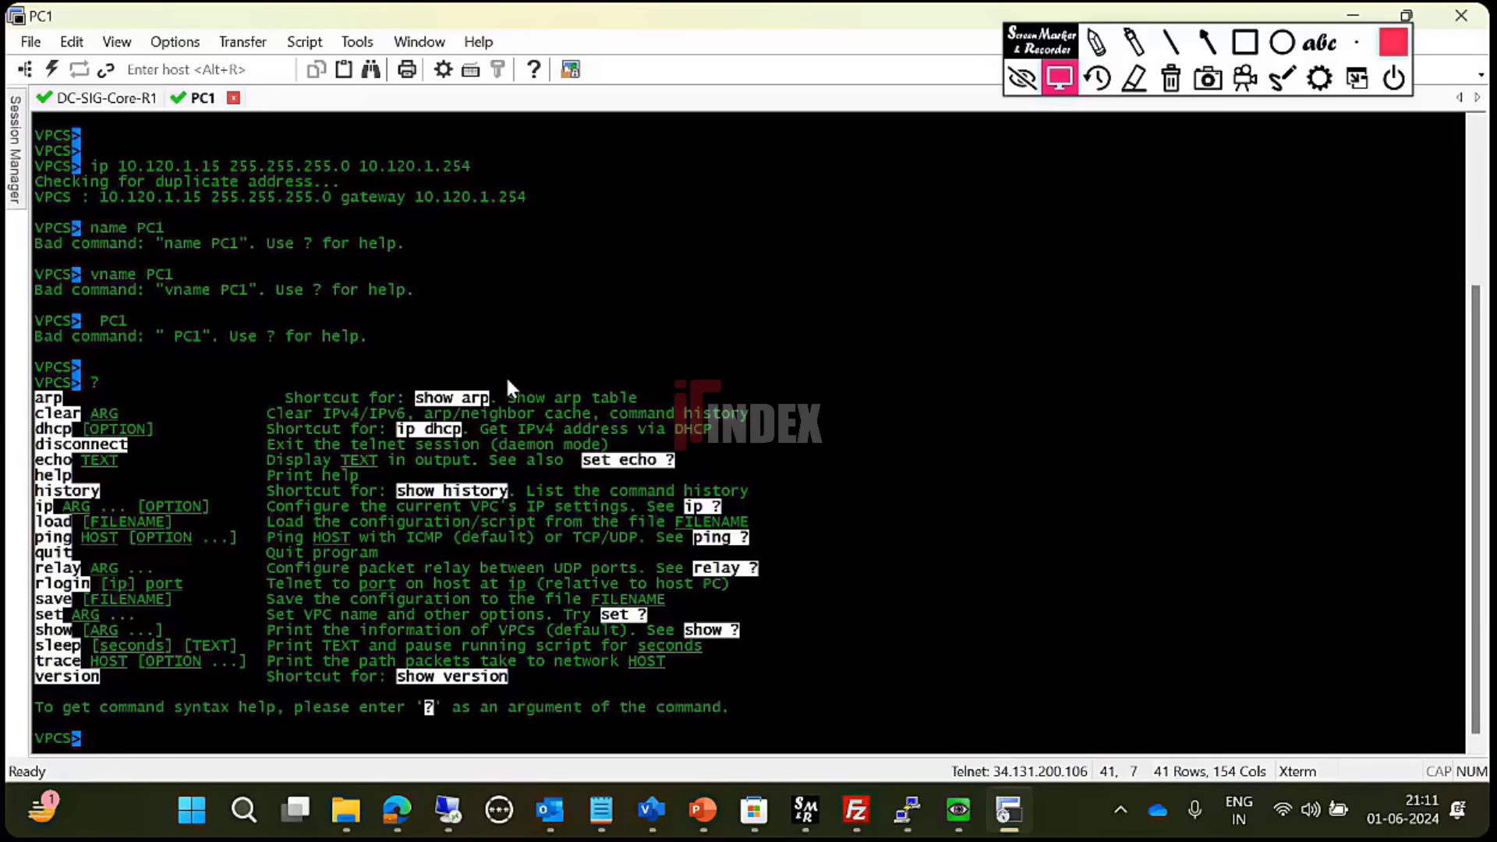
# - Set the hostname with 'set pcname PC1' and save the configuration to startup.vpc
pyautogui.write('set')
pyautogui.press('Return')
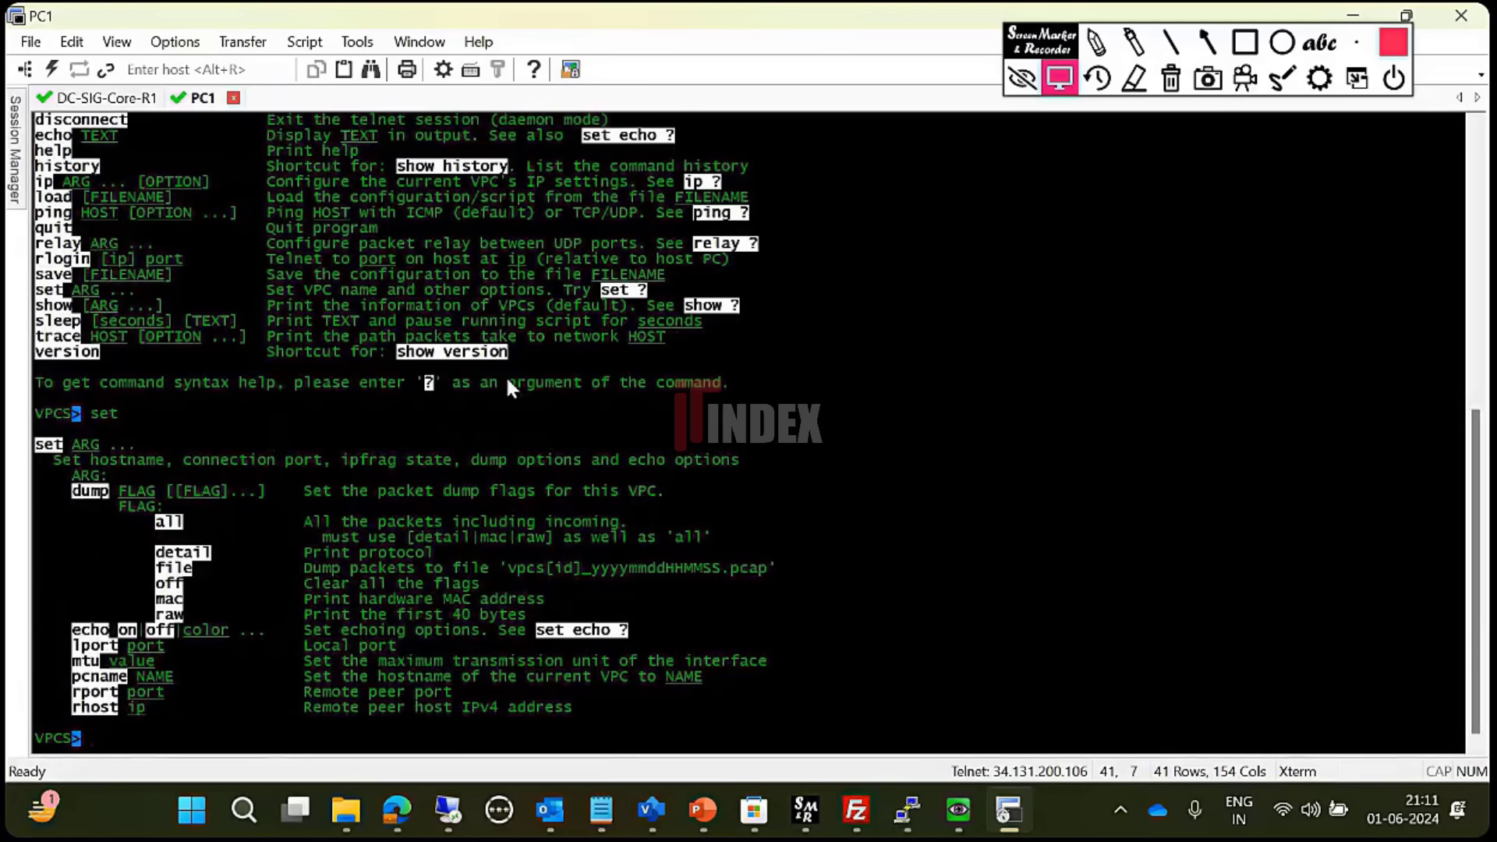
pyautogui.write('sr')
pyautogui.press('BackSpace')
pyautogui.write('et pcname P')
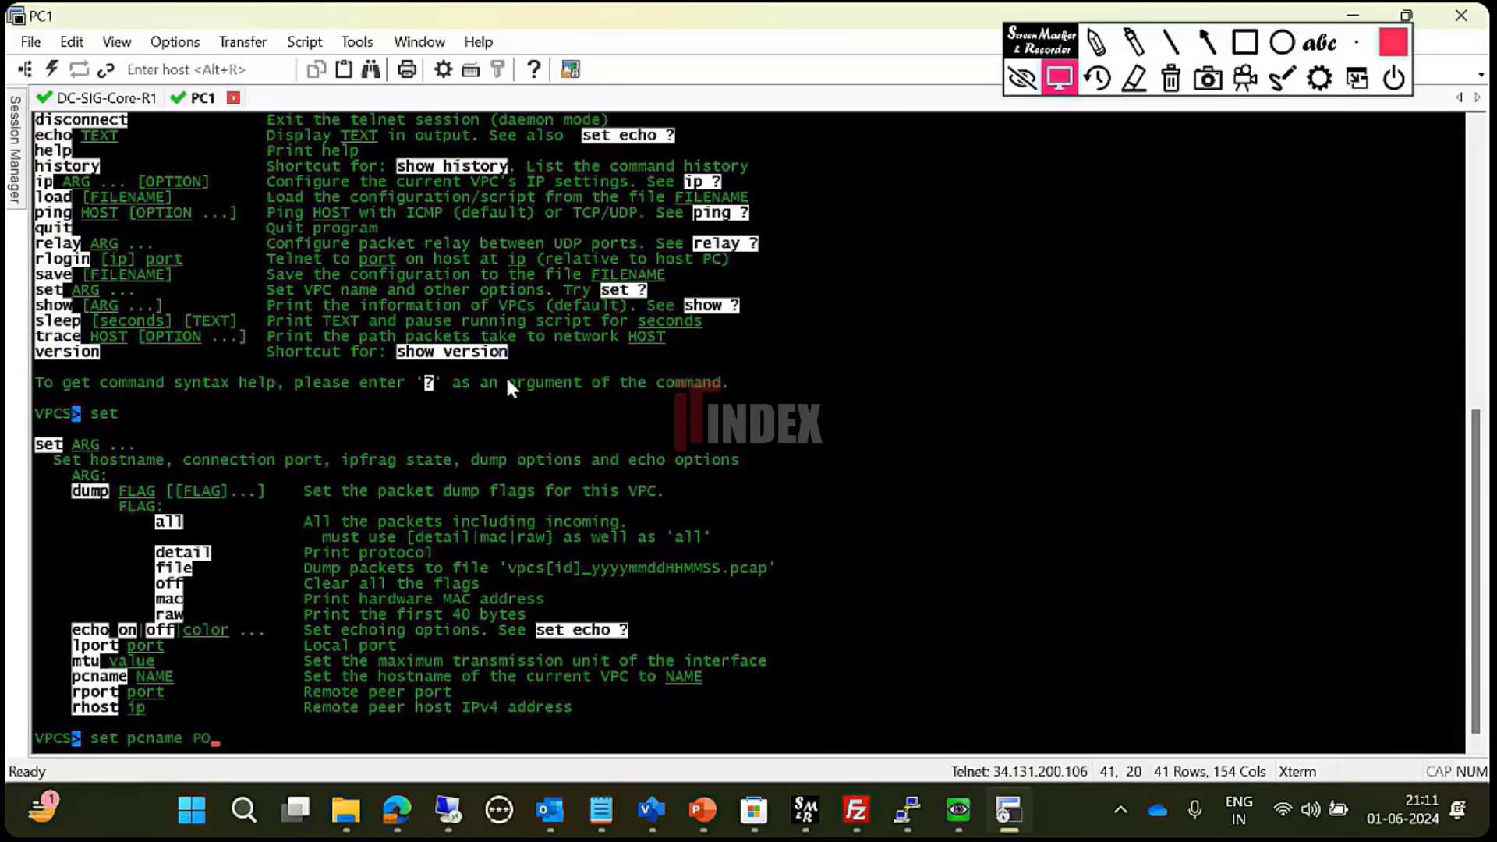
pyautogui.write('C1')
pyautogui.press('Return')
pyautogui.press('Return')
pyautogui.press('Return')
pyautogui.write('save')
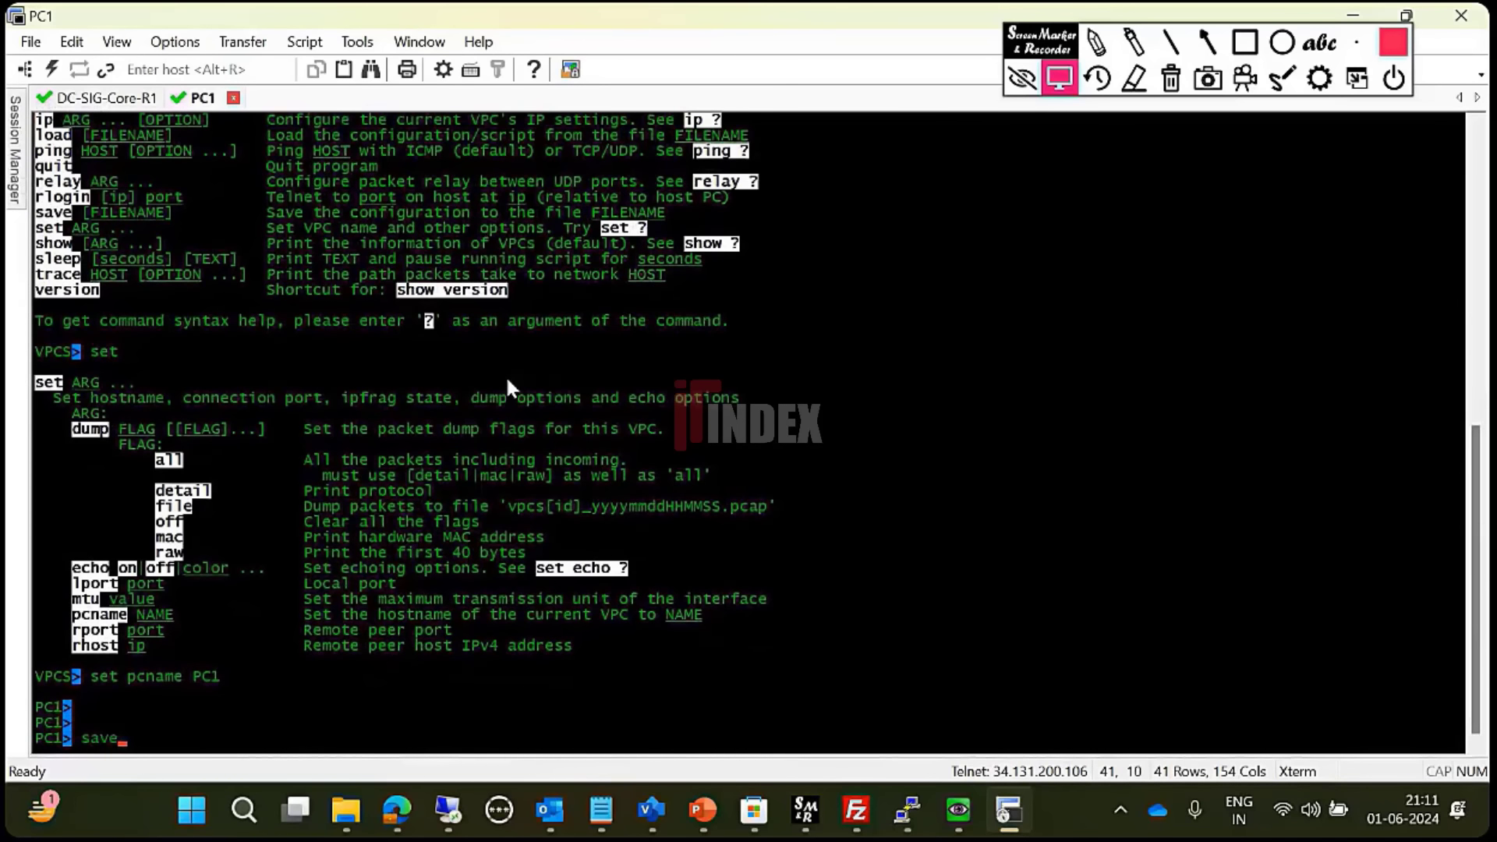
pyautogui.press('Return')
pyautogui.press('Return')
pyautogui.press('Return')
pyautogui.press('Return')
pyautogui.press('Return')
pyautogui.press('Return')
pyautogui.press('Return')
pyautogui.press('Return')
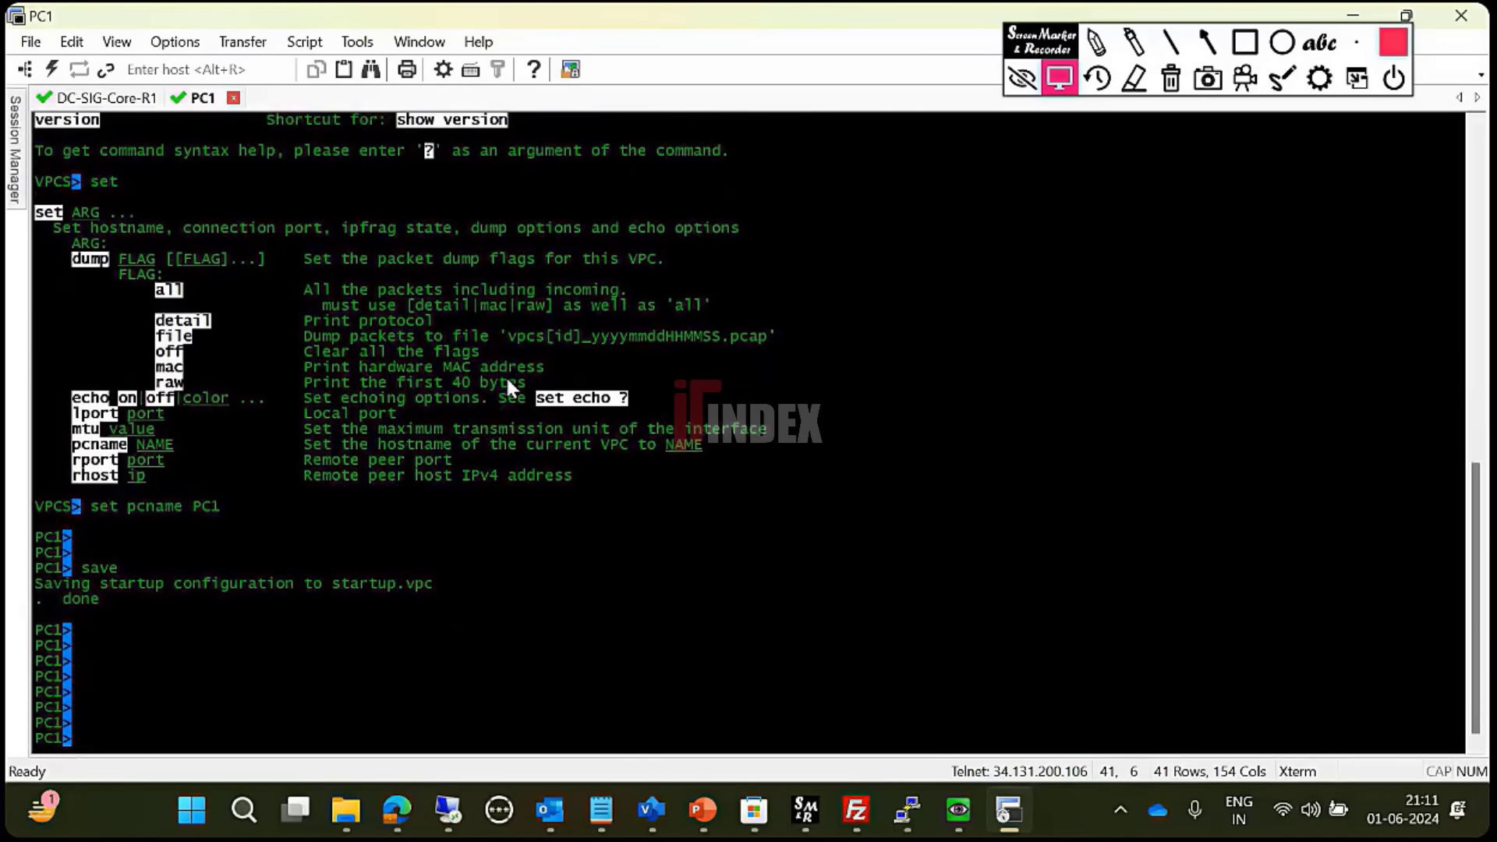
# - Open Win-Server's UltraVNC console and sign in as Administrator with the account password
pyautogui.click(1354, 15)
pyautogui.click(240, 315)
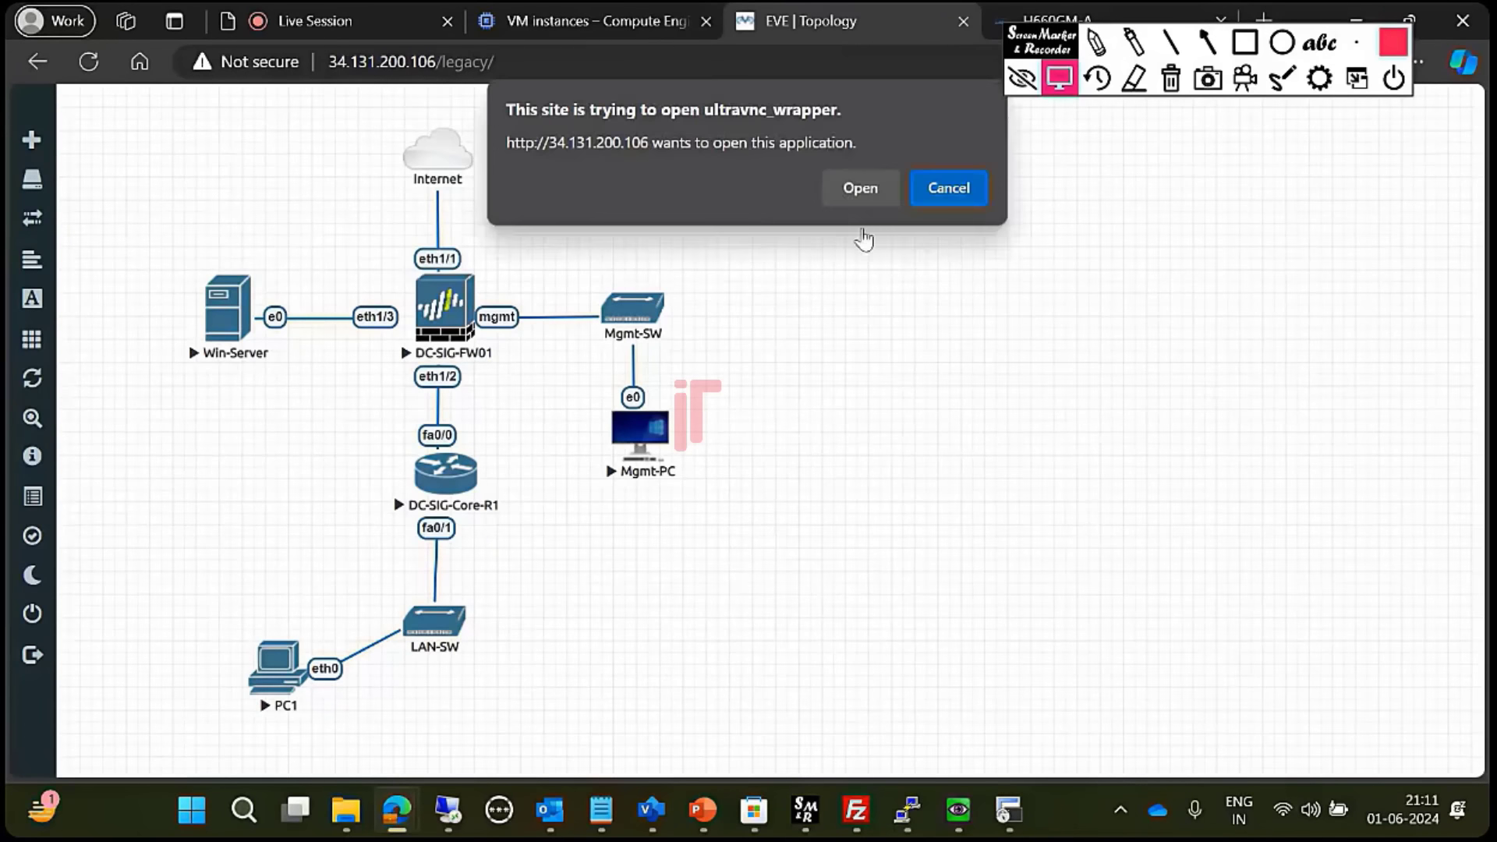
pyautogui.click(859, 187)
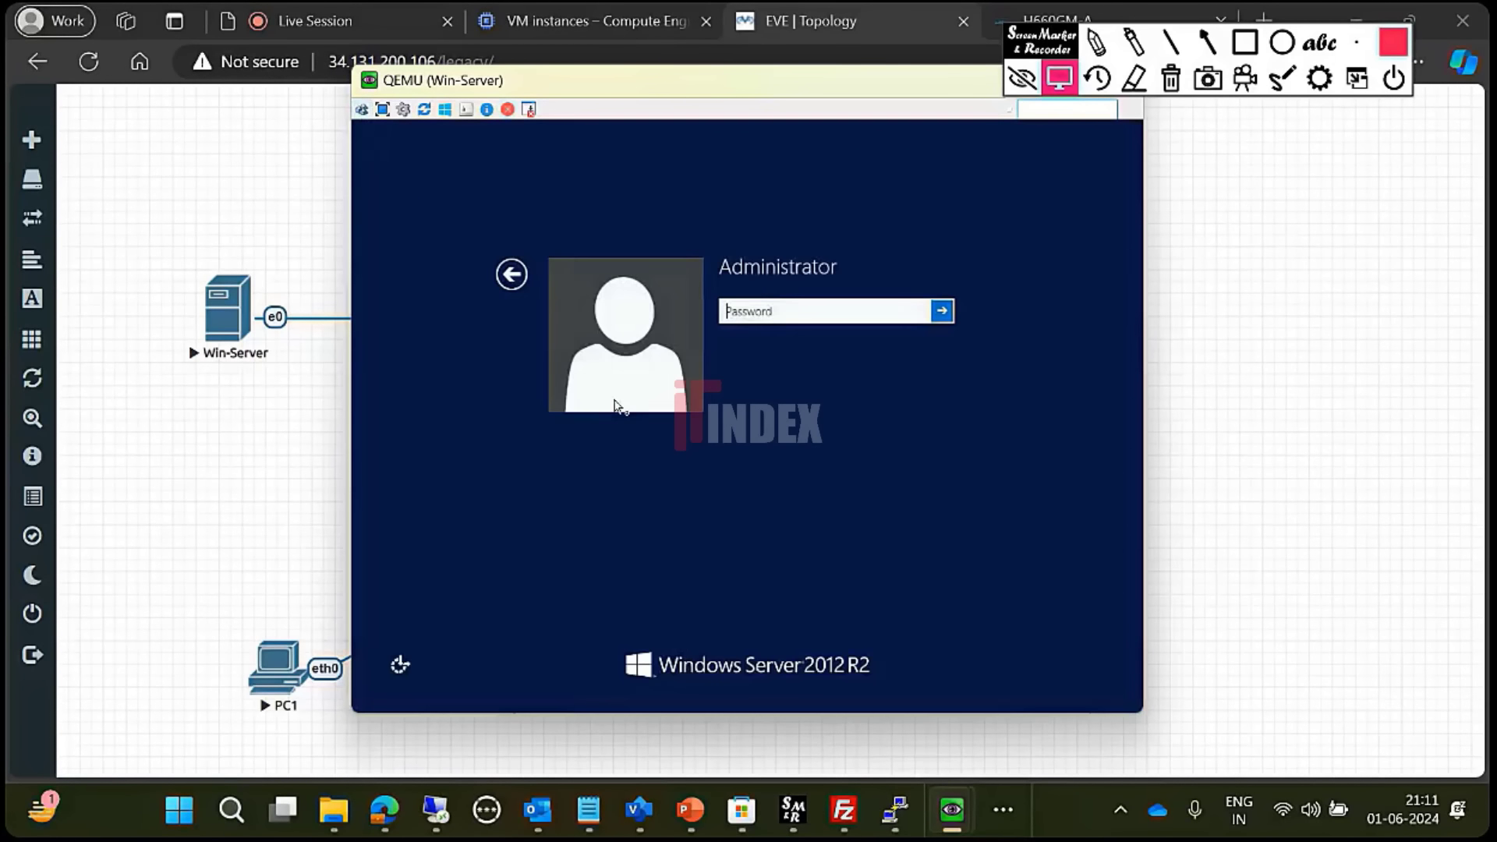
pyautogui.write('Te')
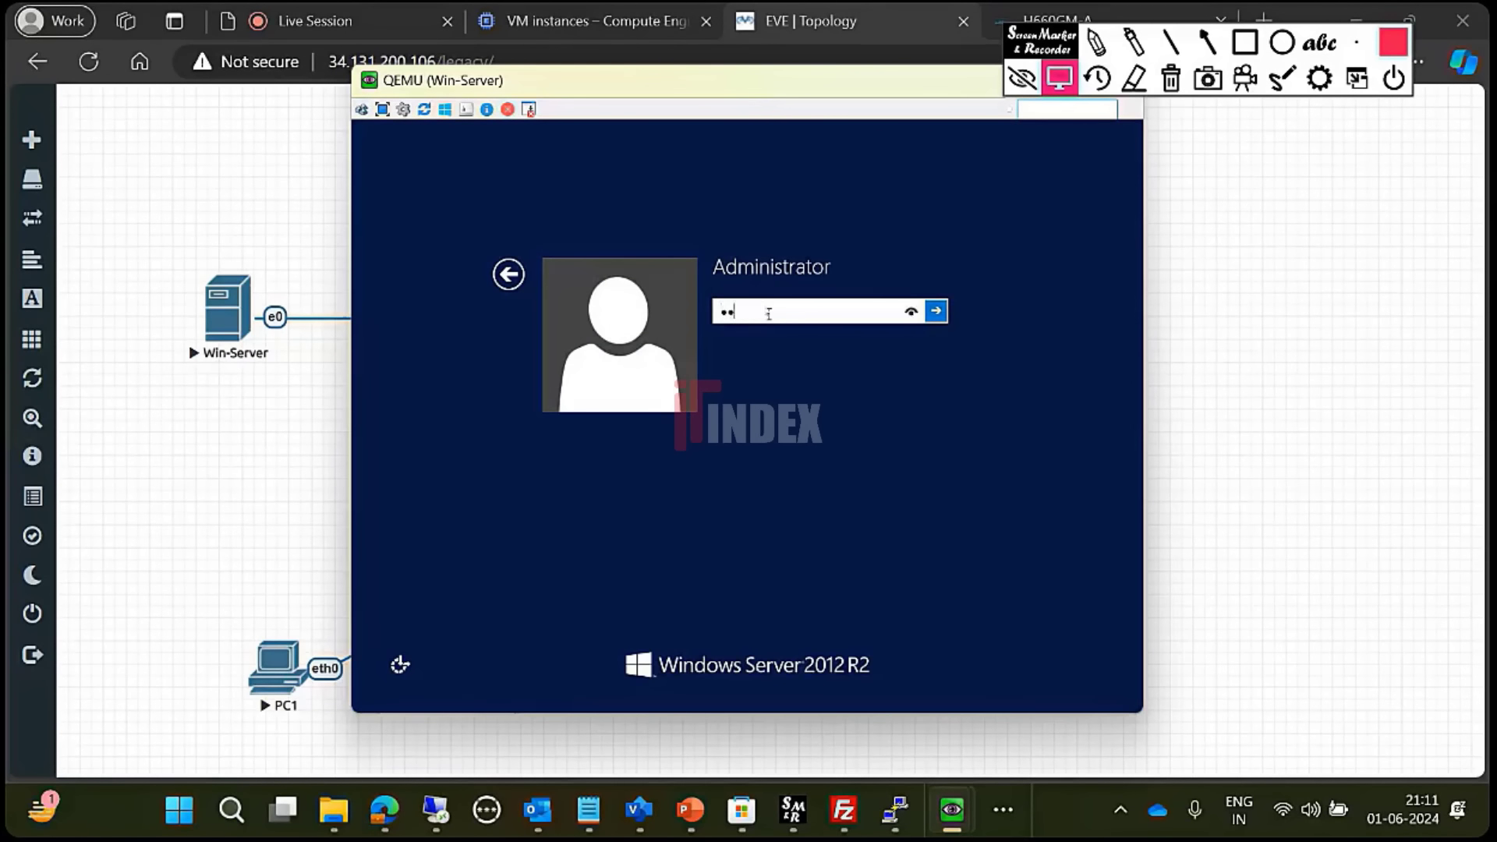
pyautogui.write('st123')
pyautogui.press('Return')
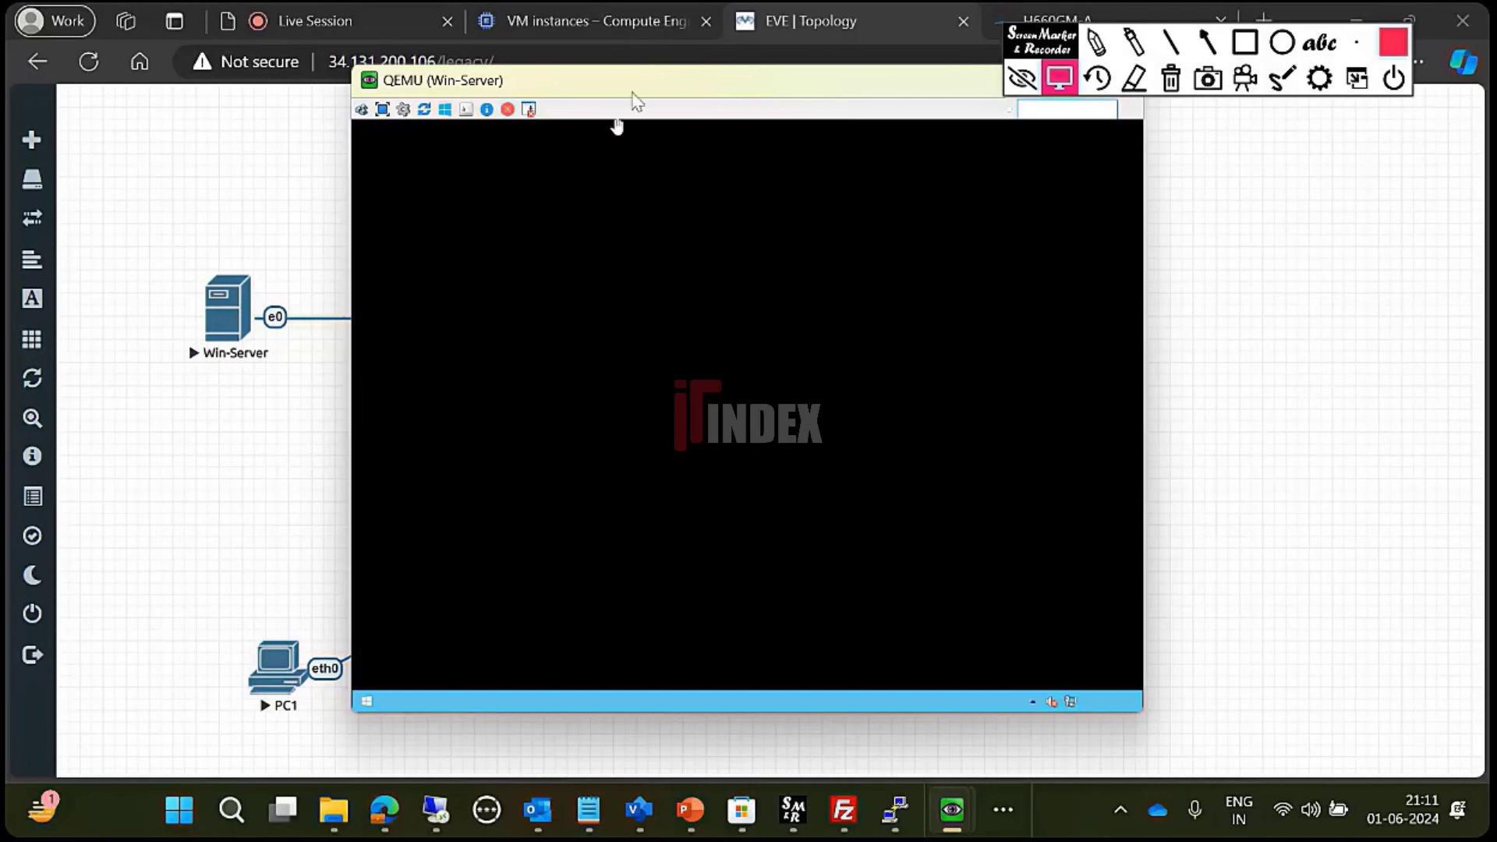
pyautogui.moveTo(652, 81); pyautogui.dragTo(579, 101)
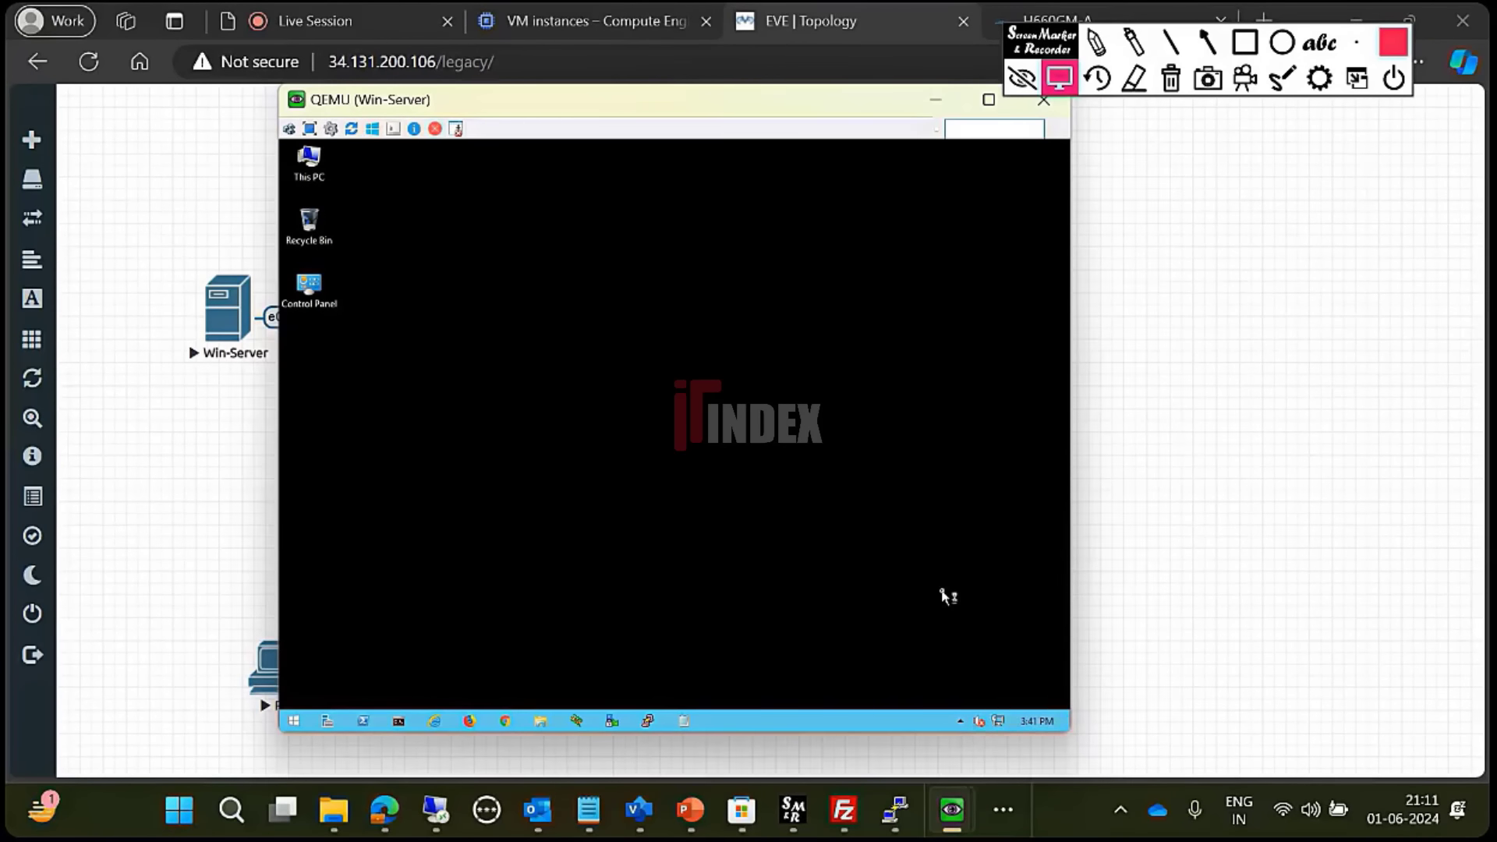
# - Open Network Connections from the taskbar network icon via Network and Sharing Center
pyautogui.rightClick(998, 722)
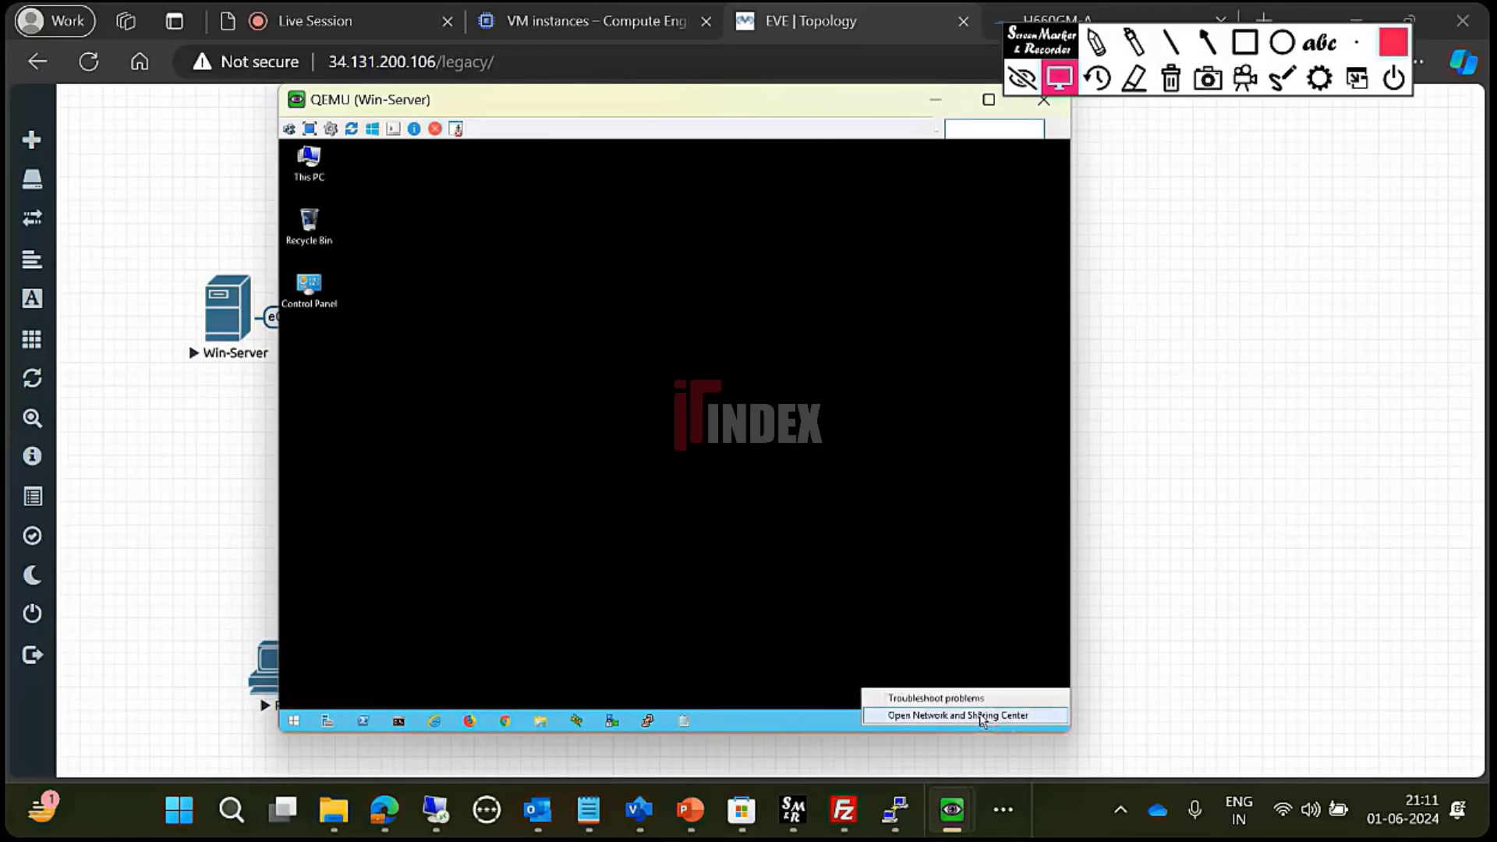
pyautogui.click(971, 712)
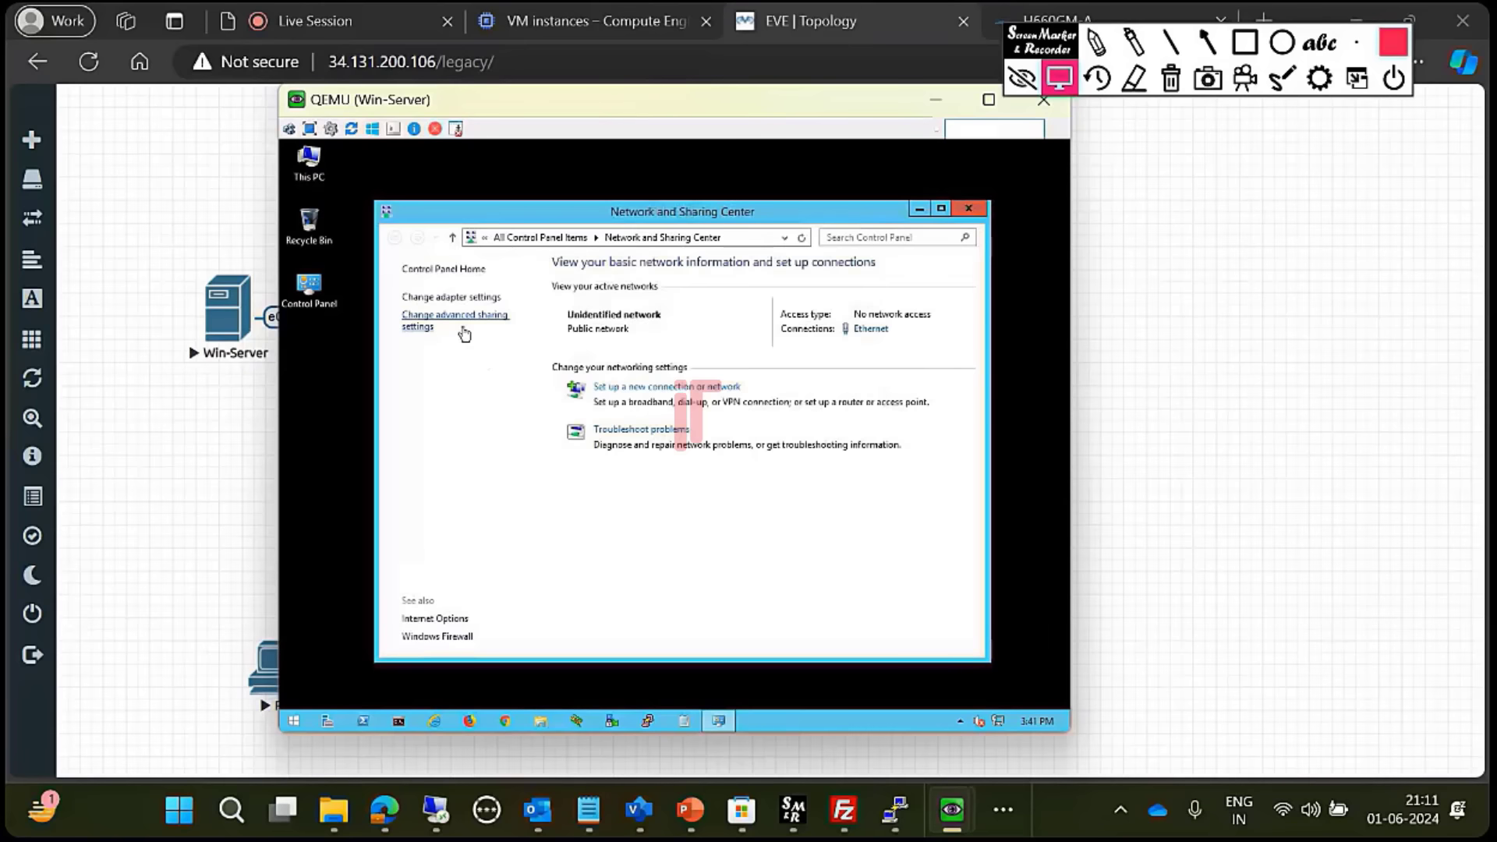
pyautogui.click(455, 299)
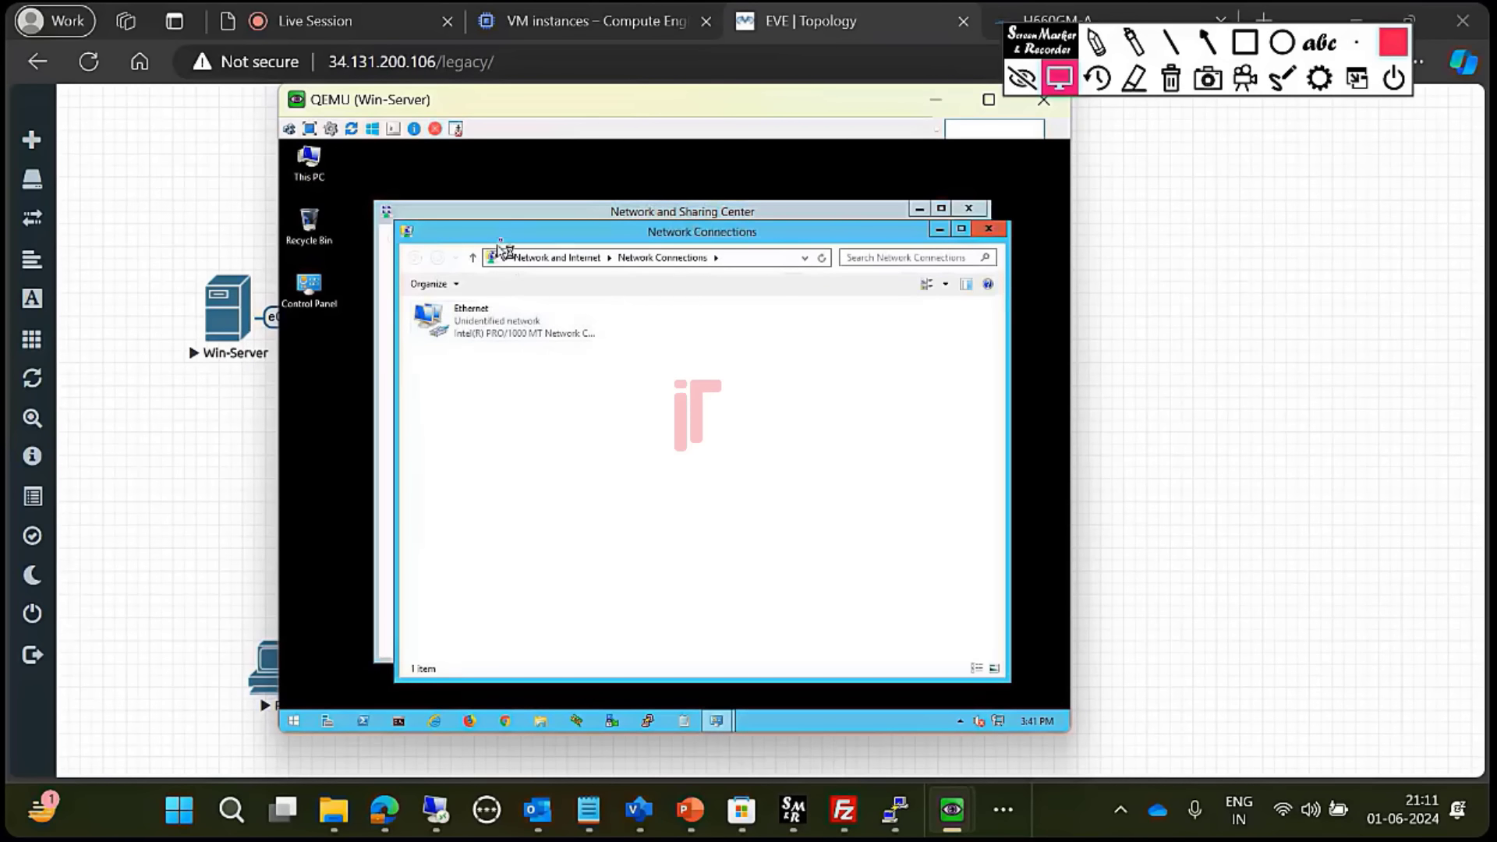
pyautogui.moveTo(500, 233); pyautogui.dragTo(488, 204)
pyautogui.moveTo(507, 116); pyautogui.dragTo(750, 124)
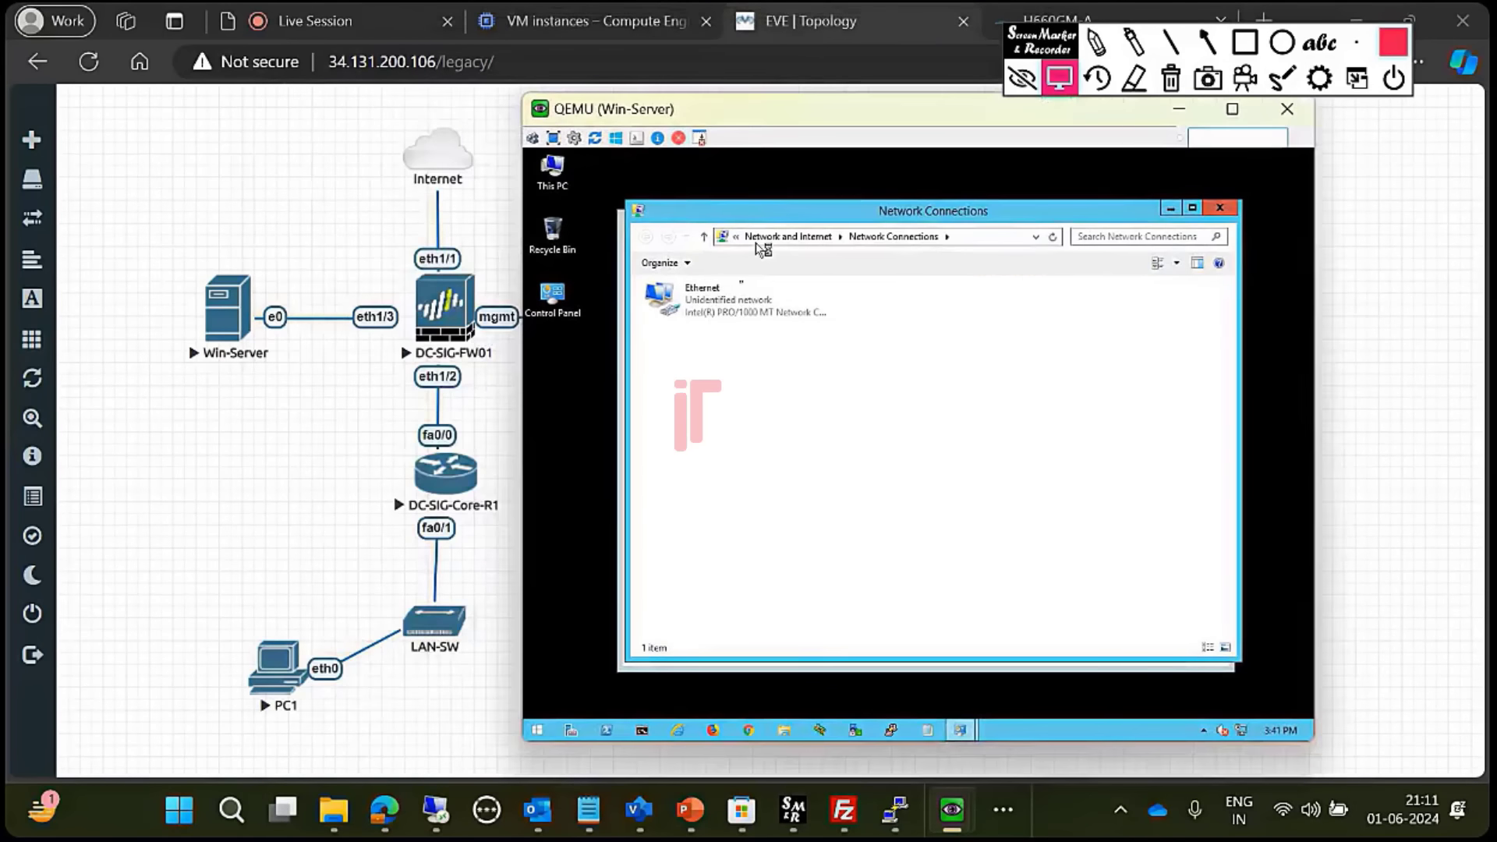
# - Open the Ethernet adapter's IPv4 properties and choose 'Use the following IP address'
pyautogui.rightClick(707, 319)
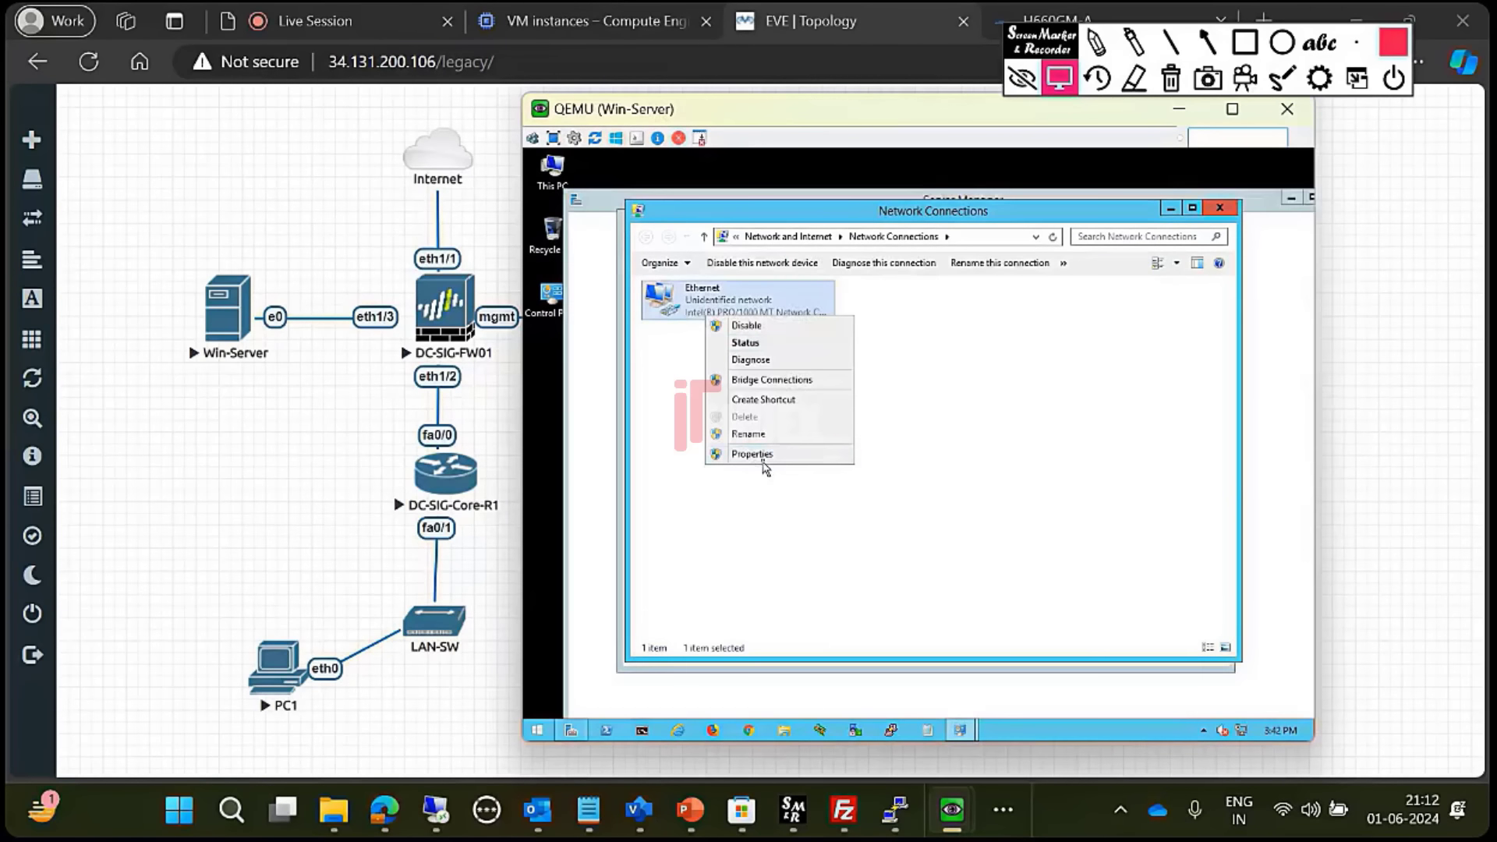
pyautogui.click(754, 455)
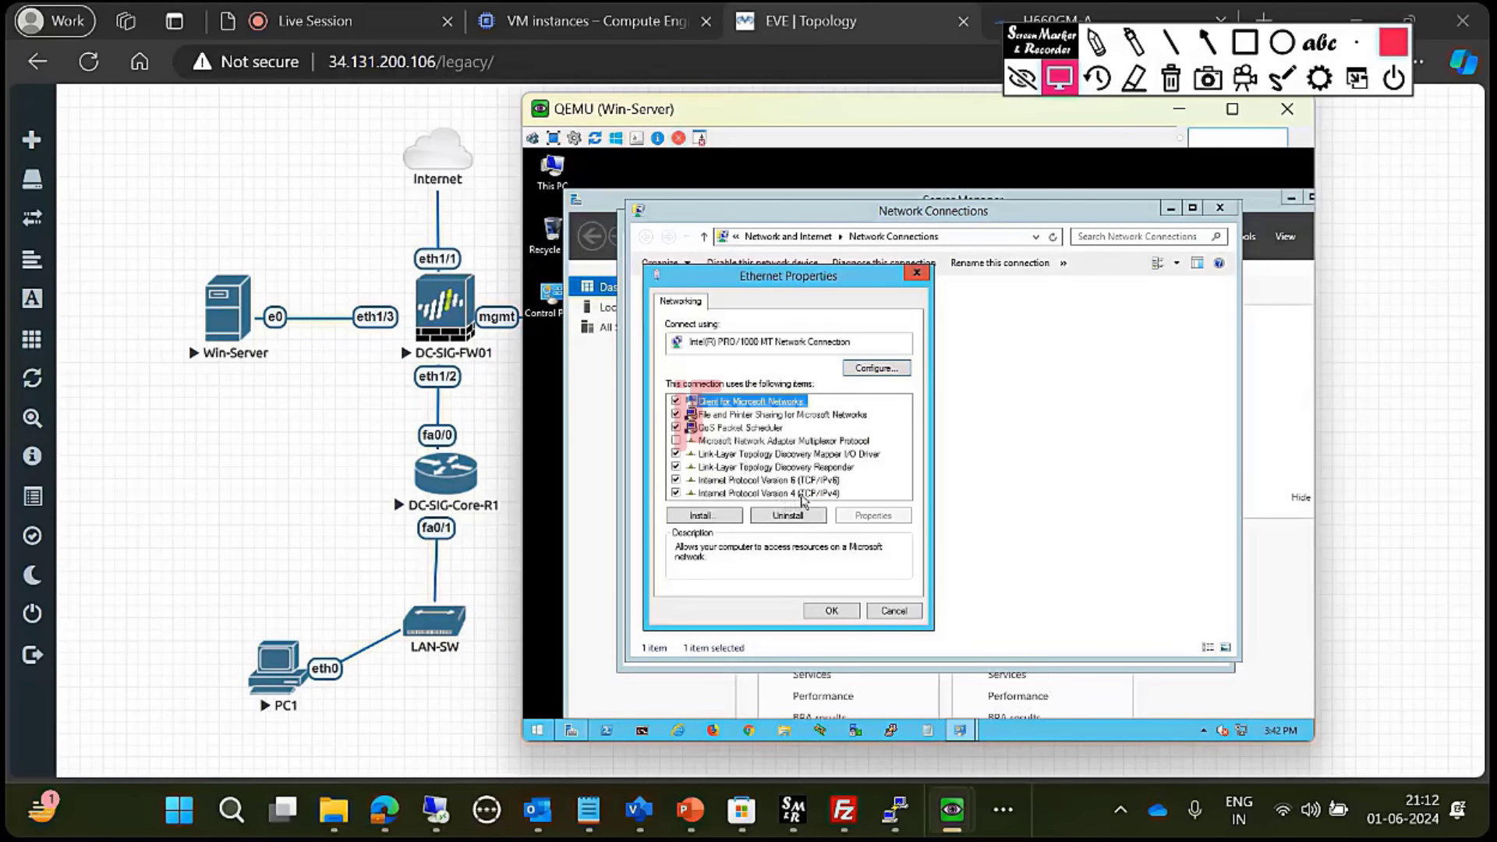
pyautogui.doubleClick(802, 493)
pyautogui.click(788, 447)
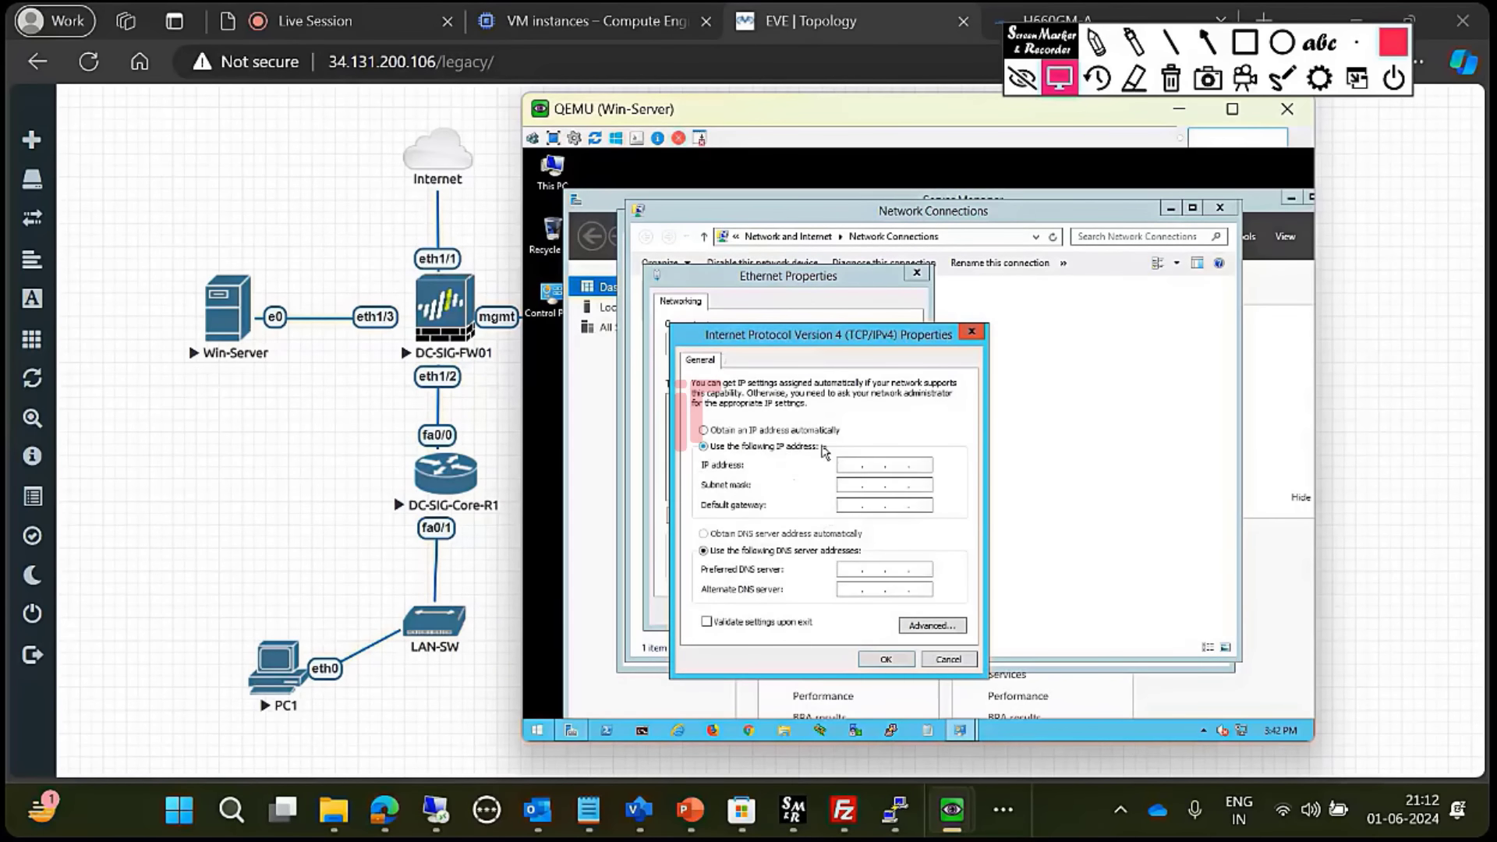
pyautogui.click(691, 811)
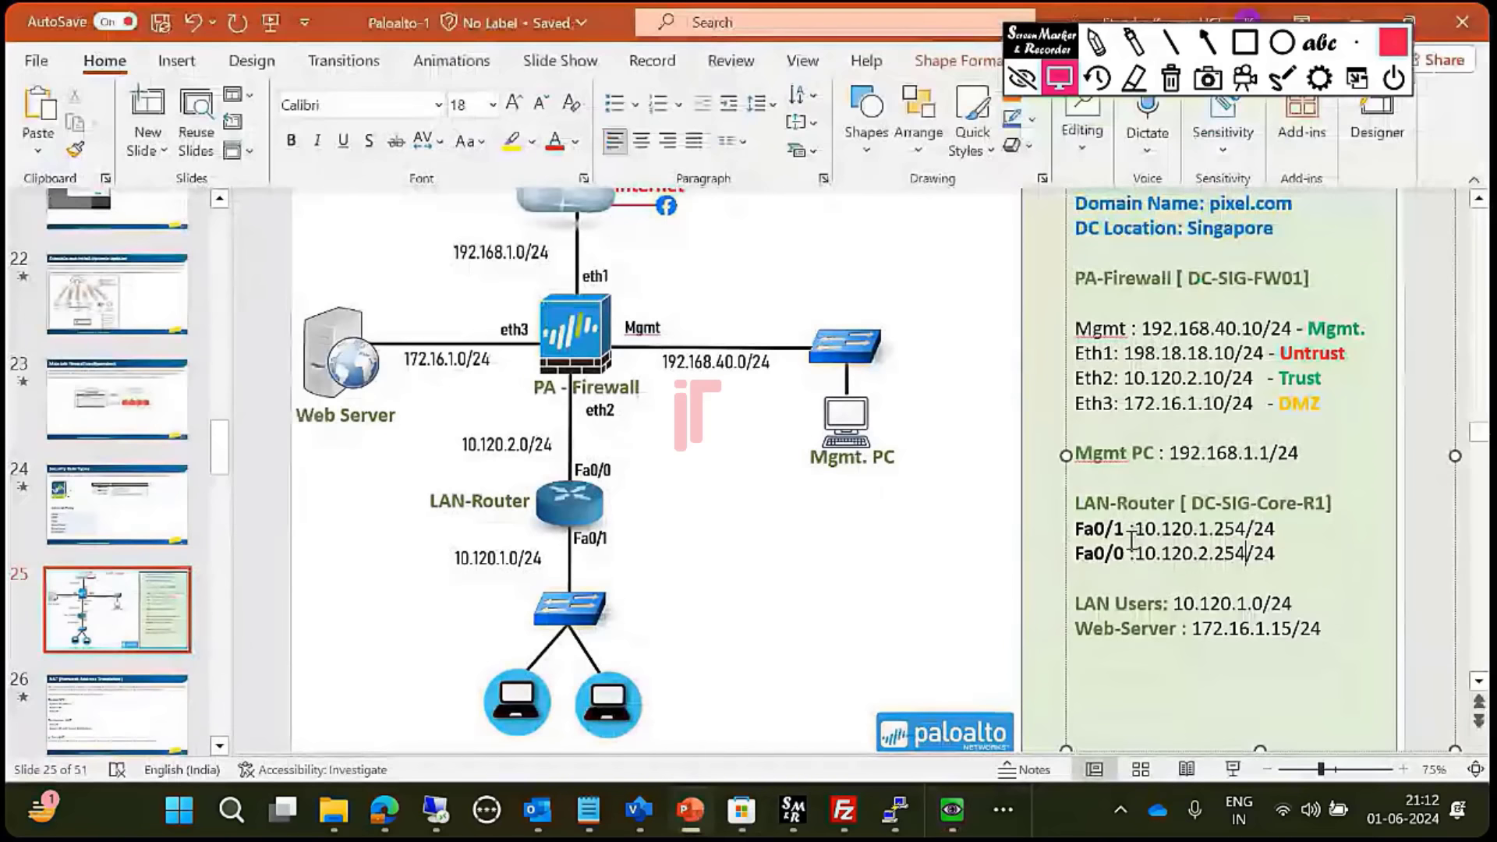
# - Scroll slide 25 to Web-Server's 172.16.1.15/24 address, then return to the IPv4 dialog
pyautogui.scroll(-1, 1131, 542)
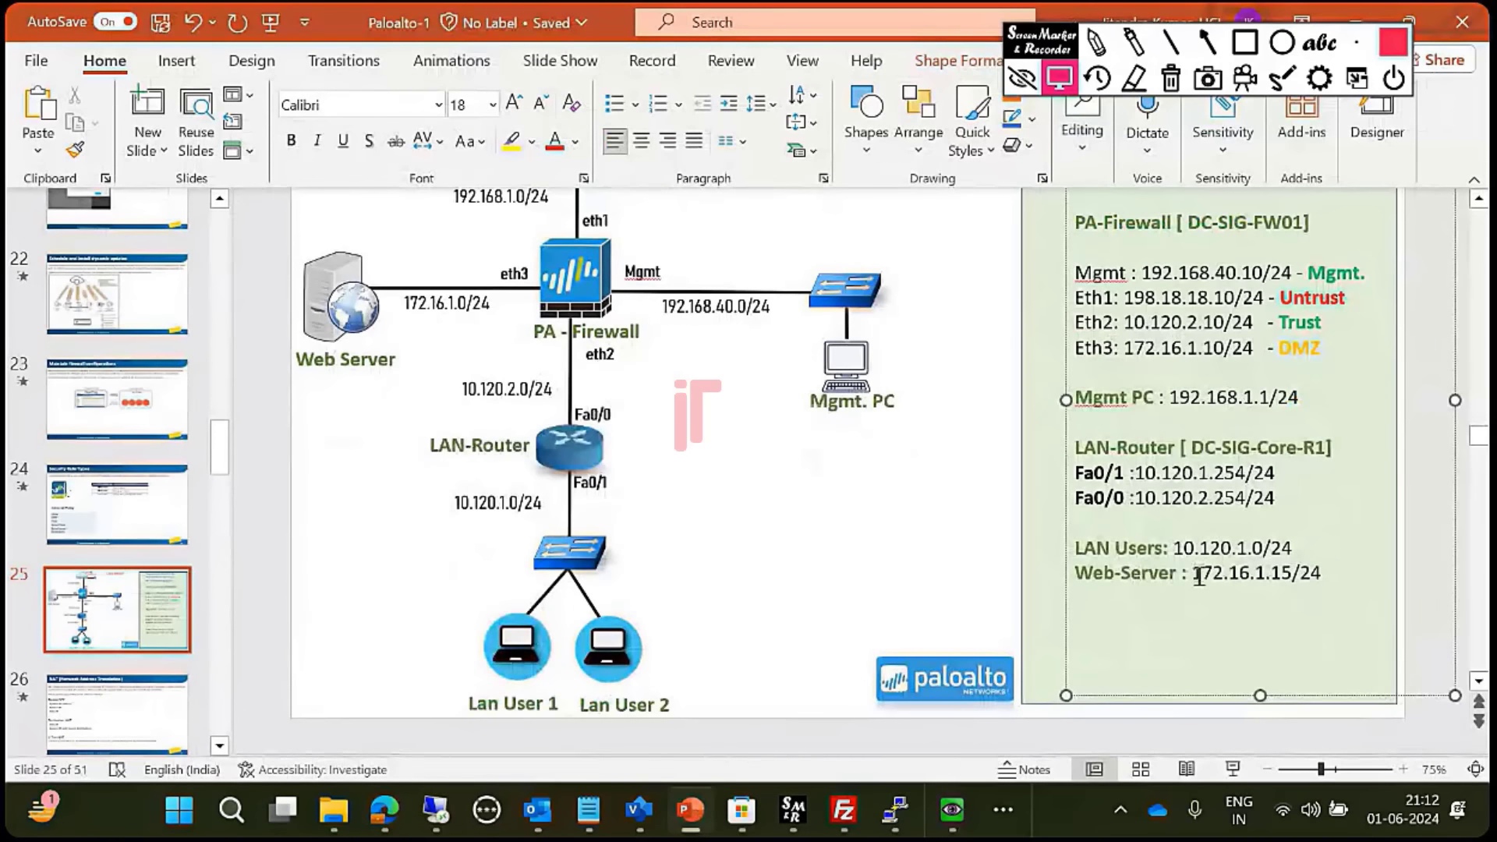
pyautogui.hotkey('alt', 'Tab')
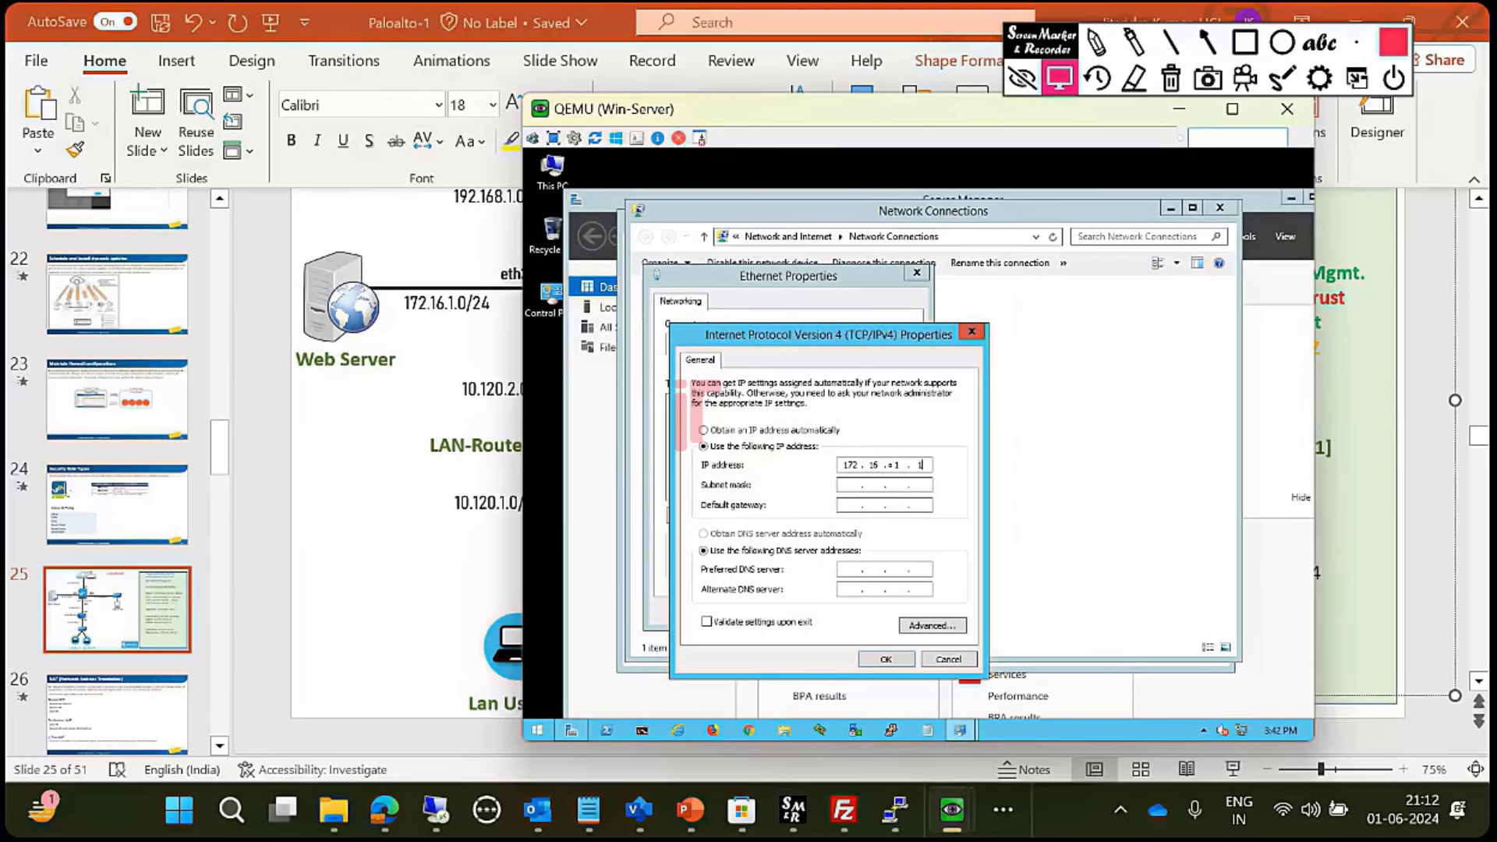
# - Set static IP 172.16.1.15, mask 255.255.255.0, gateway 172.16.1.10, and confirm both dialogs
pyautogui.press('Tab')
pyautogui.doubleClick(897, 484)
pyautogui.click(897, 662)
pyautogui.click(840, 613)
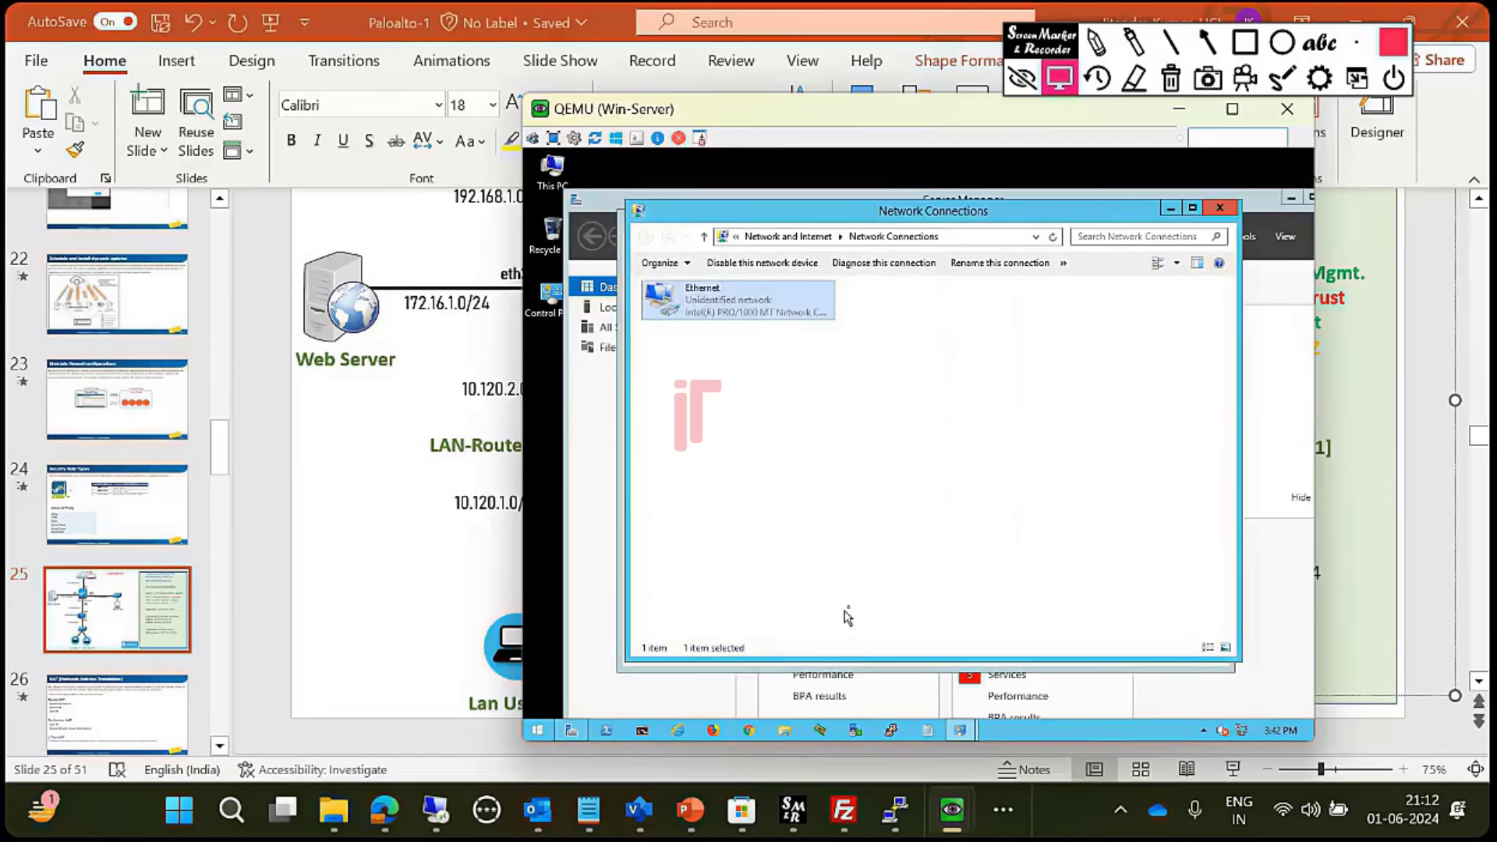
# - Answer the network discovery prompt and close Network Connections and Network and Sharing Center
pyautogui.click(1162, 436)
pyautogui.click(1220, 208)
pyautogui.click(1220, 207)
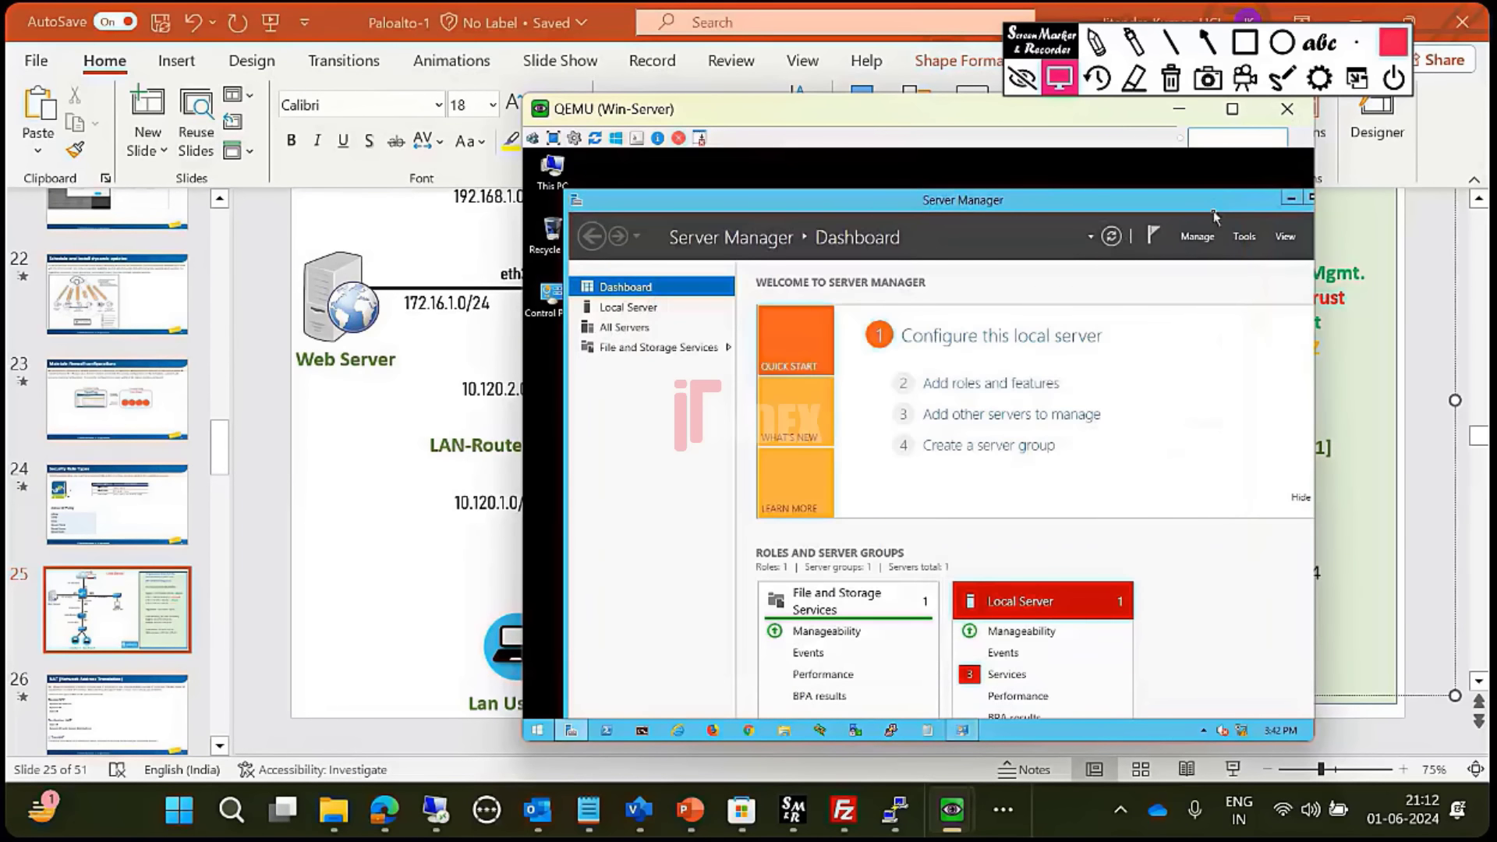
pyautogui.moveTo(1137, 211); pyautogui.dragTo(1057, 211)
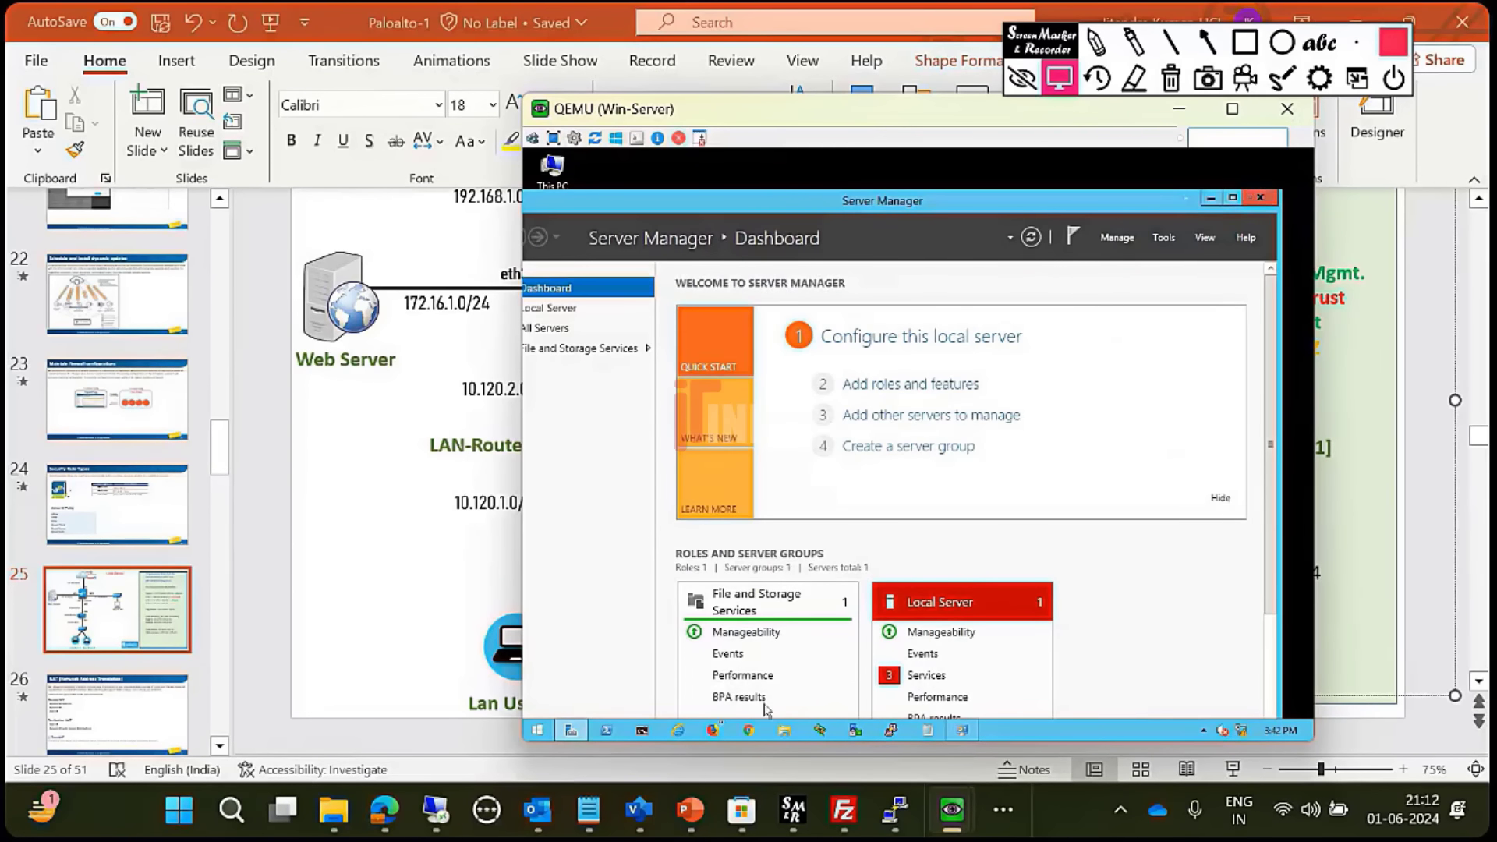
# - Search 'firewa' from Start and open the basic Windows Firewall settings
pyautogui.click(553, 734)
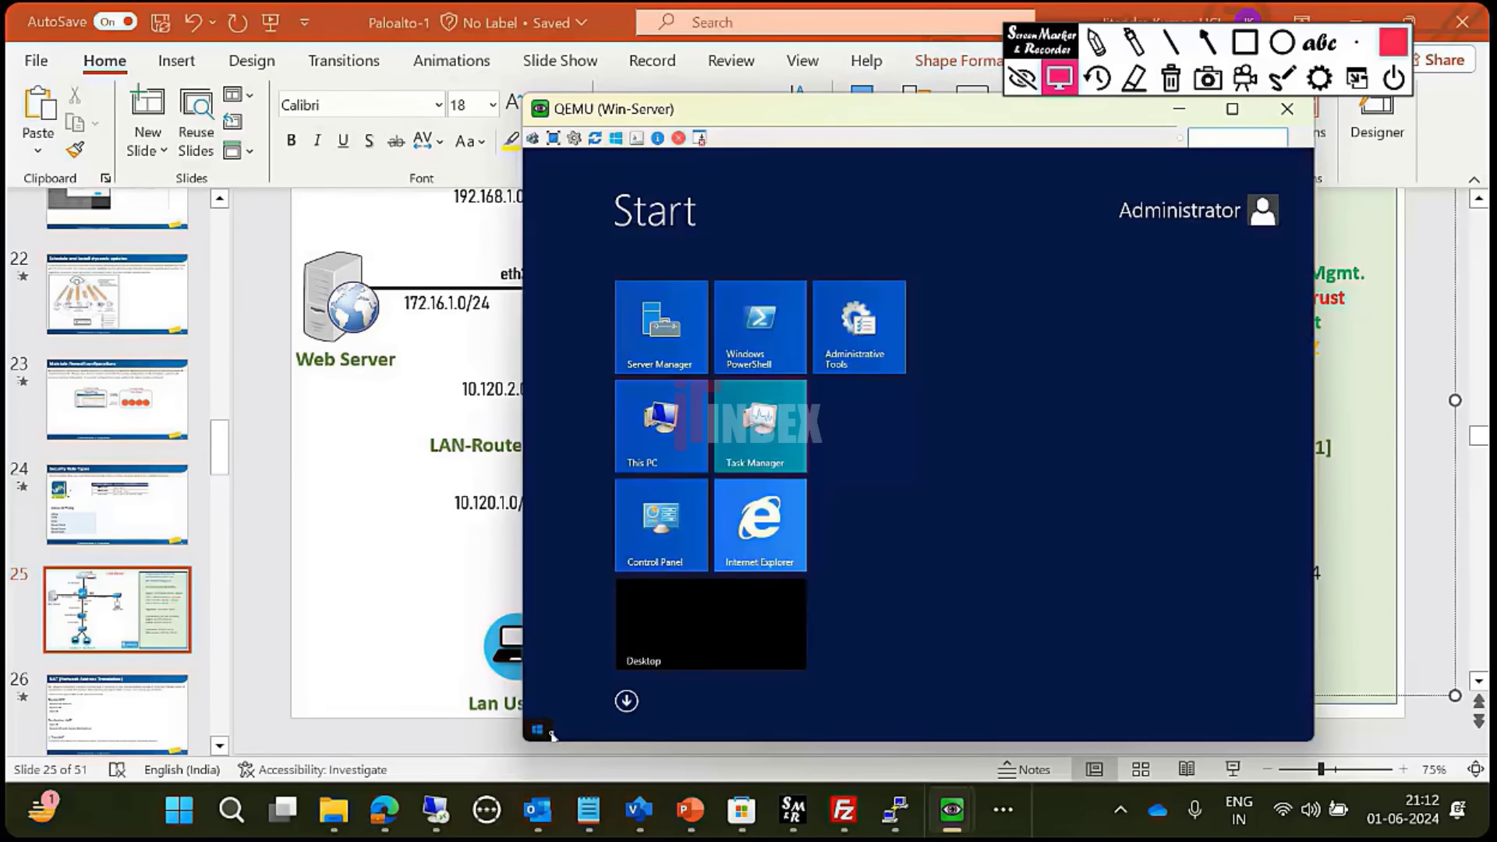
pyautogui.write('firewall with Advanced Security')
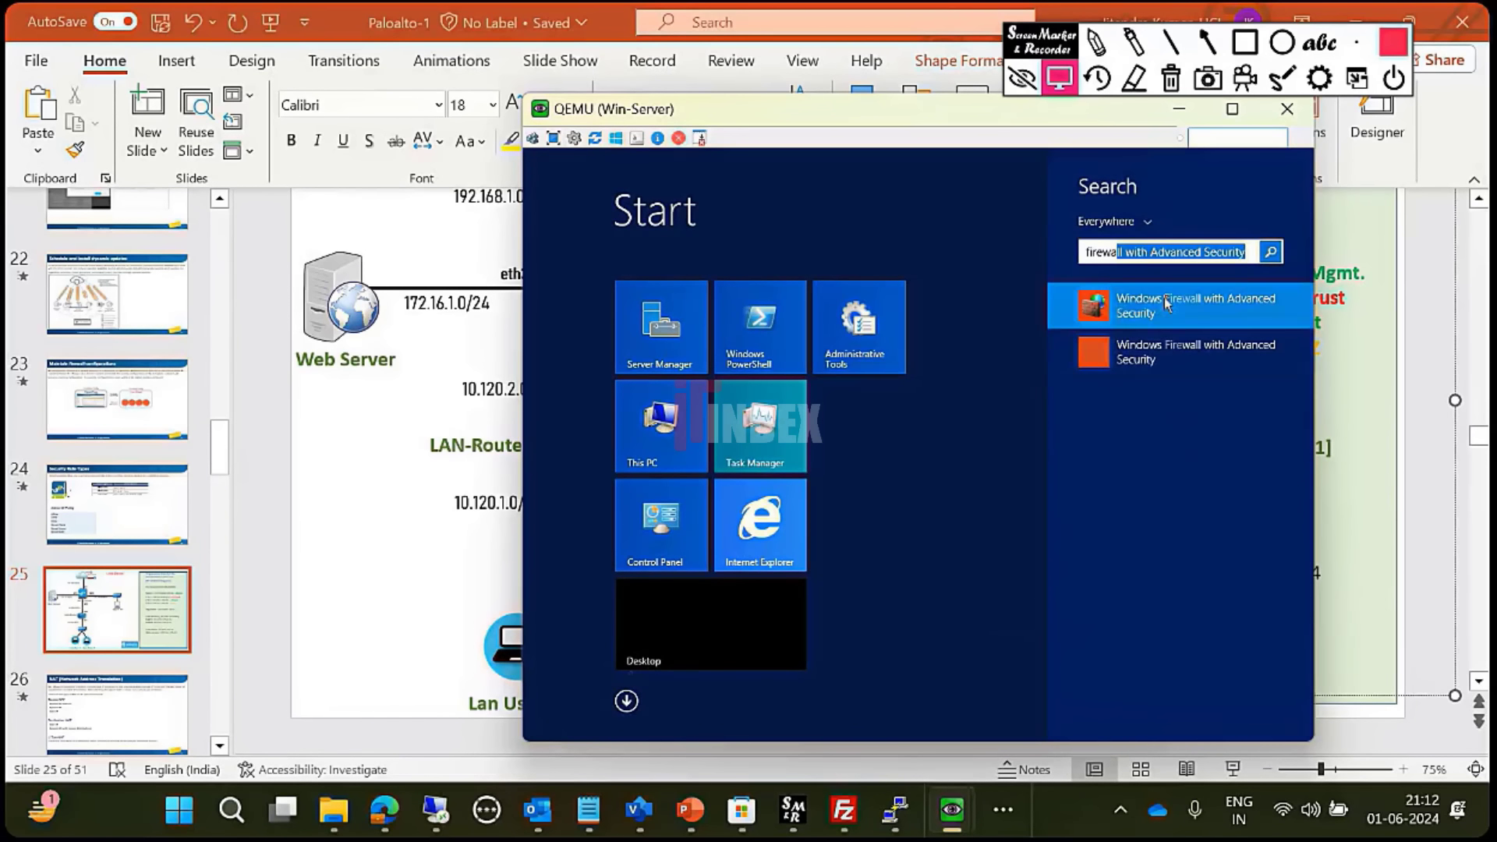
pyautogui.click(1162, 305)
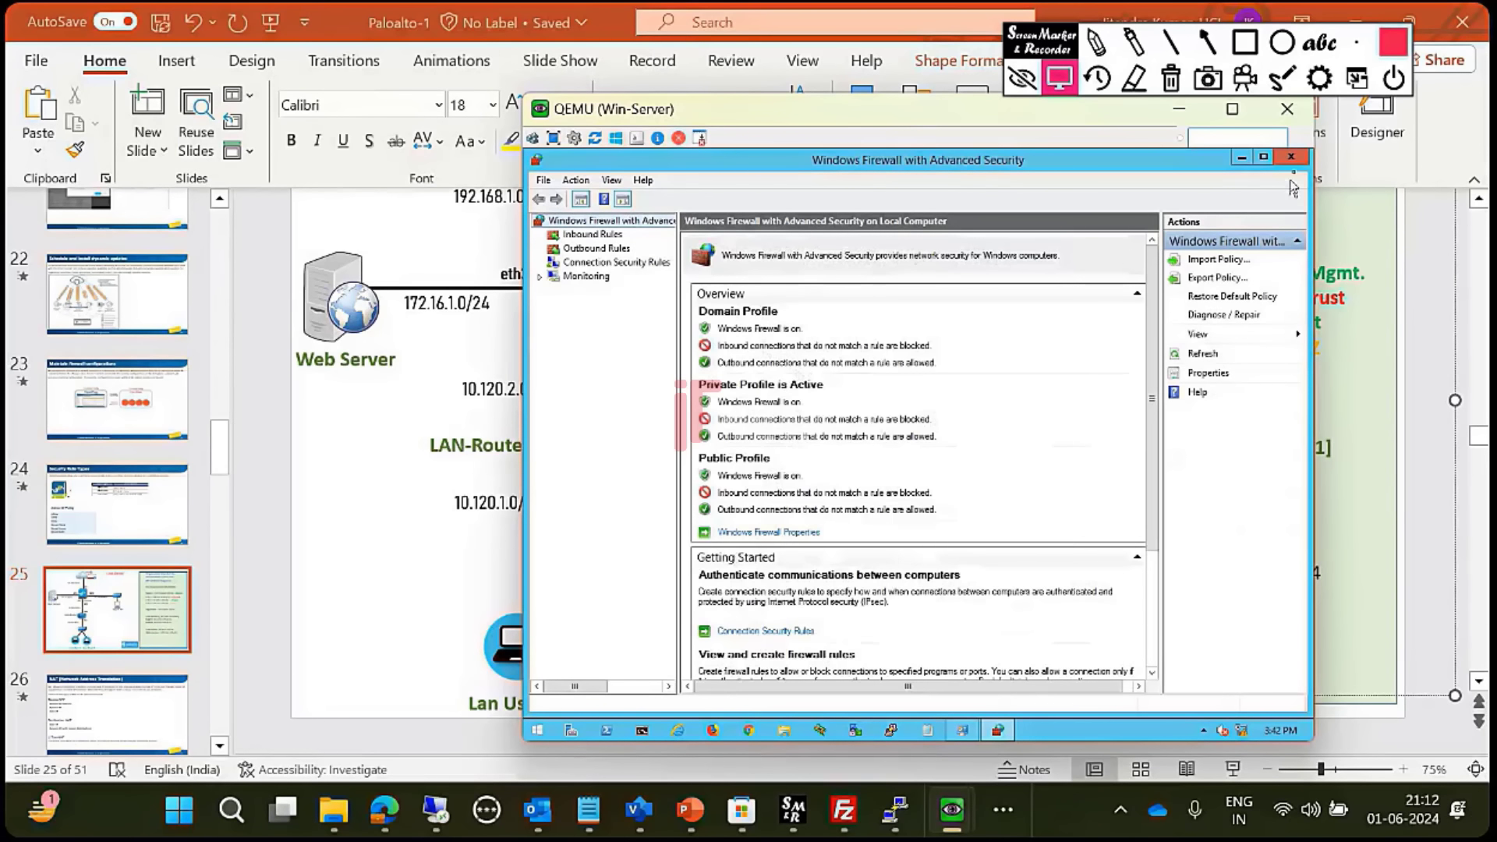
pyautogui.click(540, 732)
pyautogui.write('firewall with Advanced Security')
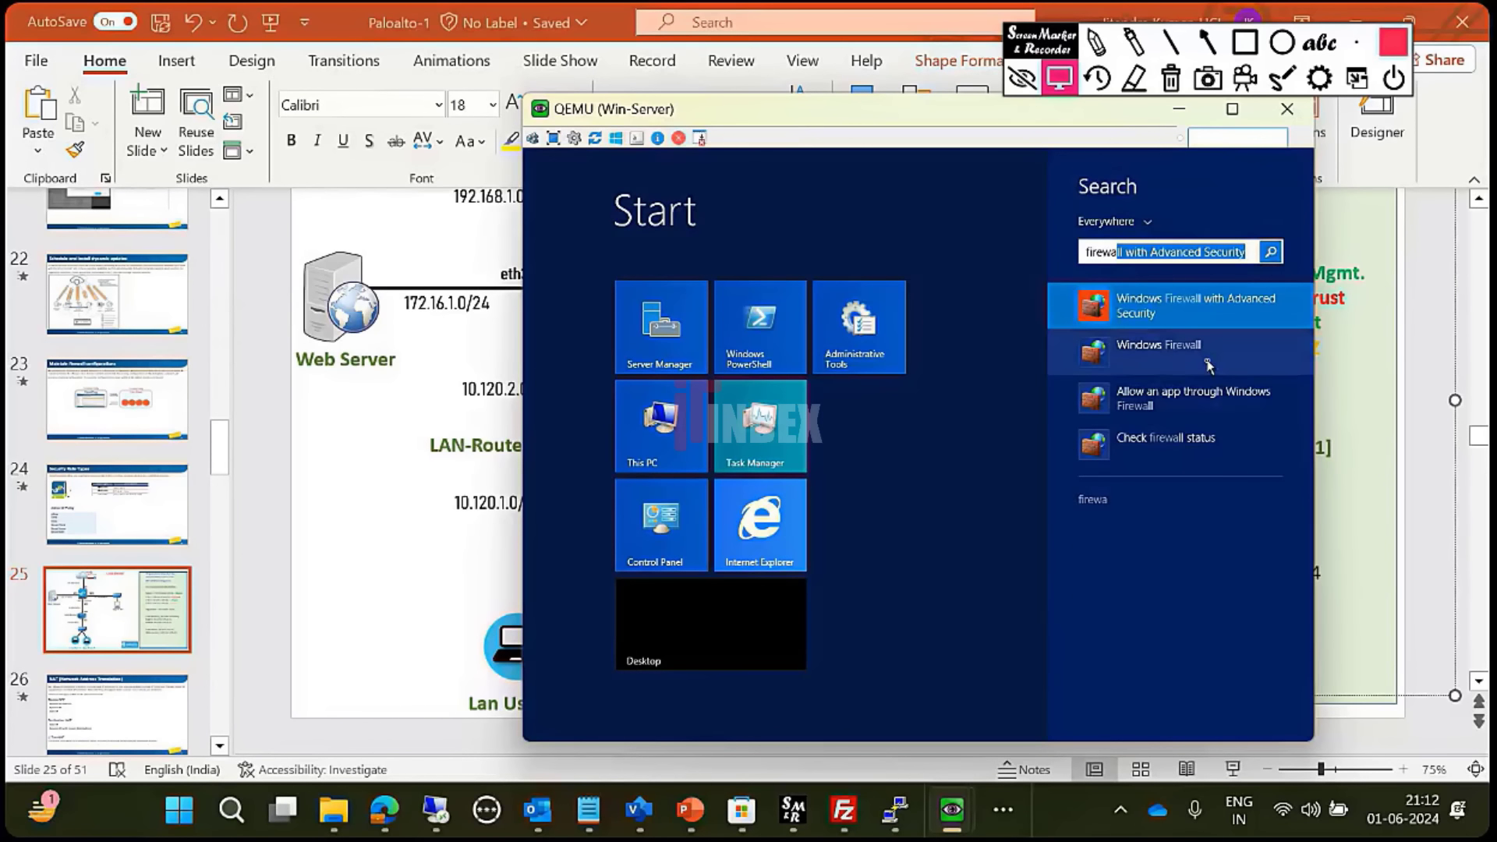
pyautogui.click(1209, 367)
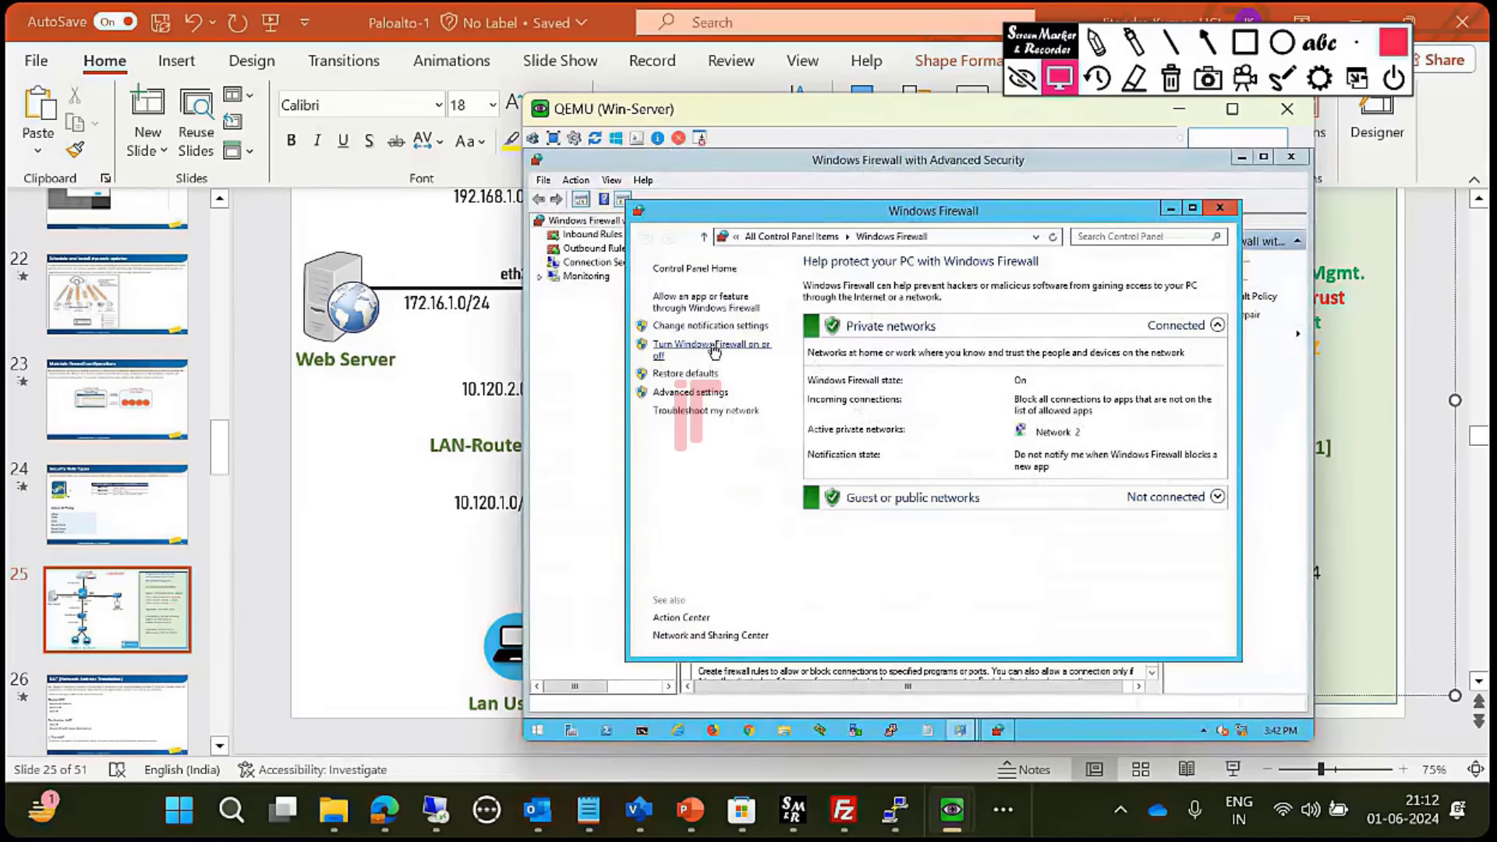
# - Turn off Windows Firewall for private and public networks and close the firewall windows
pyautogui.click(717, 351)
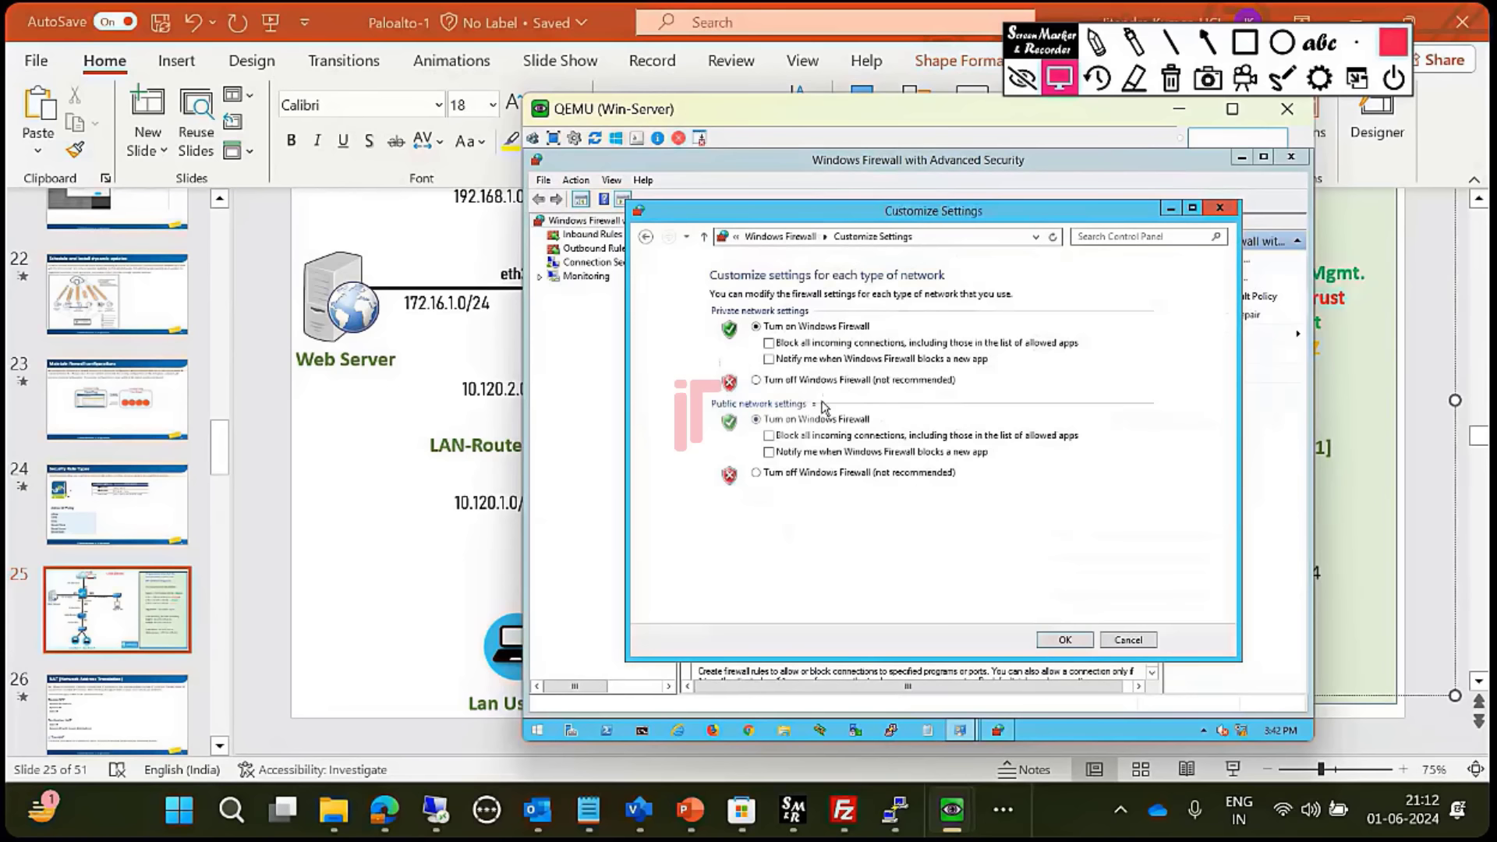
pyautogui.click(789, 381)
pyautogui.click(791, 473)
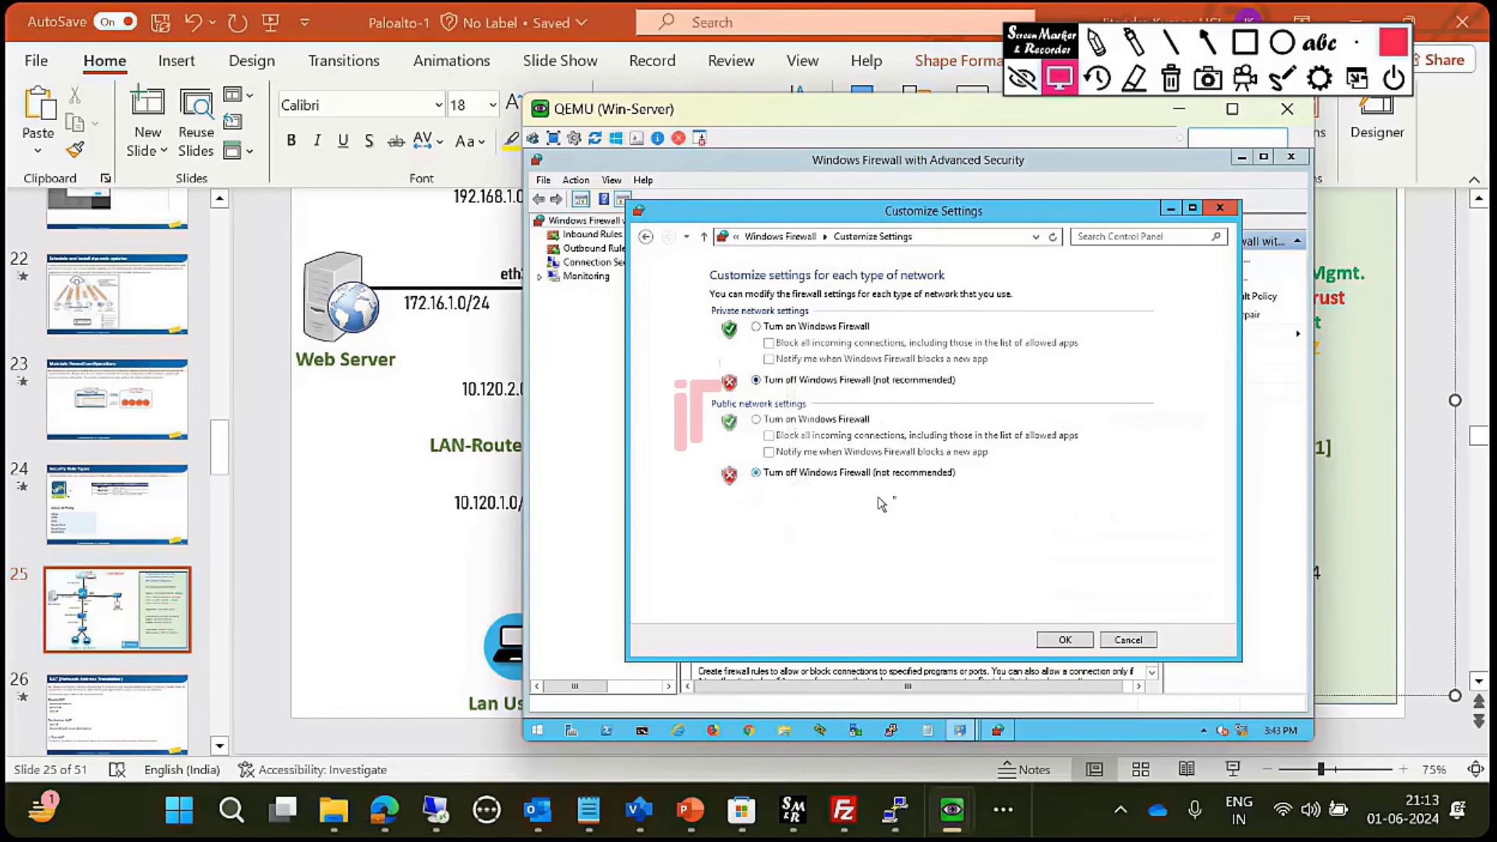
pyautogui.click(1080, 644)
pyautogui.click(1220, 208)
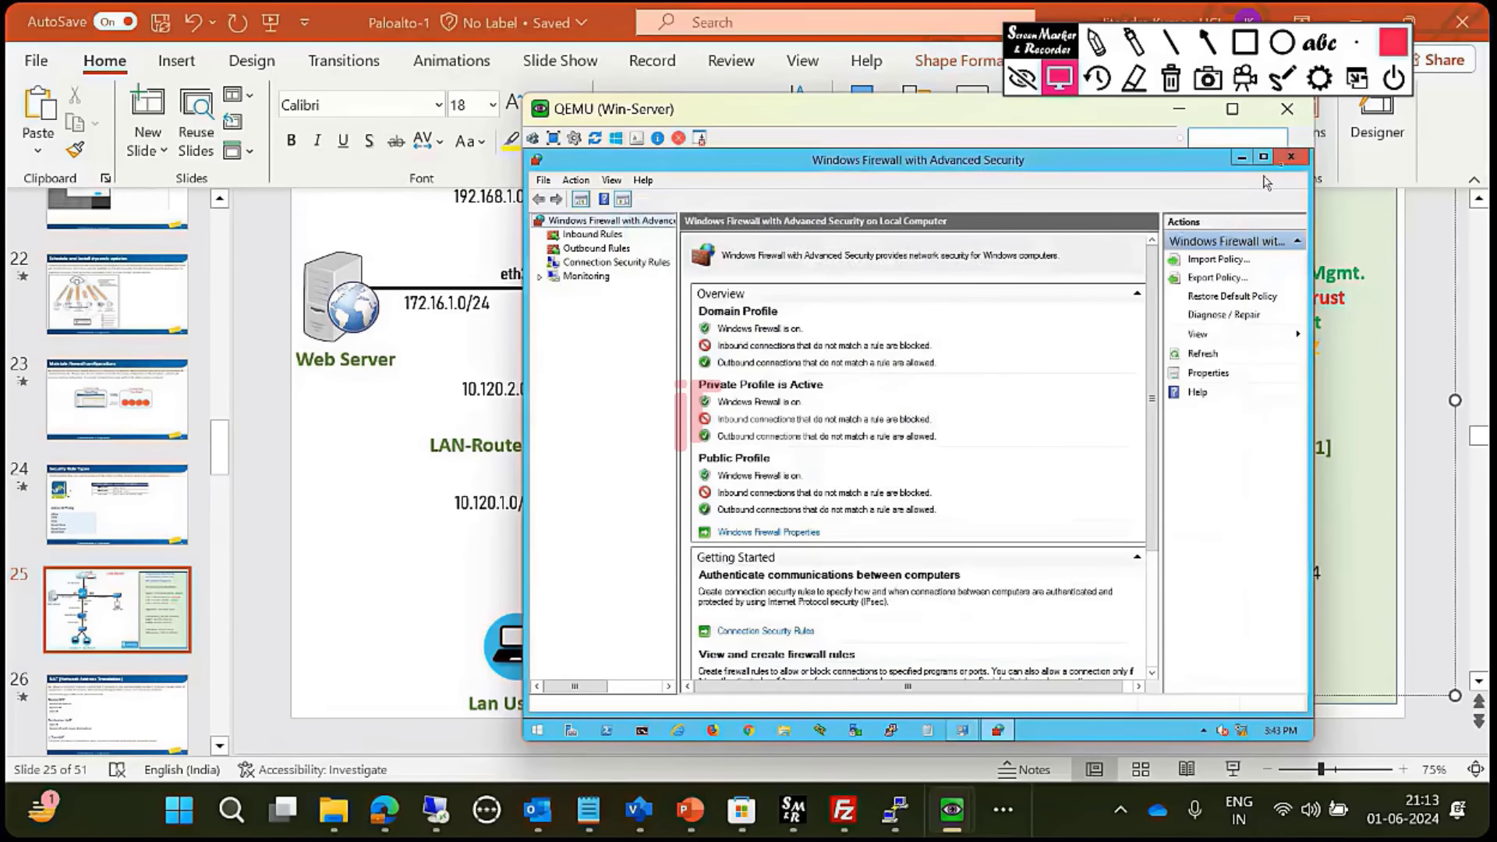
pyautogui.click(1290, 156)
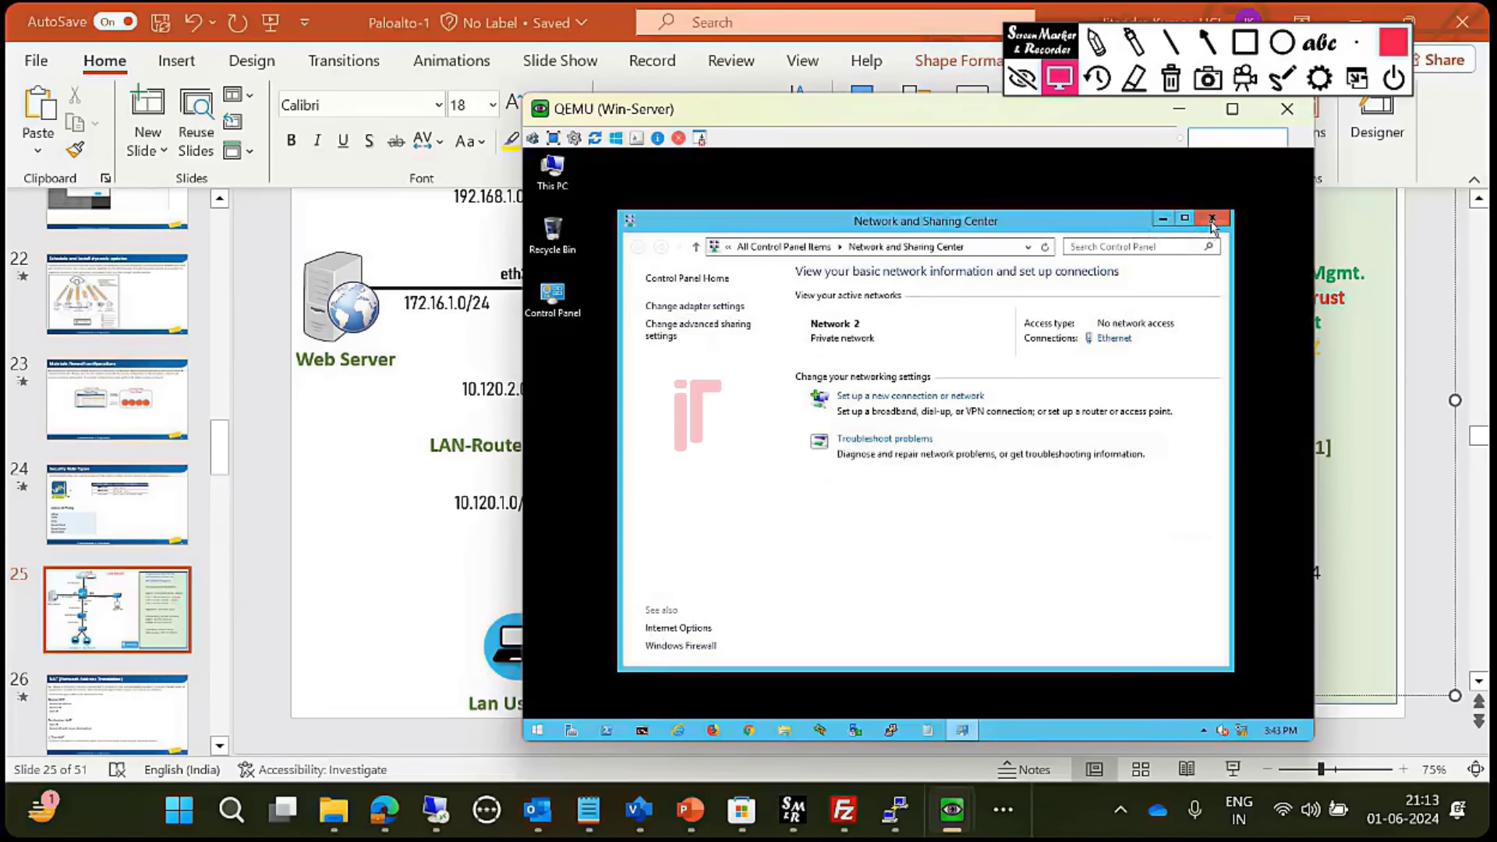
# - Close Network and Sharing Center and refresh the desktop twice
pyautogui.click(1212, 221)
pyautogui.rightClick(952, 374)
pyautogui.click(997, 425)
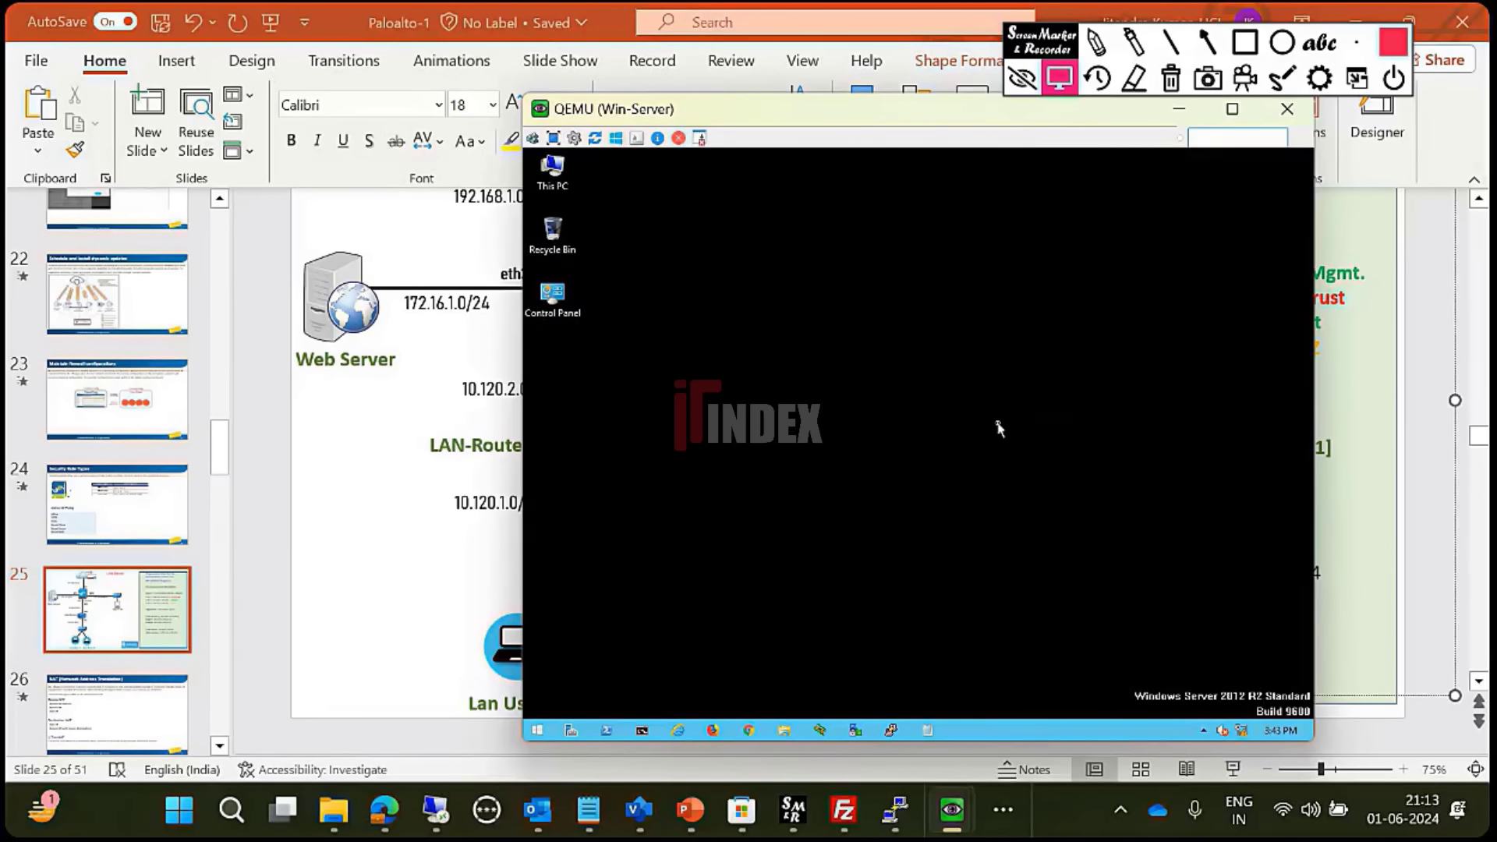
pyautogui.rightClick(999, 427)
pyautogui.click(1045, 474)
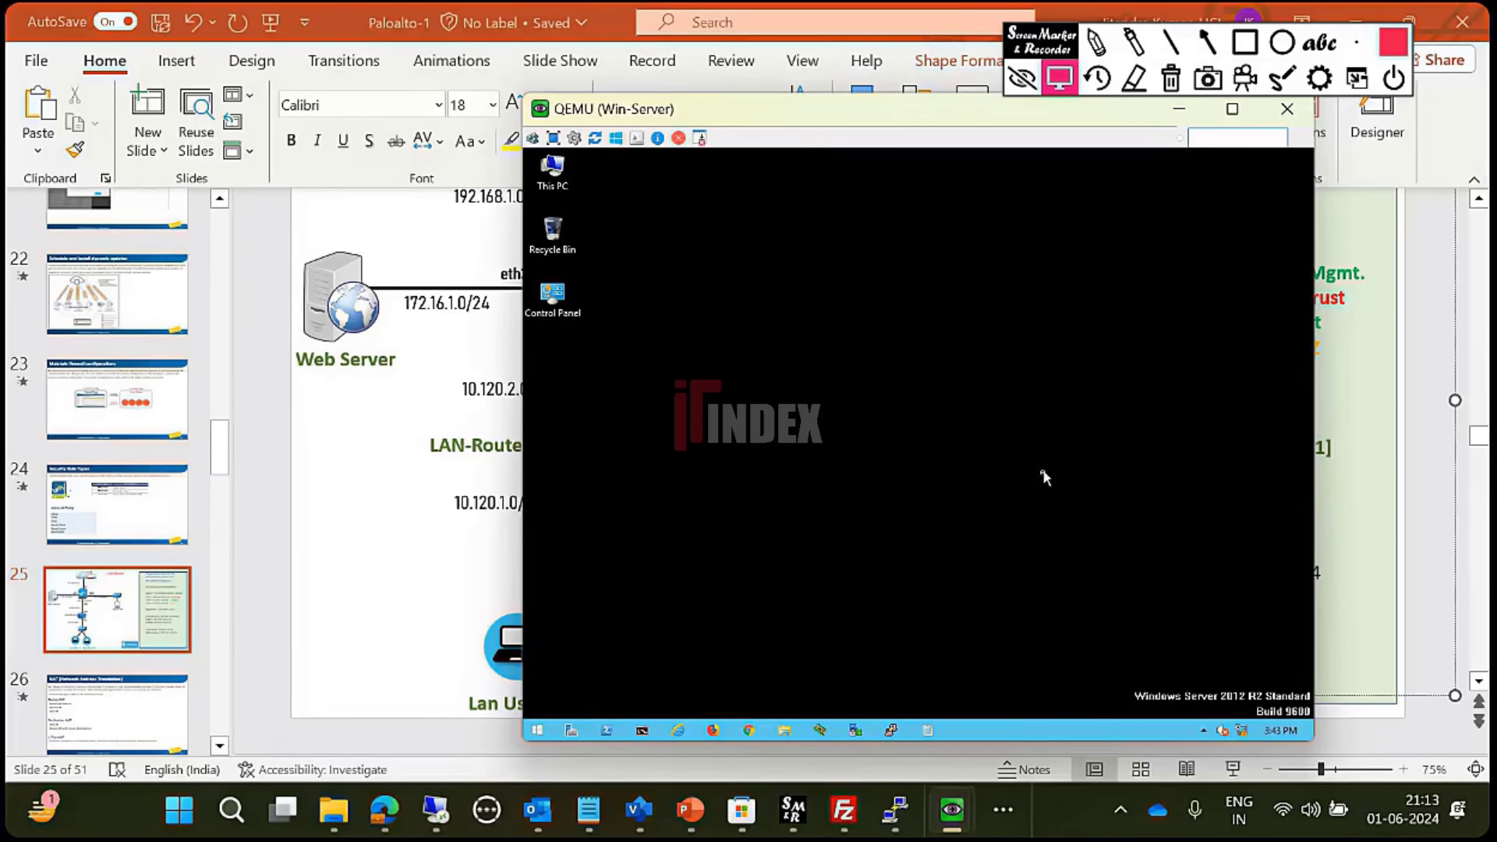
# - In an administrator Command Prompt, run ipconfig to confirm 172.16.1.15, 255.255.255.0, gateway 172.16.1.10
pyautogui.click(641, 731)
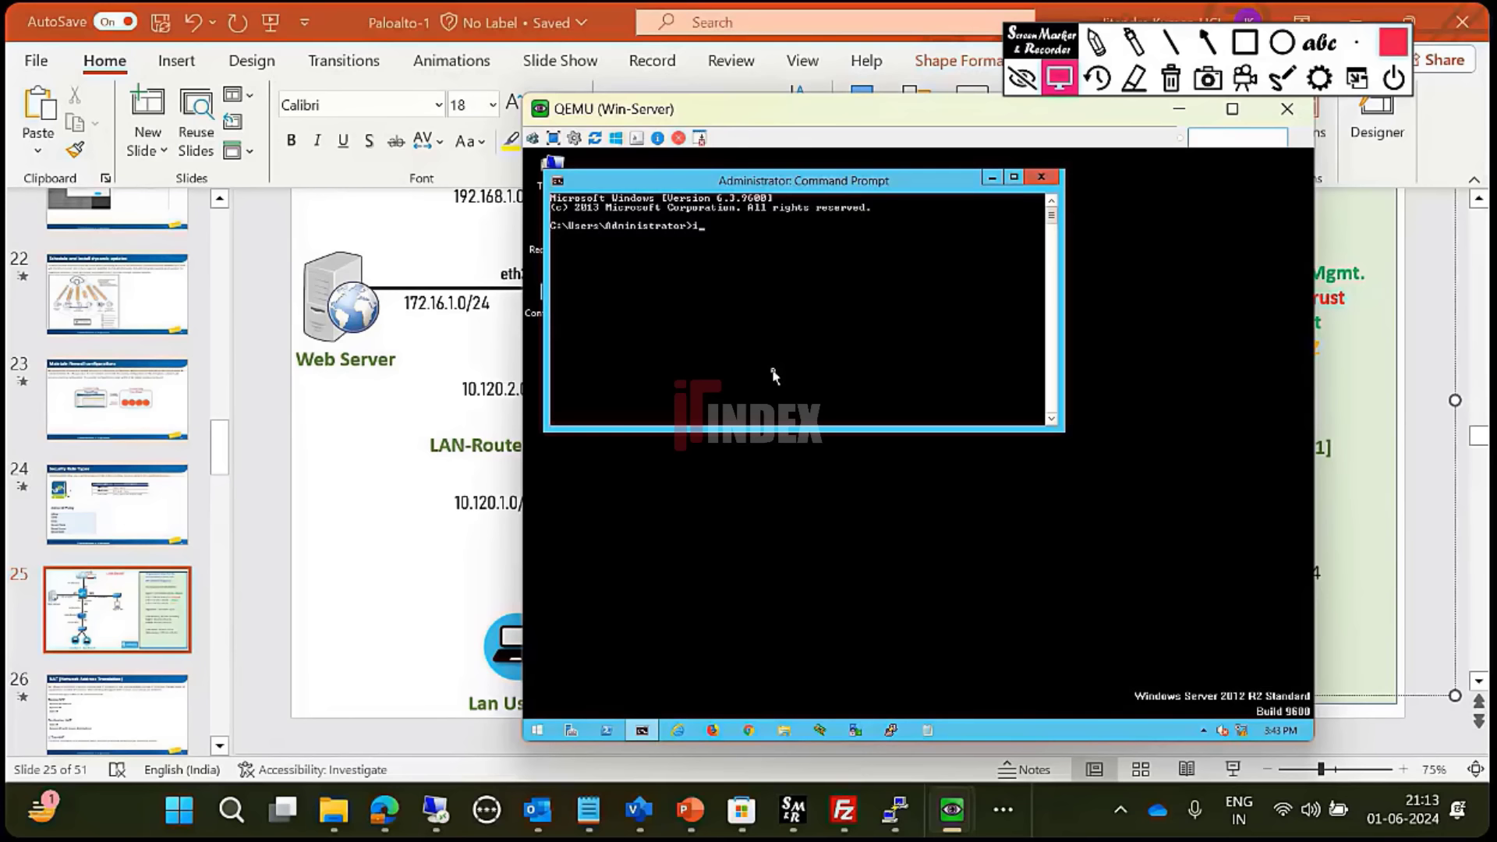
pyautogui.press('Return')
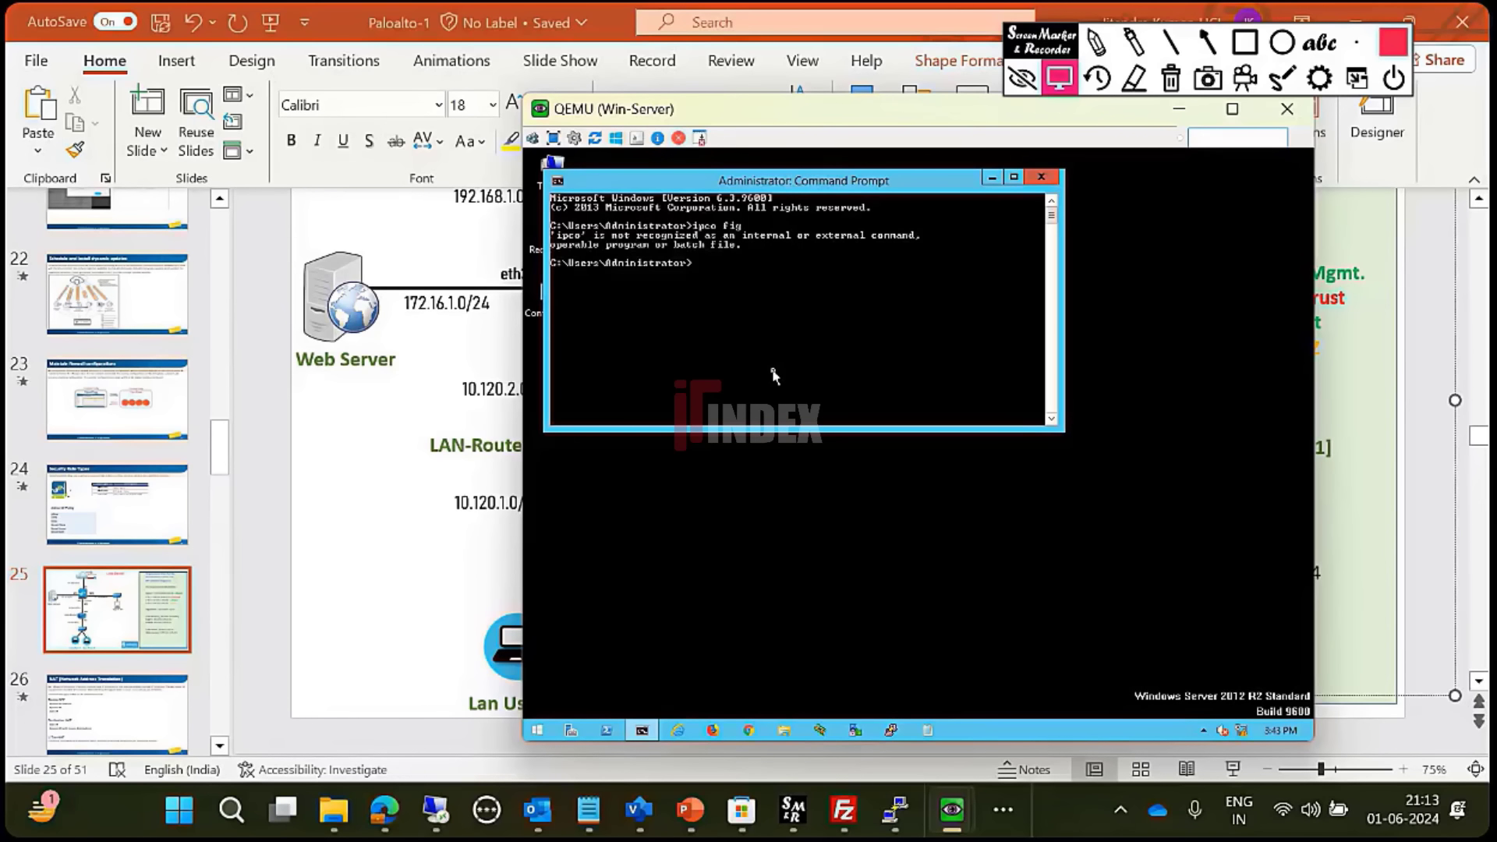
pyautogui.press('Up')
pyautogui.press('Left')
pyautogui.press('Left')
pyautogui.press('Left')
pyautogui.press('BackSpace')
pyautogui.press('Return')
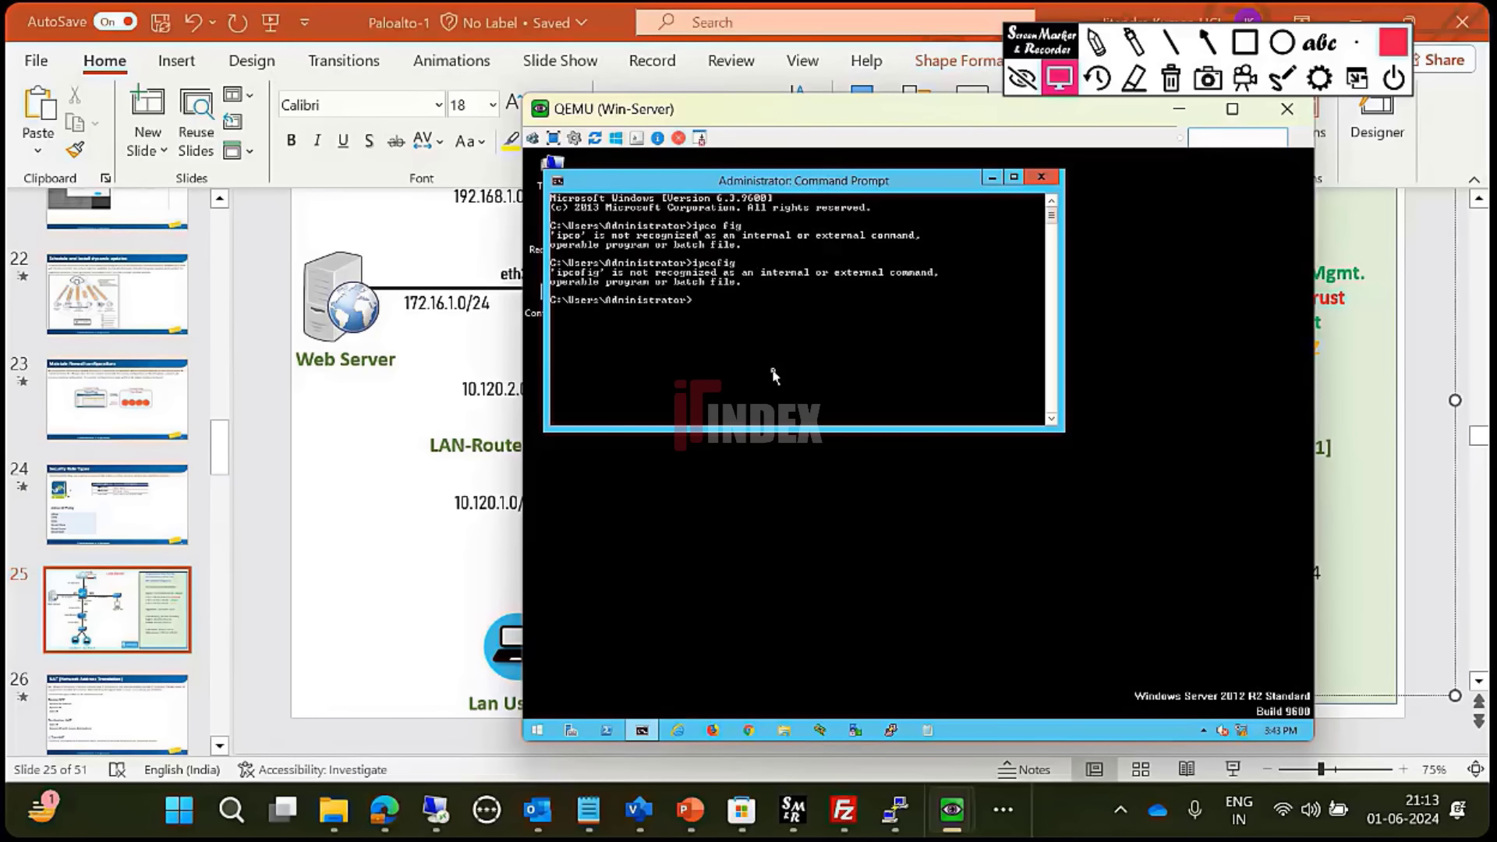
pyautogui.write('ipconfig')
pyautogui.press('Return')
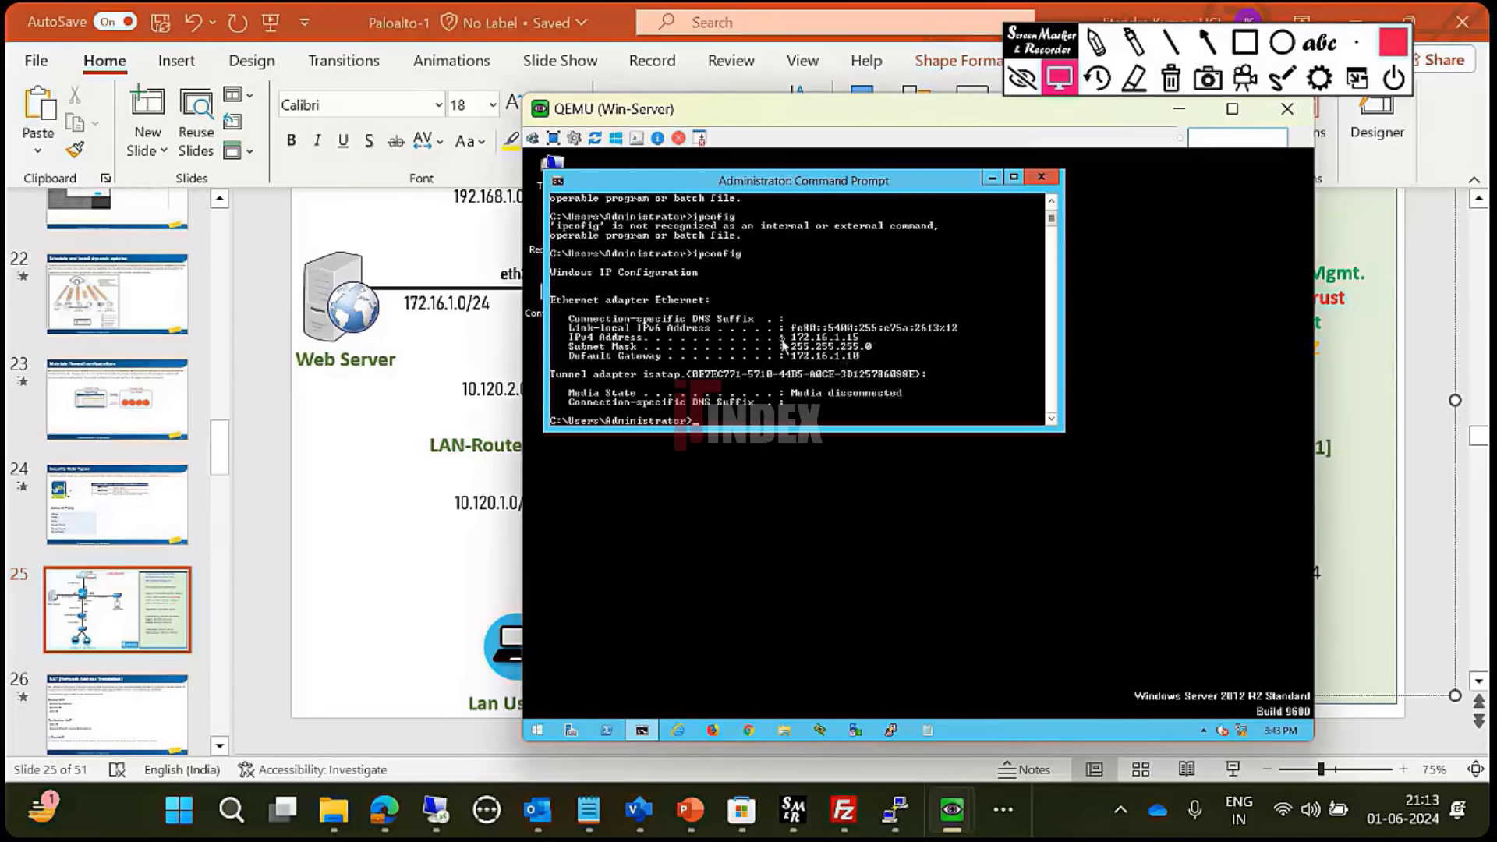
# - Return to the EVE-NG topology tab in the browser
pyautogui.moveTo(384, 811)
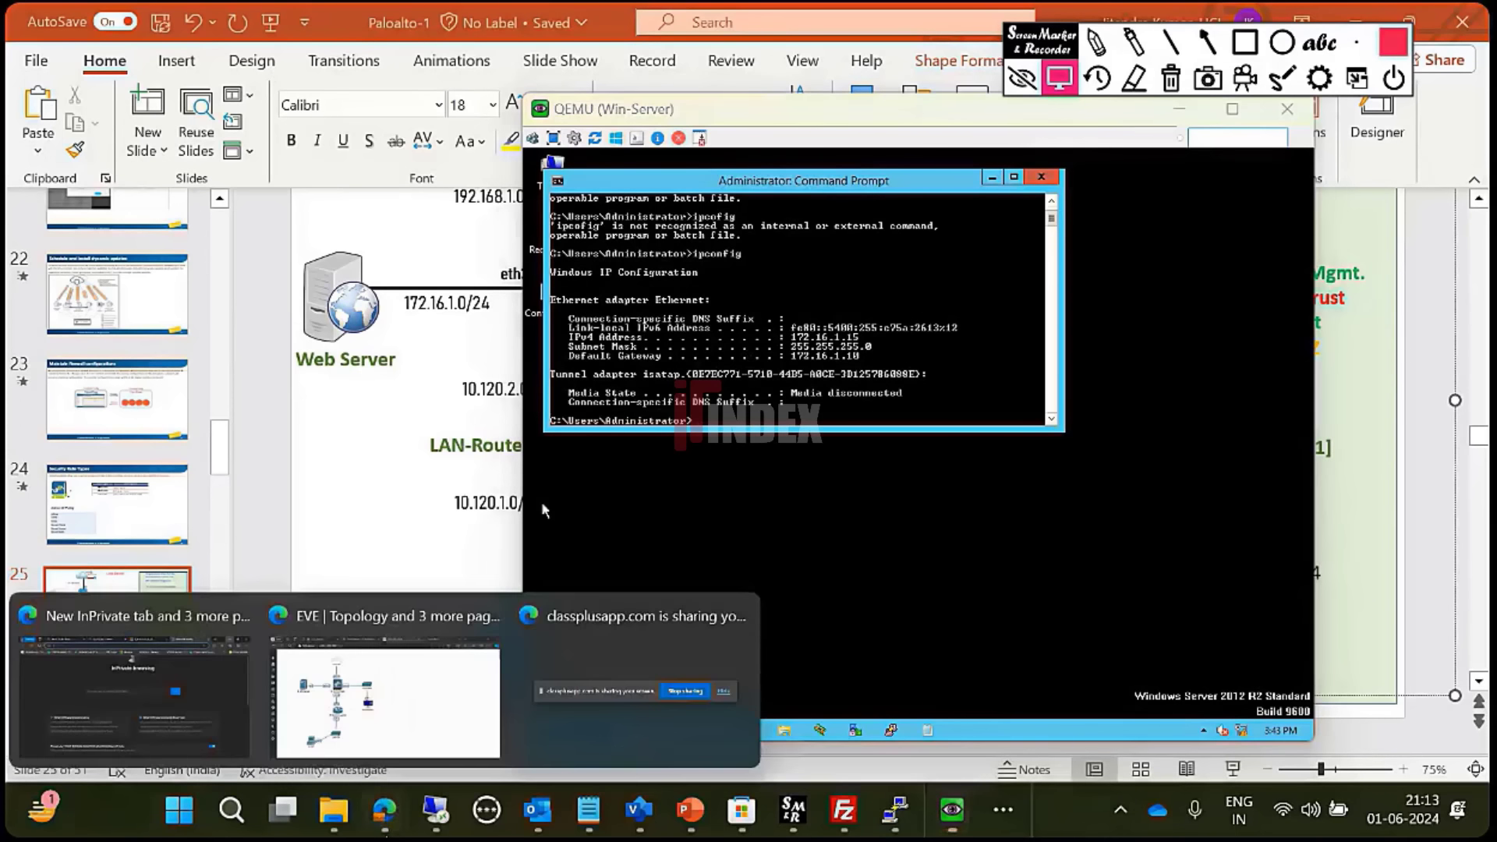
pyautogui.click(380, 699)
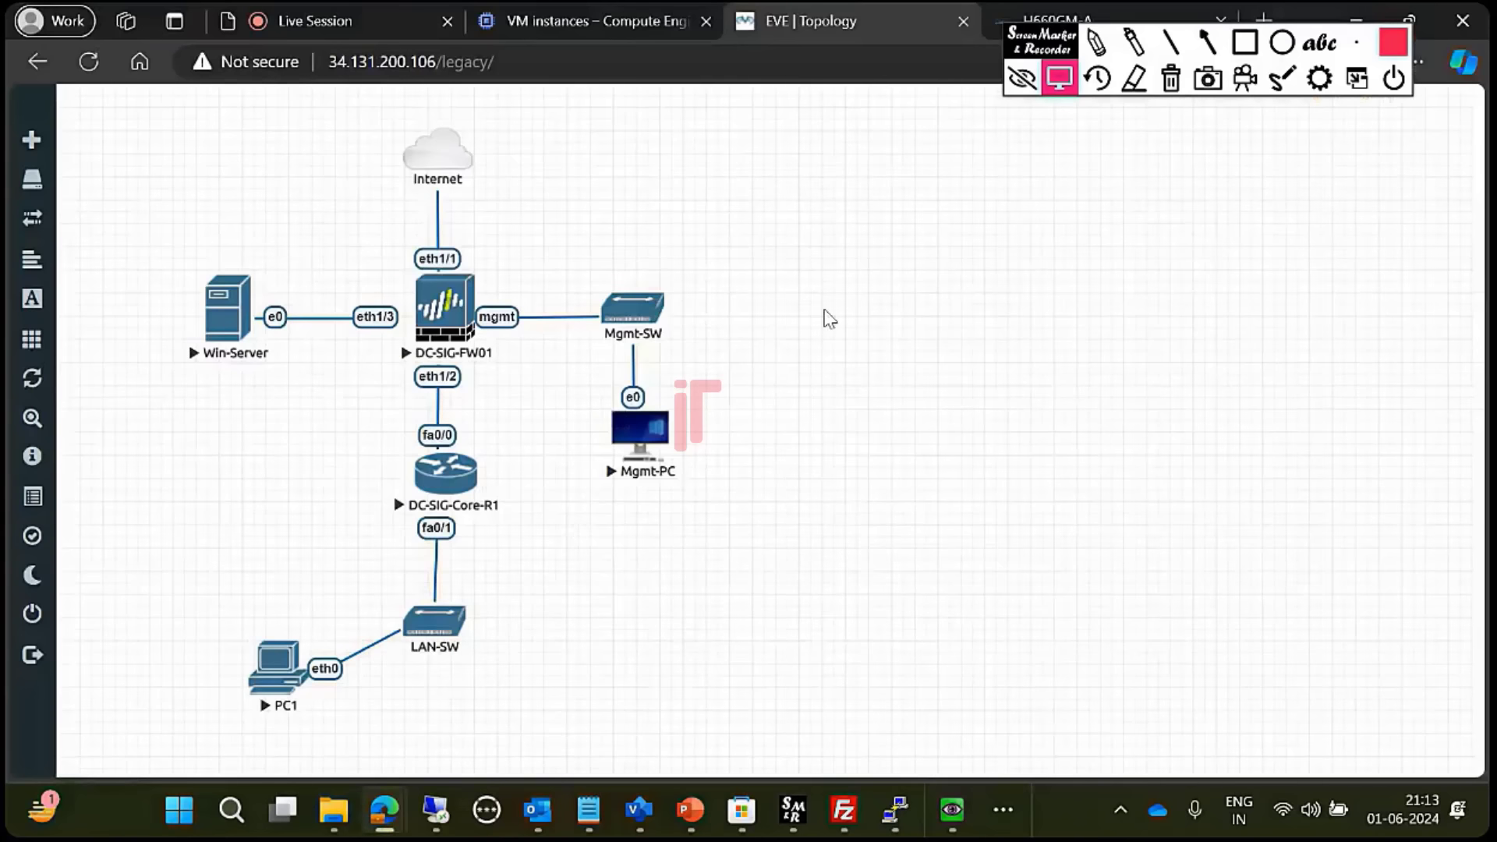
pyautogui.click(400, 17)
pyautogui.click(867, 14)
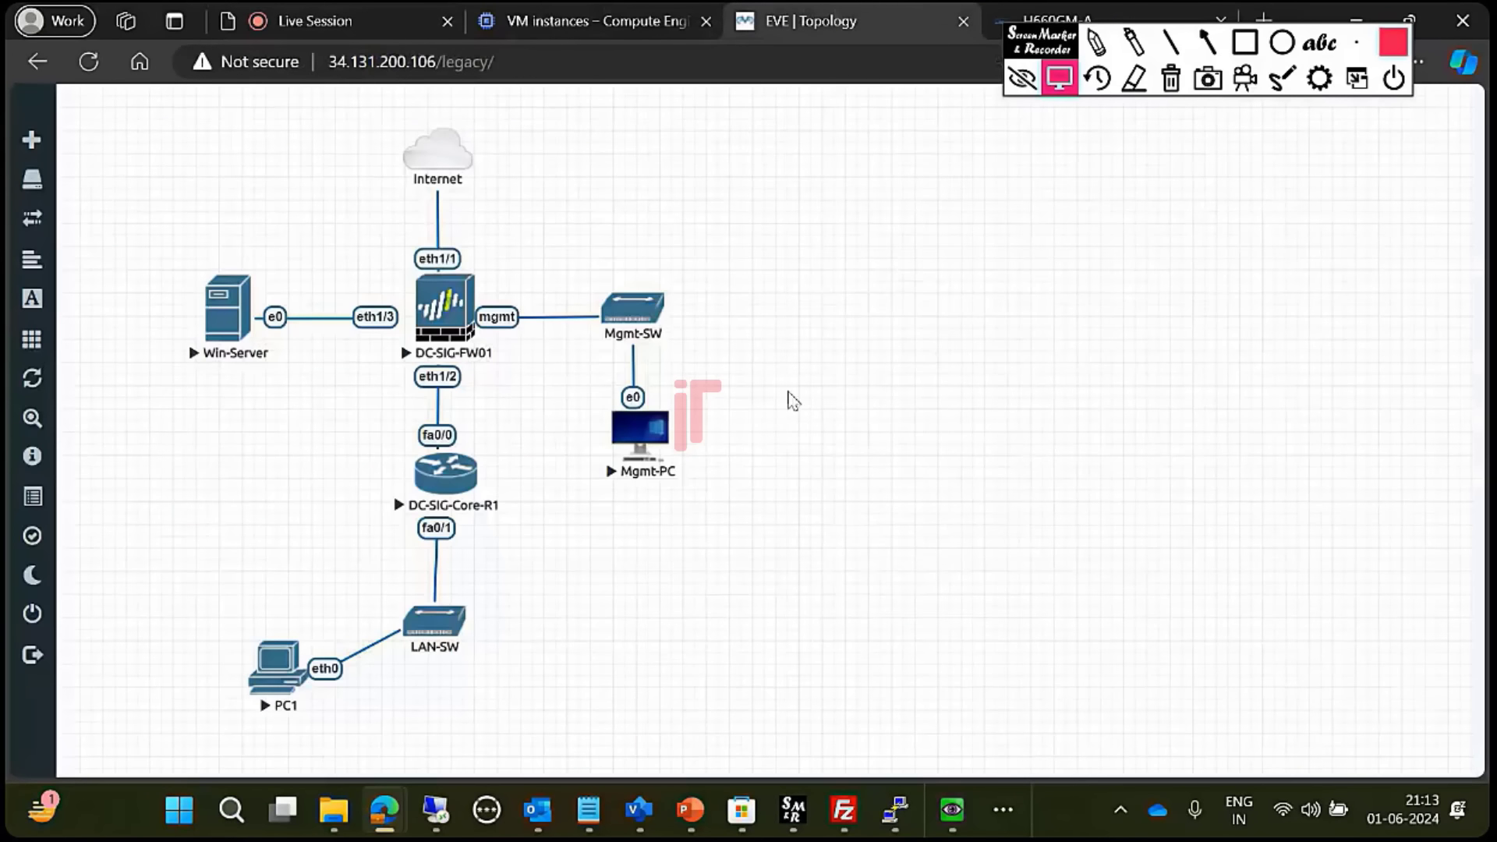
# - Sketch the Win-Server to DC-SIG-FW01 to PC1 path with the pen, then clear it
pyautogui.moveTo(794, 811)
pyautogui.click(1097, 42)
pyautogui.moveTo(238, 301); pyautogui.dragTo(284, 680)
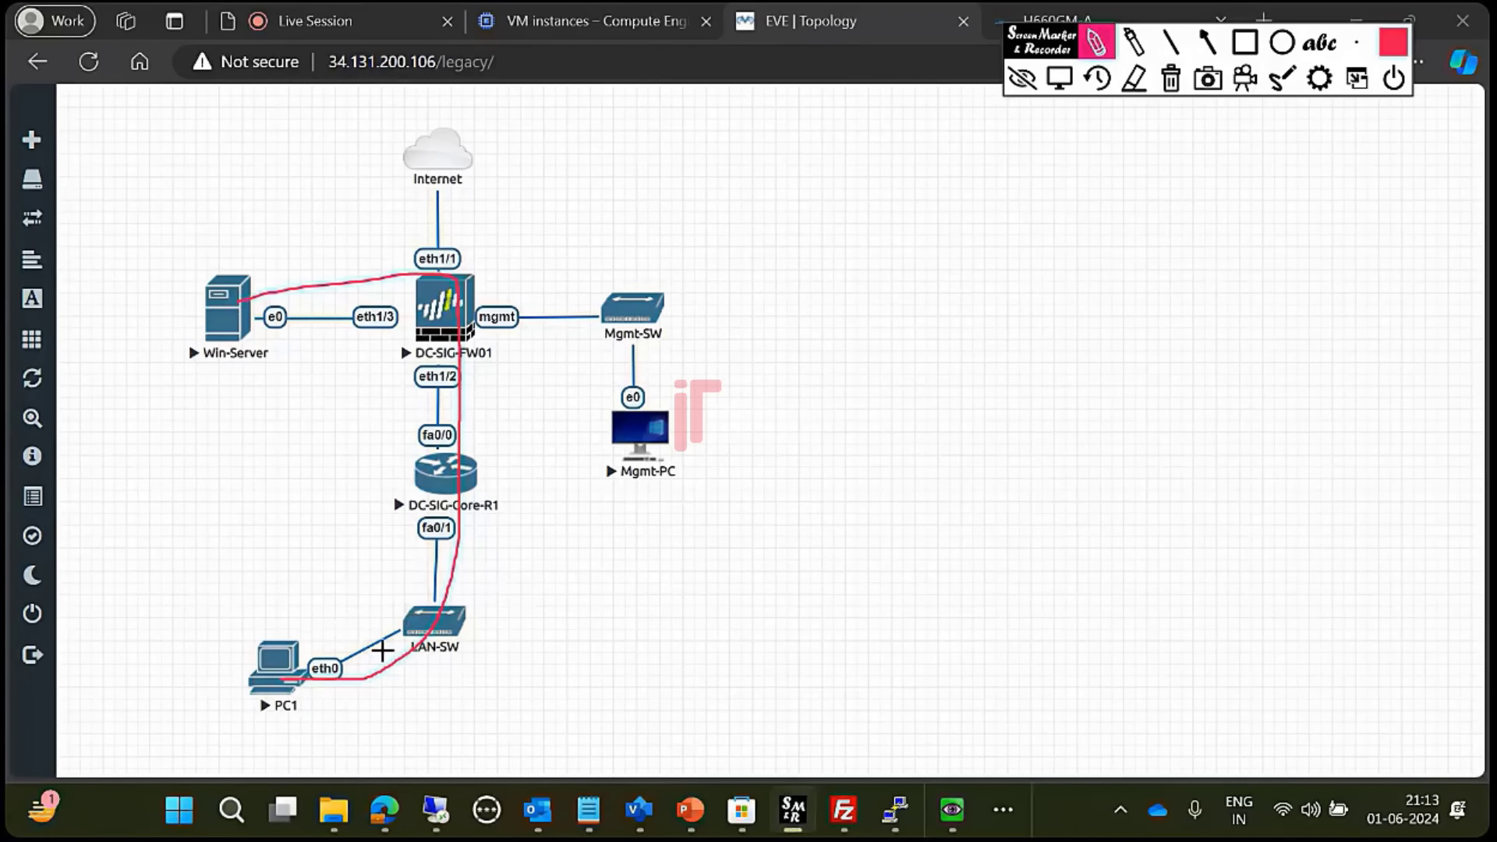
pyautogui.moveTo(395, 395); pyautogui.dragTo(383, 515)
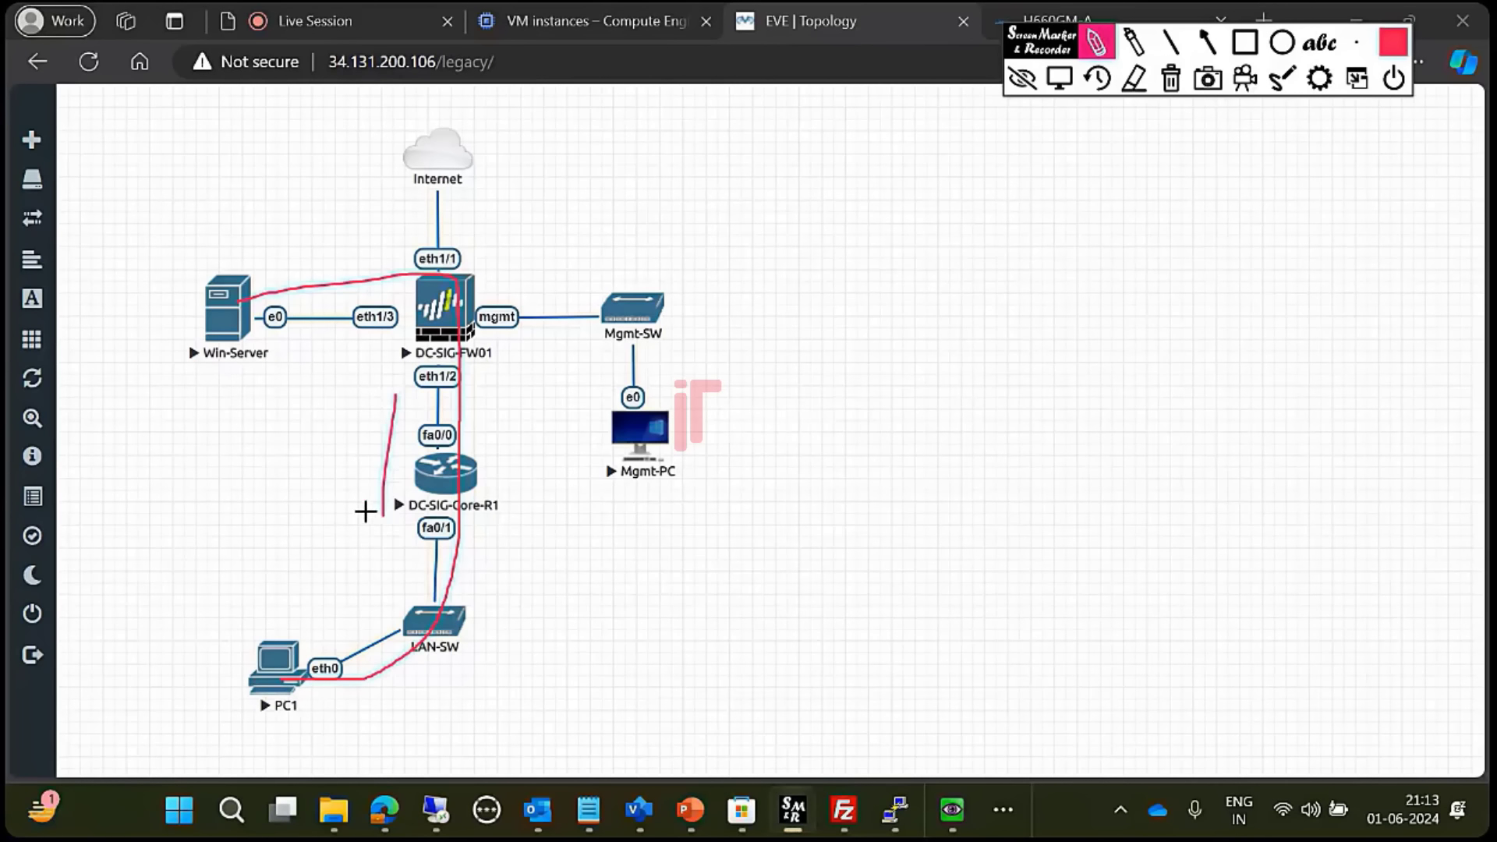
pyautogui.moveTo(413, 264); pyautogui.dragTo(272, 258)
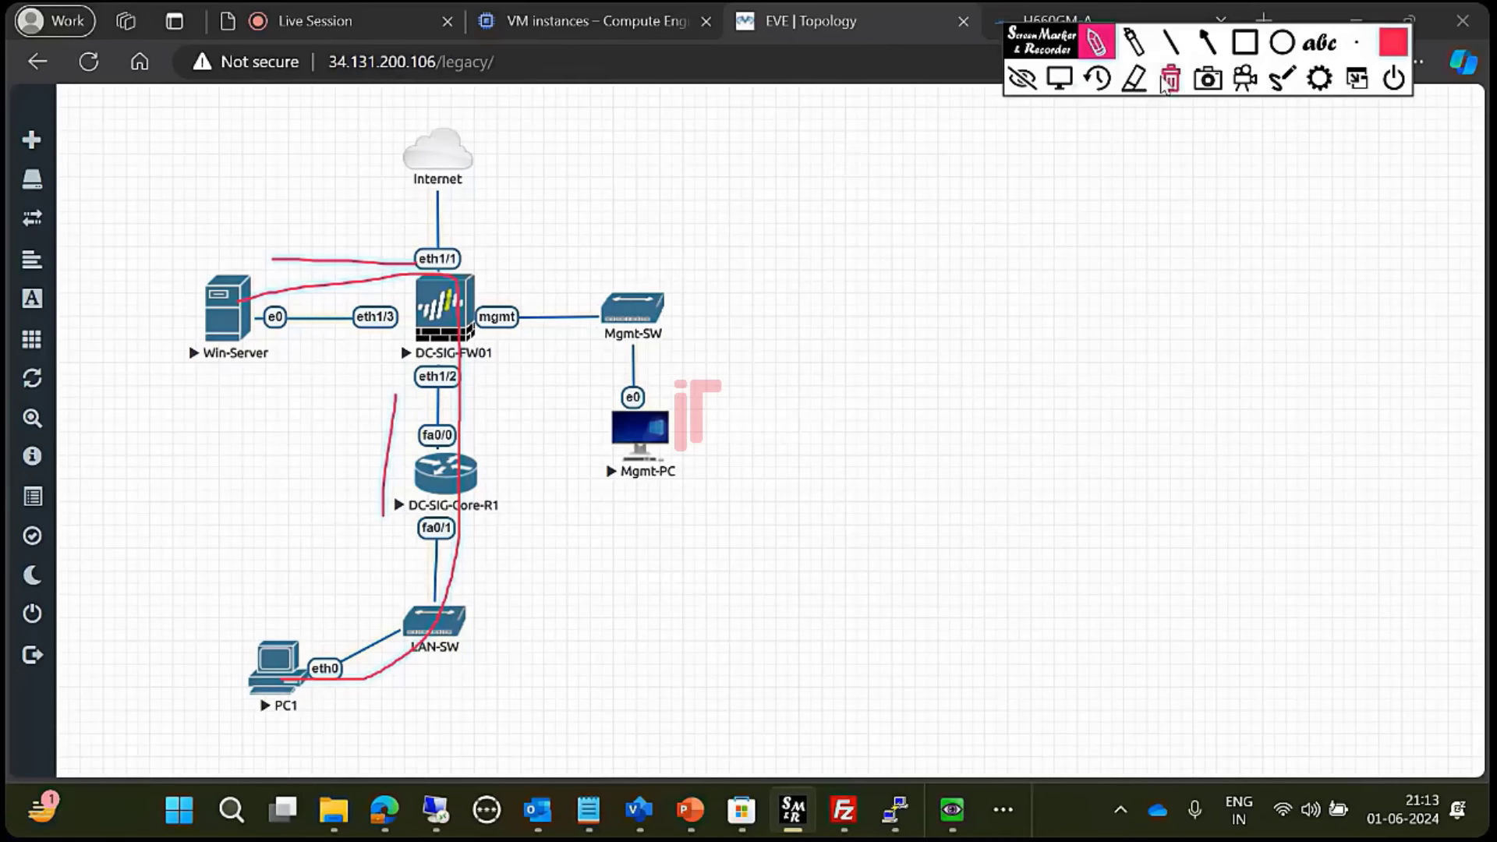
pyautogui.click(1171, 78)
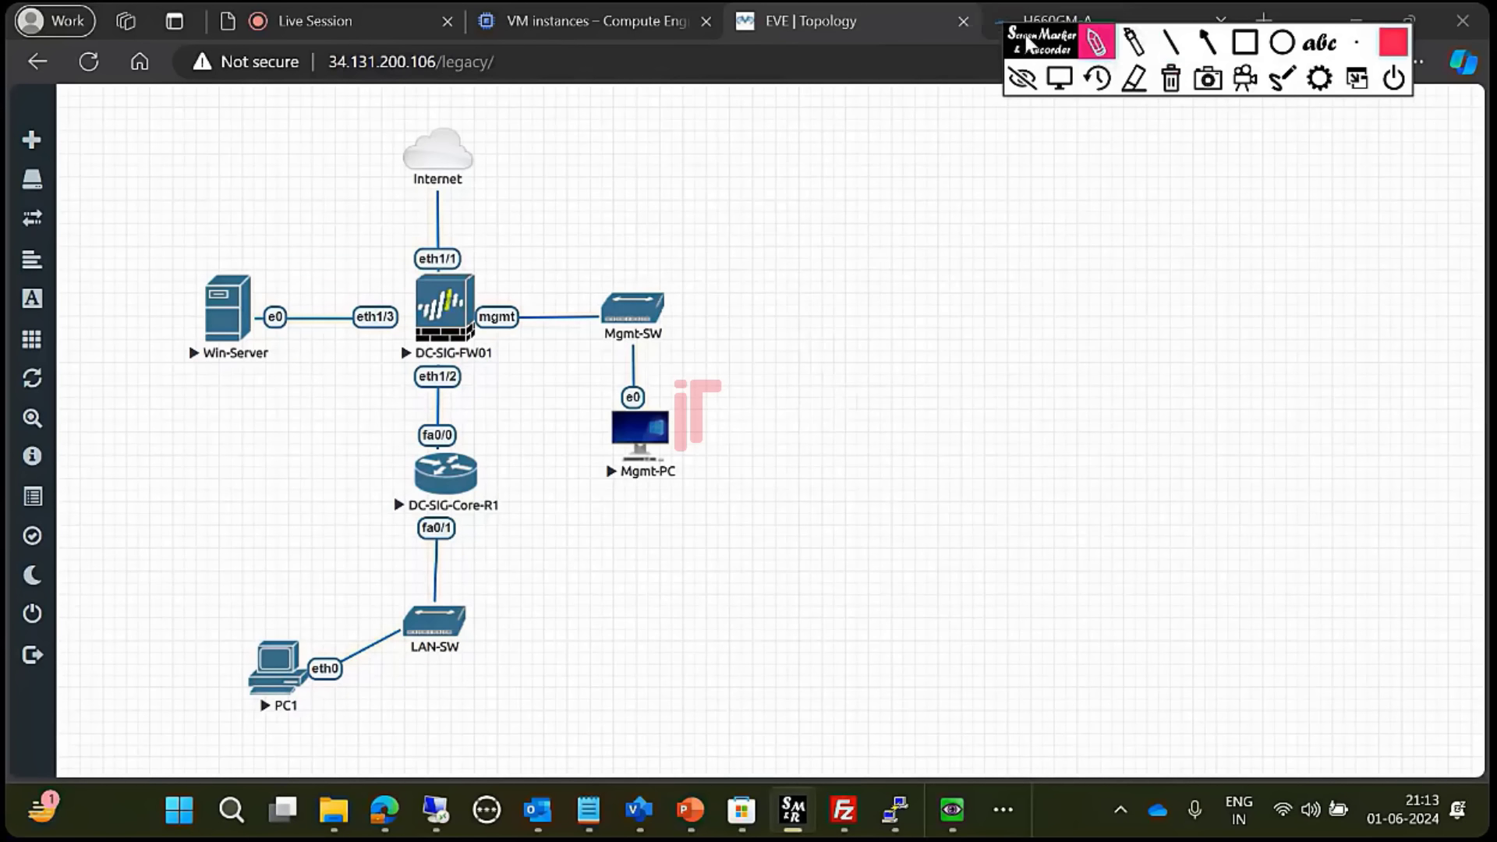
pyautogui.moveTo(1031, 44); pyautogui.dragTo(981, 202)
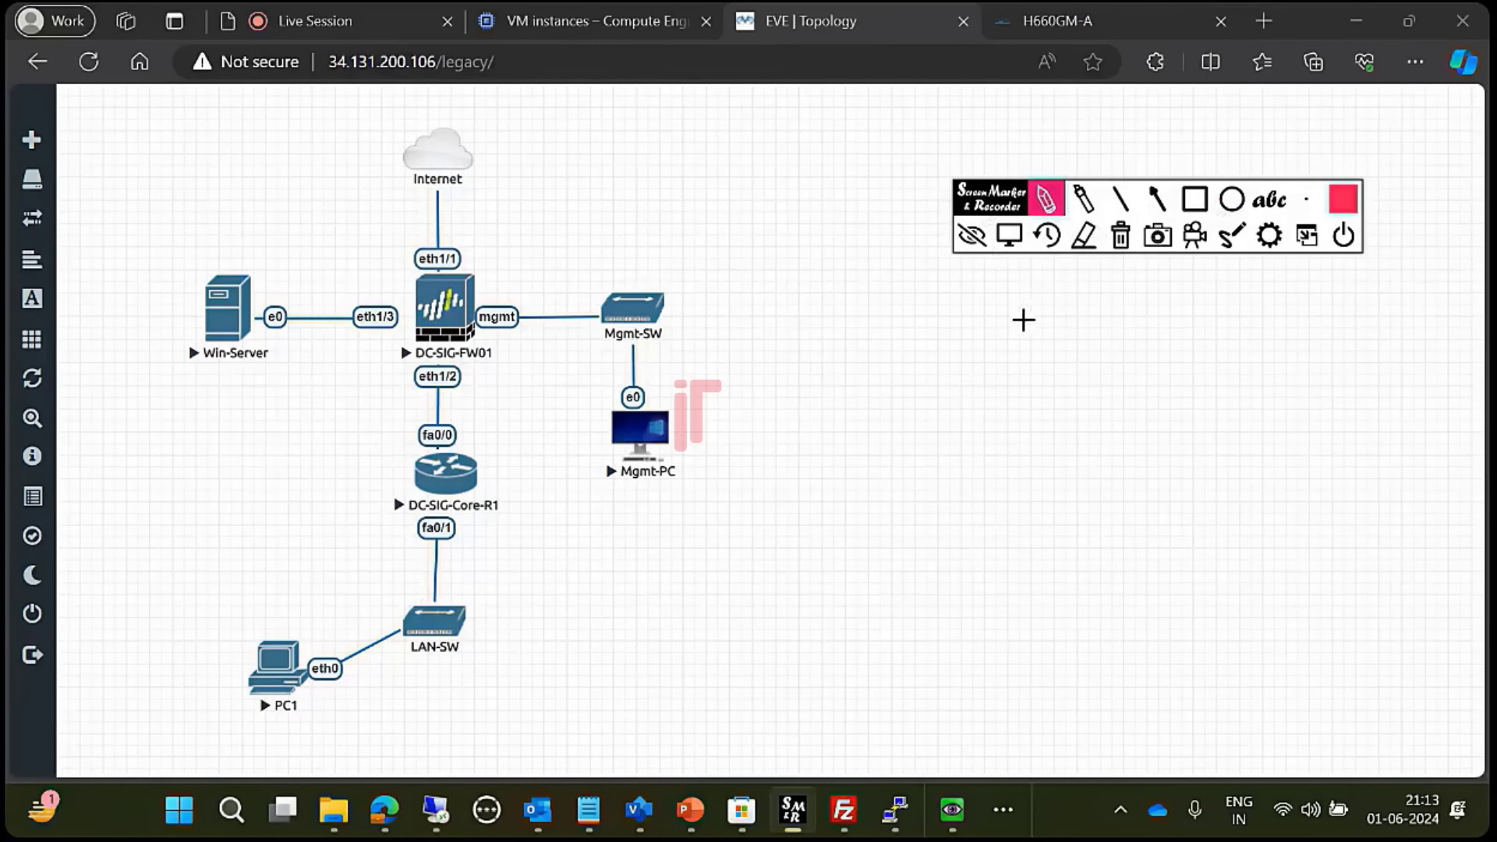
pyautogui.click(1009, 234)
# - Briefly bring up the SecureCRT terminal, then hide it to show the topology
pyautogui.moveTo(950, 815)
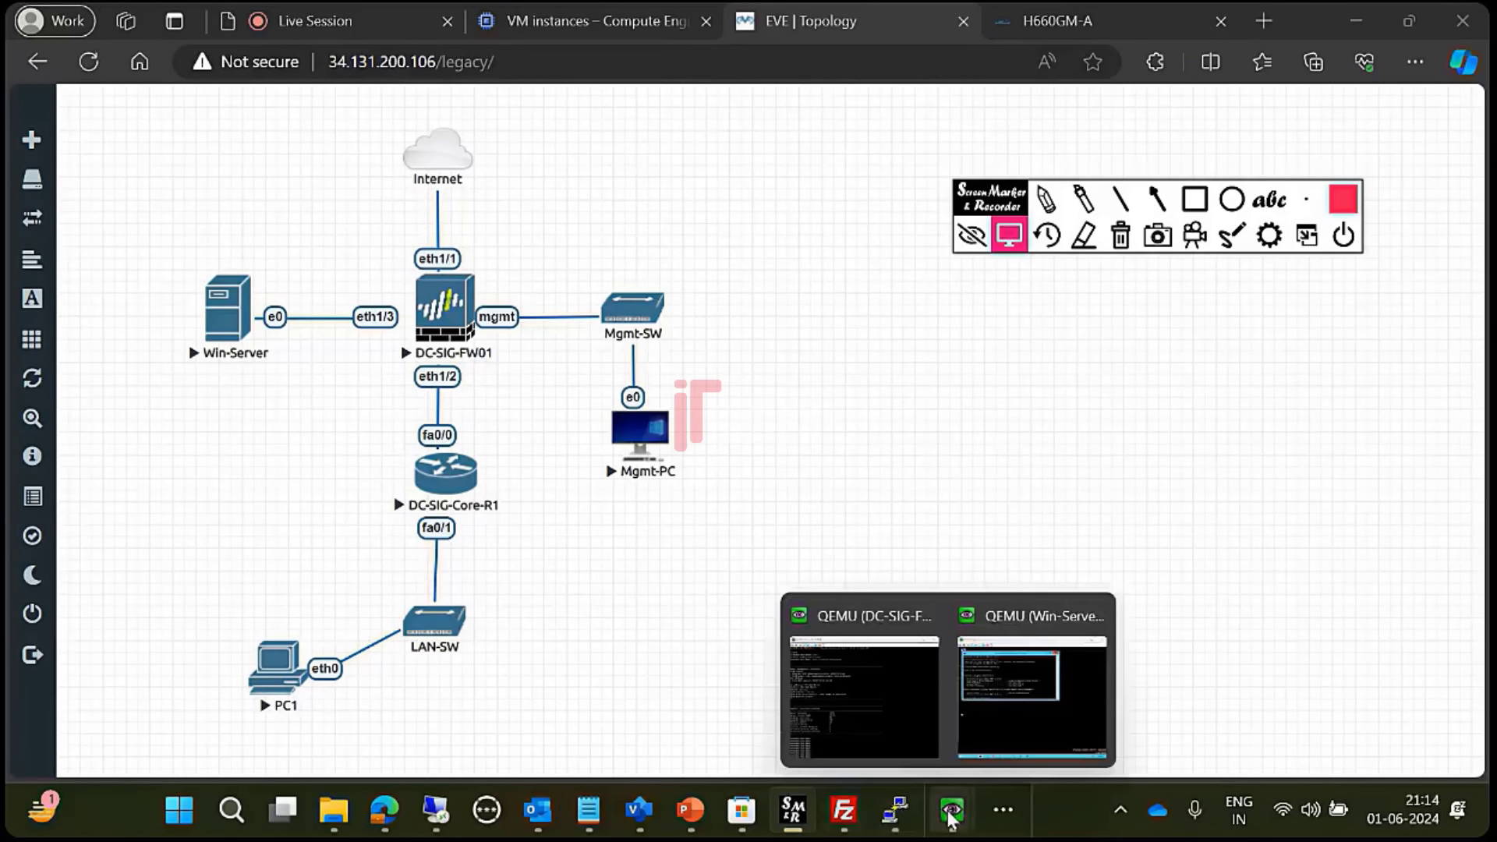
pyautogui.click(896, 812)
pyautogui.click(1350, 20)
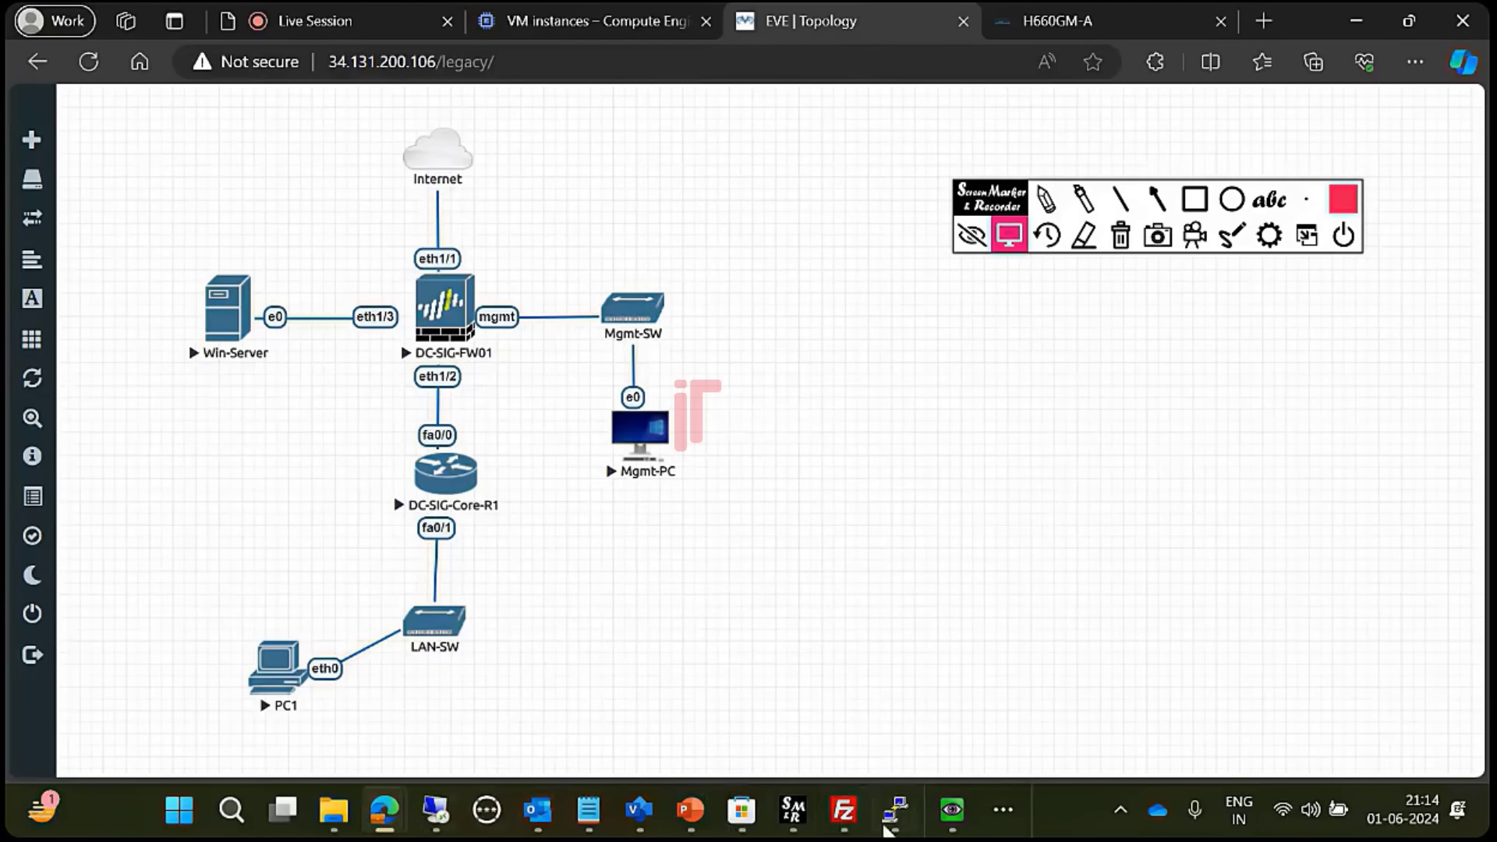
# - Ping 172.16.1.15 from the PC1 console; all five echo requests time out
pyautogui.click(1002, 813)
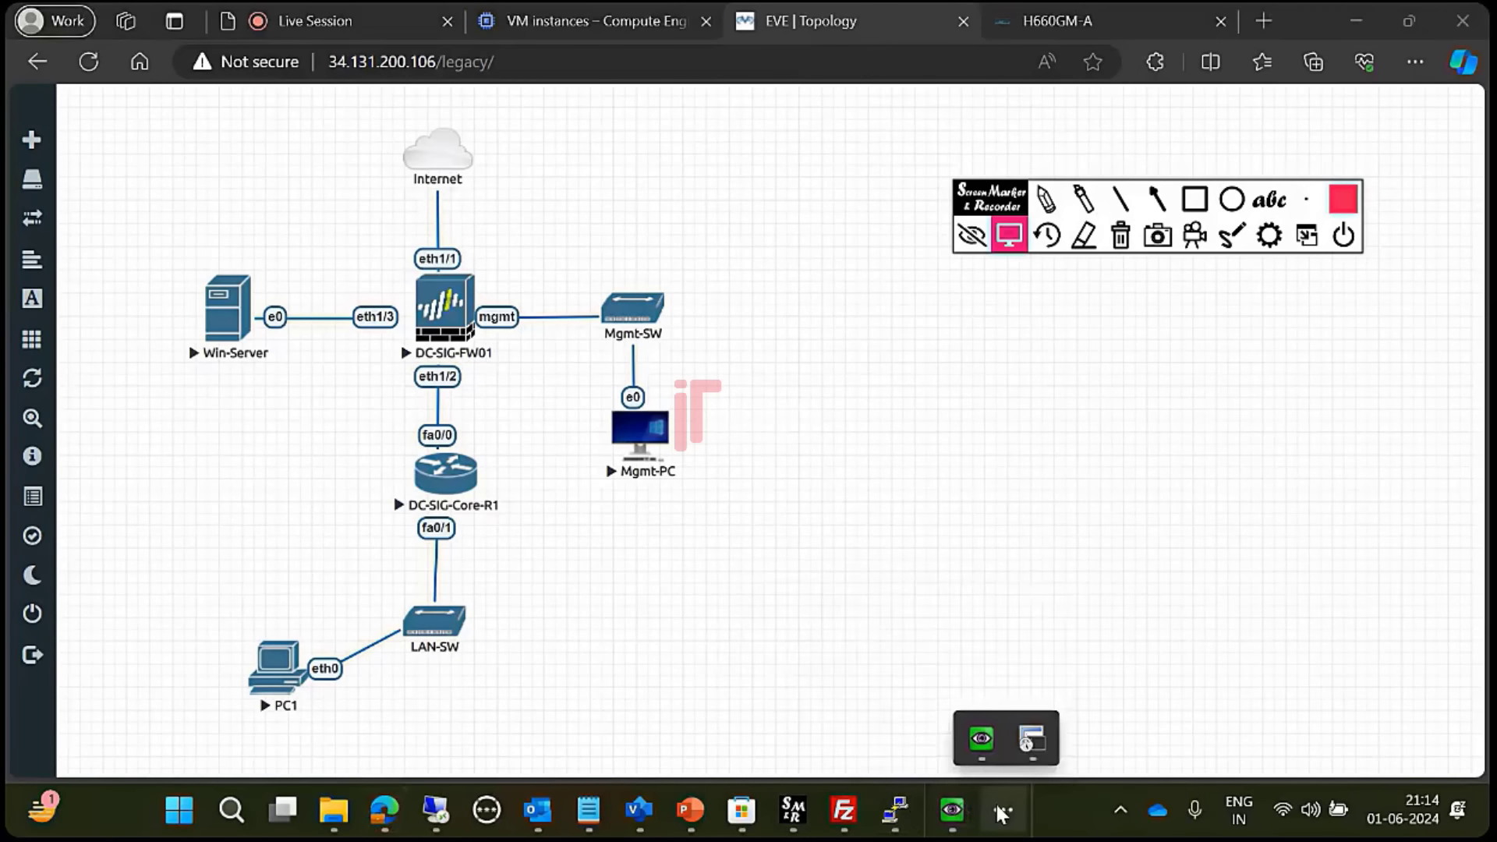
pyautogui.click(1041, 740)
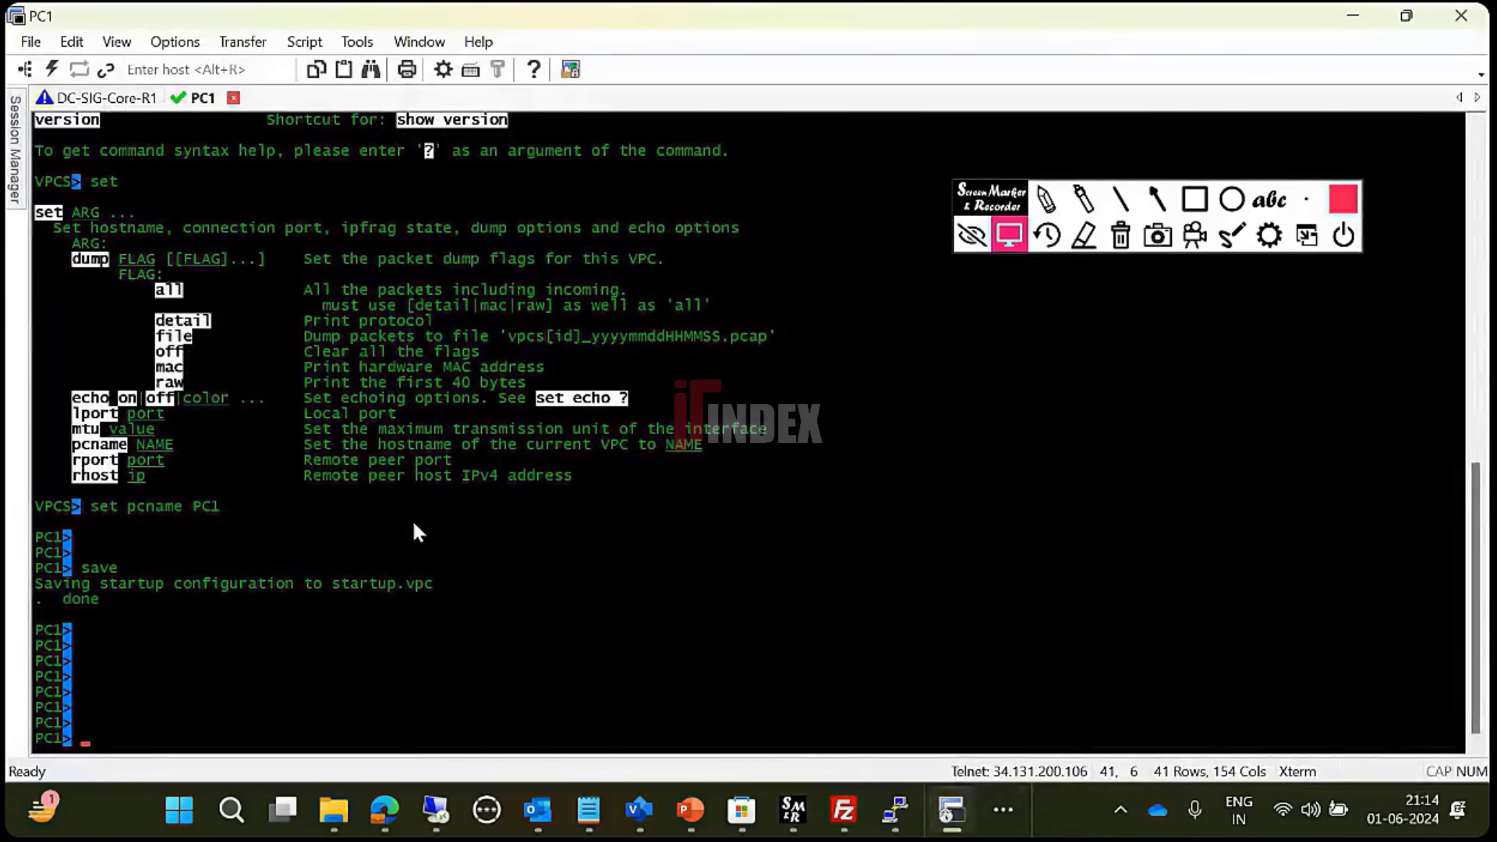
pyautogui.press('Return')
pyautogui.press('Return')
pyautogui.press('Return')
pyautogui.press('Return')
pyautogui.write('p')
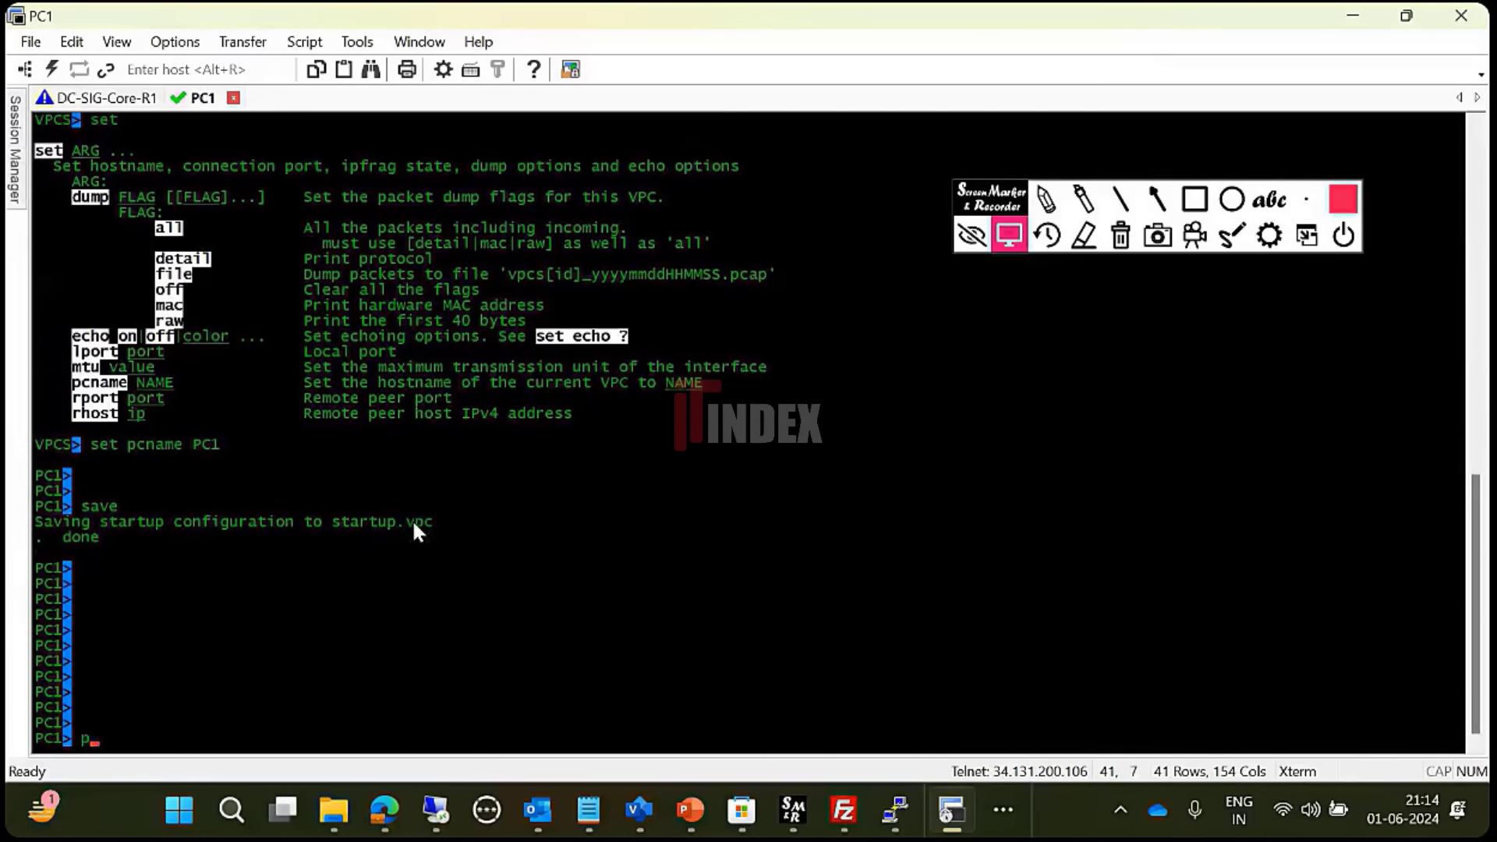
pyautogui.write('ing 172.16.1.1')
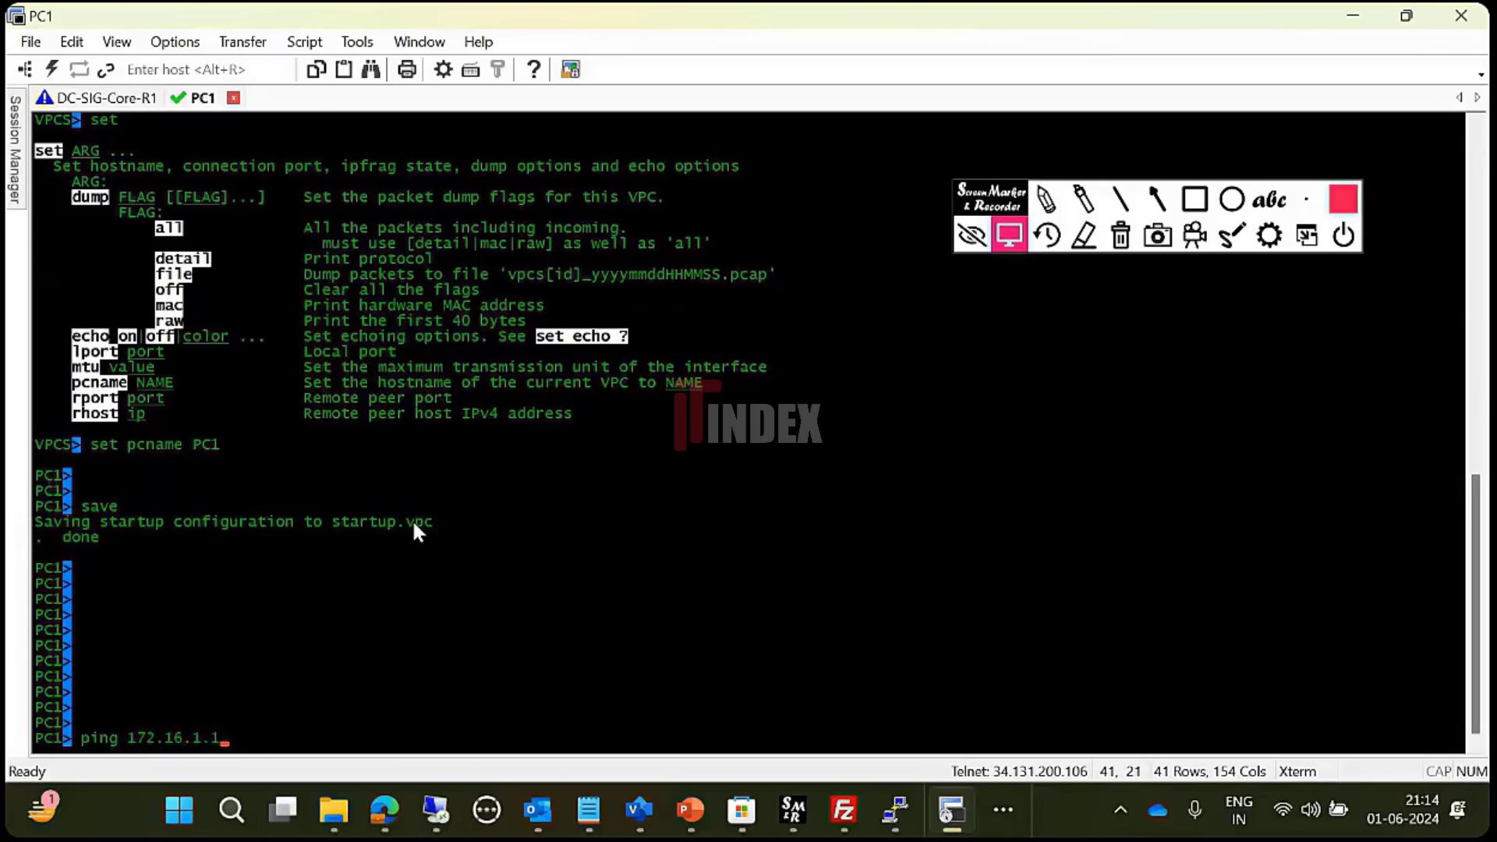
pyautogui.write('5')
pyautogui.press('Return')
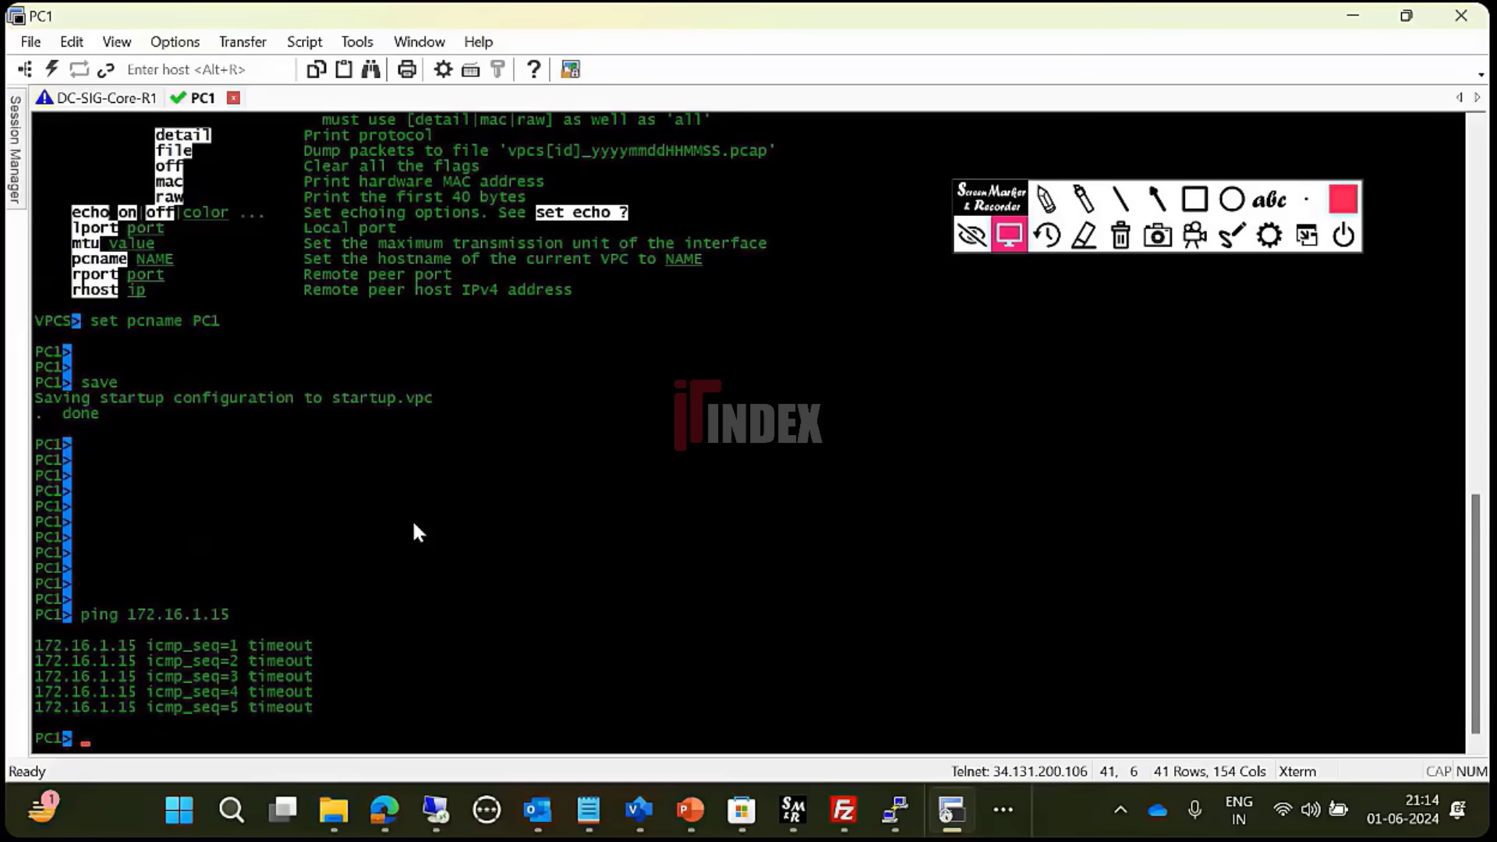
# - Accept the participant's raised hand from the Live Session People list, then return to PC1's console
pyautogui.moveTo(378, 814)
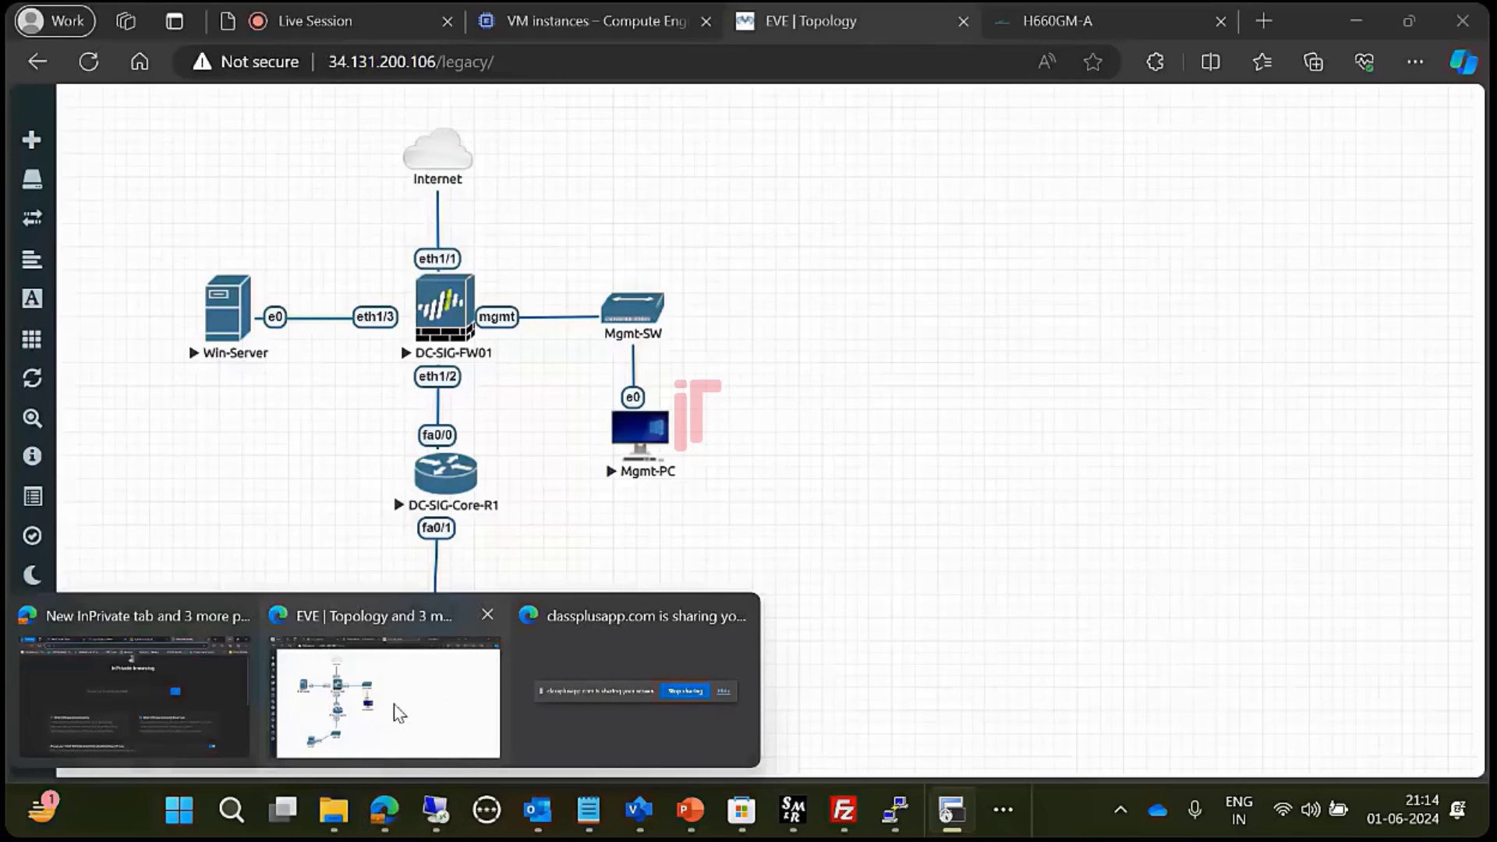
pyautogui.click(392, 707)
pyautogui.click(266, 15)
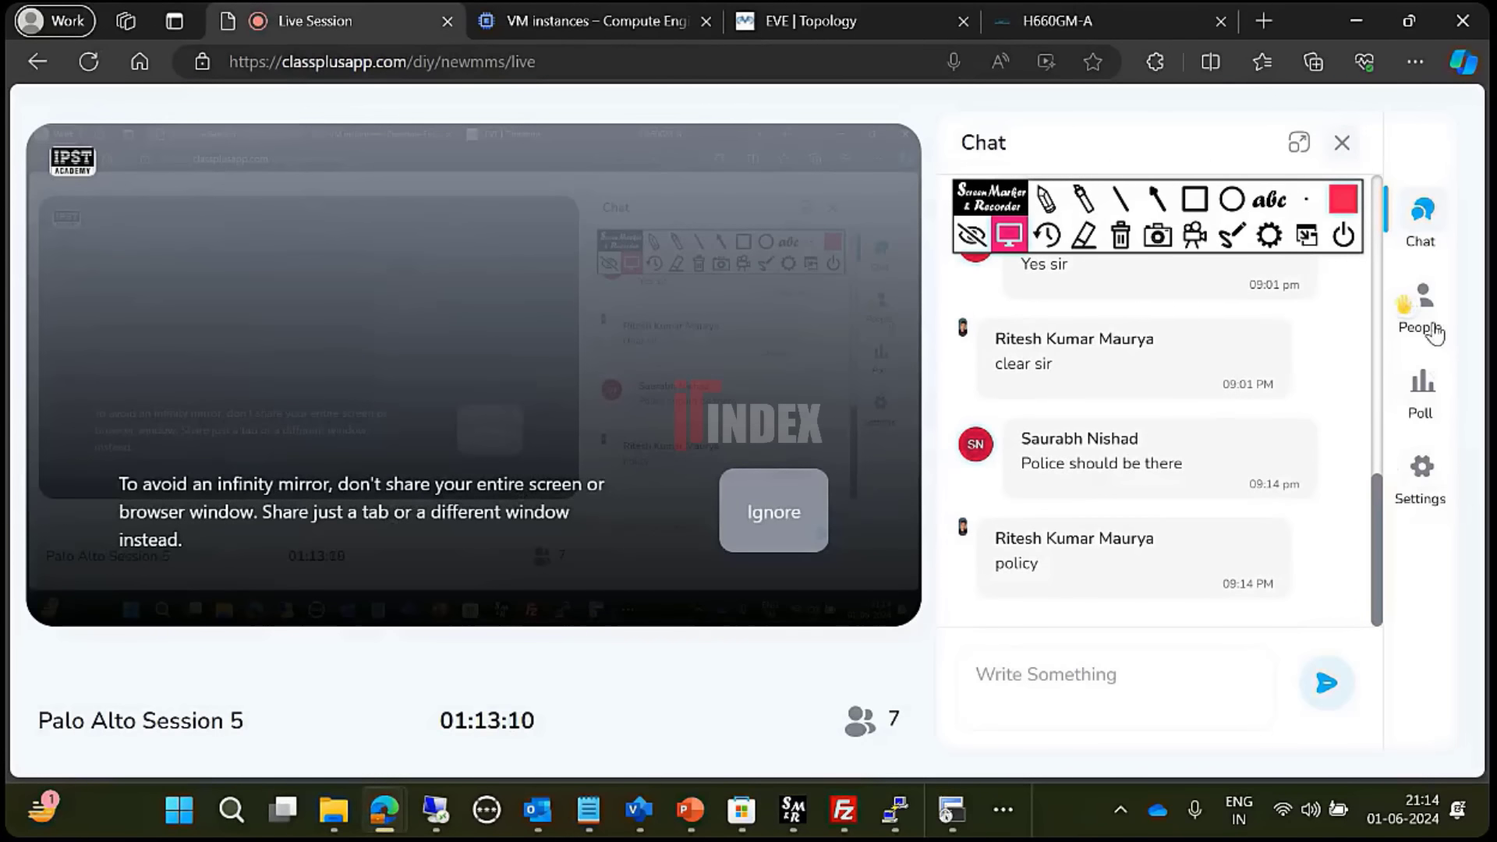
pyautogui.click(1427, 294)
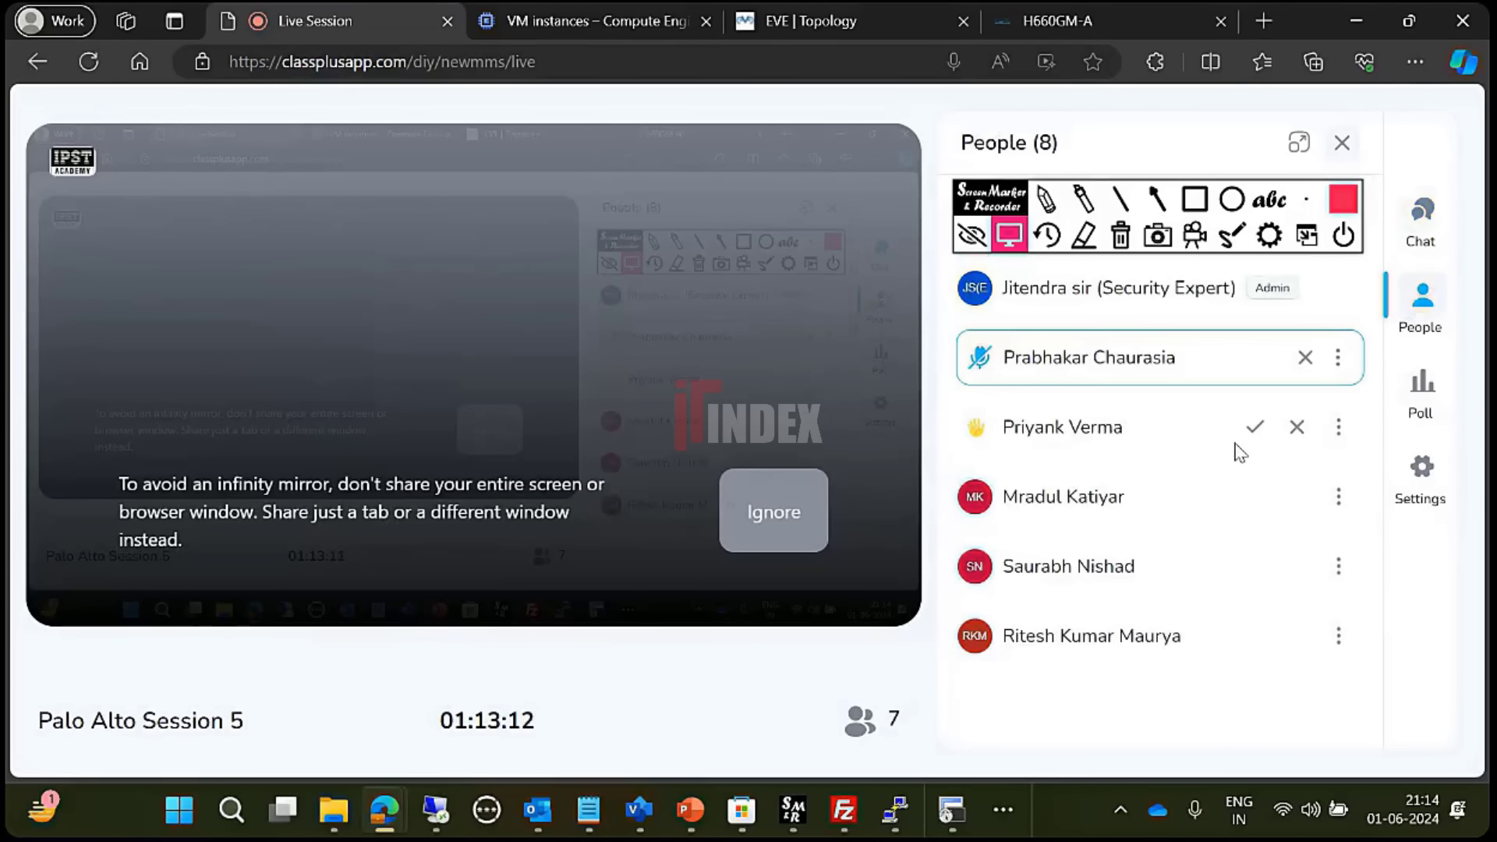
pyautogui.click(1256, 428)
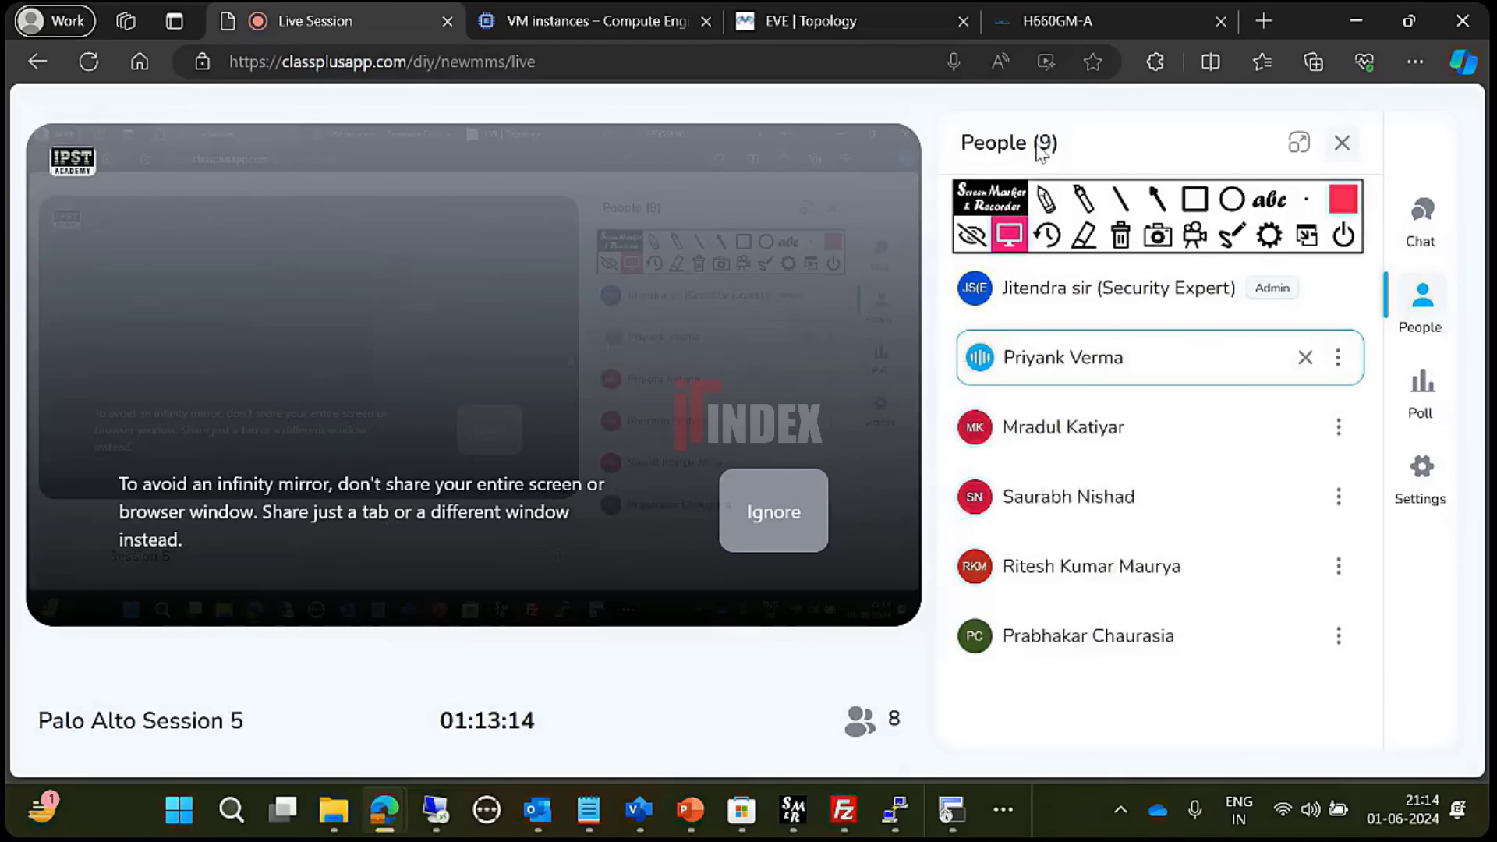
pyautogui.click(952, 810)
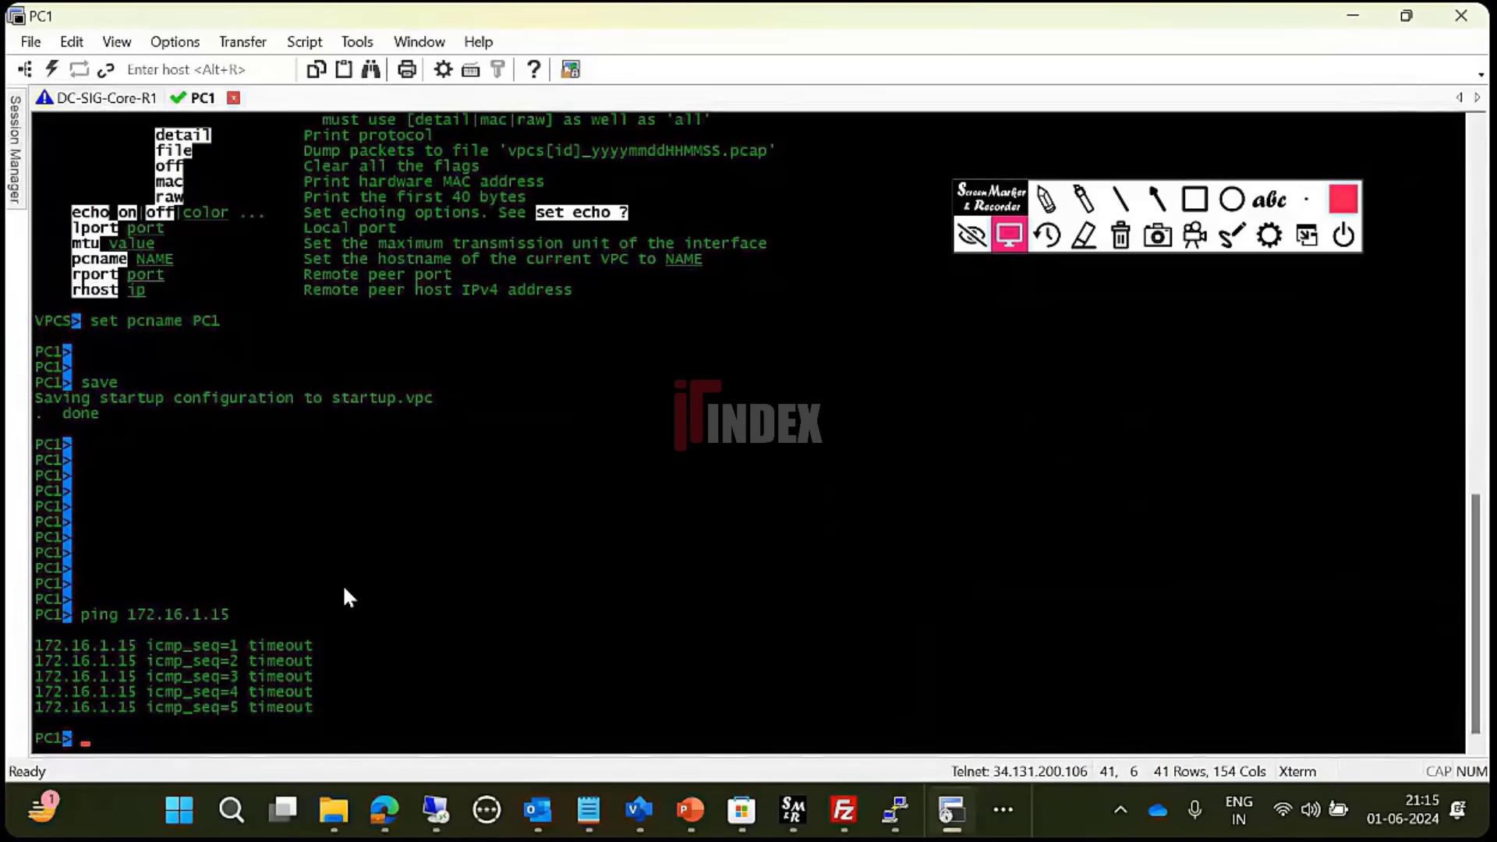
# - Ping 10.120.2.10 from PC1, getting five replies at ttl 63 (about 16–18 ms)
pyautogui.write('ping ')
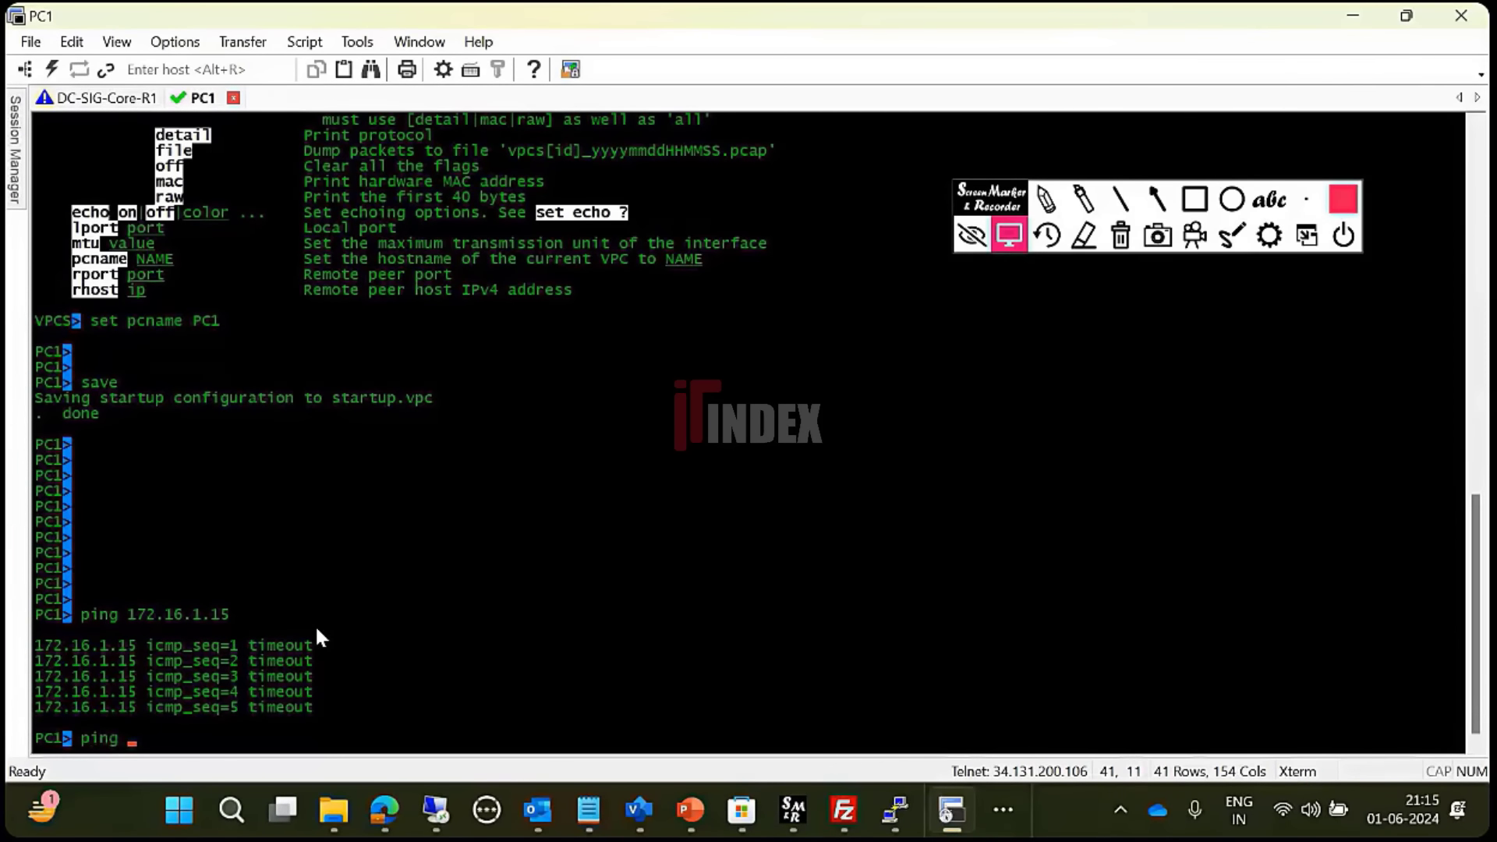
pyautogui.write('10.120.2.10')
pyautogui.press('Return')
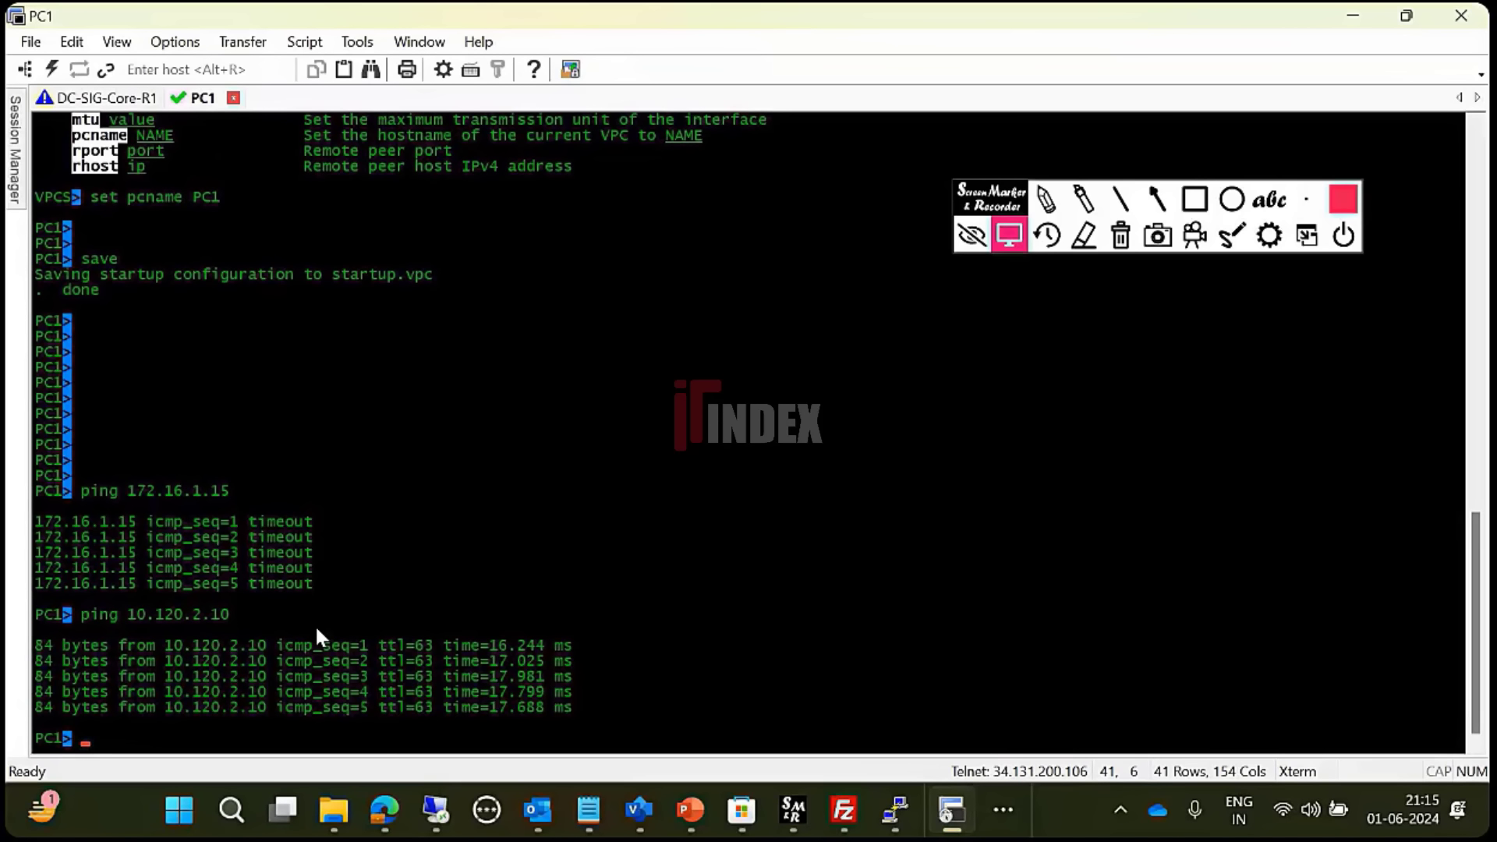
# - In the PA-VM web UI, go to Network > Interfaces and select the ethernet1/2 Trust interface
pyautogui.moveTo(396, 828)
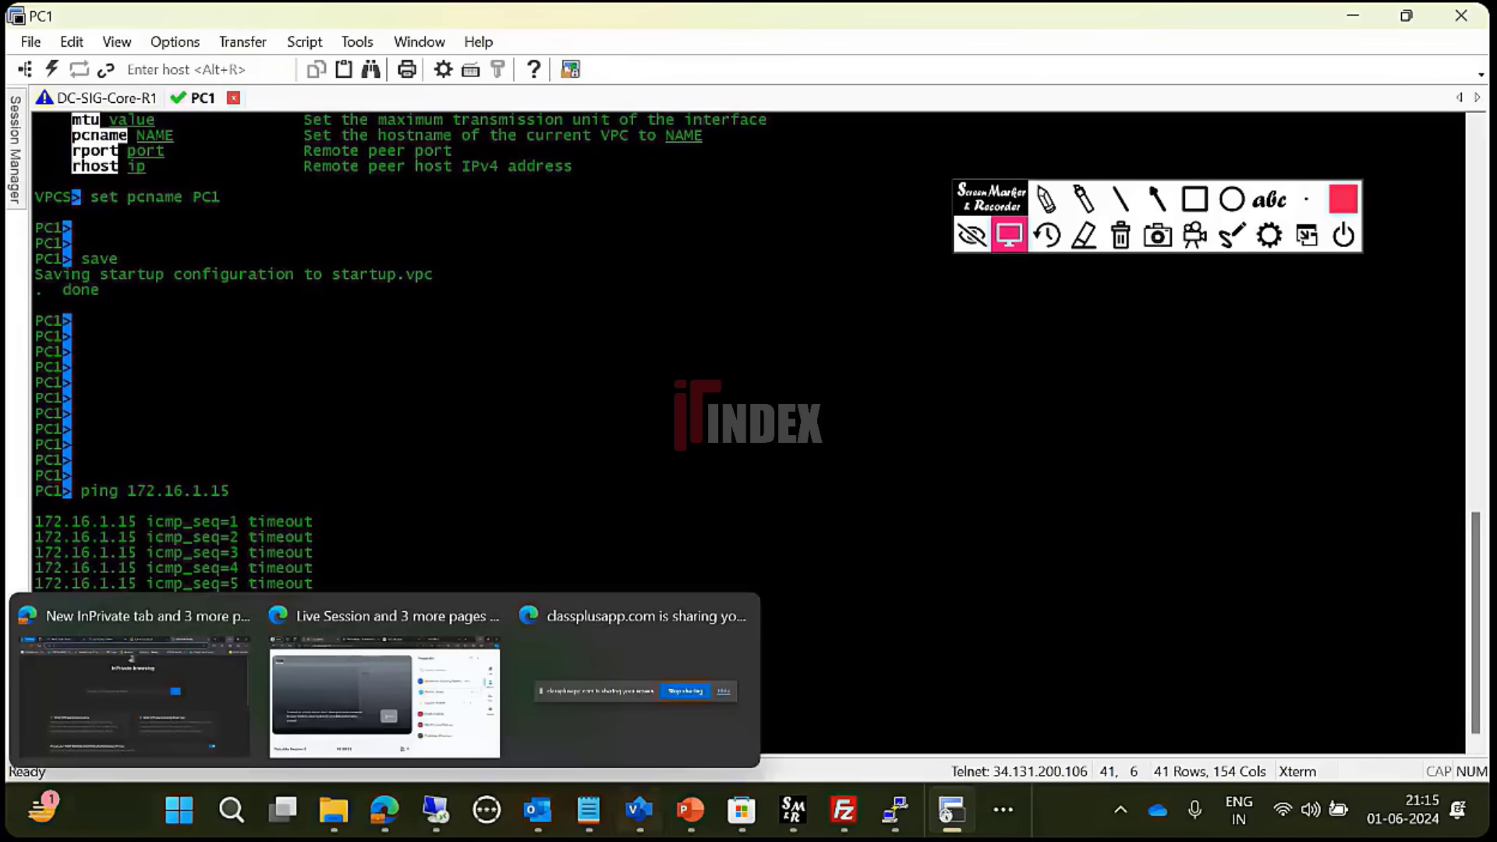
pyautogui.click(439, 817)
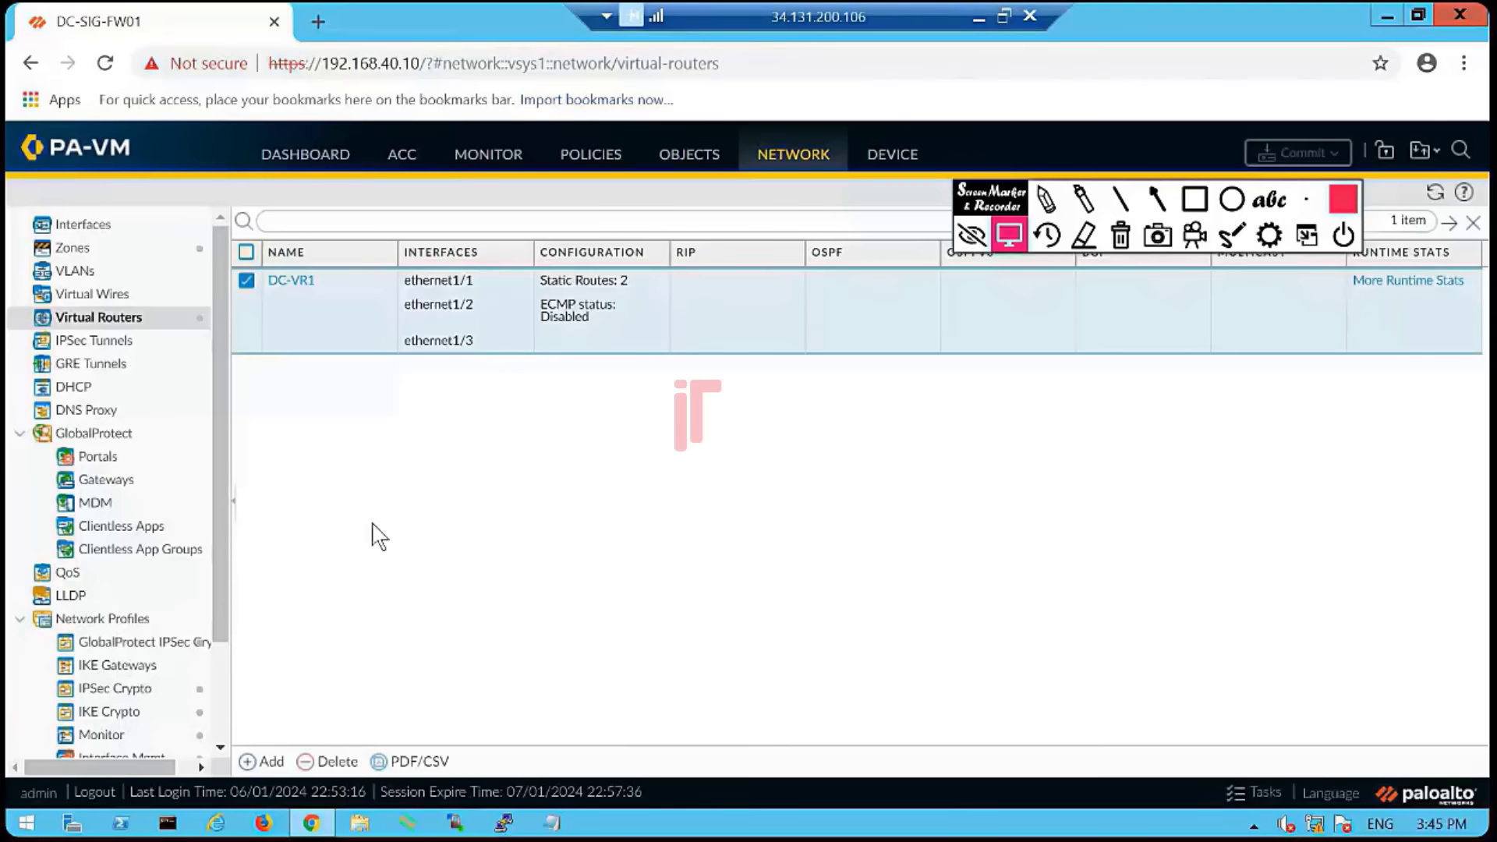
pyautogui.click(92, 226)
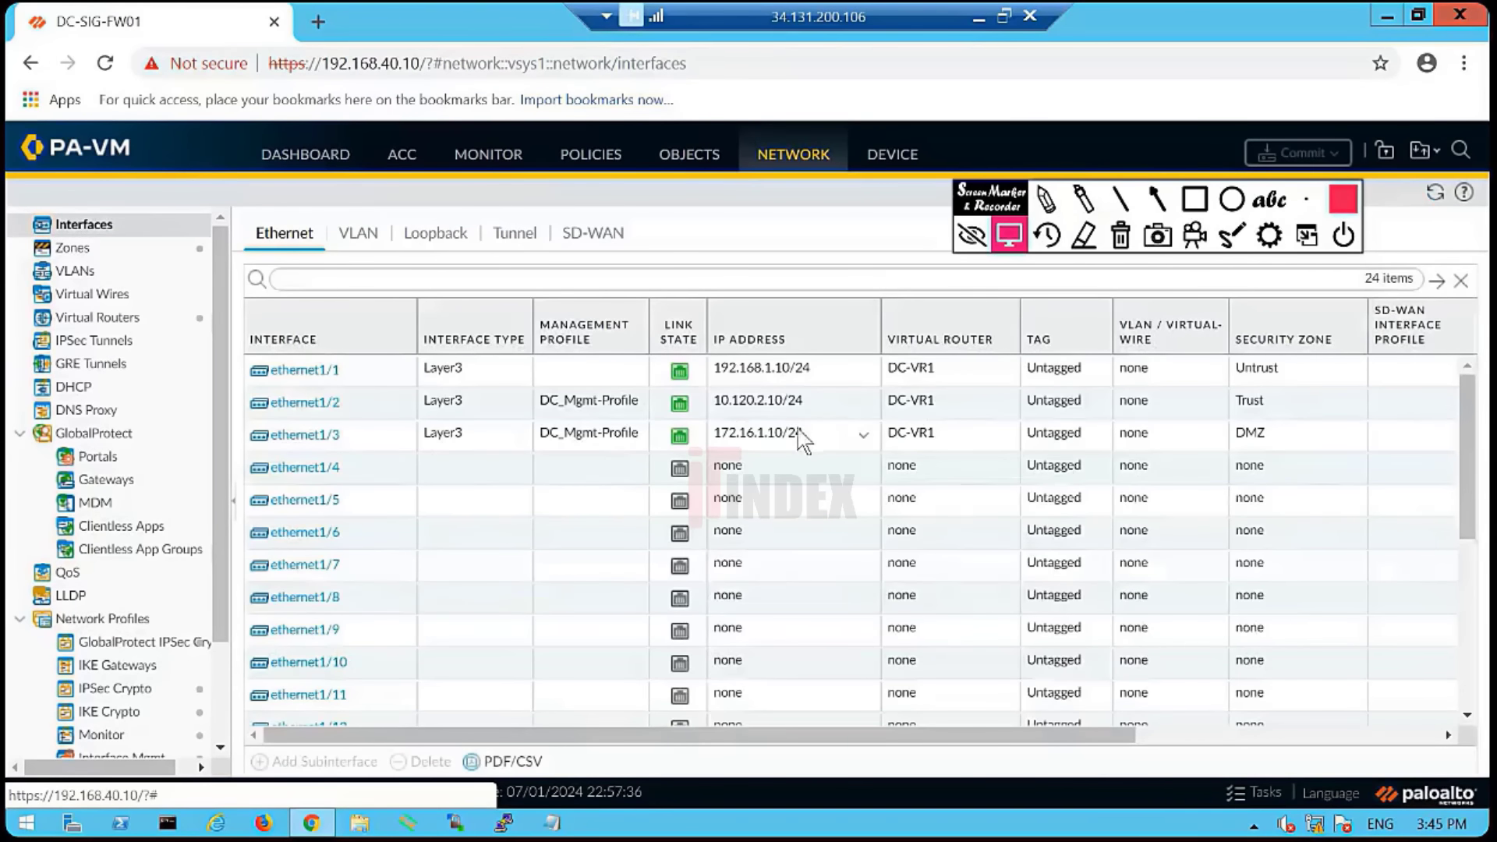
pyautogui.click(823, 406)
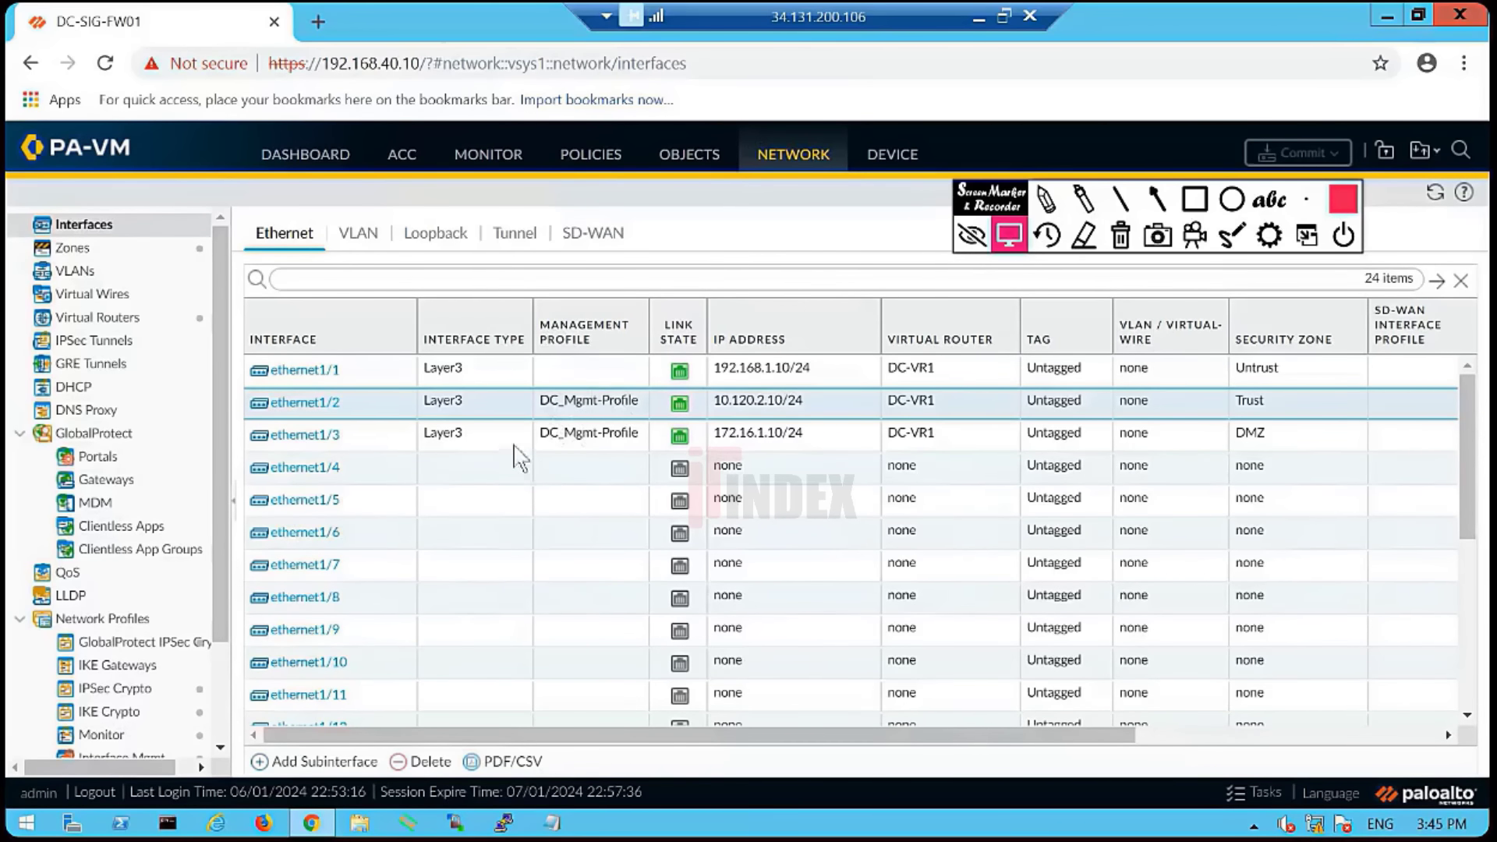
pyautogui.scroll(-3, 214, 680)
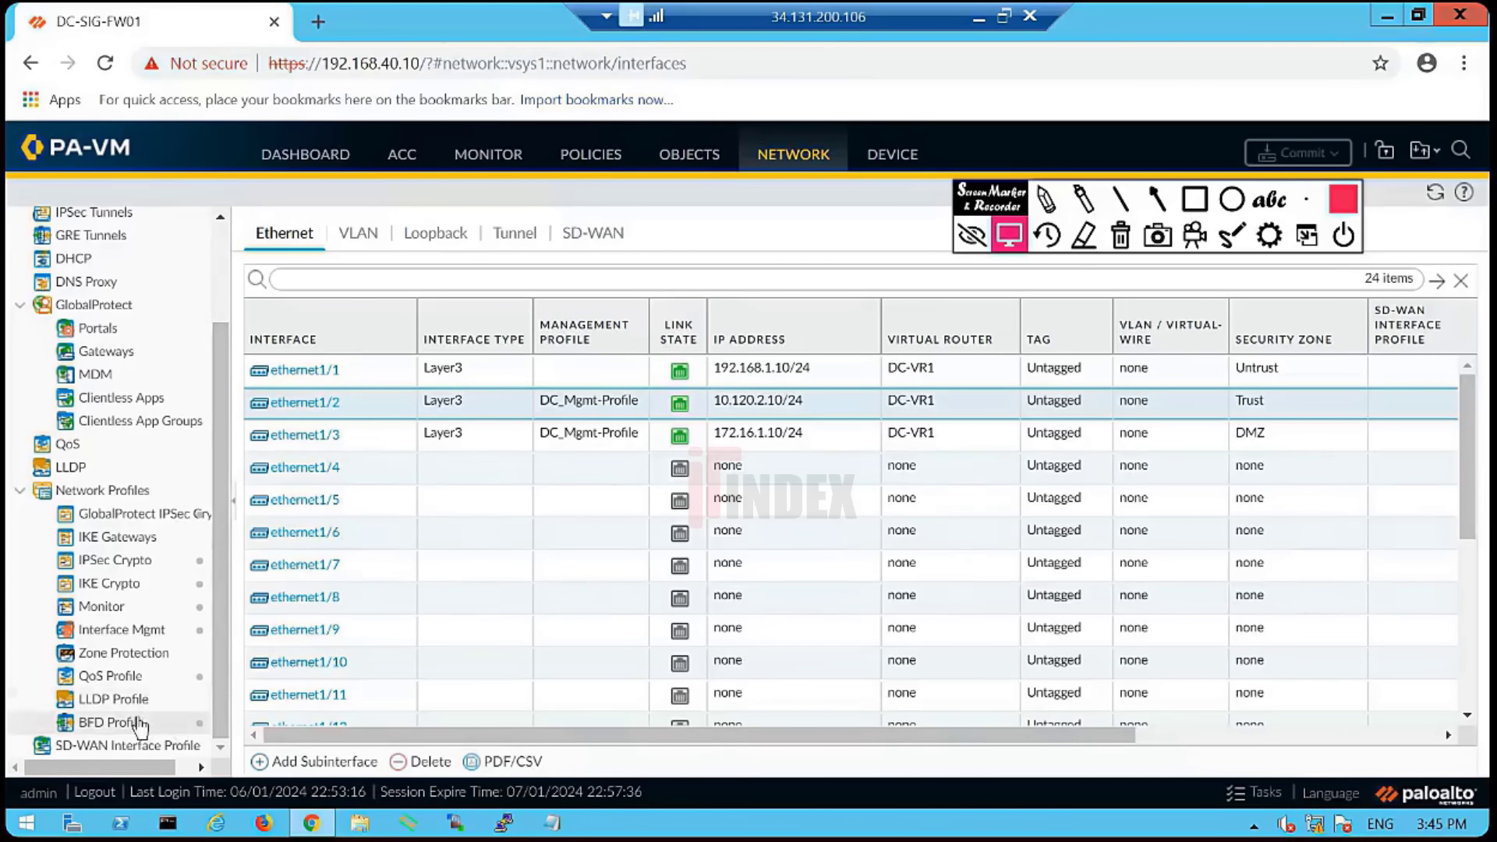
# - Delete the allowping and ping Interface Mgmt profiles, keeping DC_Mgmt-Profile, then go to Zone Protection
pyautogui.click(147, 635)
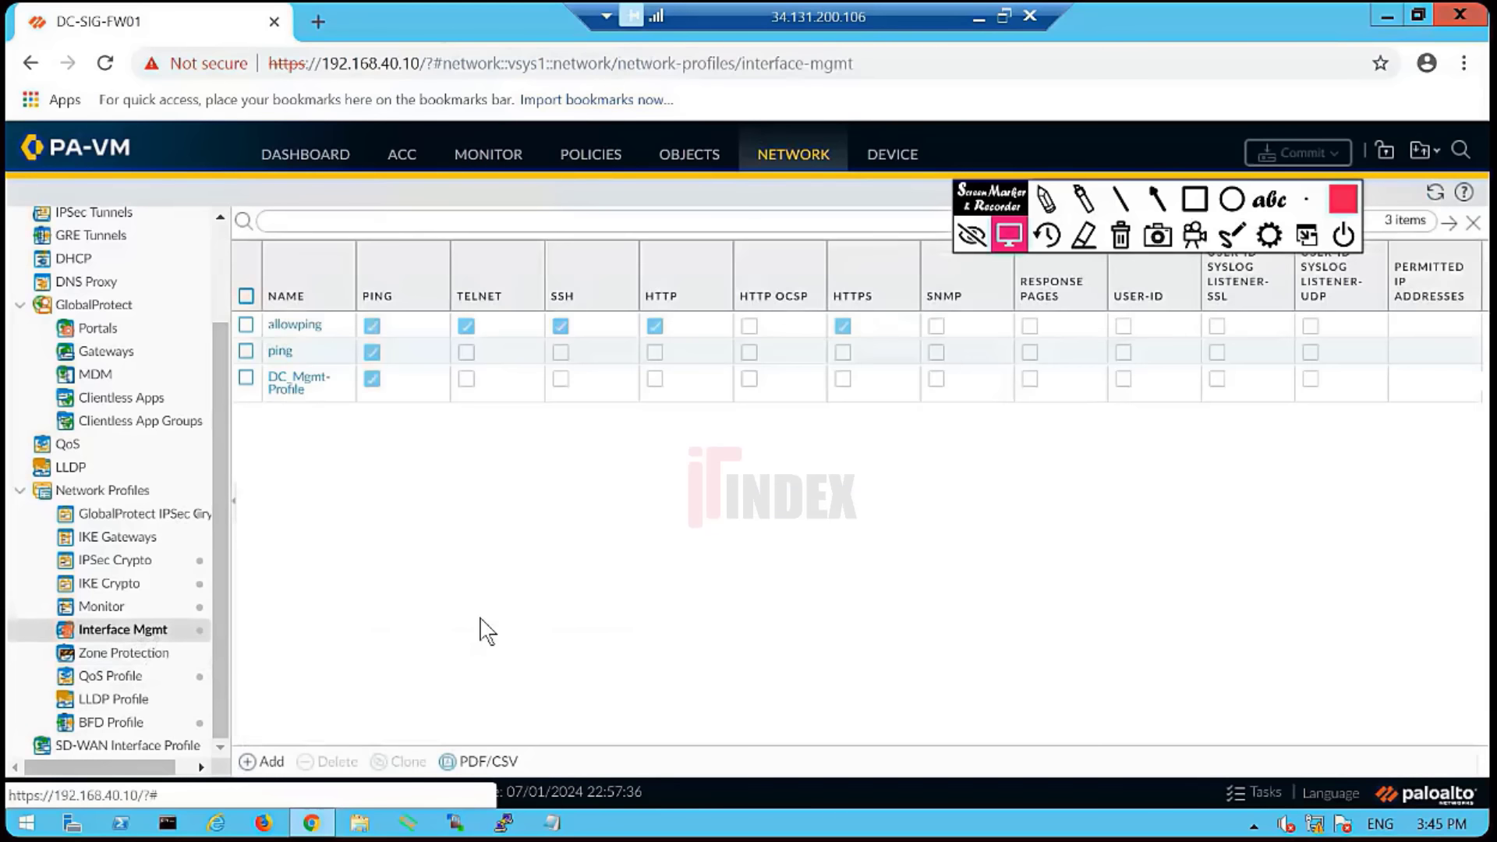
pyautogui.click(341, 297)
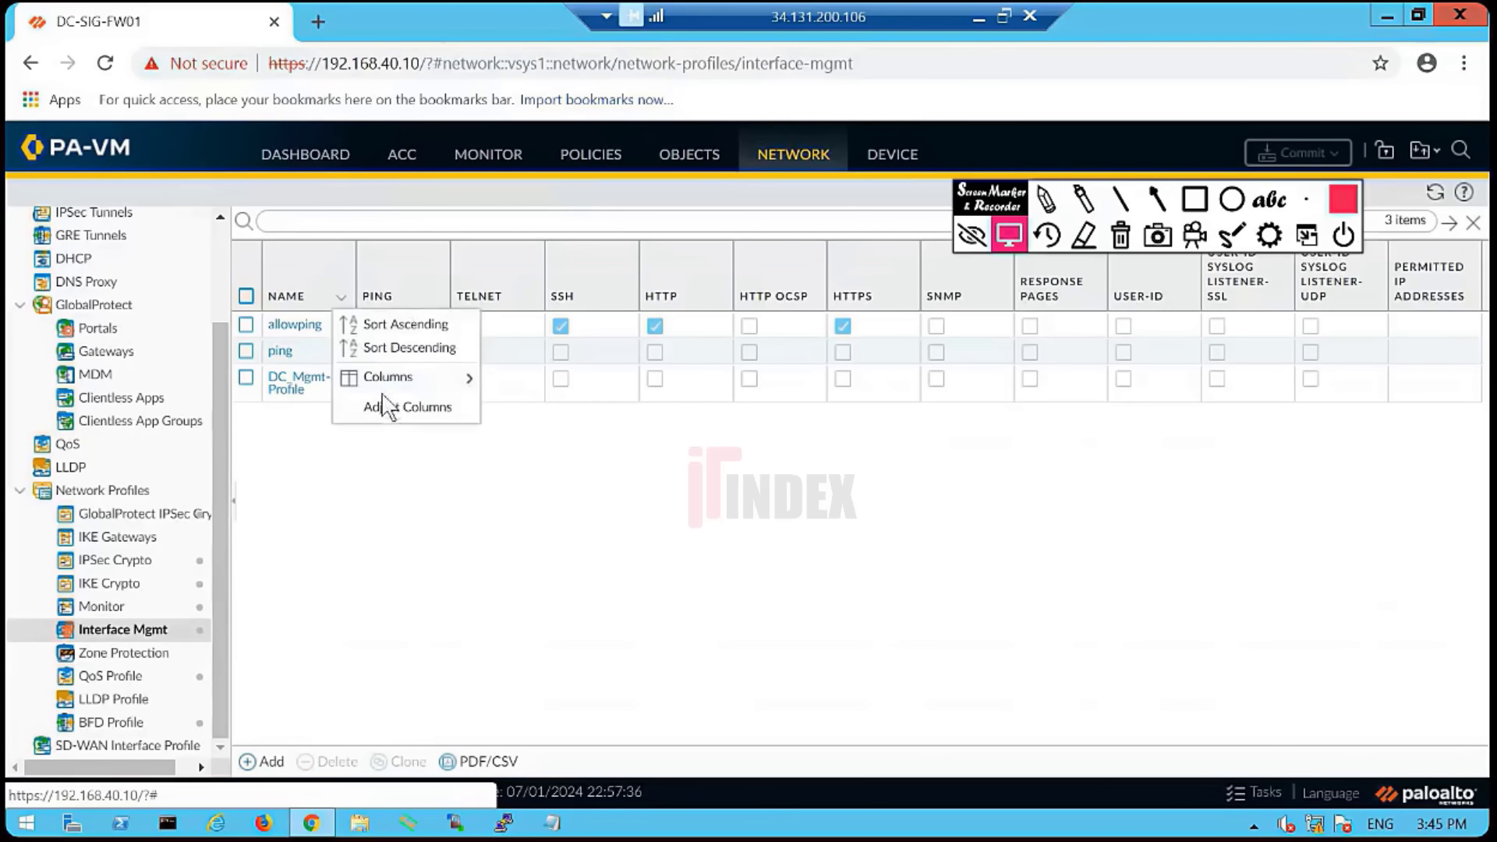
pyautogui.click(396, 405)
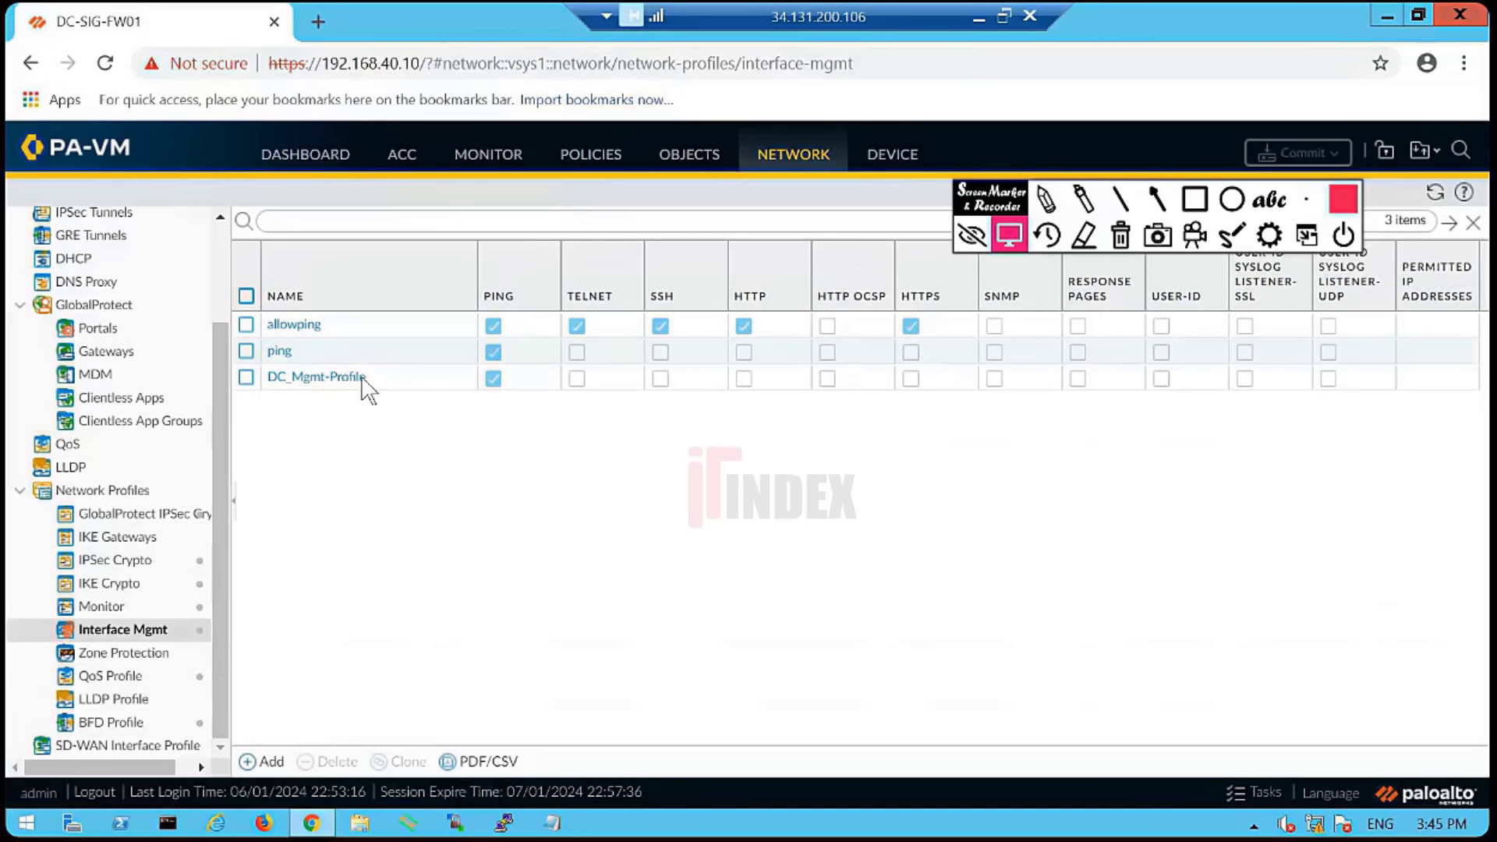
pyautogui.click(246, 324)
pyautogui.click(246, 352)
pyautogui.click(337, 763)
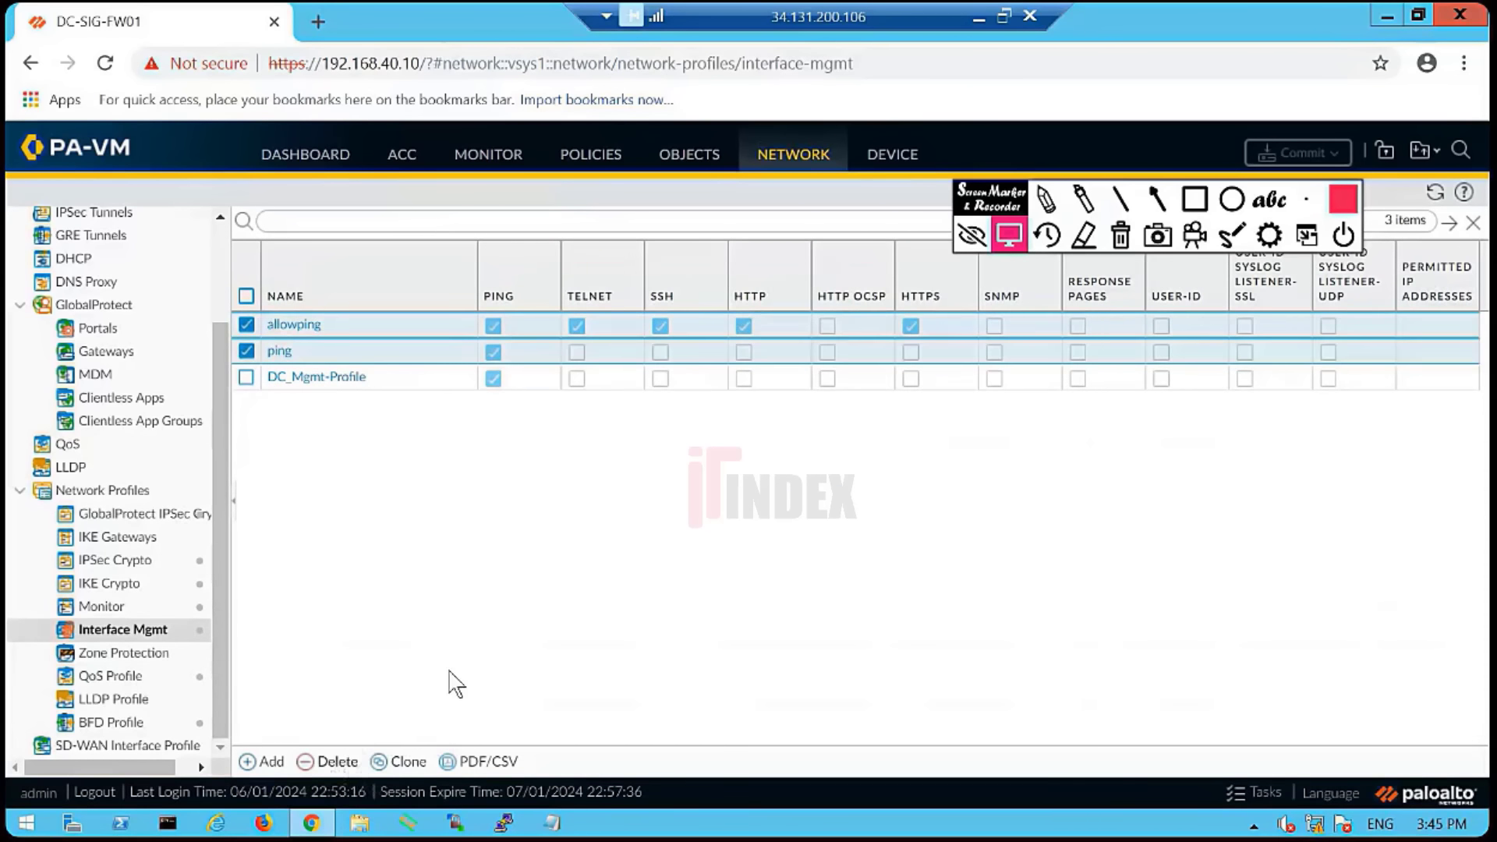
pyautogui.click(696, 516)
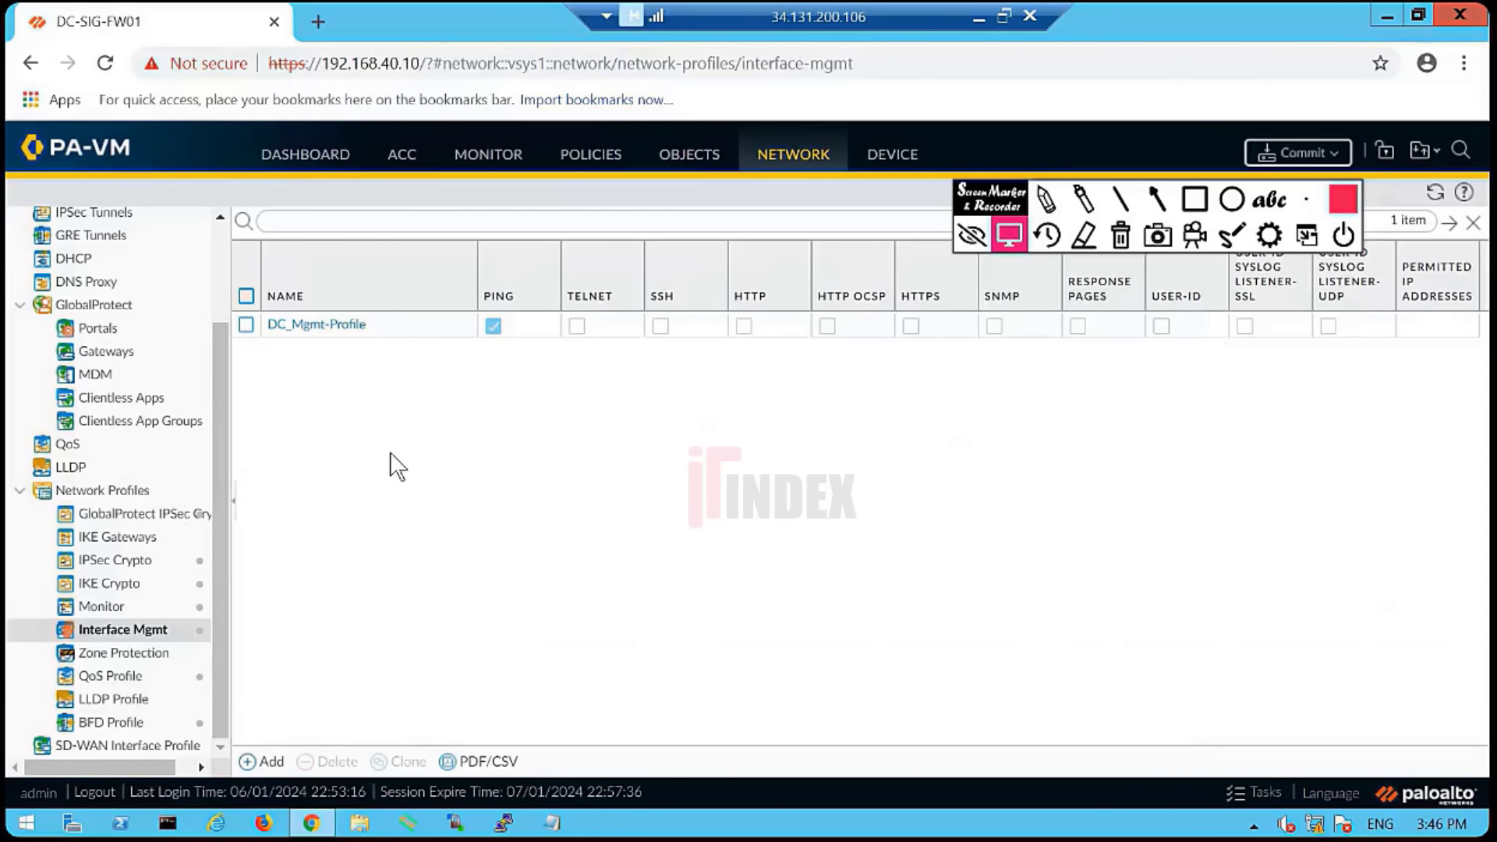
pyautogui.click(123, 653)
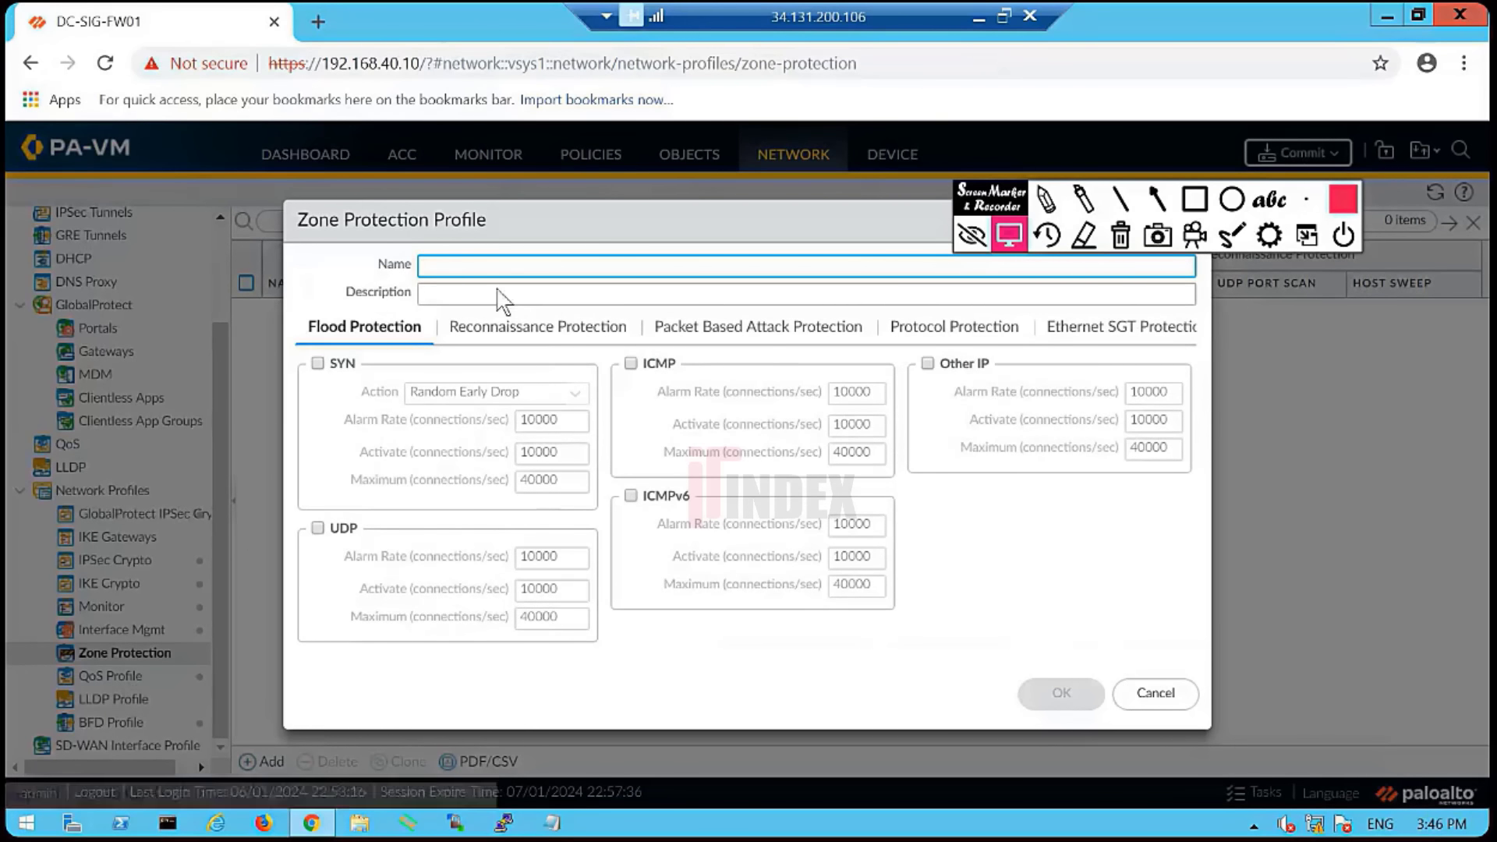
# - Name the new zone protection profile DC-Zone_Protection
pyautogui.click(474, 257)
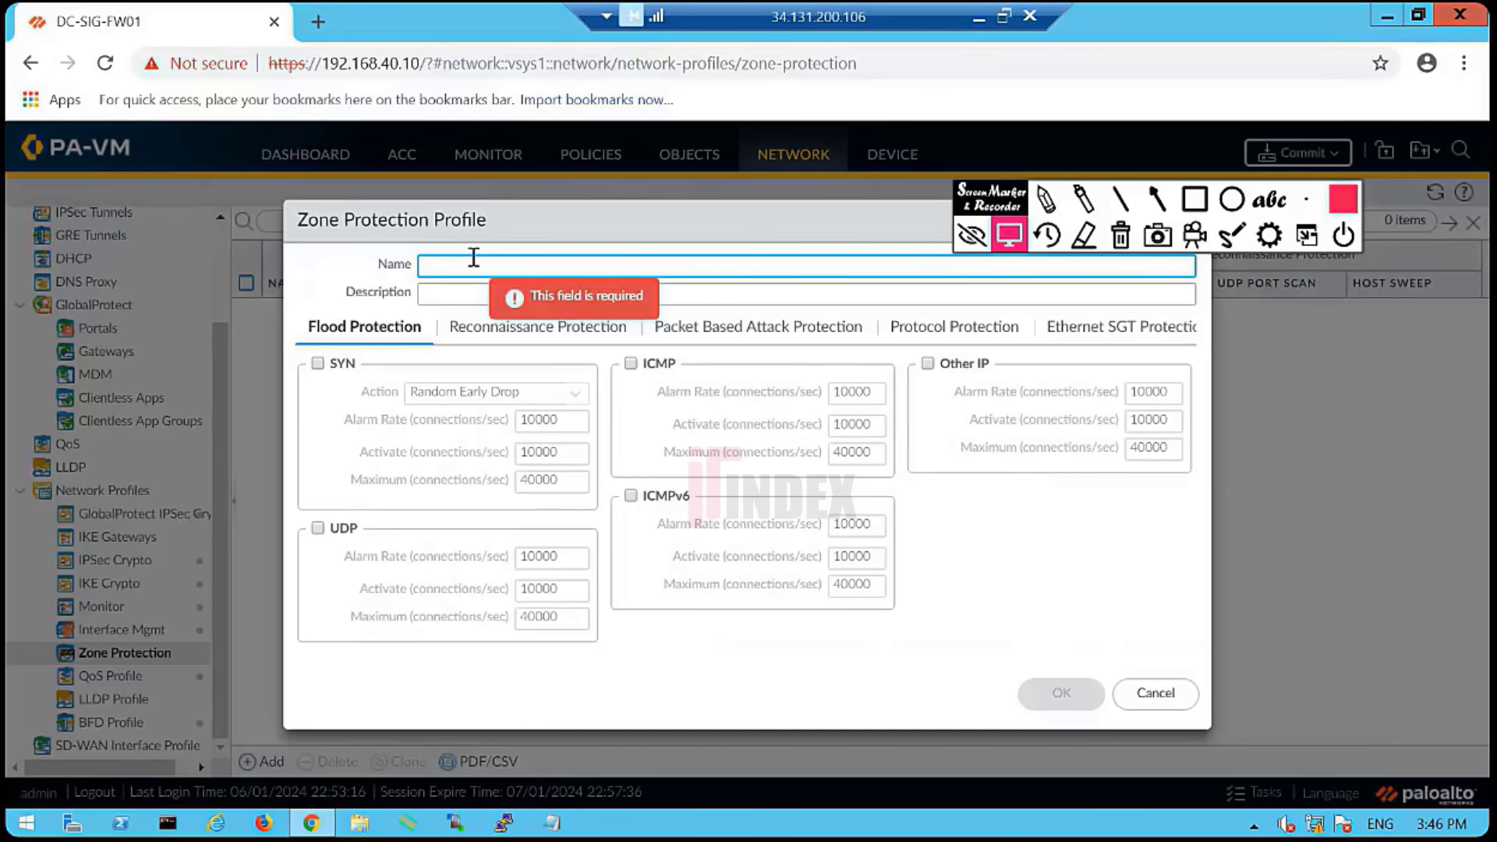
pyautogui.write('Z')
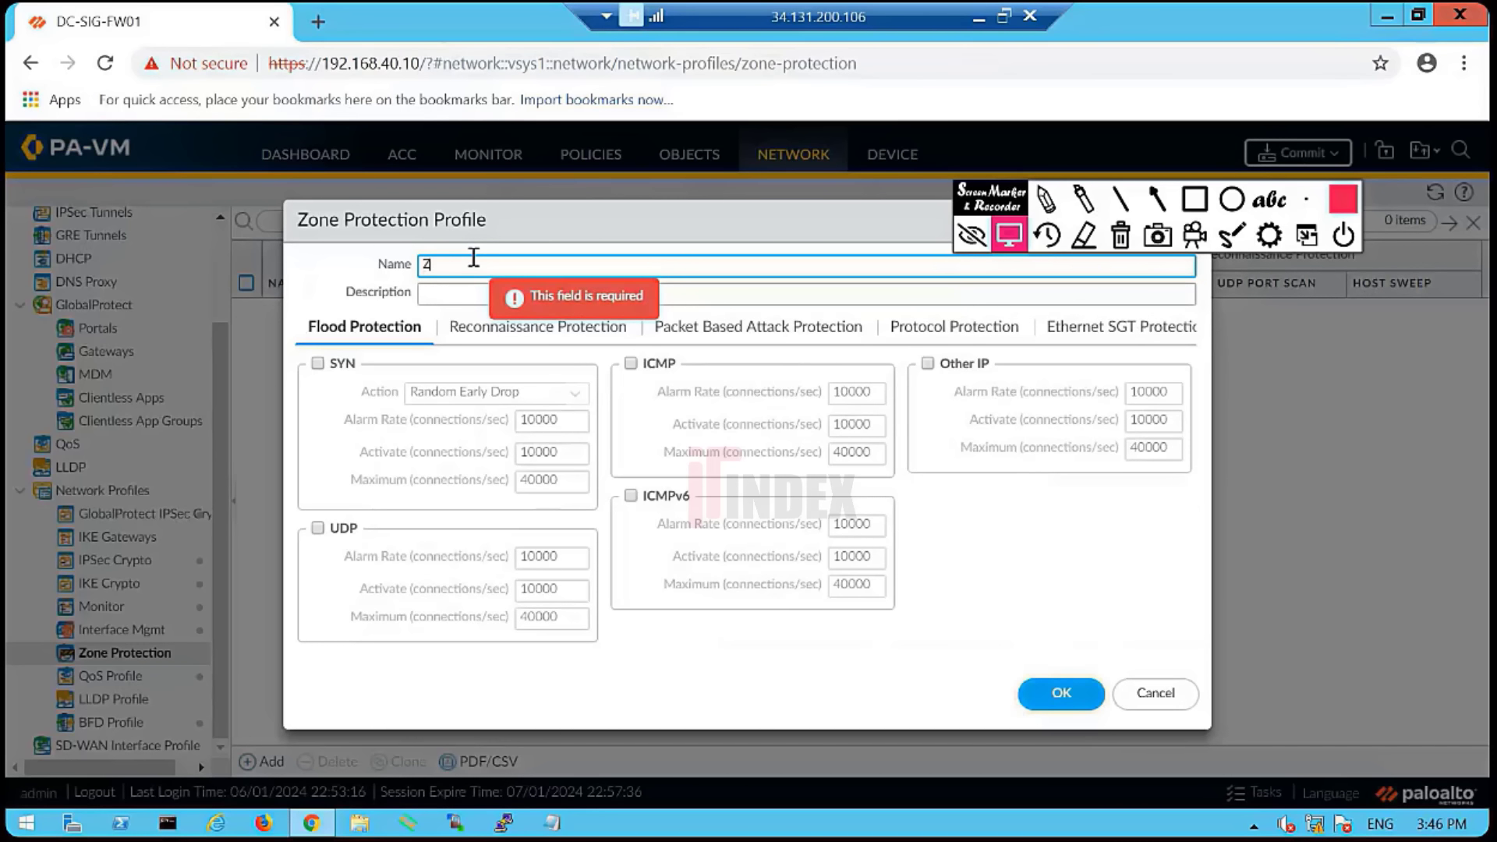
pyautogui.write('one')
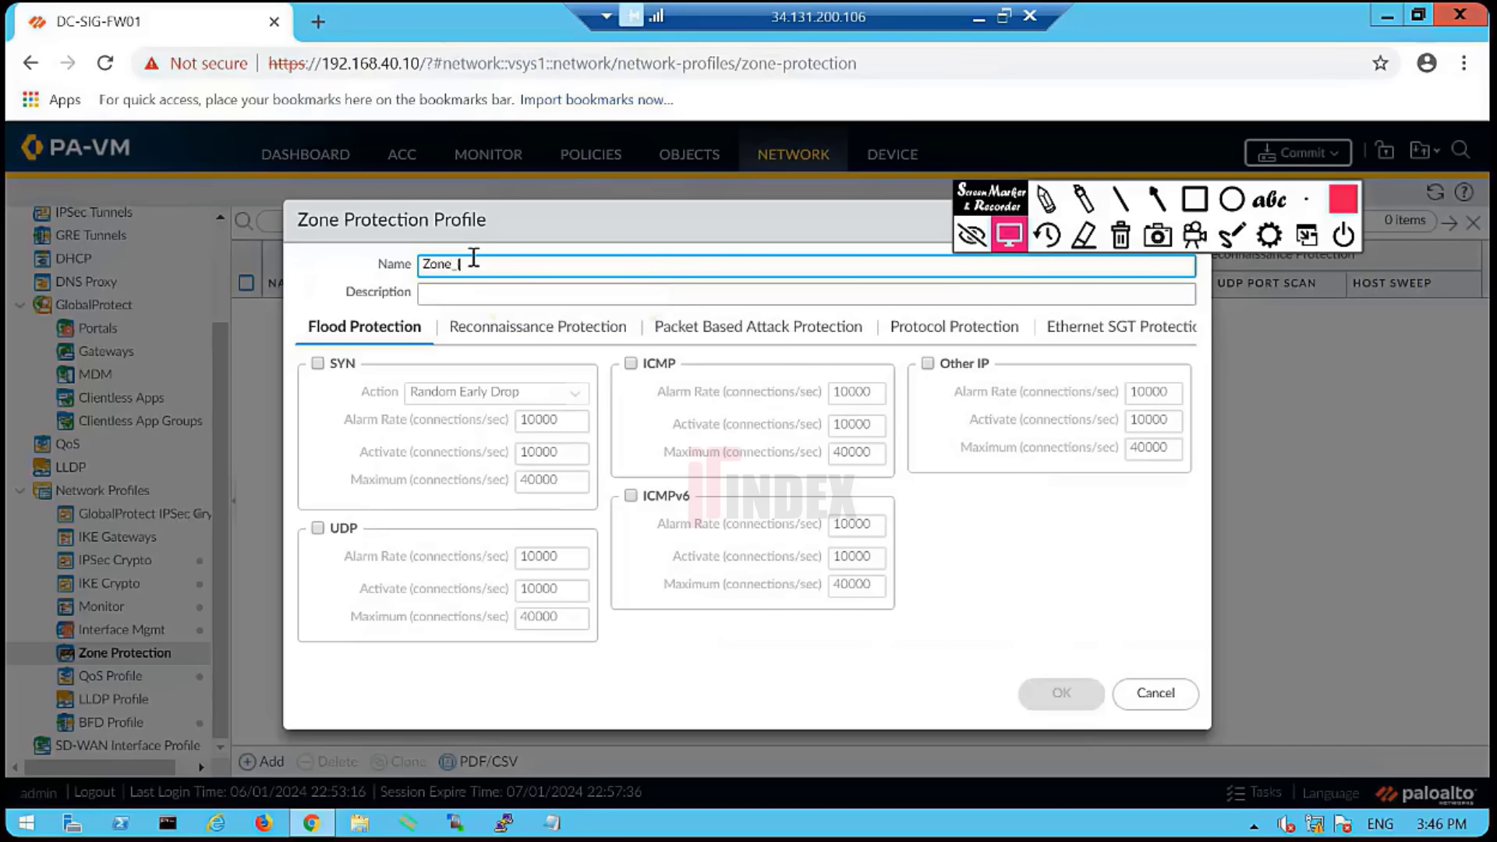
pyautogui.press('BackSpace')
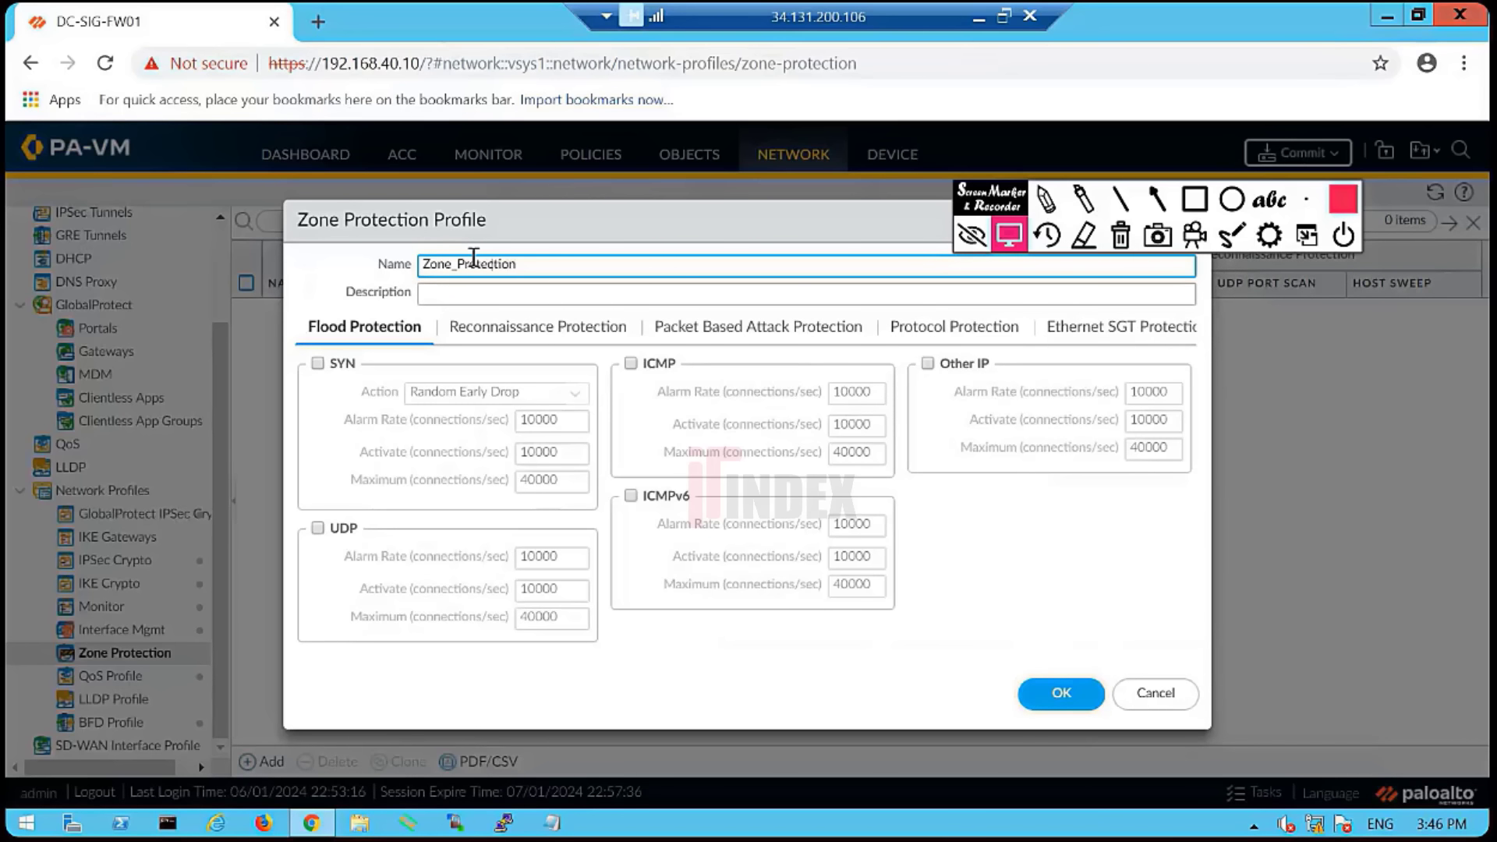
pyautogui.write('DC-')
# - Enable SYN, UDP, ICMPv6, ICMP and Other IP flood protection with default rate values
pyautogui.click(317, 364)
pyautogui.click(318, 528)
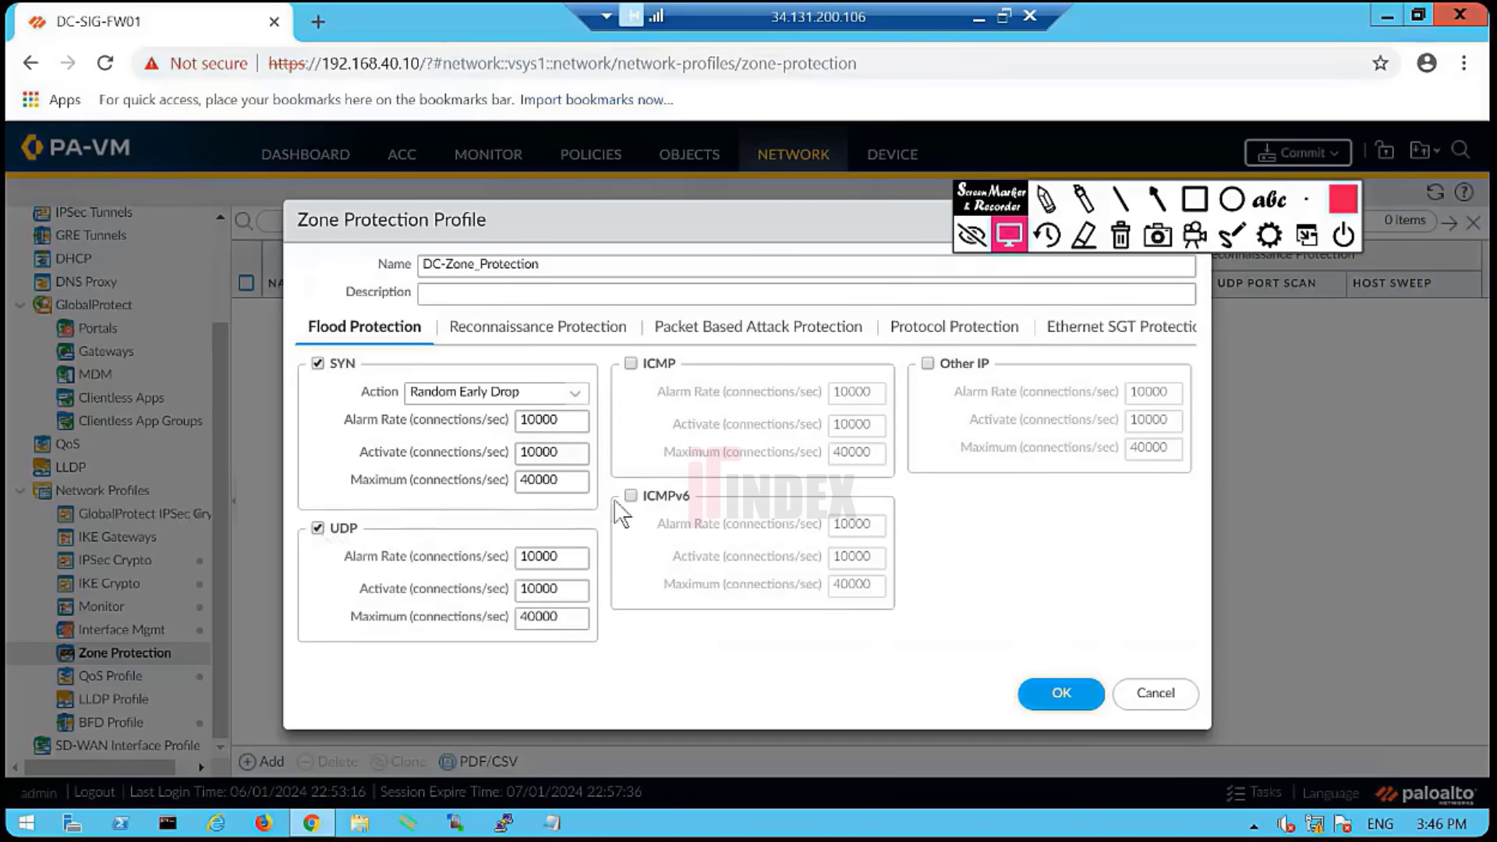
pyautogui.click(630, 496)
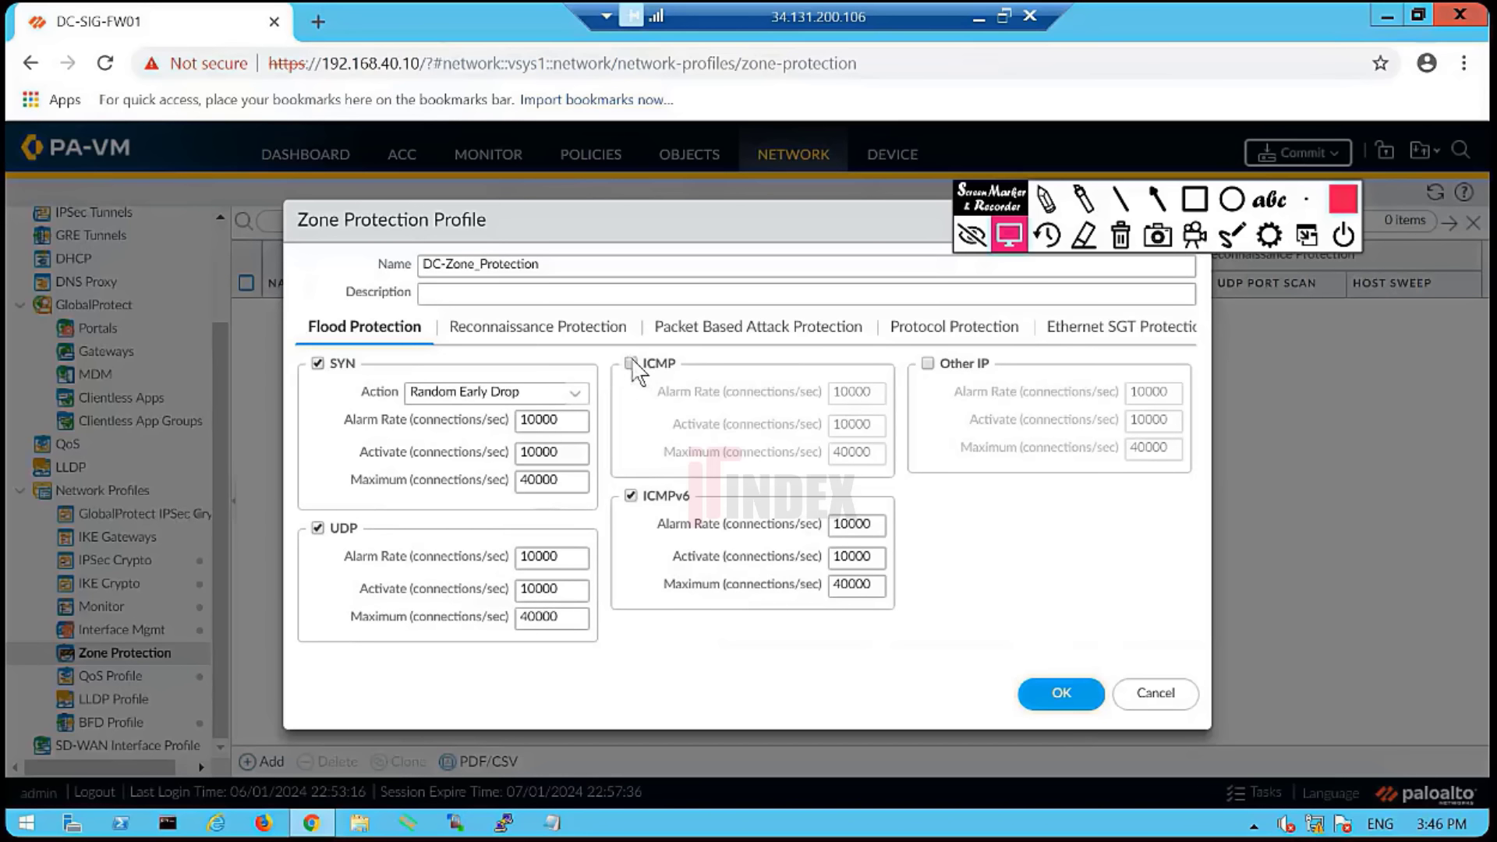
pyautogui.click(631, 364)
pyautogui.click(928, 364)
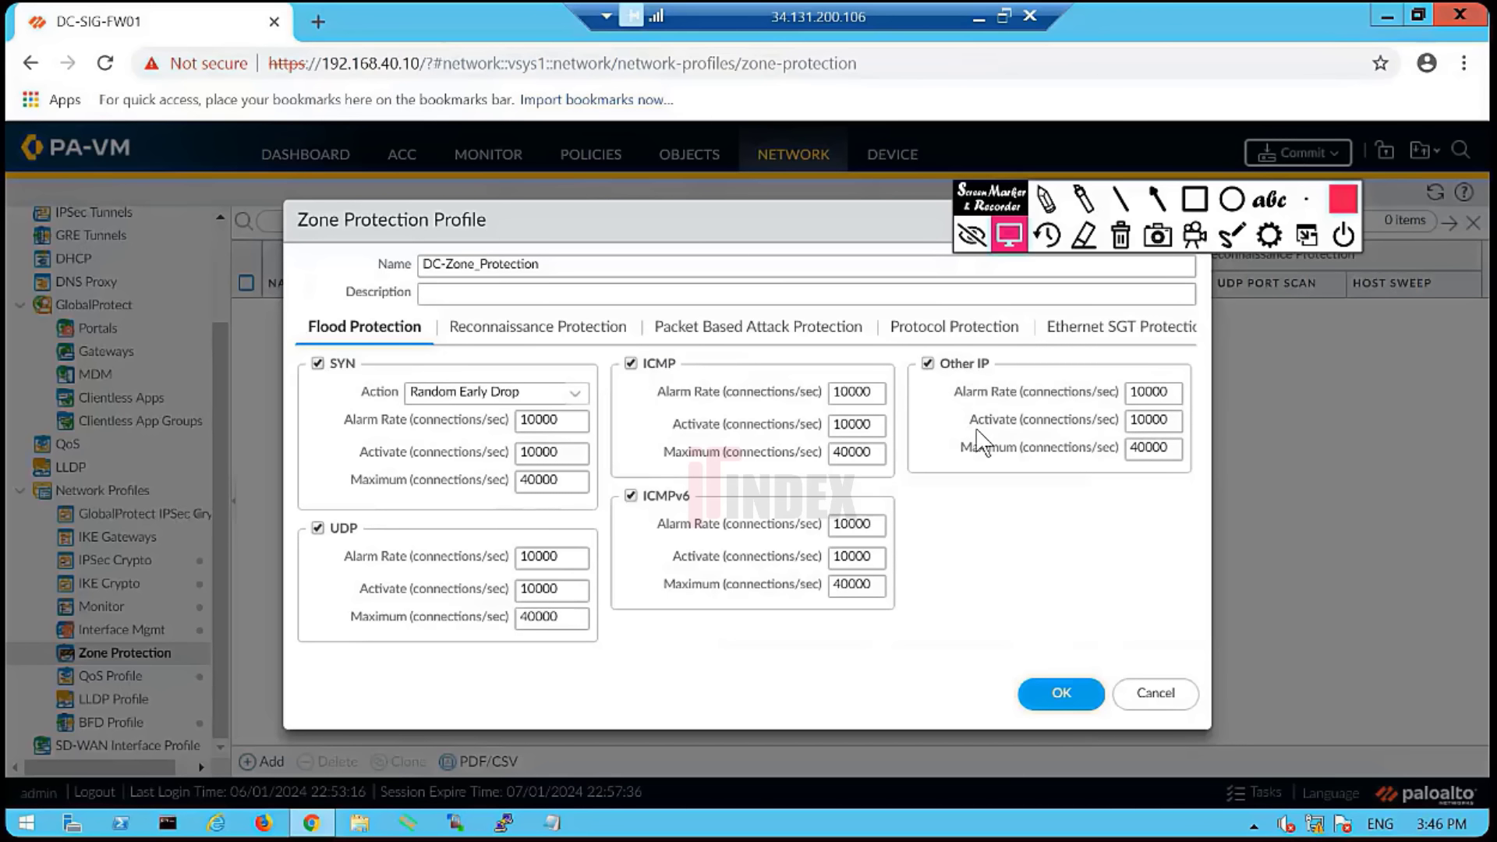
pyautogui.click(868, 393)
# - Review the Reconnaissance, Packet Based Attack, Protocol and Ethernet SGT tabs, then save DC-Zone_Protection
pyautogui.click(521, 331)
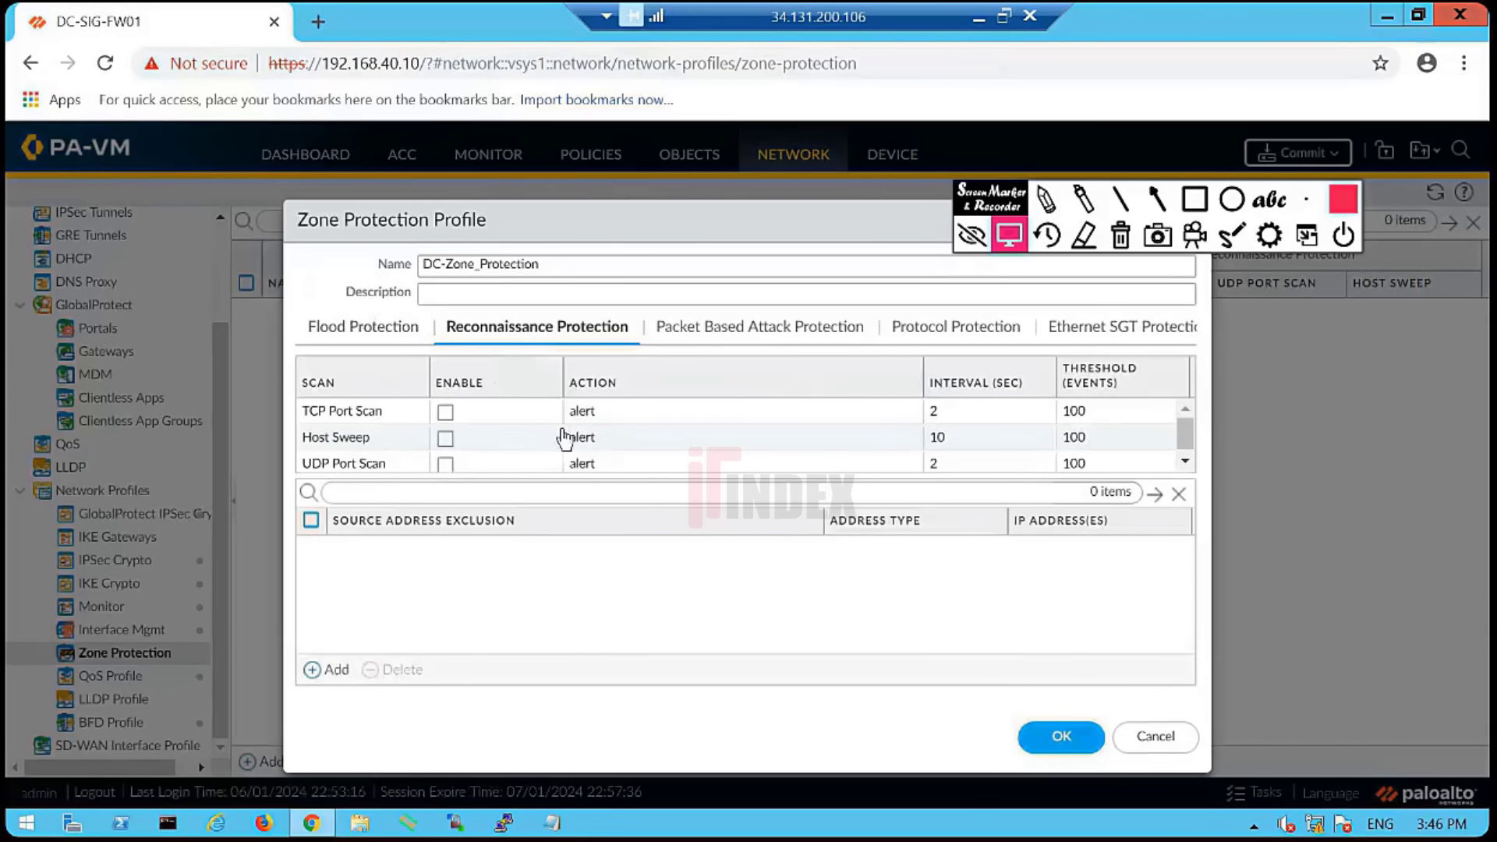
pyautogui.click(737, 337)
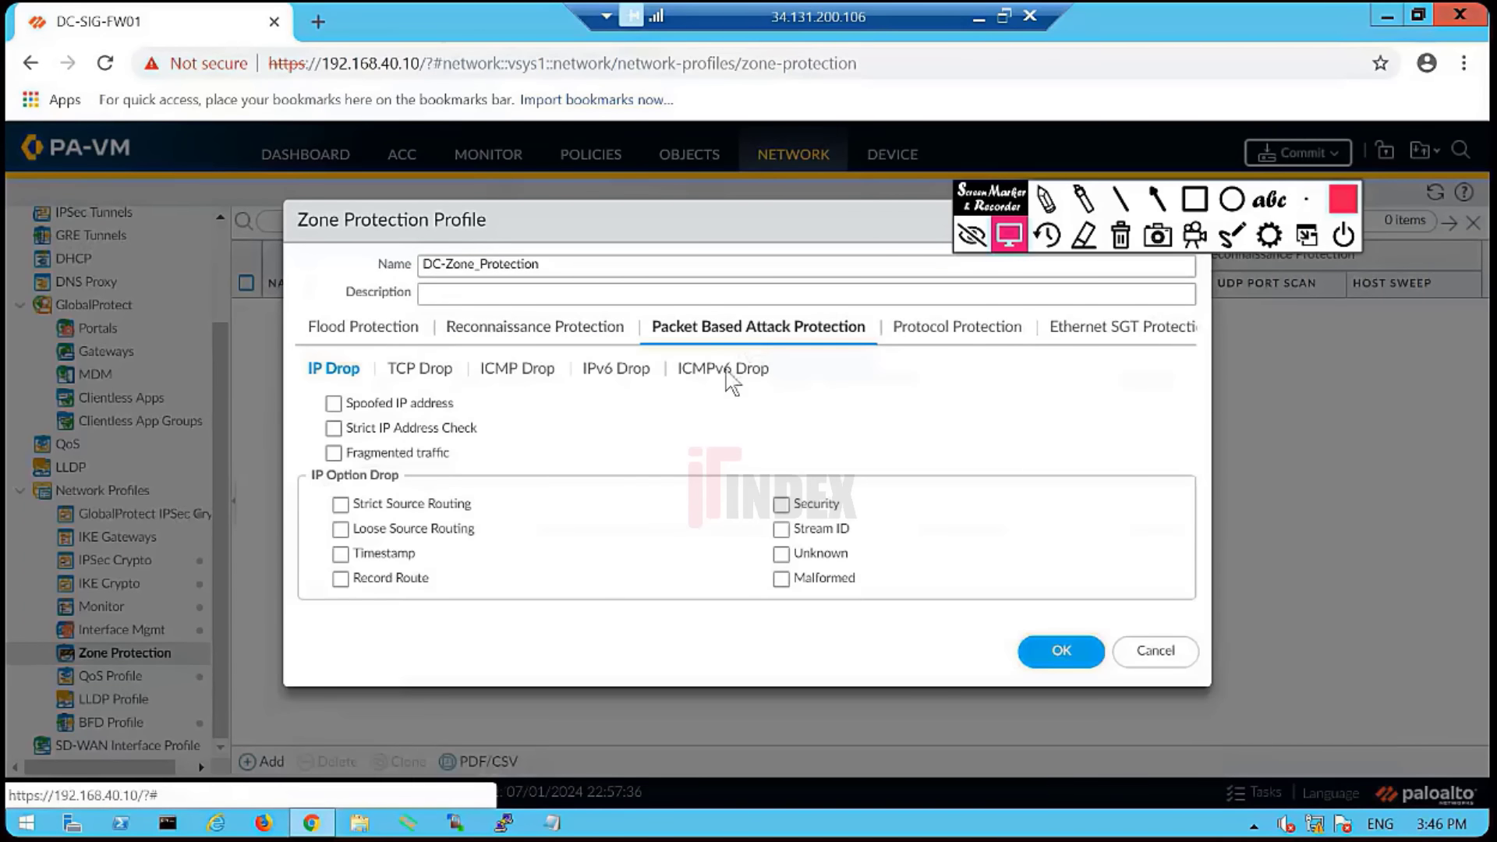
pyautogui.click(415, 370)
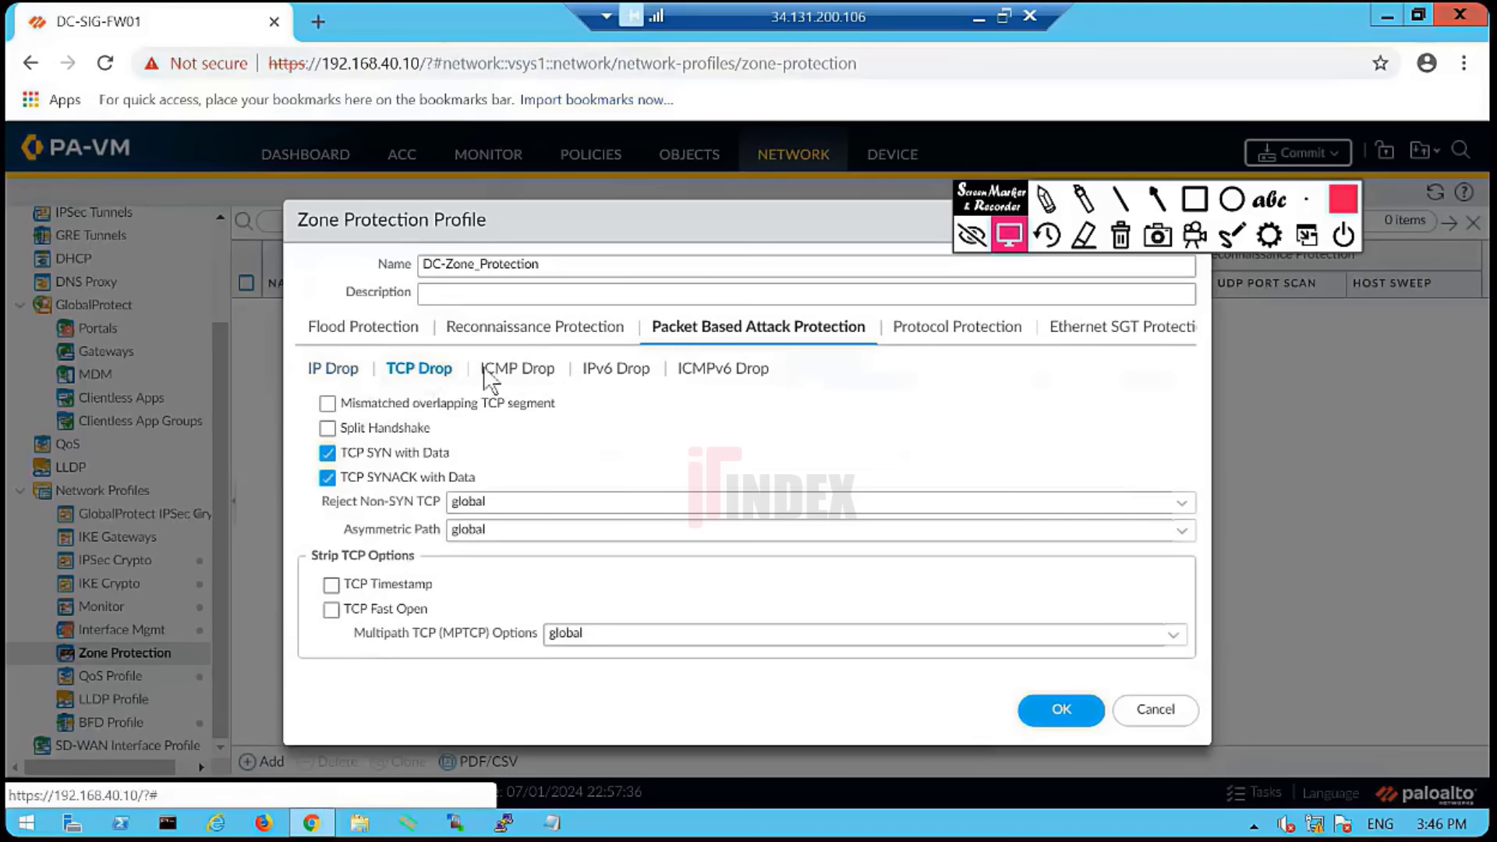
pyautogui.click(947, 331)
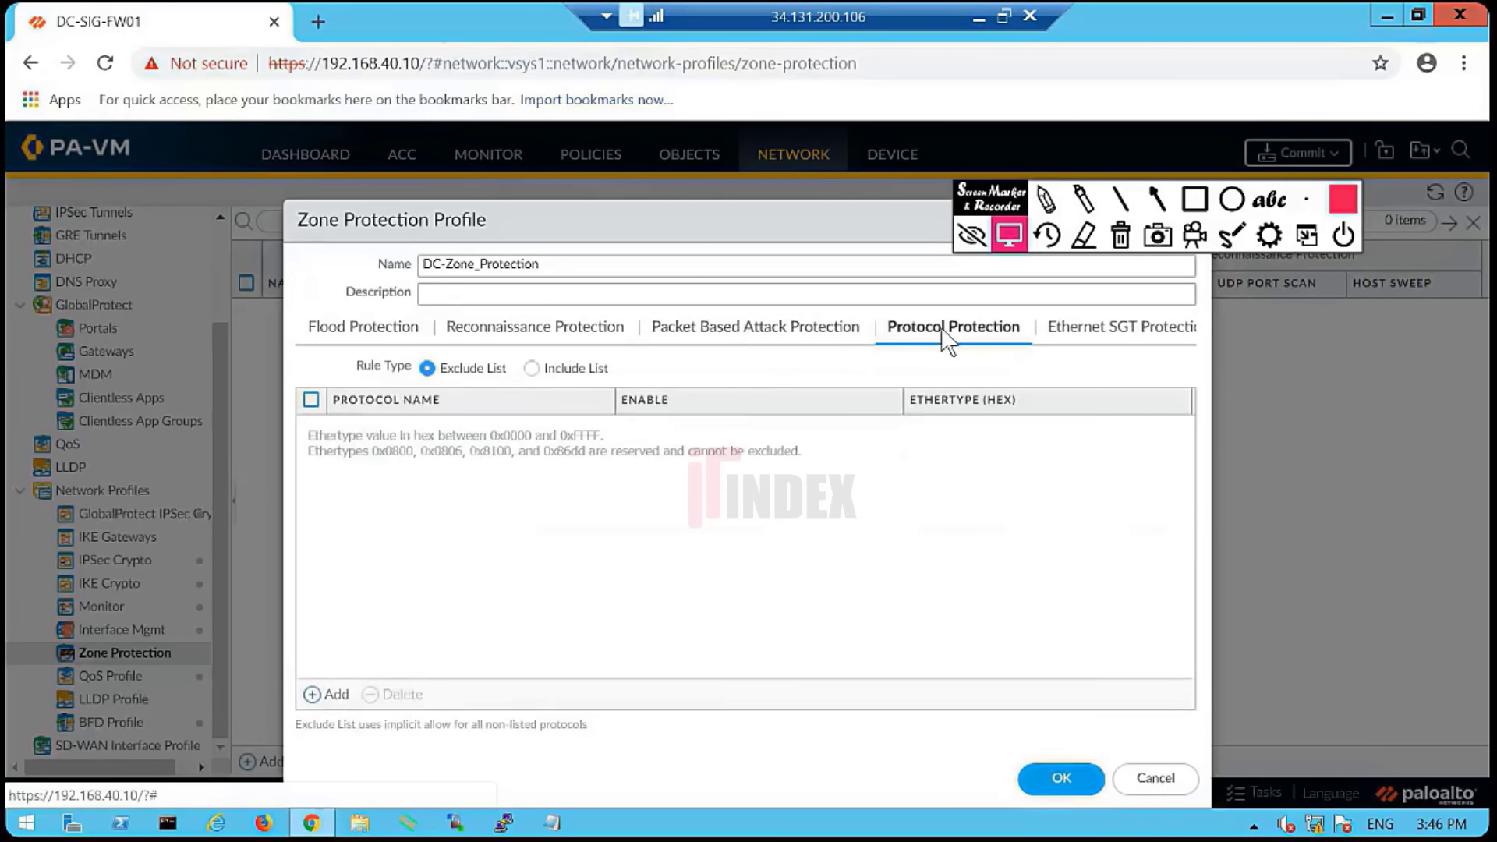
pyautogui.click(1112, 326)
pyautogui.click(386, 337)
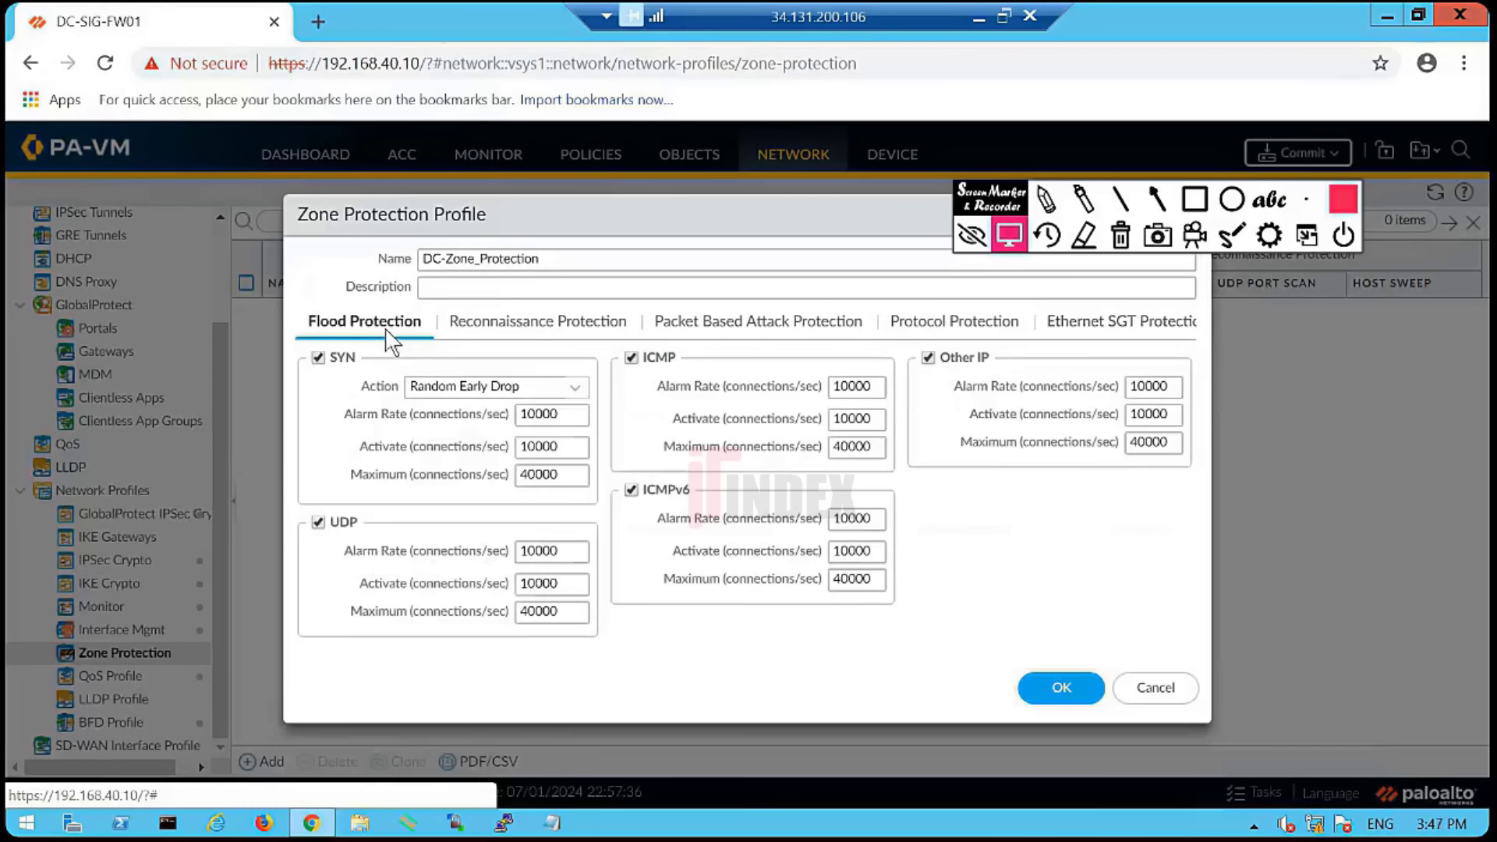
pyautogui.click(1070, 690)
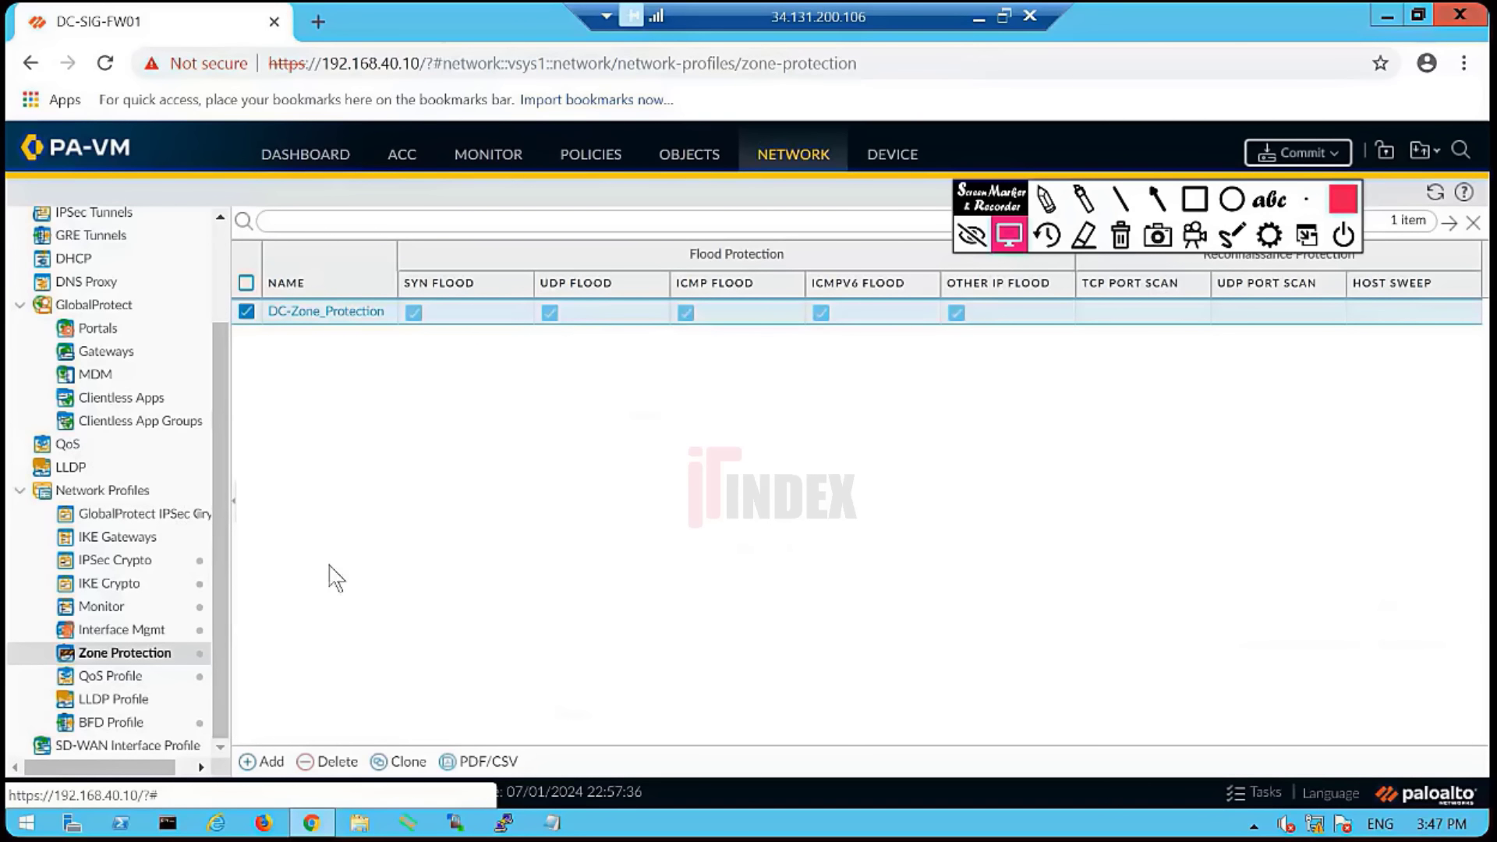
# - Inspect ethernet1/1's Config, IPv4 and IPv6 settings, cancel unchanged, and open the Zones page
pyautogui.scroll(3, 167, 578)
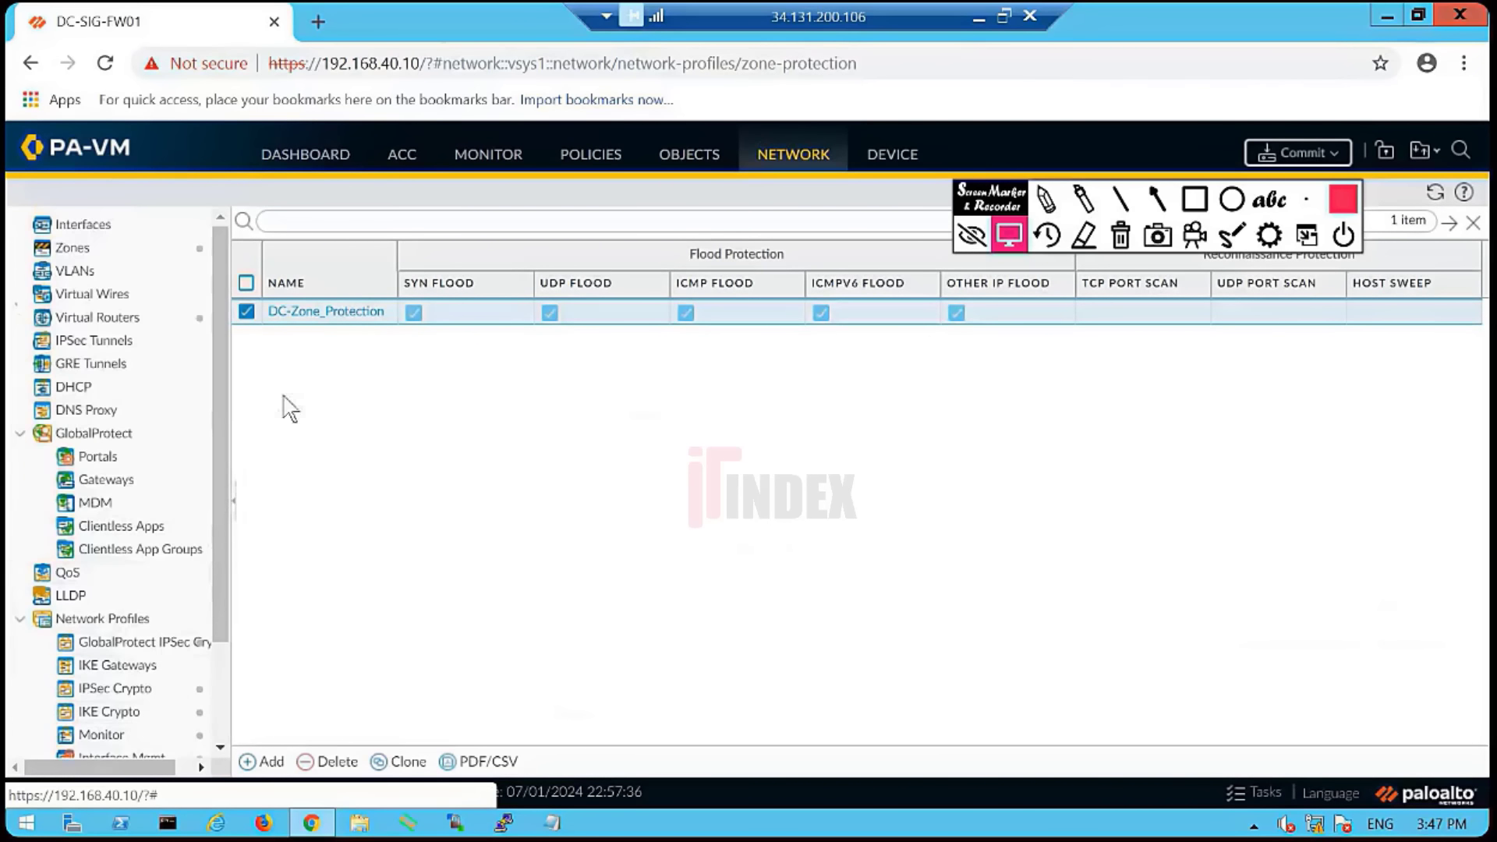
pyautogui.click(124, 231)
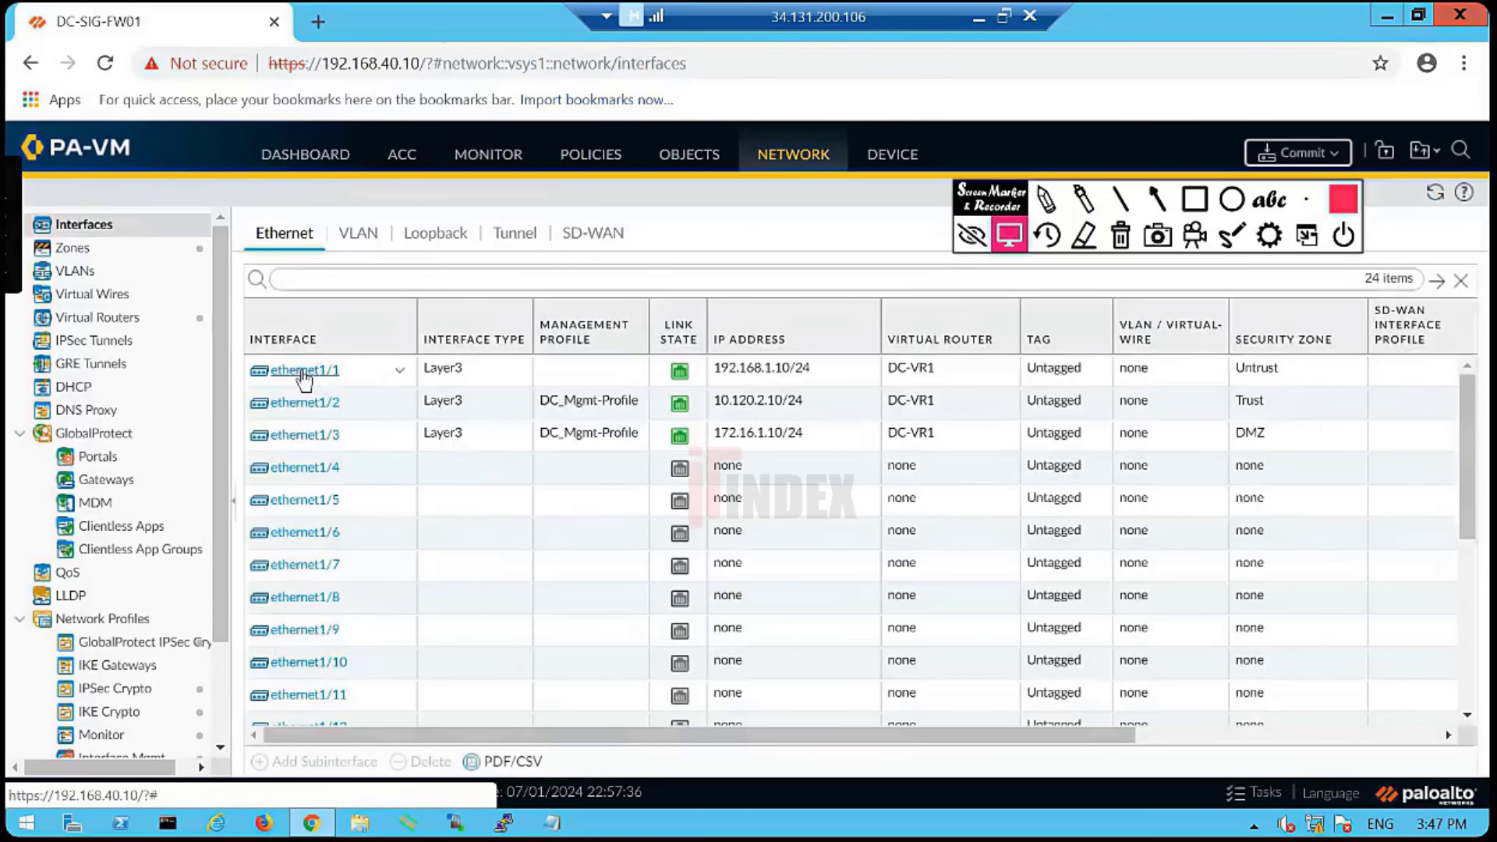
pyautogui.click(304, 371)
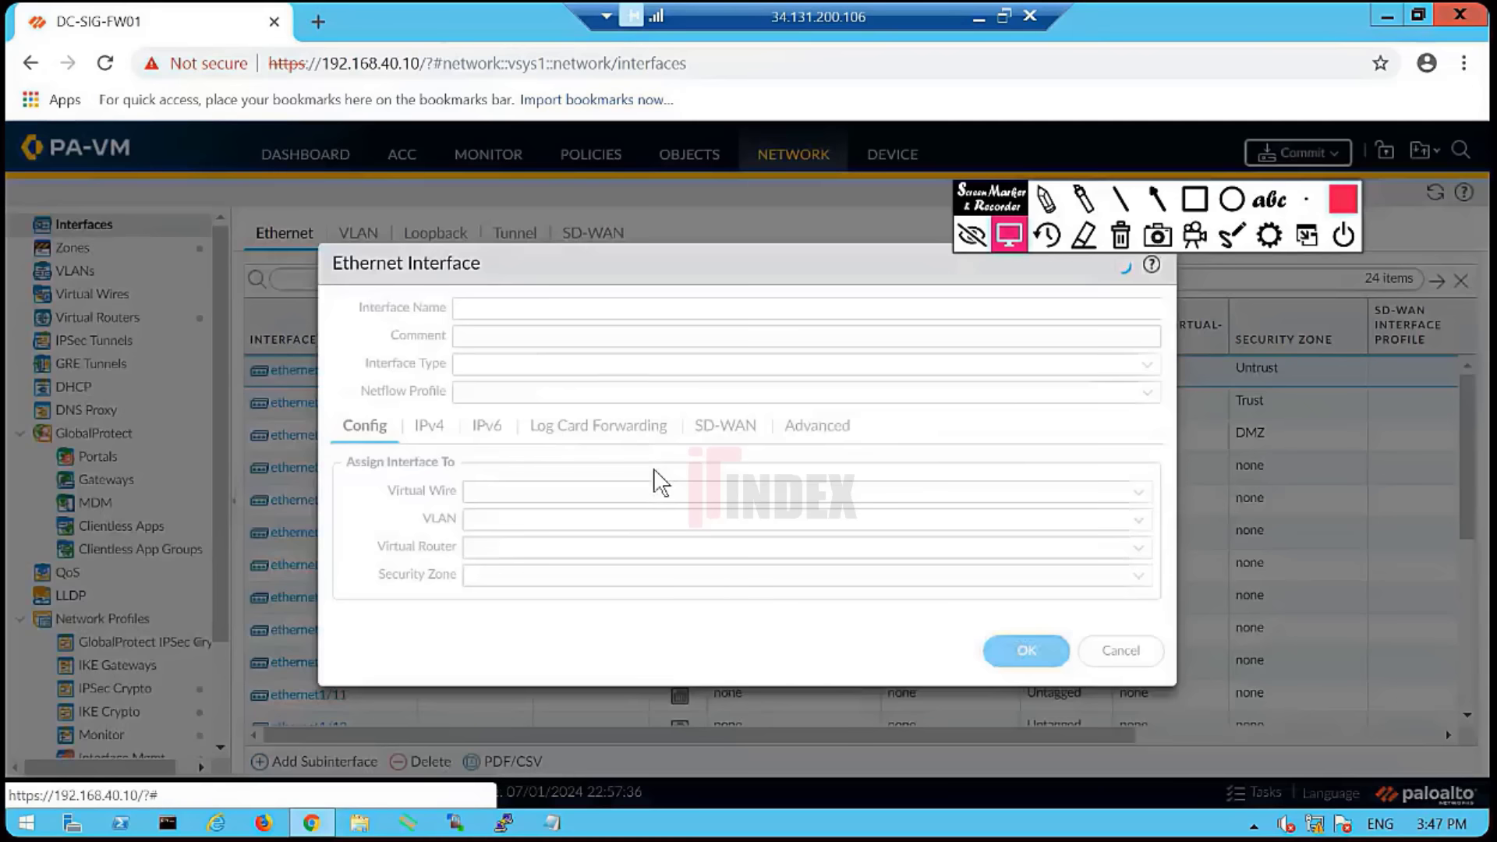
pyautogui.click(431, 426)
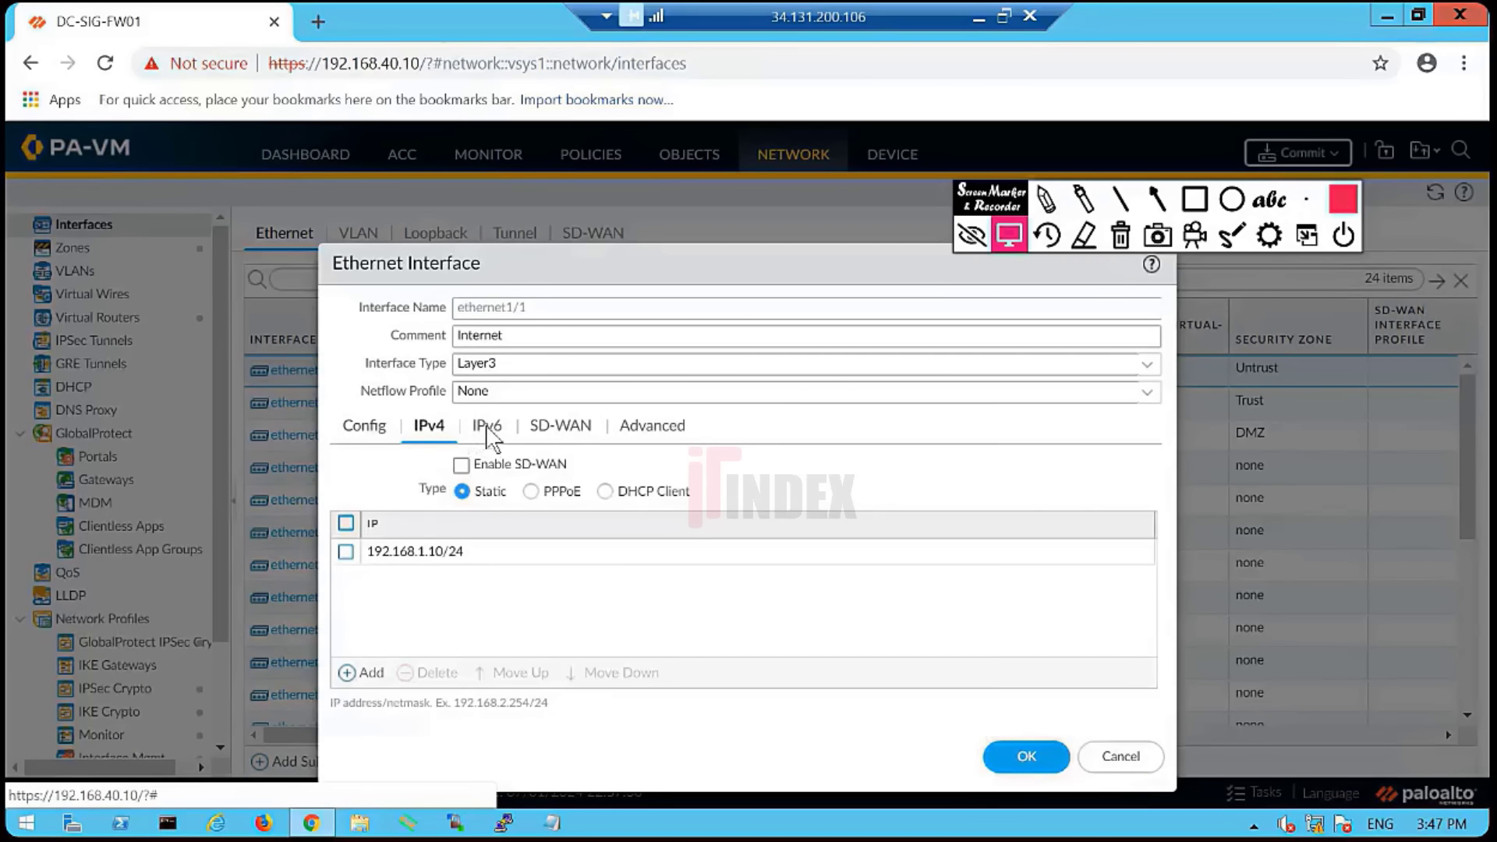
pyautogui.click(488, 435)
pyautogui.click(425, 431)
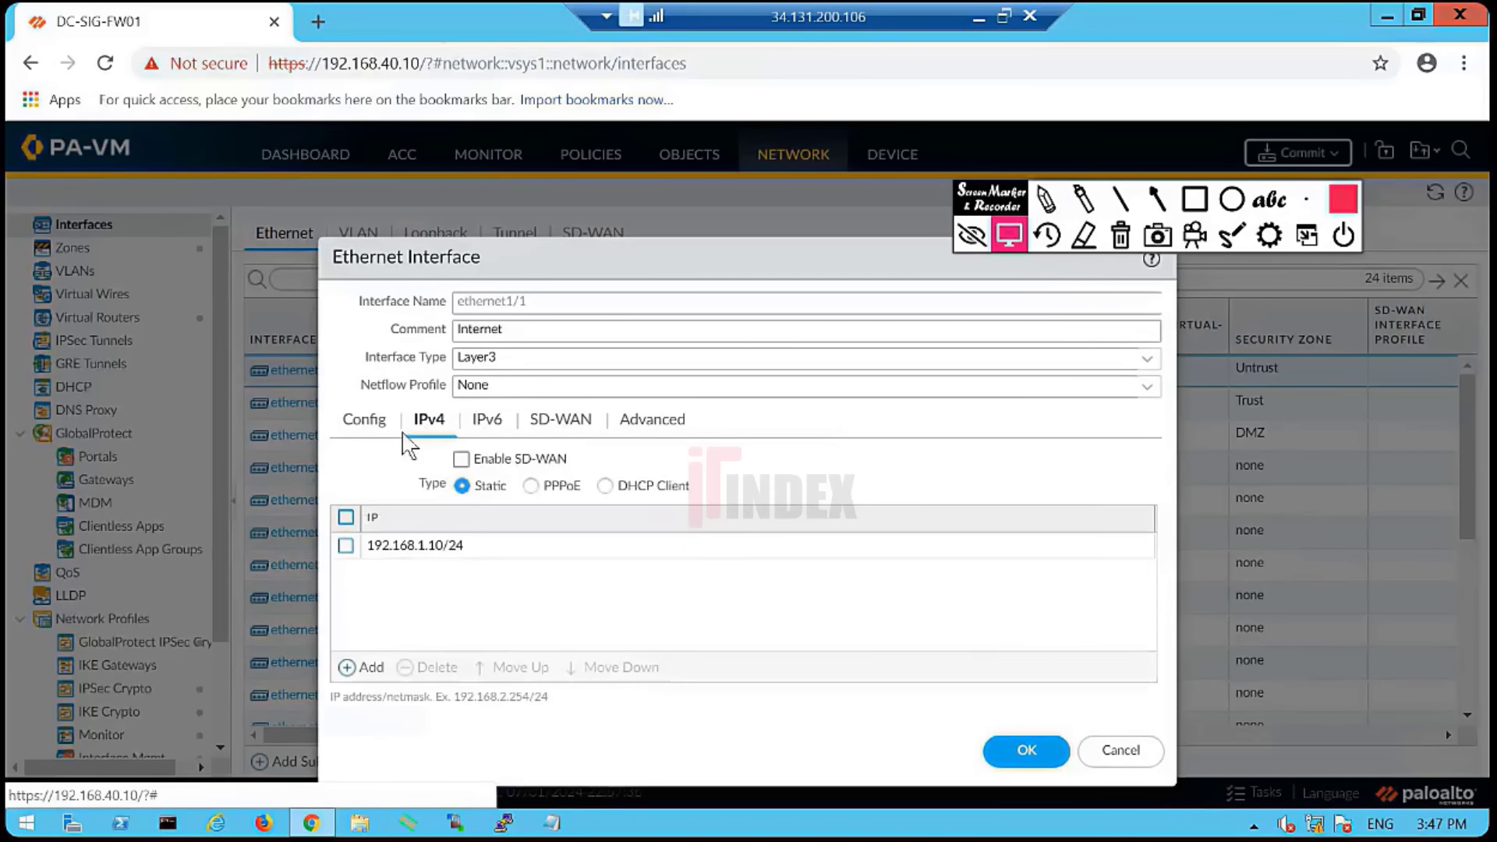
pyautogui.click(365, 425)
pyautogui.click(1125, 593)
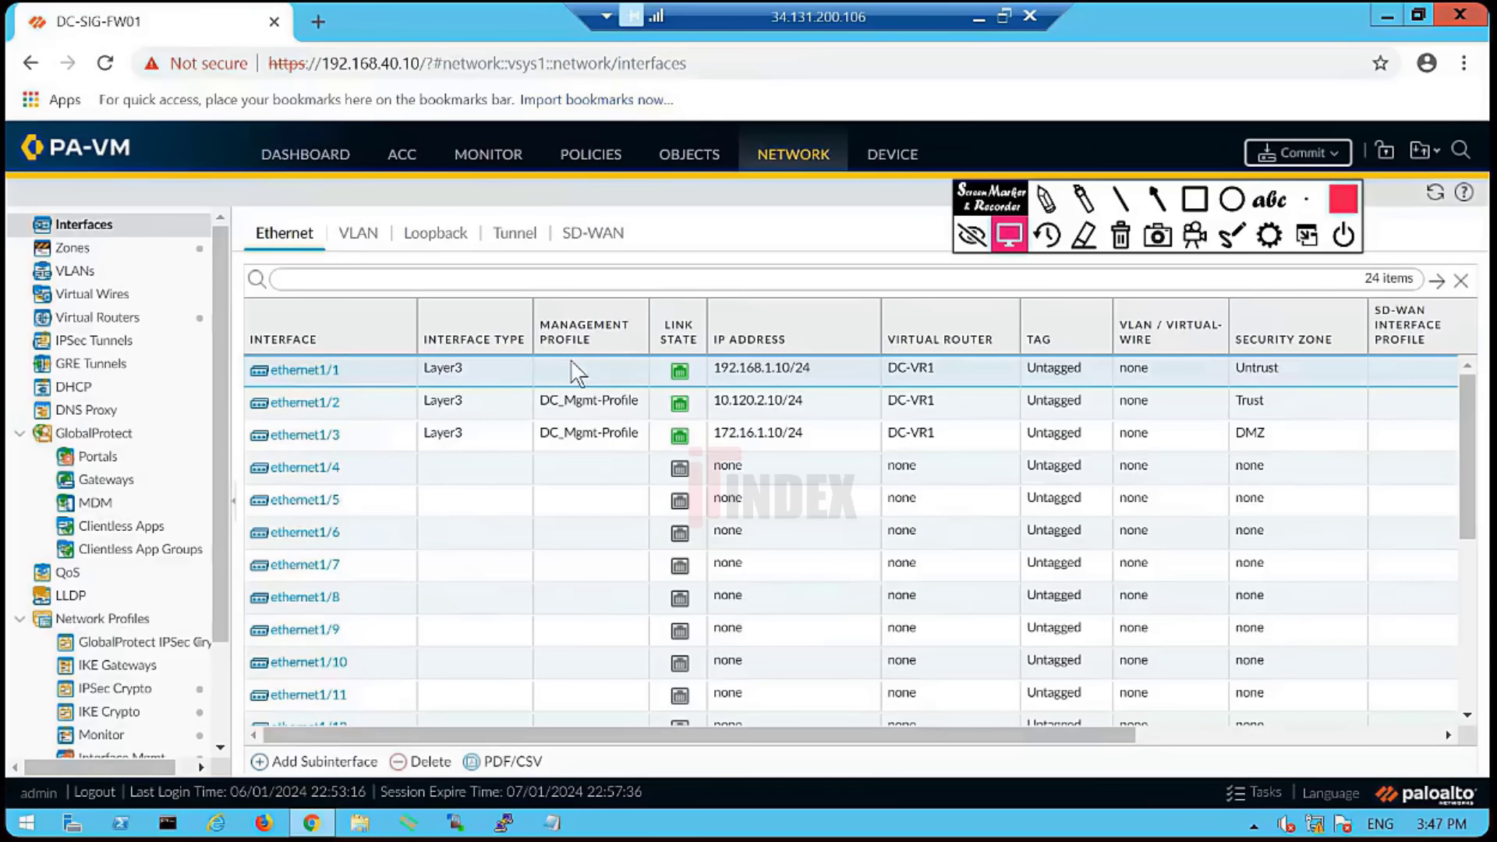
pyautogui.click(111, 254)
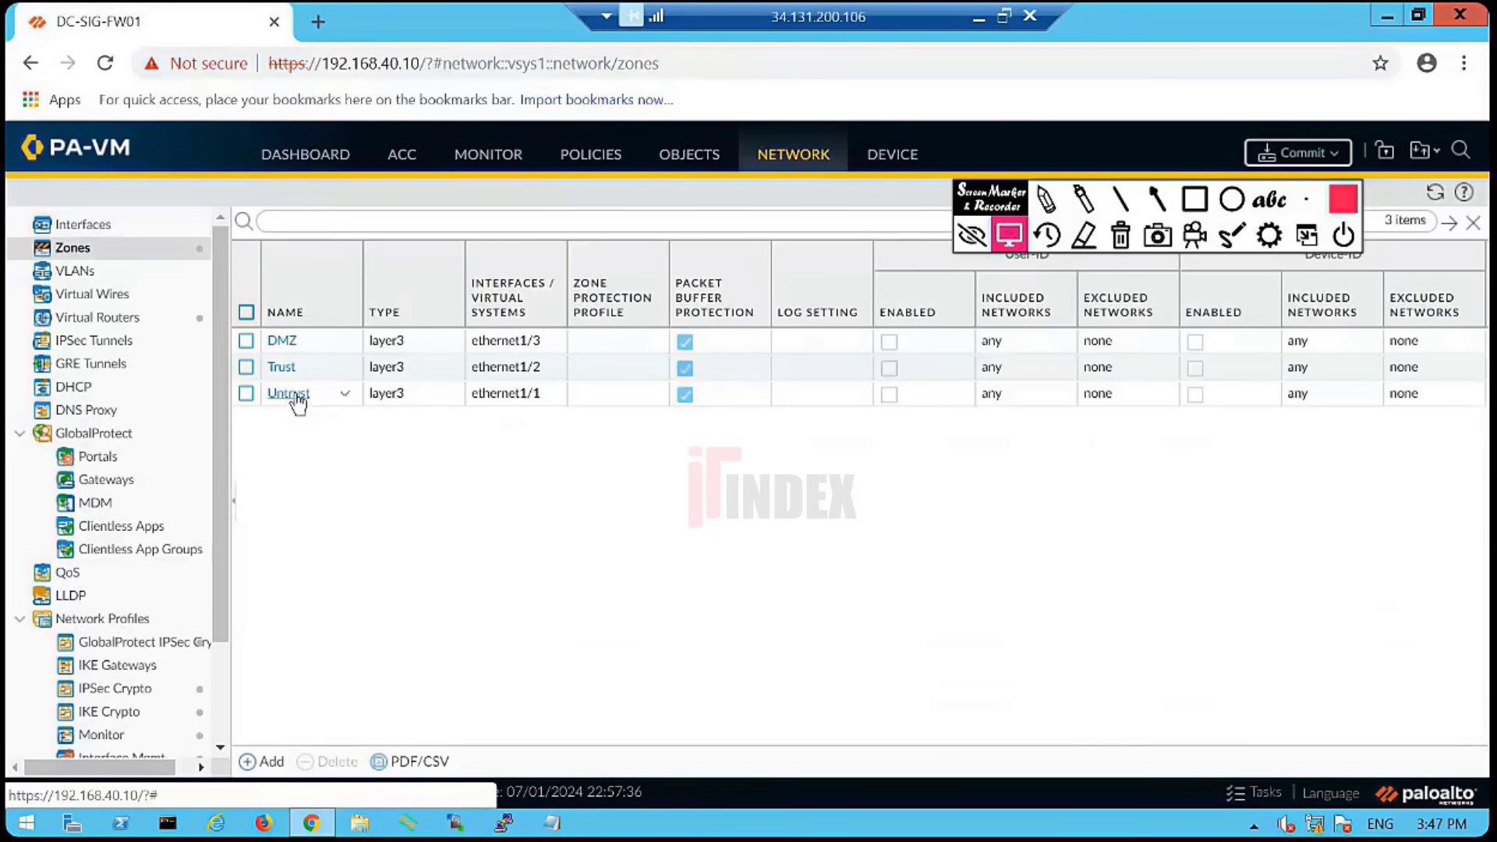
# - Assign the DC-Zone_Protection profile to the Untrust zone and save it
pyautogui.click(300, 394)
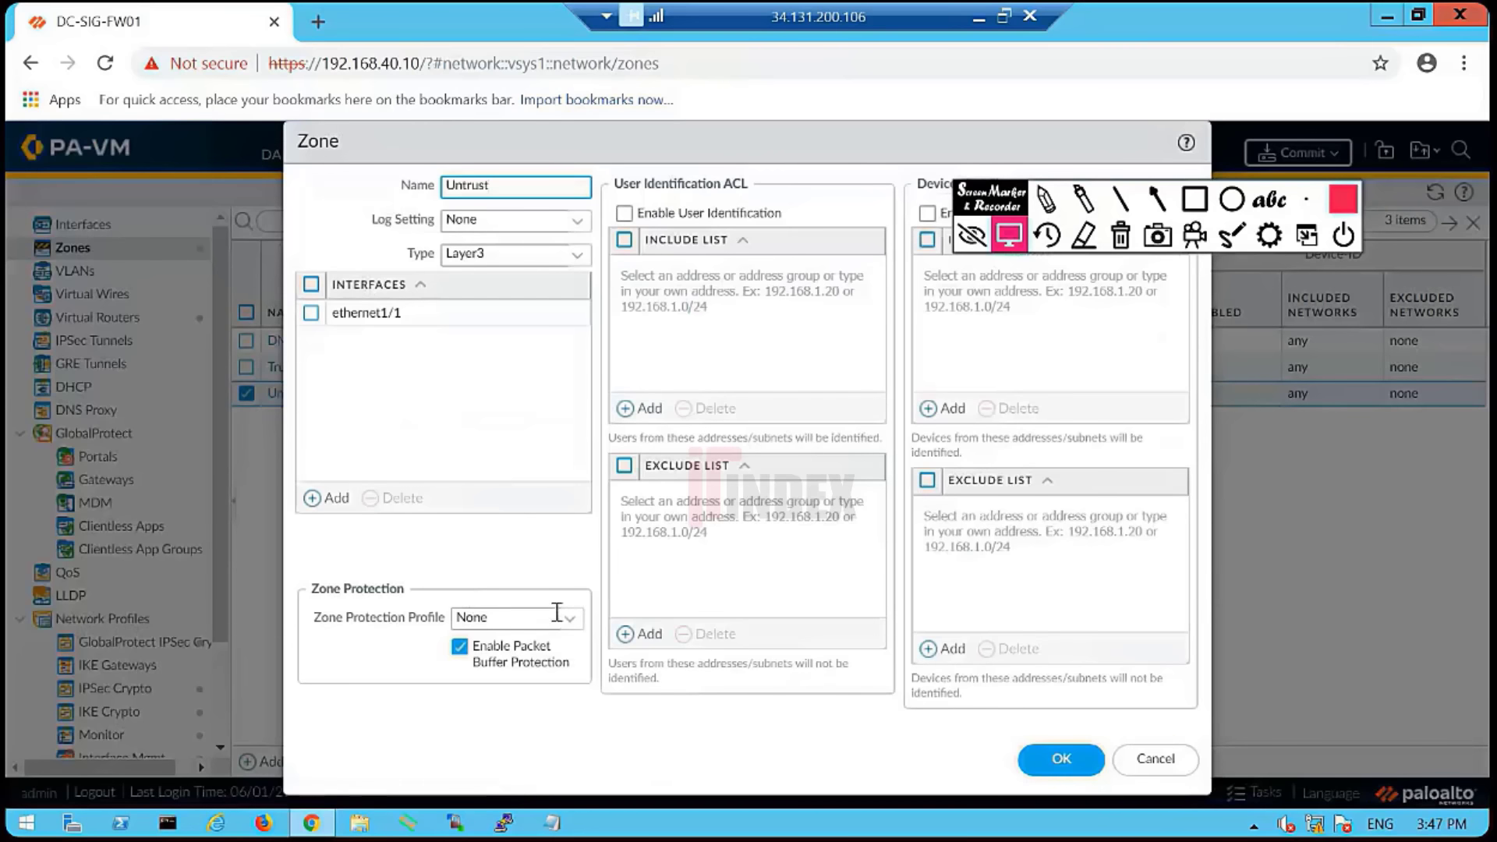
pyautogui.click(569, 622)
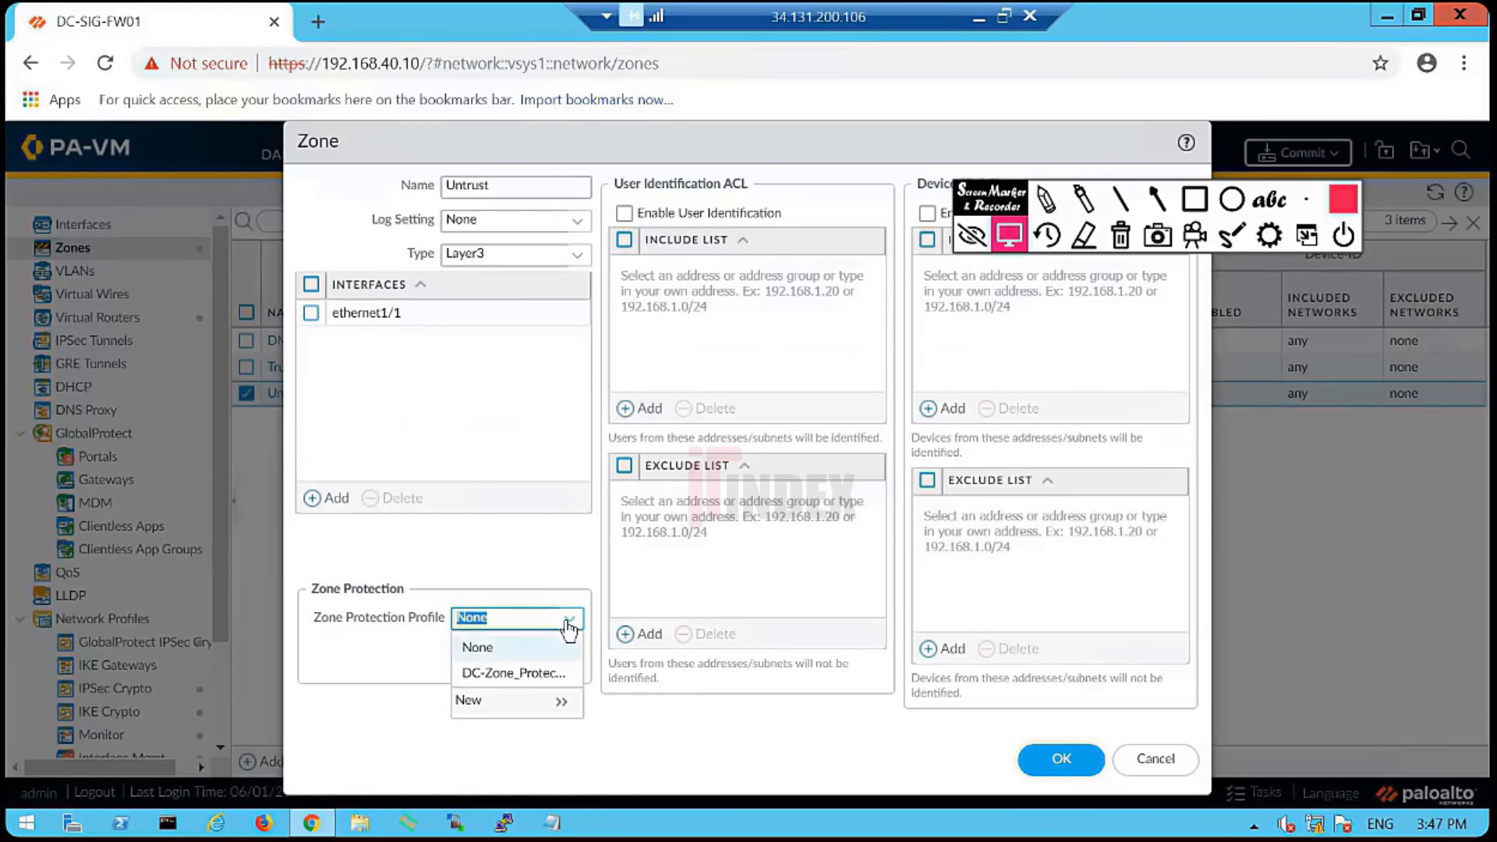
pyautogui.click(520, 676)
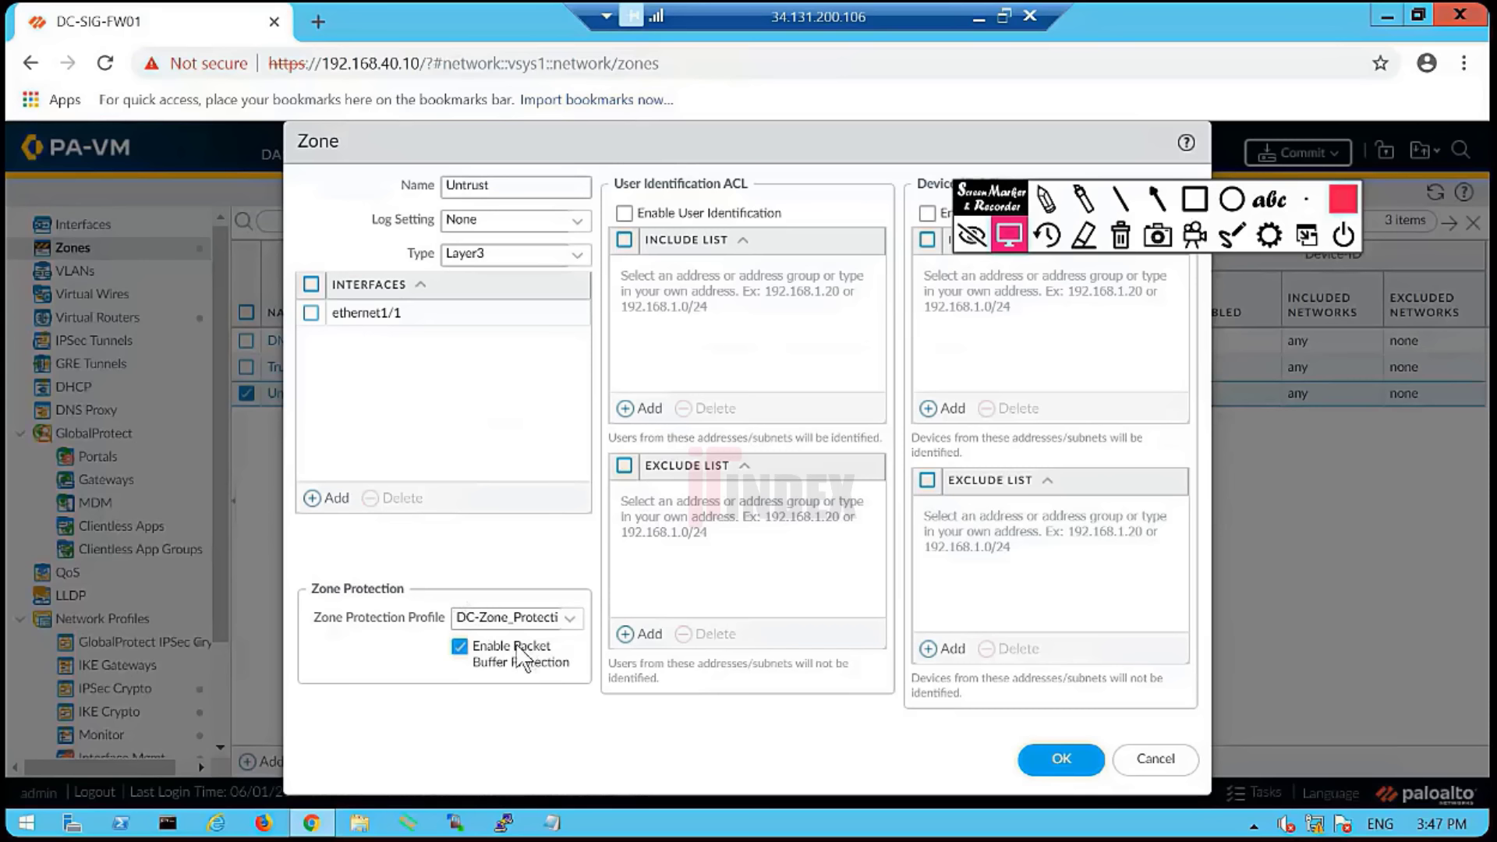
pyautogui.moveTo(513, 647); pyautogui.dragTo(566, 667)
pyautogui.click(538, 680)
pyautogui.click(1062, 759)
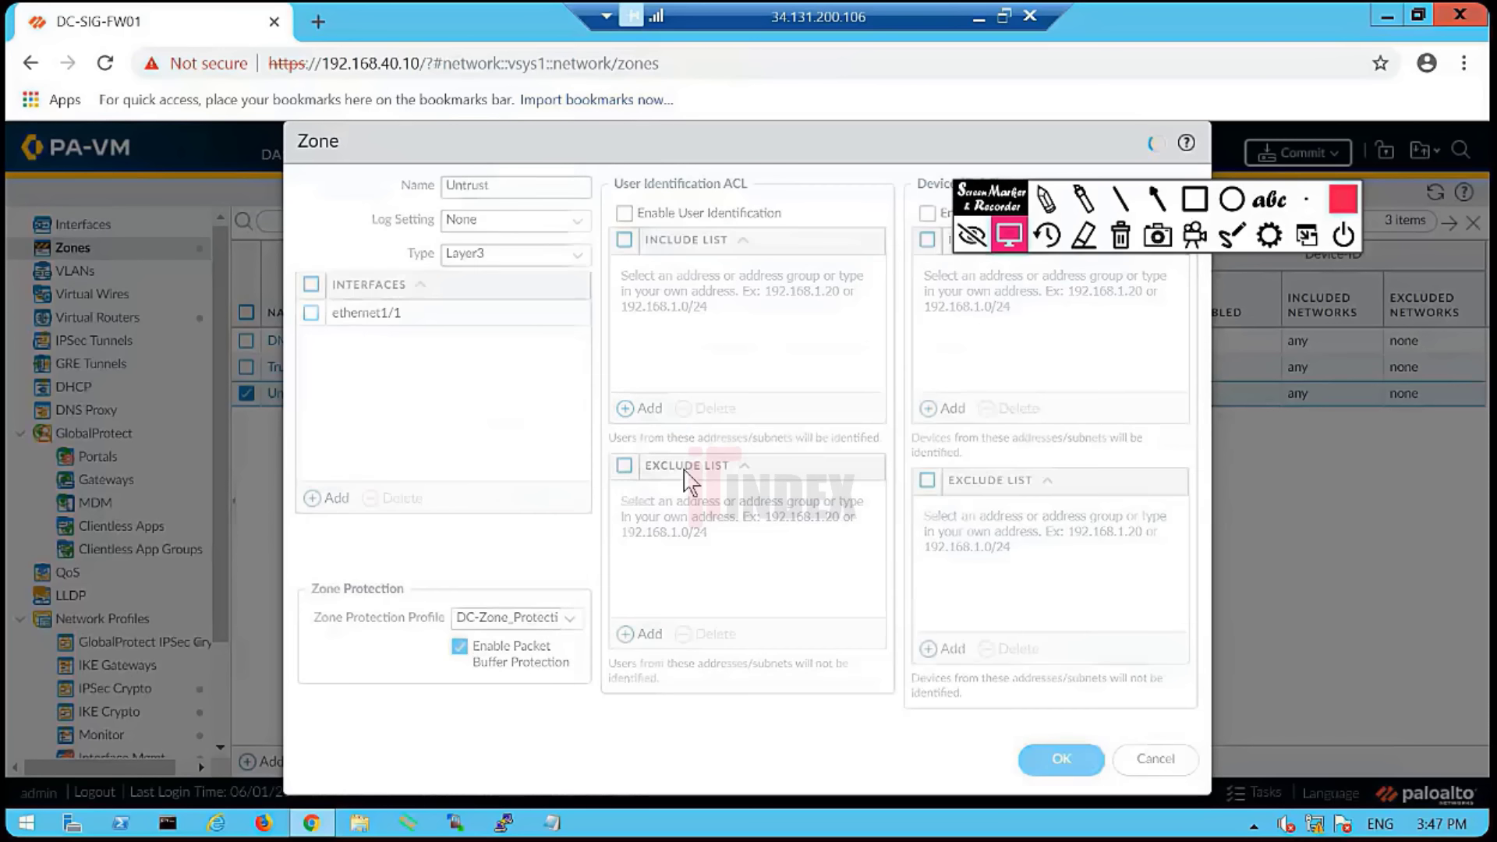
# - Auto-fit the zones table columns so the protection profile name reads in full
pyautogui.click(655, 300)
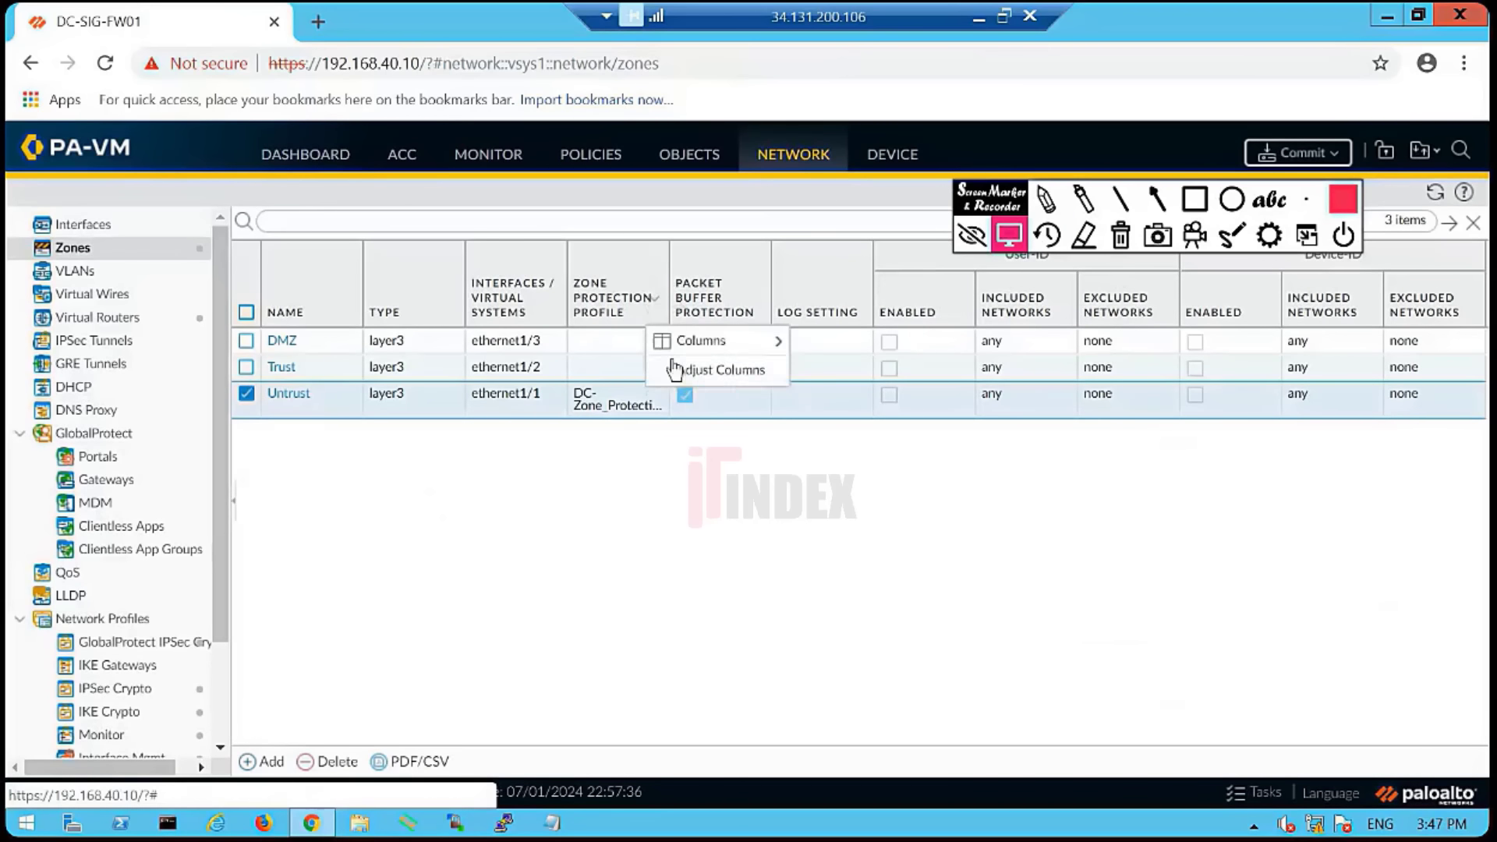
pyautogui.click(710, 371)
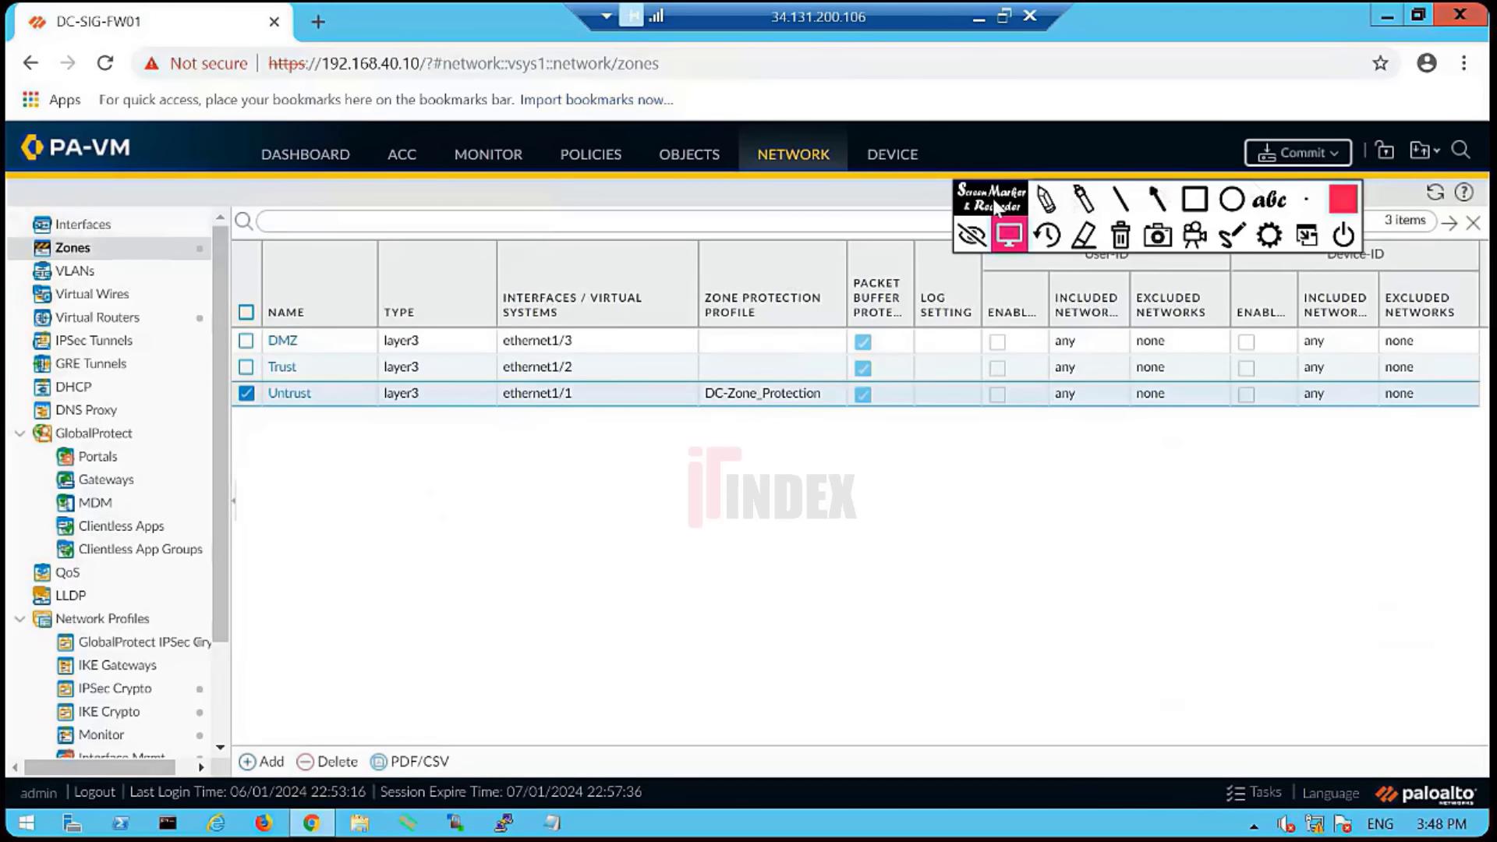
pyautogui.moveTo(993, 199); pyautogui.dragTo(1110, 94)
# - Check the empty Traffic and Threat logs under Monitor, then minimize the remote desktop back to PC1
pyautogui.click(1110, 93)
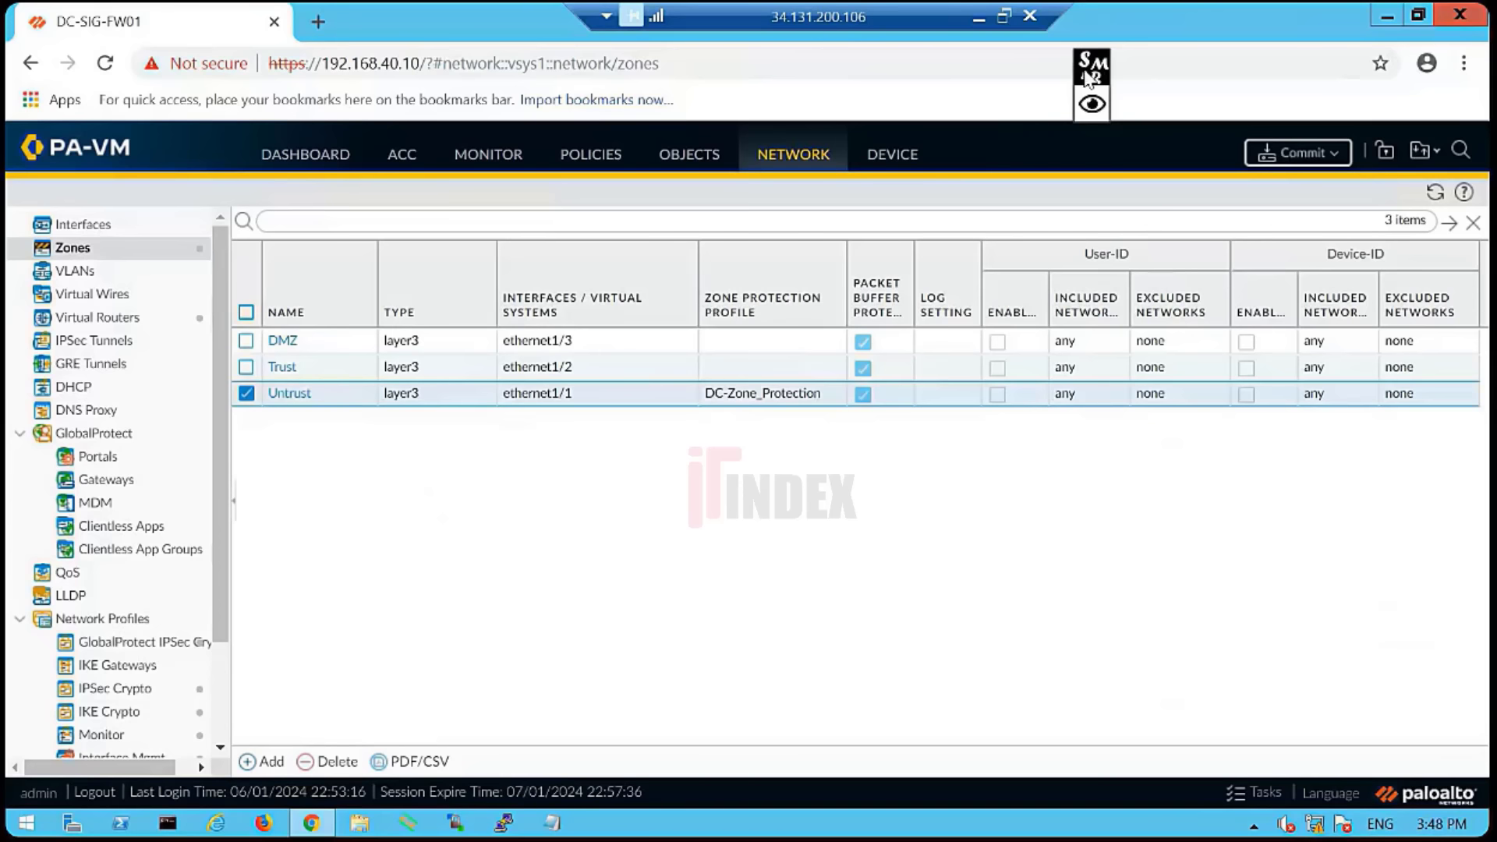
pyautogui.click(94, 226)
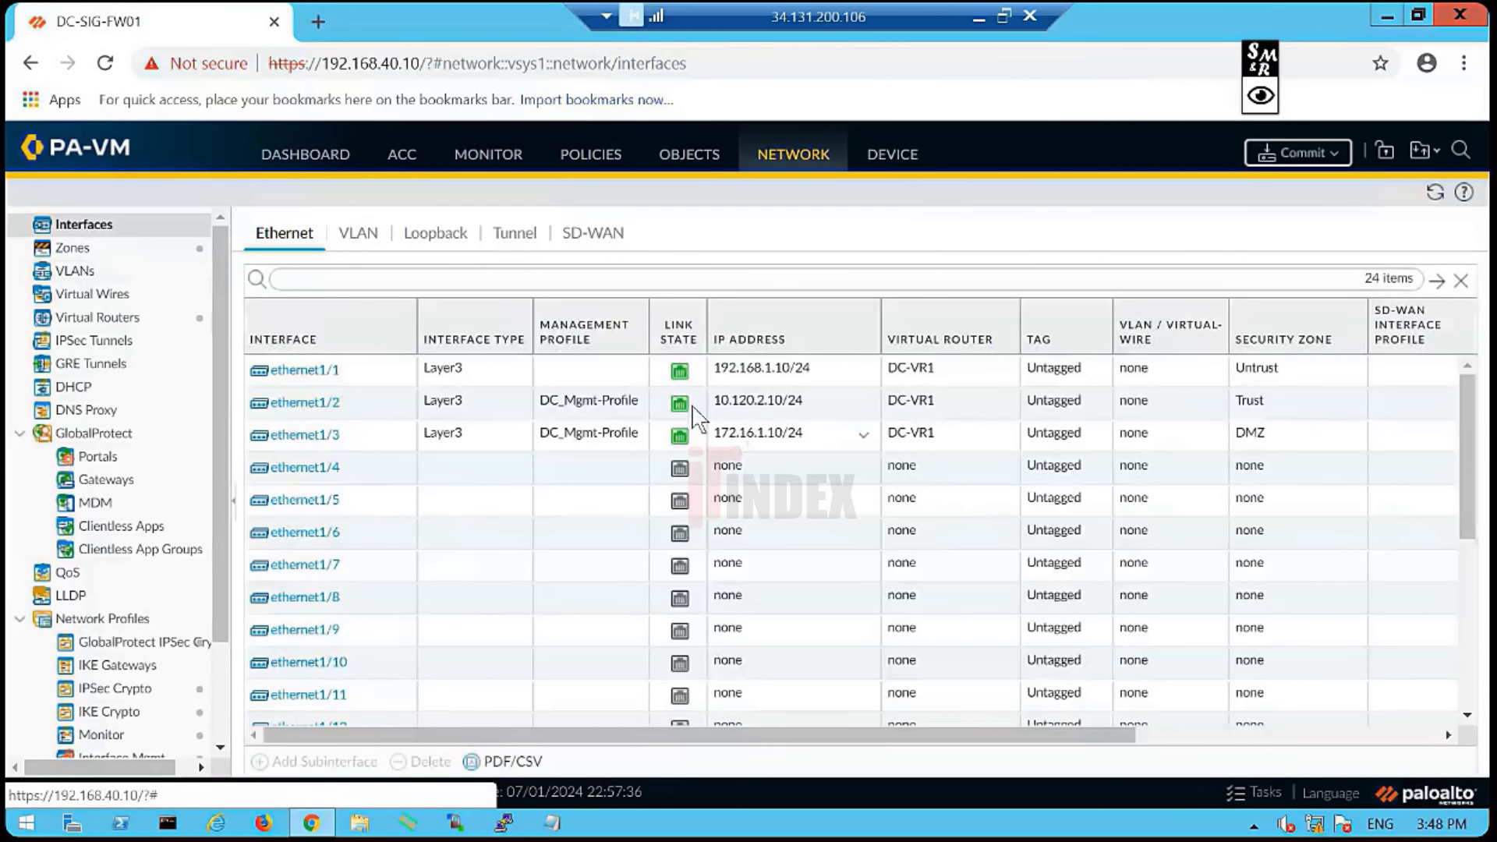
pyautogui.click(486, 160)
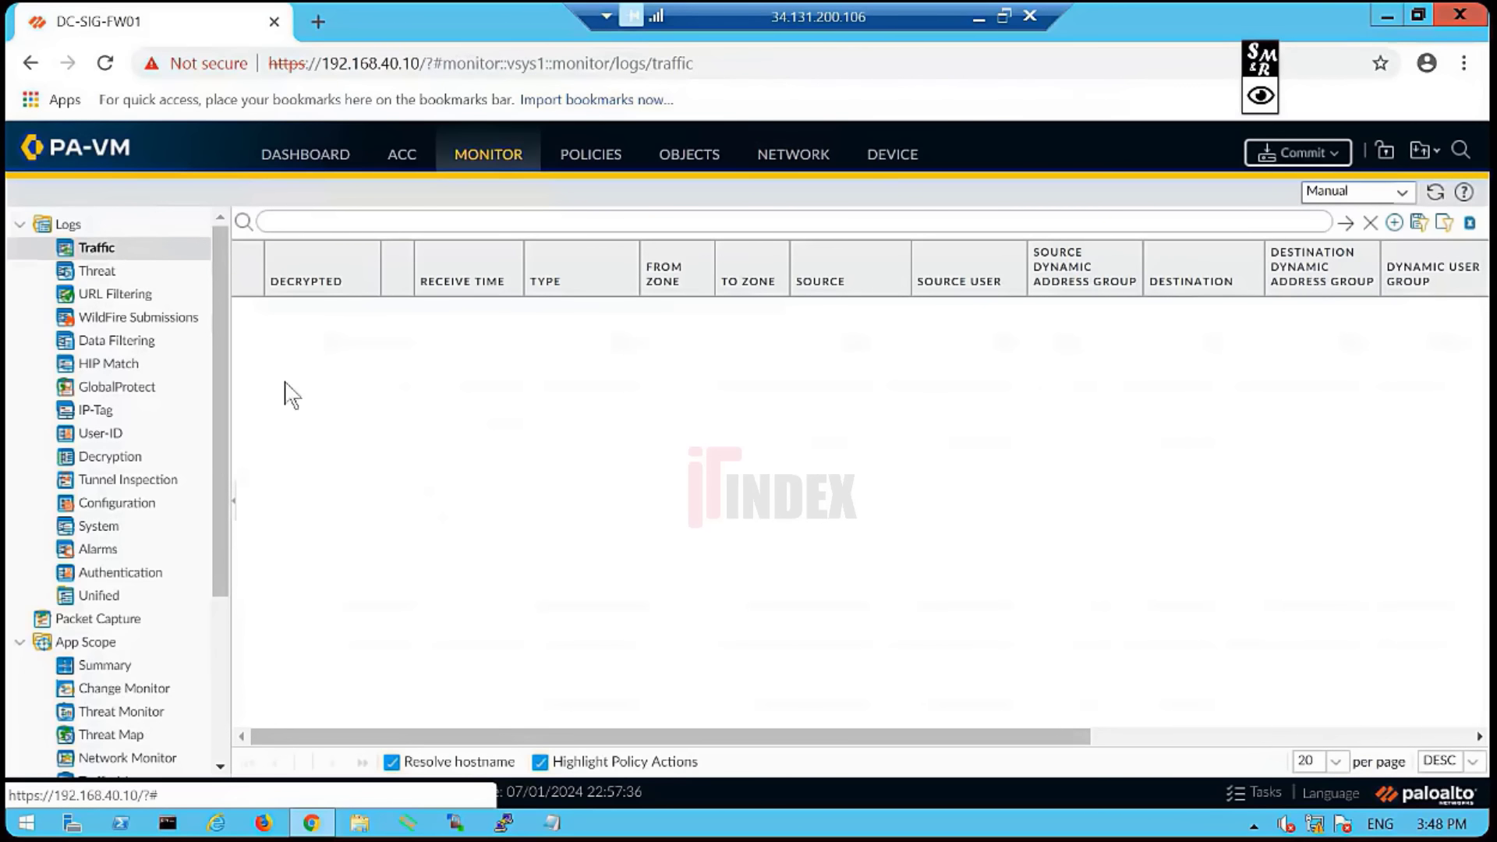
pyautogui.click(108, 275)
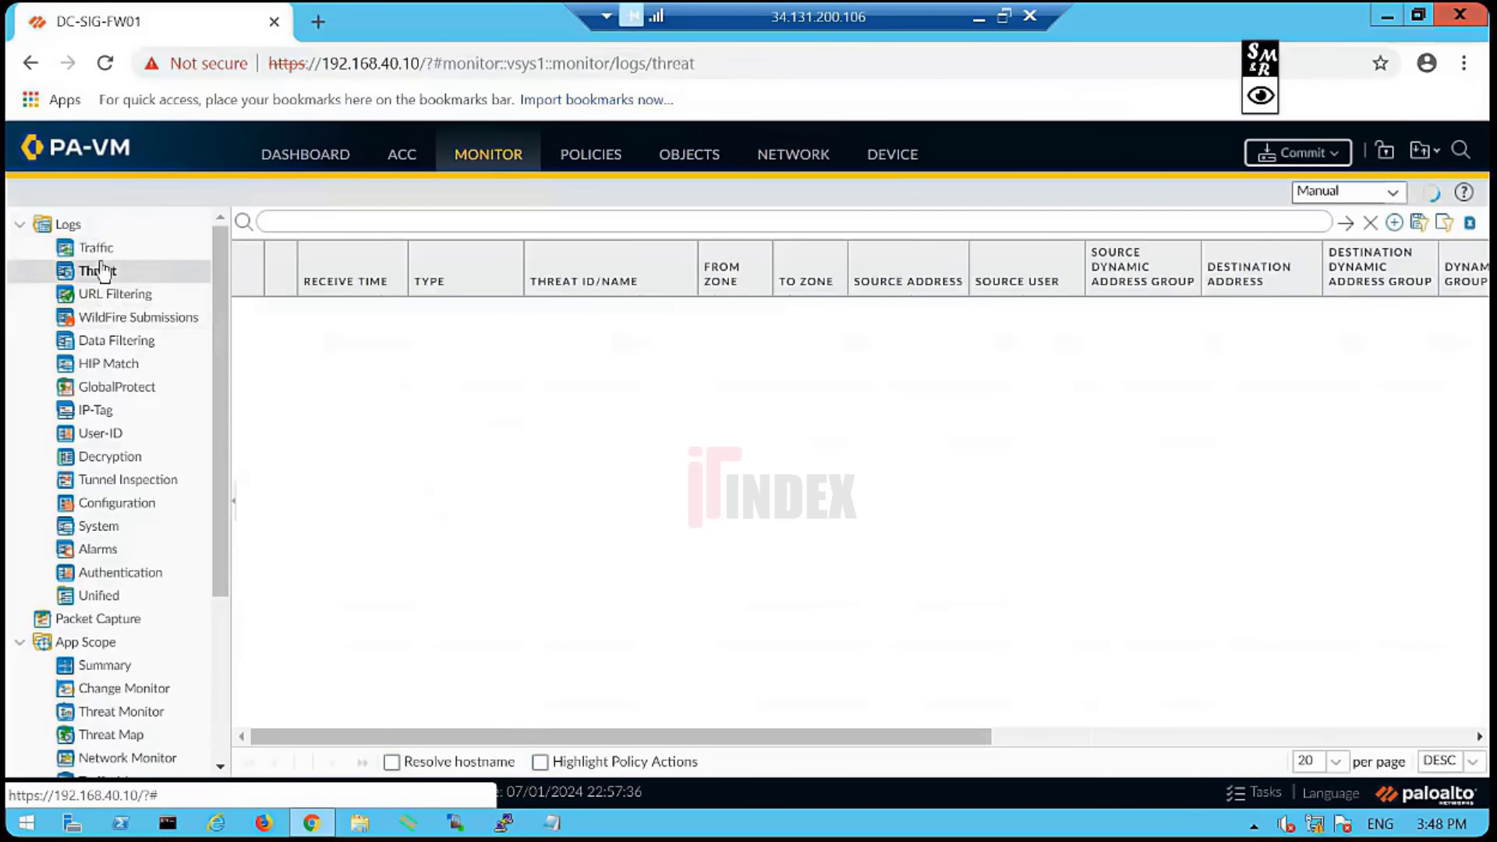
pyautogui.click(106, 252)
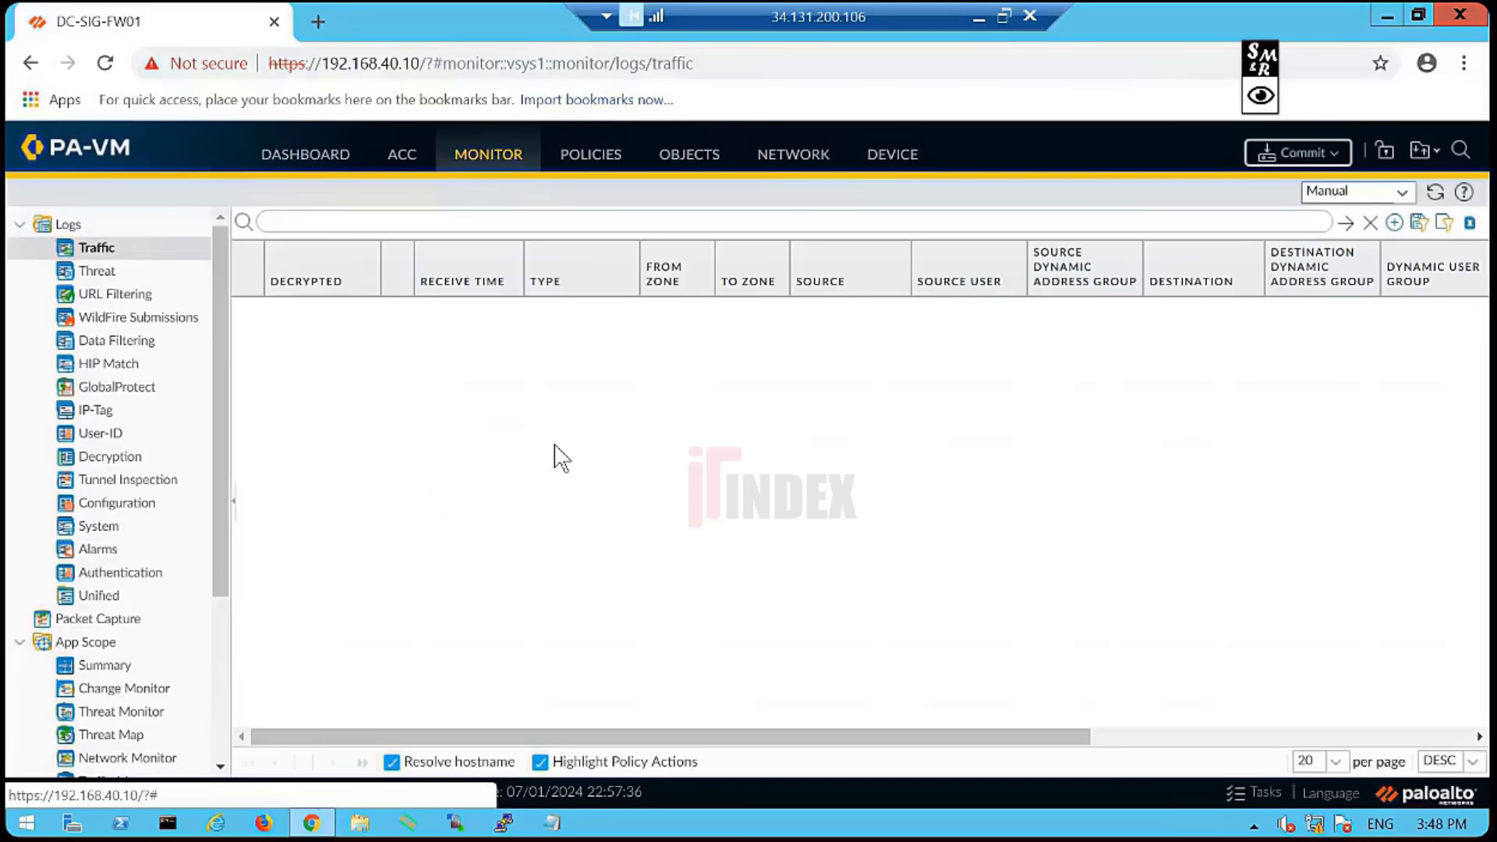
pyautogui.click(979, 17)
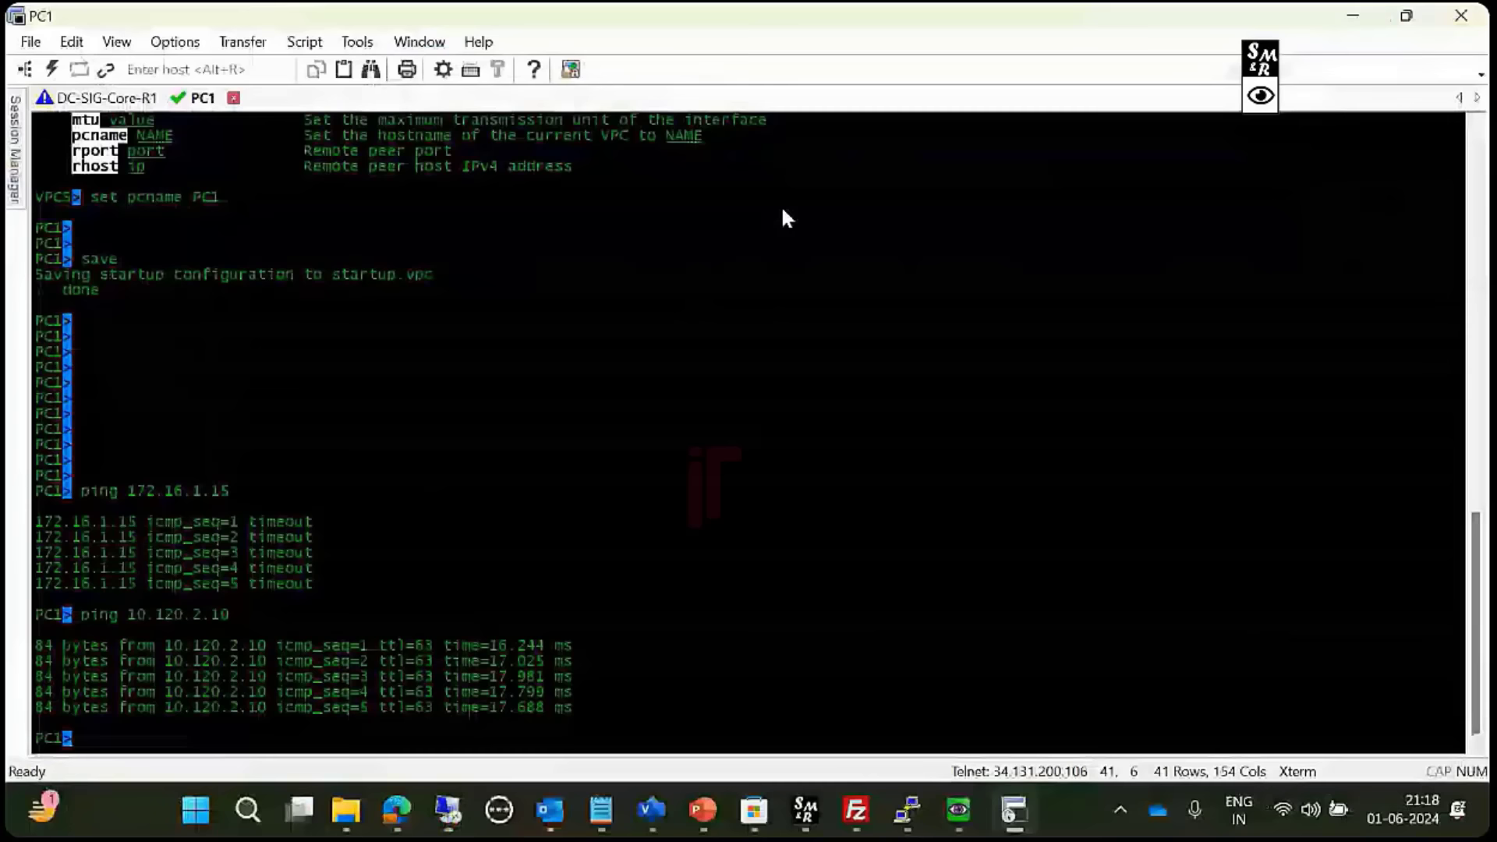
# - Admit the raised-hand participant as a speaker in ClassPlus Live, then return to the firewall's remote desktop
pyautogui.moveTo(397, 811)
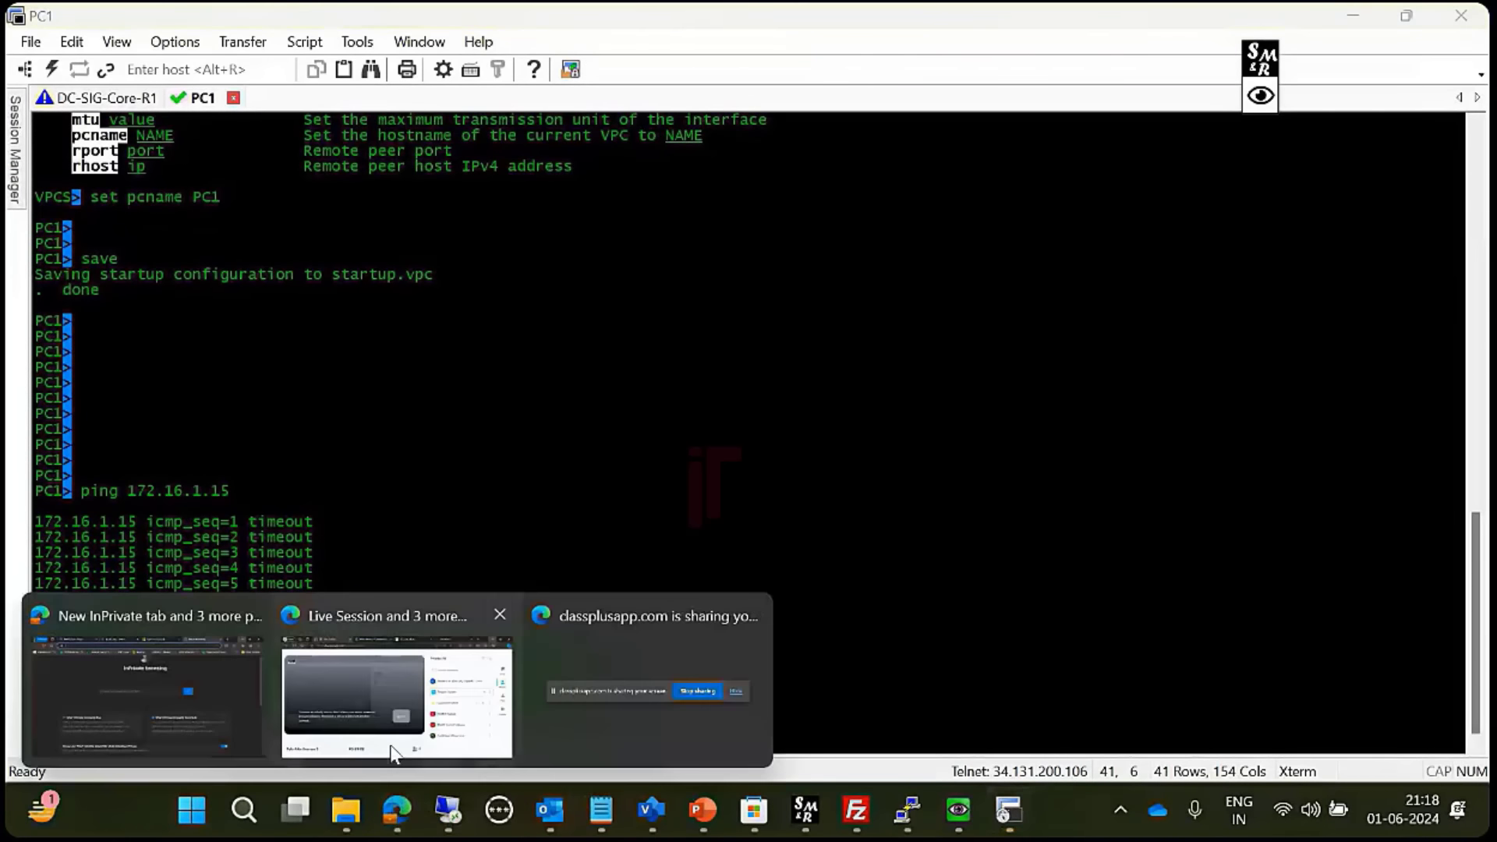
pyautogui.click(357, 692)
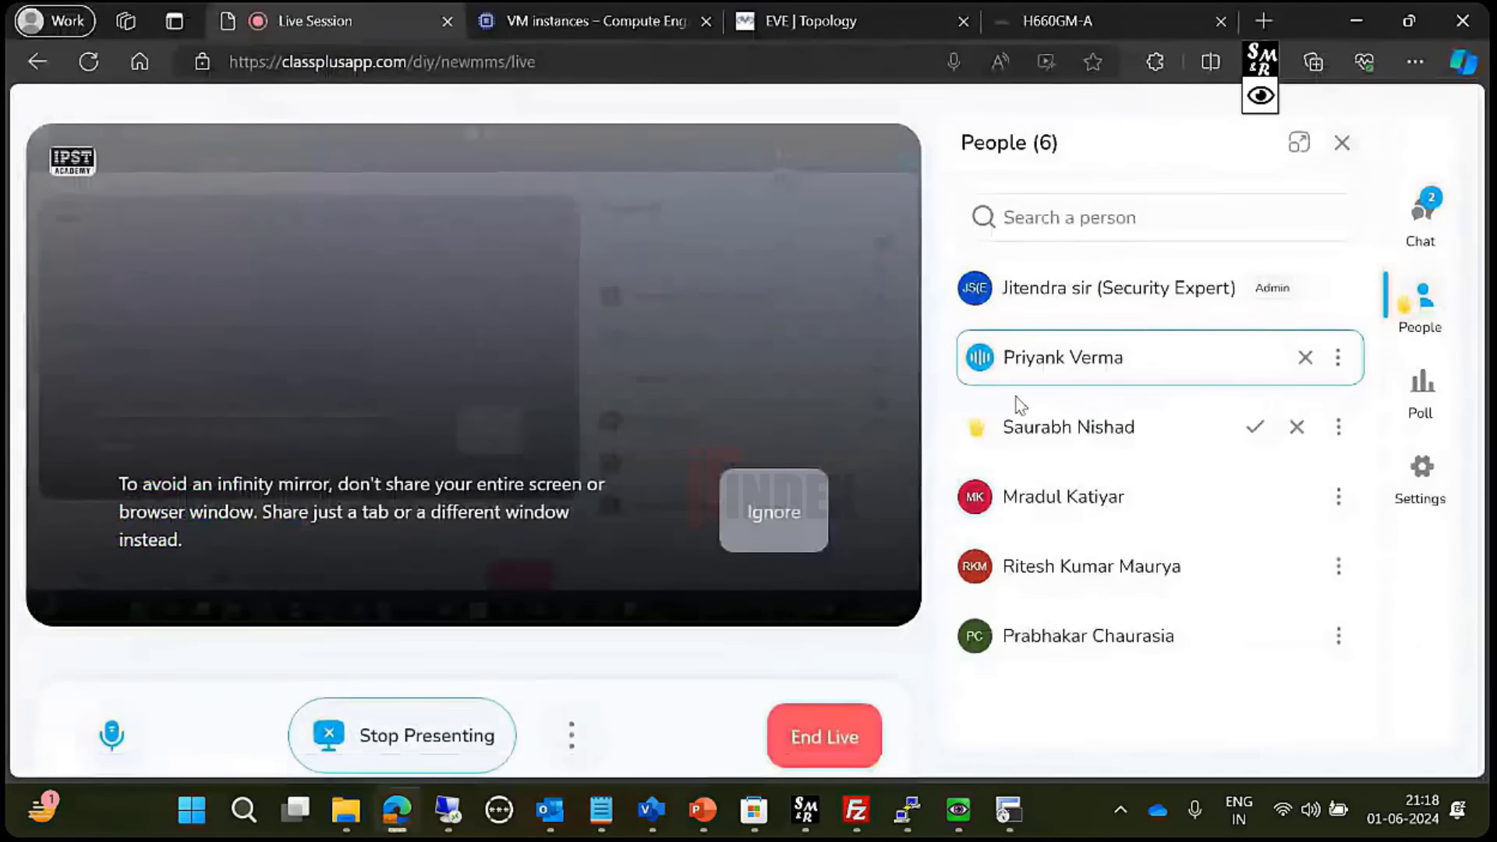
pyautogui.click(1420, 214)
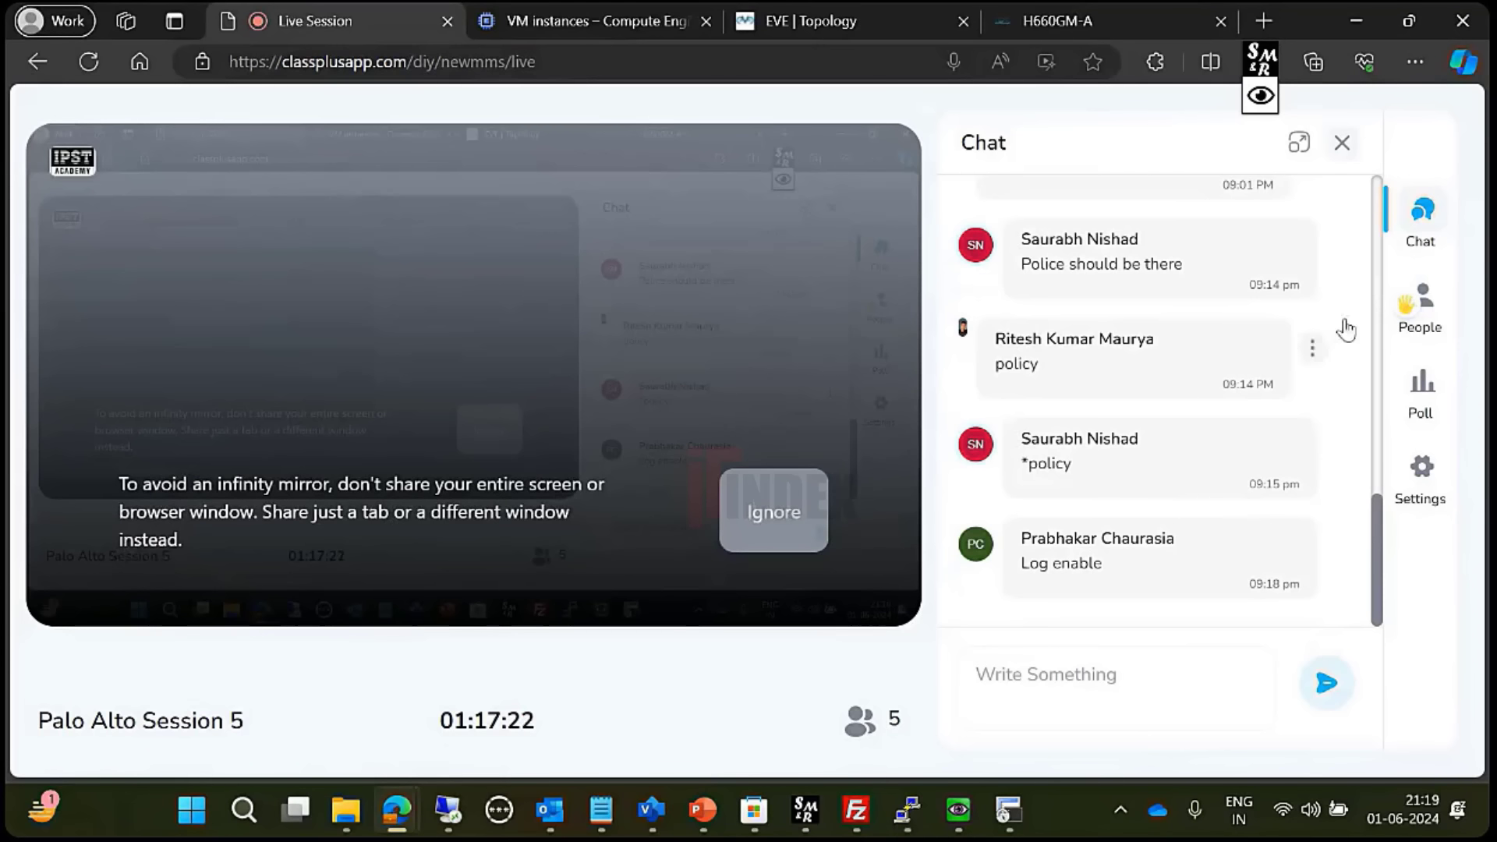
pyautogui.click(1424, 320)
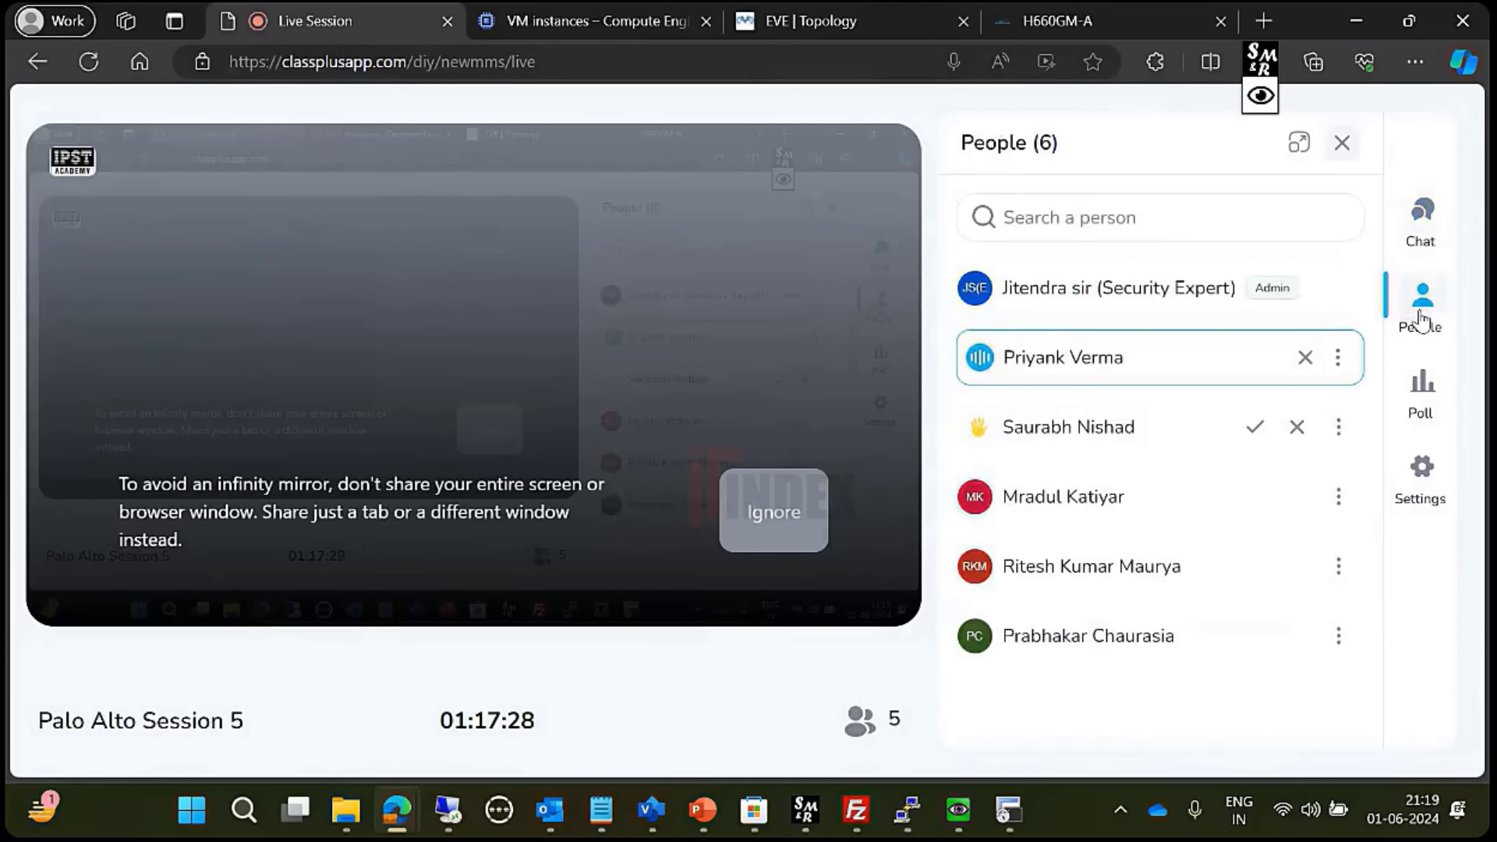
pyautogui.click(1255, 428)
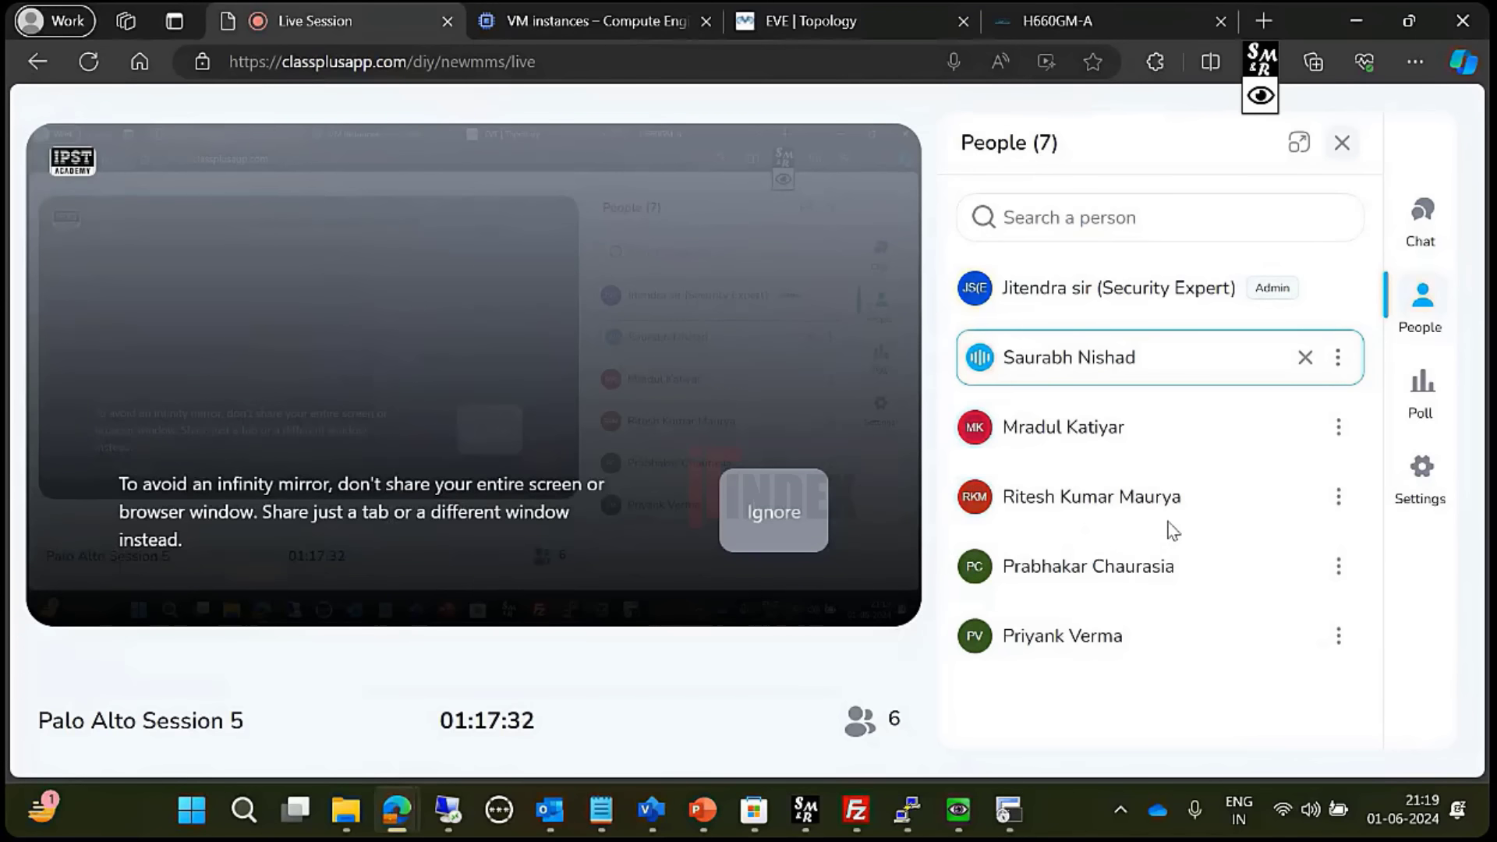
pyautogui.moveTo(549, 588)
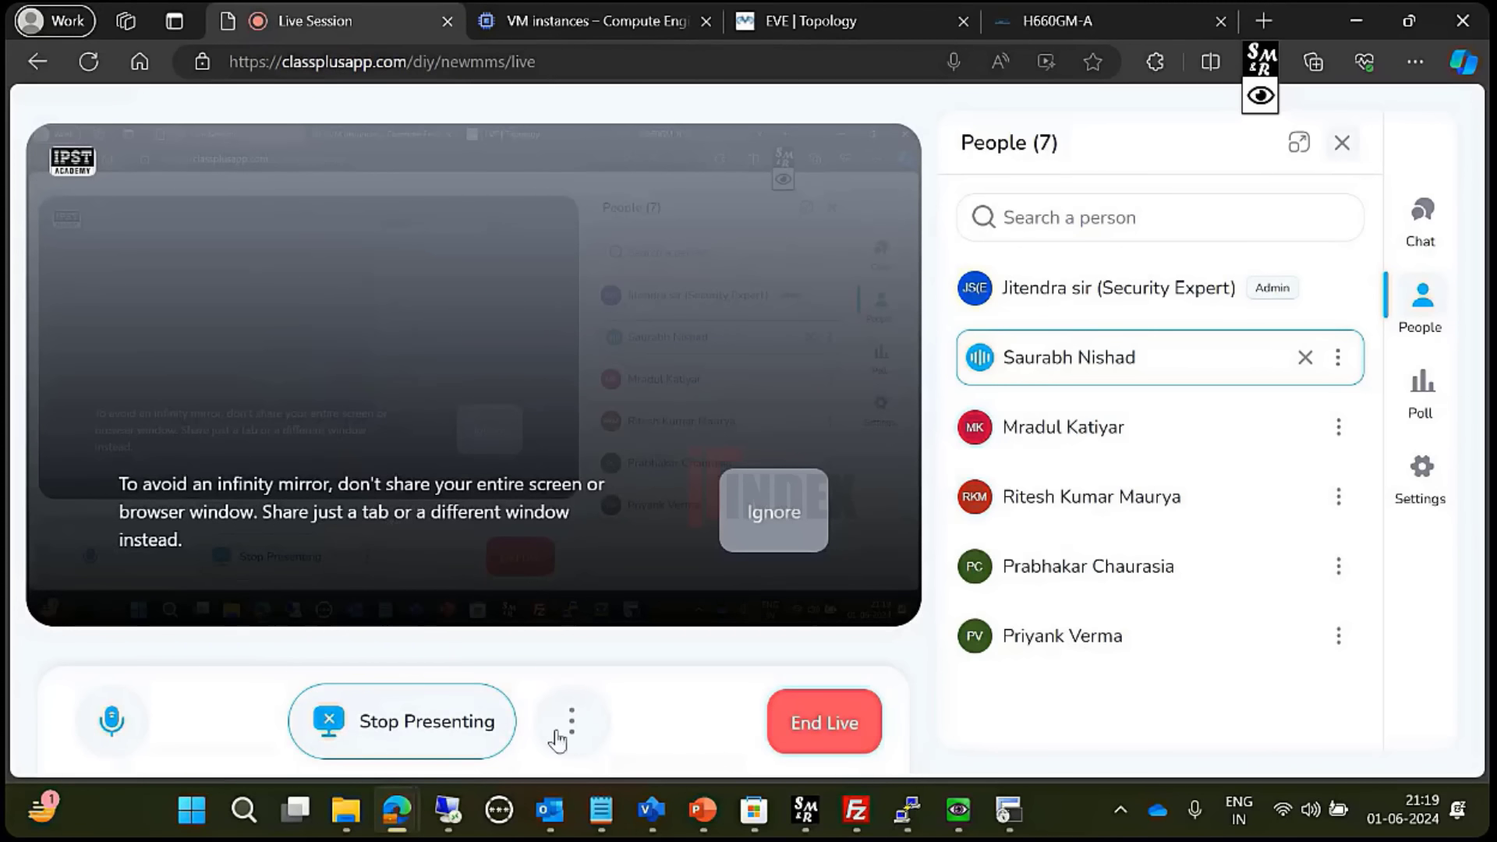
pyautogui.click(451, 815)
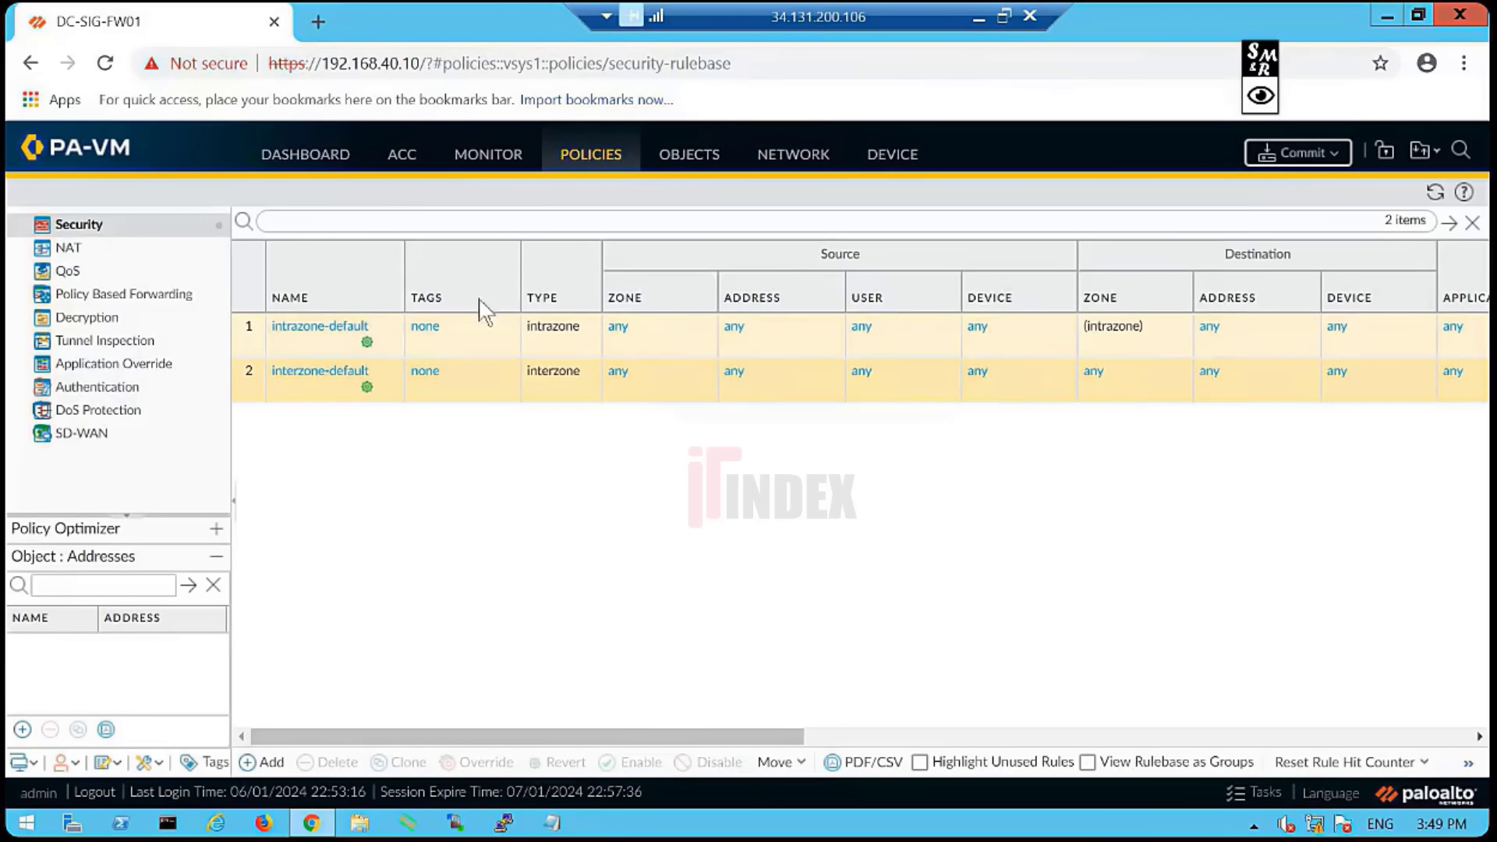
# - Narrow the Tags column of the Security rules table, then move to the EVE lab topology
pyautogui.moveTo(521, 290); pyautogui.dragTo(472, 289)
pyautogui.click(979, 18)
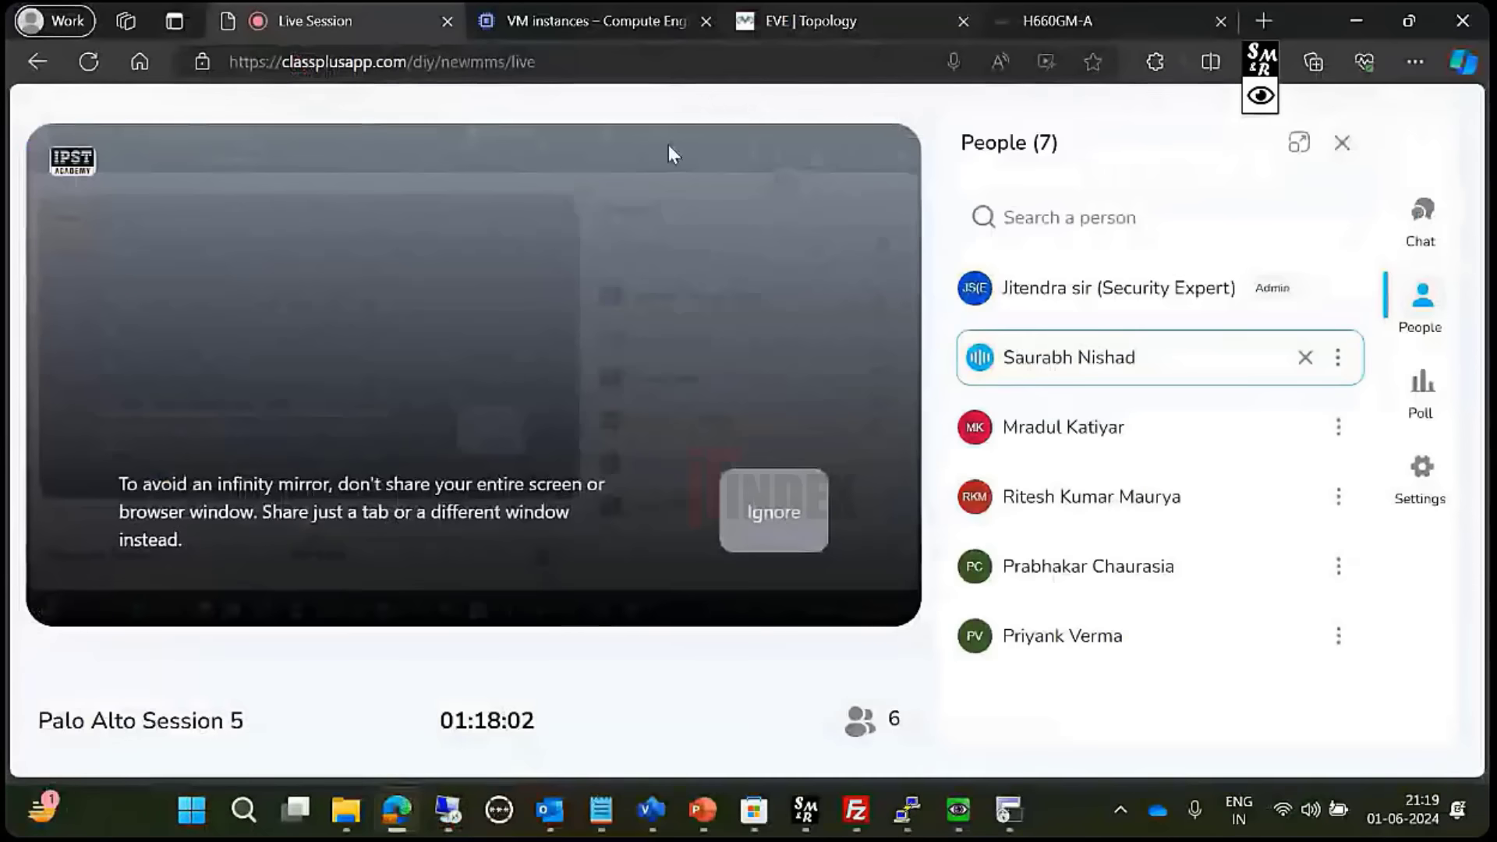
pyautogui.click(863, 6)
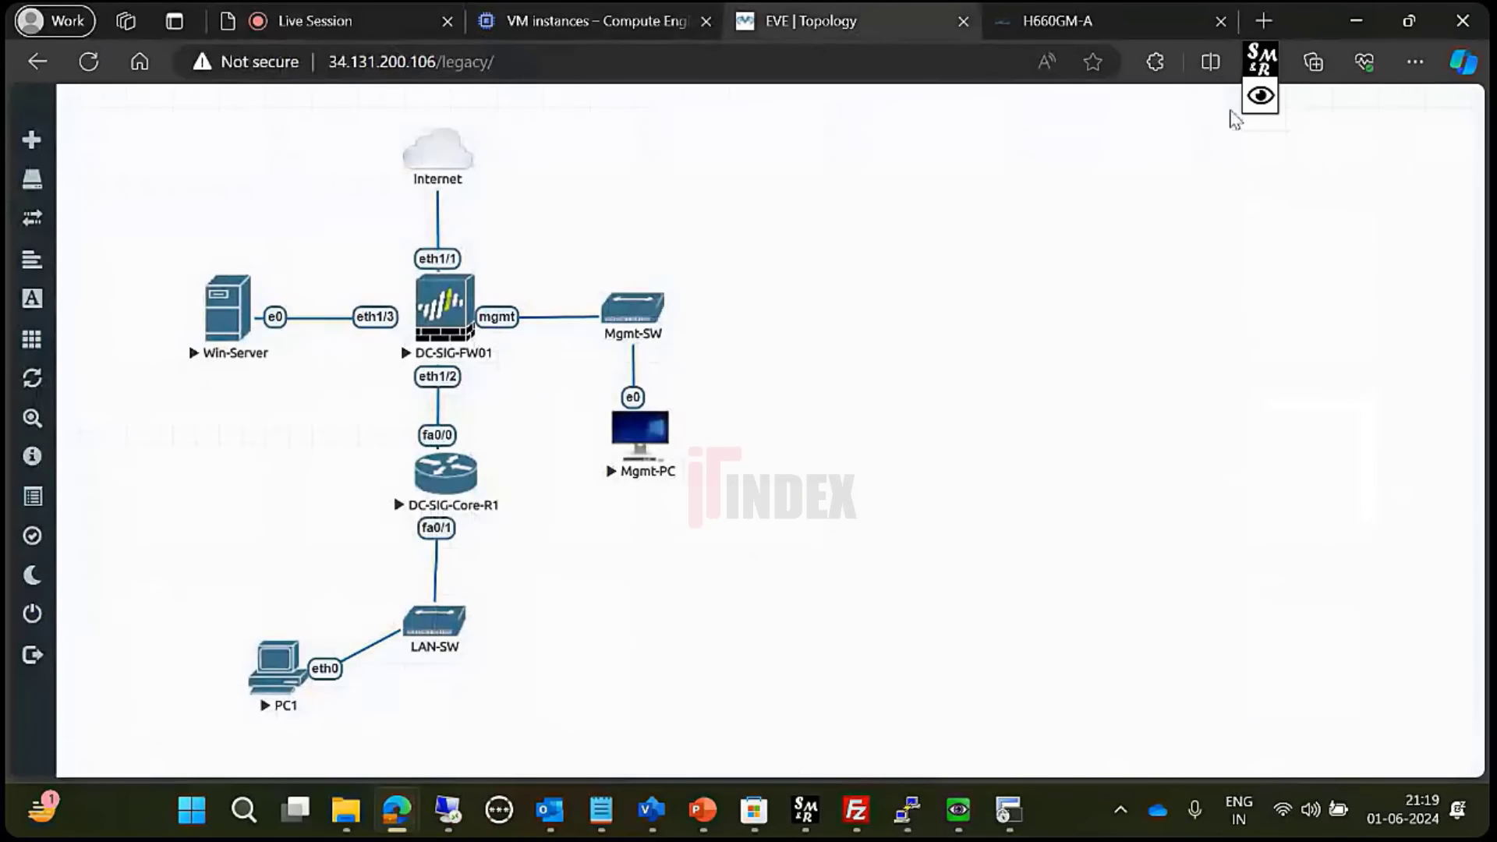
pyautogui.click(1261, 95)
pyautogui.moveTo(1292, 64); pyautogui.dragTo(987, 90)
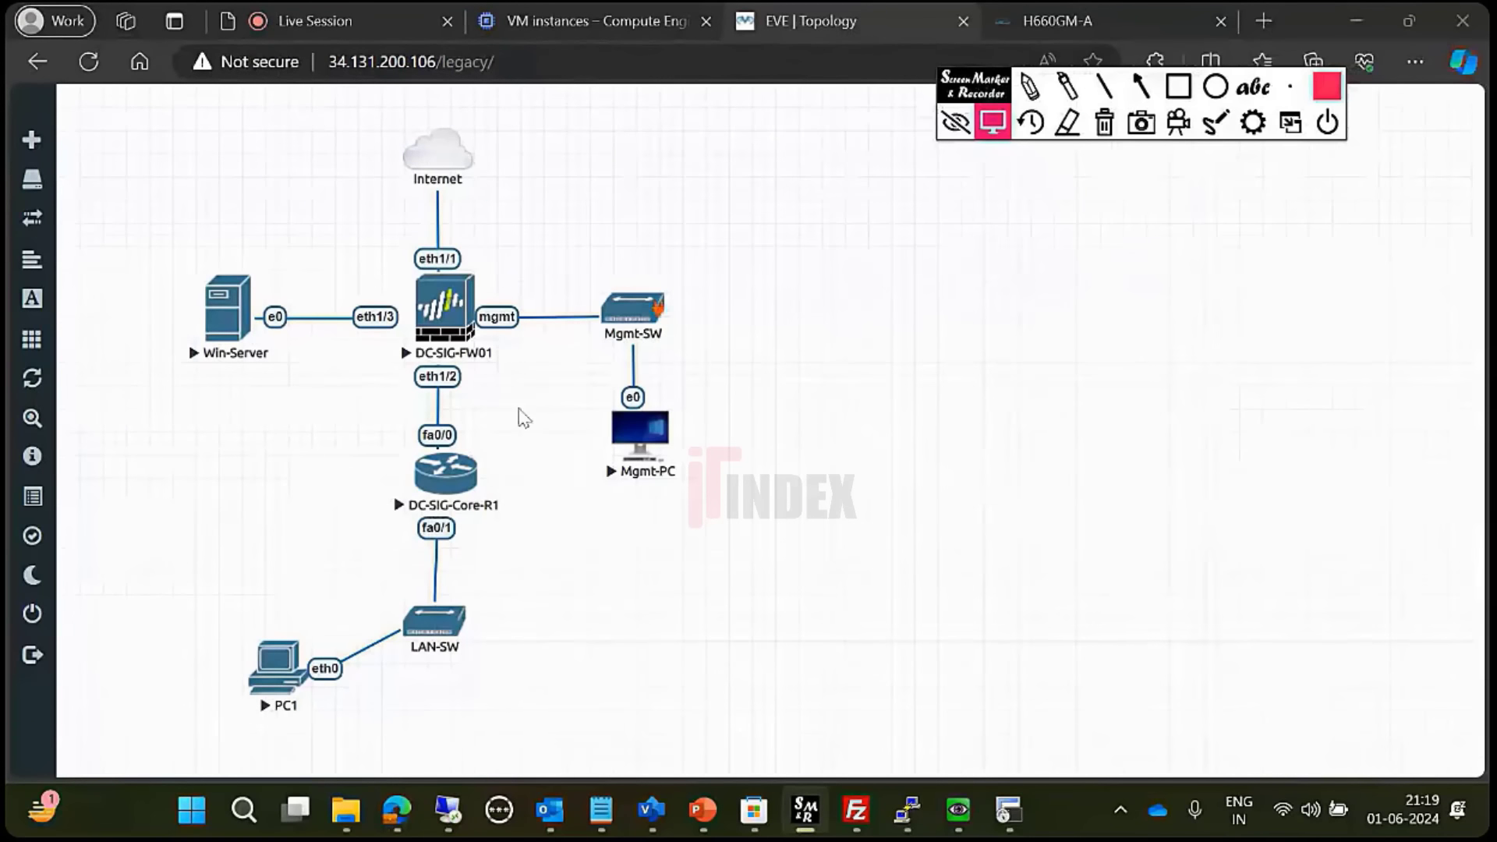
# - Inspect the interzone-default rule's Actions settings and close it without changes
pyautogui.click(441, 818)
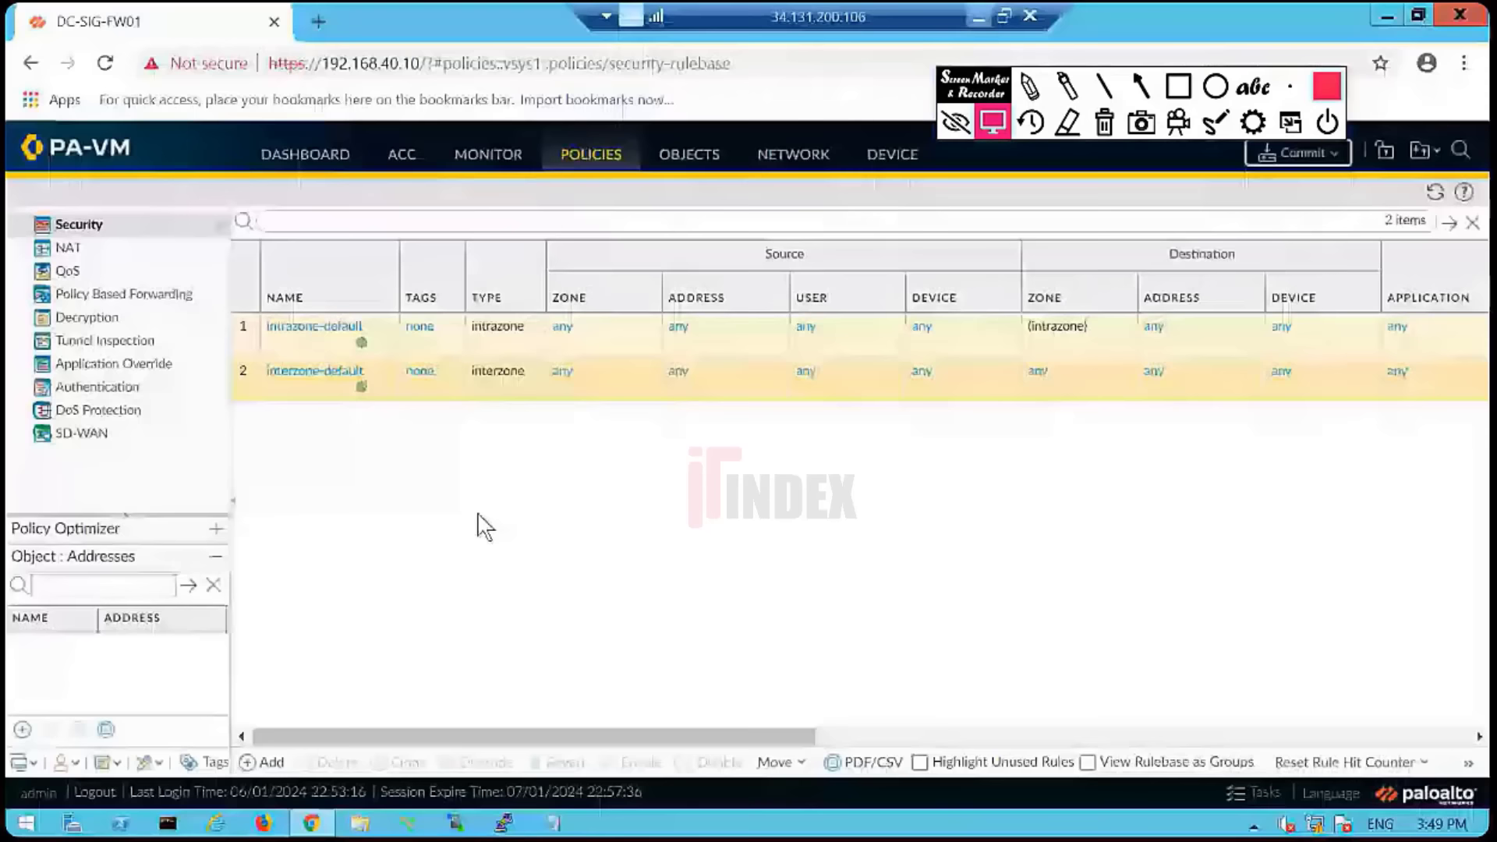
pyautogui.click(303, 404)
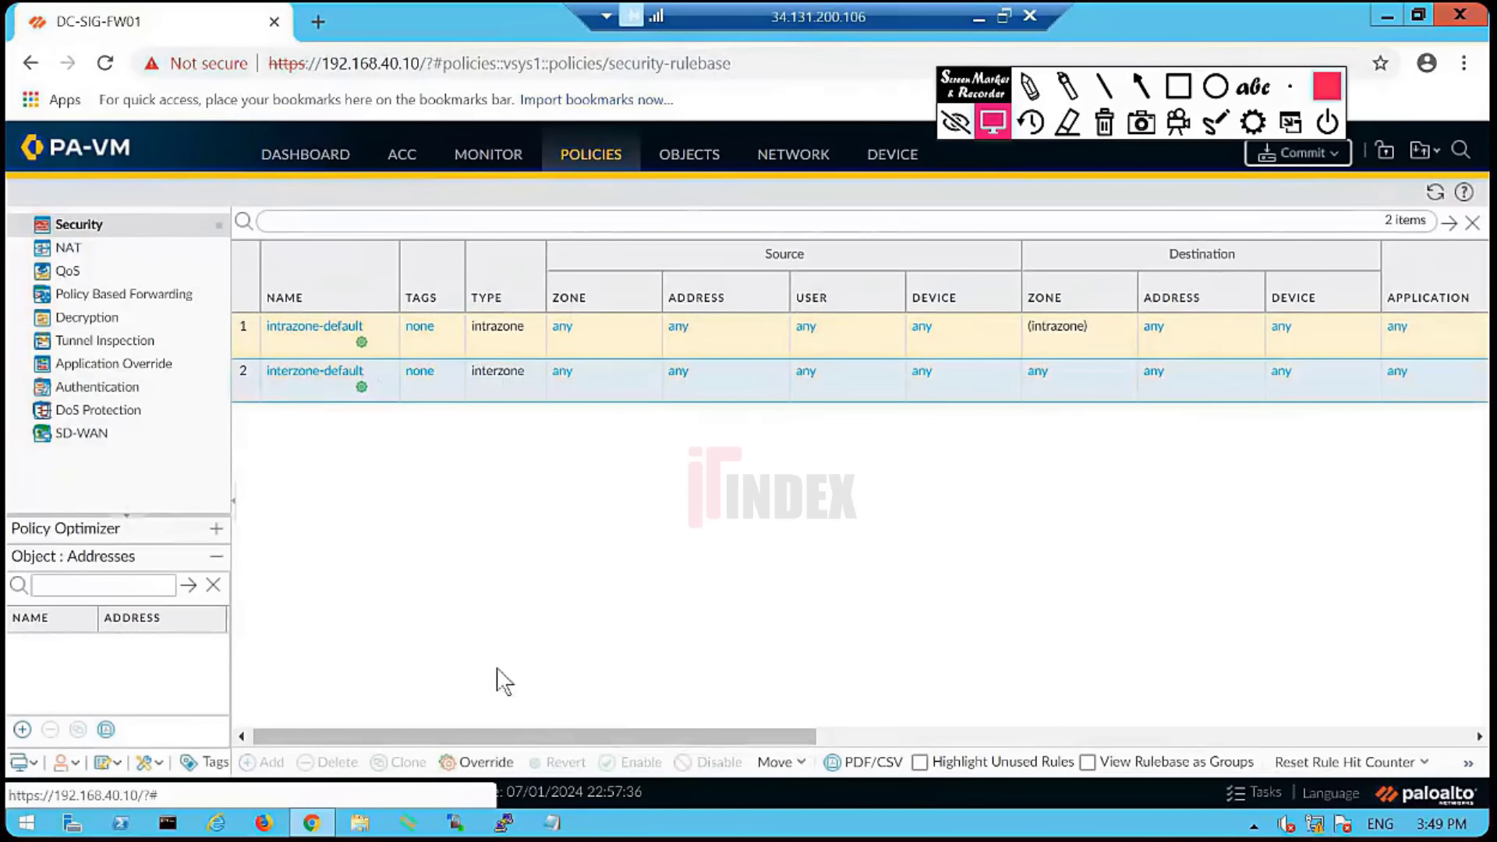
pyautogui.moveTo(569, 735); pyautogui.dragTo(284, 658)
pyautogui.click(309, 381)
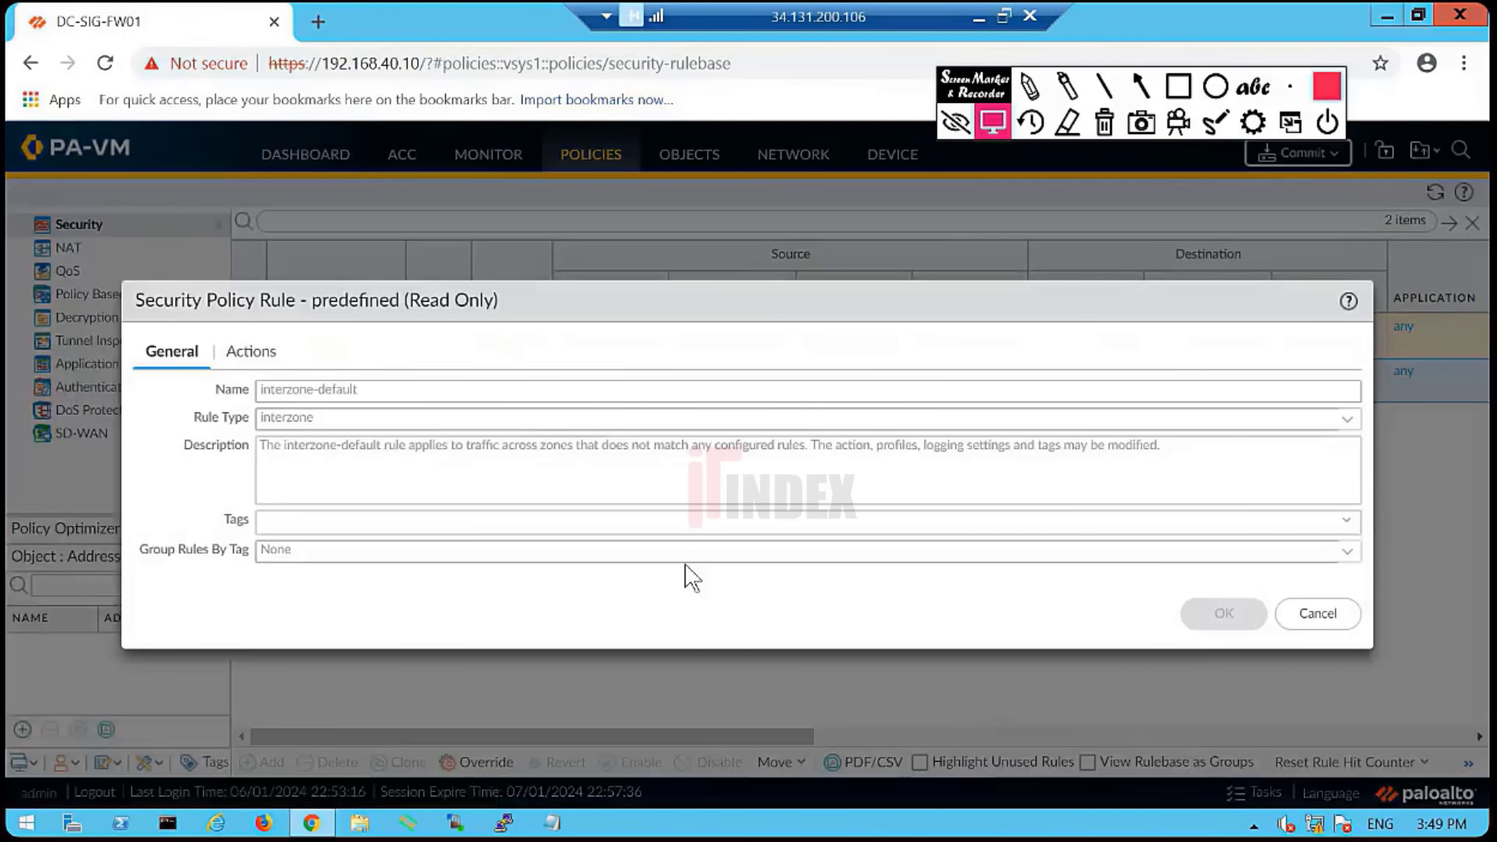
pyautogui.click(250, 351)
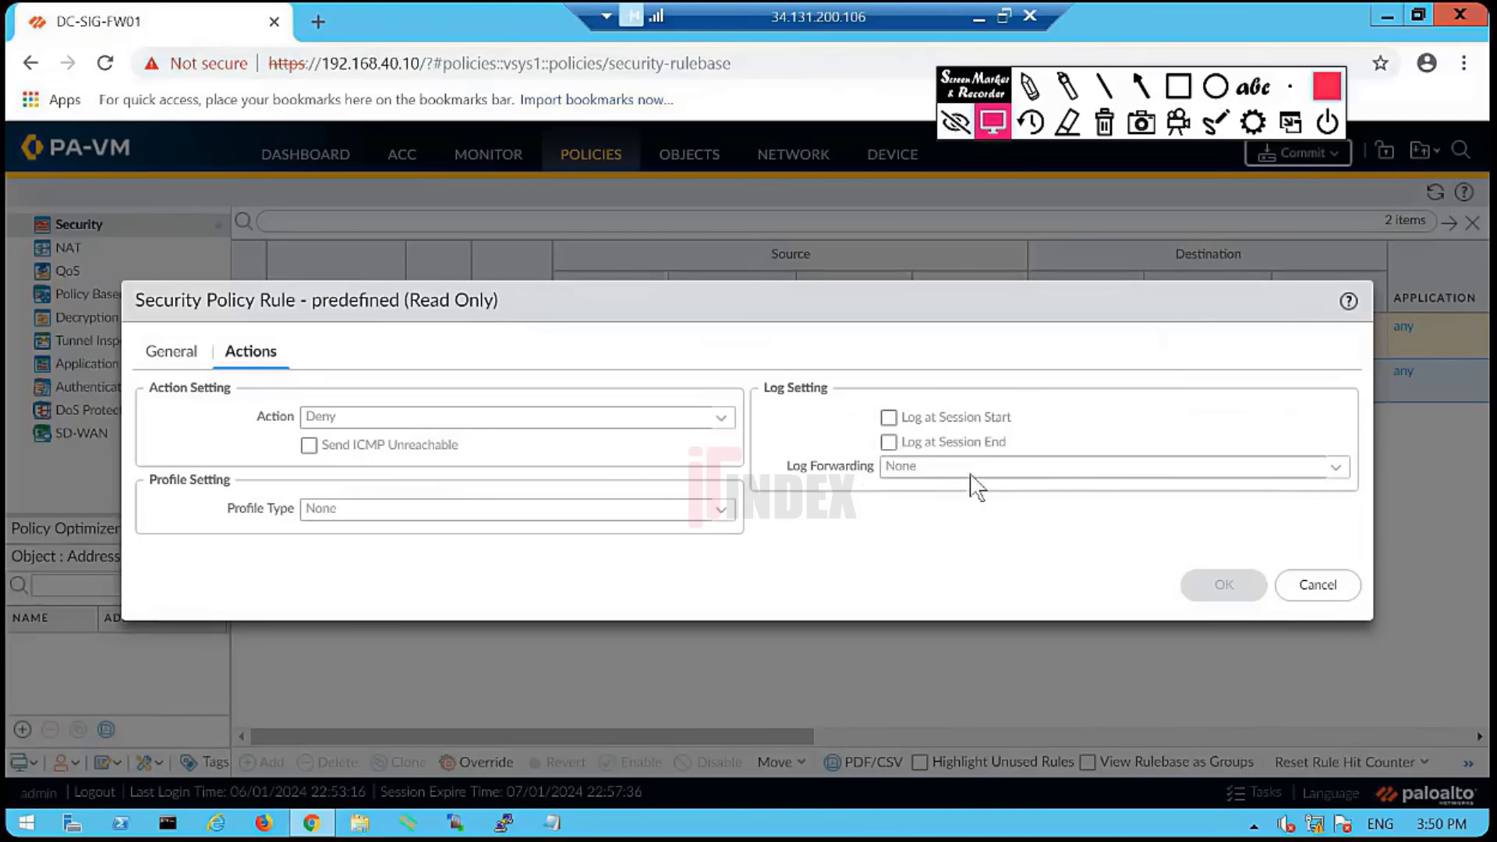
pyautogui.click(1332, 591)
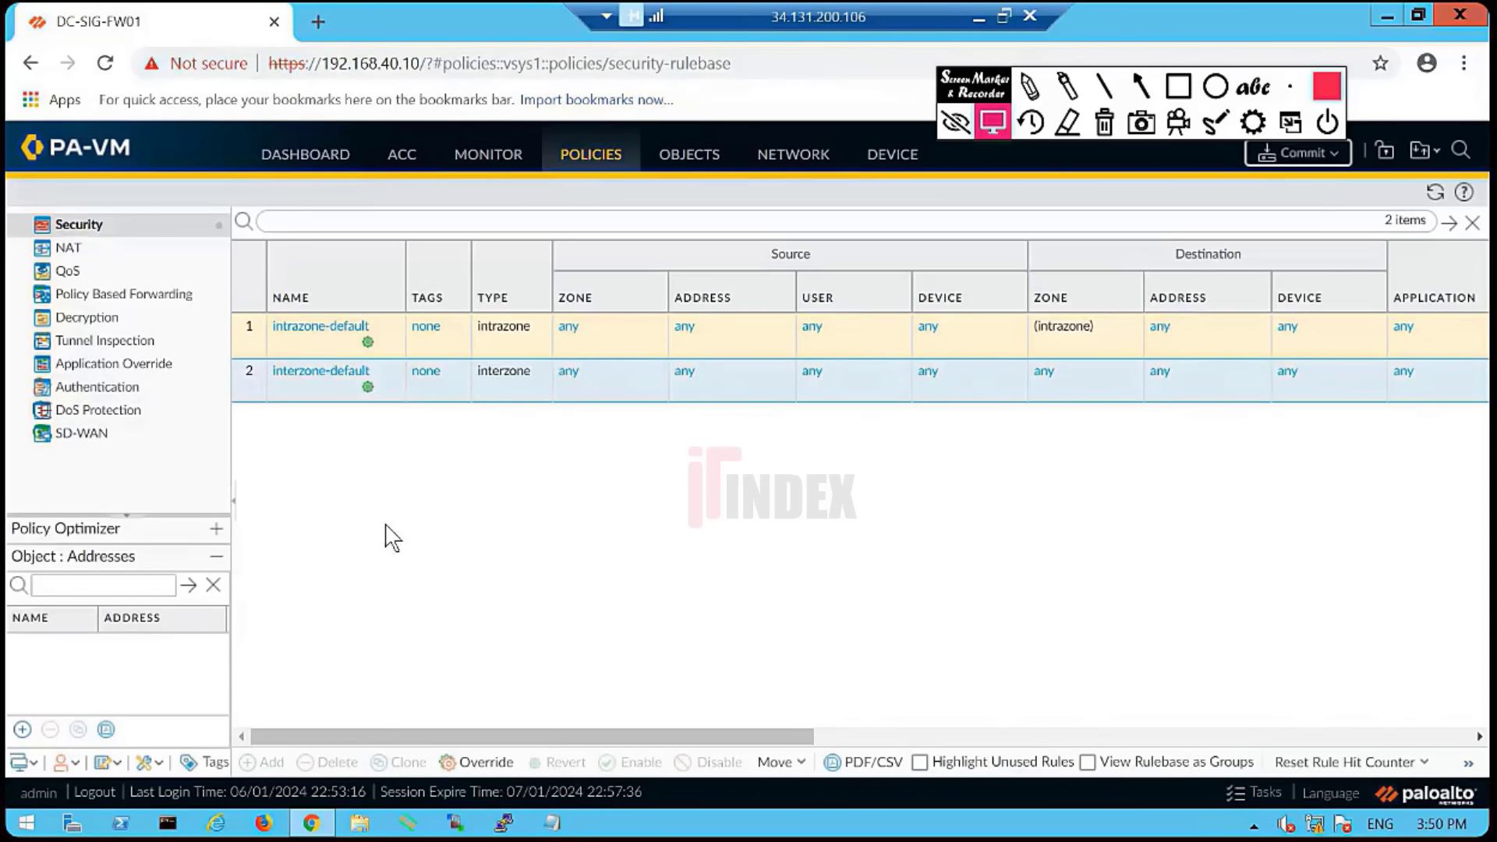
# - Switch to NAT rules and back to Security rules, dismissing the operation failed error
pyautogui.click(104, 263)
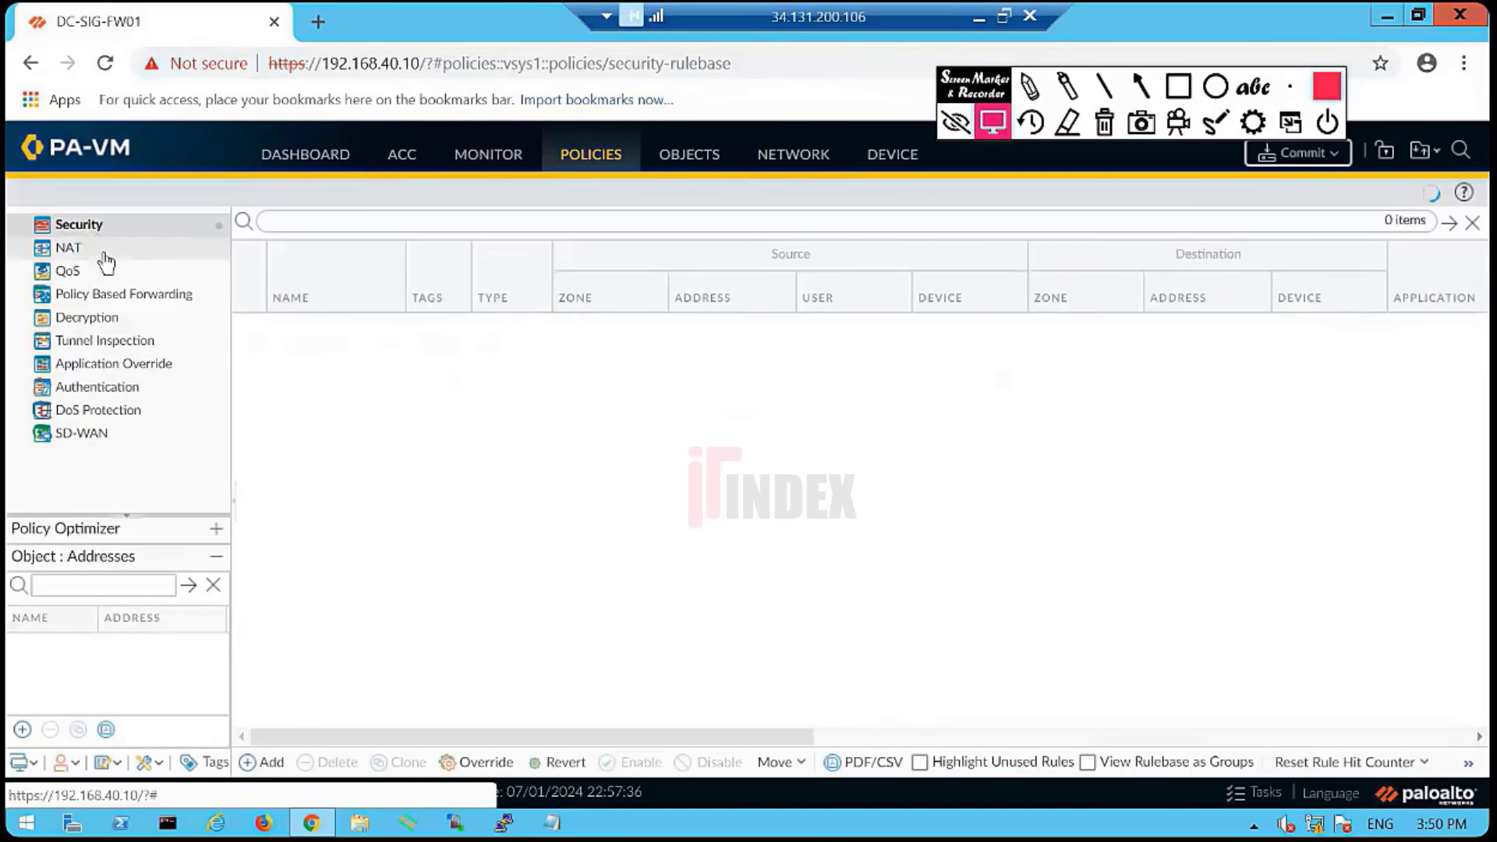
pyautogui.click(107, 228)
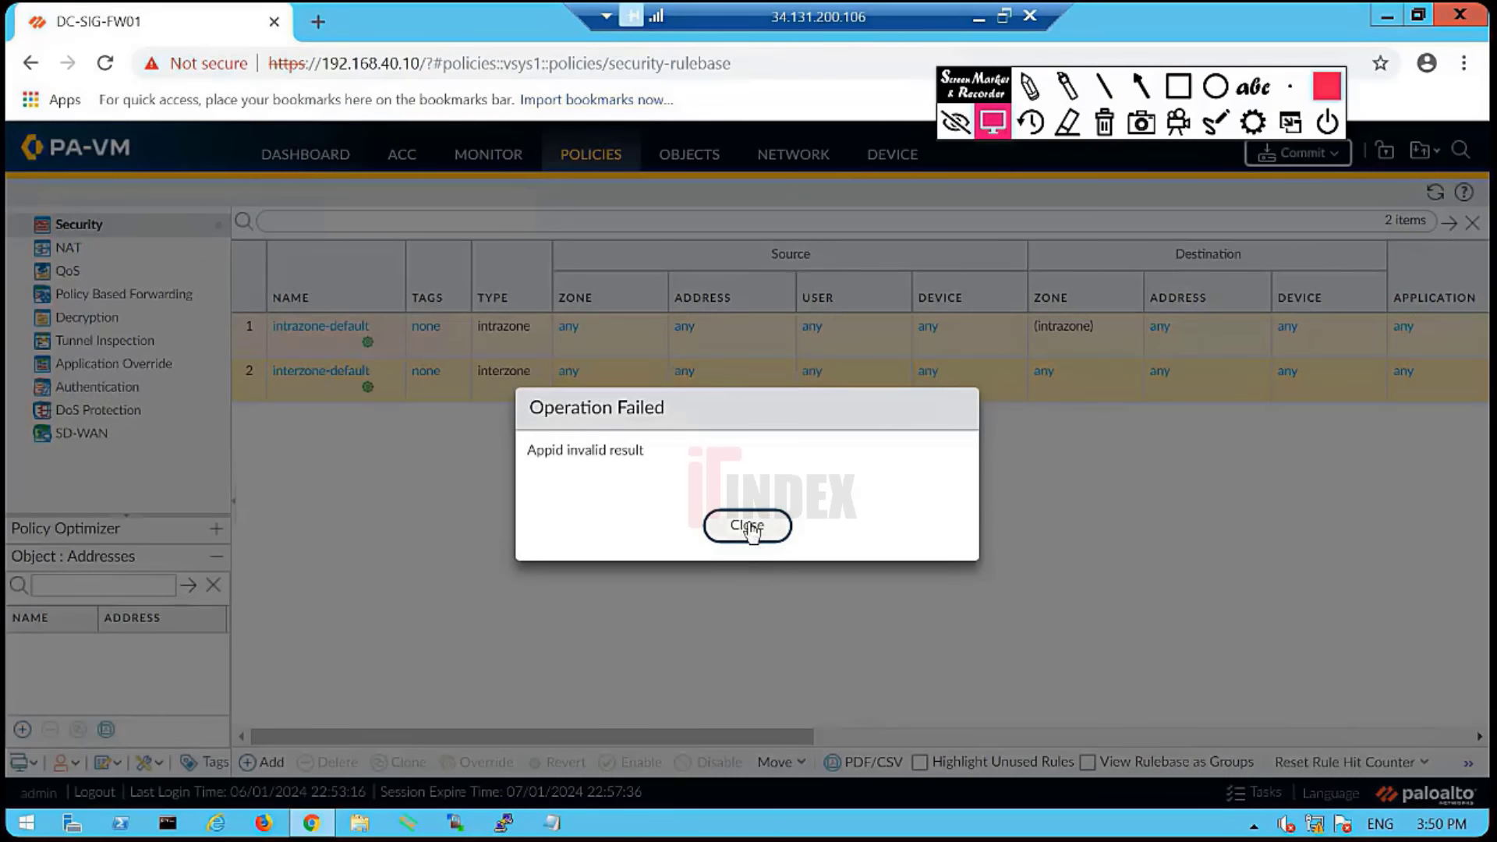
pyautogui.click(747, 527)
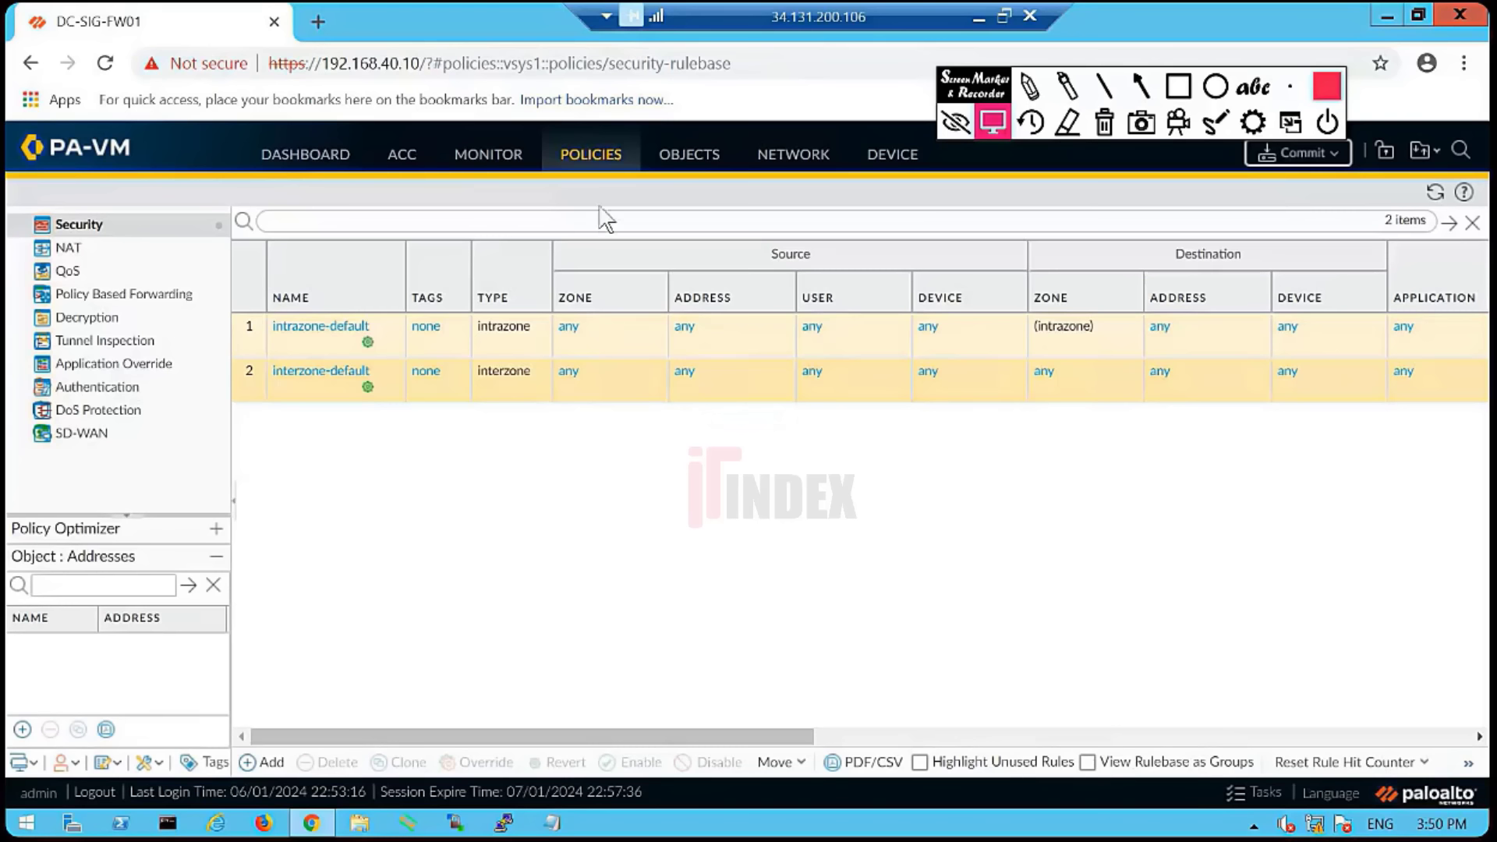
# - Go to Network Profiles > Zone Protection in the Network section
pyautogui.click(794, 165)
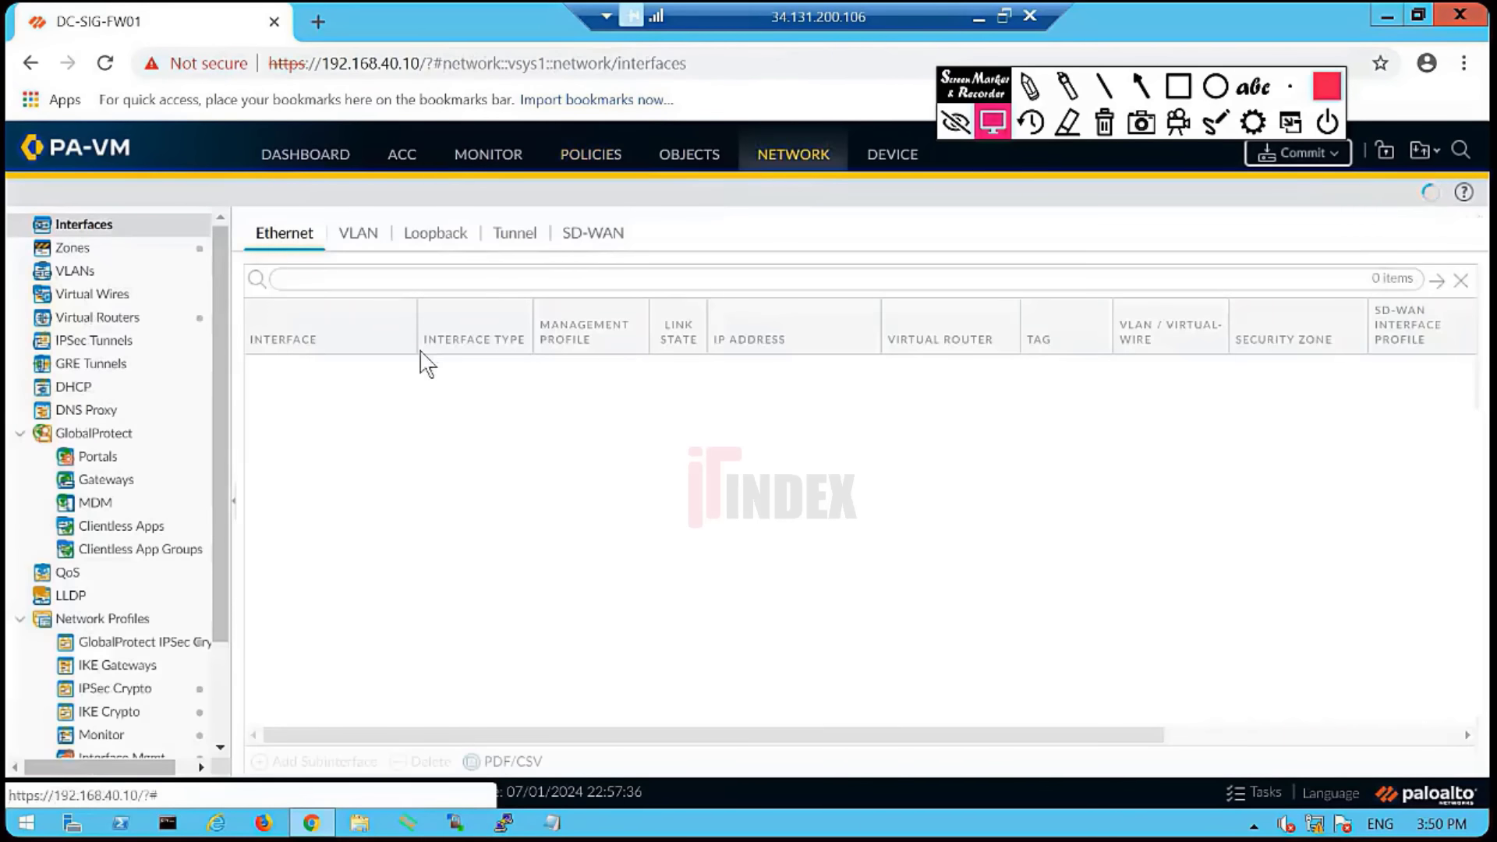
pyautogui.scroll(-3, 184, 592)
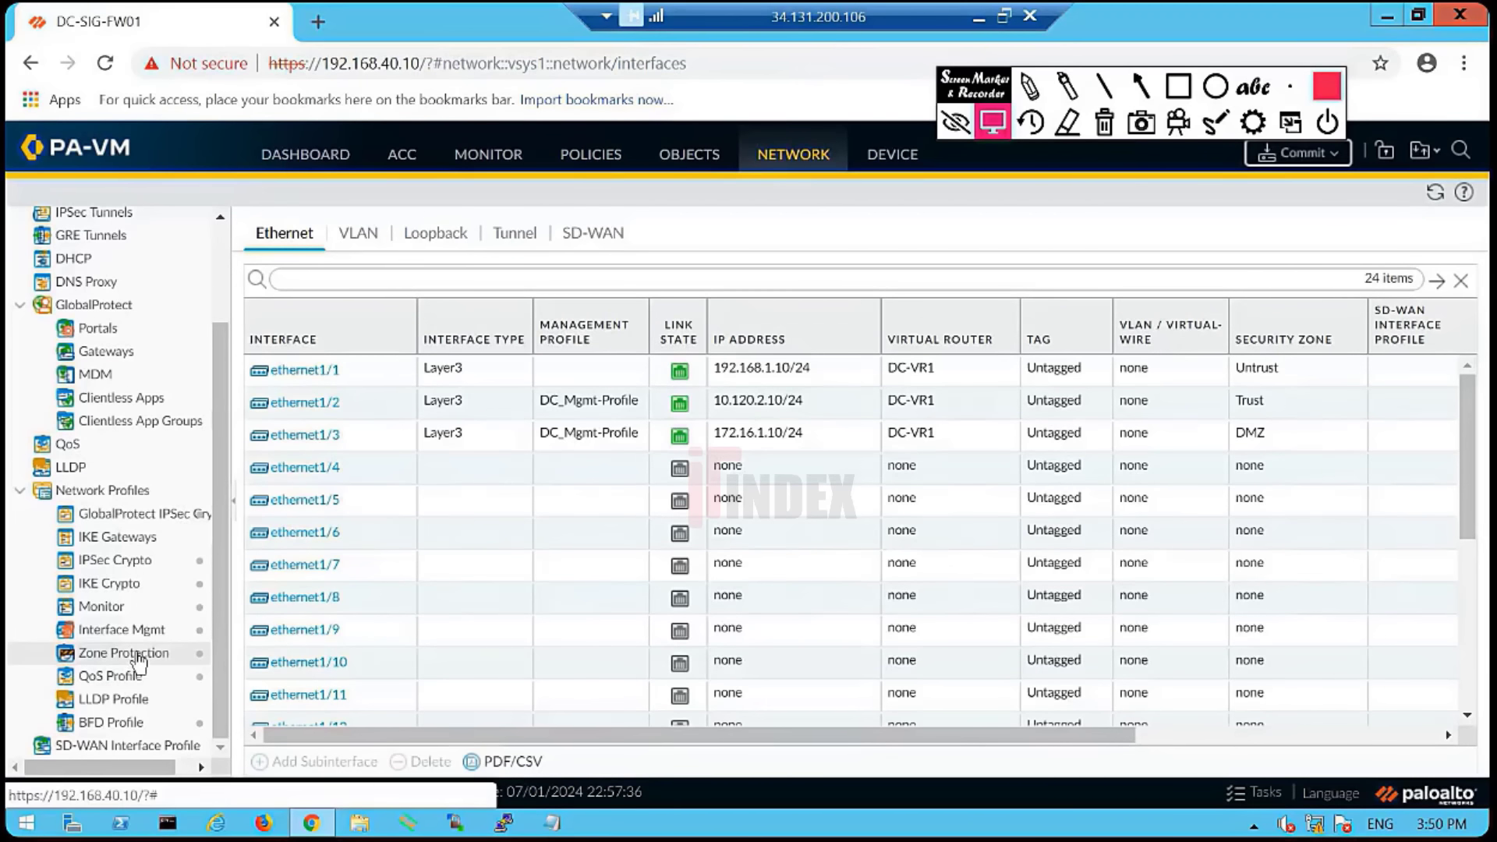
pyautogui.click(138, 662)
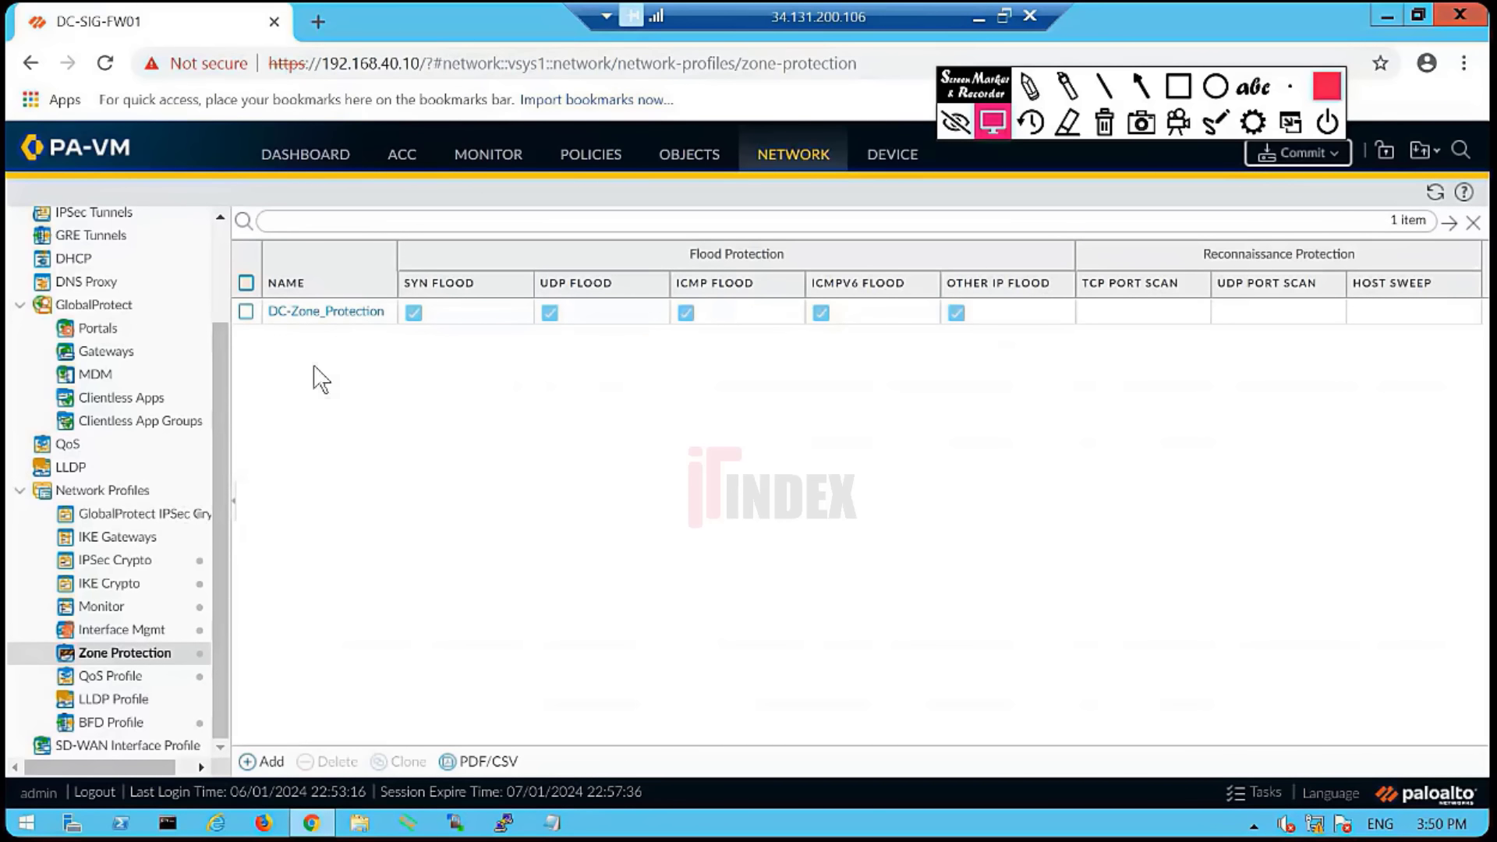
# - Review DC-Zone_Protection's SYN (10000), UDP and ICMPv6 flood alarm rates, then cancel without saving
pyautogui.click(327, 314)
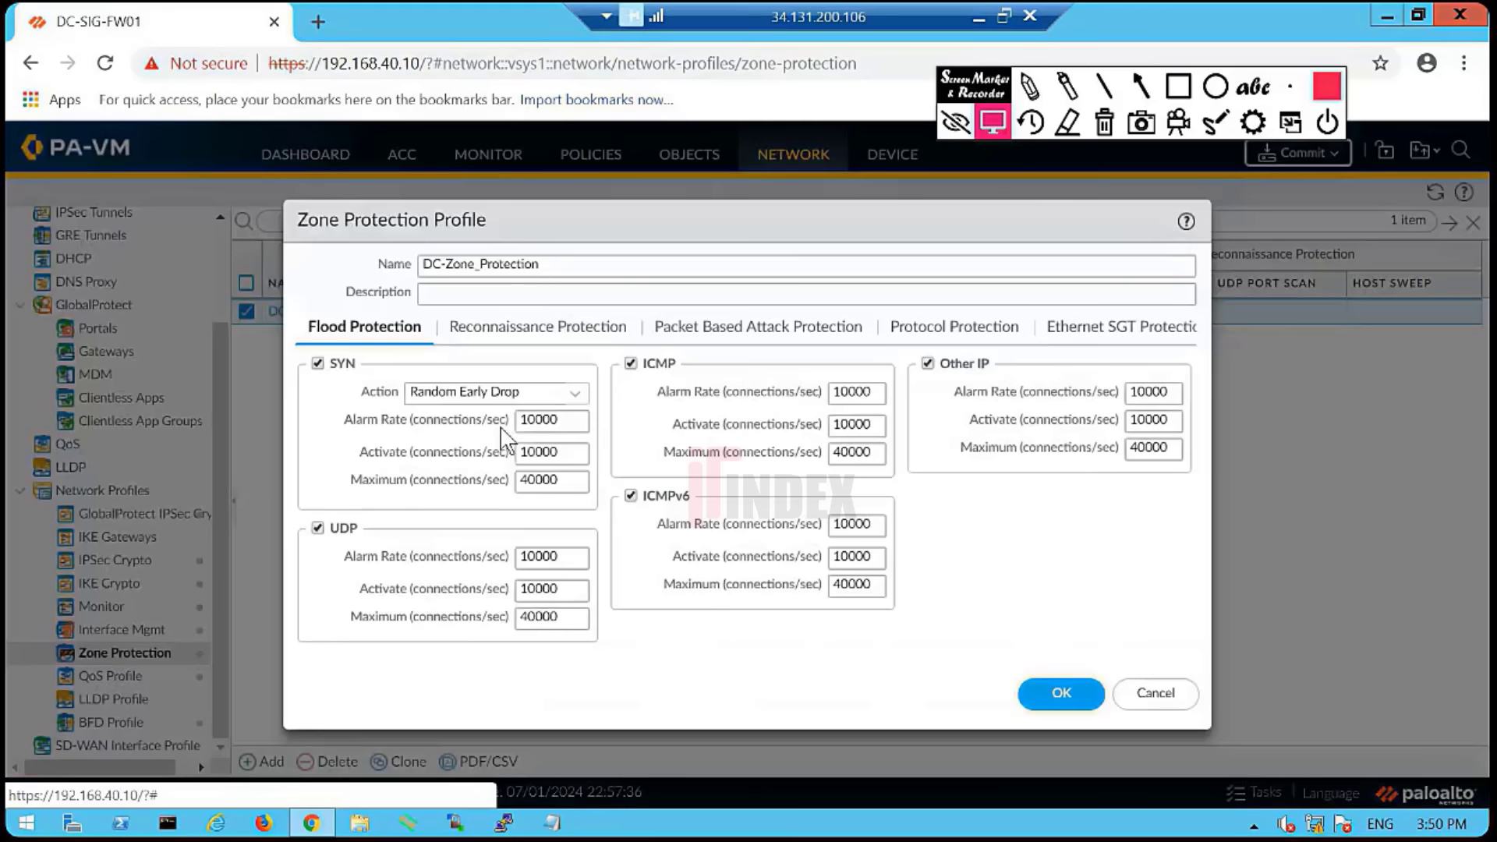
pyautogui.doubleClick(566, 426)
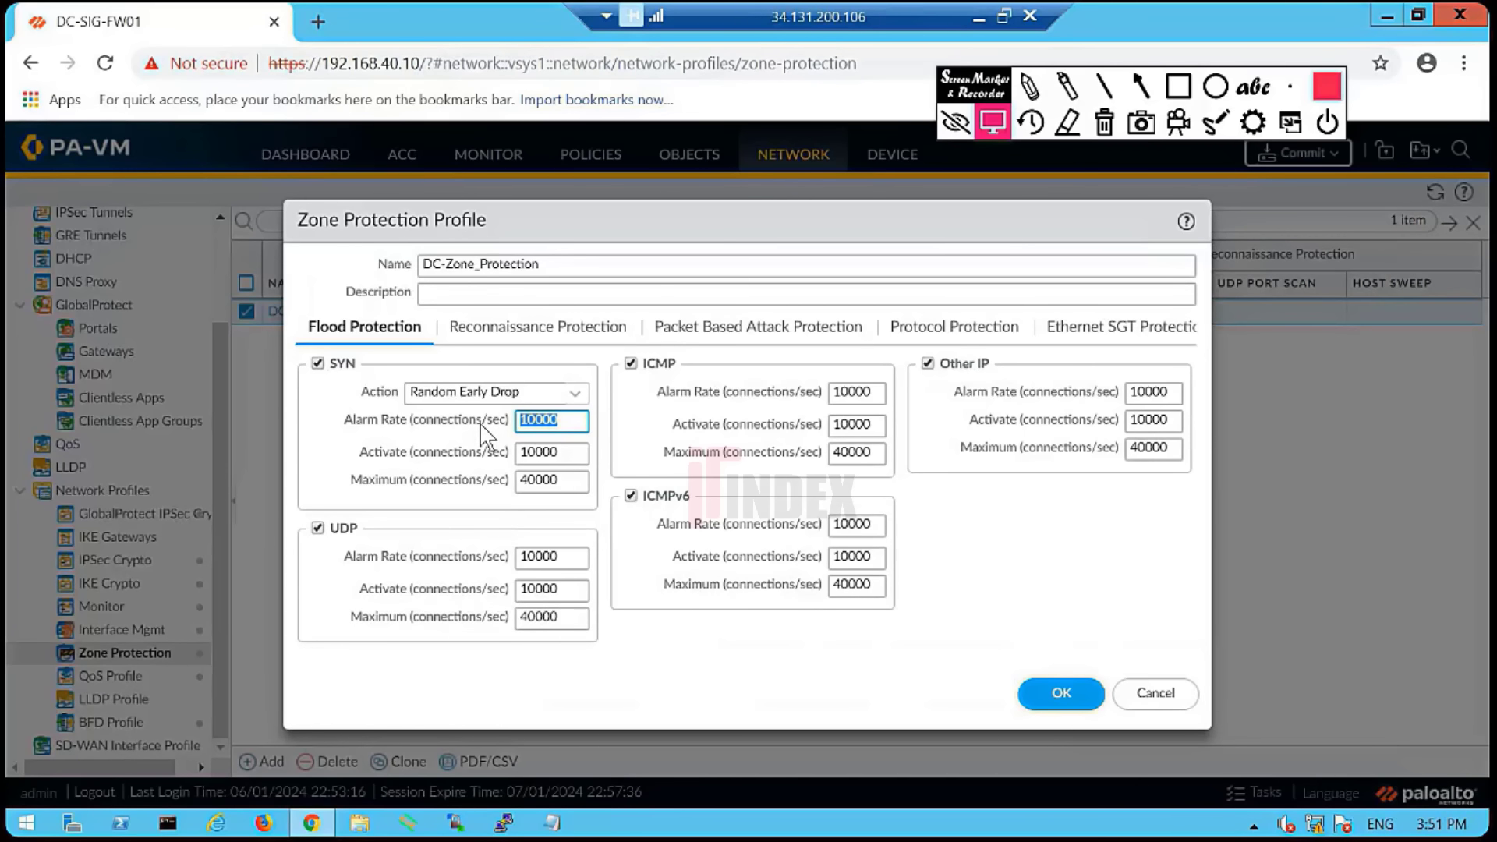
pyautogui.doubleClick(568, 557)
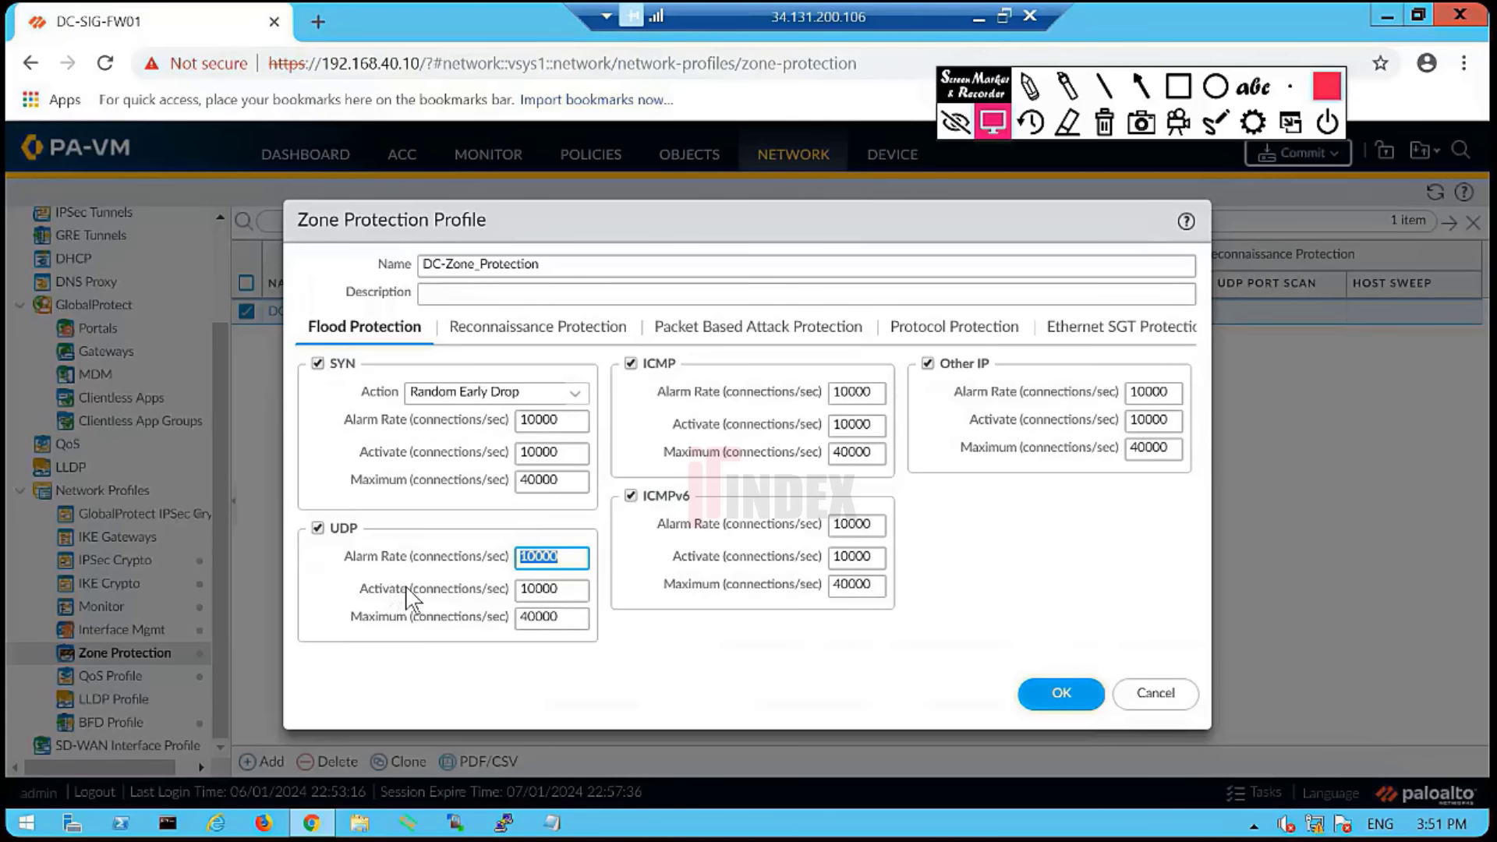
pyautogui.doubleClick(879, 528)
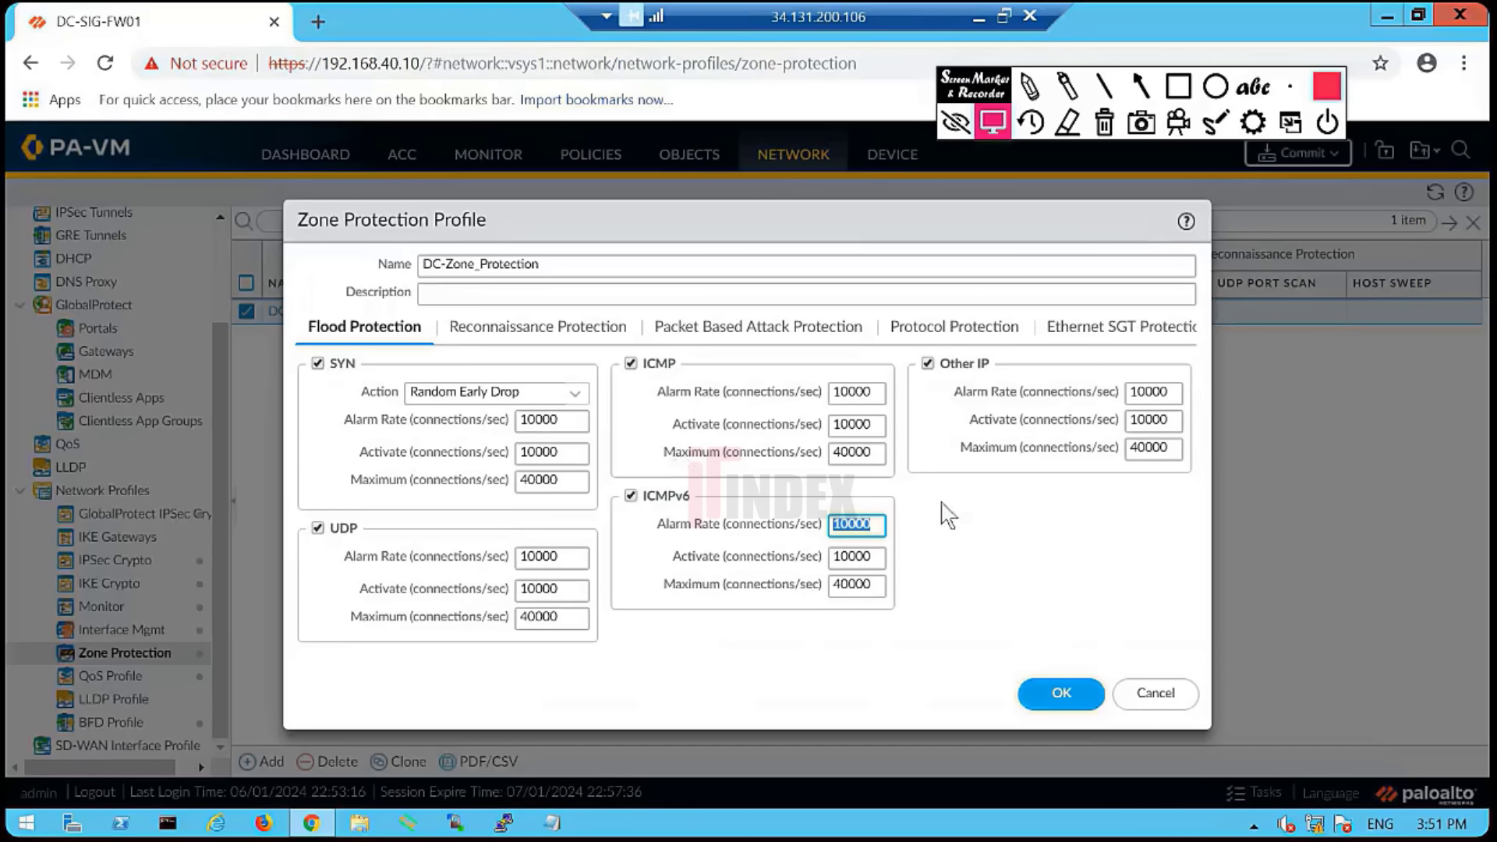
pyautogui.click(1156, 698)
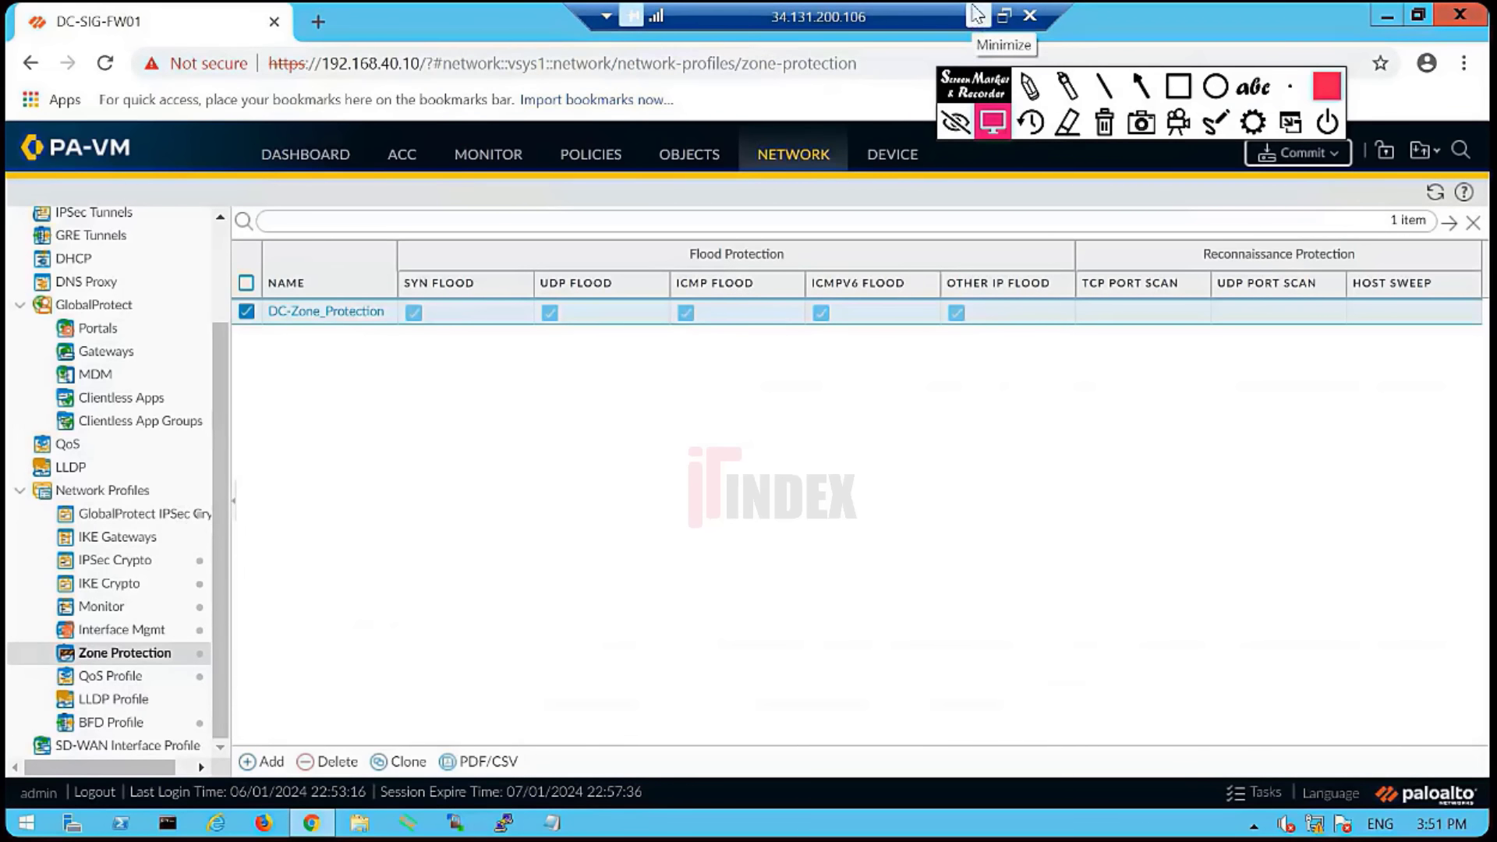
# - Return to the firewall session, dismiss the Appid invalid result error on Policies, and open Objects
pyautogui.click(978, 14)
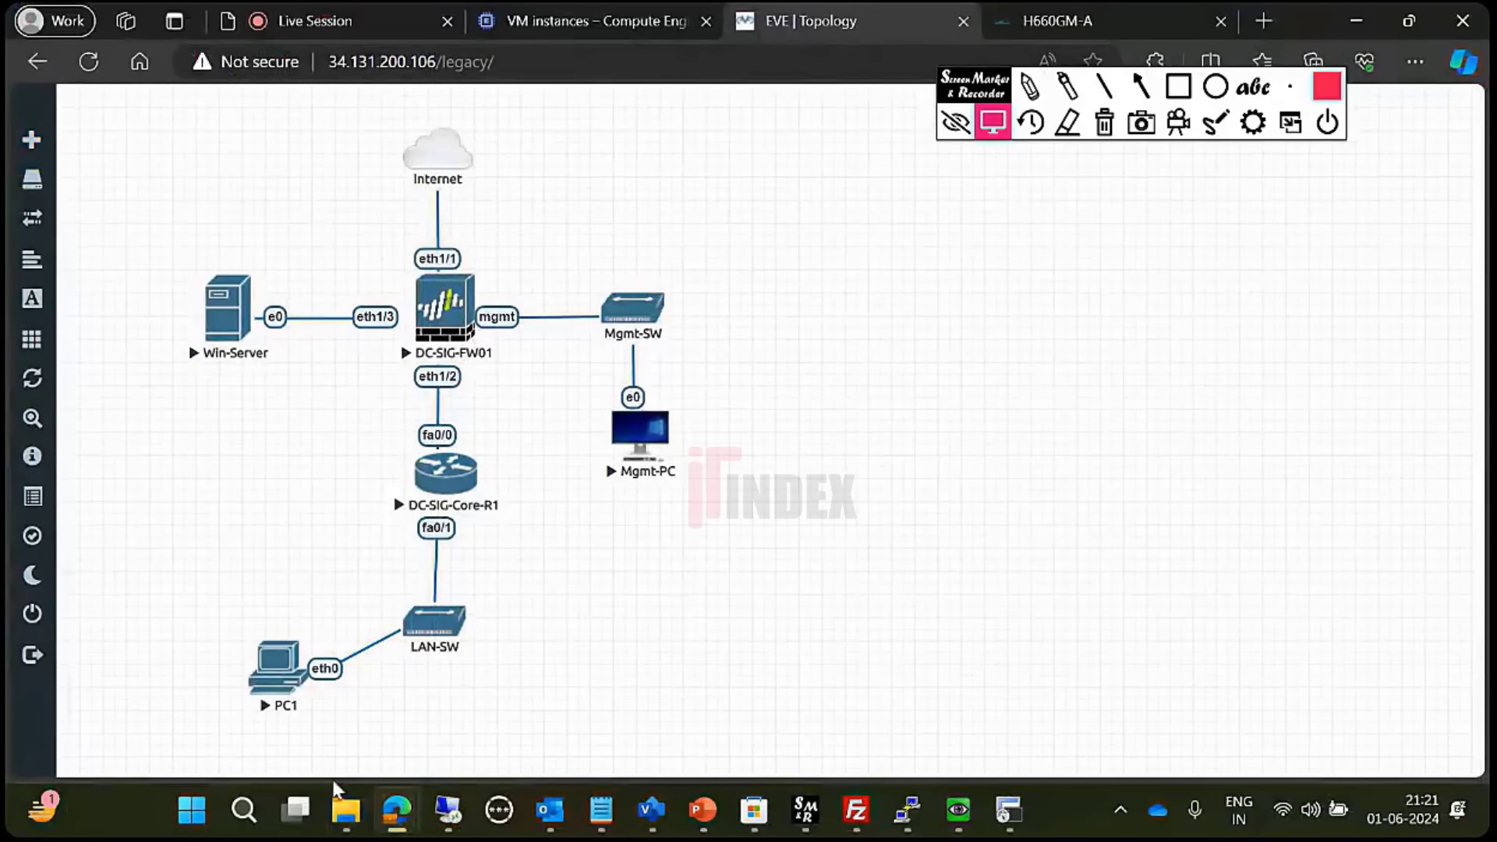
pyautogui.click(447, 810)
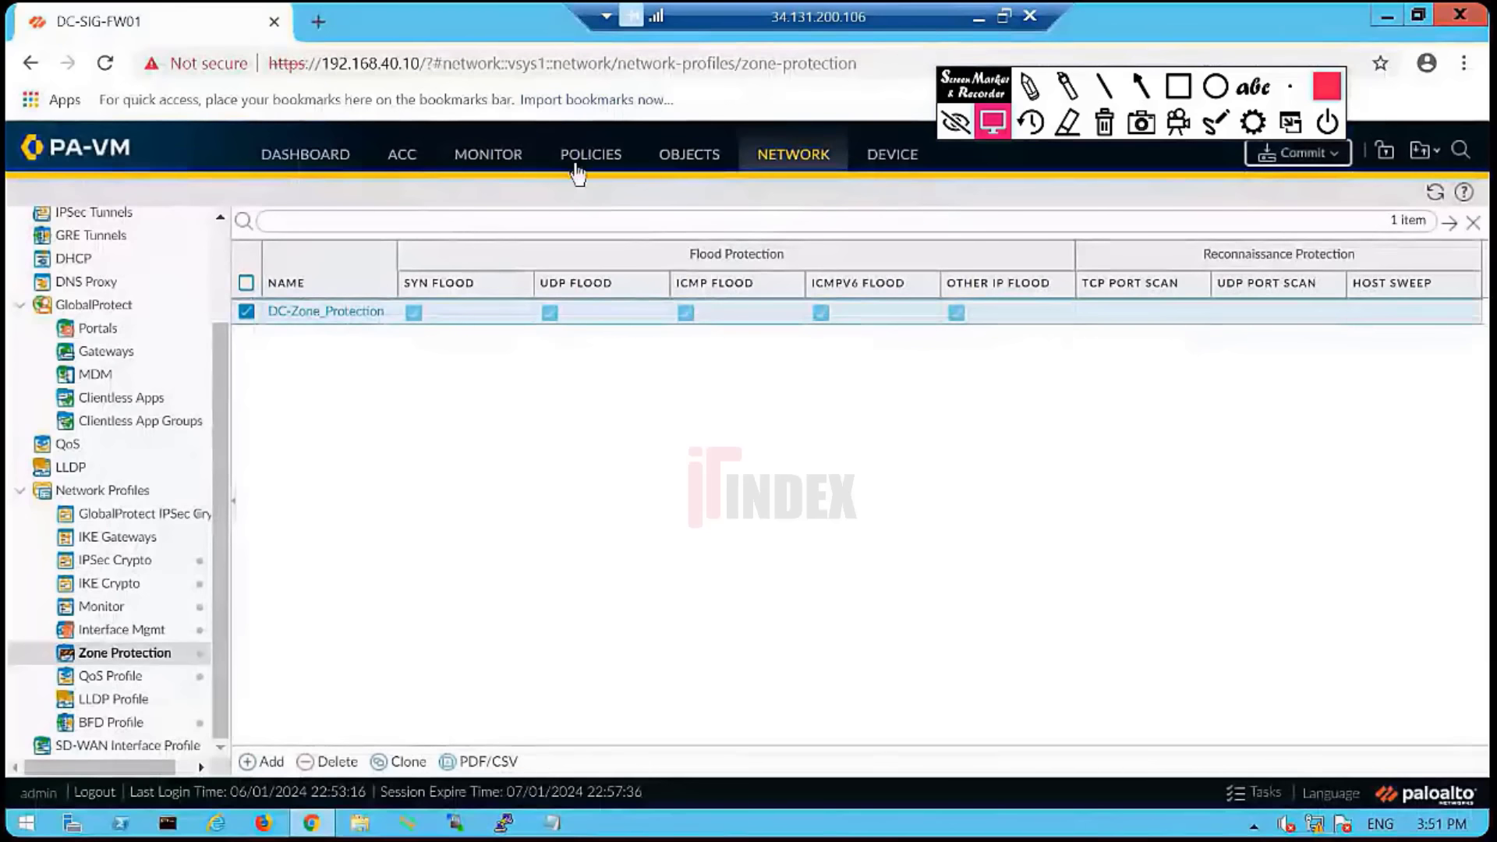
pyautogui.click(592, 156)
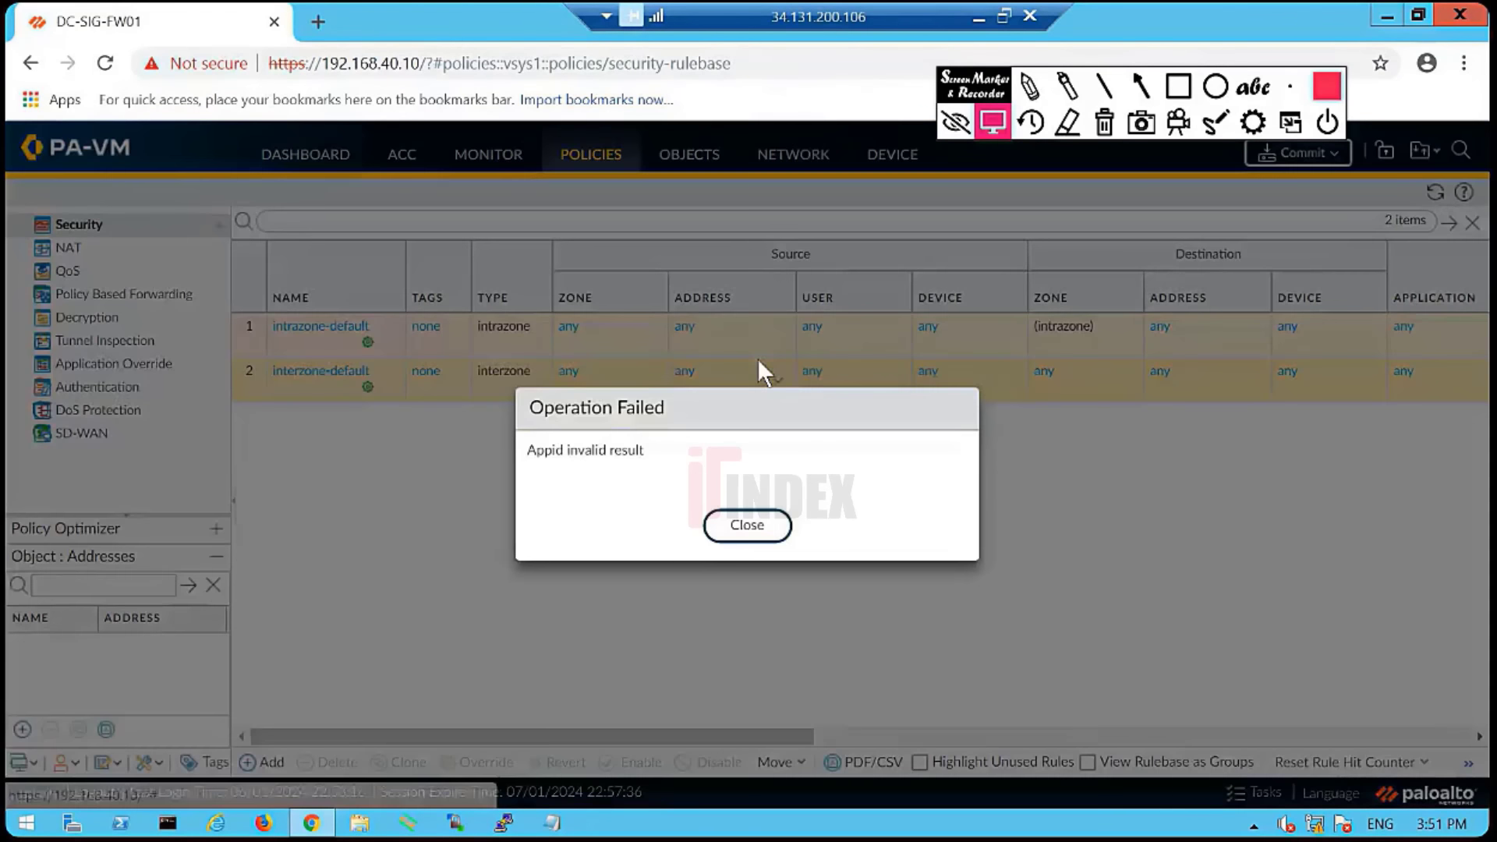
pyautogui.click(764, 526)
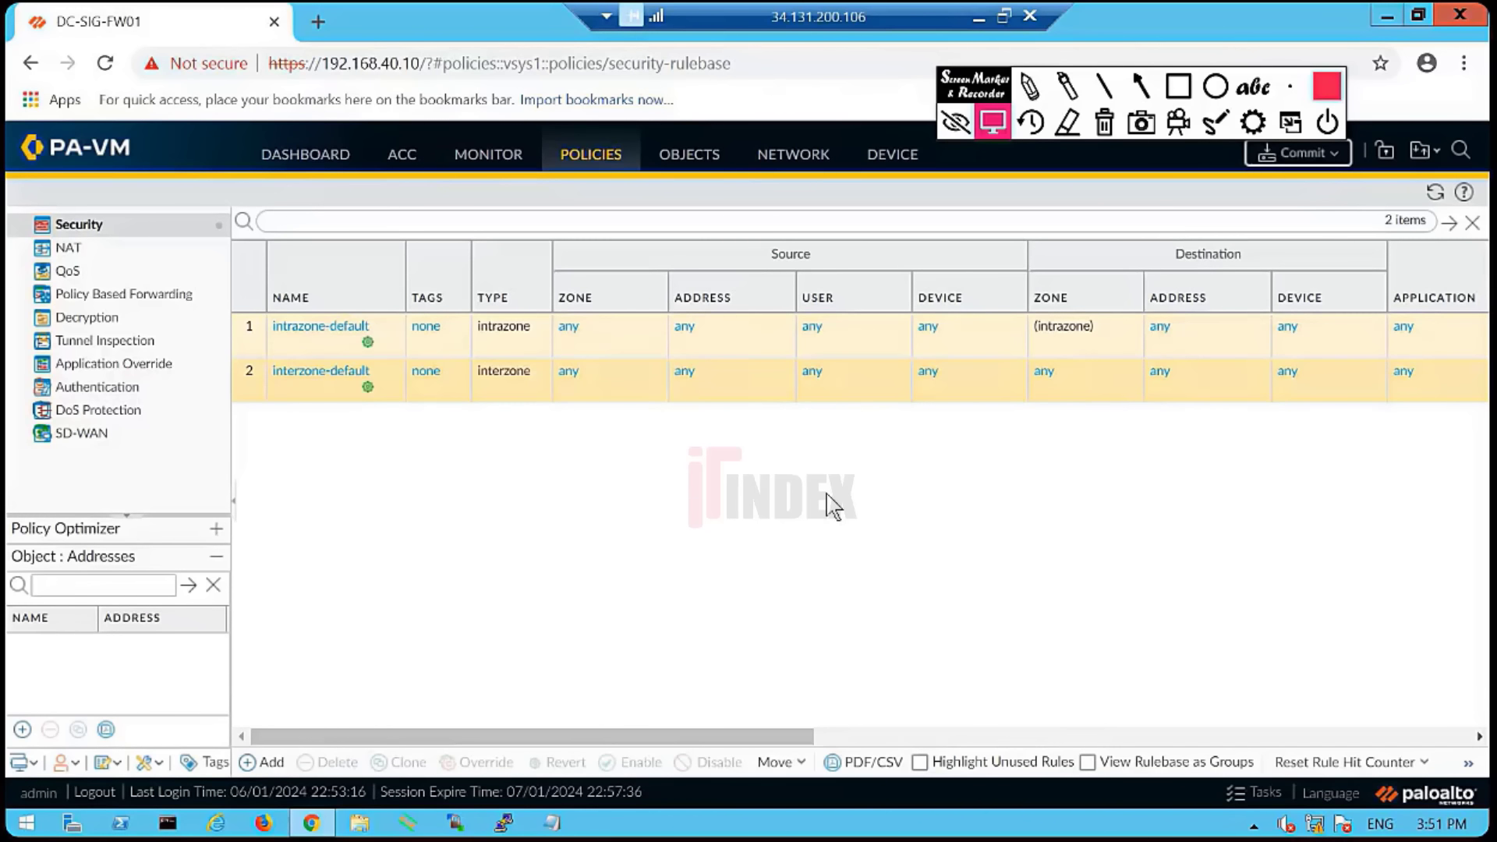
pyautogui.click(691, 164)
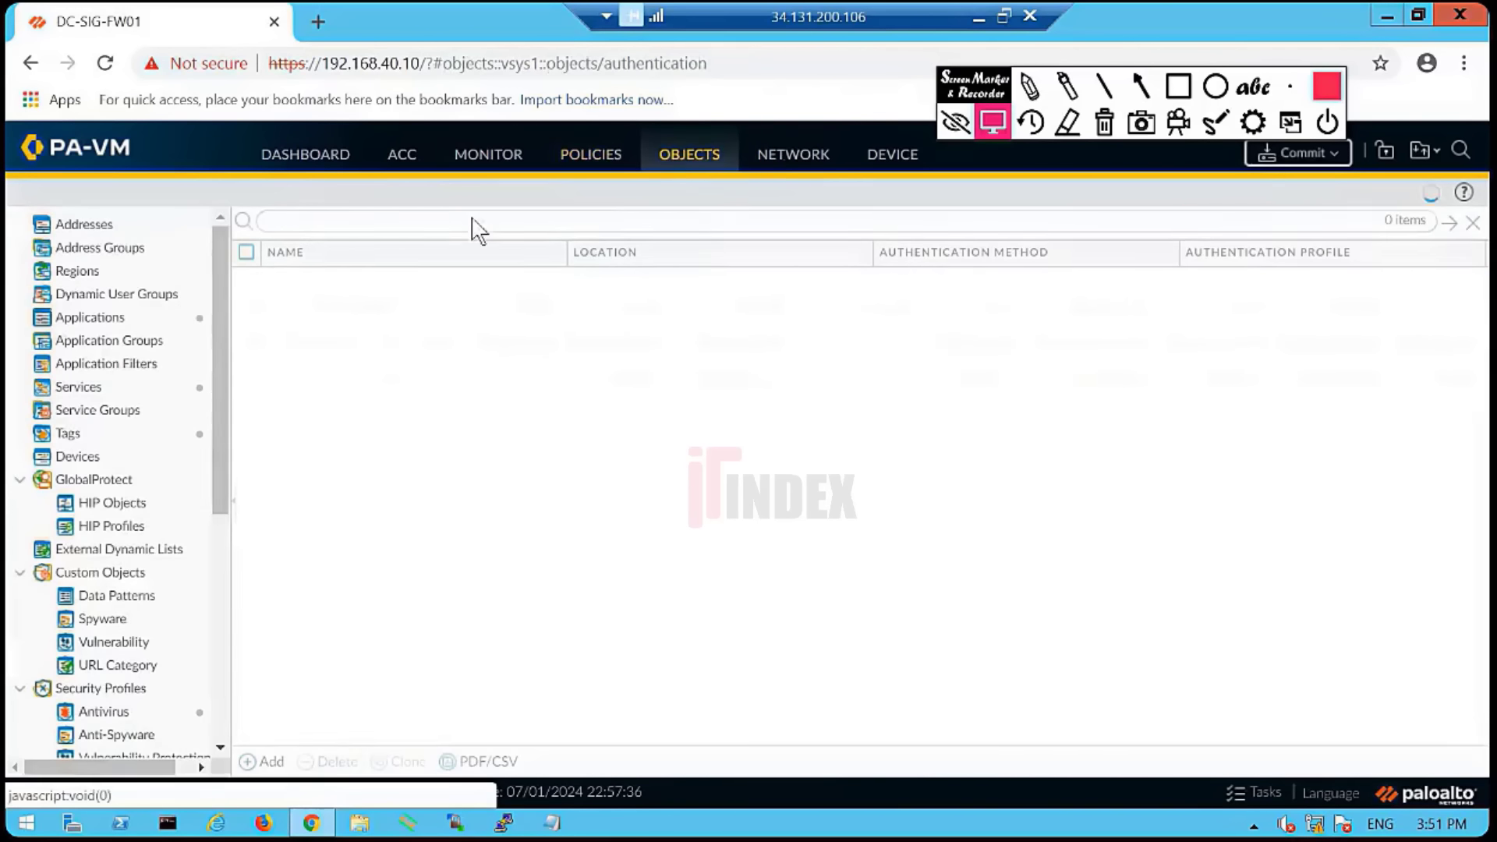
# - Review the DMZ, Trust and Untrust zones under Network > Zones, then return to Policies > Security
pyautogui.click(777, 160)
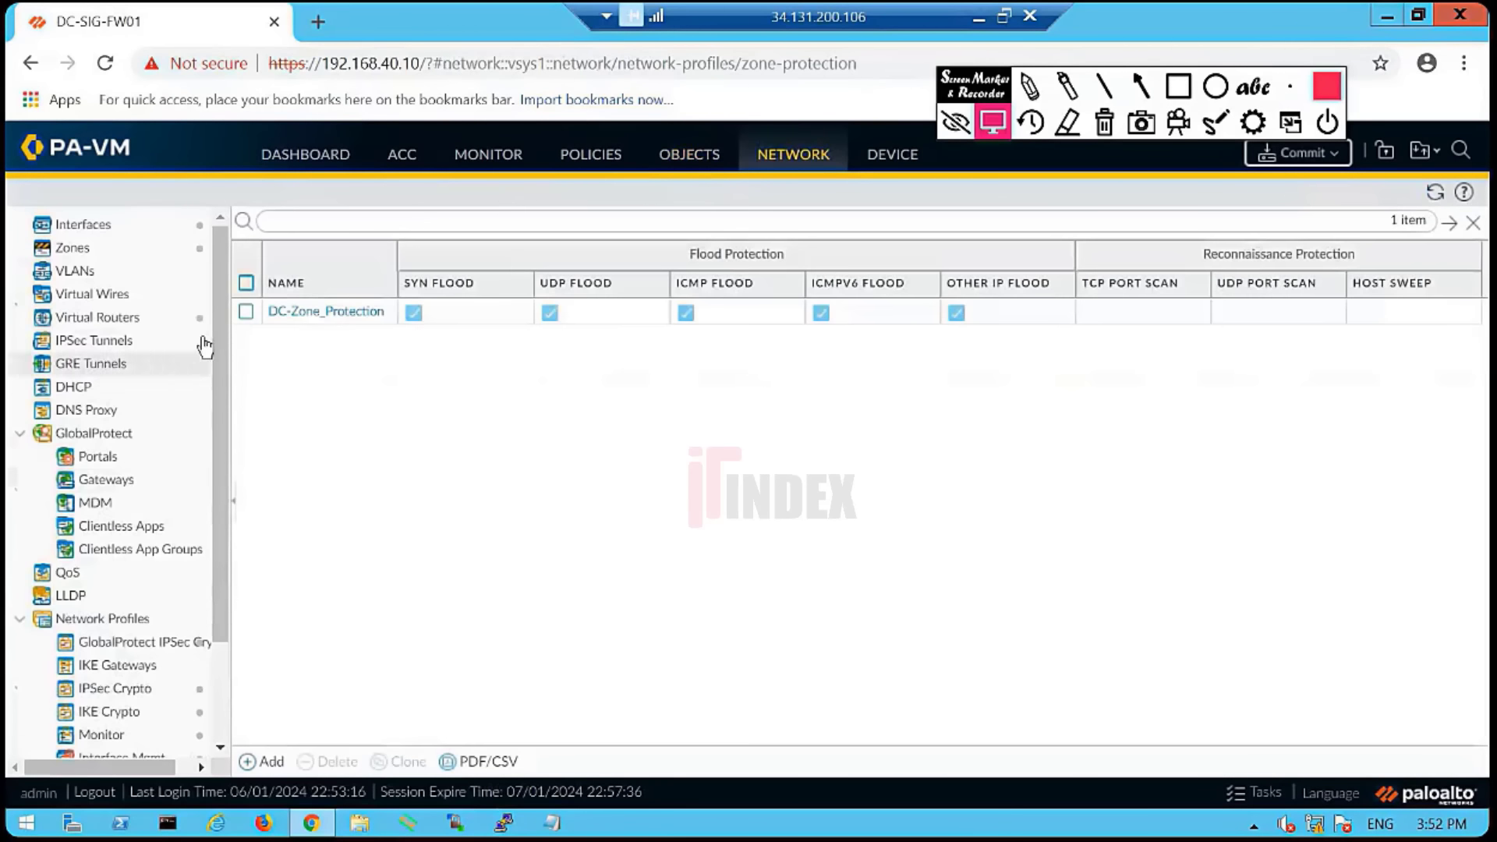
pyautogui.click(681, 175)
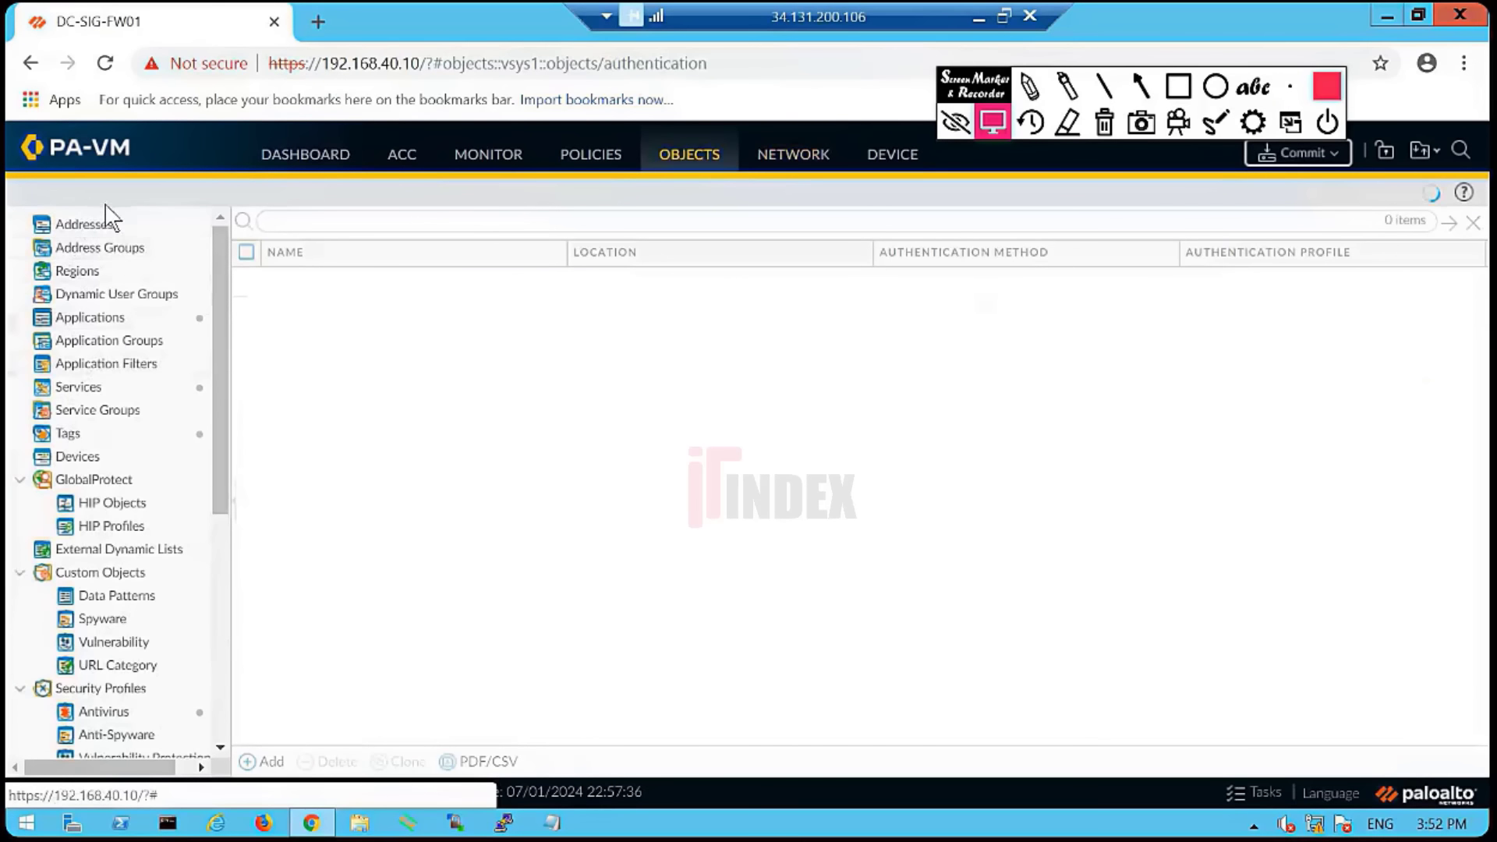
pyautogui.click(792, 172)
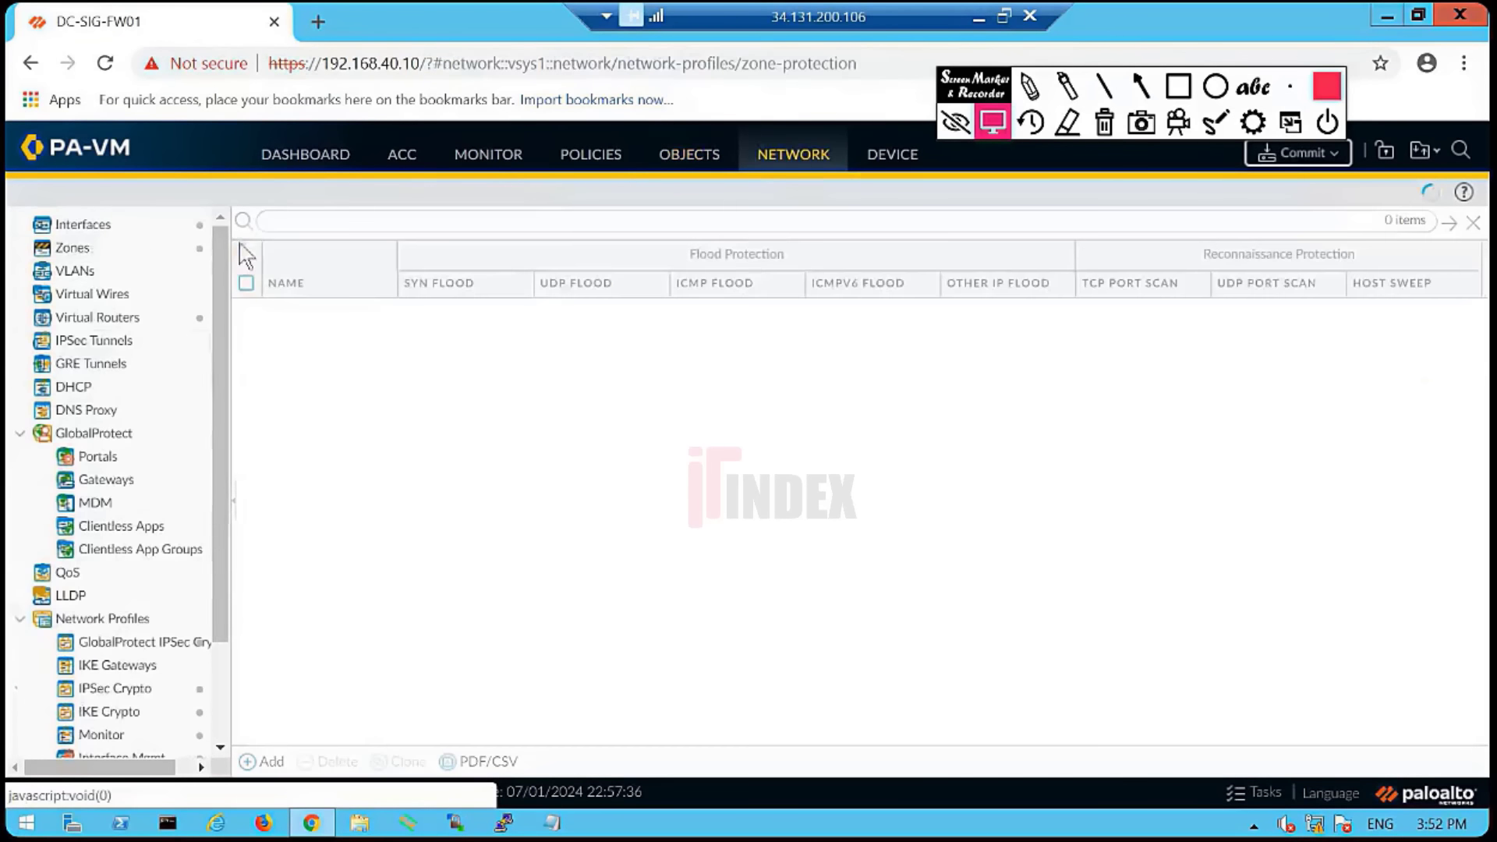
pyautogui.click(90, 251)
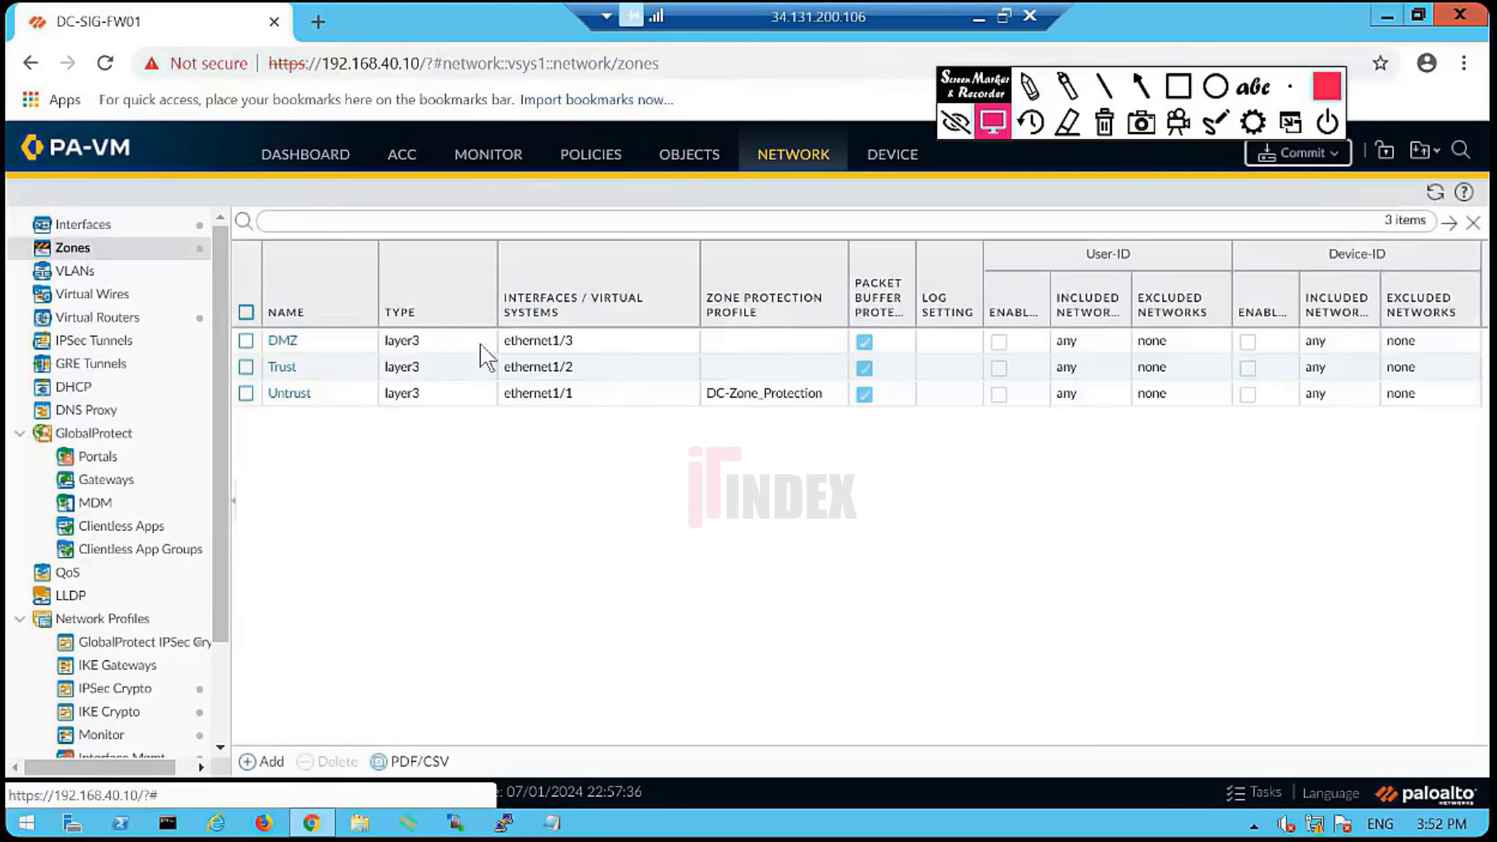
pyautogui.click(580, 345)
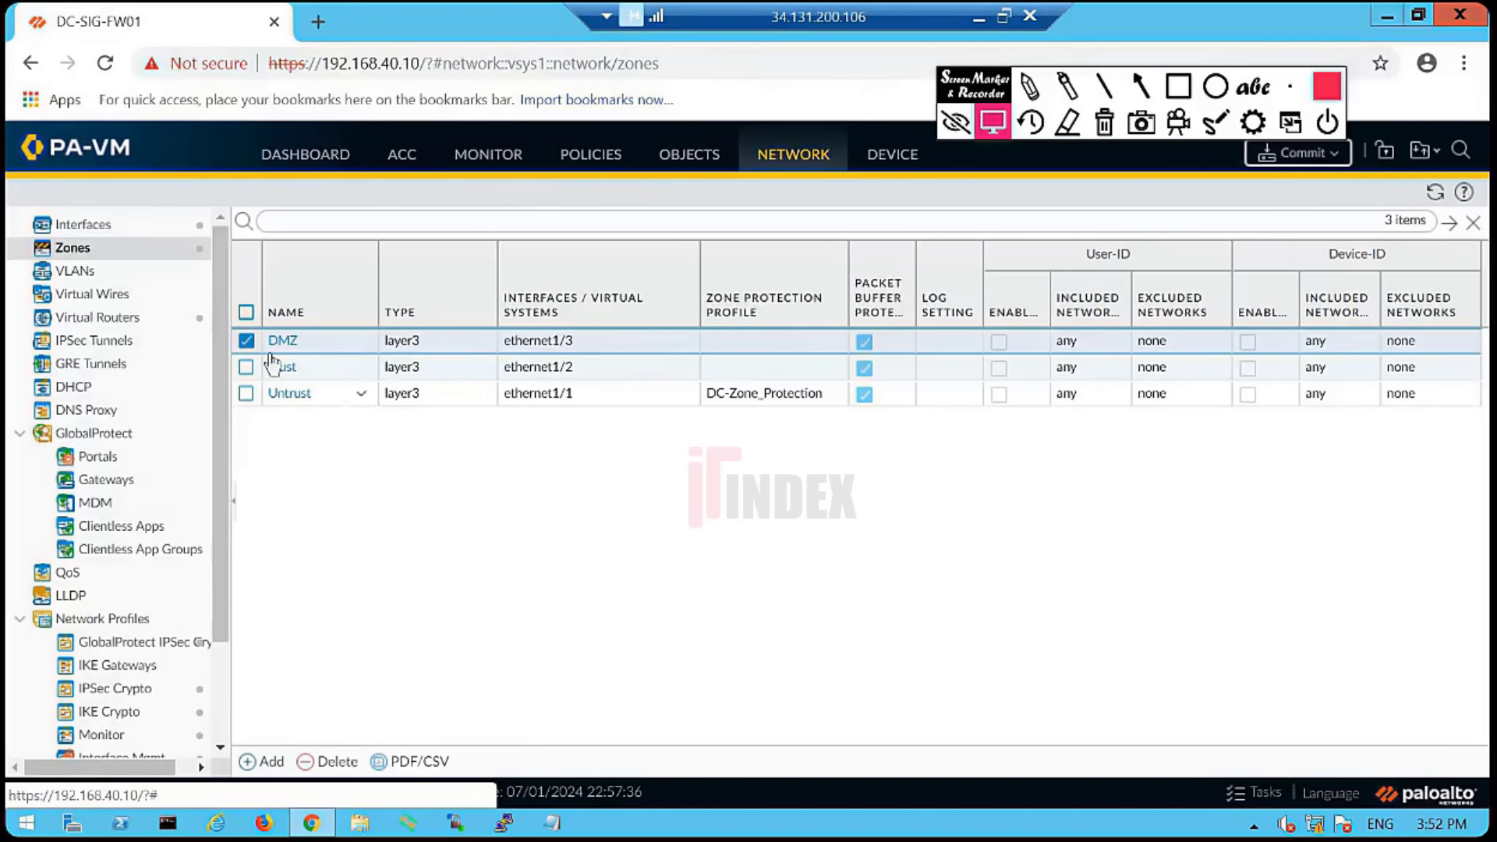
pyautogui.click(246, 342)
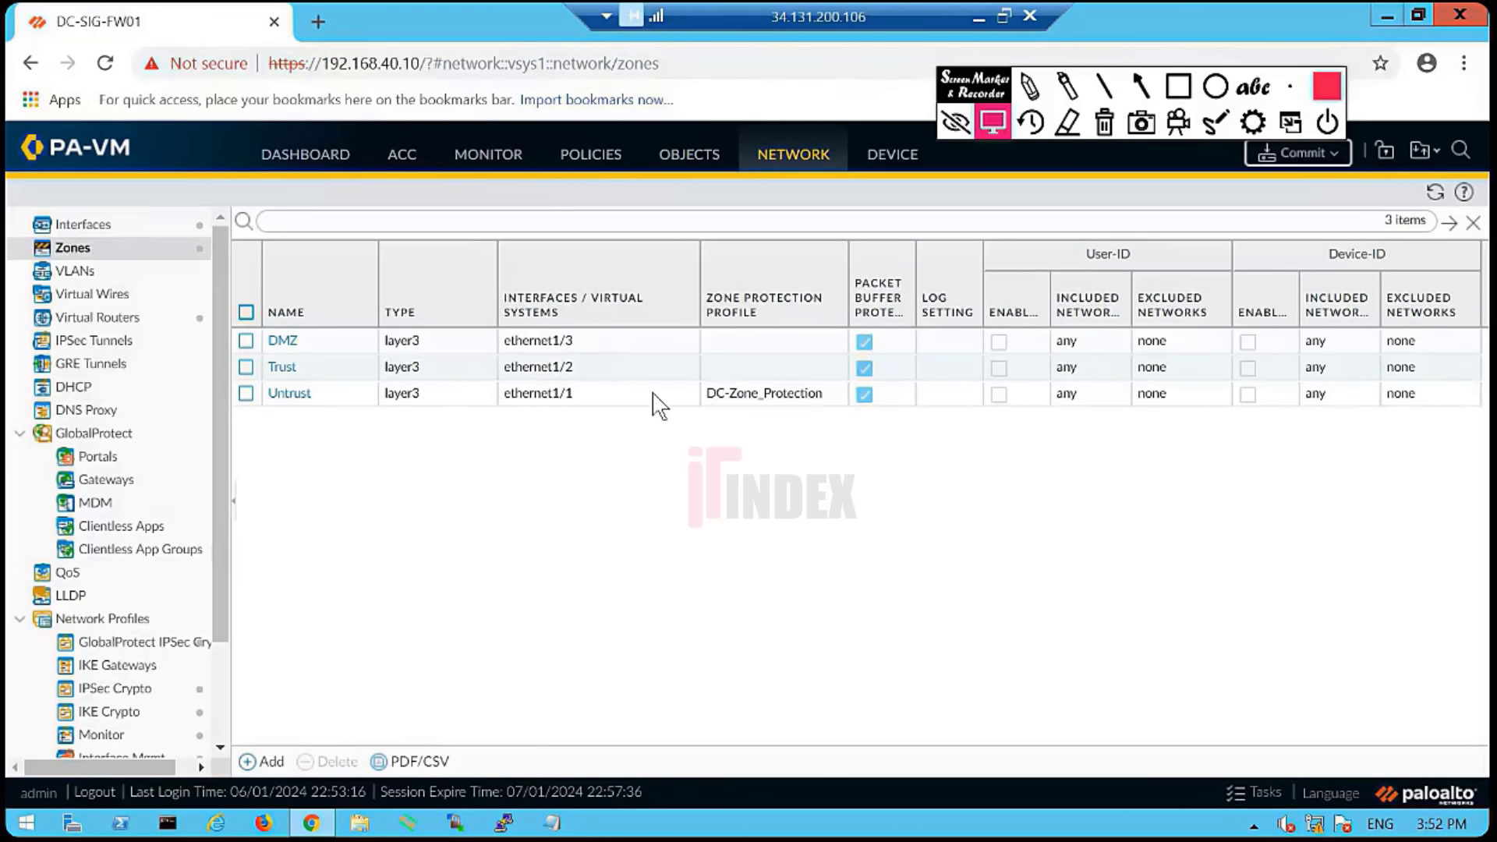
pyautogui.click(590, 156)
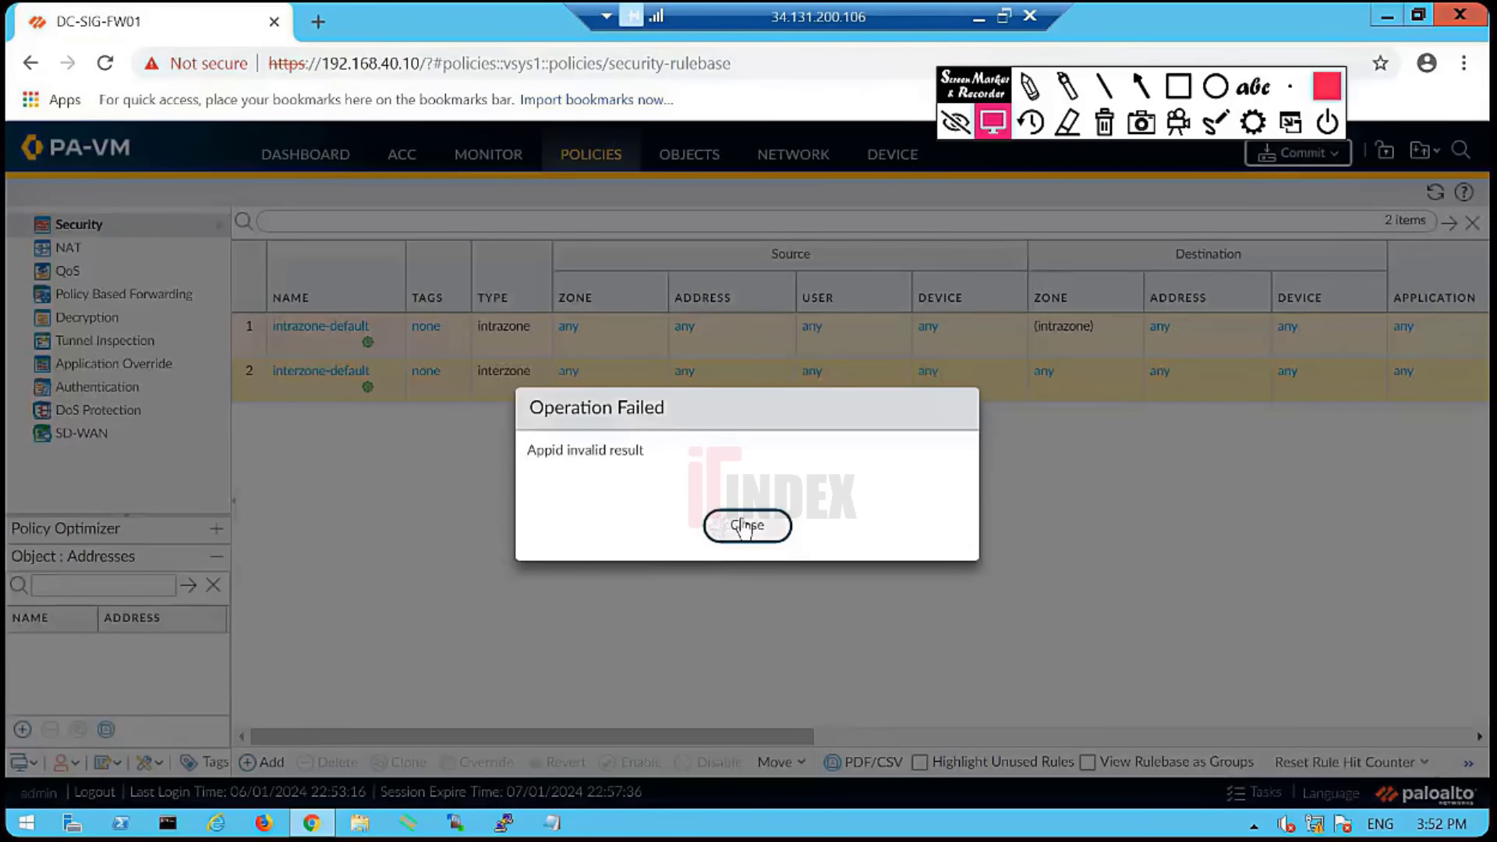
# - Dismiss the operation failed error and start a new Security policy rule
pyautogui.click(742, 525)
pyautogui.moveTo(231, 462); pyautogui.dragTo(152, 455)
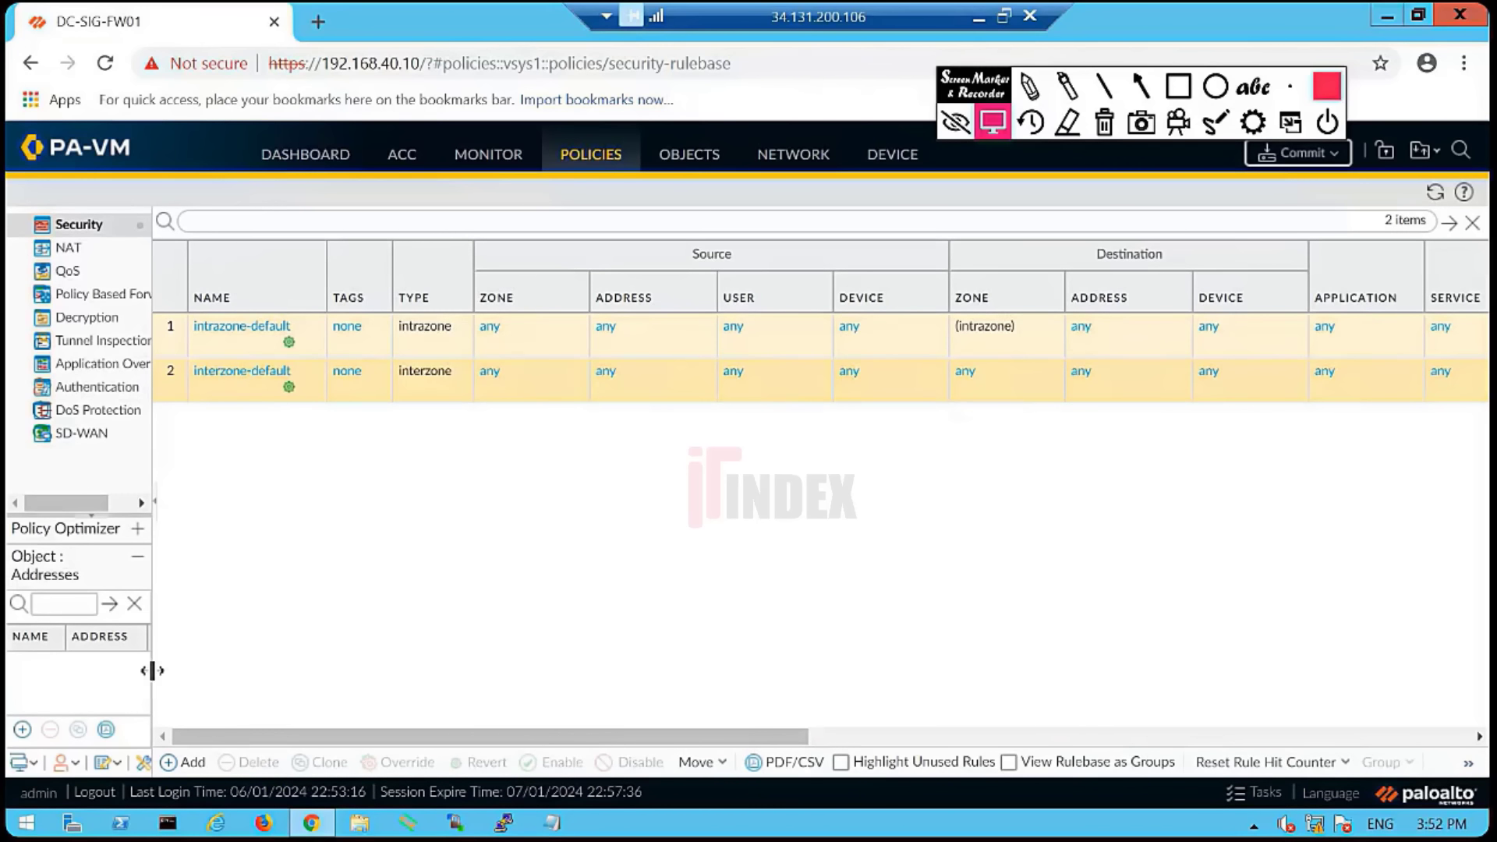
pyautogui.moveTo(150, 669); pyautogui.dragTo(181, 672)
pyautogui.click(221, 765)
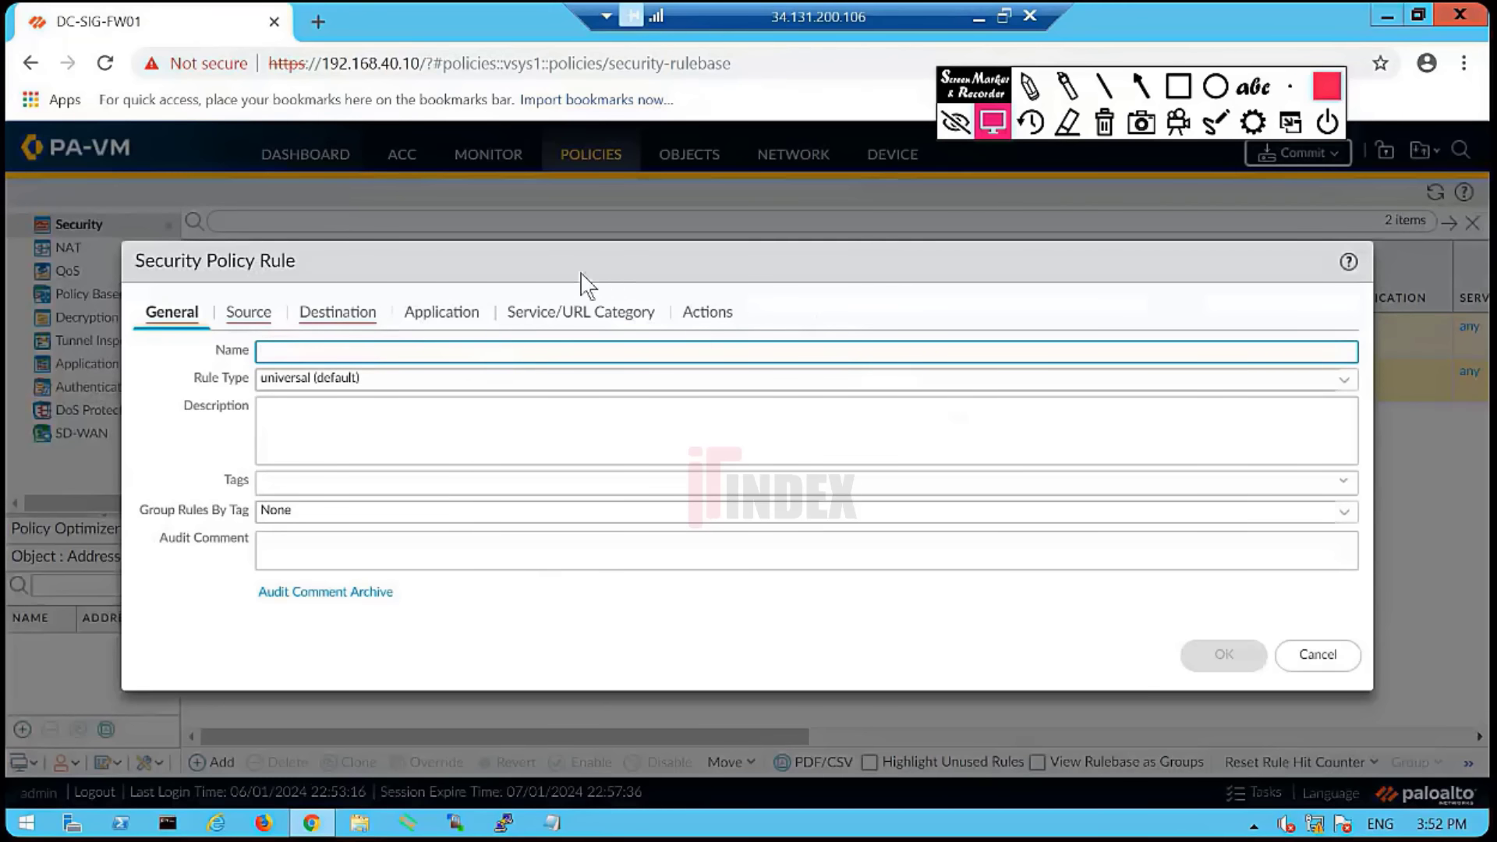
pyautogui.moveTo(608, 248); pyautogui.dragTo(614, 151)
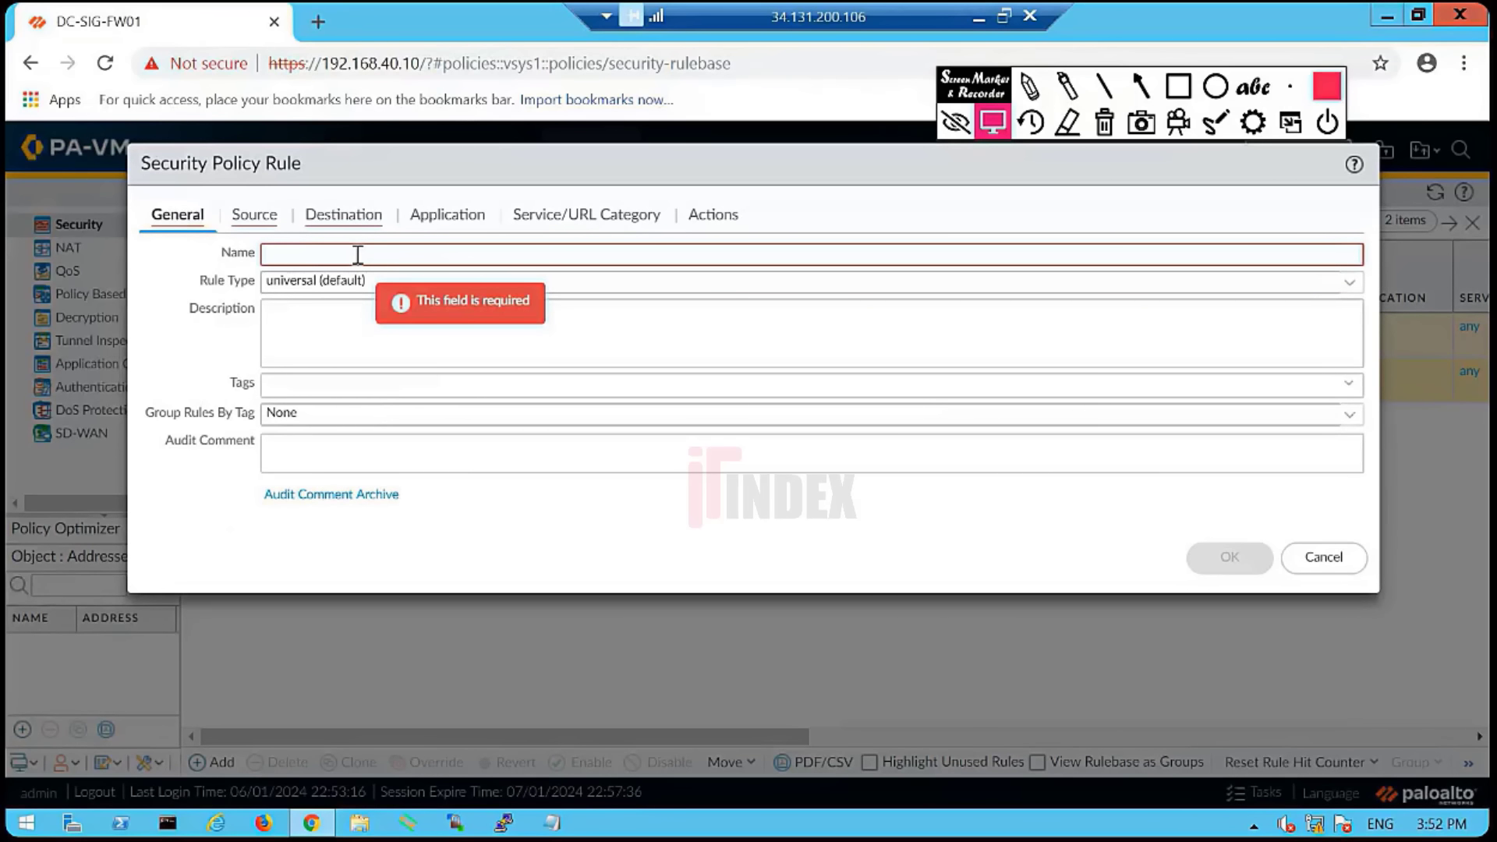
# - Name the rule Allow_LAN-DMZ-PING and keep the universal rule type
pyautogui.click(332, 256)
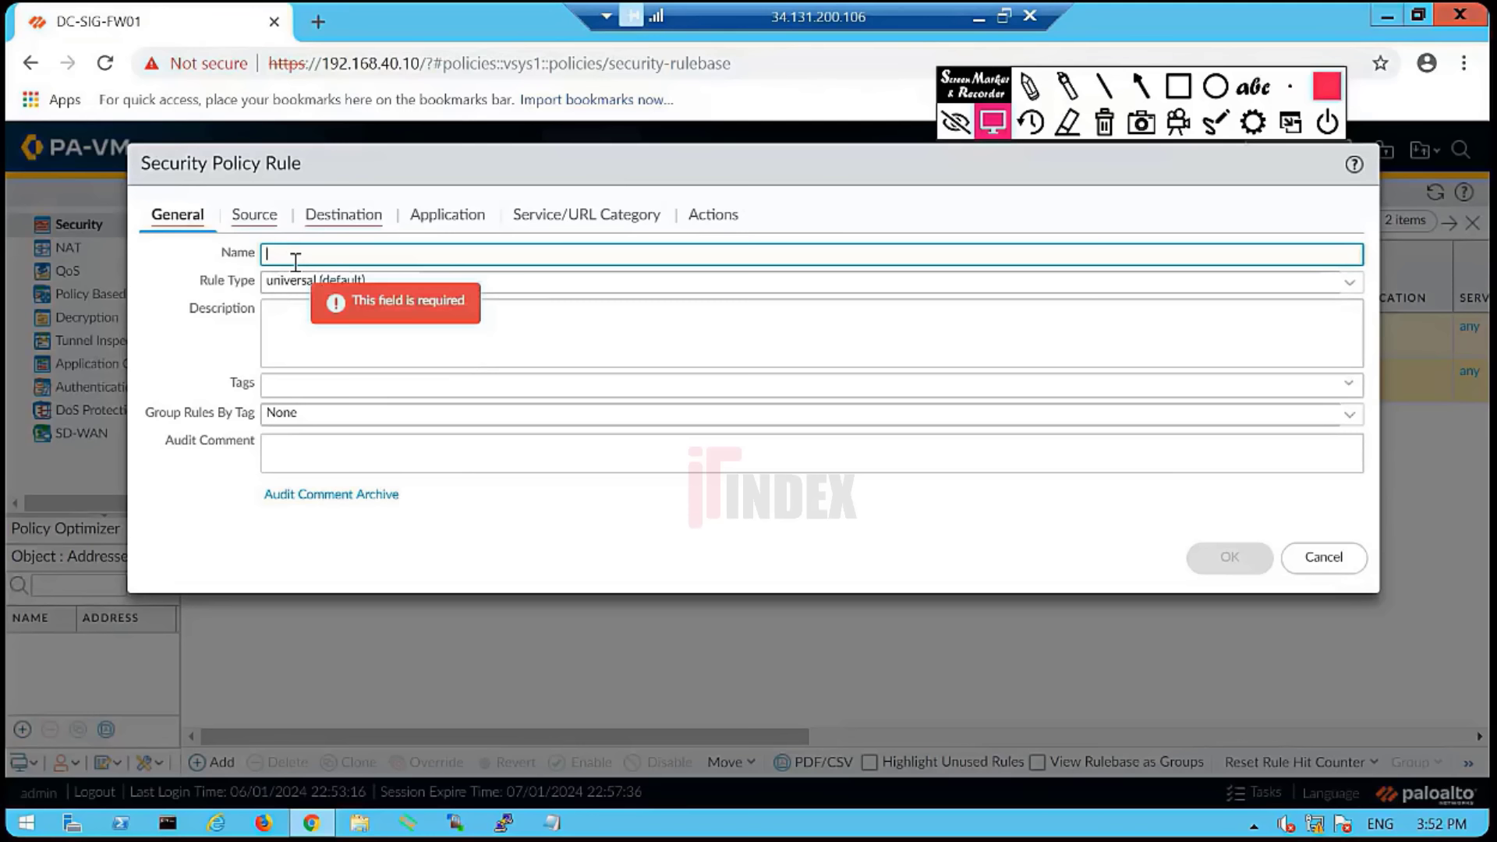
pyautogui.write('Allow_LAN')
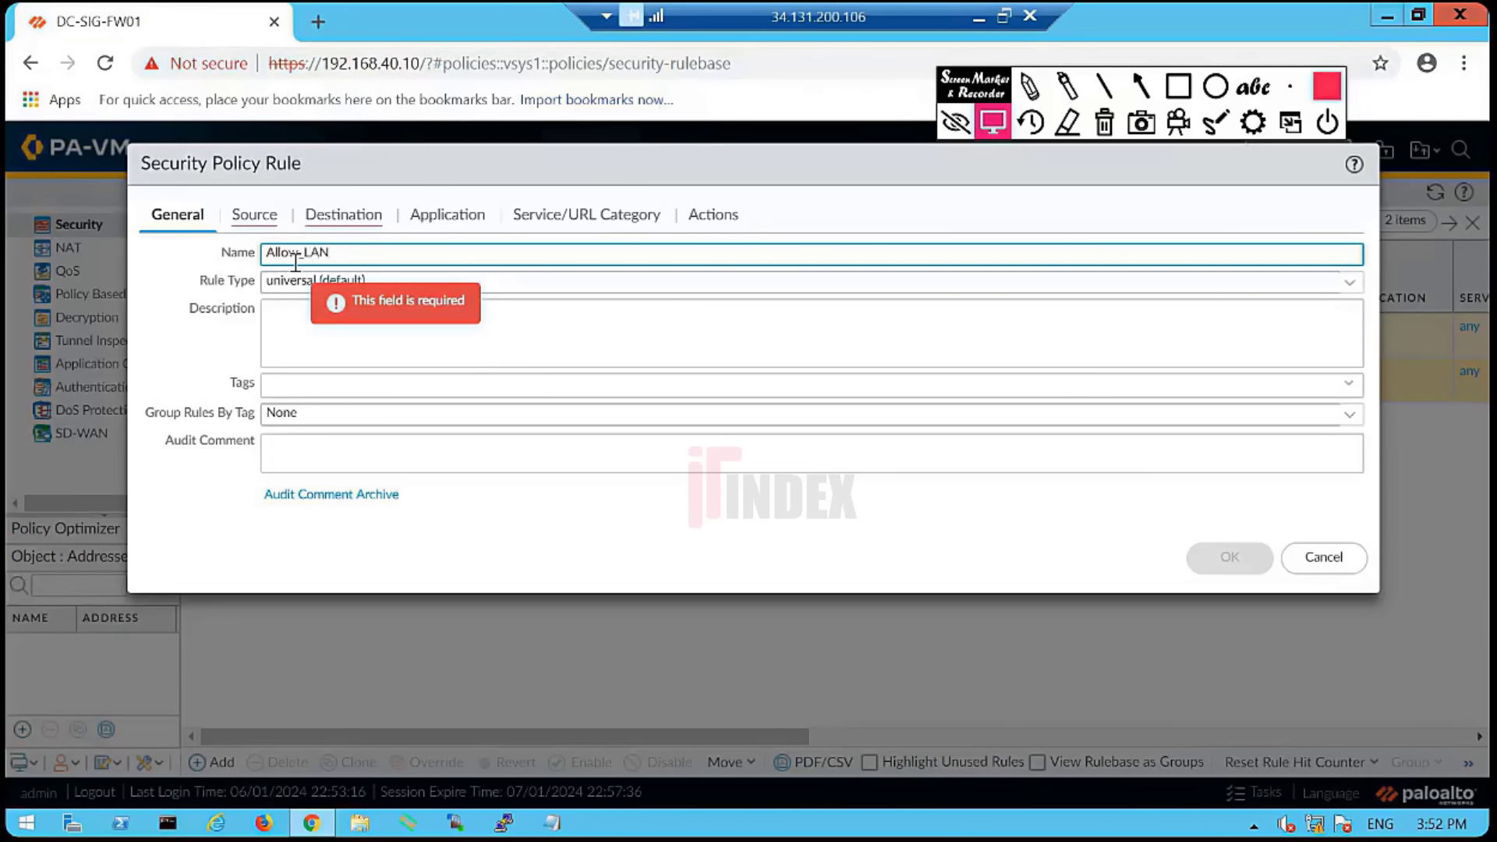
pyautogui.write('w-LAN-DMZ-PING')
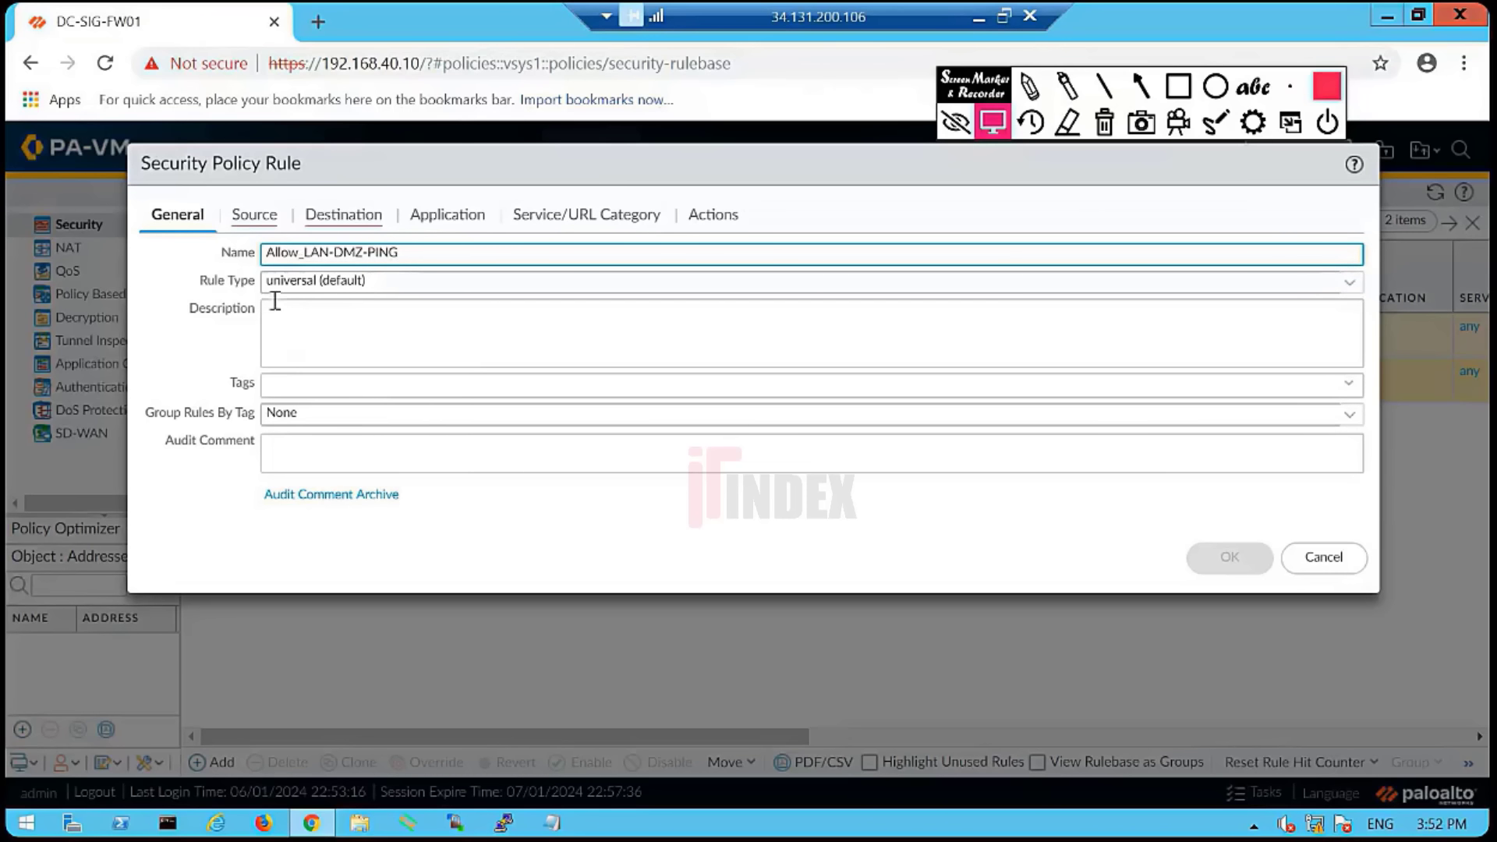
pyautogui.click(378, 282)
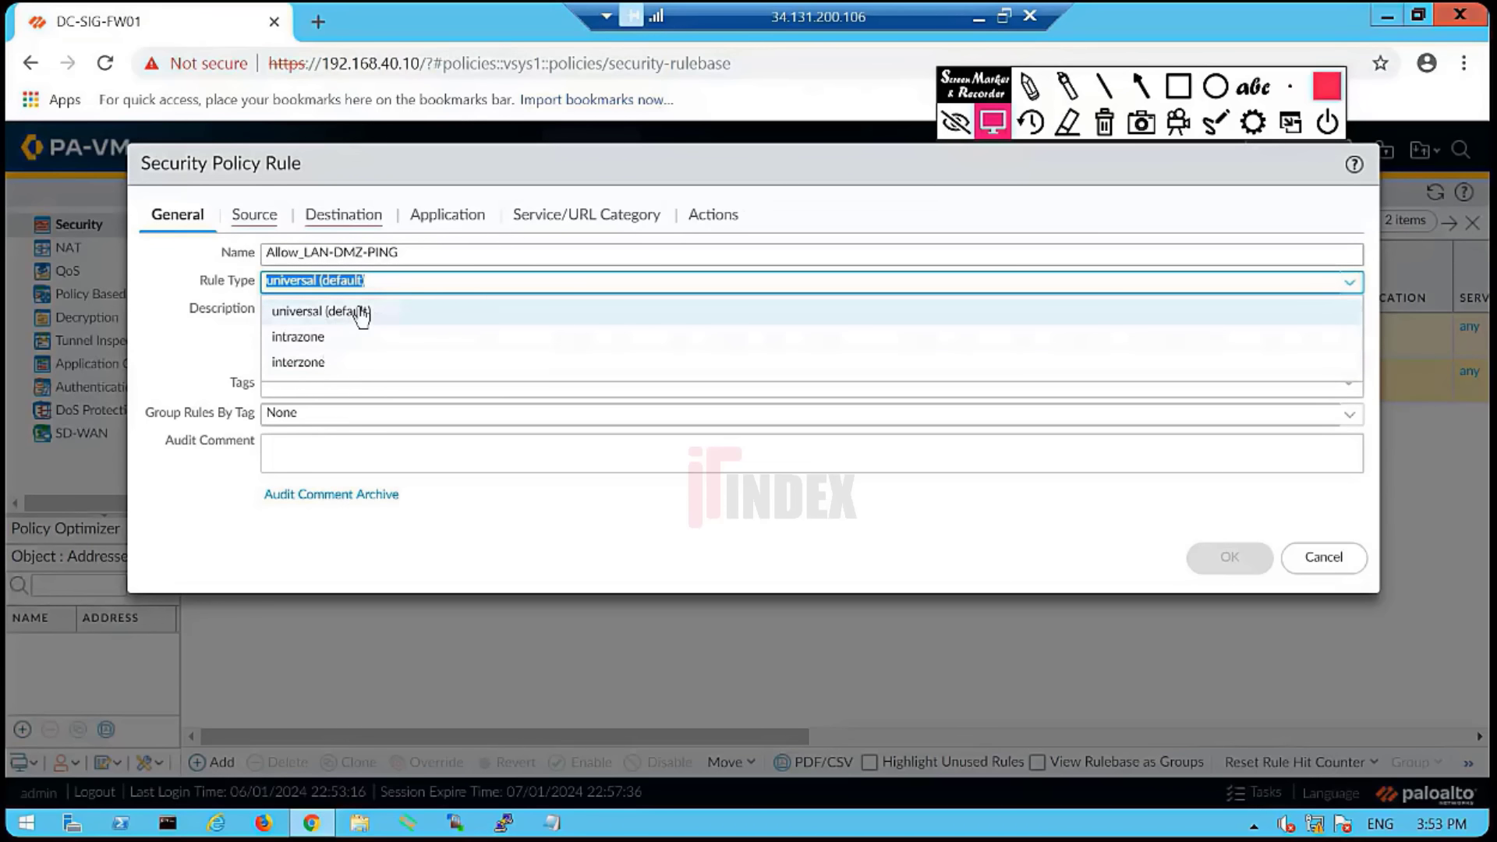
pyautogui.click(361, 310)
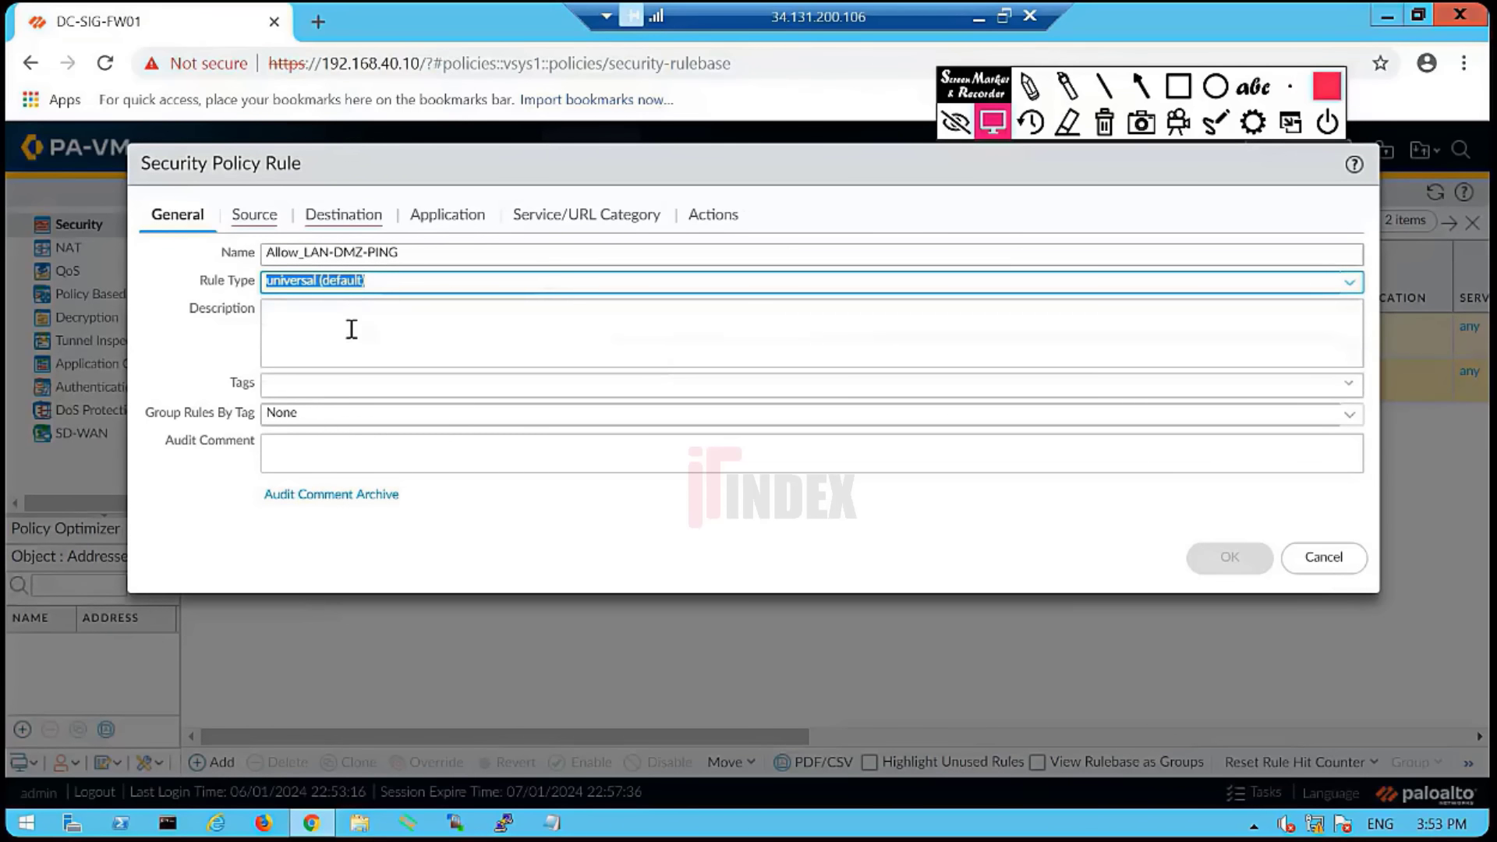
# - Leave the rule without tags, with tag grouping set to None, and move to Source settings
pyautogui.click(352, 329)
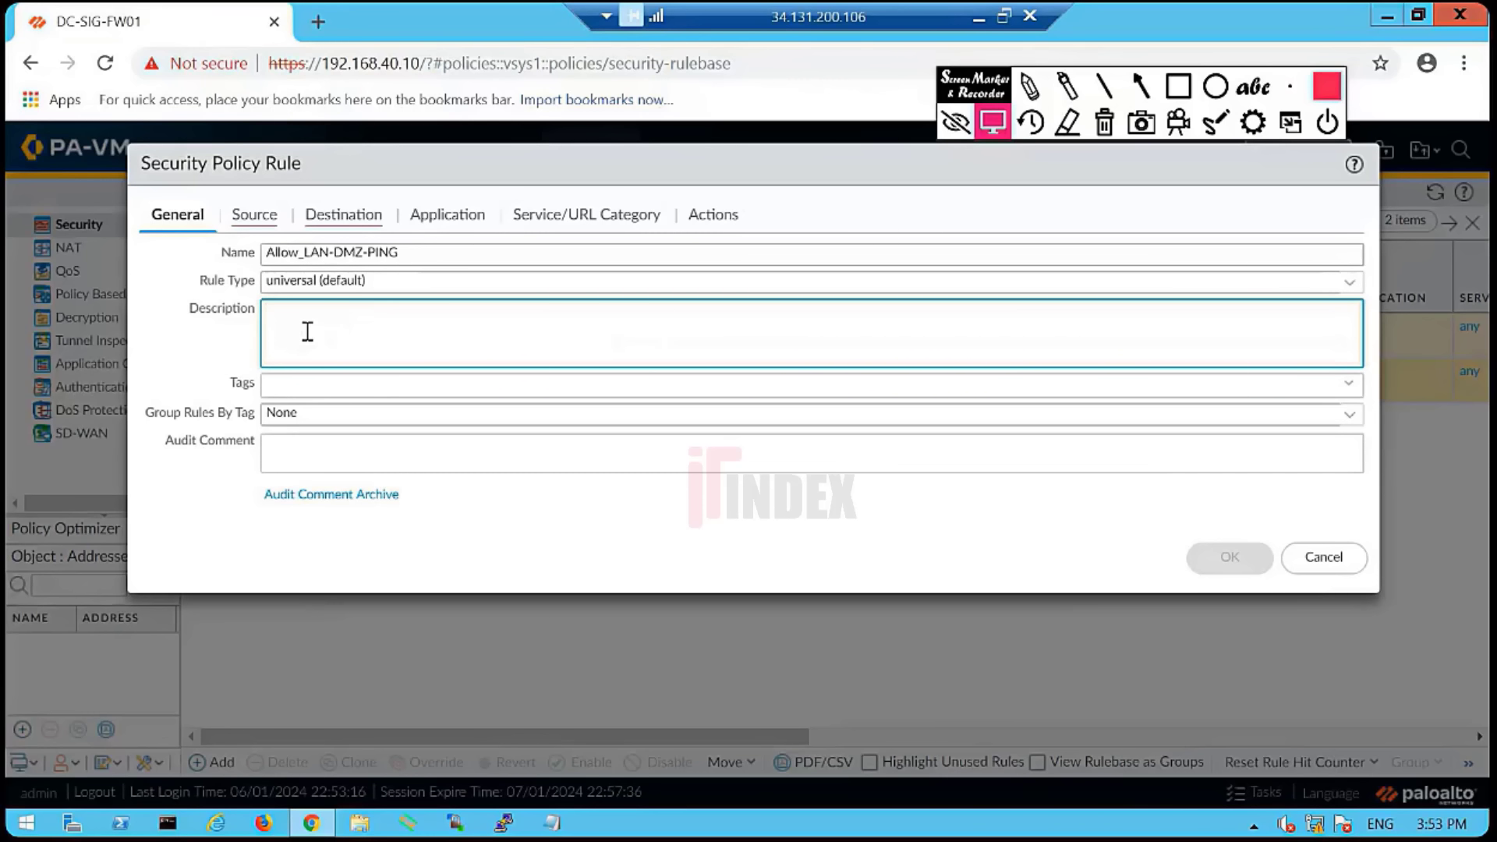
pyautogui.click(1348, 385)
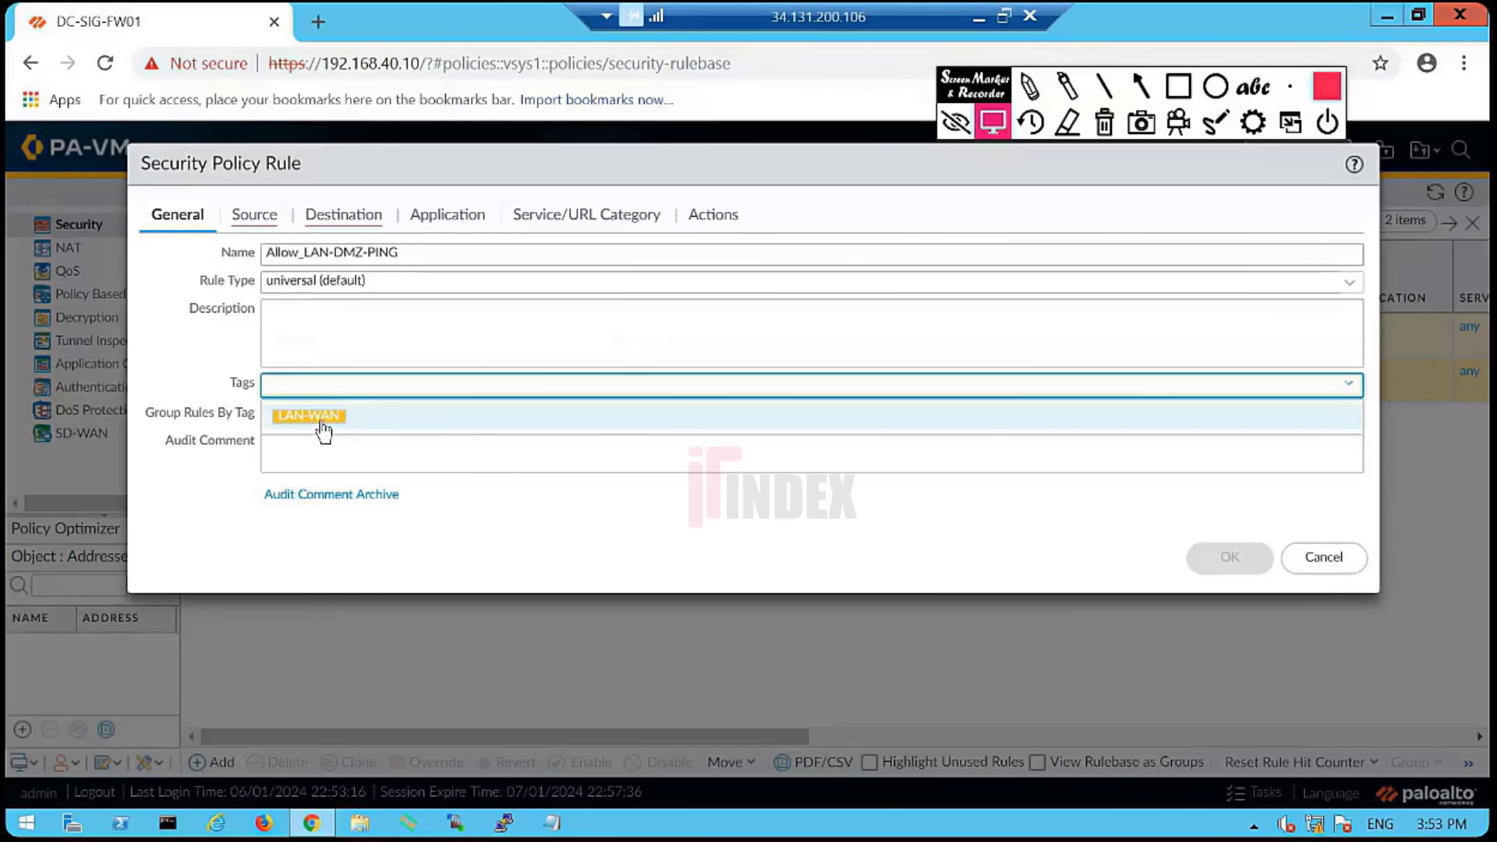
pyautogui.click(204, 354)
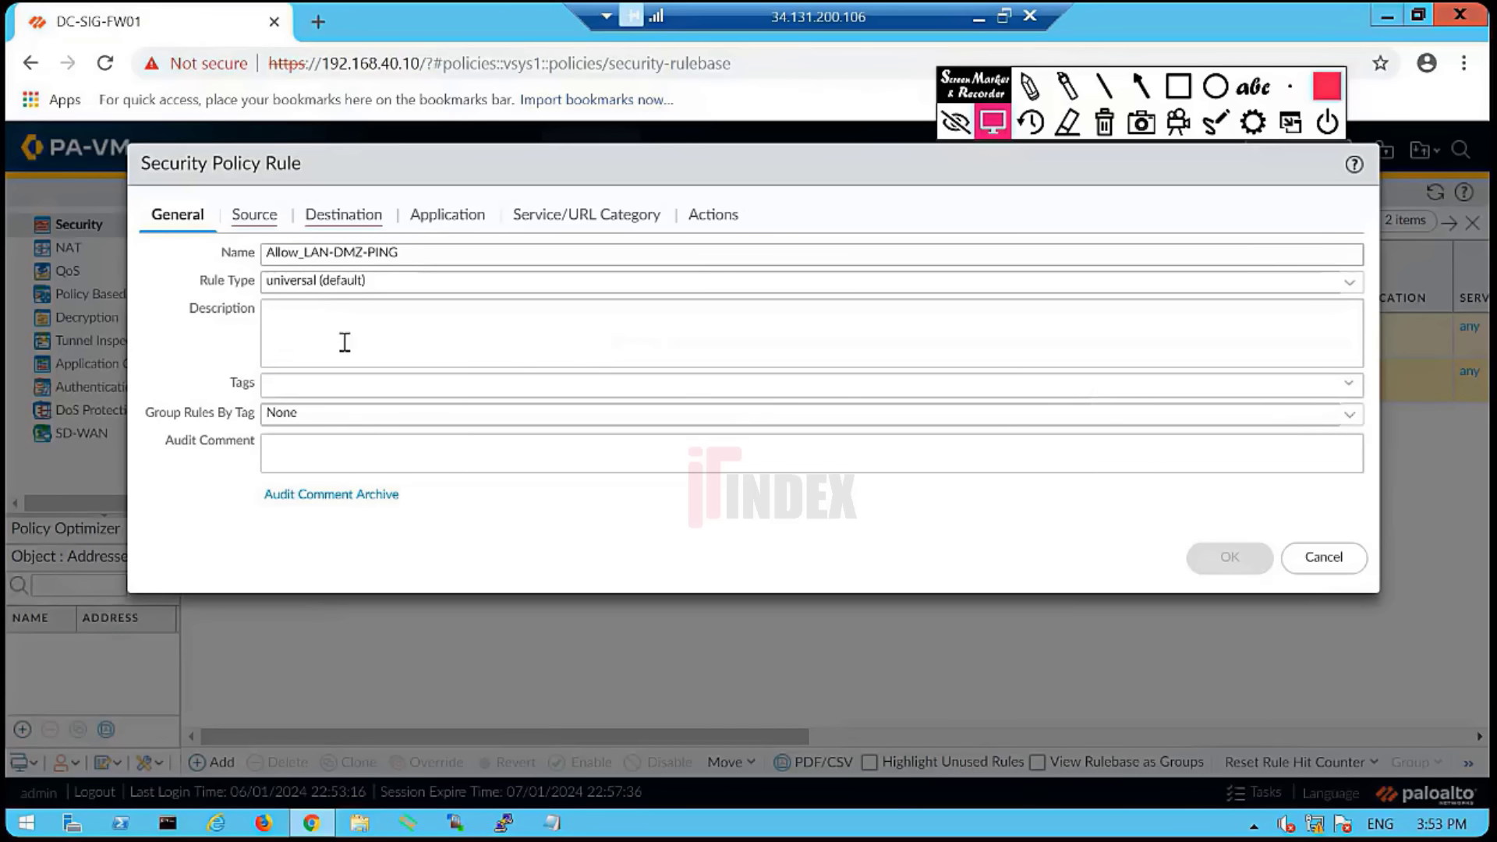
pyautogui.click(315, 451)
pyautogui.click(314, 412)
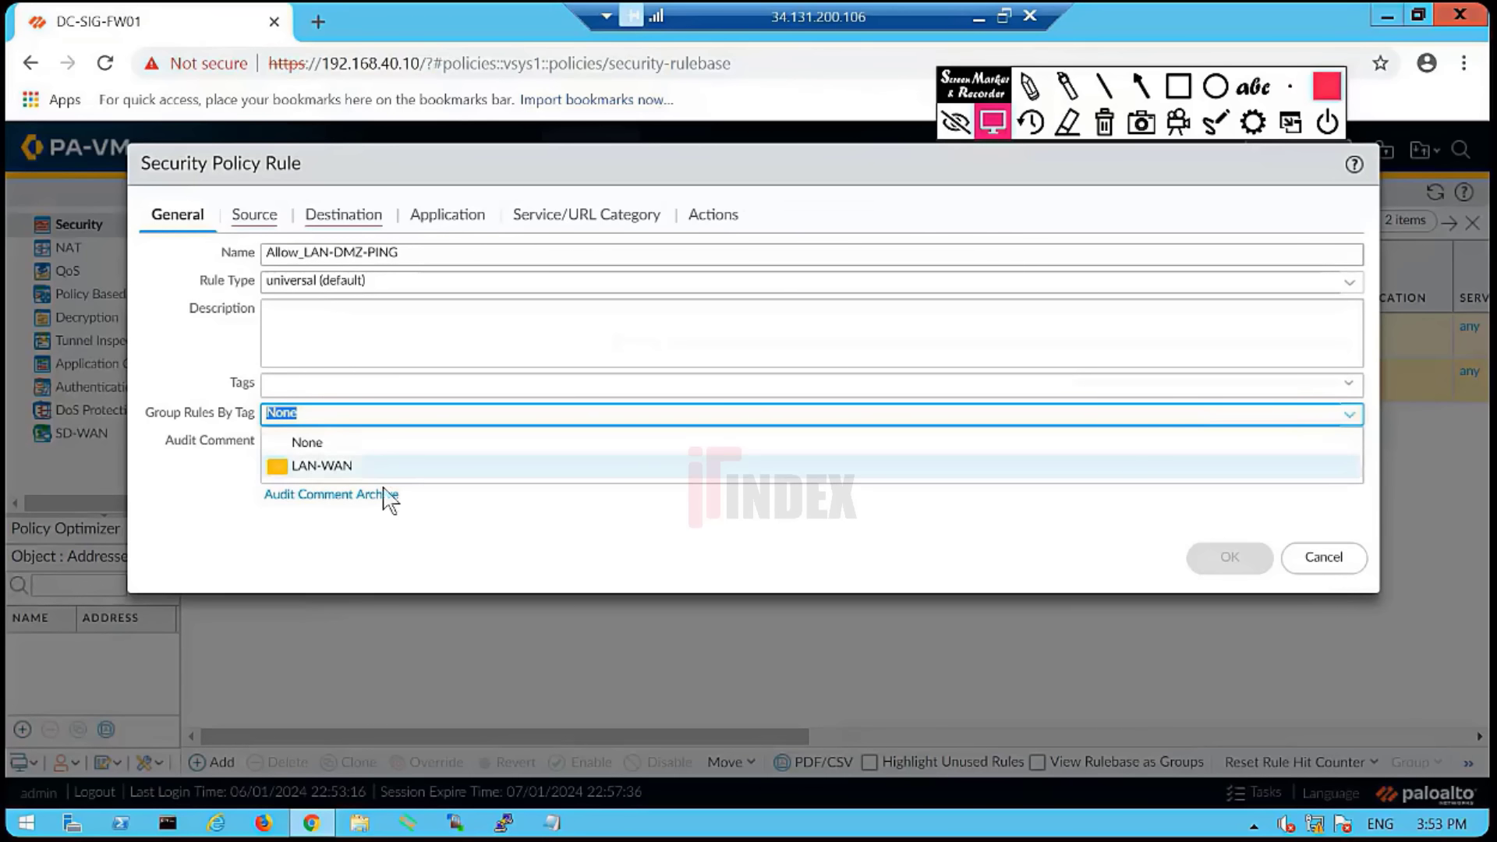
pyautogui.click(169, 526)
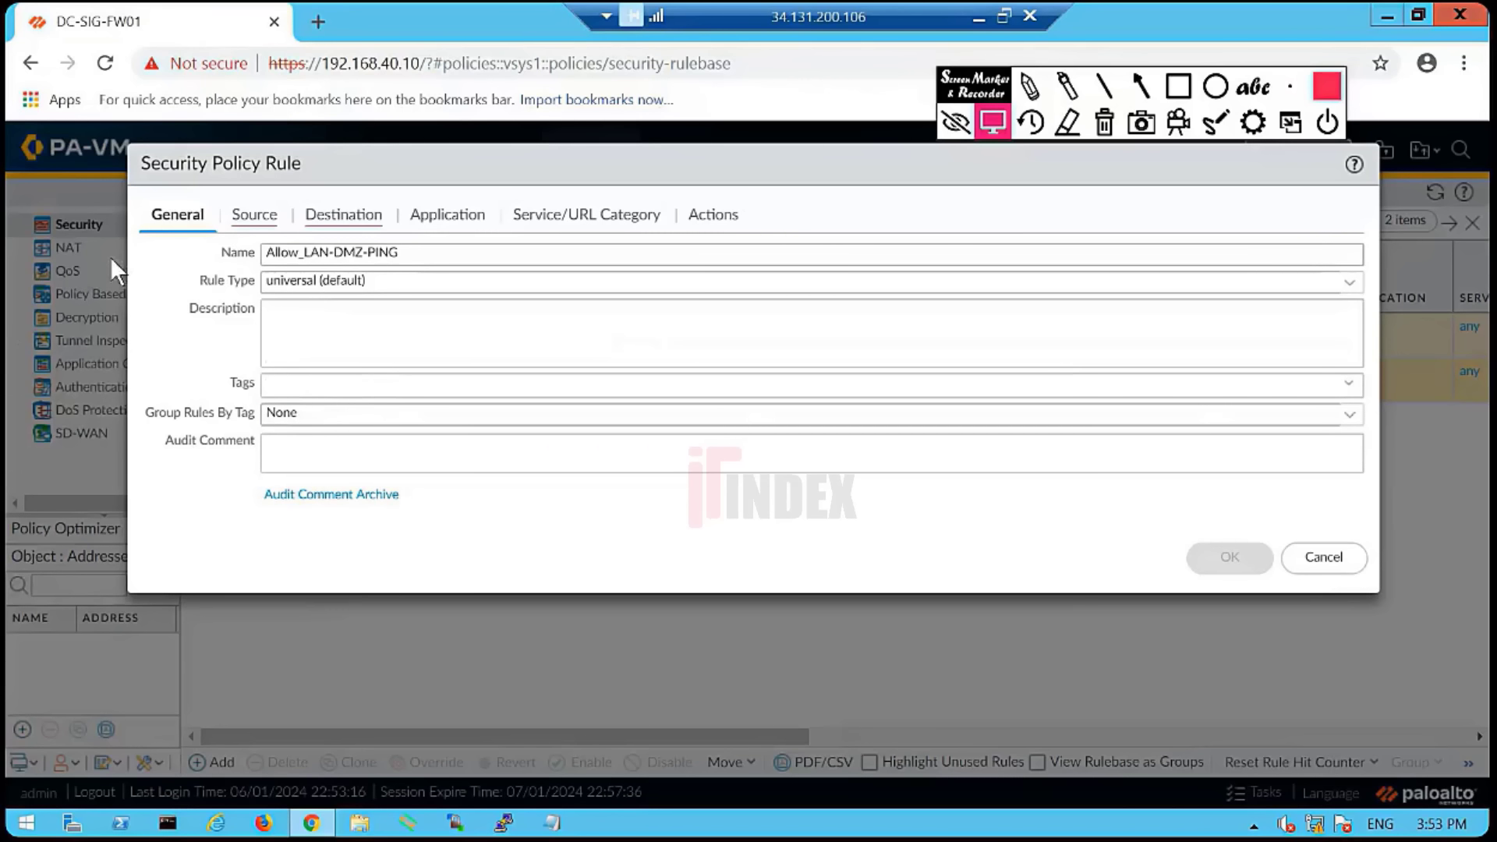
pyautogui.click(252, 223)
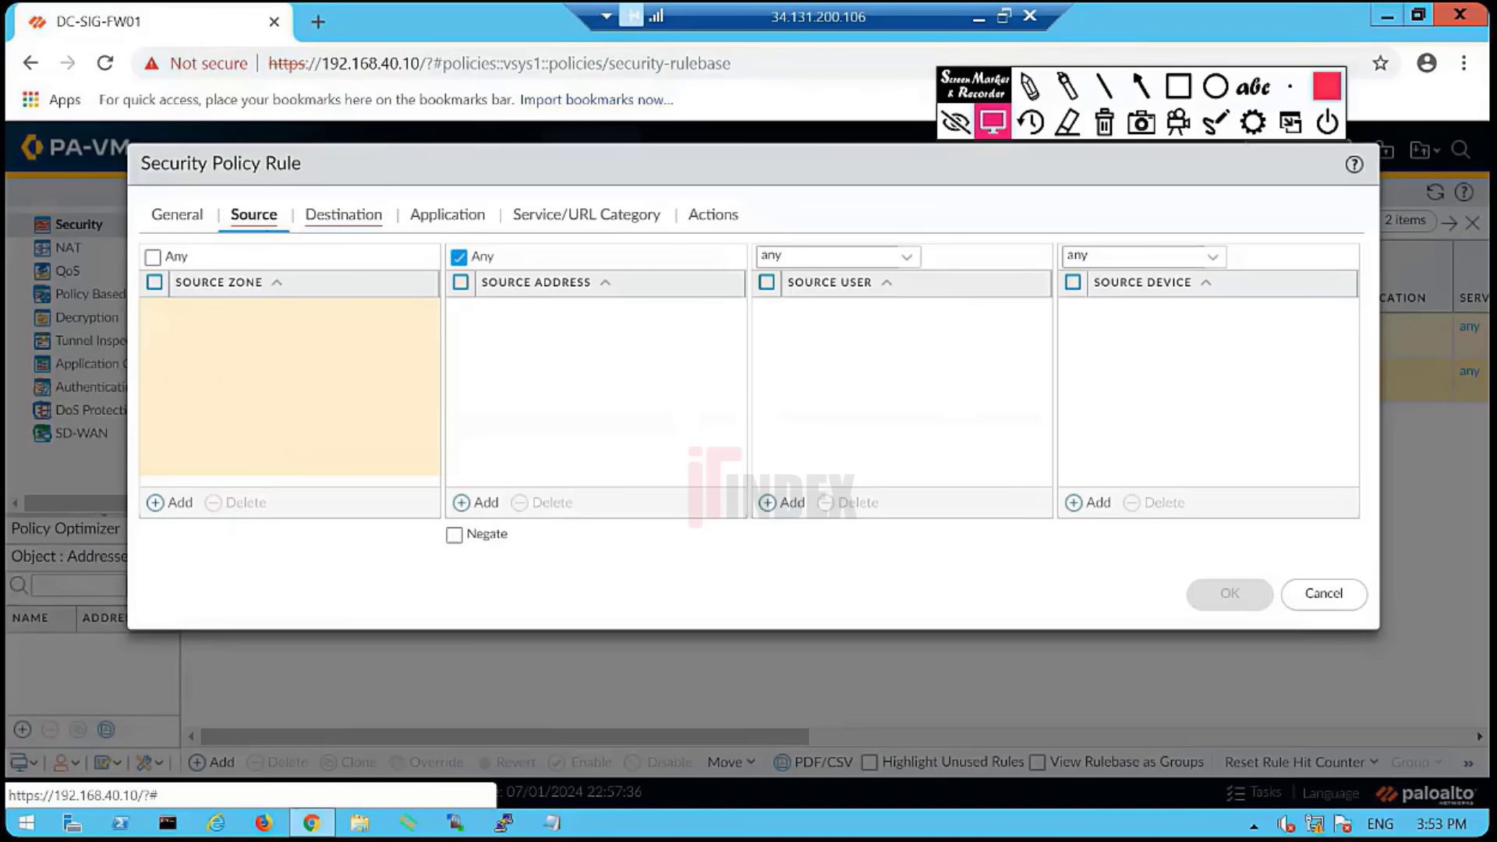
# - Let two raised-hand participants speak in the Classplus live session
pyautogui.click(978, 15)
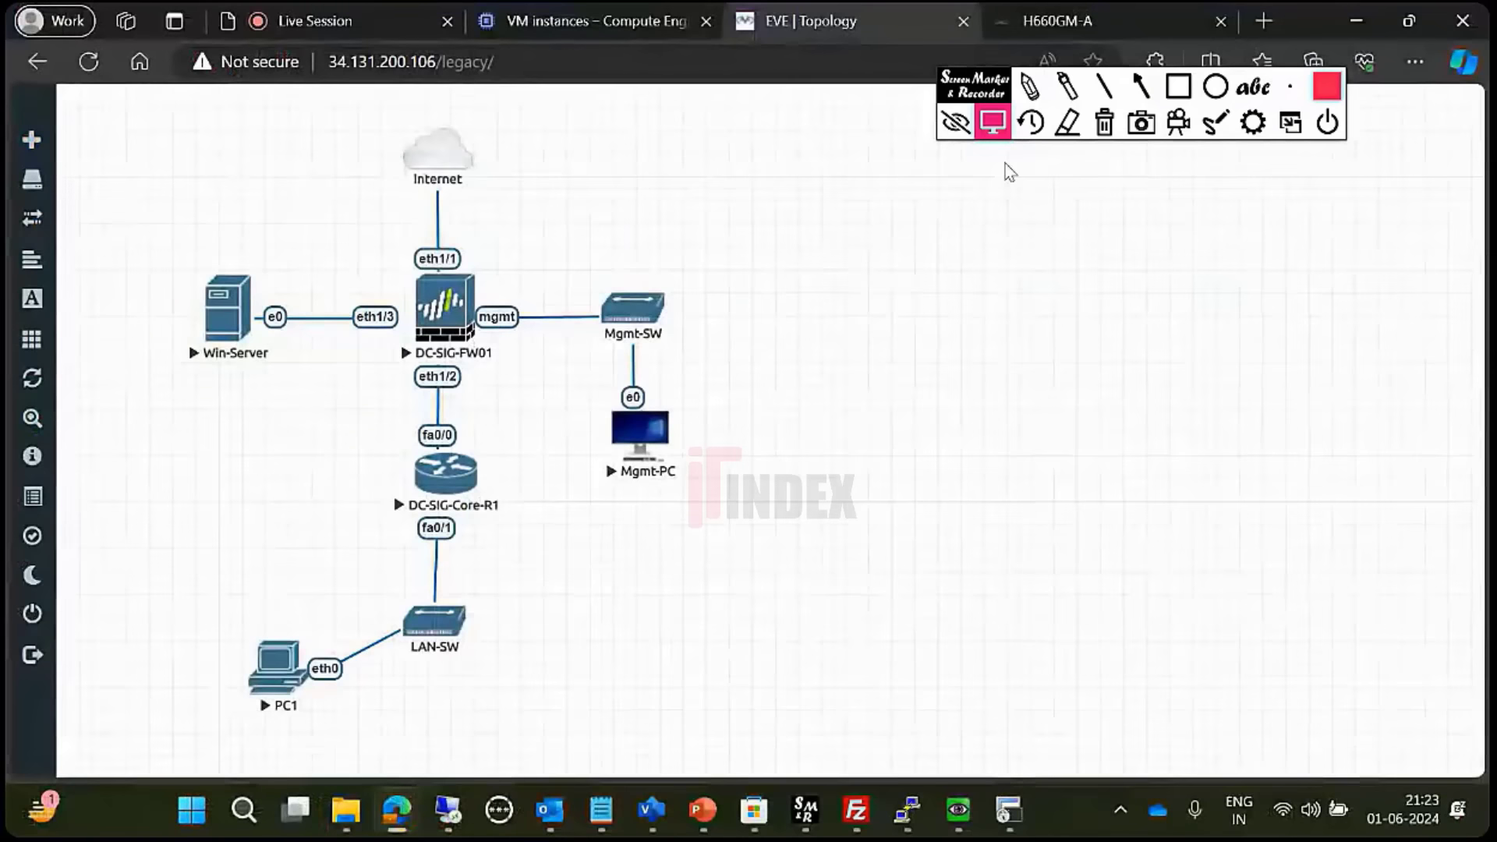
pyautogui.click(600, 21)
pyautogui.click(322, 8)
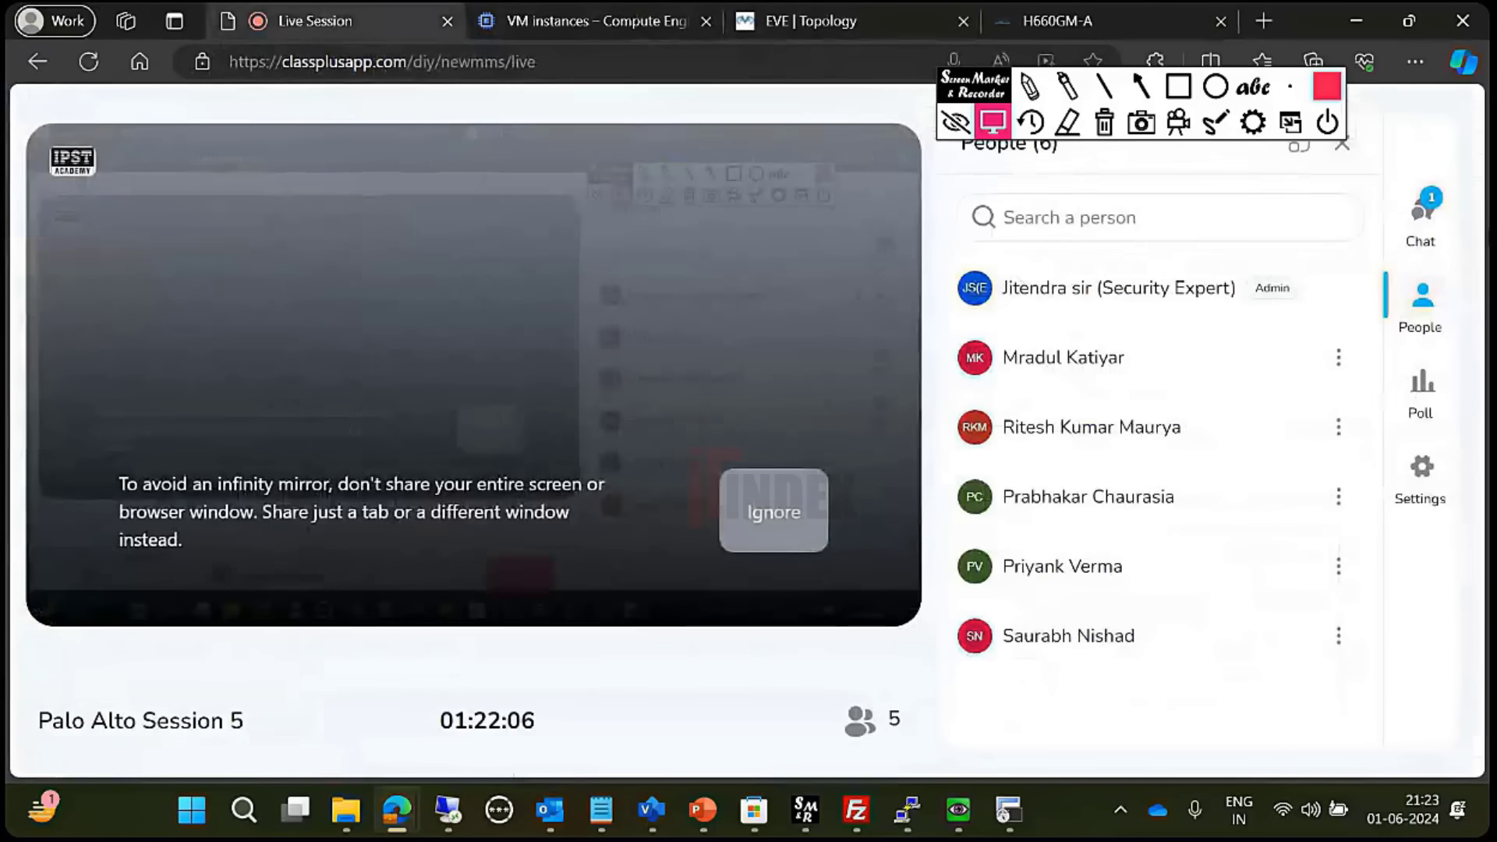
pyautogui.click(1421, 223)
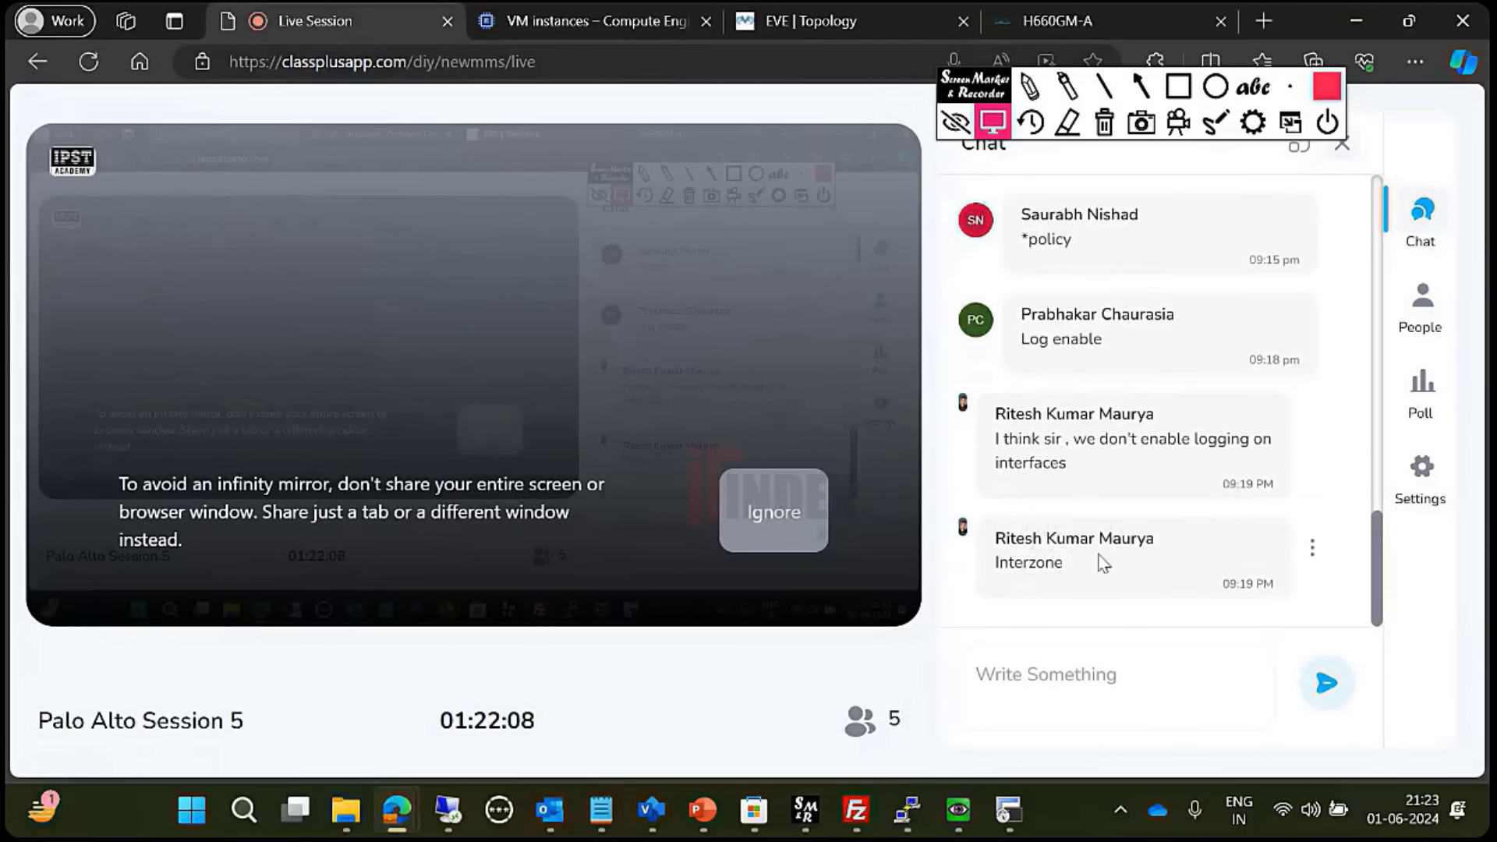
pyautogui.click(1414, 312)
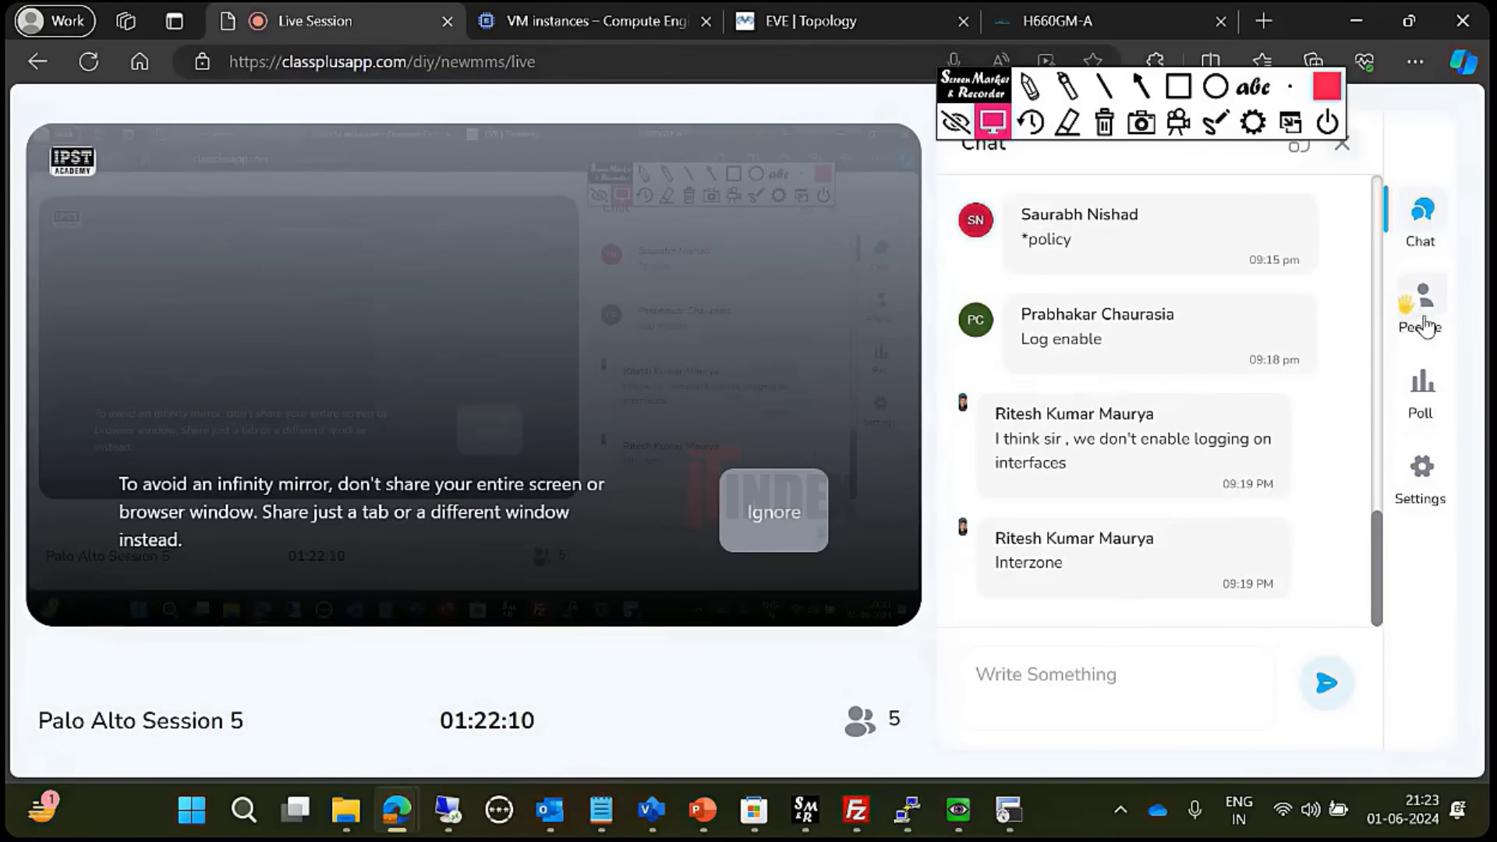
pyautogui.click(1255, 360)
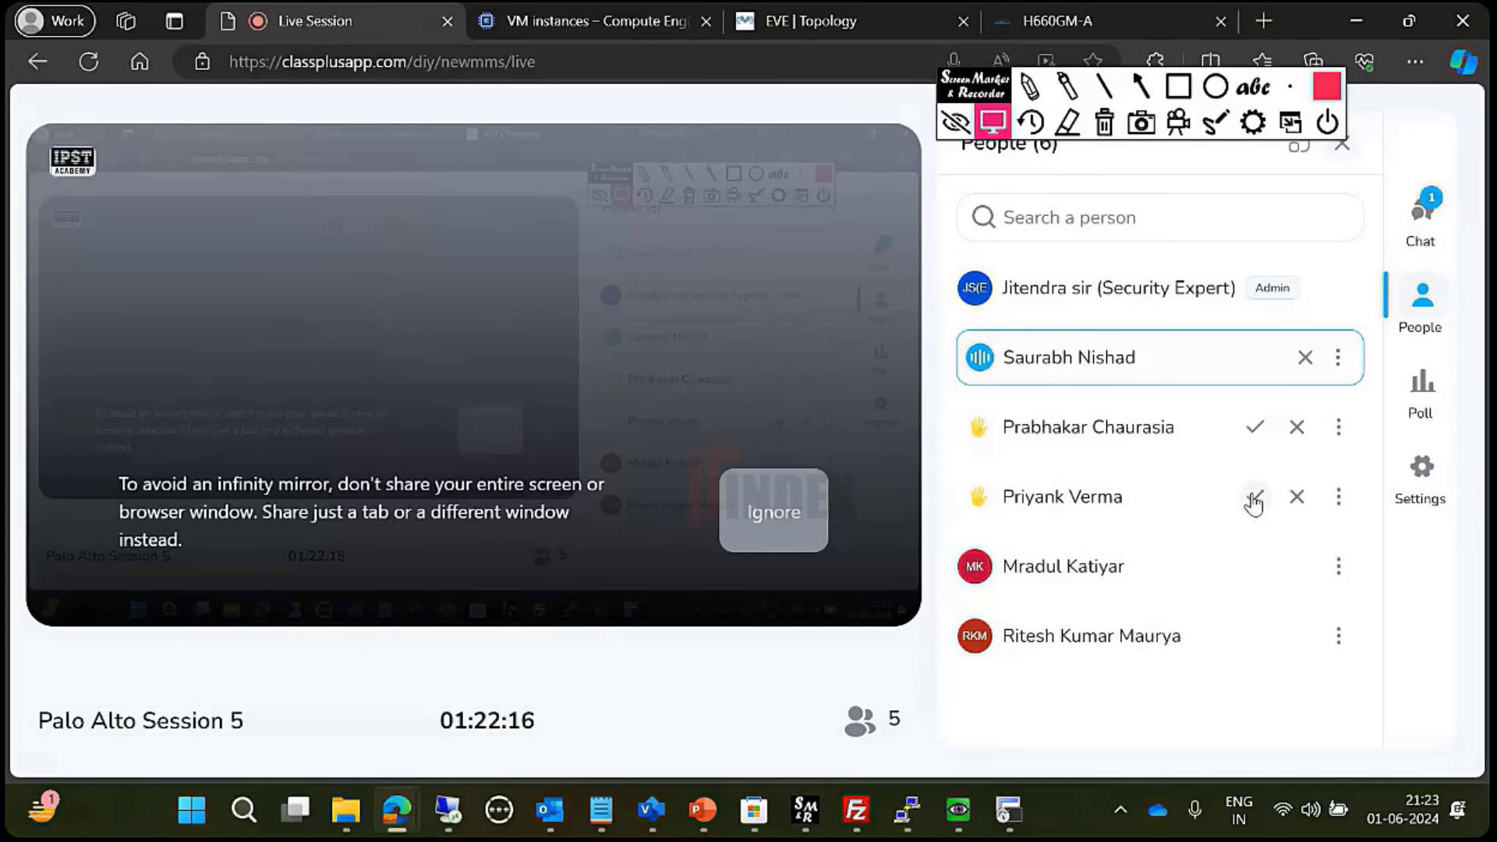
pyautogui.click(1254, 497)
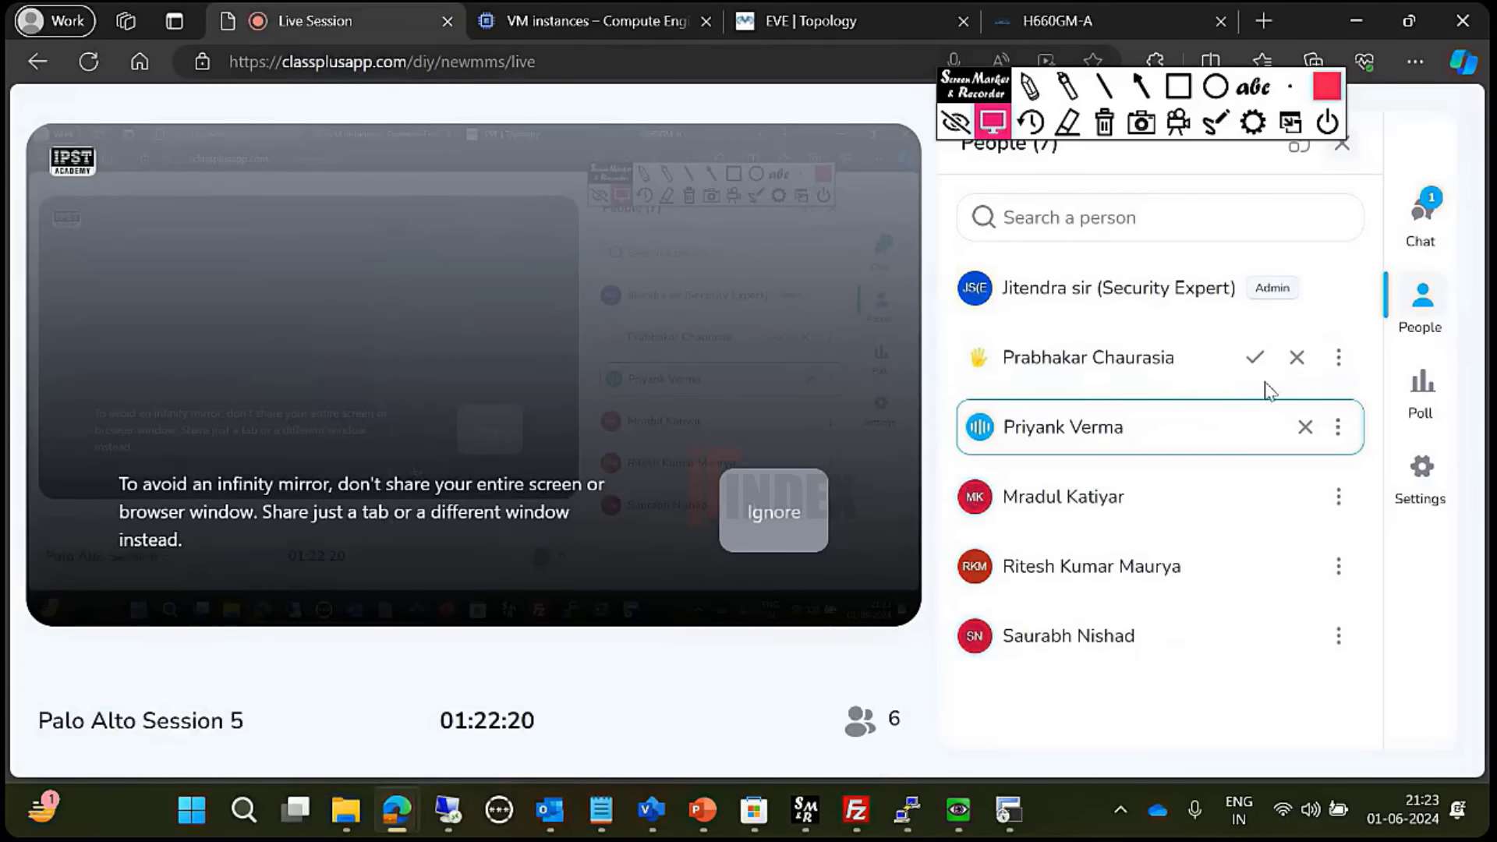
# - Read the latest chat messages, then switch back to the Google Cloud VM instances page
pyautogui.click(1420, 238)
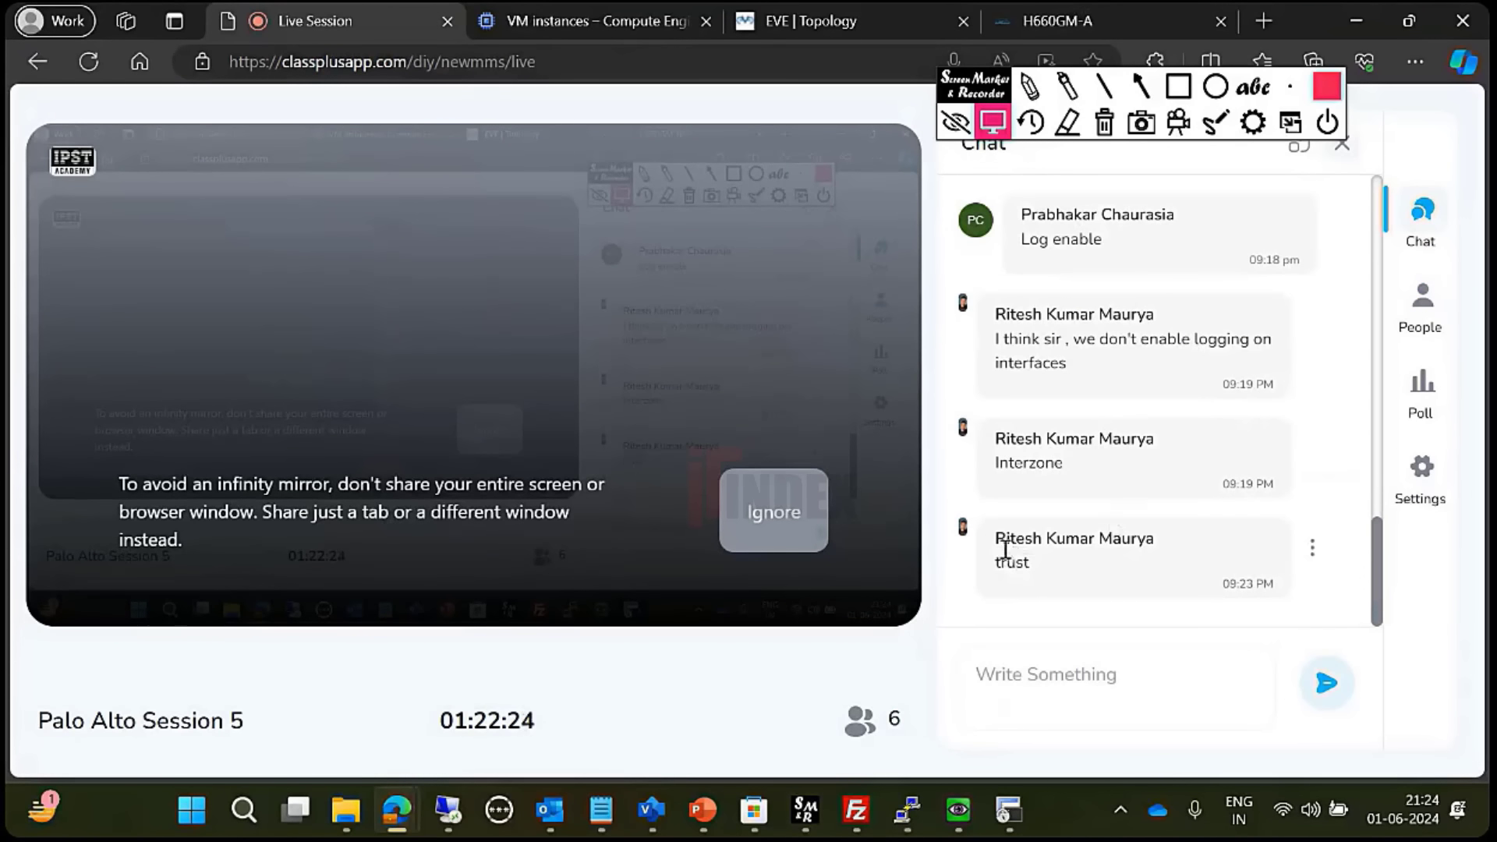
pyautogui.moveTo(996, 540); pyautogui.dragTo(1125, 549)
pyautogui.hotkey('ctrl', 'Tab')
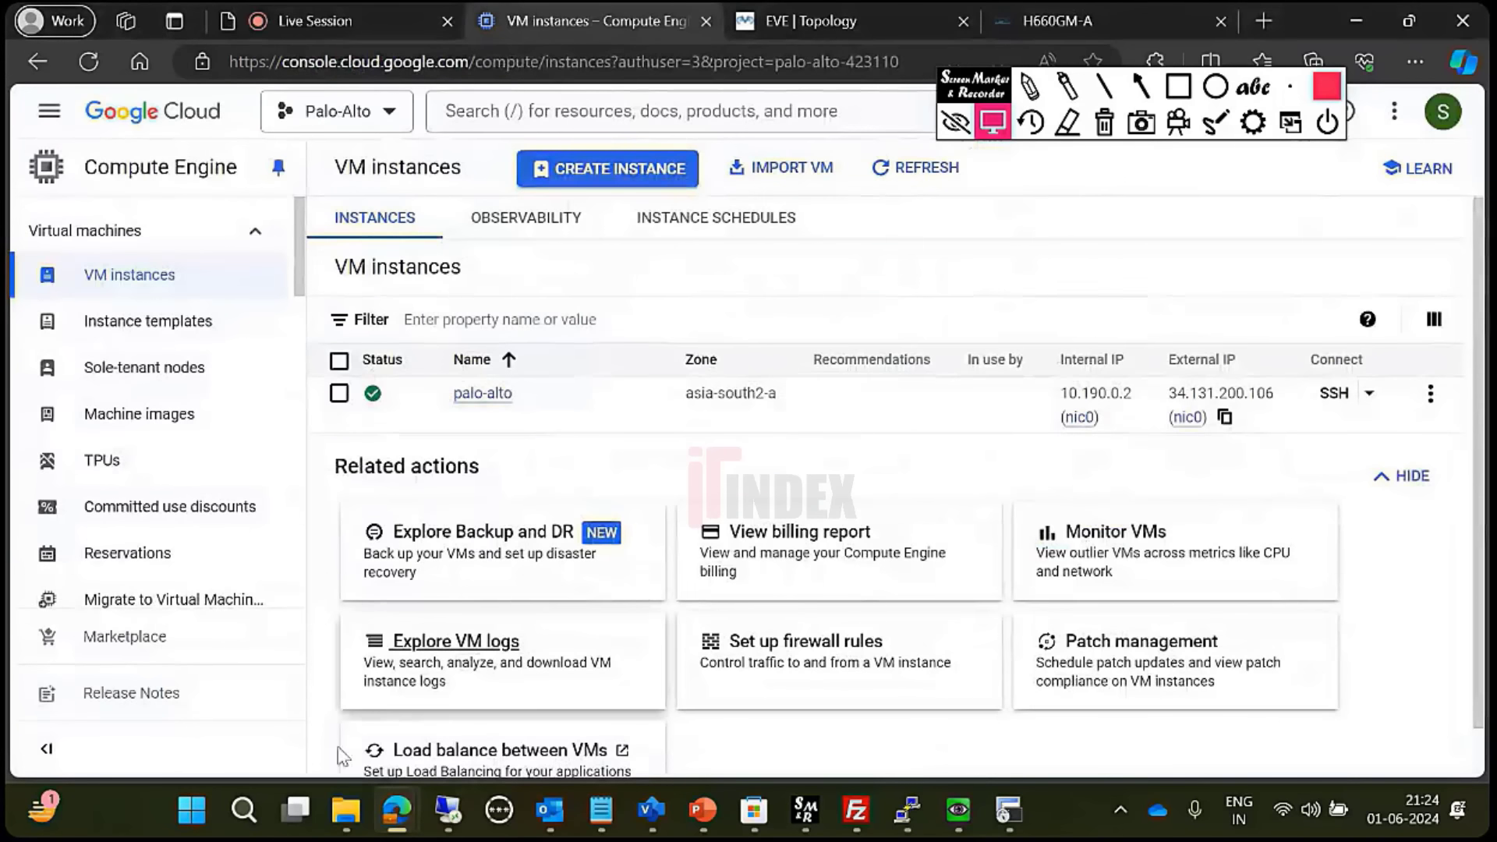
# - Briefly restore the firewall remote desktop, minimise it, and switch to the EVE topology tab
pyautogui.click(455, 824)
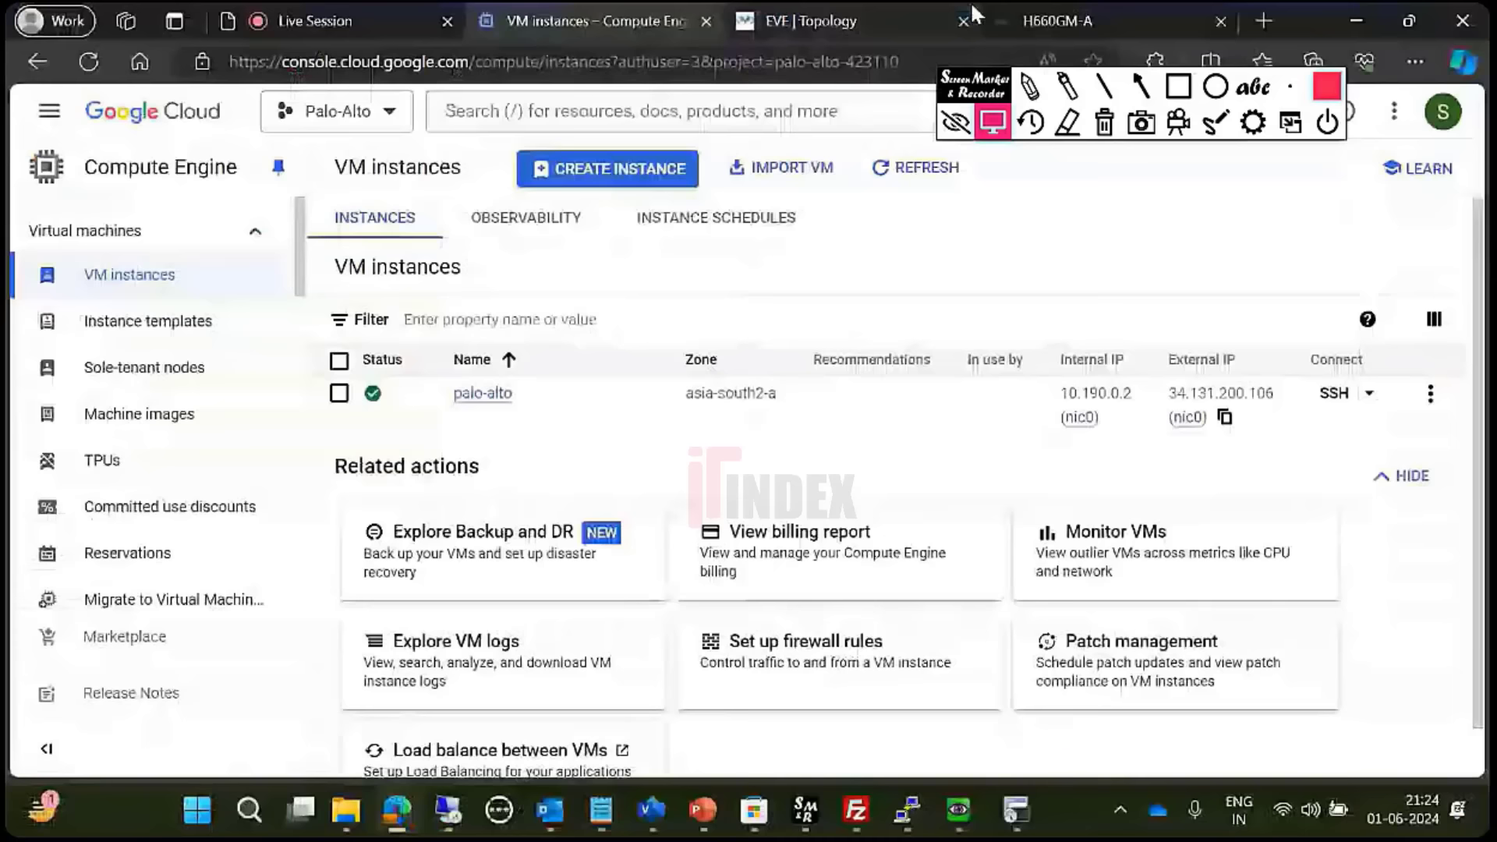
pyautogui.click(979, 17)
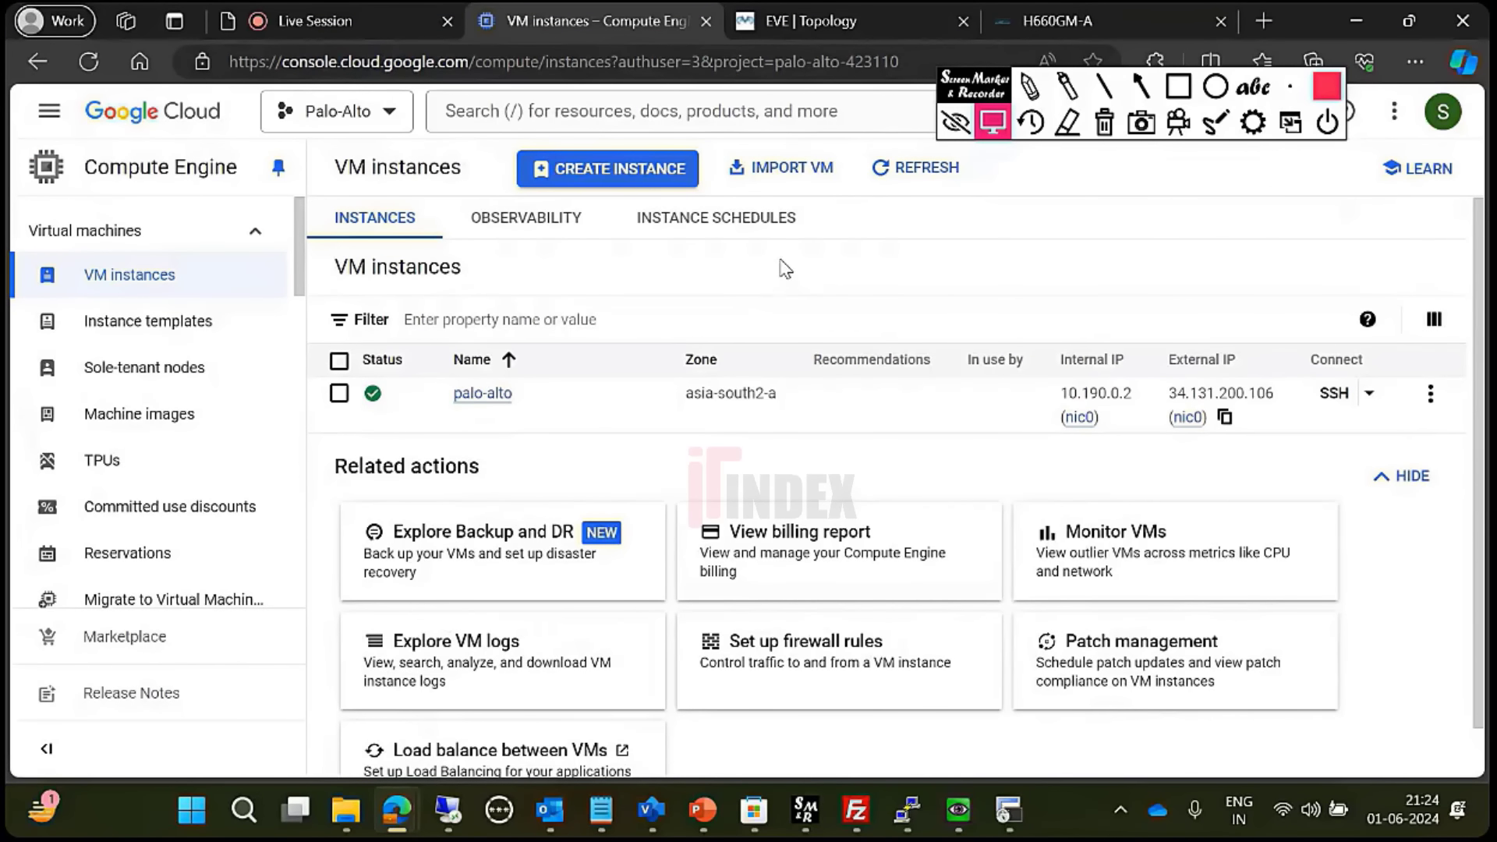
pyautogui.click(849, 4)
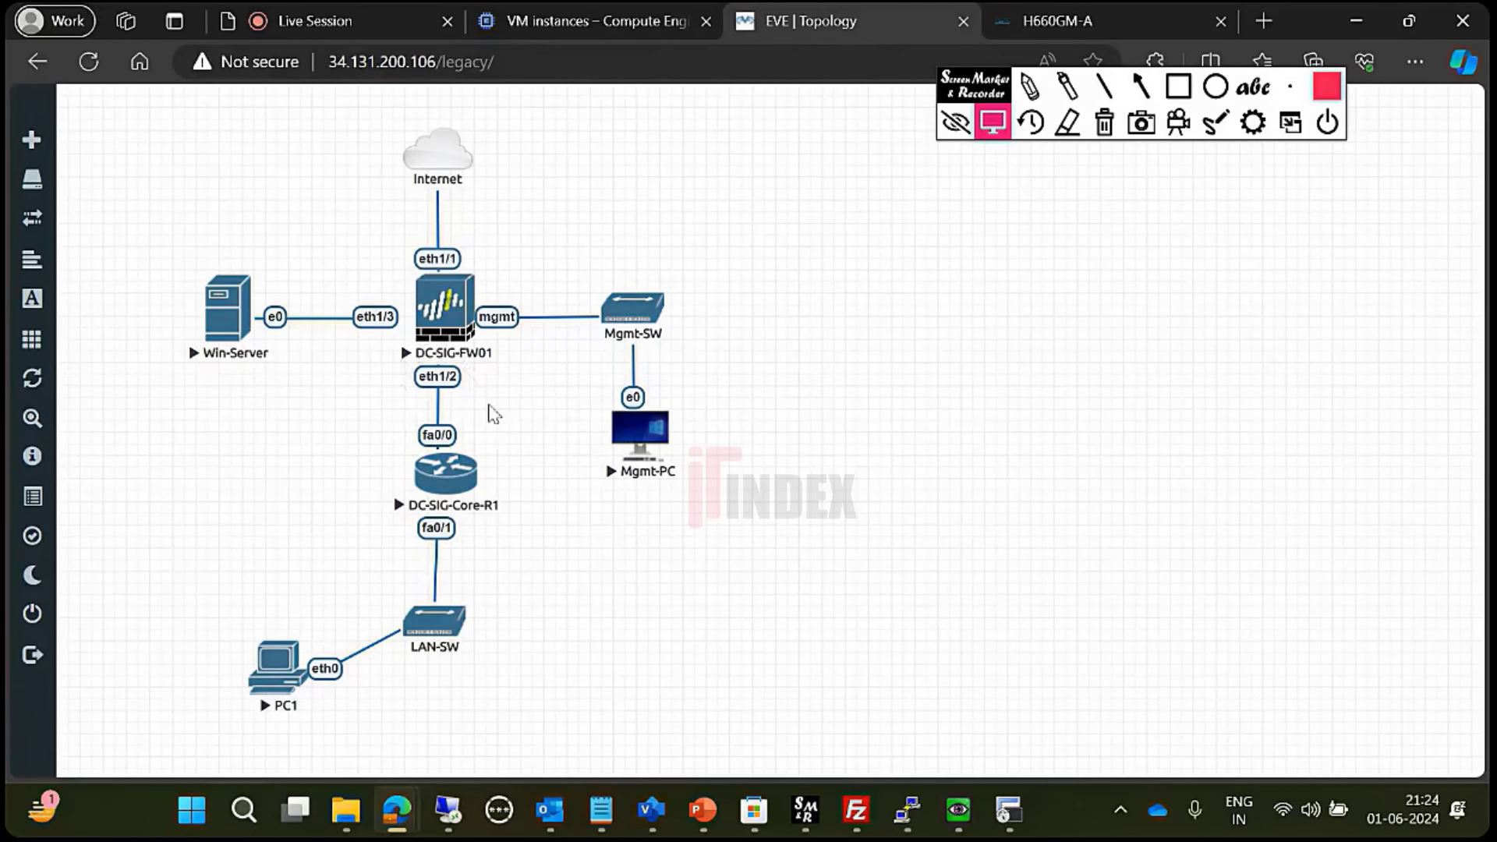
# - Add Trust as the new rule's source zone
pyautogui.click(447, 812)
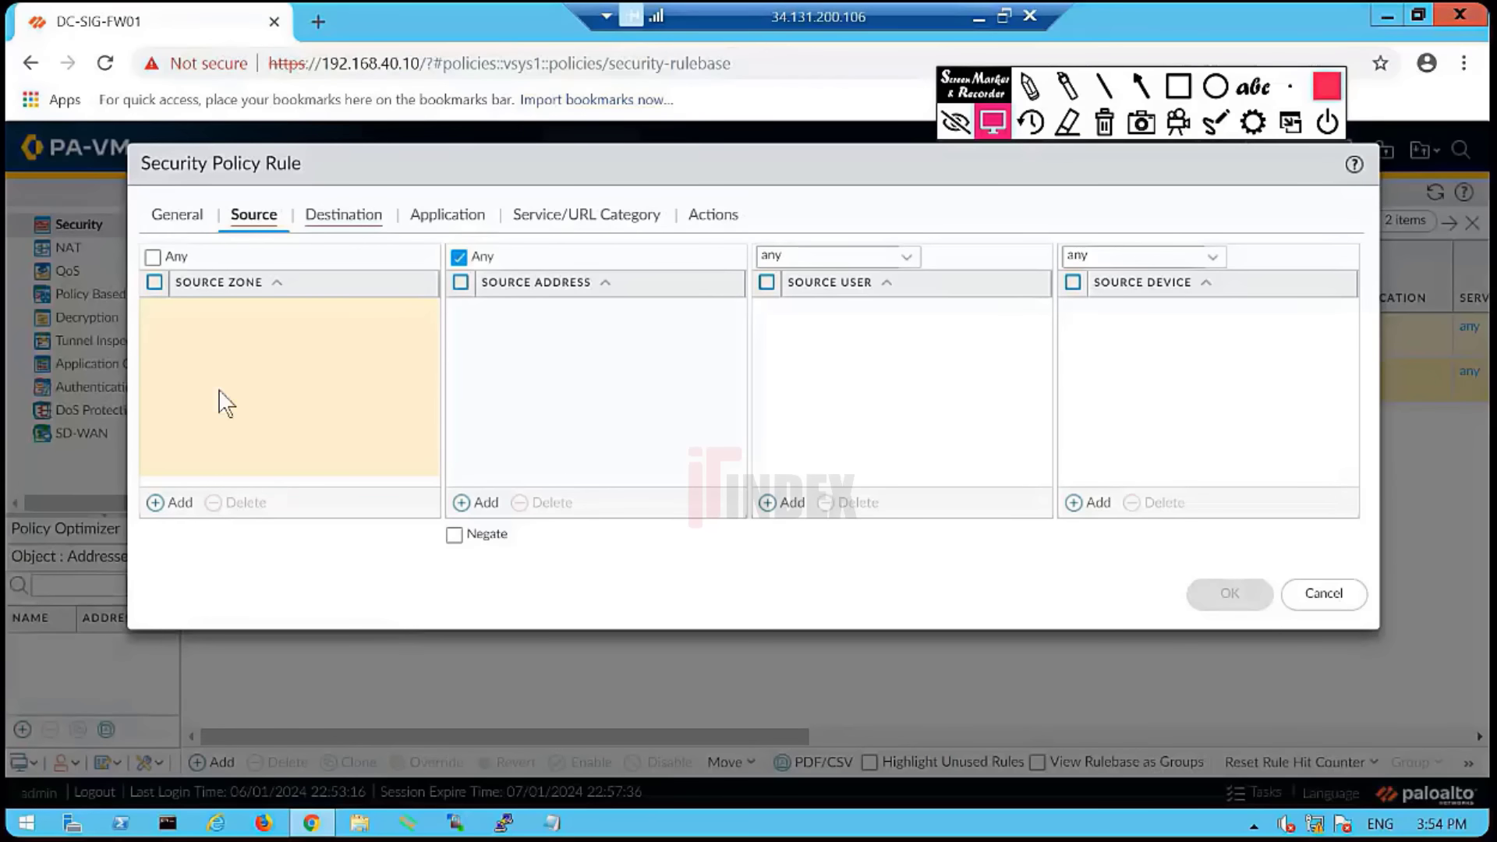
pyautogui.click(168, 503)
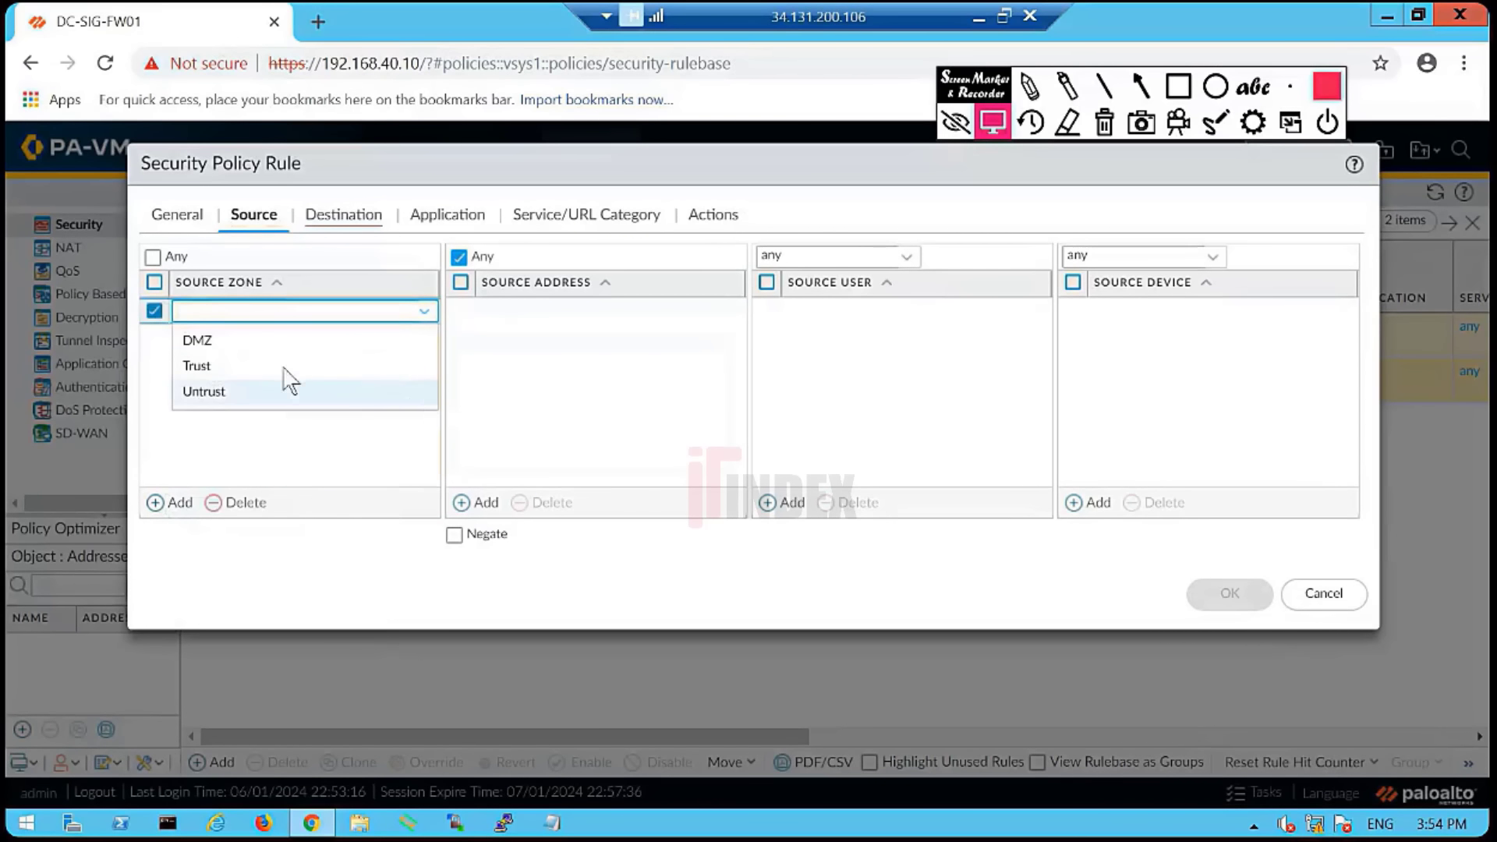
pyautogui.click(222, 366)
pyautogui.click(359, 411)
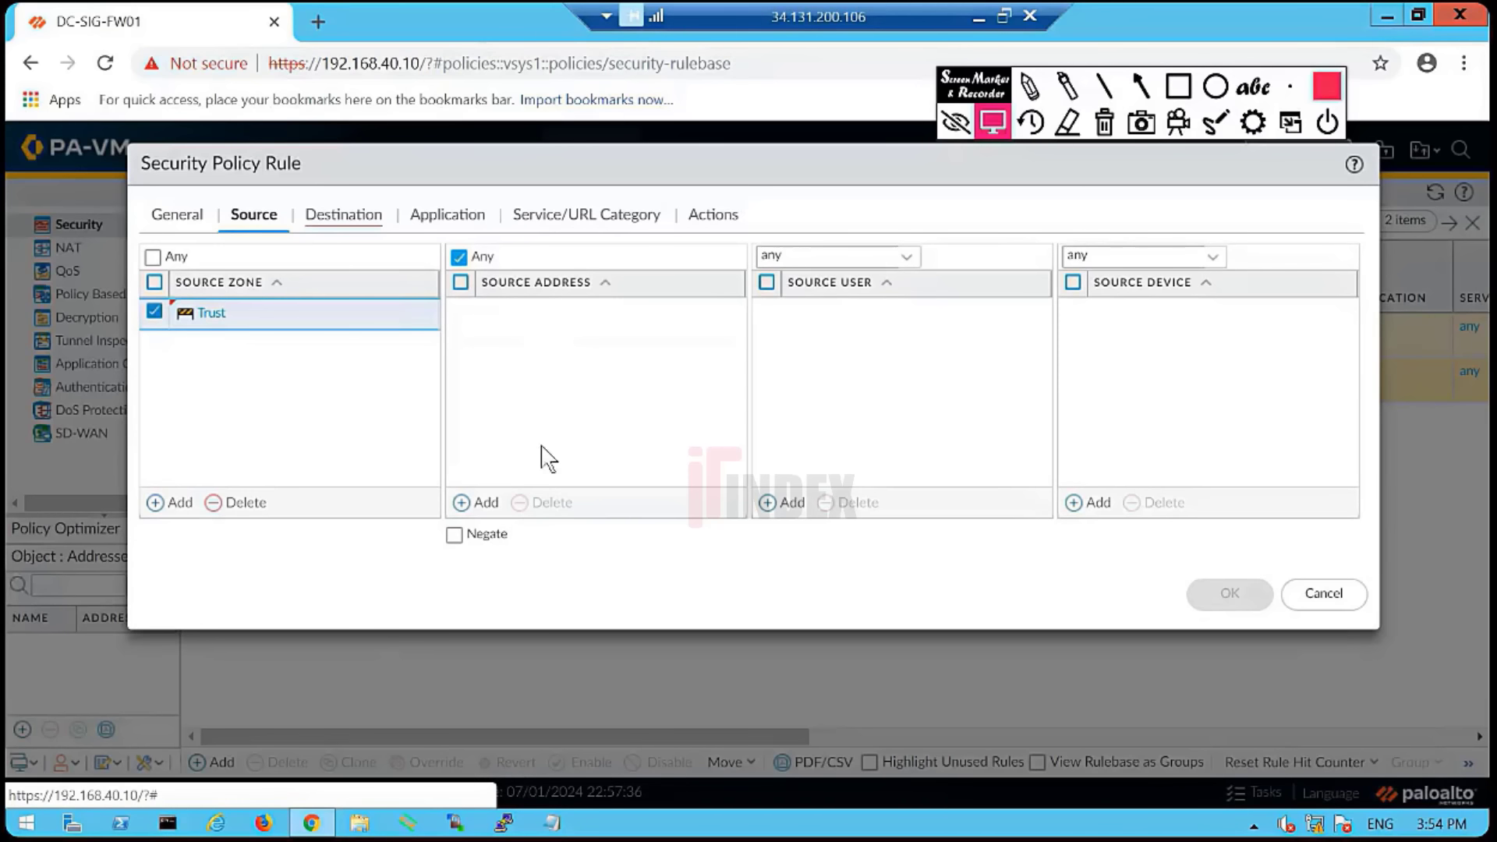
# - Add a source address entry and browse the available address options in its dropdown
pyautogui.click(481, 505)
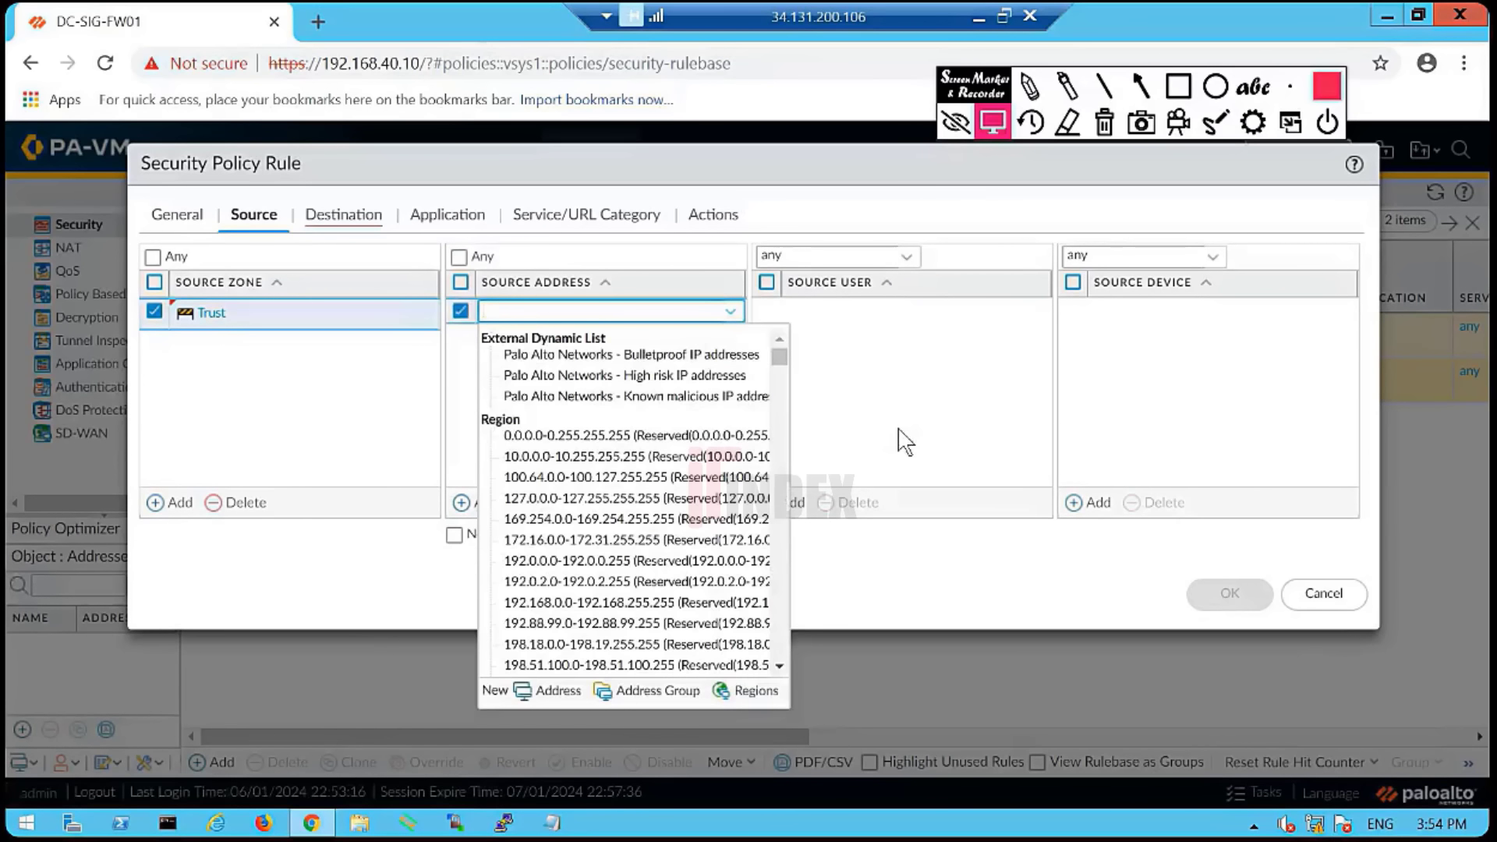
pyautogui.scroll(-15, 637, 499)
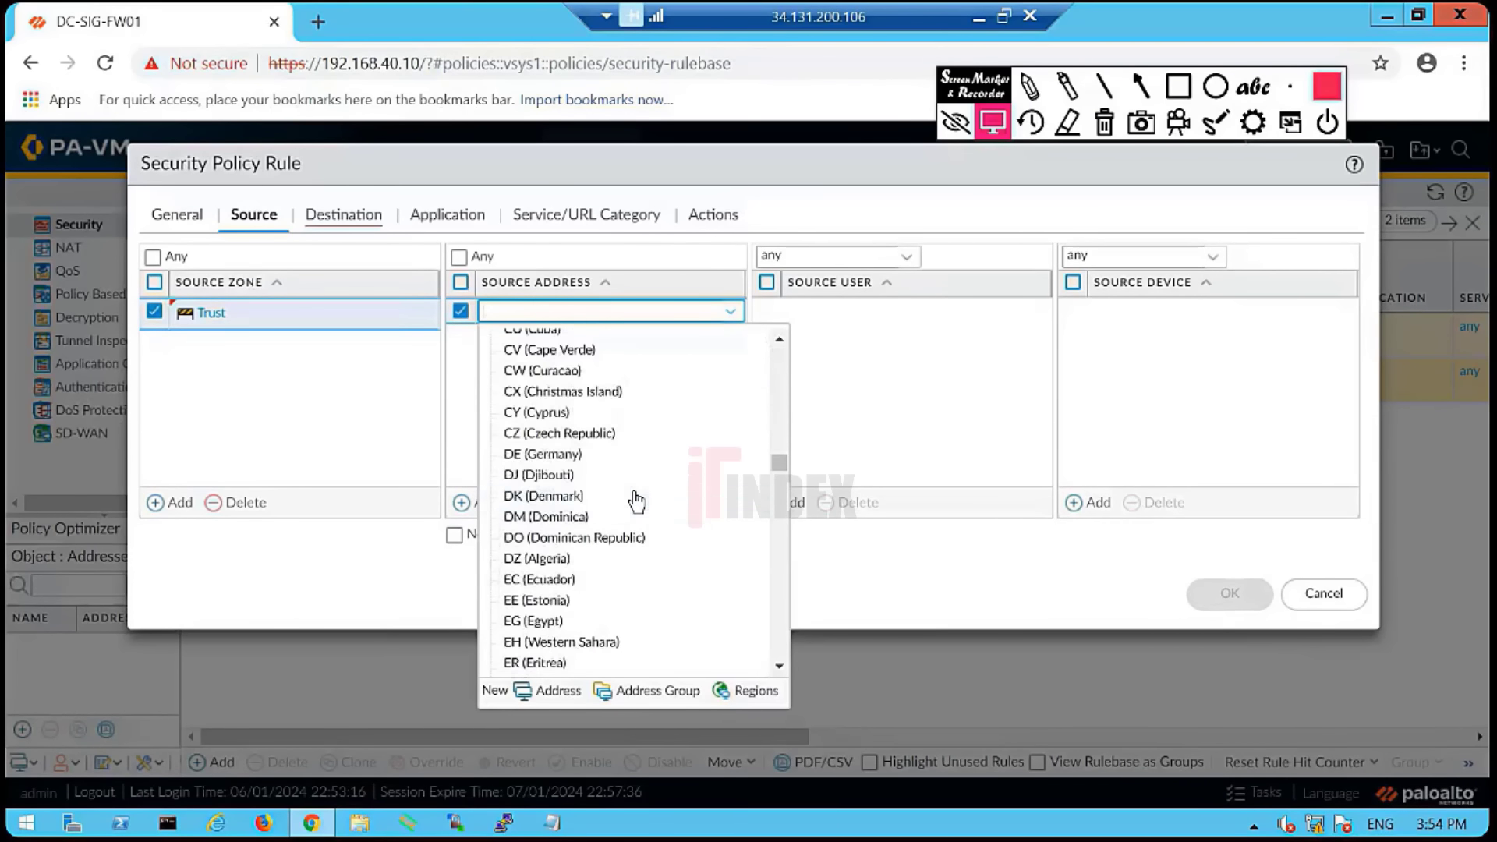
pyautogui.scroll(-5, 637, 499)
pyautogui.scroll(20, 639, 498)
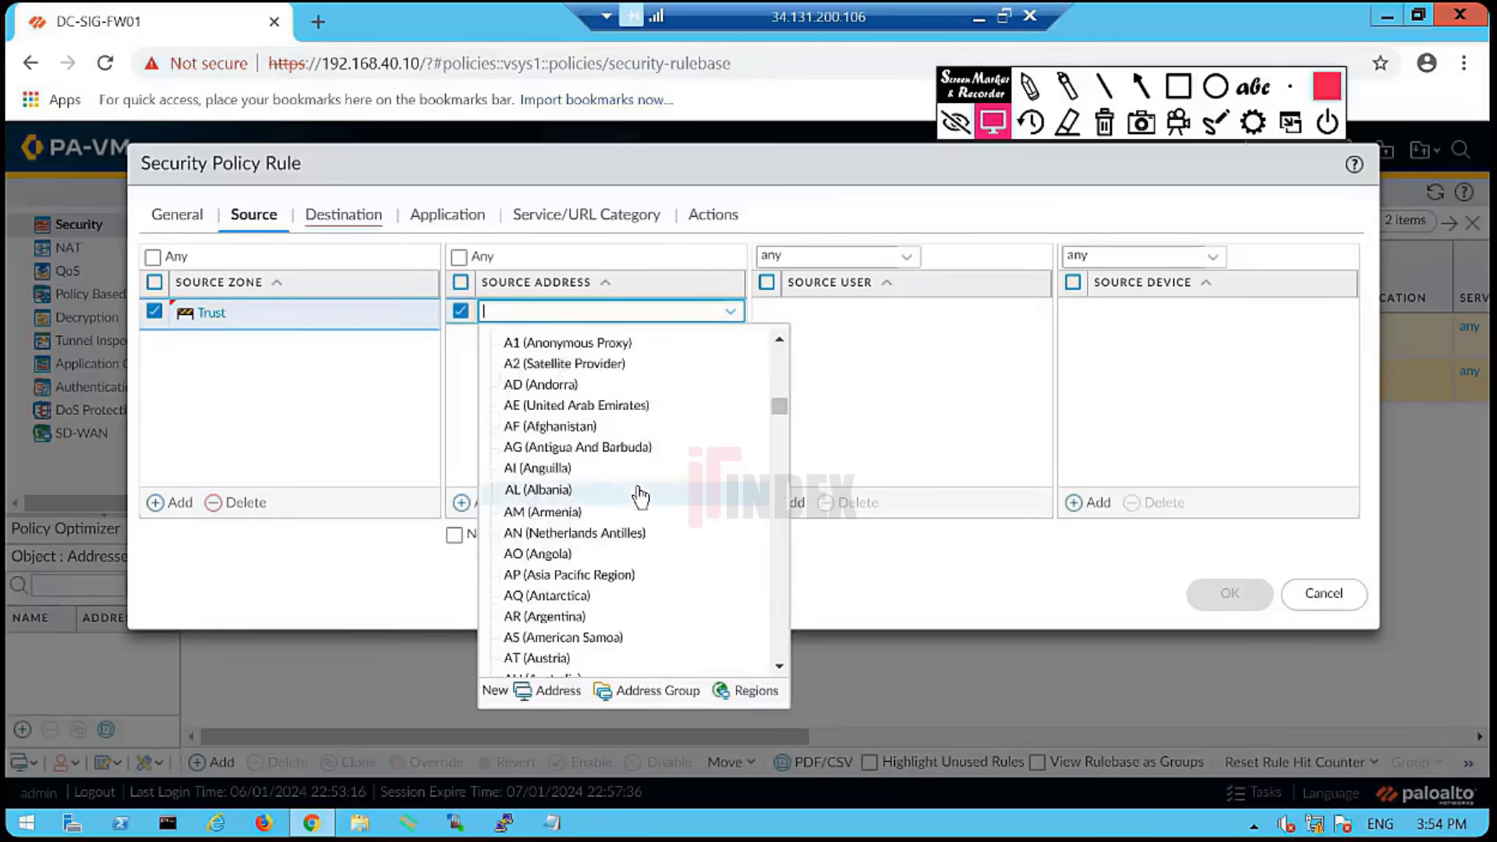
pyautogui.scroll(3, 640, 497)
pyautogui.scroll(-20, 641, 497)
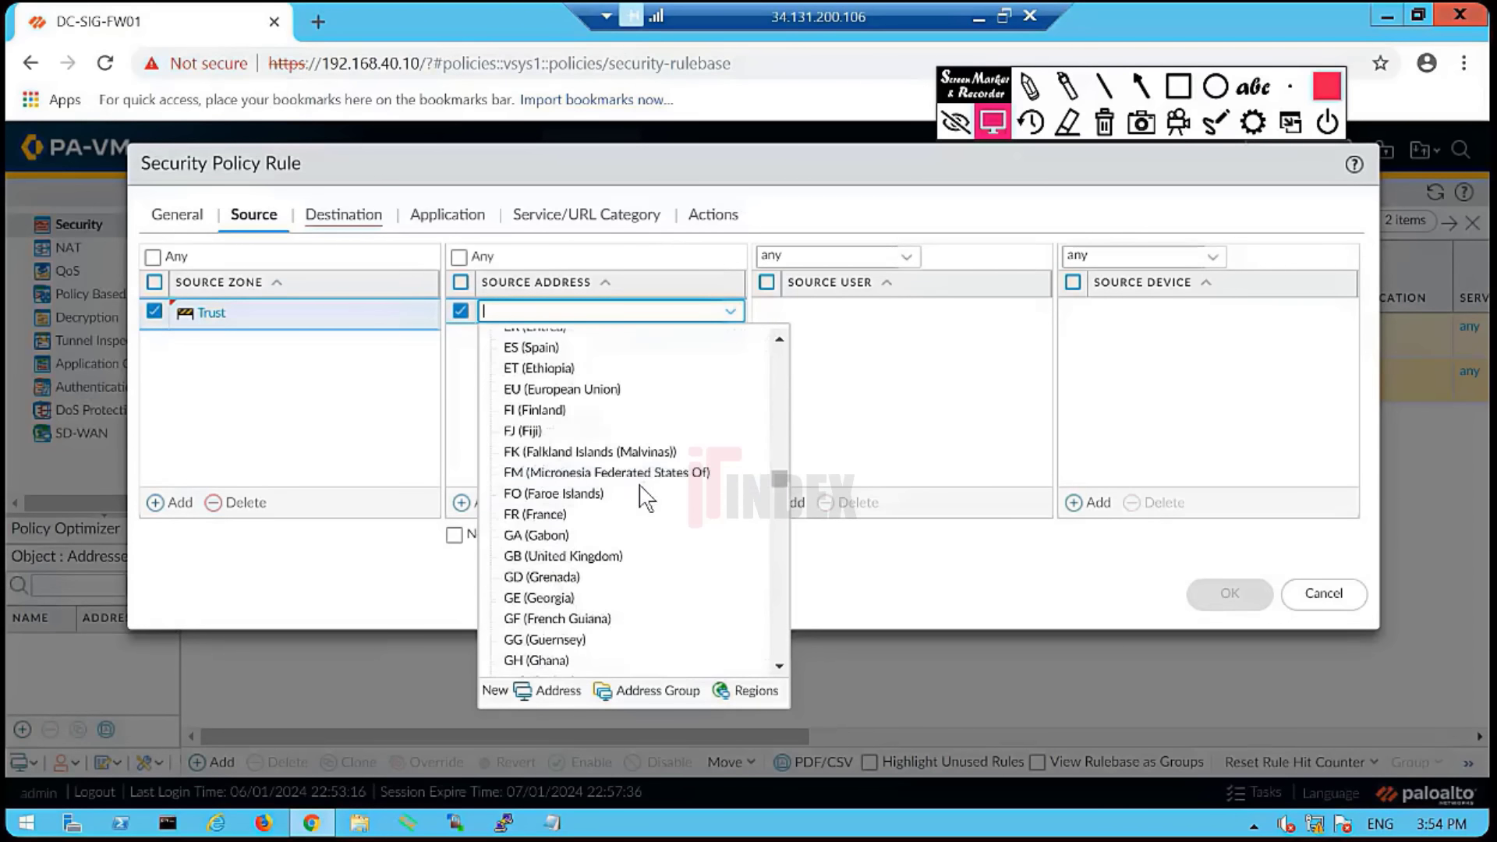
pyautogui.scroll(-13, 644, 497)
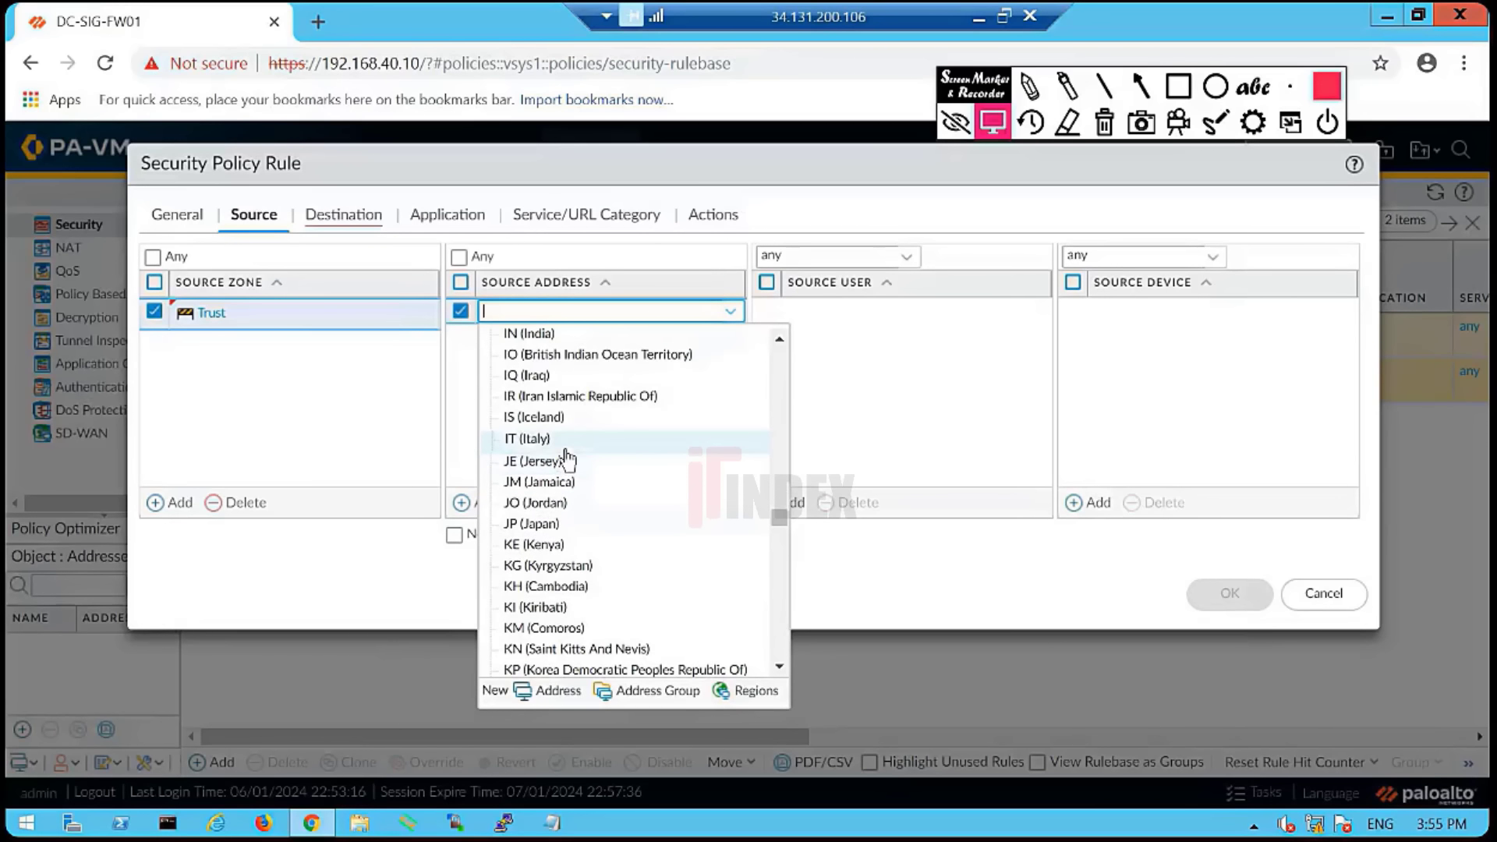
pyautogui.scroll(-16, 578, 523)
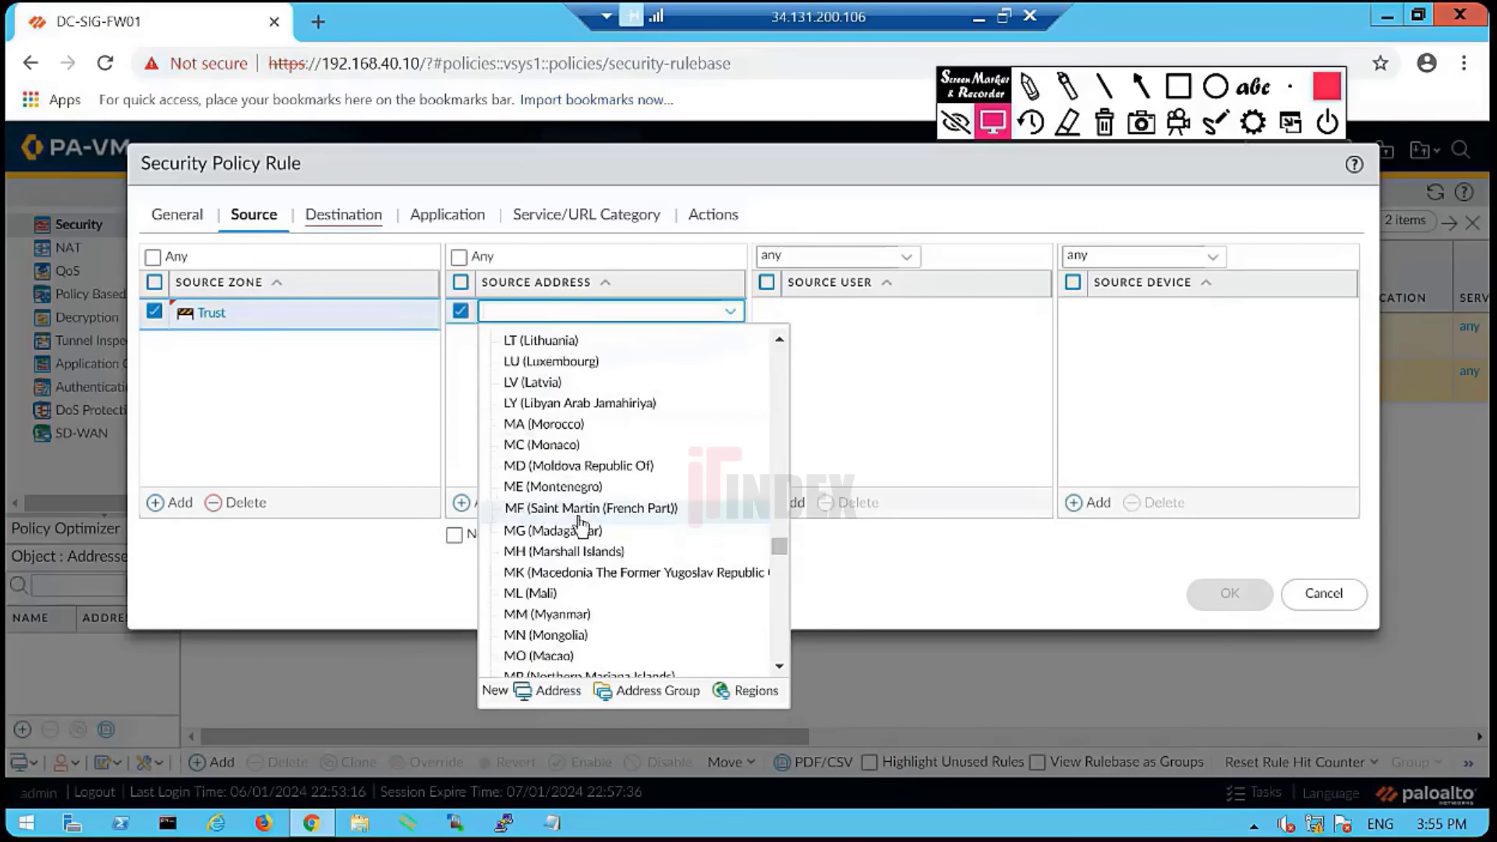
pyautogui.scroll(-15, 581, 524)
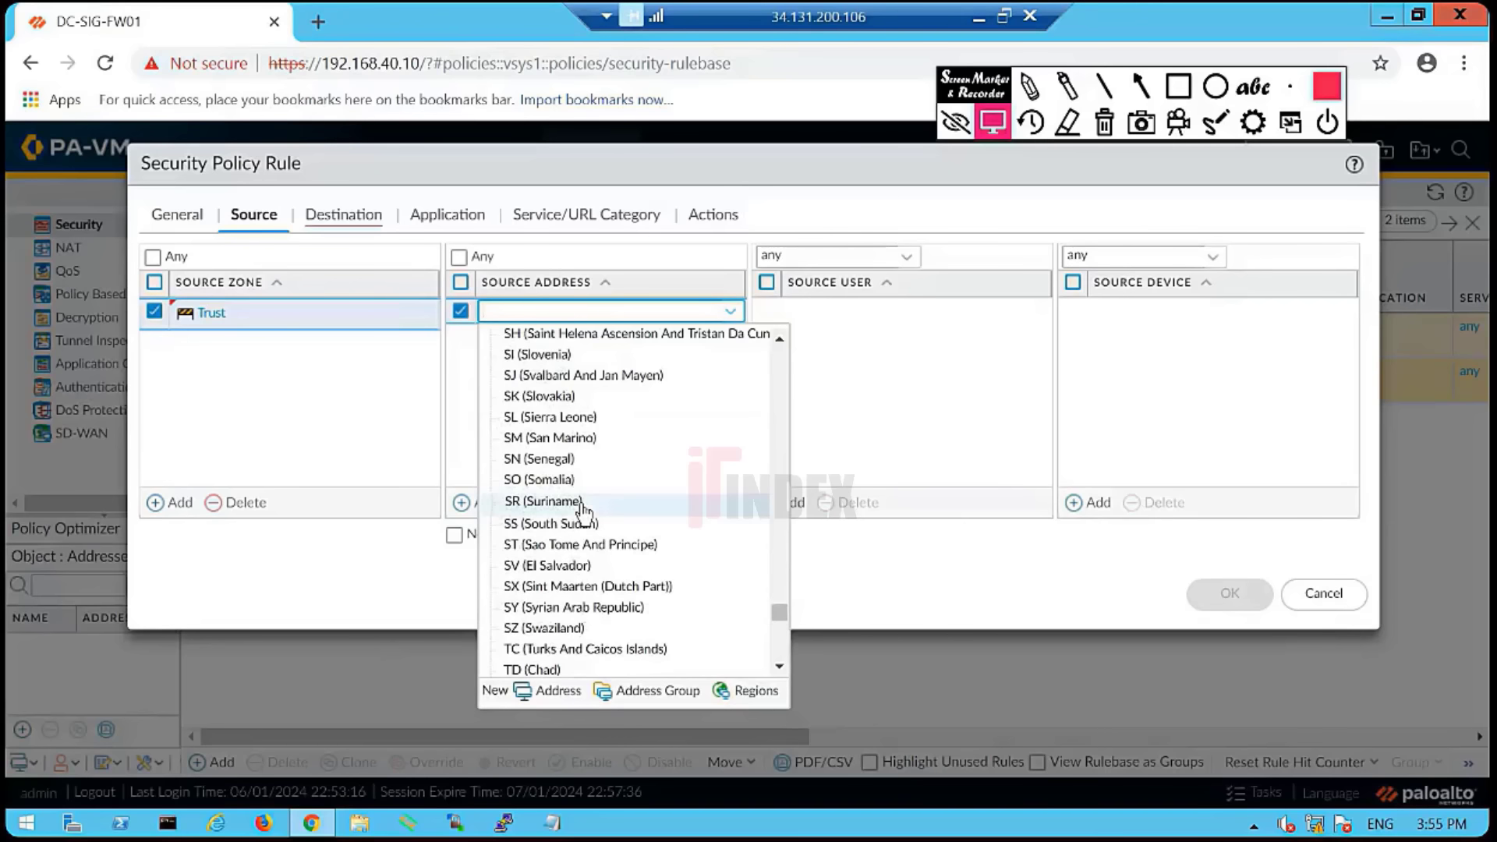
pyautogui.scroll(20, 583, 511)
pyautogui.scroll(-20, 592, 503)
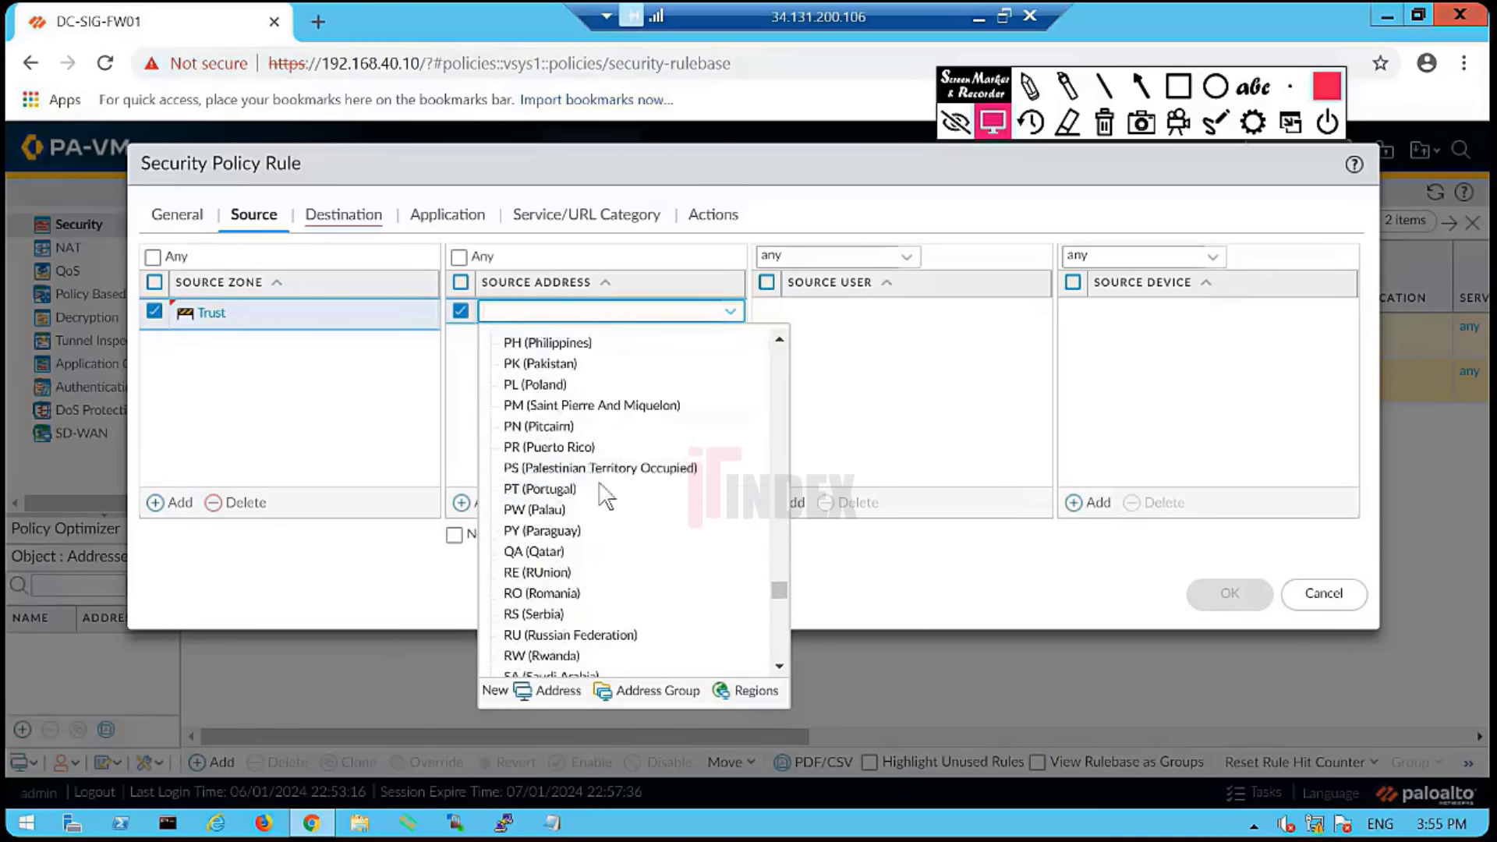
pyautogui.scroll(-20, 606, 496)
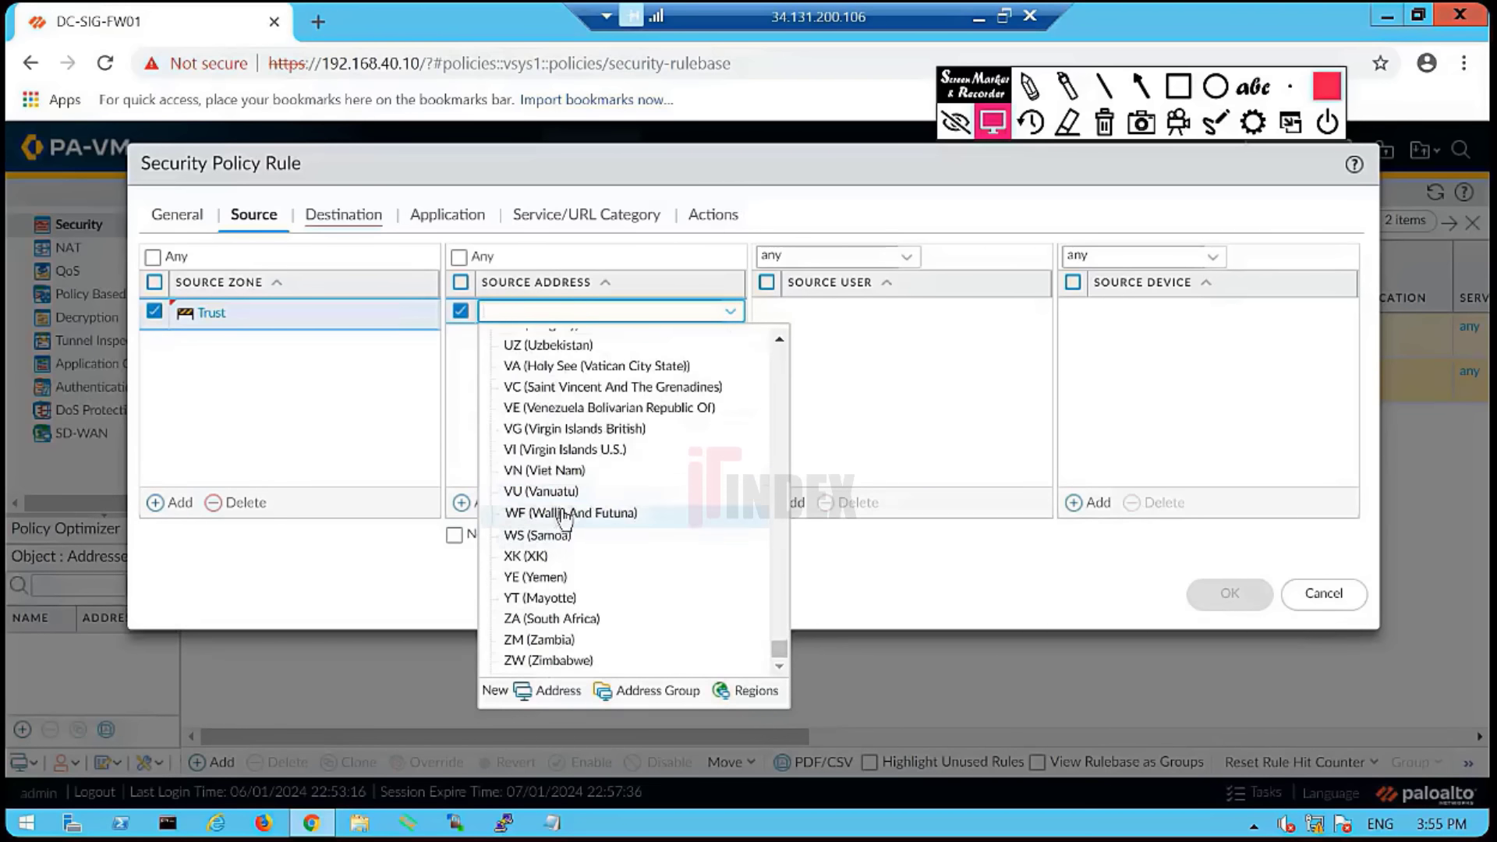
pyautogui.scroll(20, 573, 517)
pyautogui.scroll(20, 567, 511)
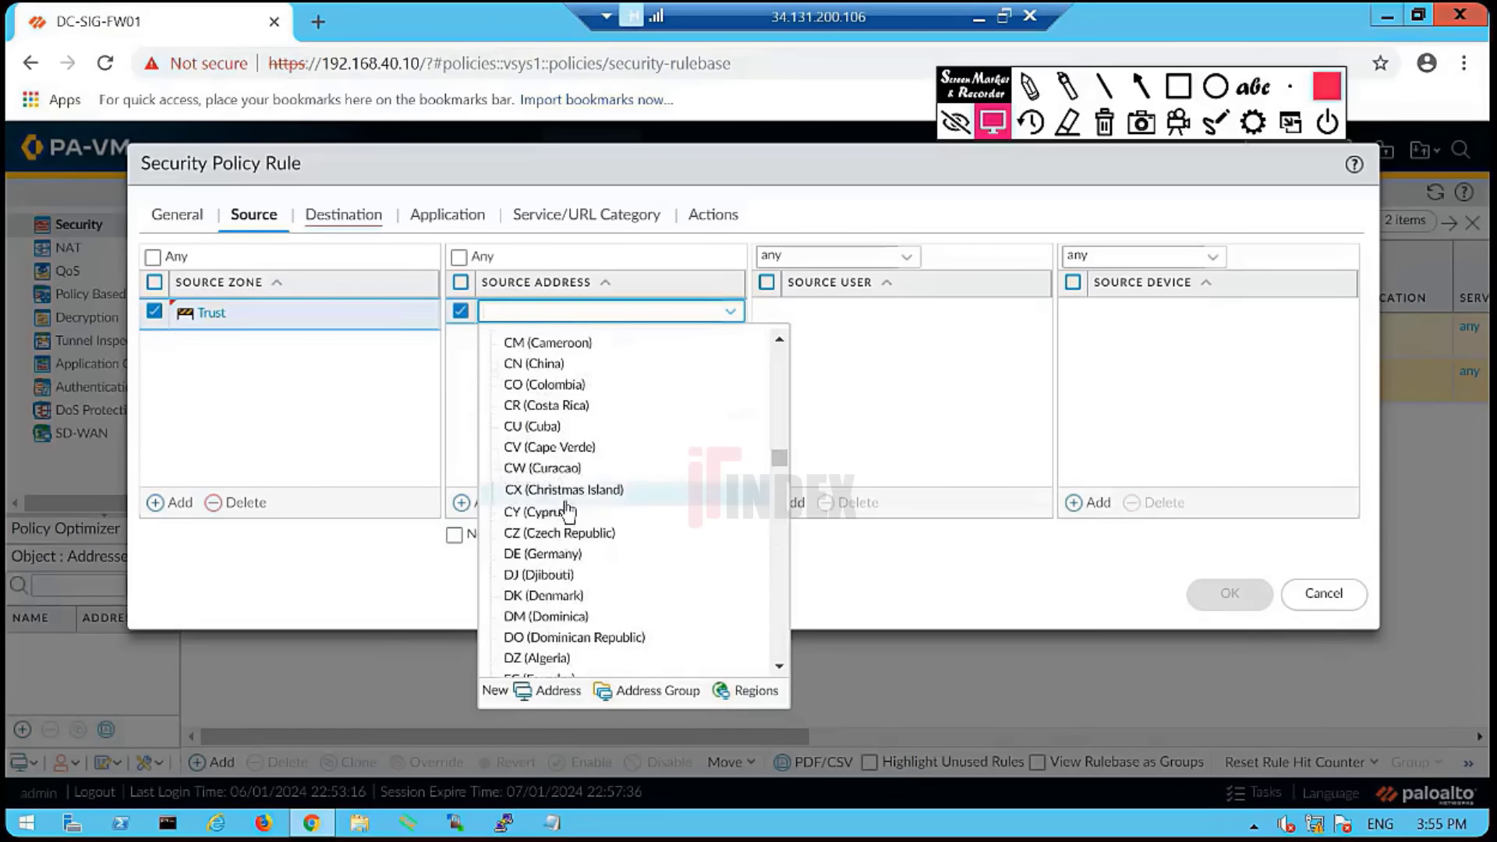
pyautogui.scroll(-15, 570, 501)
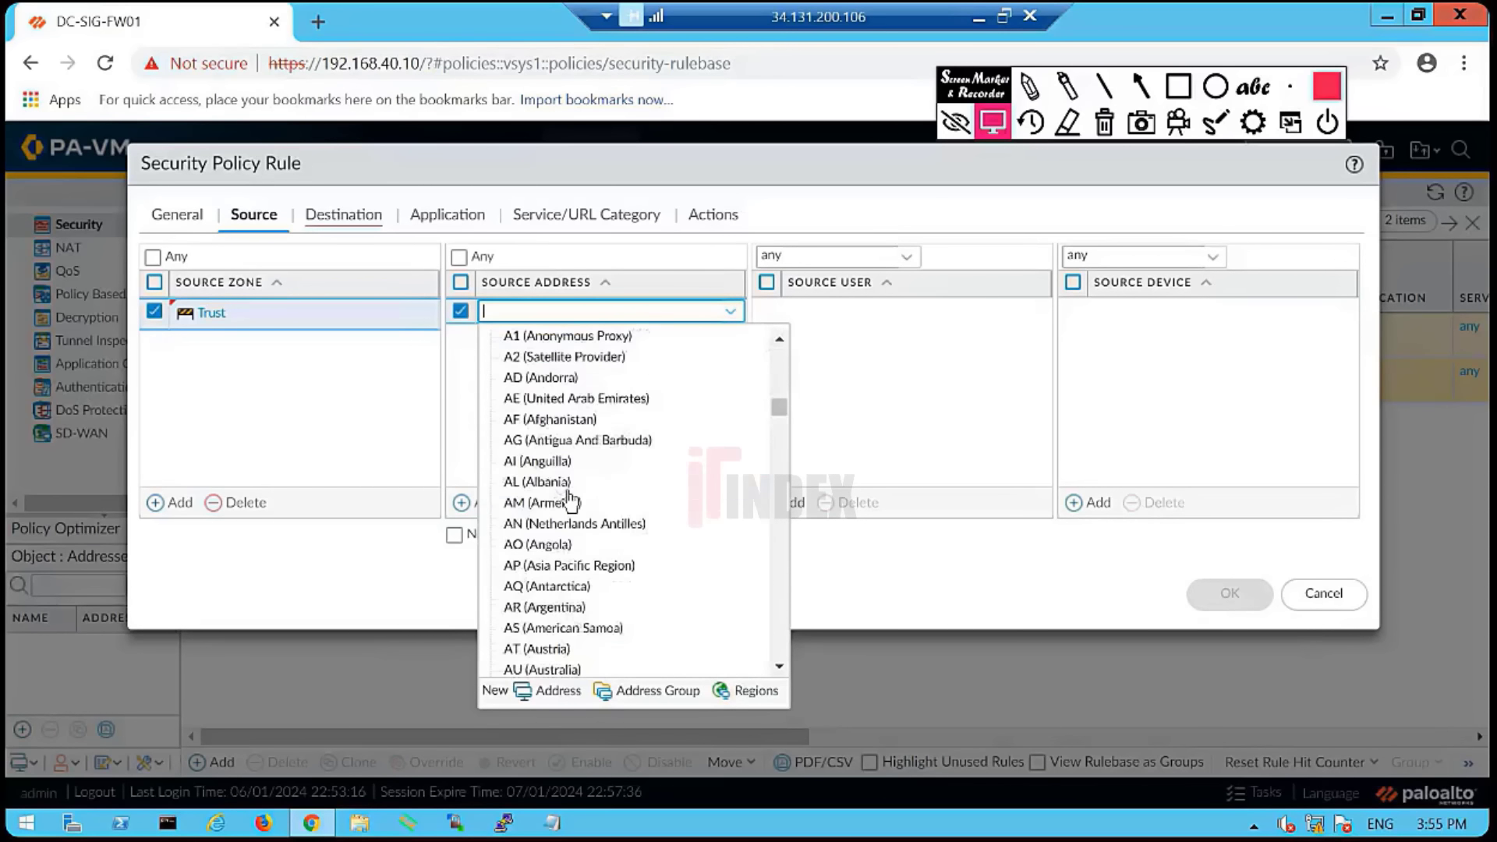
# - Create a new address named Host_10.120.1.15 with IP Netmask value 10.120.1.15
pyautogui.click(559, 691)
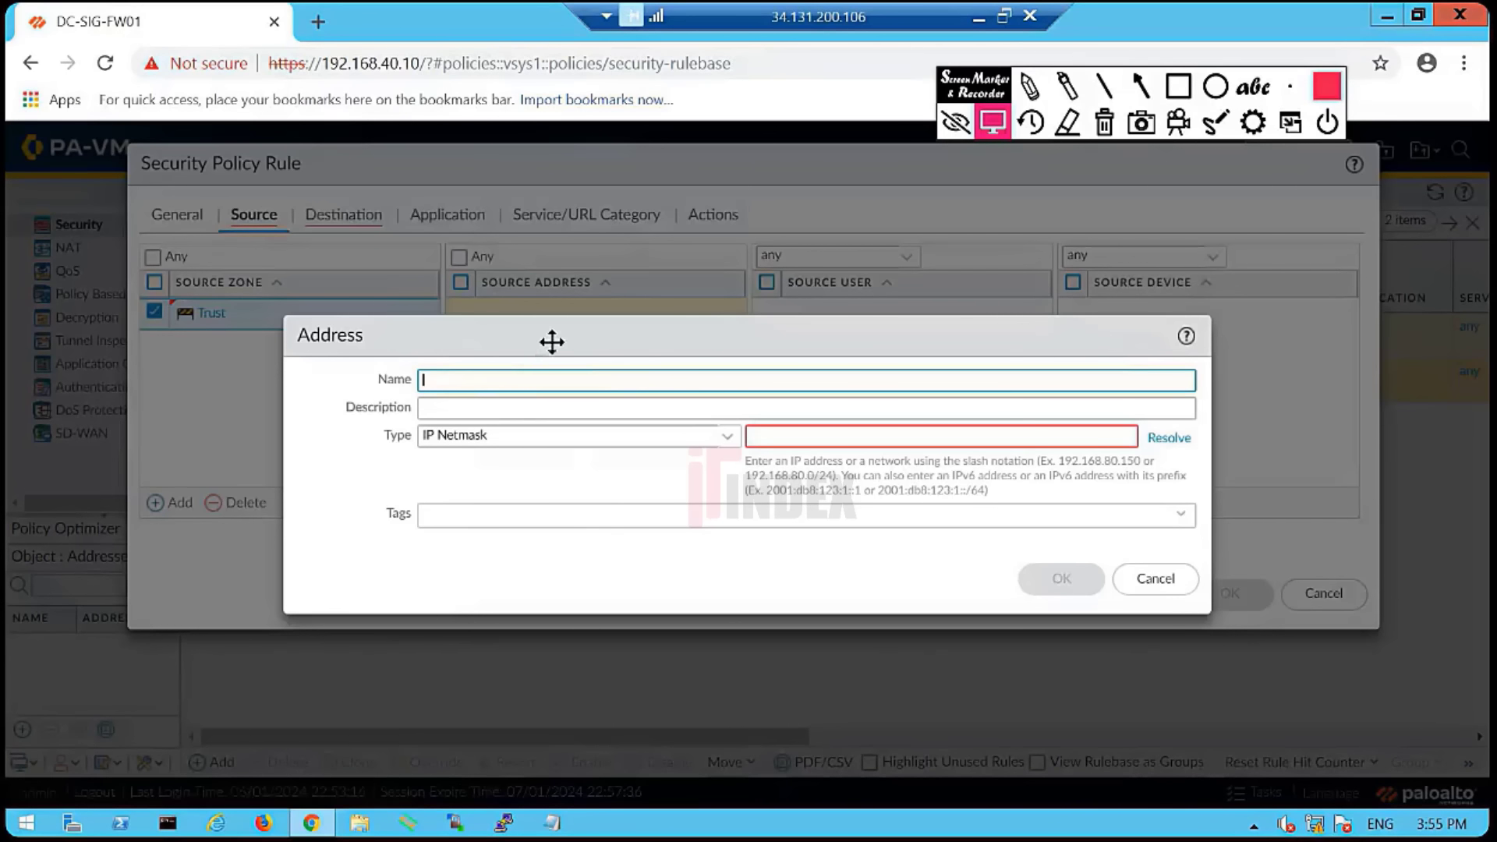
pyautogui.moveTo(552, 341); pyautogui.dragTo(680, 244)
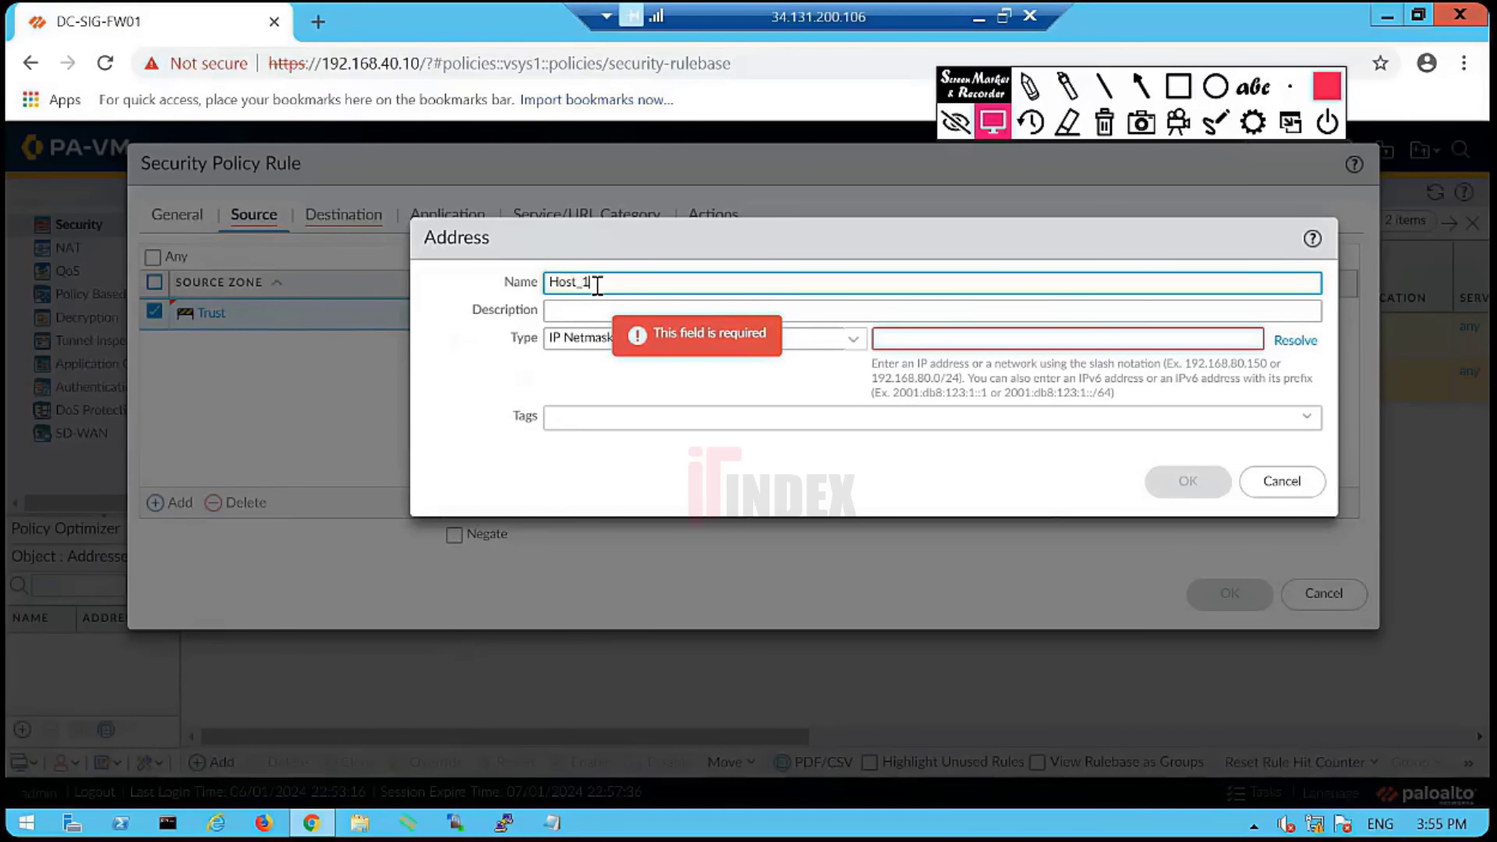
pyautogui.write('Host_10.120.1.15')
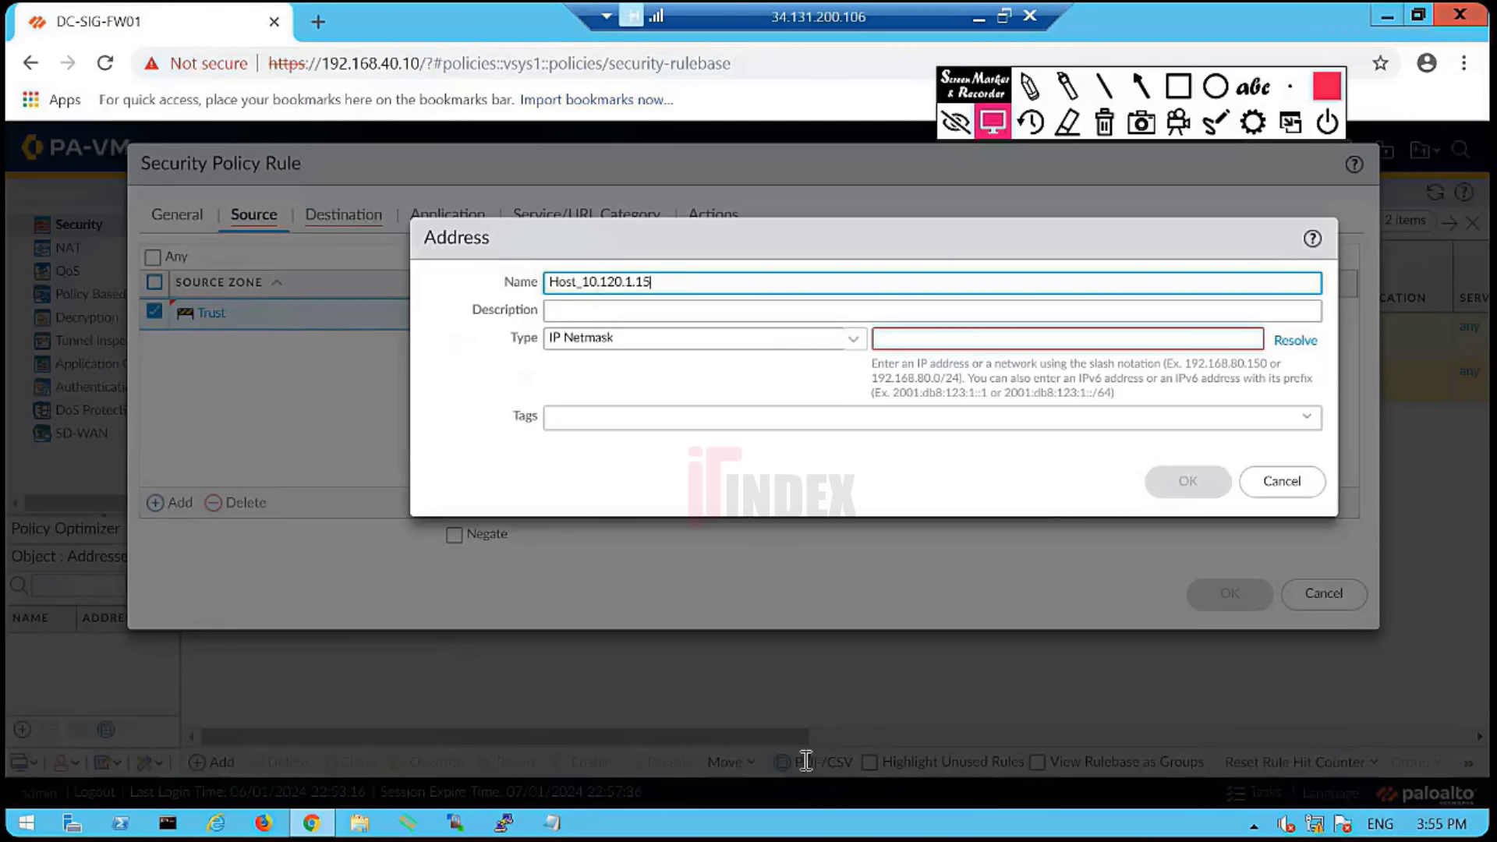
pyautogui.doubleClick(614, 283)
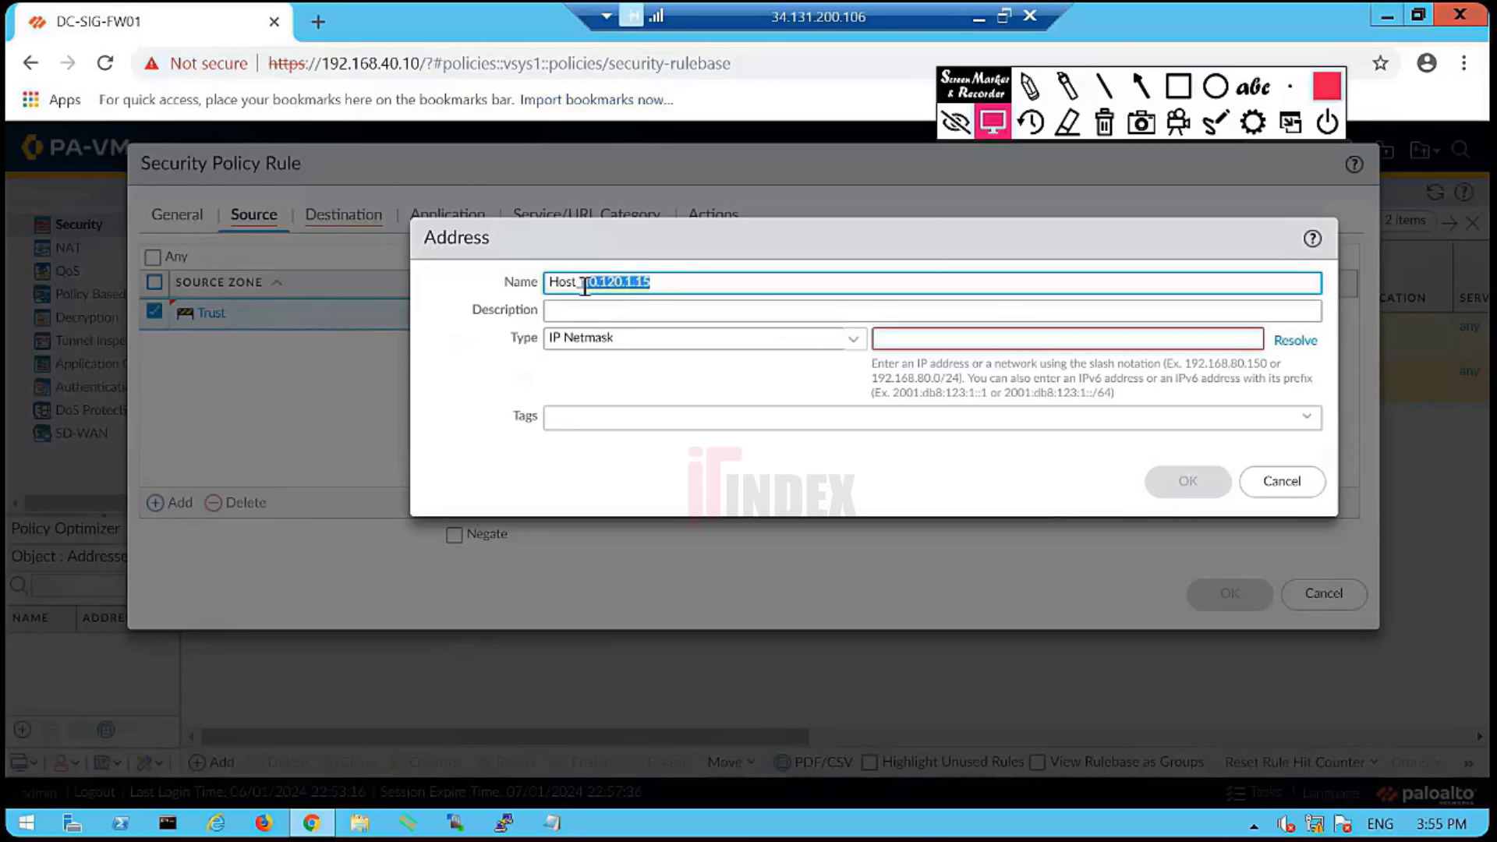
pyautogui.hotkey('ctrl', 'c')
pyautogui.click(946, 337)
pyautogui.hotkey('ctrl', 'v')
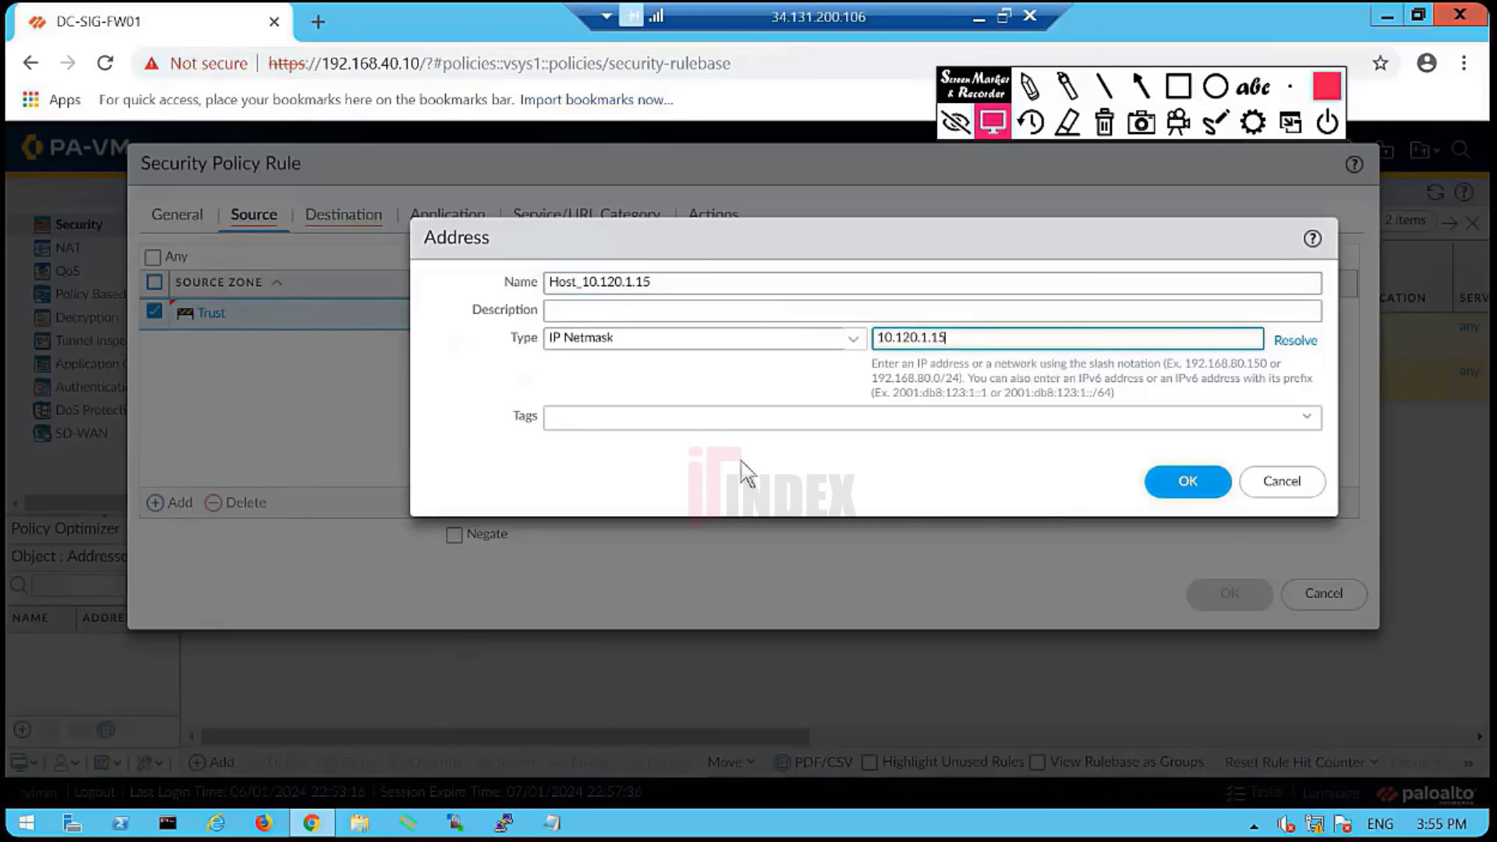
# - Keep IP Netmask as the address type and save the Host_10.120.1.15 object
pyautogui.click(643, 445)
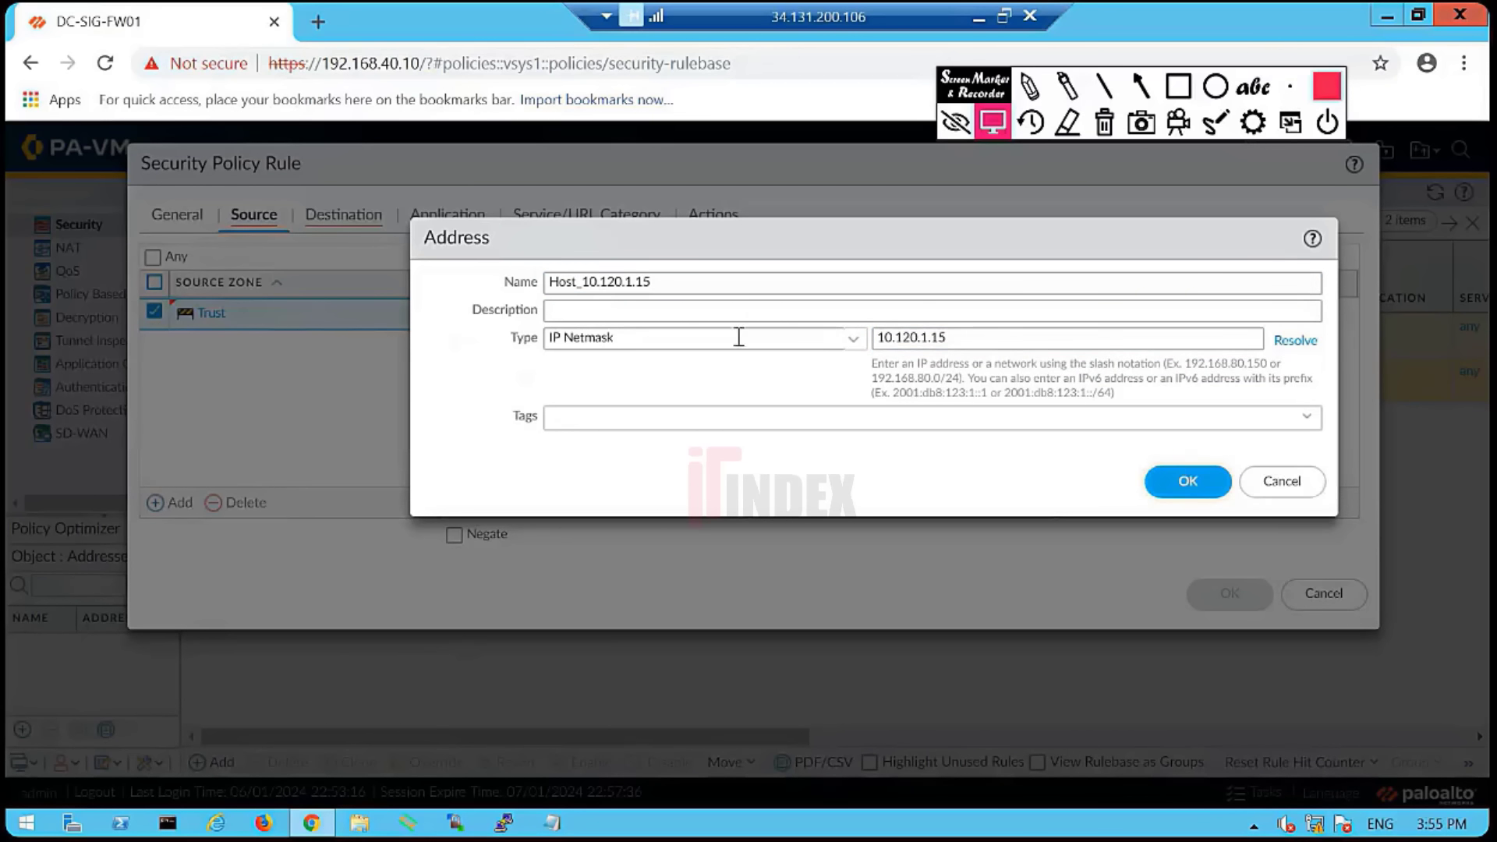
pyautogui.click(855, 345)
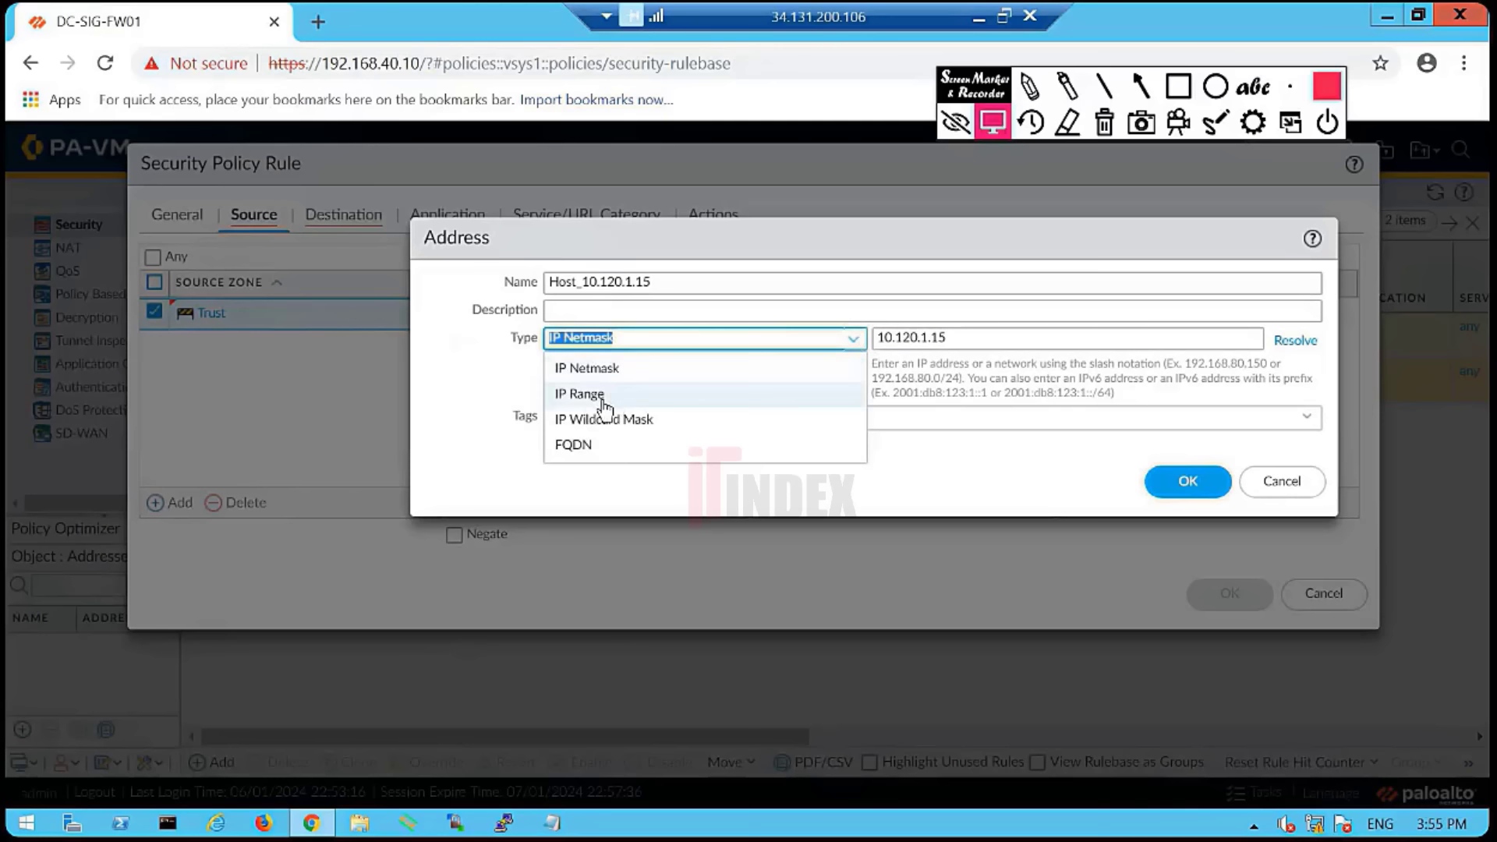
pyautogui.click(959, 480)
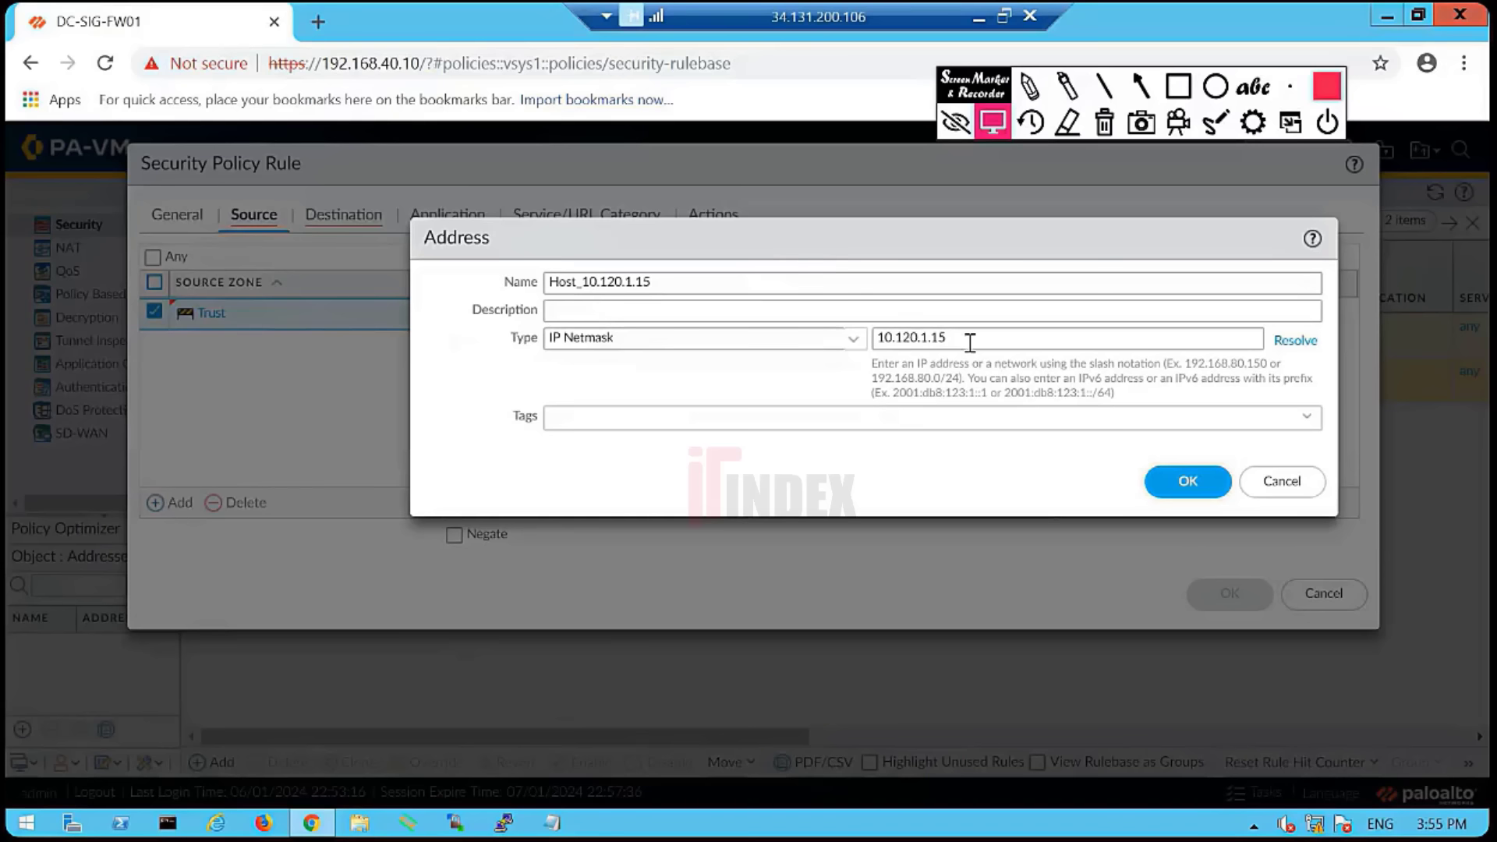
pyautogui.moveTo(963, 342); pyautogui.dragTo(748, 331)
pyautogui.click(800, 378)
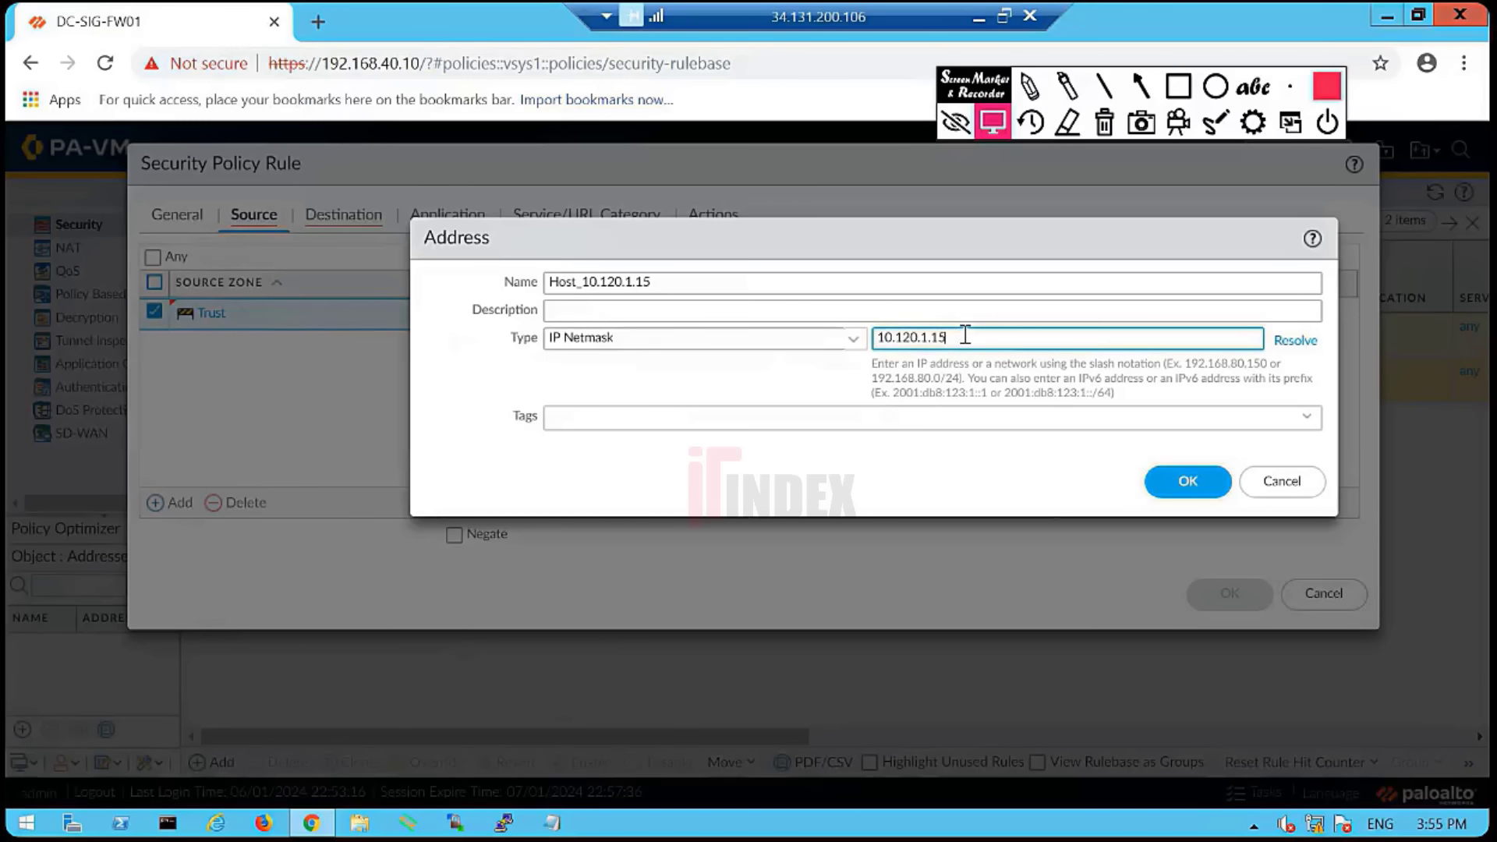
pyautogui.click(1186, 483)
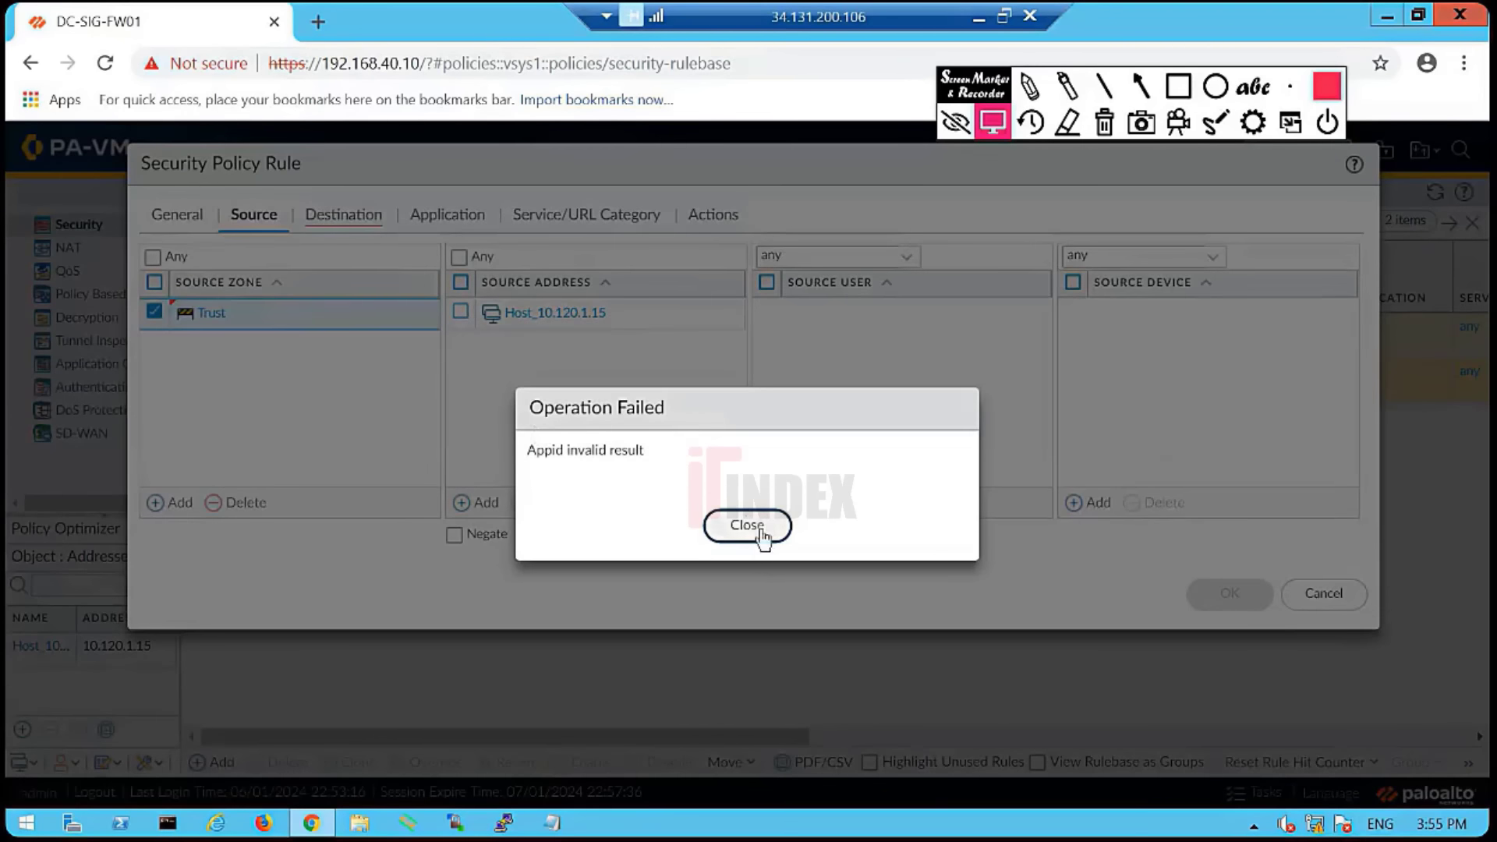
pyautogui.click(747, 526)
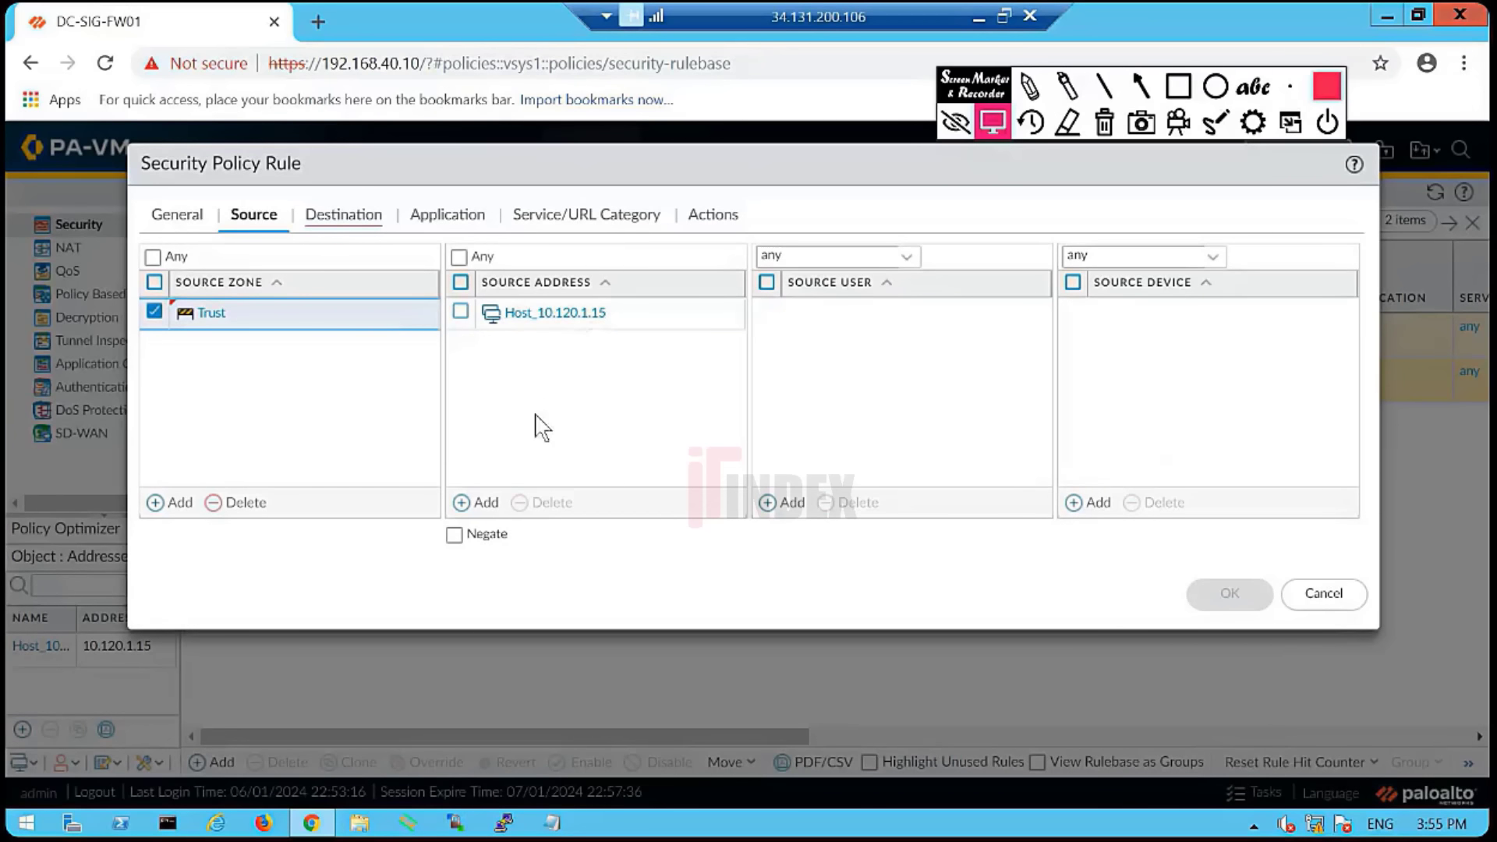
pyautogui.click(487, 503)
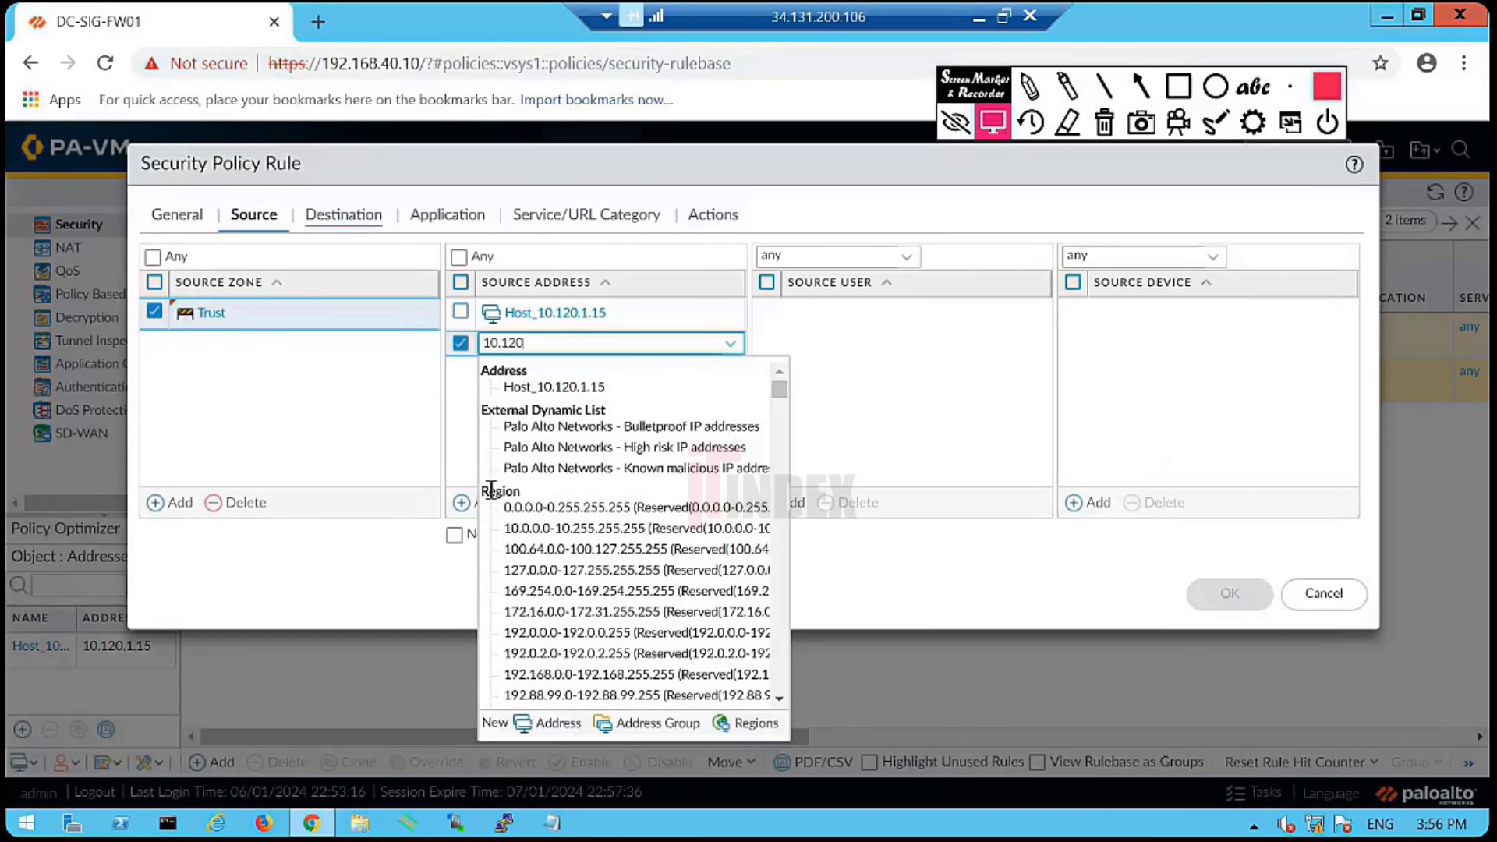
pyautogui.write('10.120.1.15')
pyautogui.press('Return')
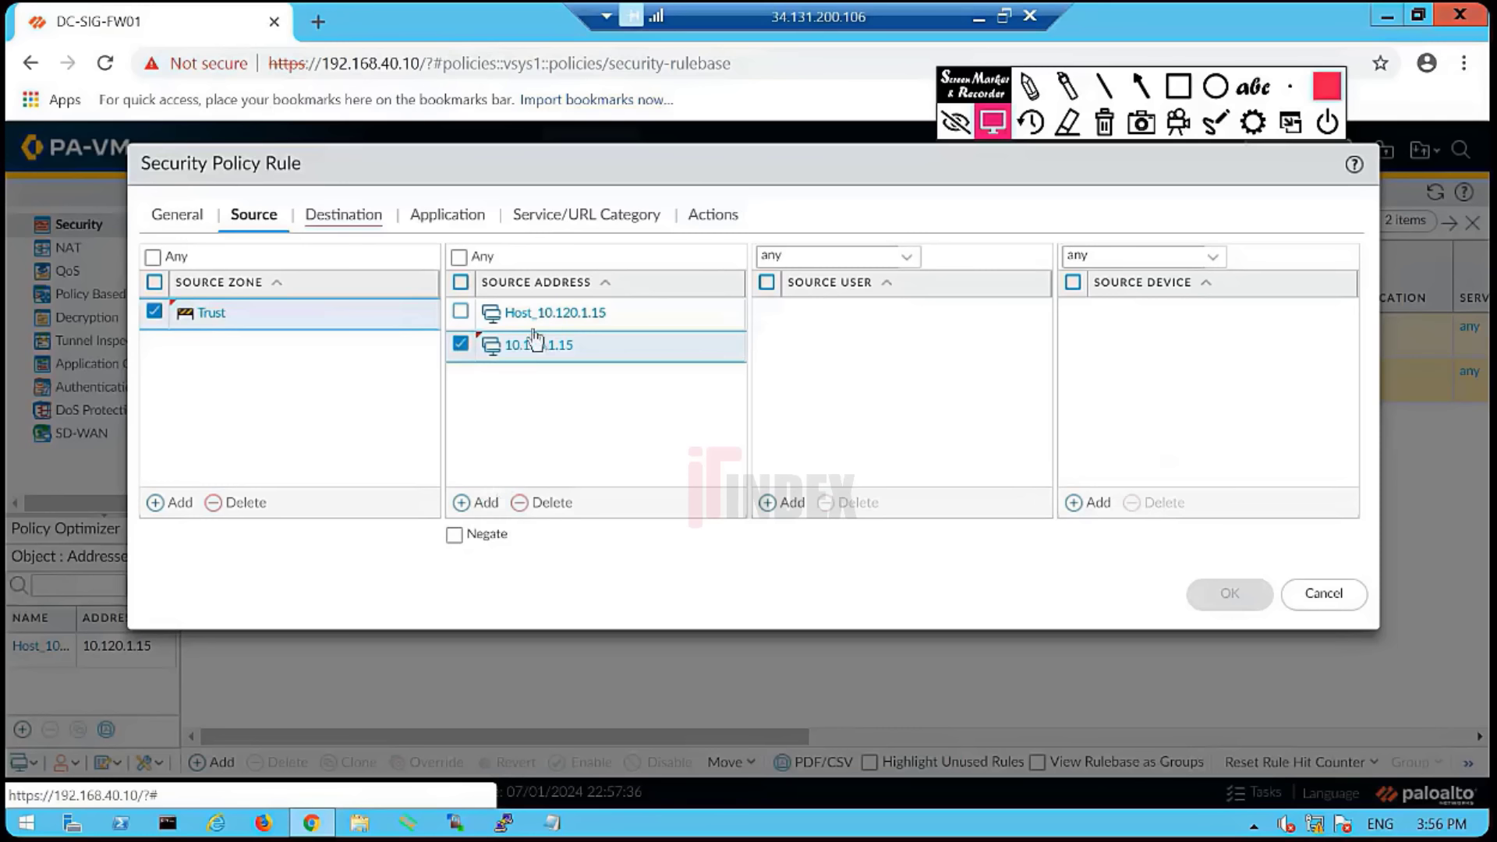
pyautogui.click(550, 503)
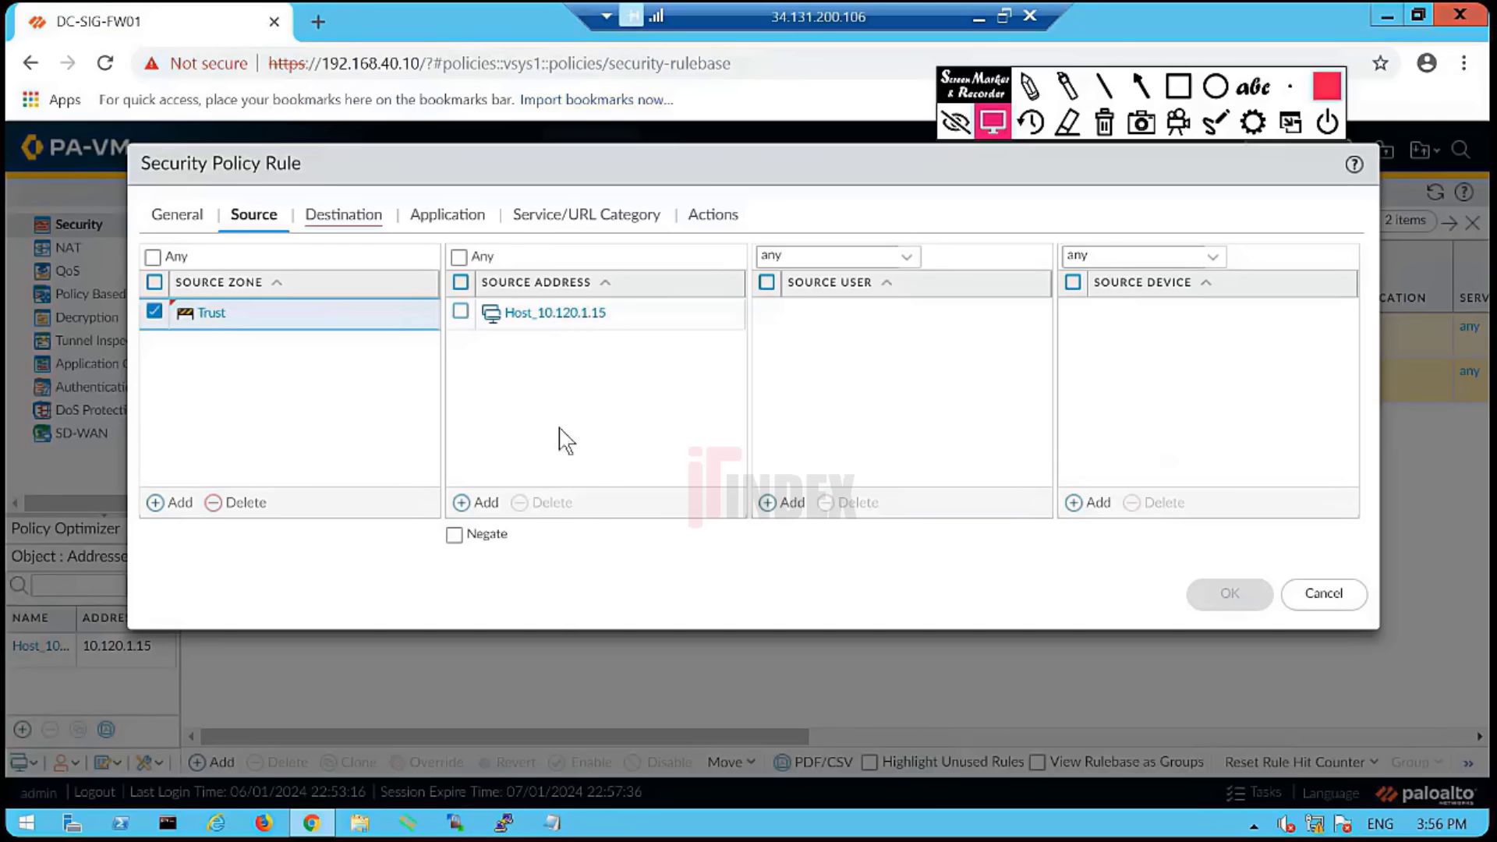
pyautogui.click(454, 537)
pyautogui.click(454, 538)
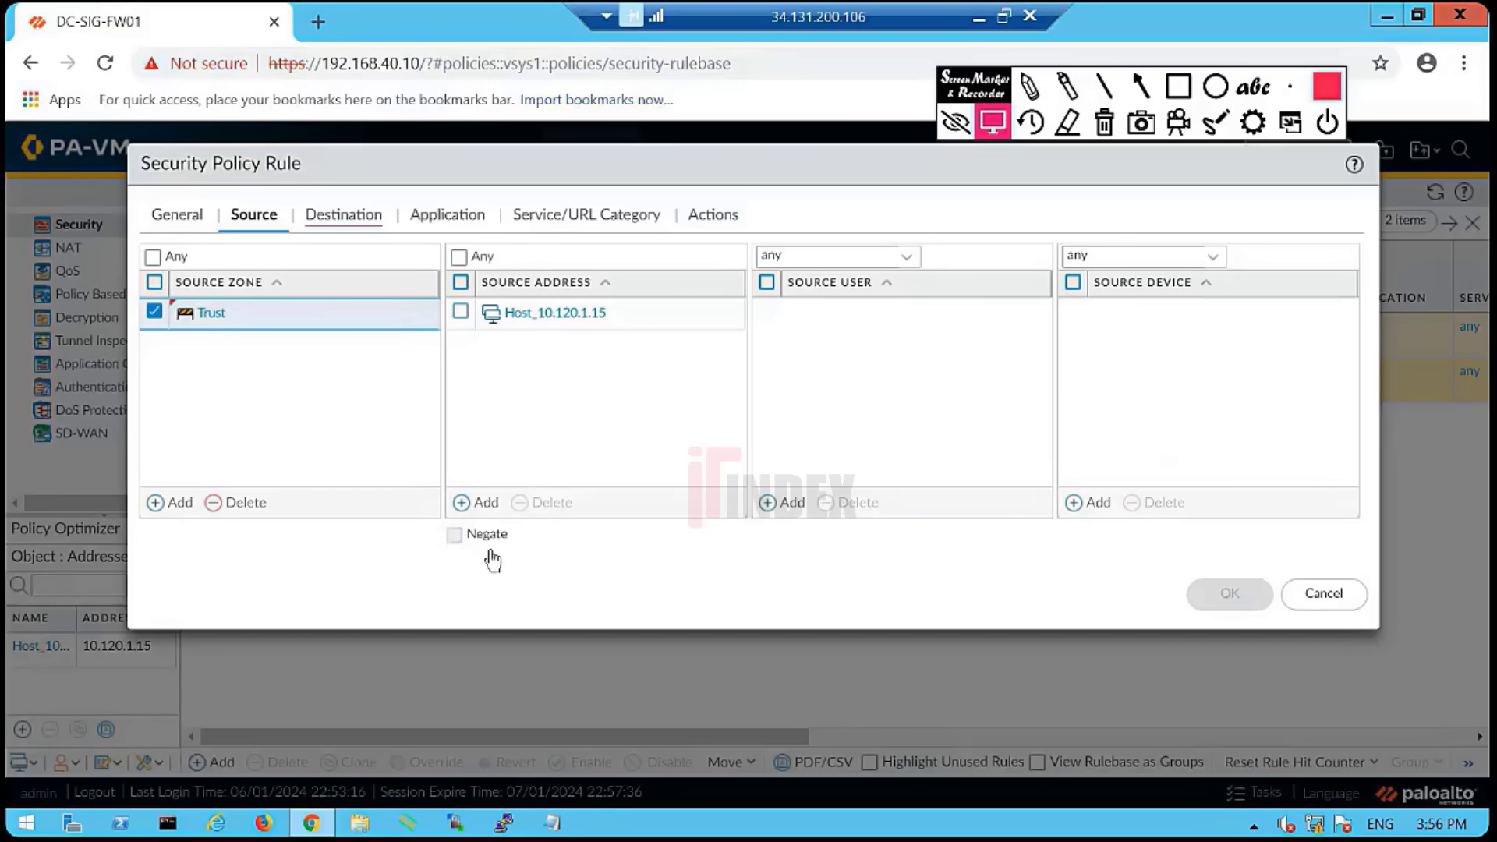
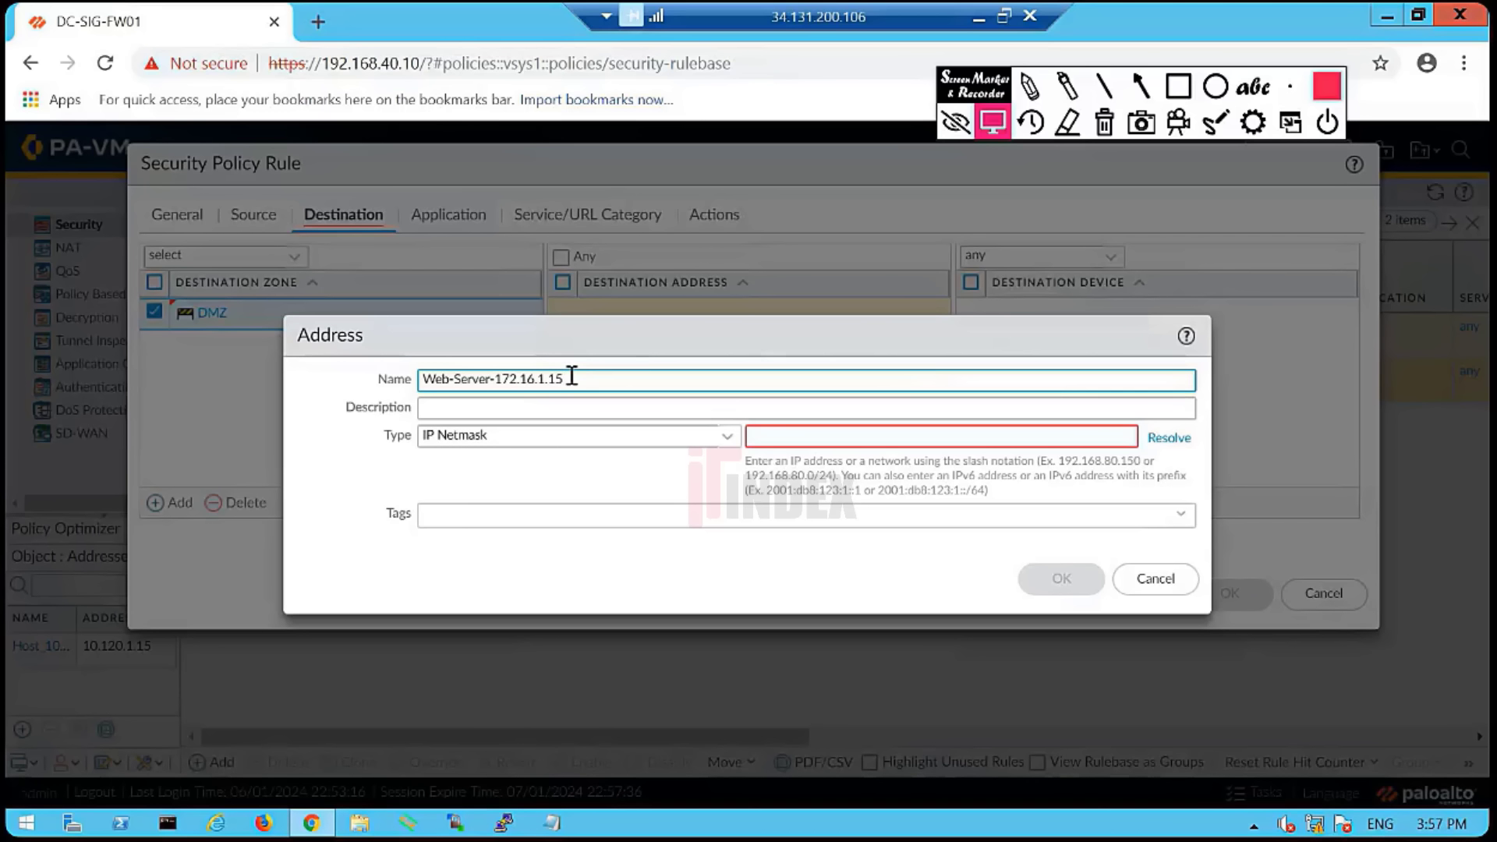
# - Copy 172.16.1.15 from the name into IP Netmask and save the Web-Server-172.16.1.15 object
pyautogui.moveTo(572, 378); pyautogui.dragTo(507, 384)
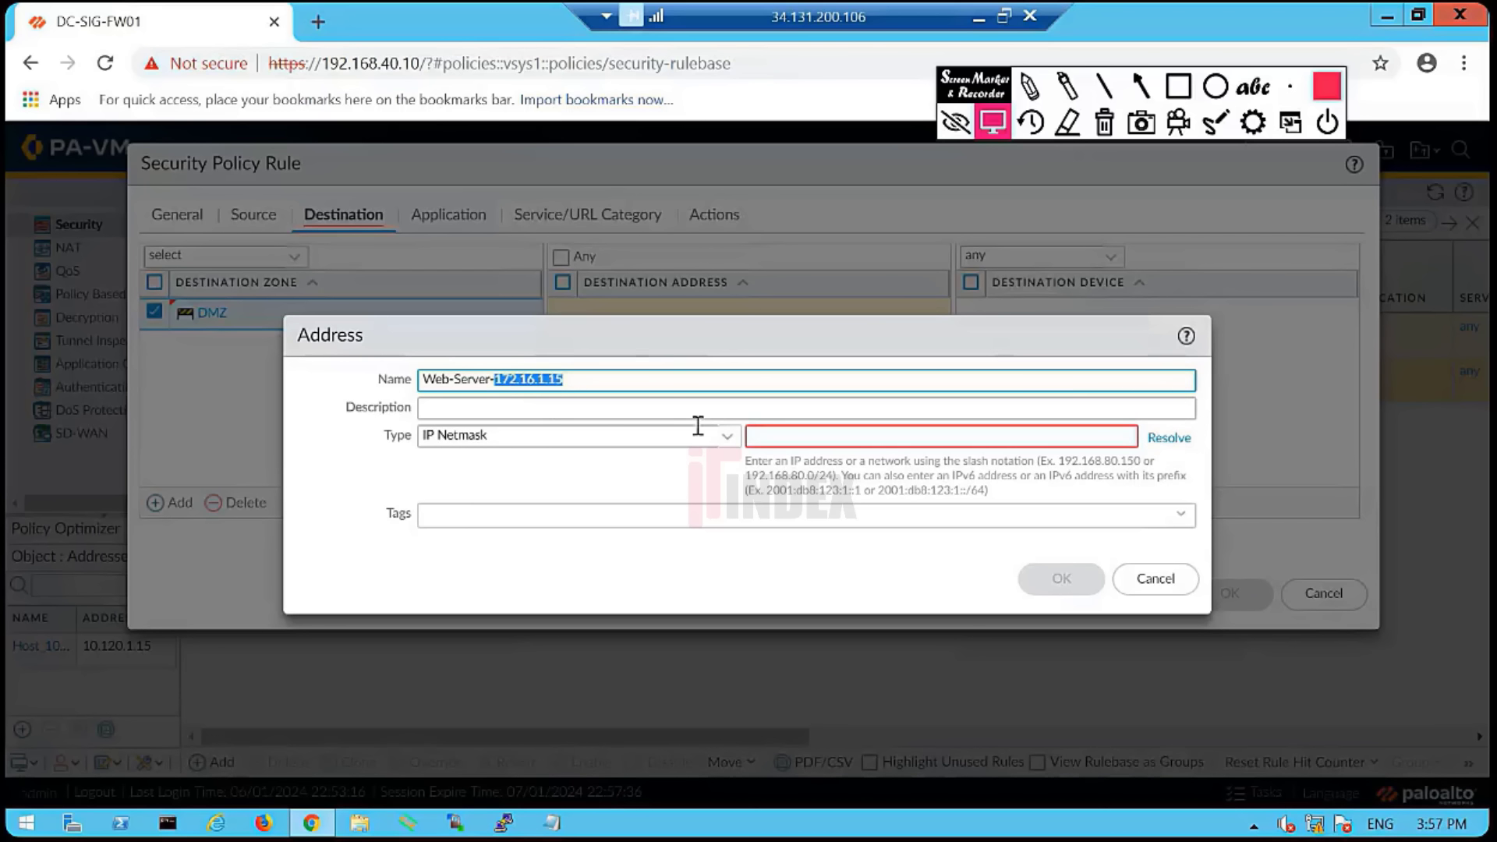
pyautogui.click(776, 436)
pyautogui.write('172.16.1.15')
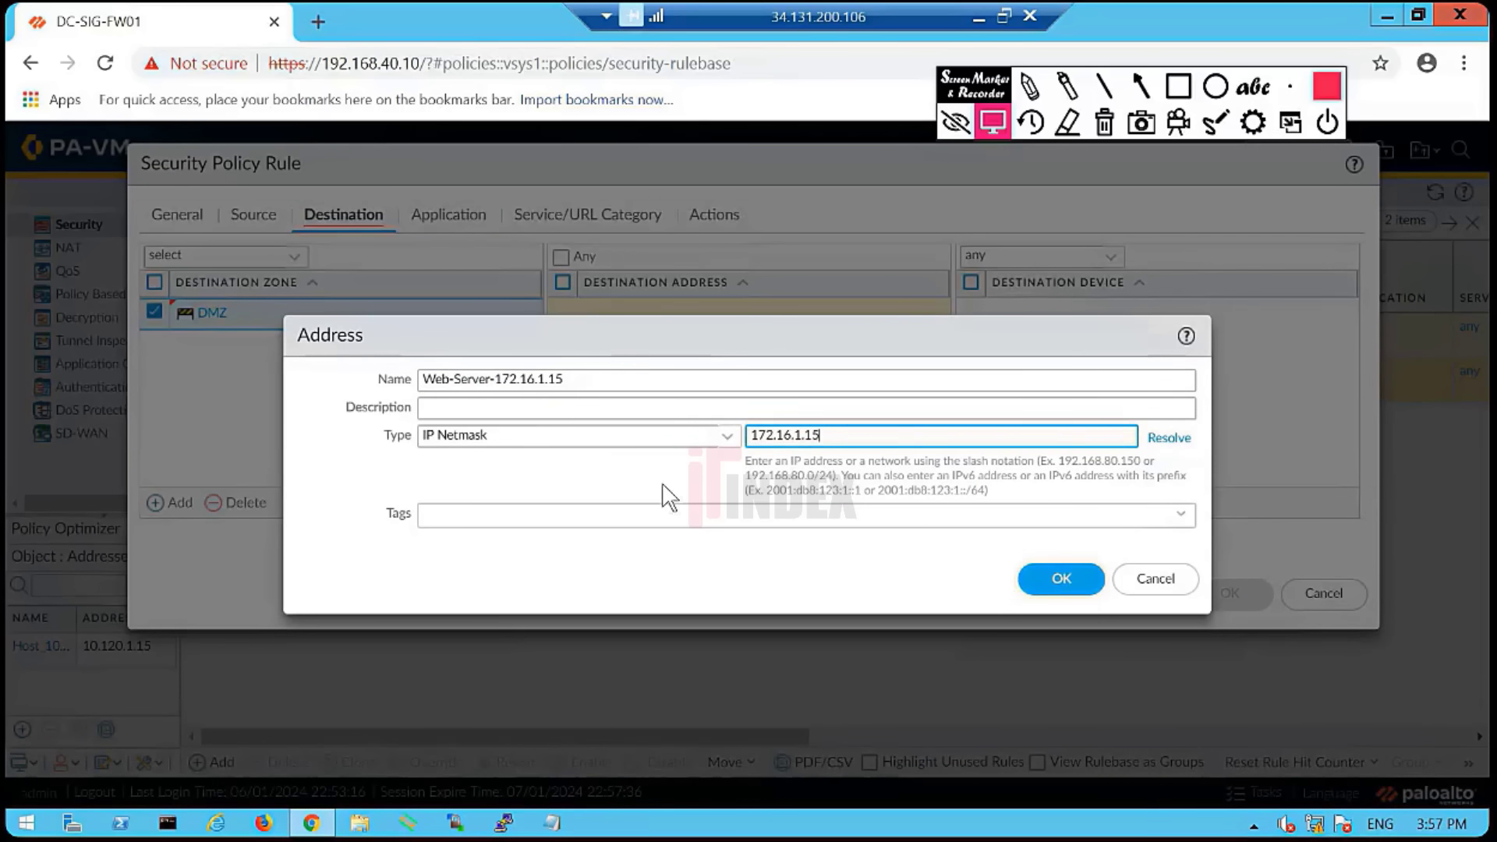
pyautogui.click(663, 484)
pyautogui.click(1064, 580)
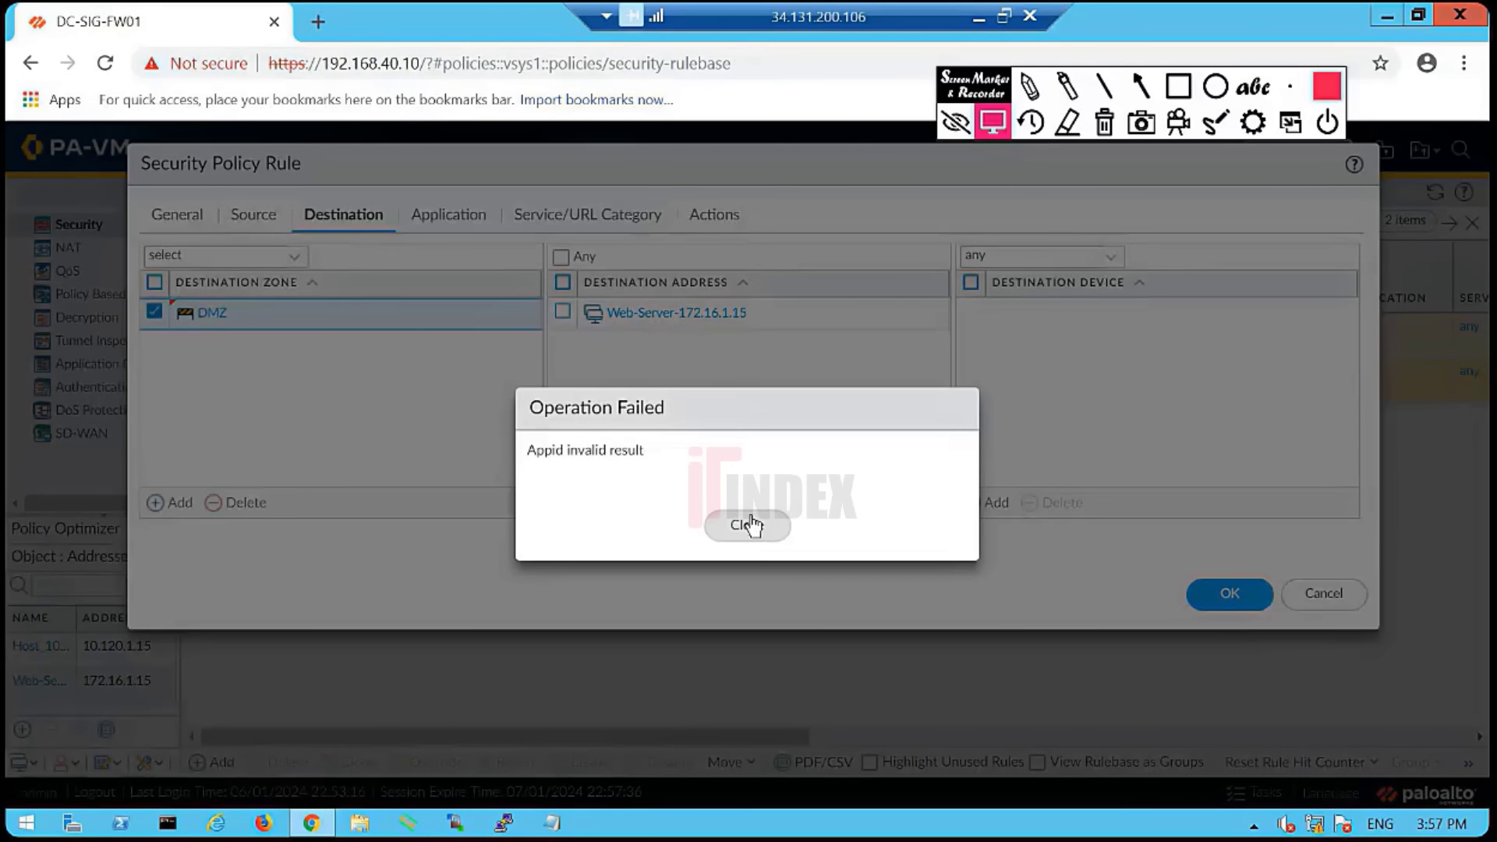
# - Dismiss the Operation Failed error and review the rule's source and destination settings
pyautogui.click(748, 521)
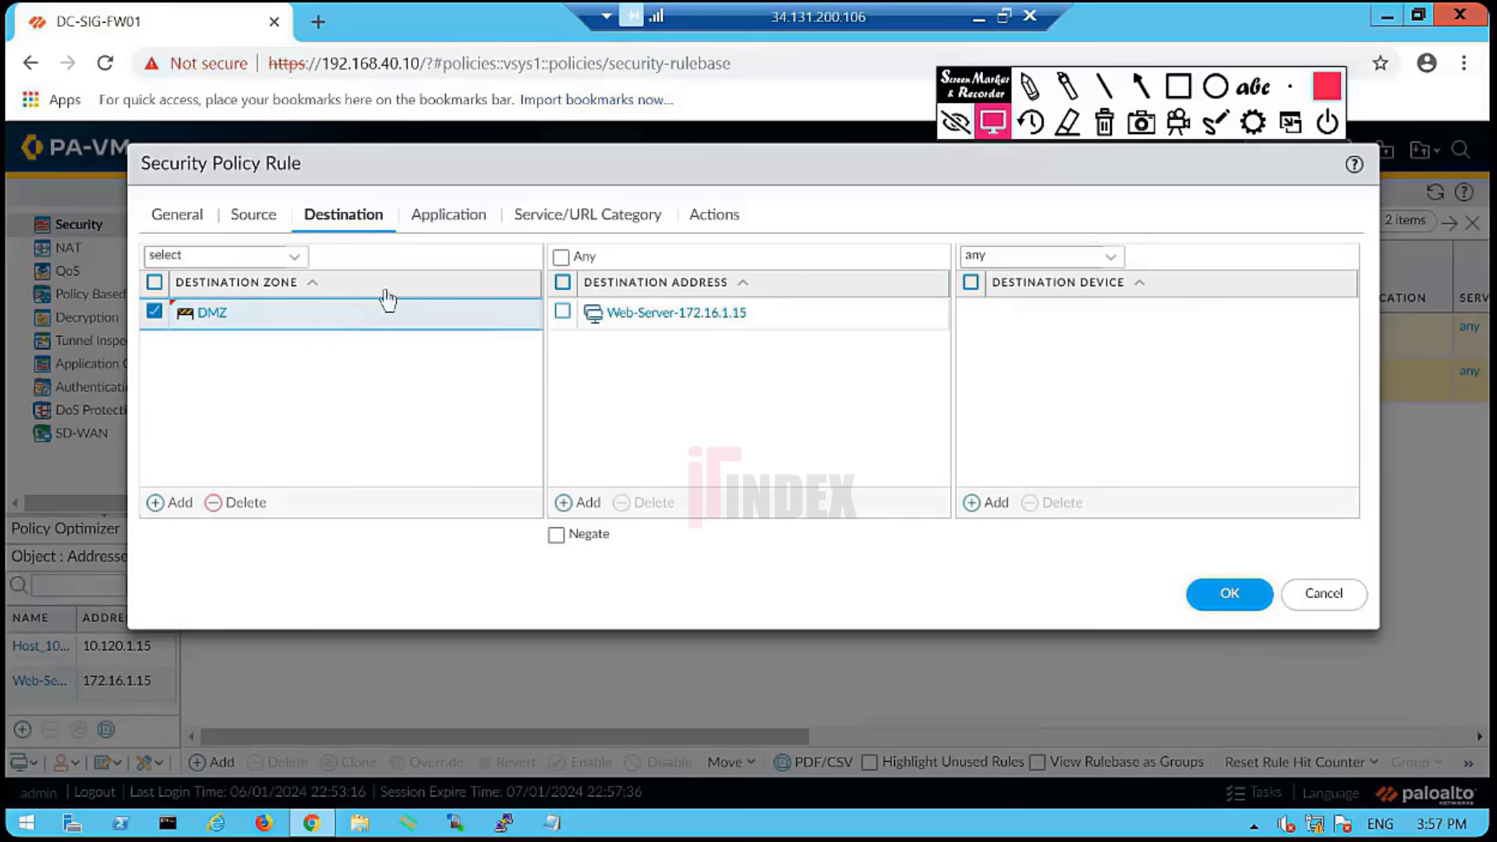
pyautogui.click(269, 224)
pyautogui.click(342, 218)
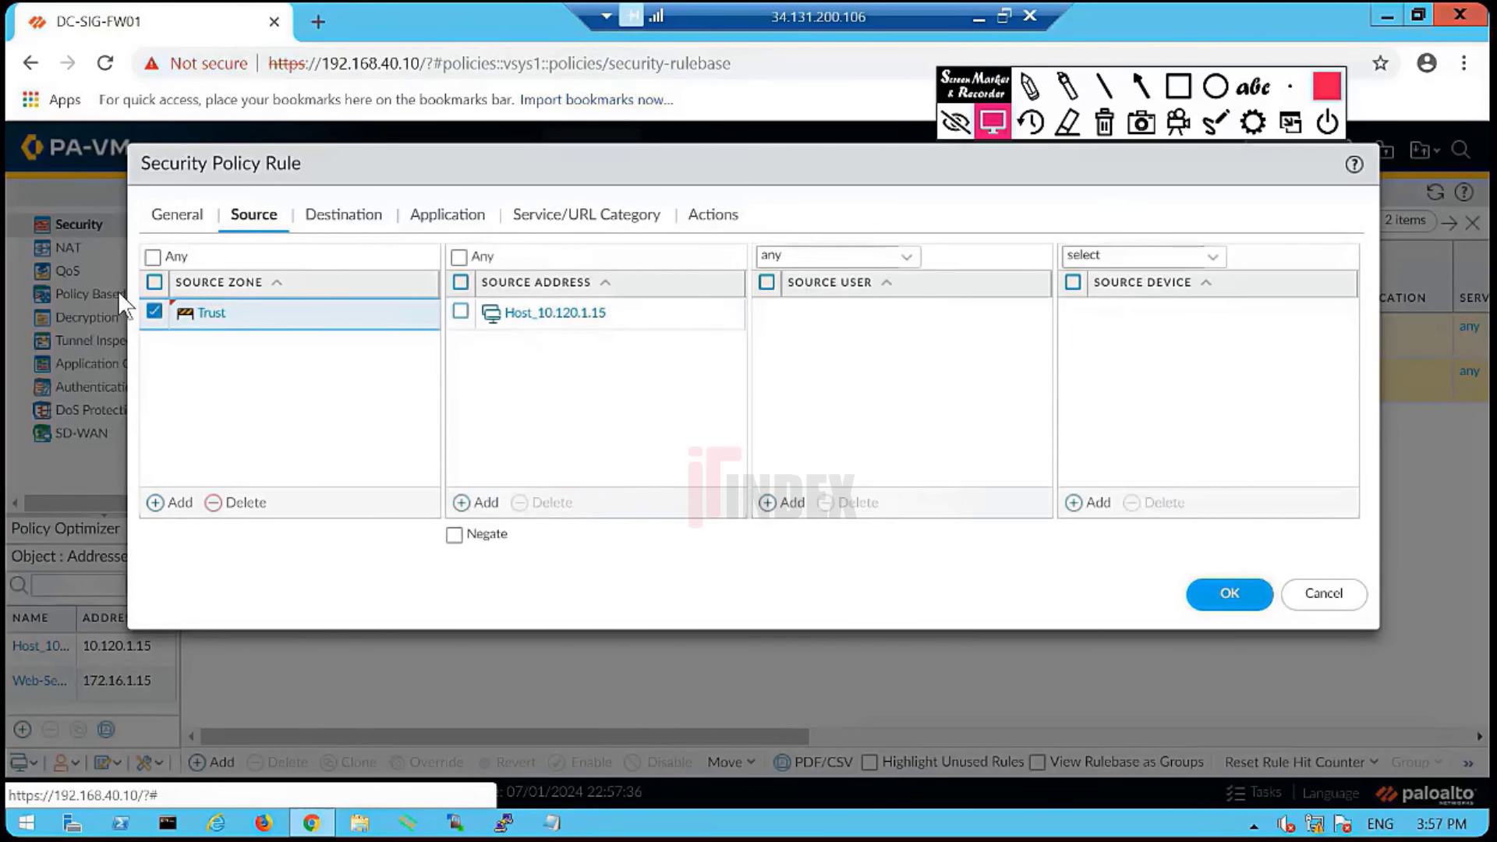
pyautogui.click(267, 219)
# - Bring up the rule's Application tab, which shows Any application allowed
pyautogui.click(435, 225)
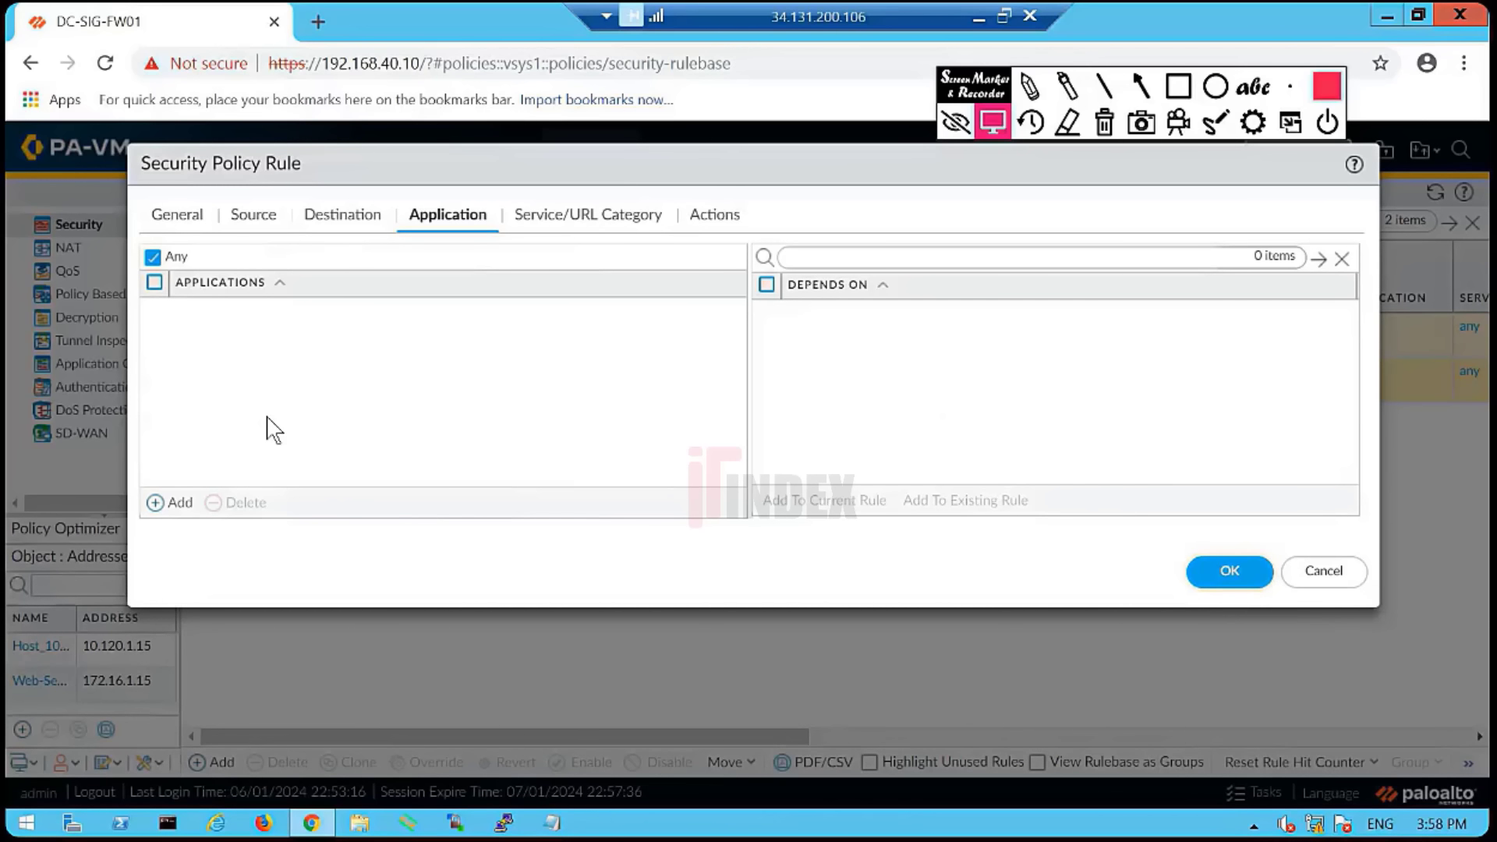
pyautogui.click(1028, 88)
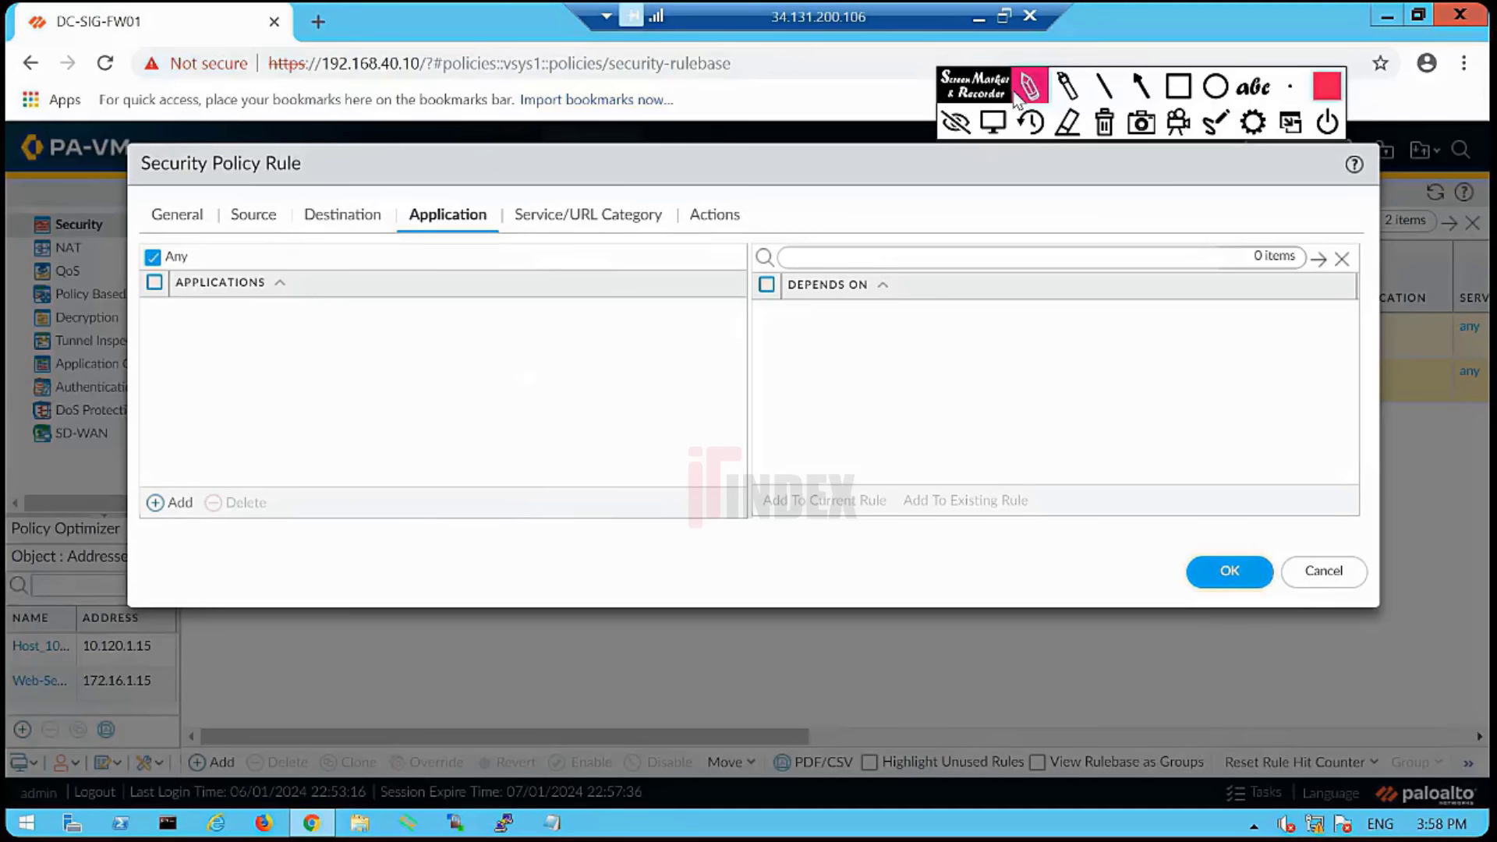
pyautogui.moveTo(179, 257)
pyautogui.mouseDown()
pyautogui.moveTo(157, 247)
pyautogui.moveTo(173, 287)
pyautogui.moveTo(187, 247)
pyautogui.mouseUp()
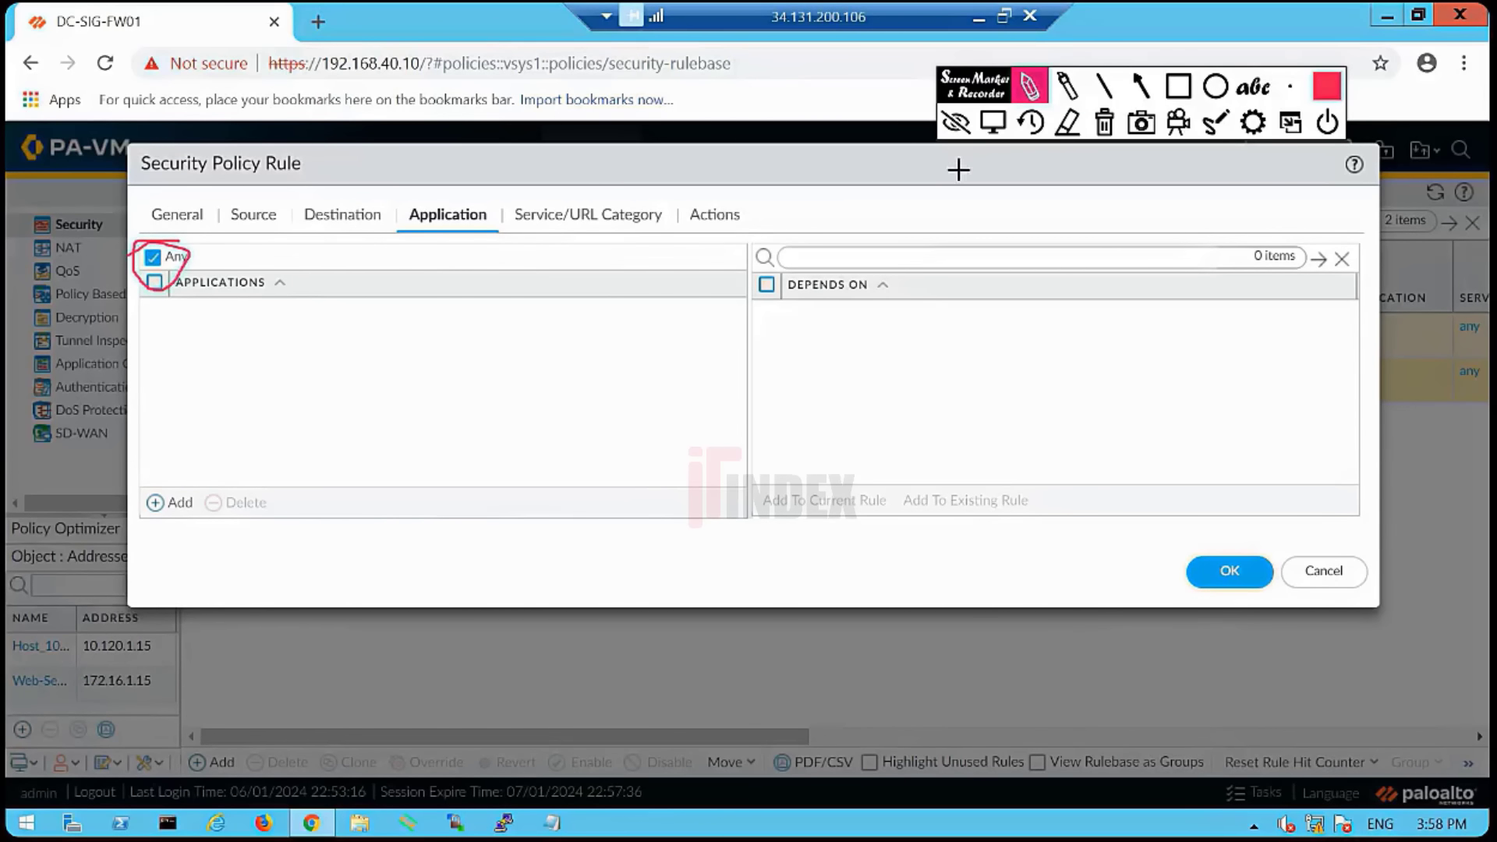
pyautogui.click(1105, 123)
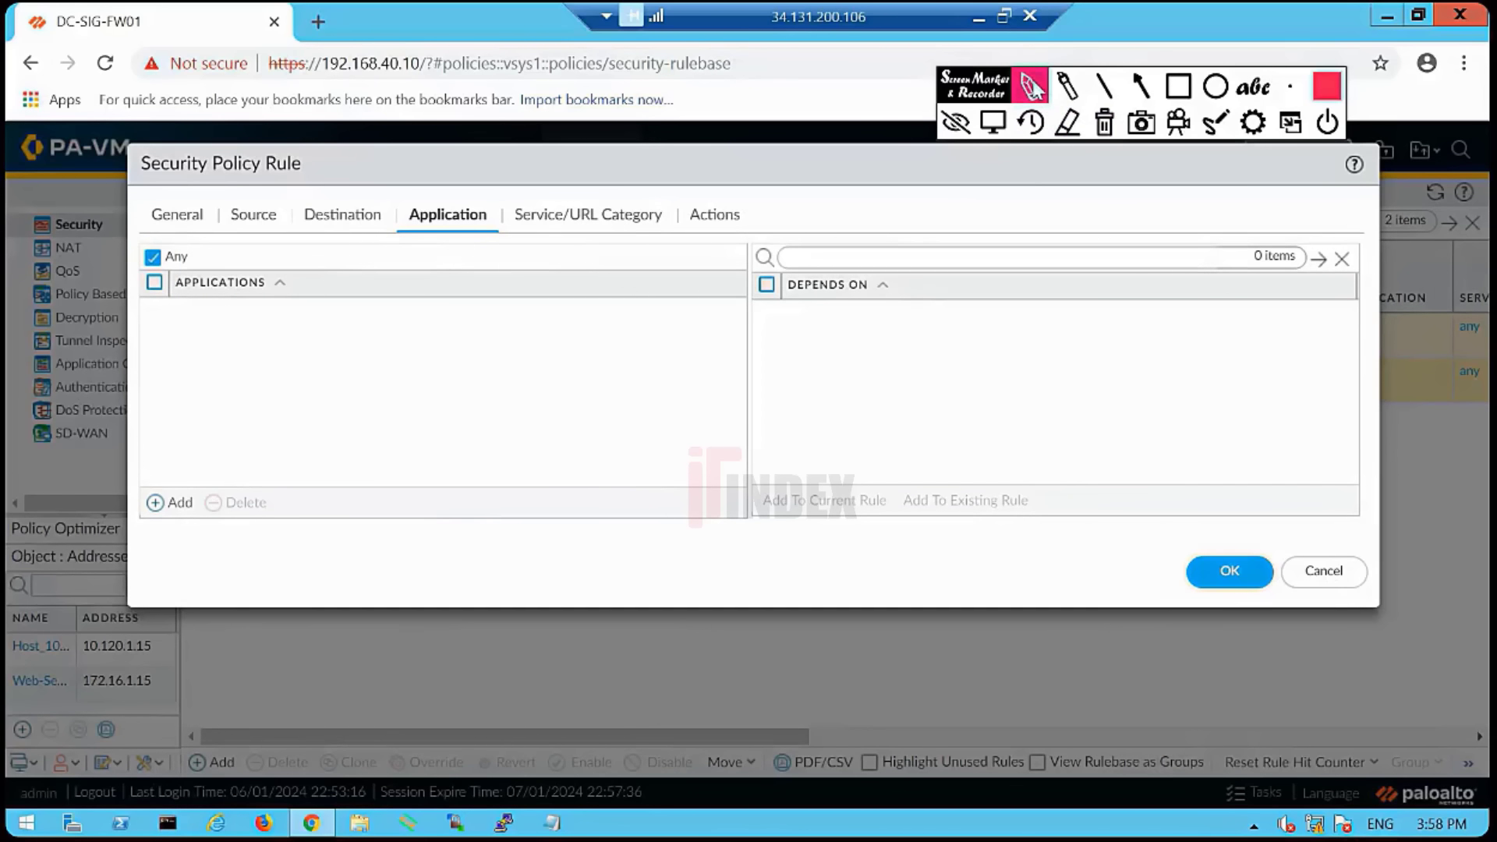
pyautogui.moveTo(982, 94); pyautogui.dragTo(855, 87)
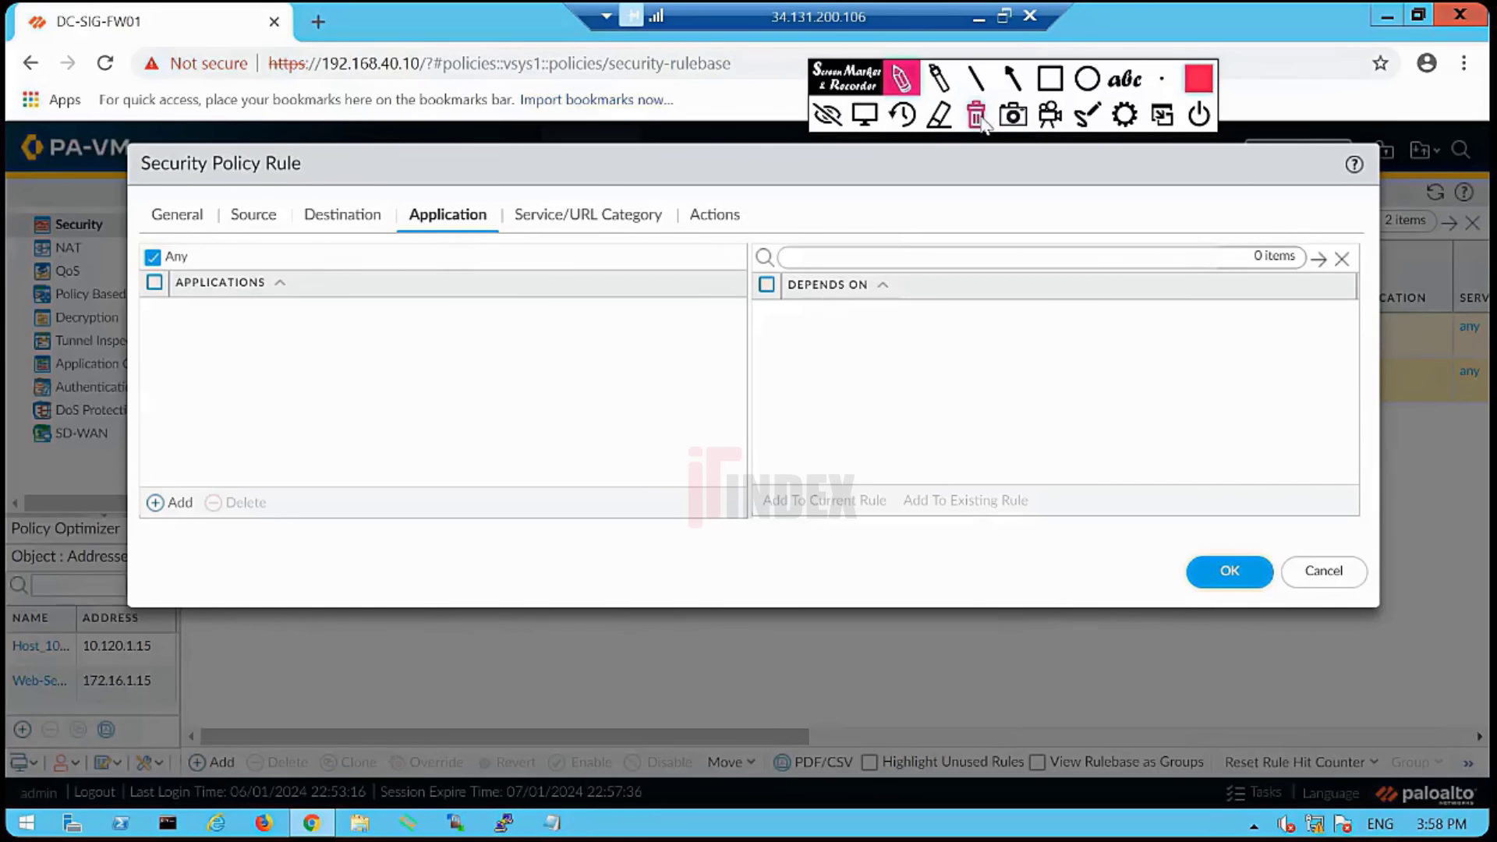
pyautogui.click(864, 117)
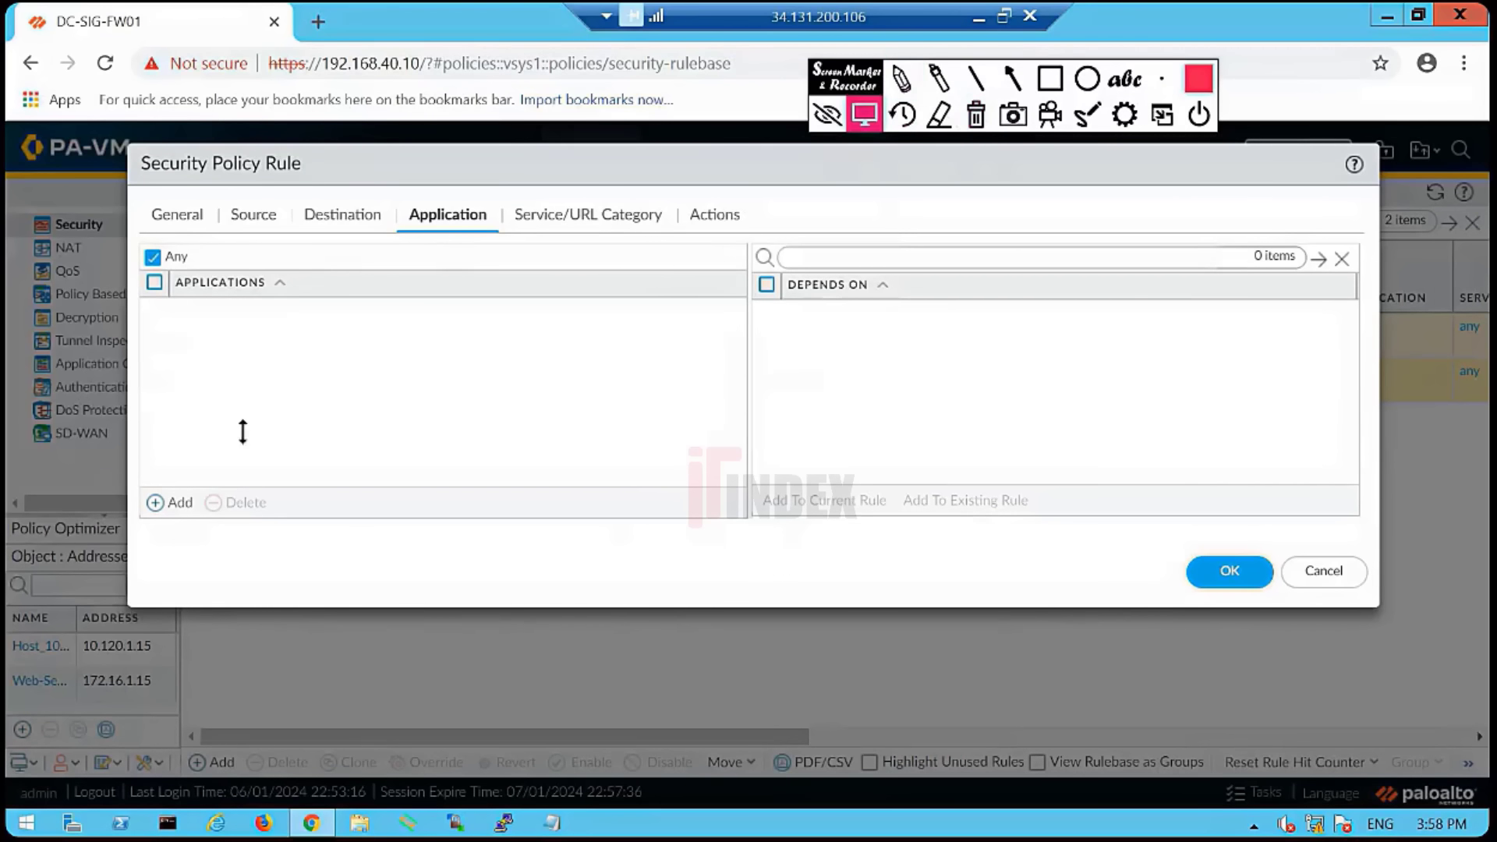
# - Add ping as the rule's only allowed application, then view Service/URL Category settings
pyautogui.click(179, 504)
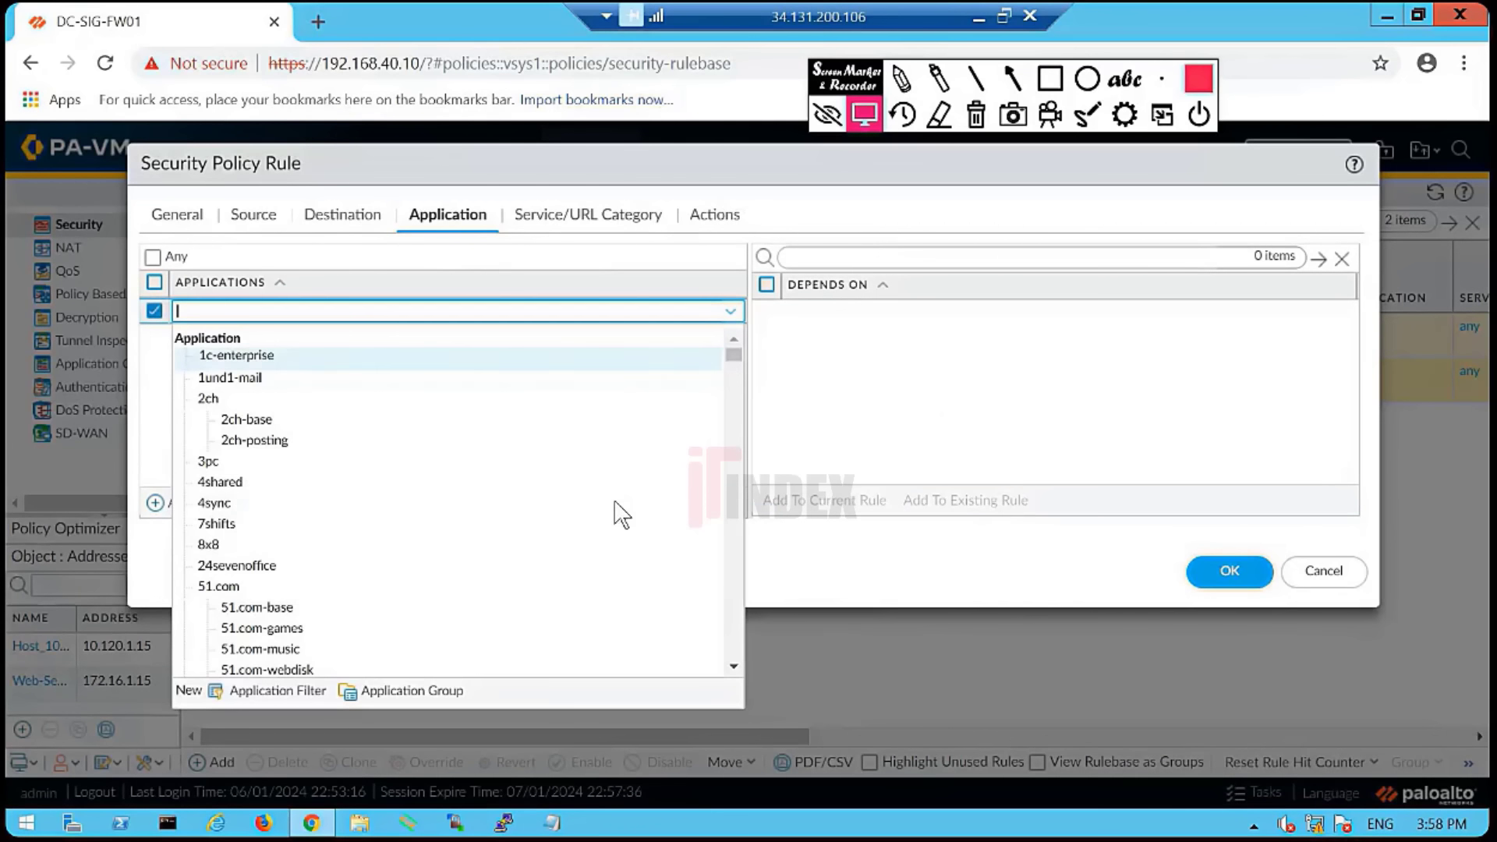
pyautogui.scroll(-15, 560, 515)
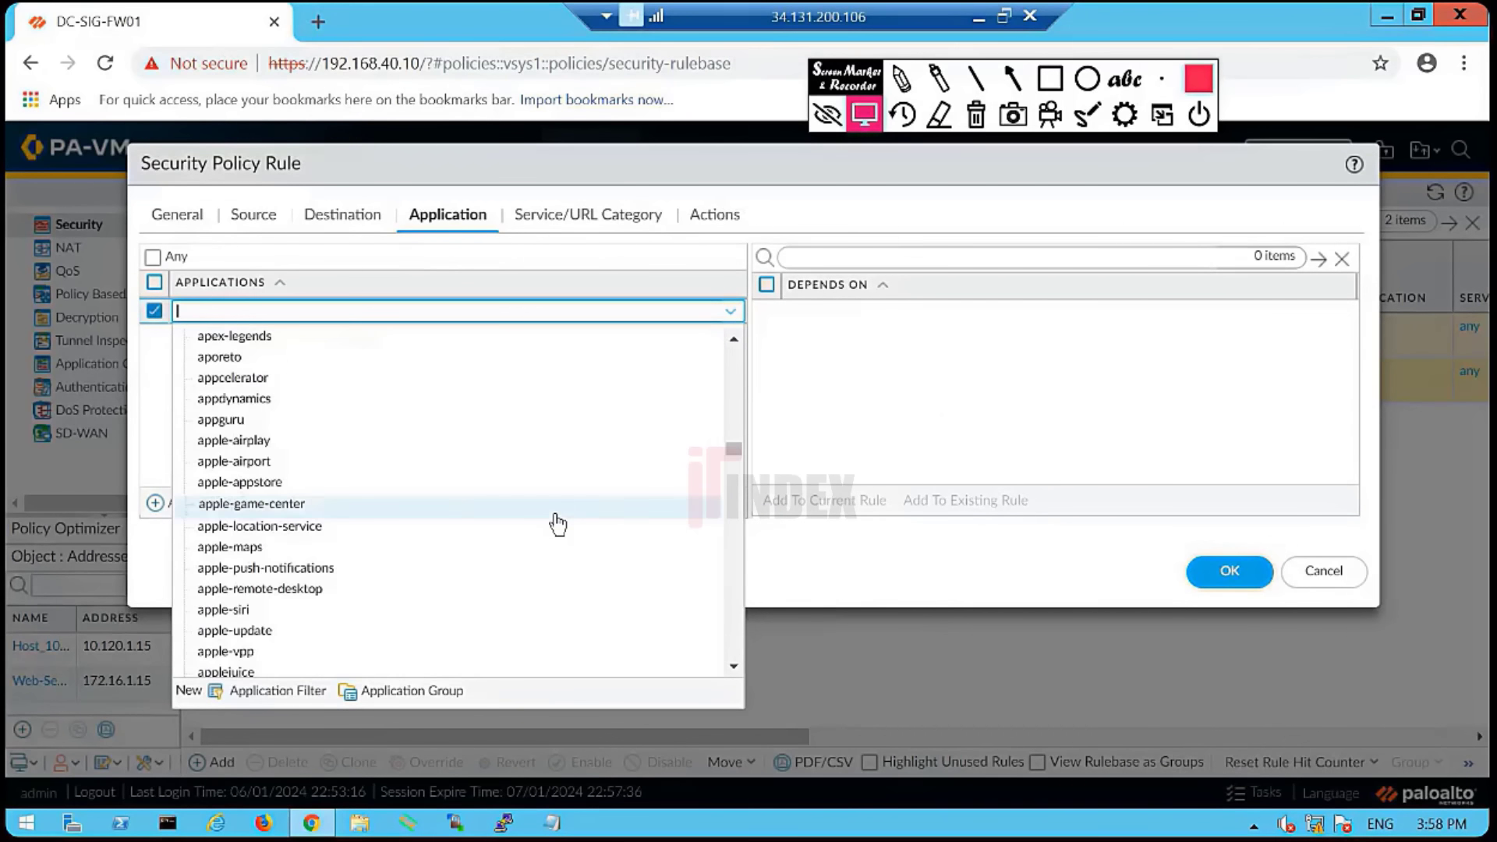
pyautogui.scroll(-20, 559, 524)
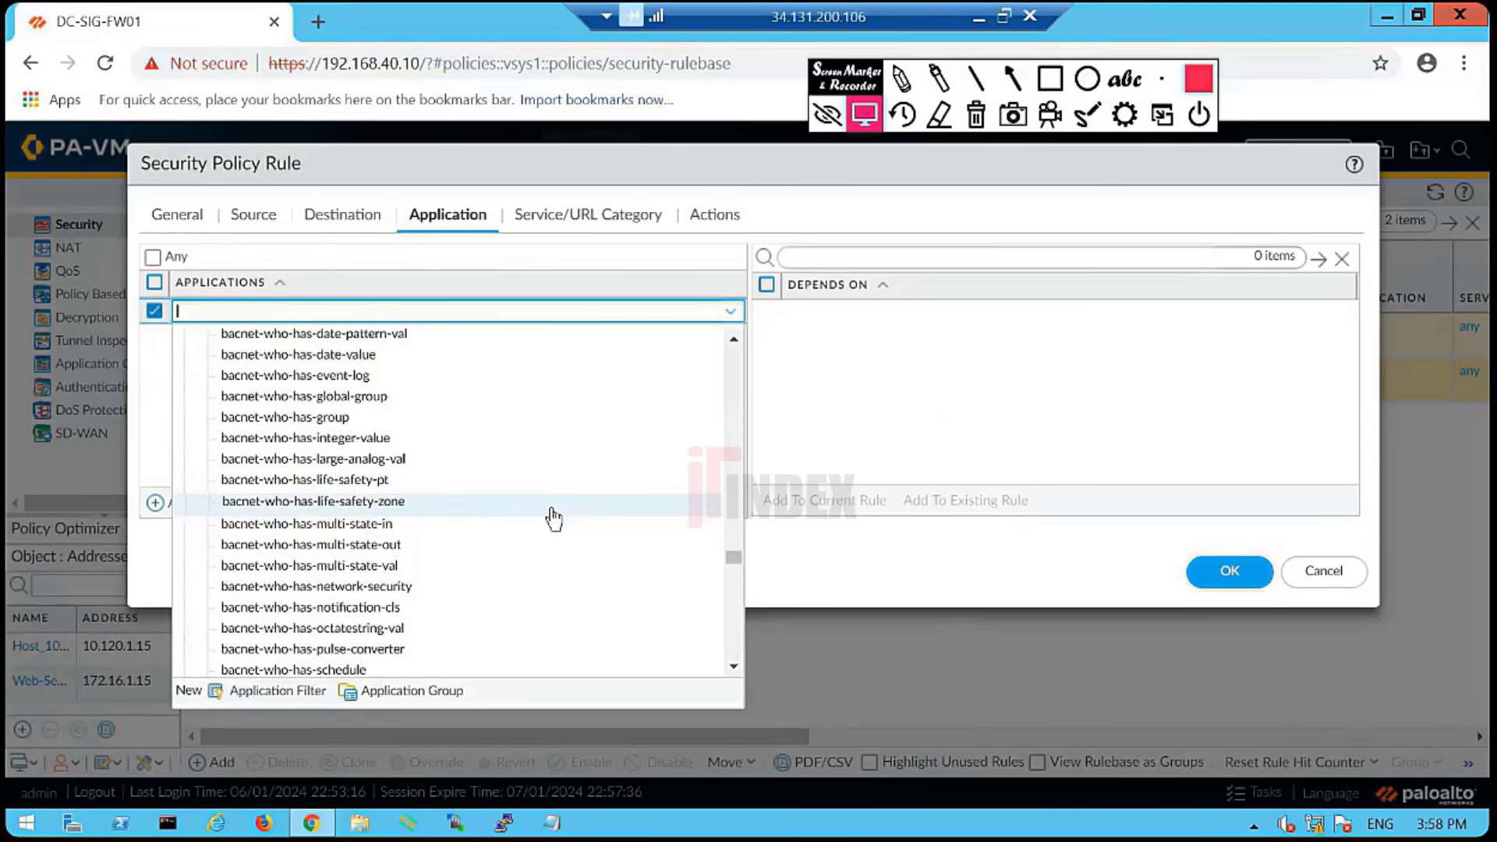
pyautogui.scroll(10, 554, 516)
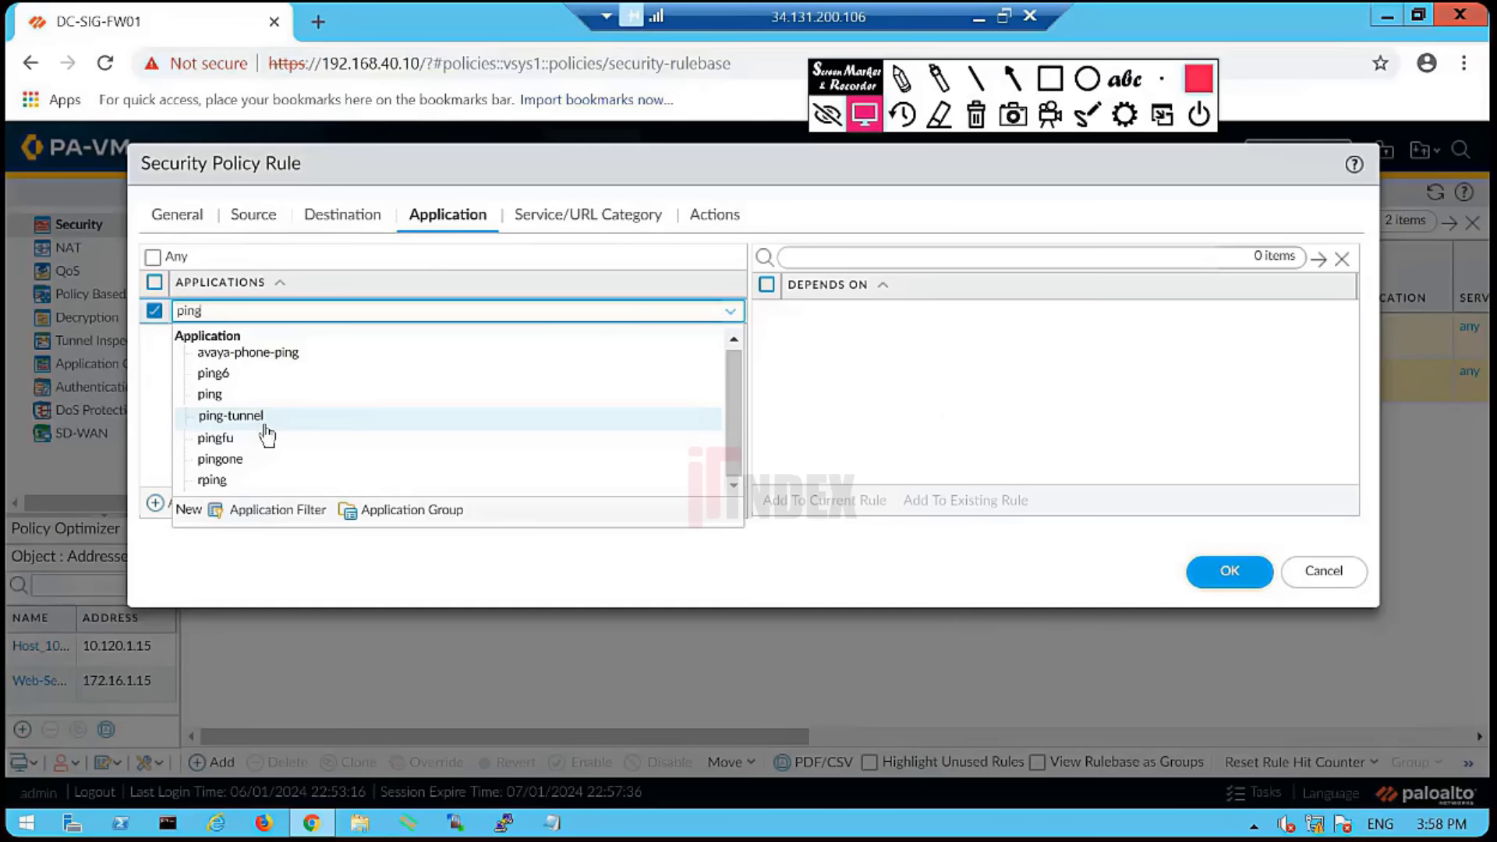
pyautogui.click(226, 398)
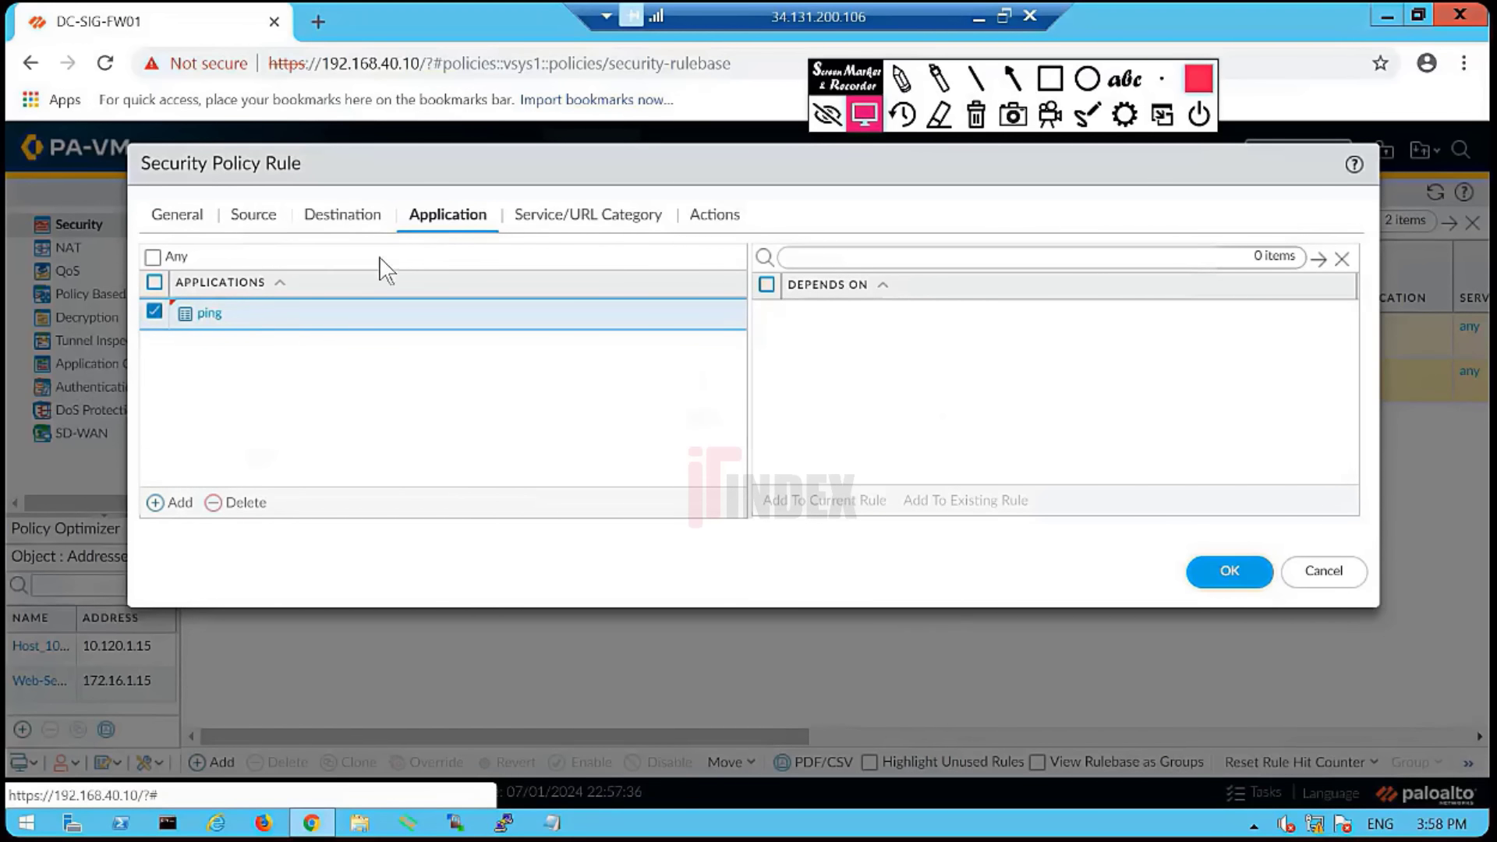
pyautogui.click(543, 221)
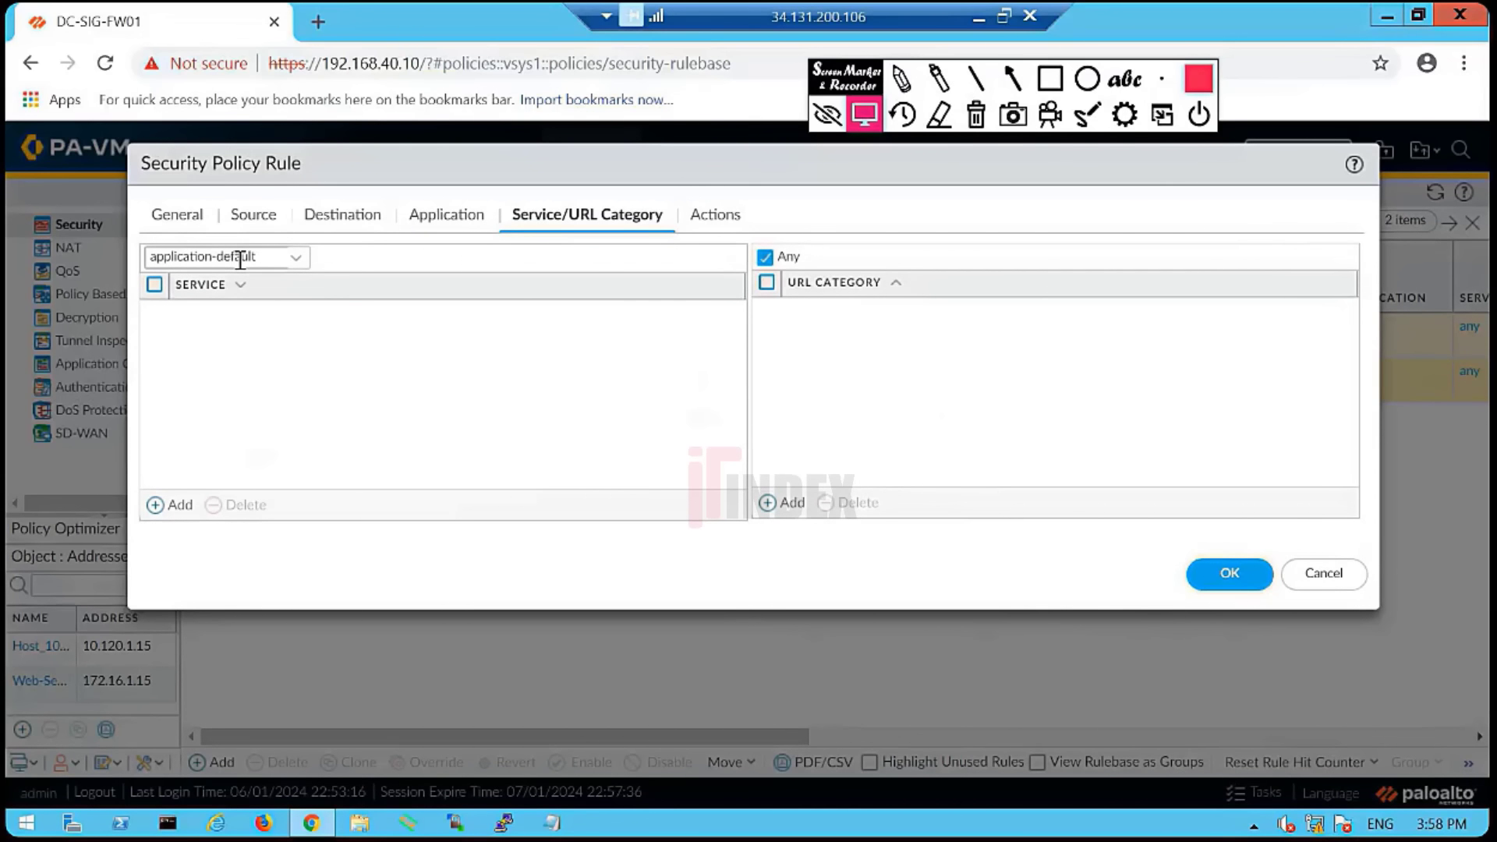
# - Switch the service to any and back to application-default, then return to the ping application list
pyautogui.click(299, 263)
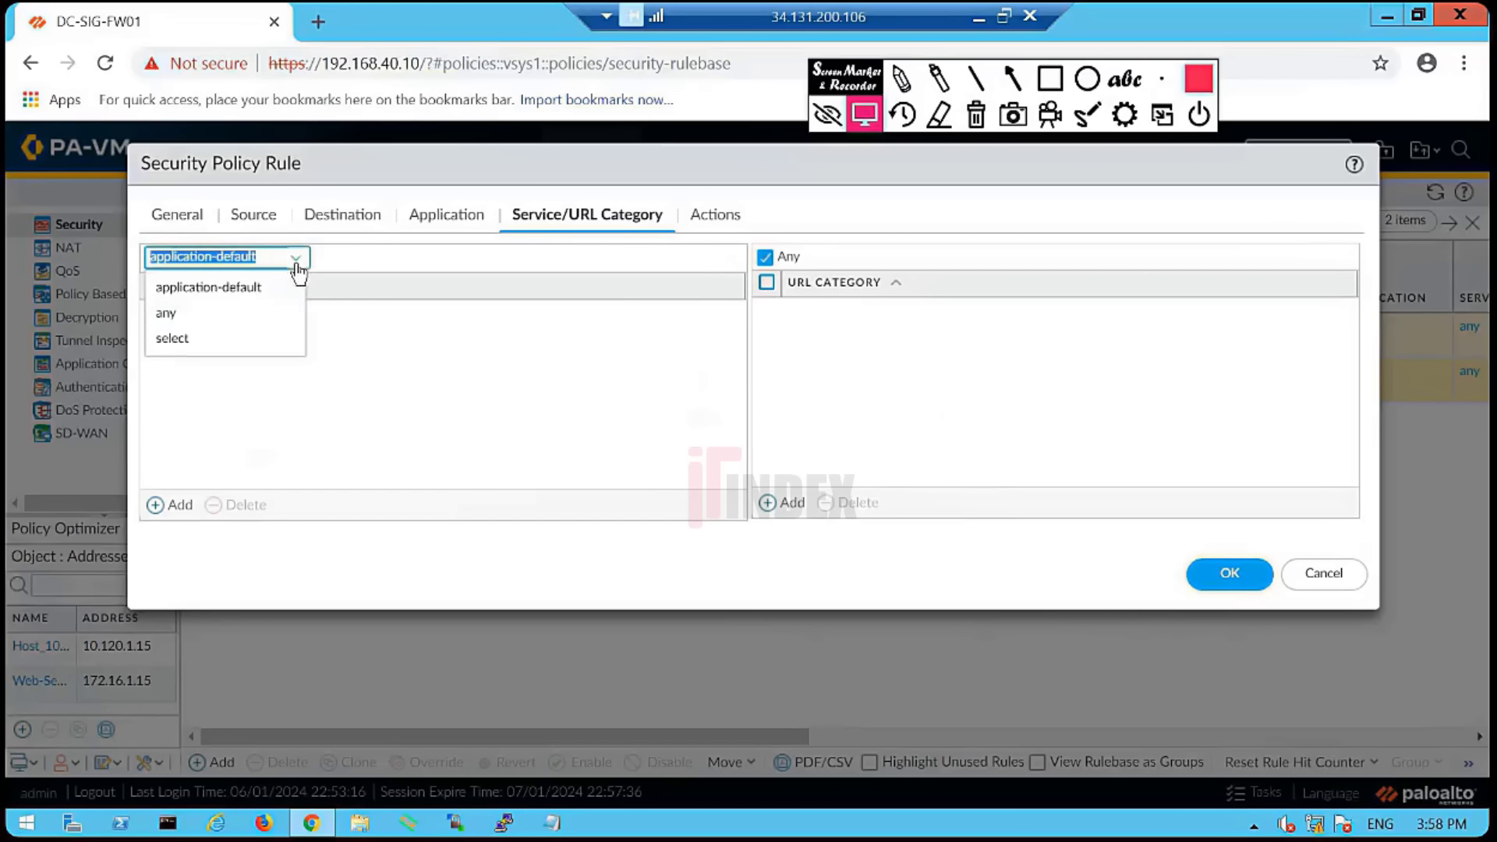
pyautogui.click(190, 315)
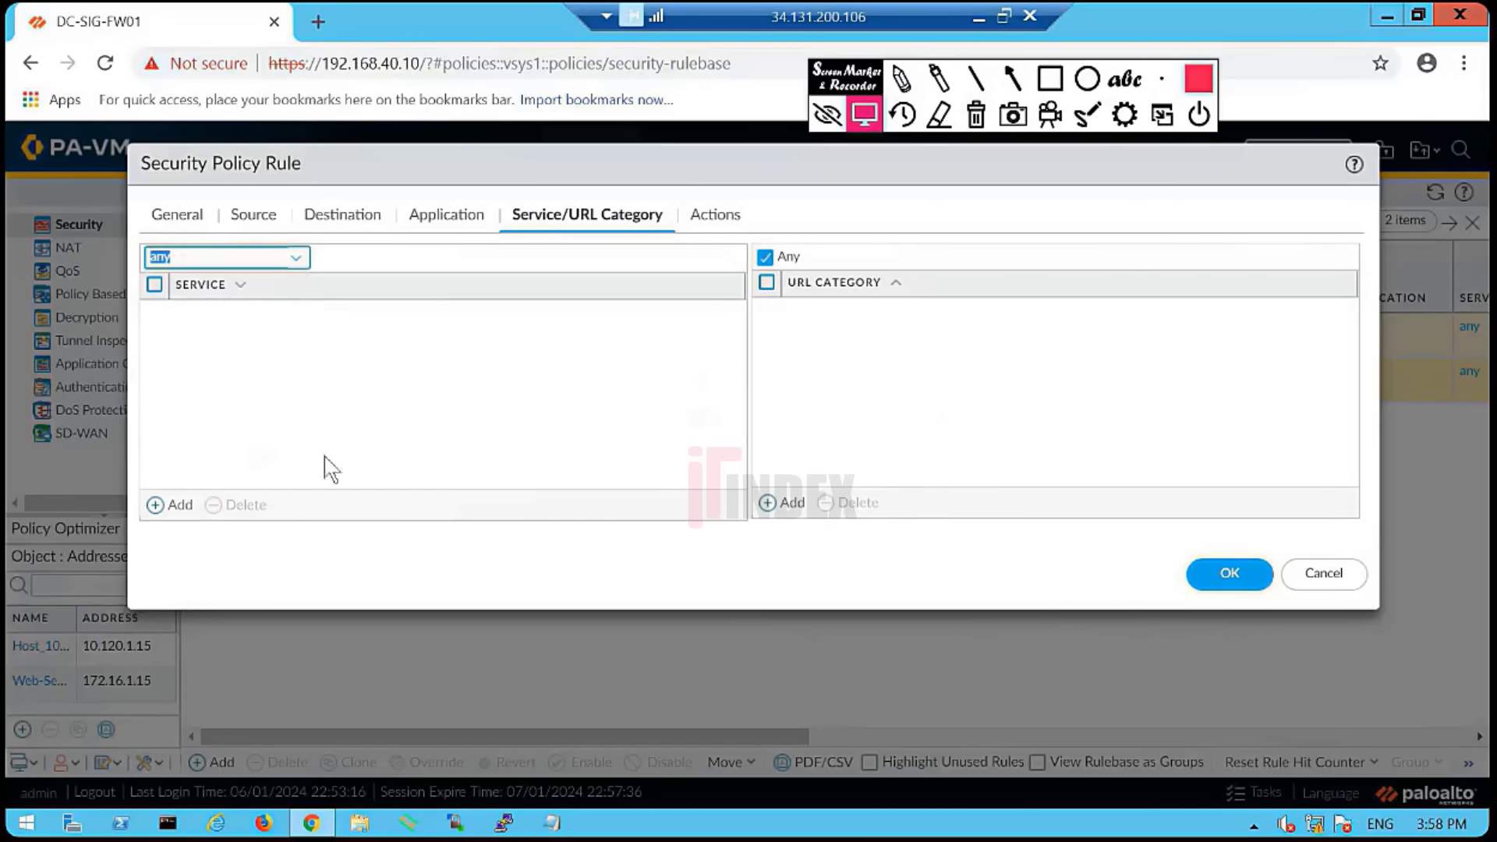
pyautogui.click(297, 258)
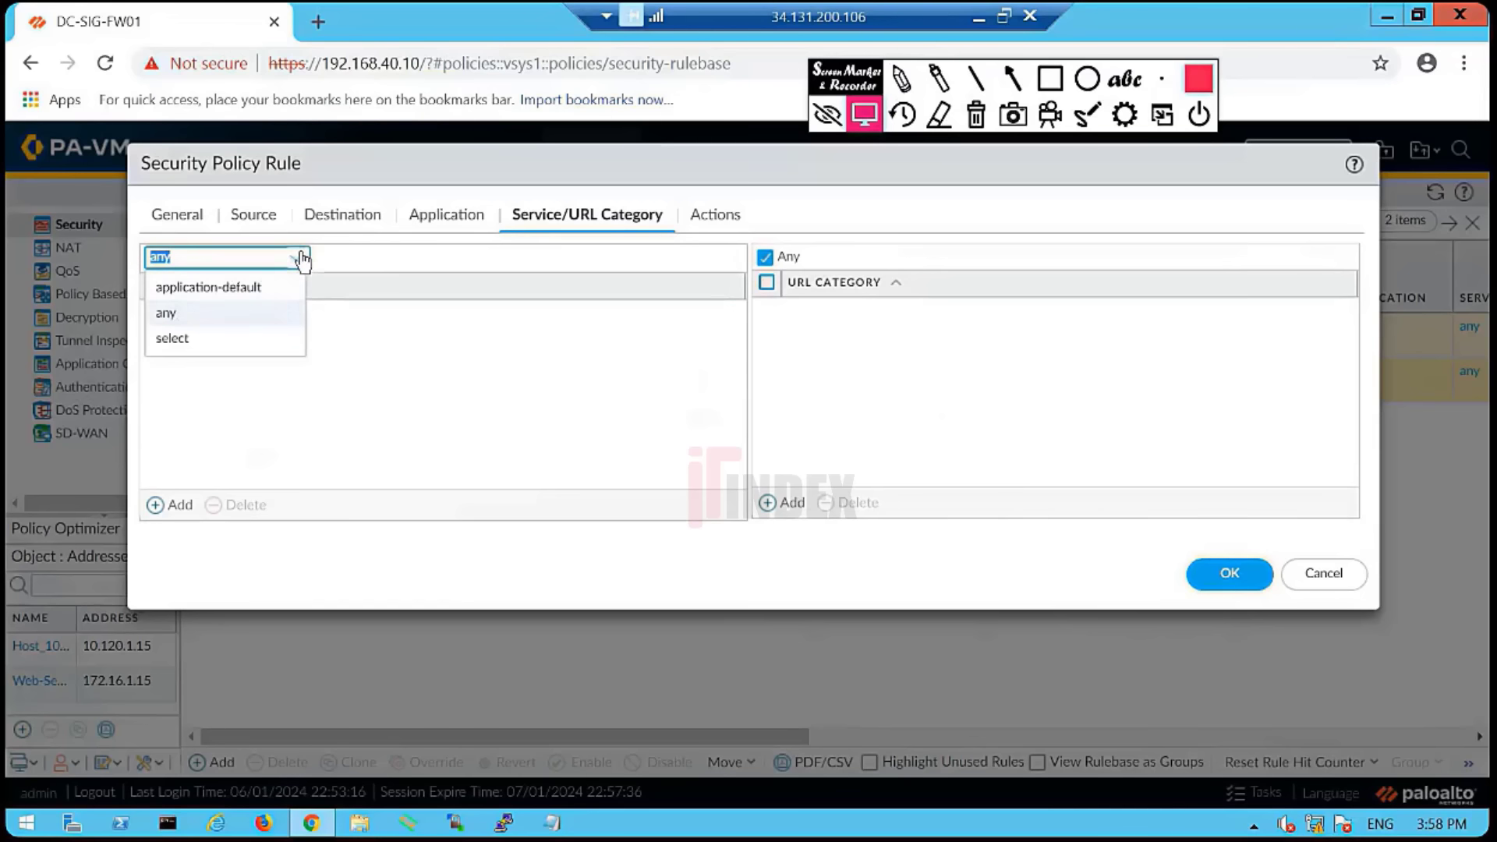
pyautogui.click(226, 289)
pyautogui.click(493, 417)
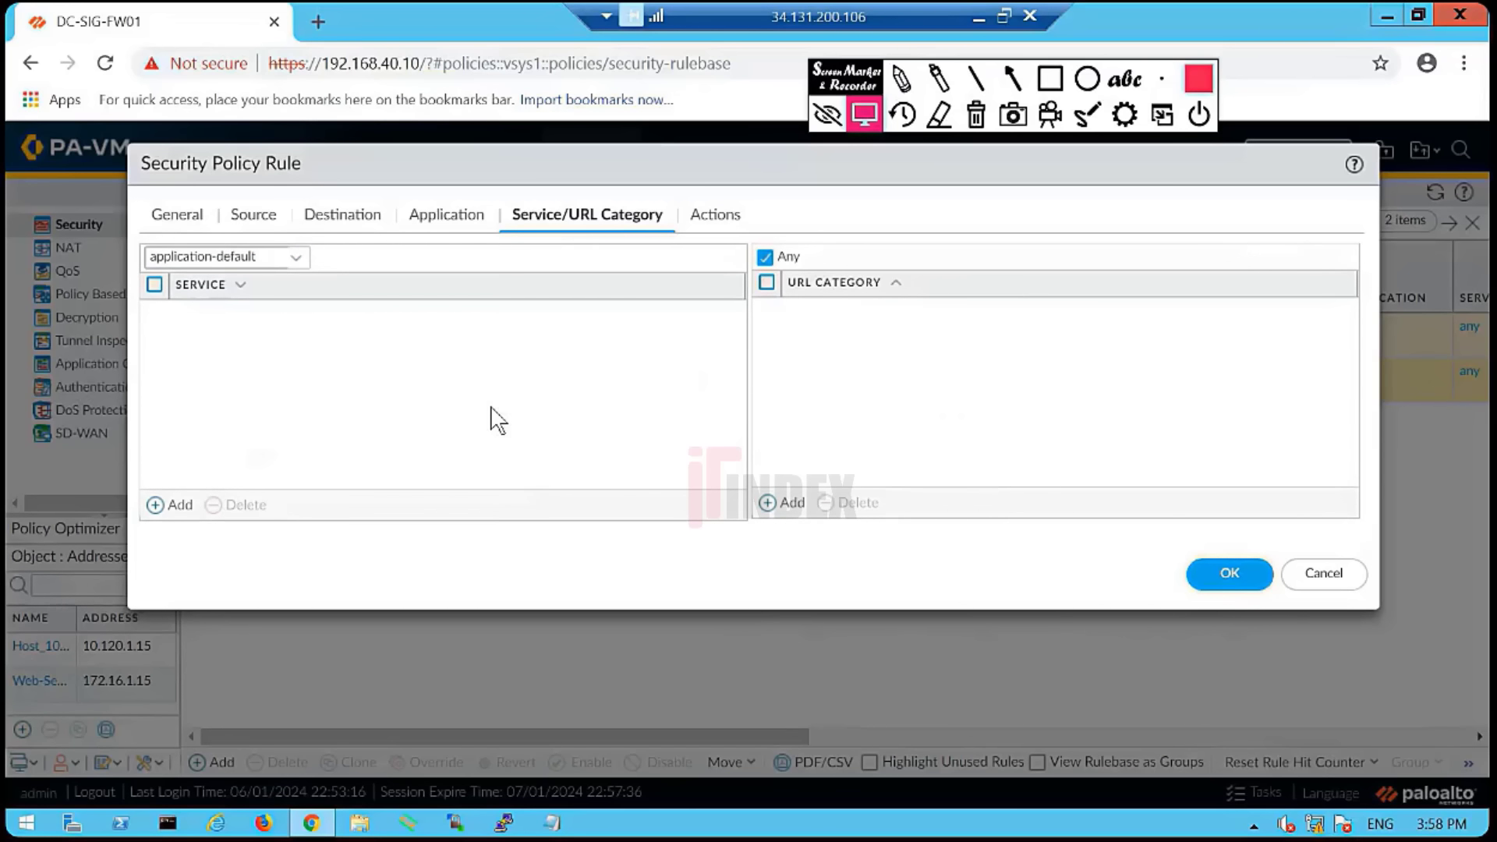
pyautogui.click(448, 218)
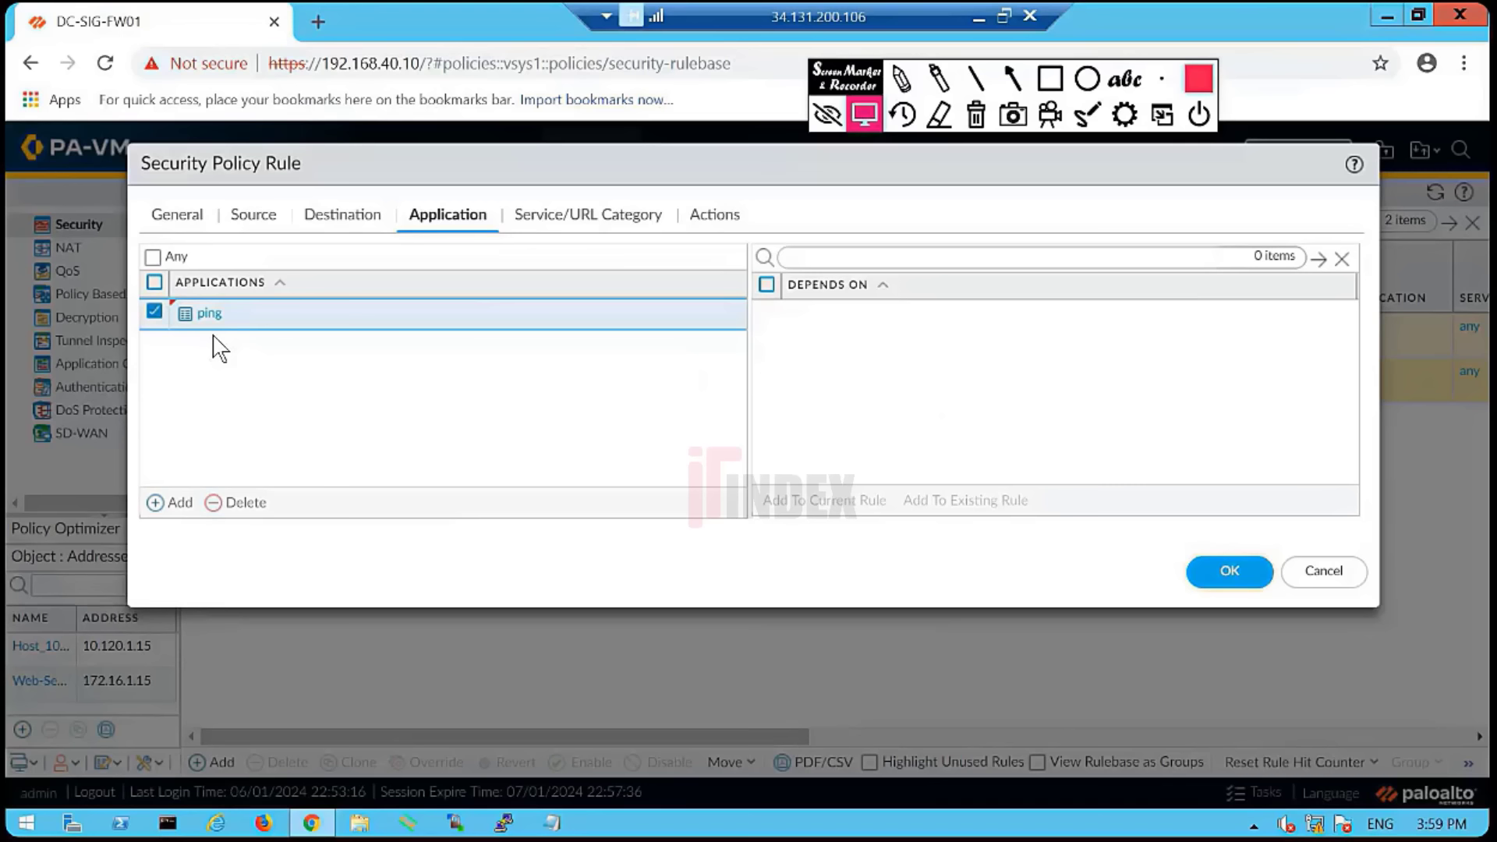
# - Search for and add web-browsing as a second application alongside ping, then view Service/URL Category
pyautogui.click(178, 503)
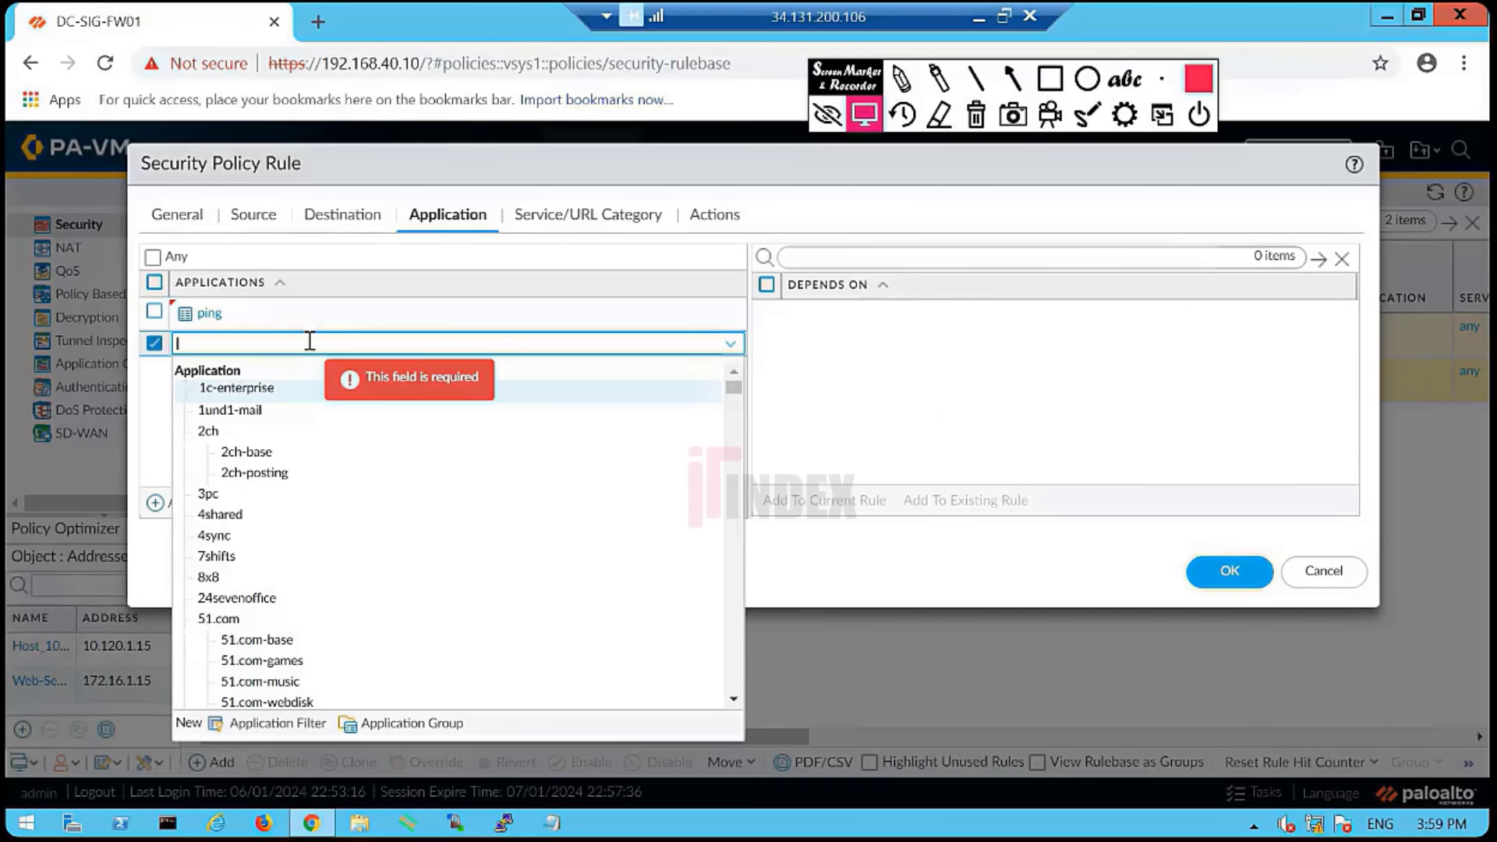
pyautogui.write('http')
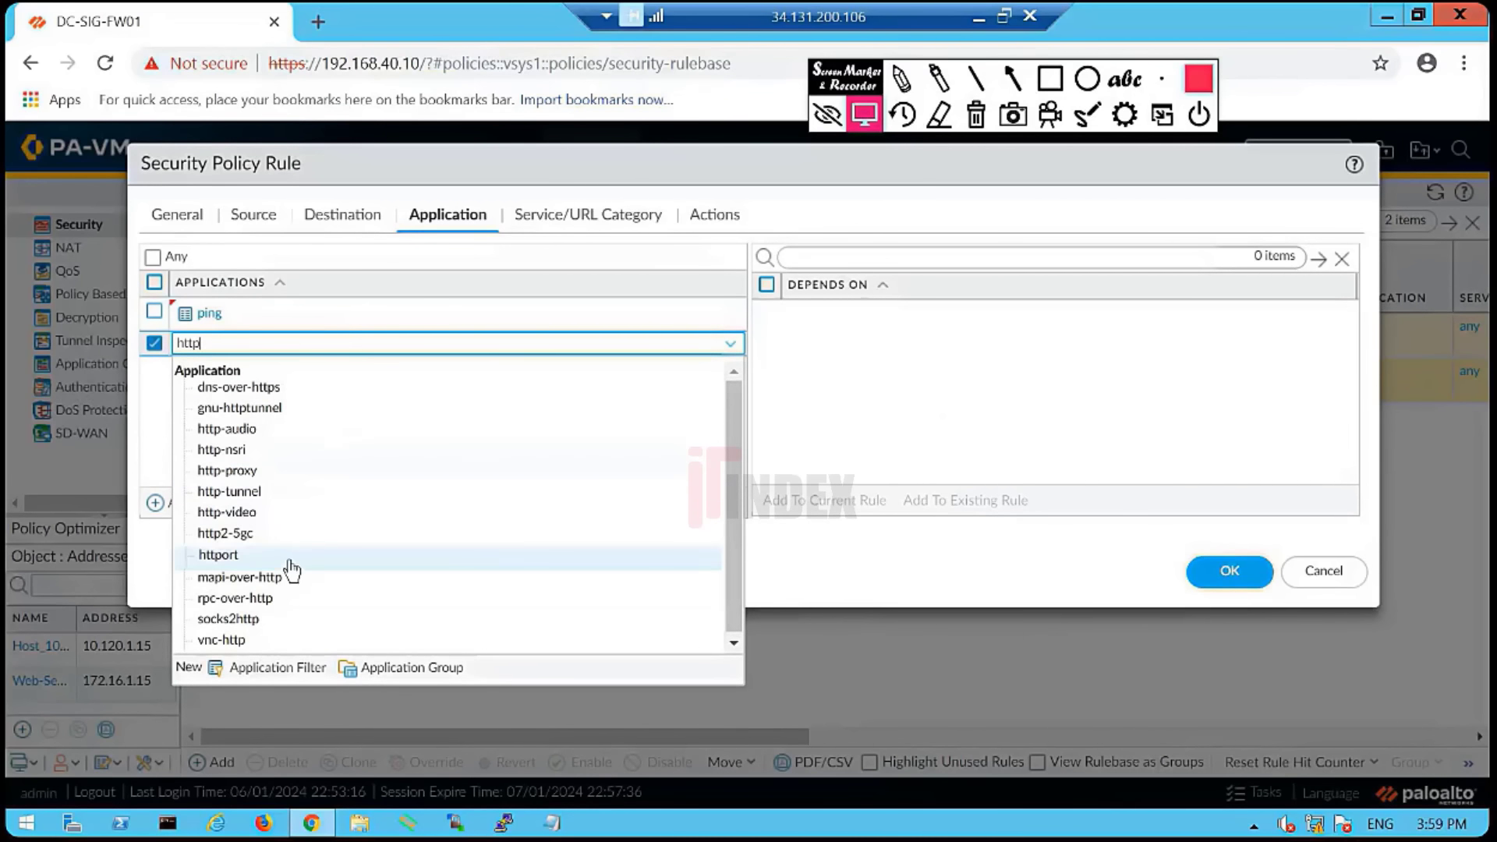
pyautogui.moveTo(227, 344); pyautogui.dragTo(146, 340)
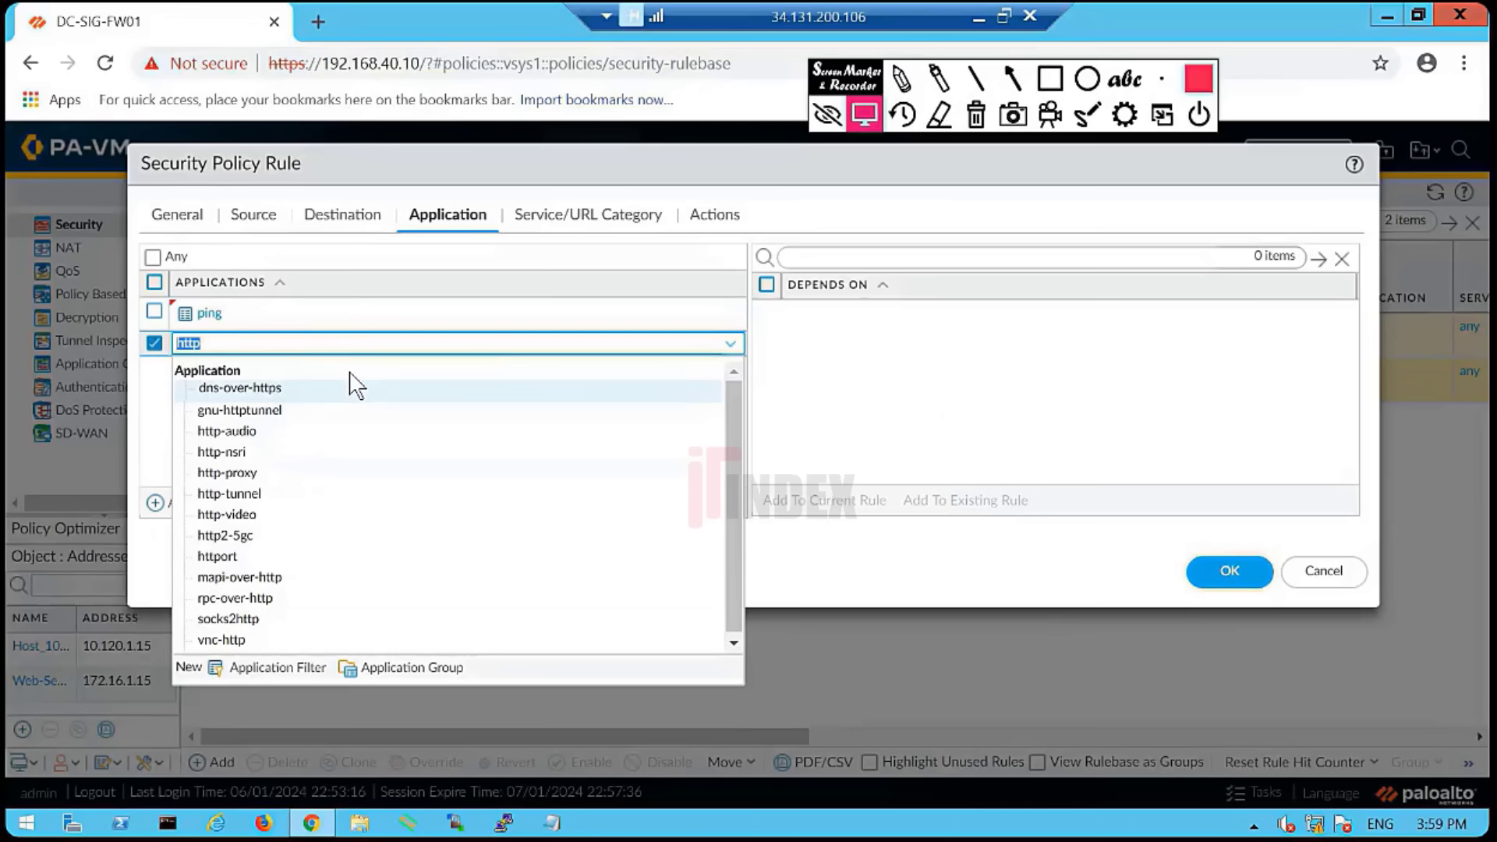
pyautogui.press('BackSpace')
pyautogui.write('we')
pyautogui.press('BackSpace')
pyautogui.press('BackSpace')
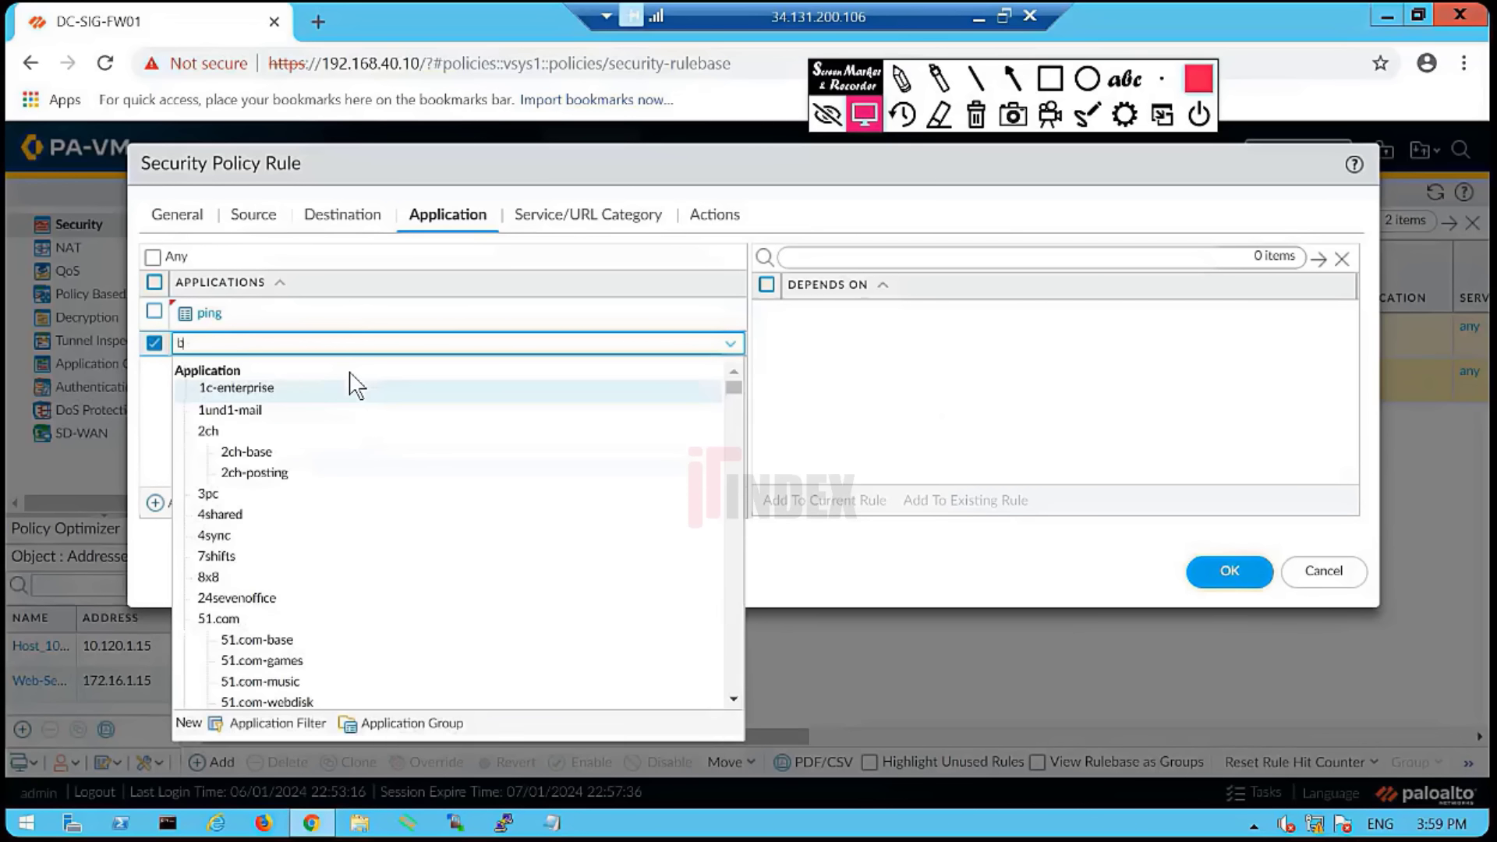
pyautogui.write('b')
pyautogui.write('we')
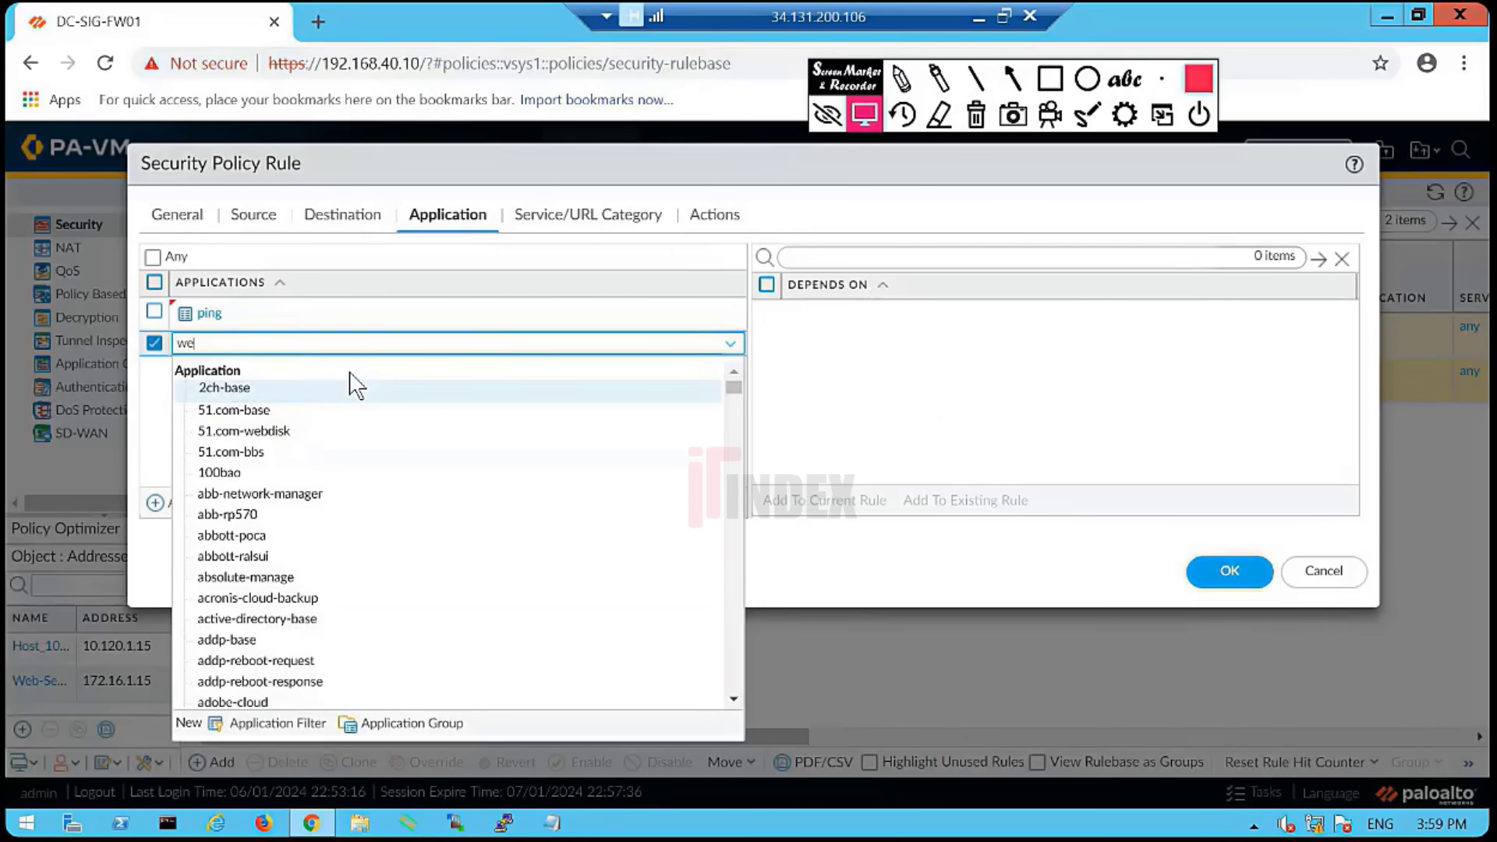
pyautogui.write('b')
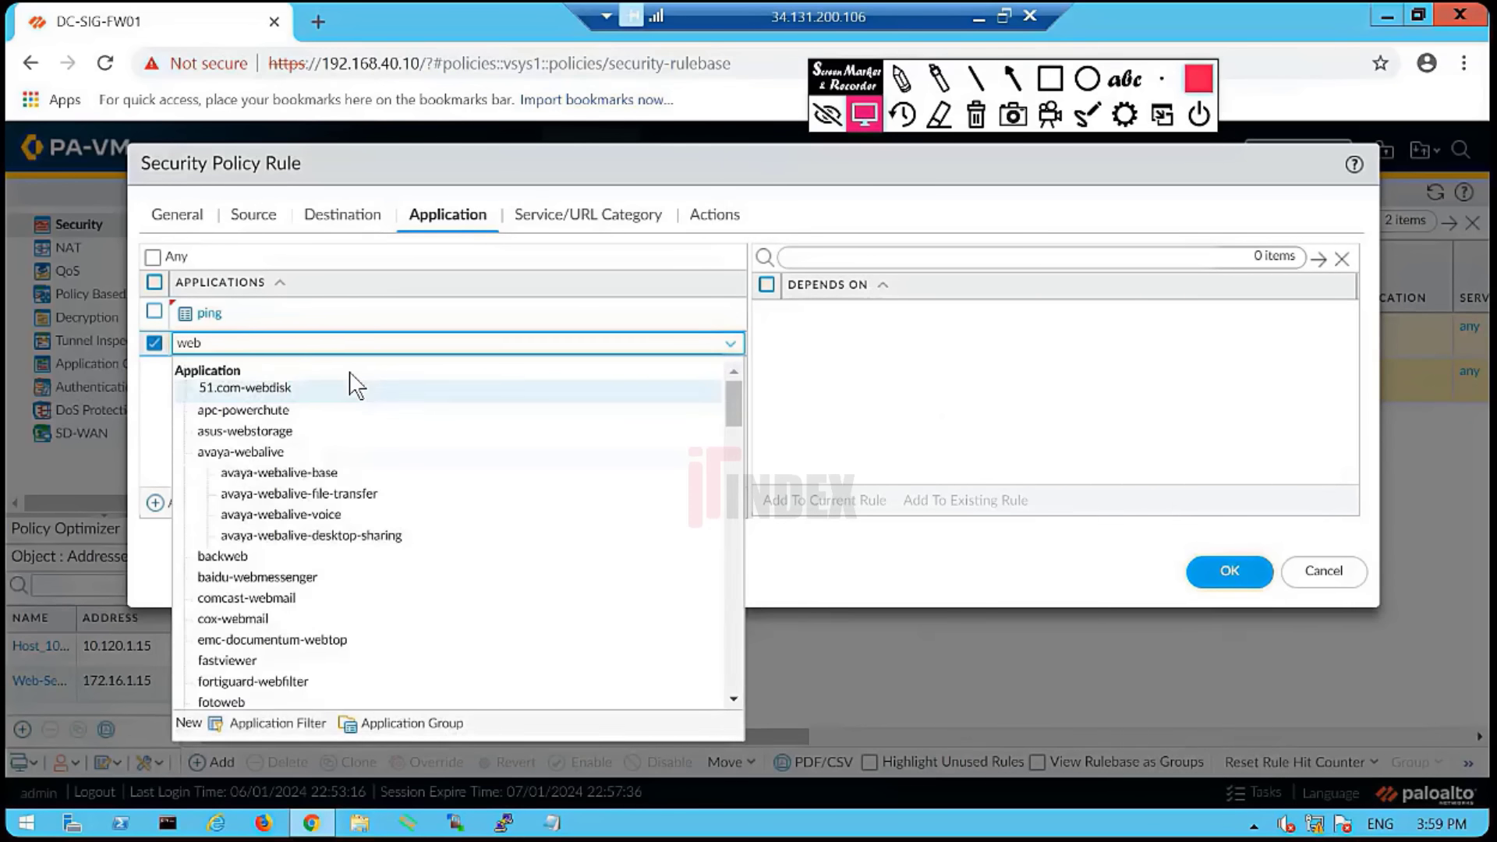
pyautogui.write(' bro')
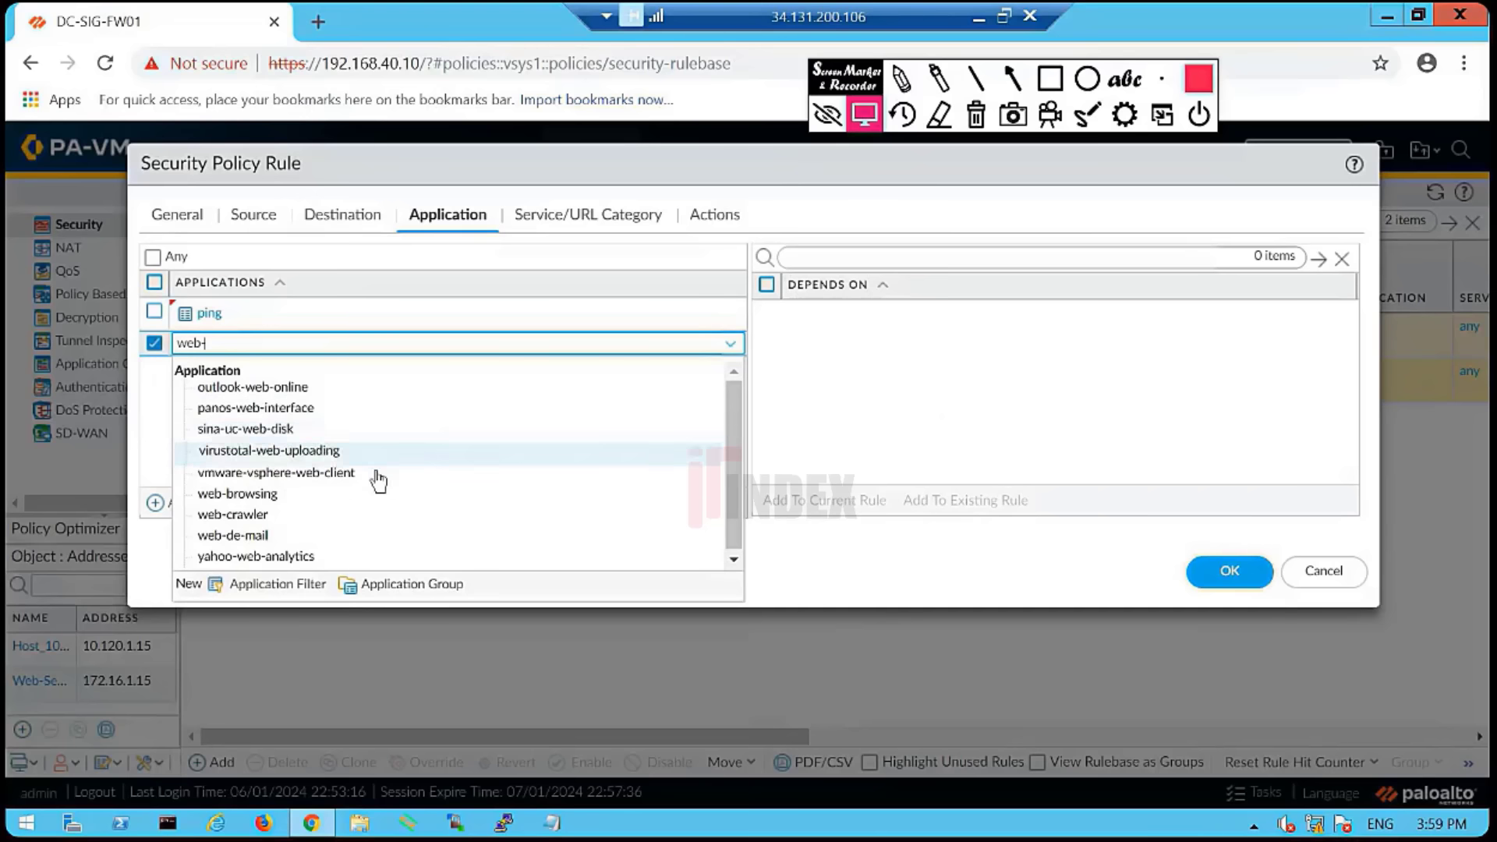
pyautogui.click(343, 493)
pyautogui.click(303, 441)
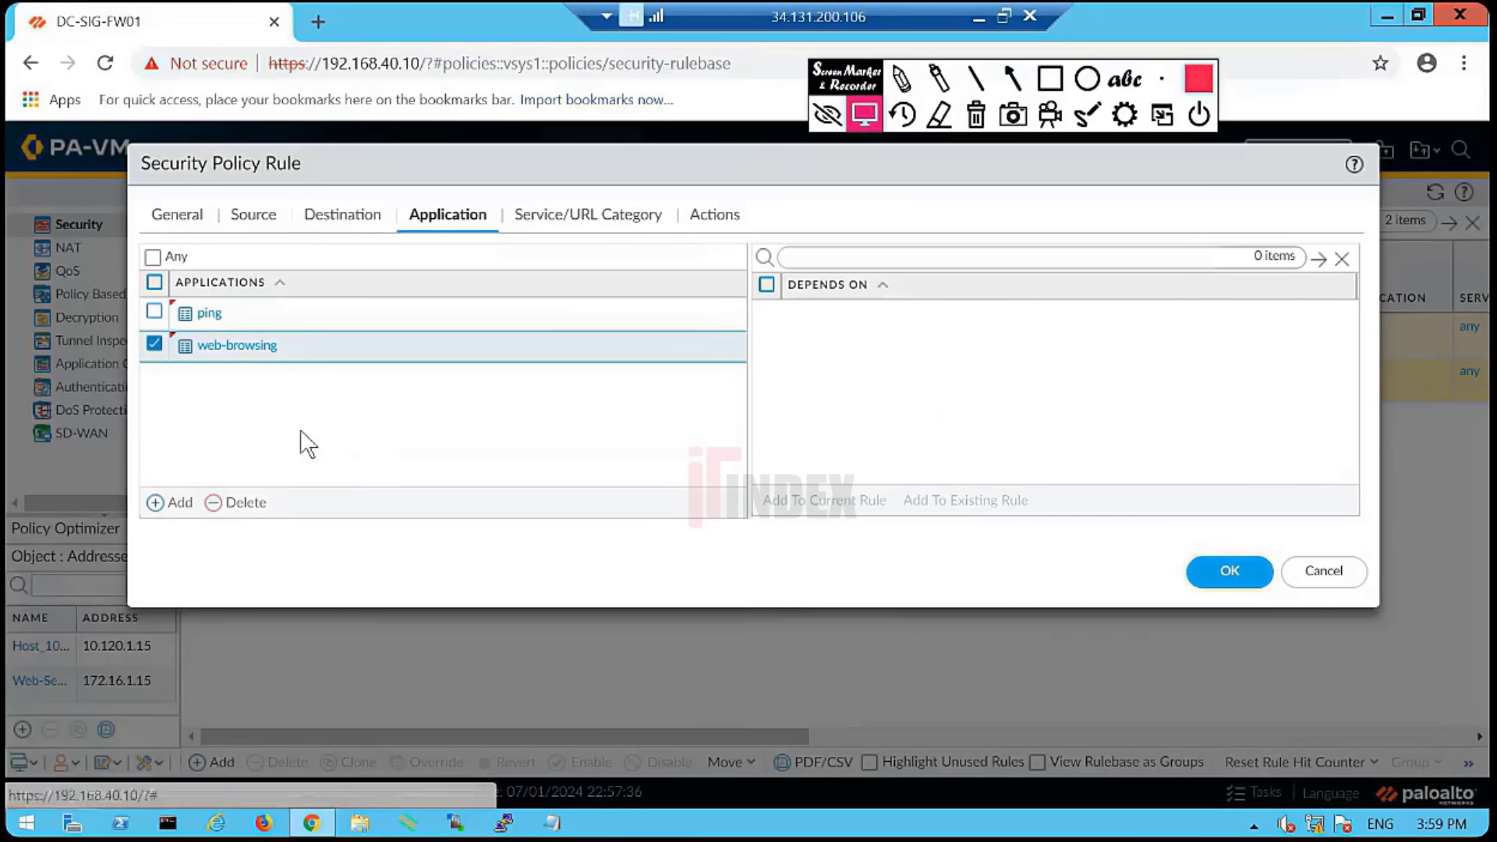
pyautogui.click(155, 345)
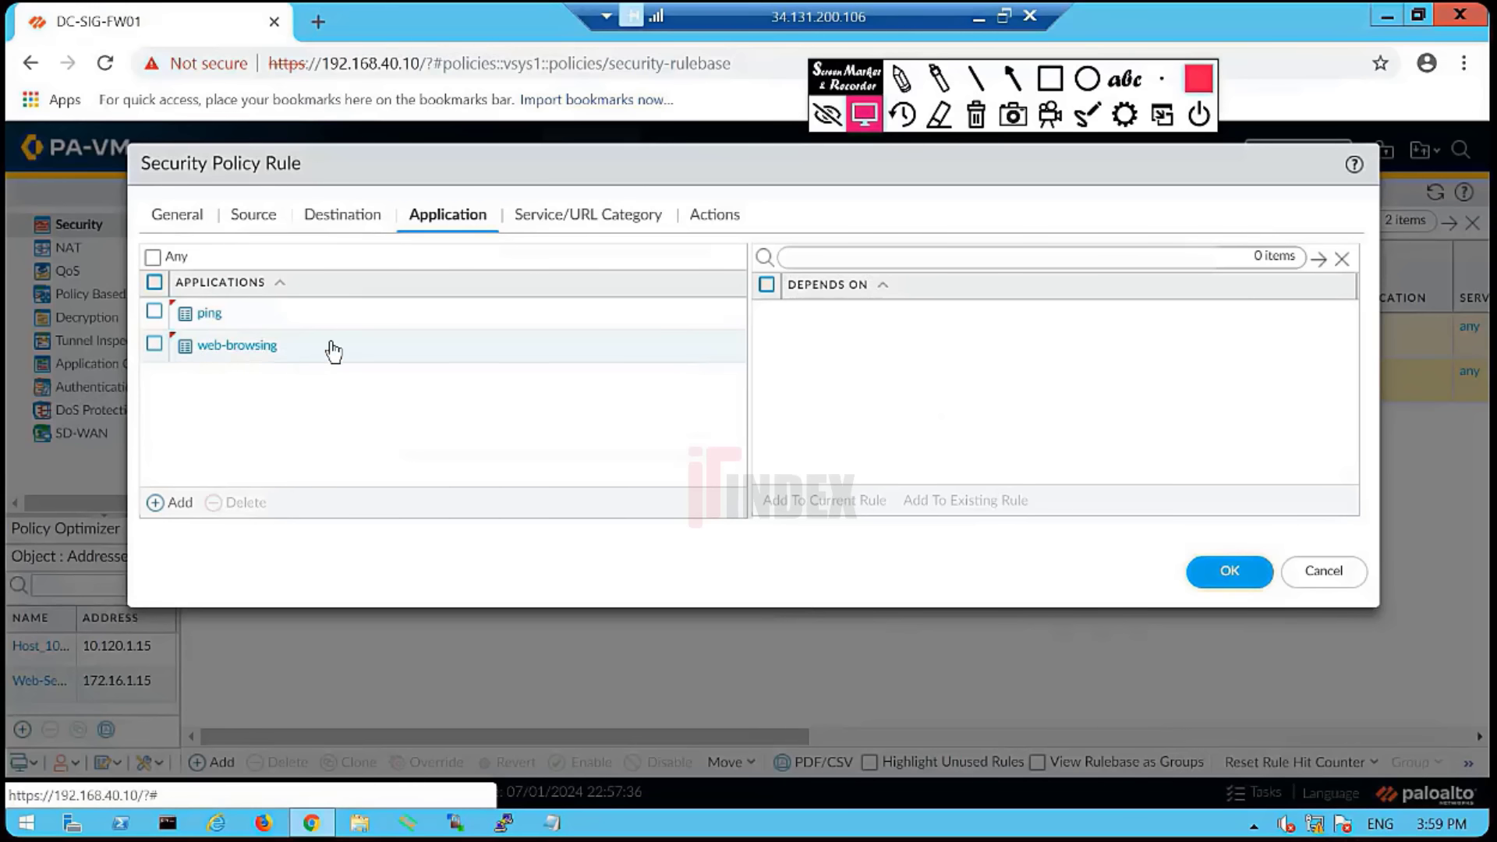
pyautogui.click(577, 219)
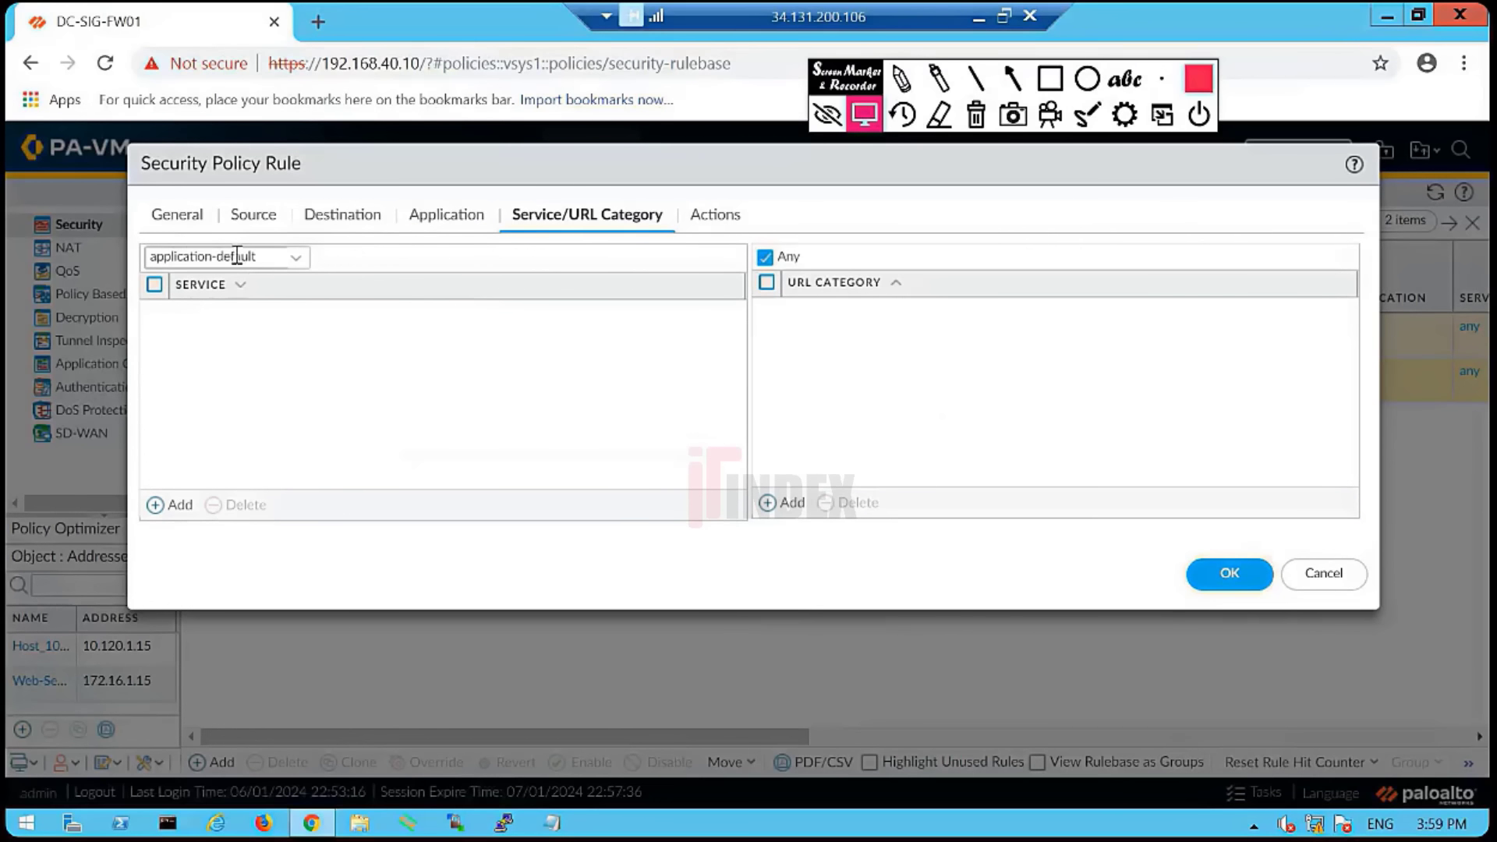
# - Enable Log at Session Start in the rule's Actions settings
pyautogui.click(713, 218)
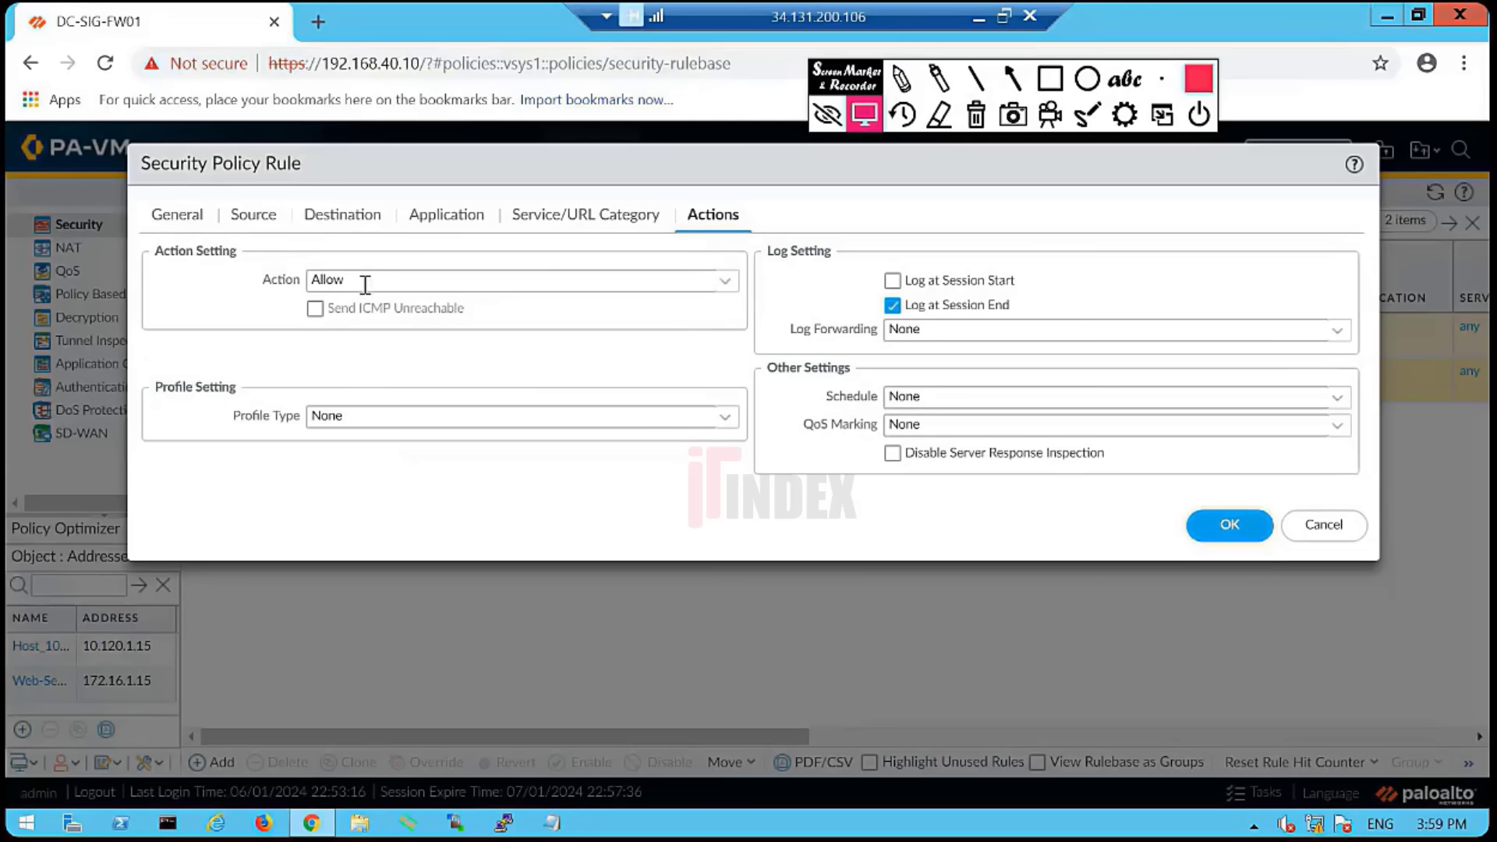
pyautogui.click(893, 281)
# - Set the rule's Profile Type to Profiles with the default URL Filtering profile
pyautogui.moveTo(548, 164); pyautogui.dragTo(485, 200)
pyautogui.click(221, 239)
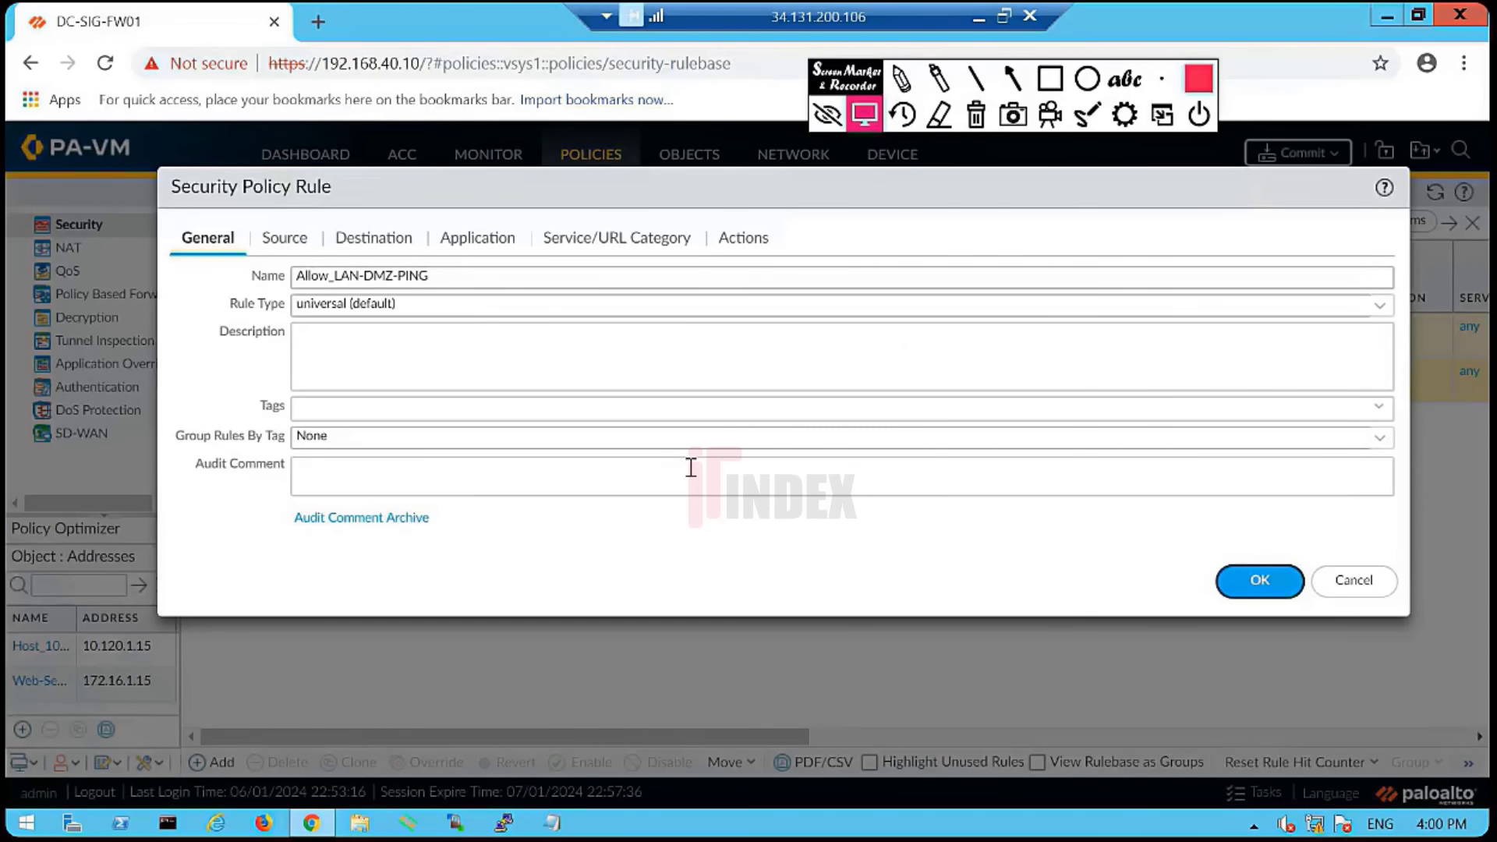
pyautogui.click(751, 240)
pyautogui.click(757, 442)
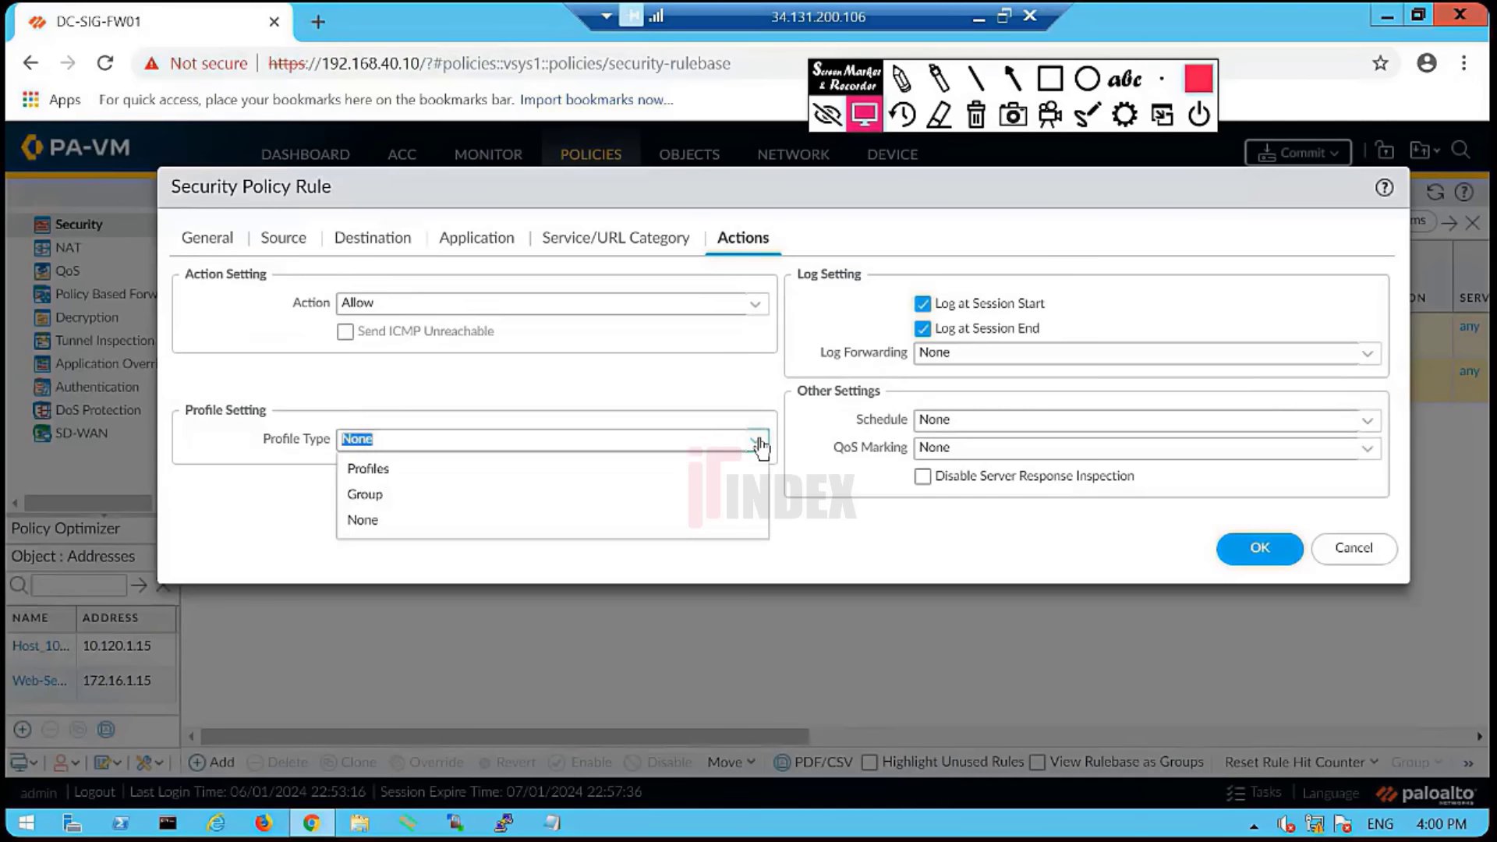
pyautogui.click(418, 470)
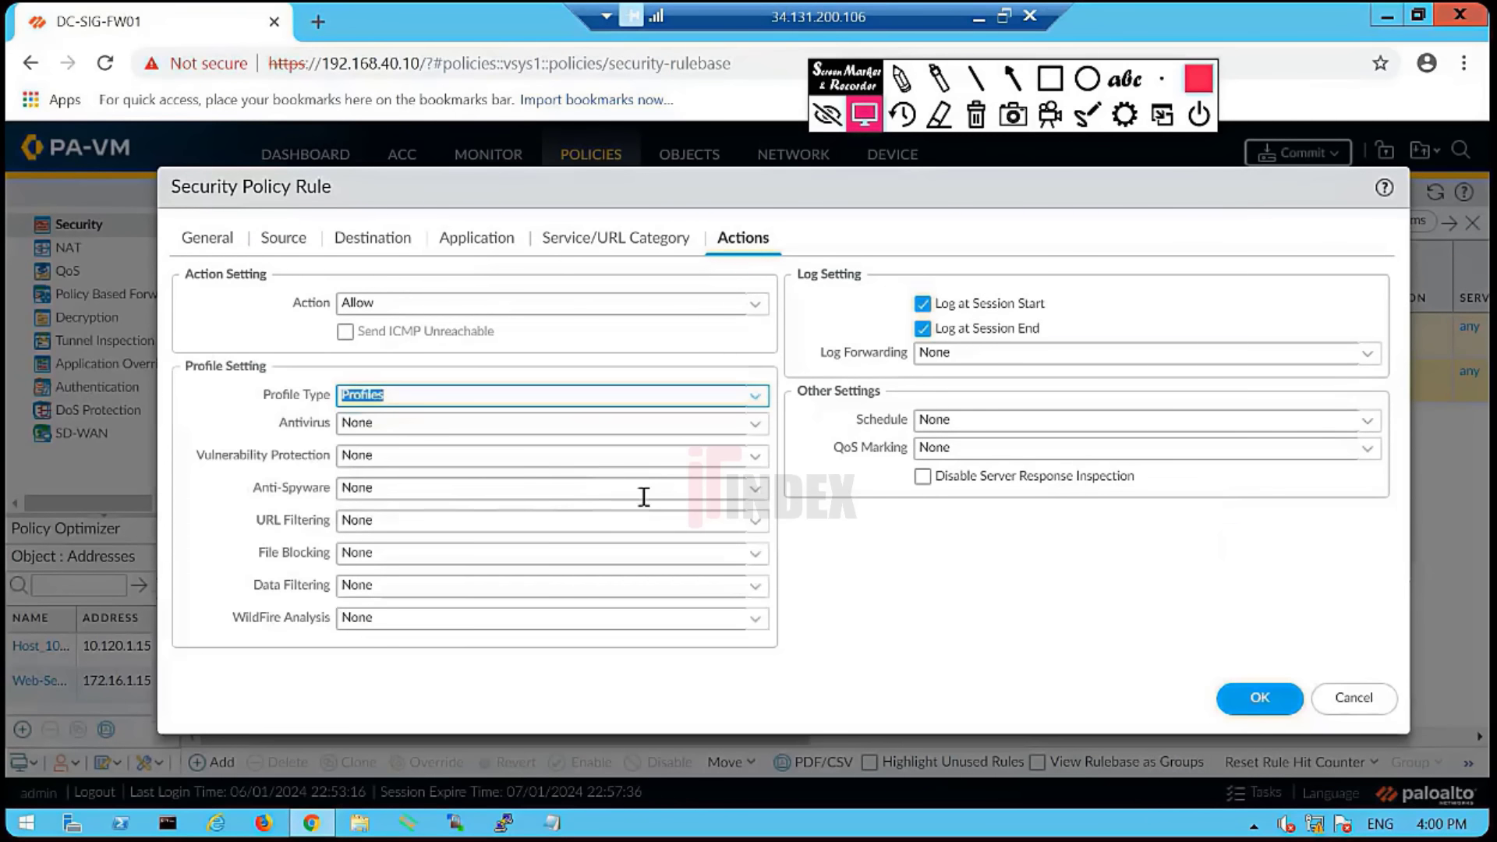
pyautogui.click(755, 522)
pyautogui.click(378, 575)
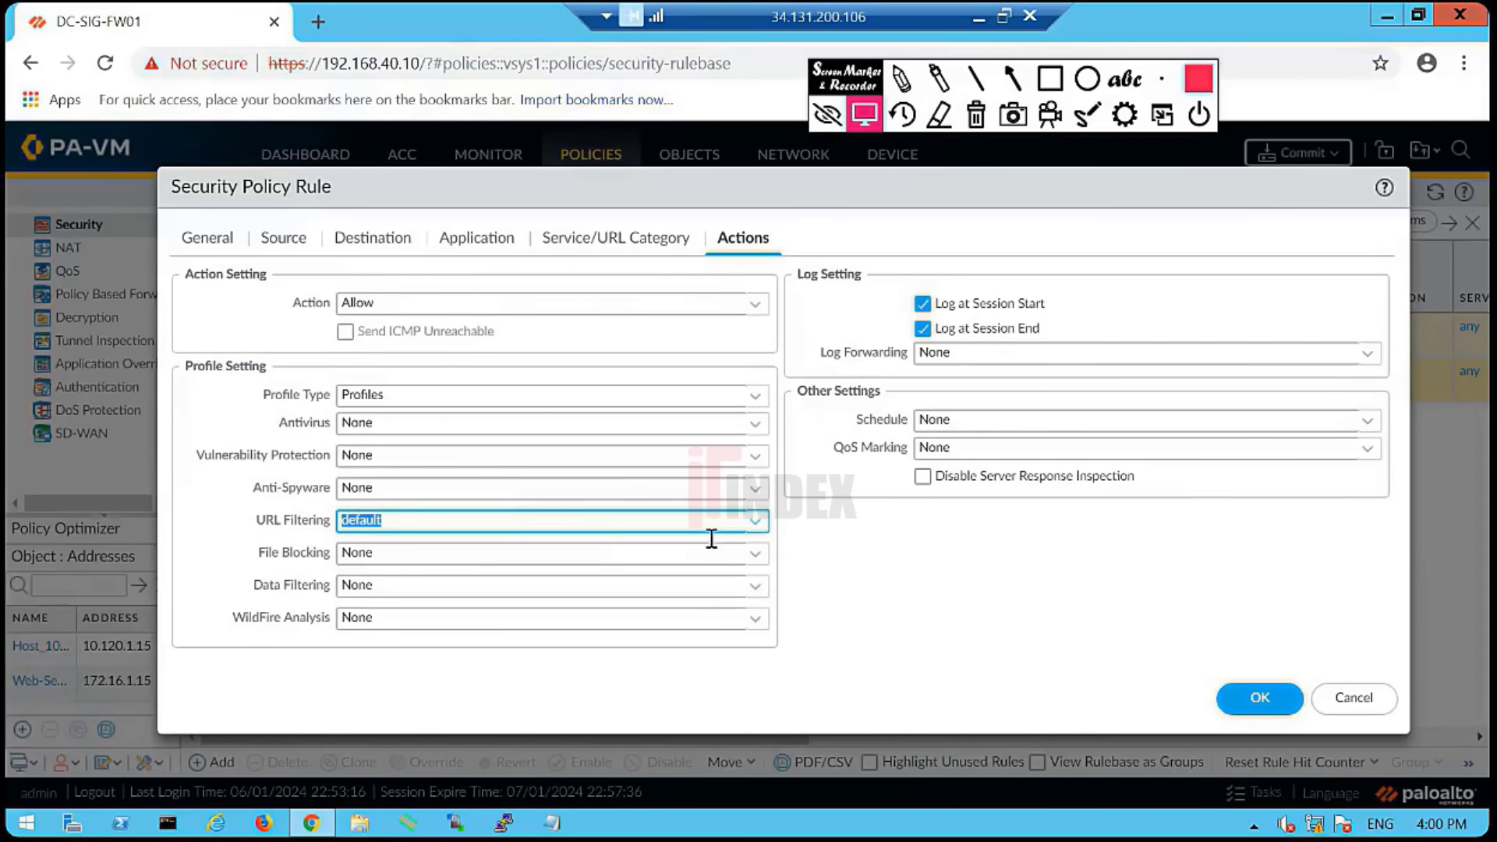
pyautogui.click(427, 521)
# - Annotate the Profile Setting section on screen, clear the marks, and leave the remote desktop
pyautogui.click(209, 235)
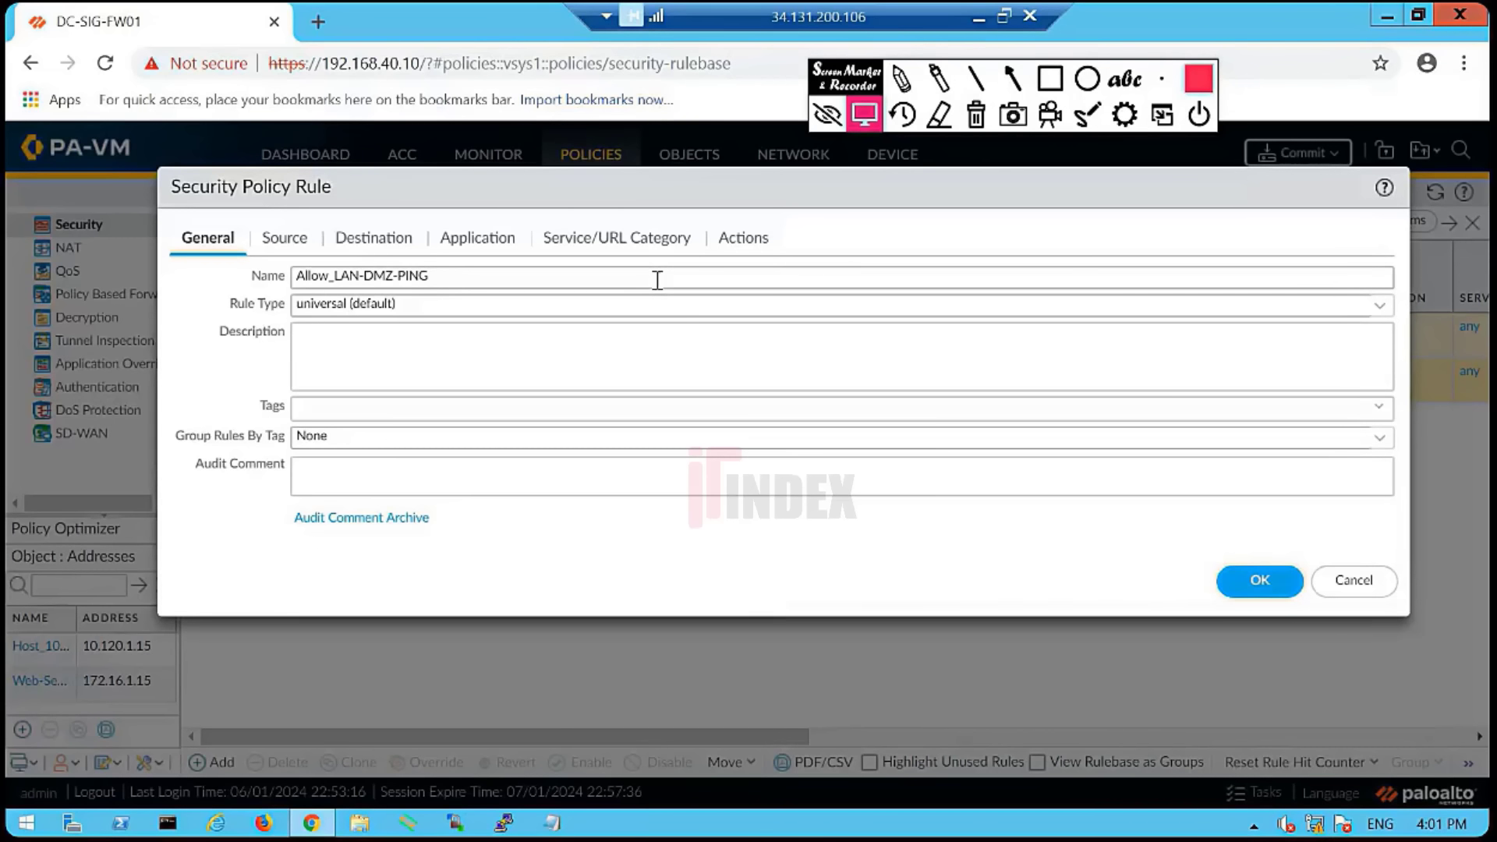
pyautogui.click(726, 240)
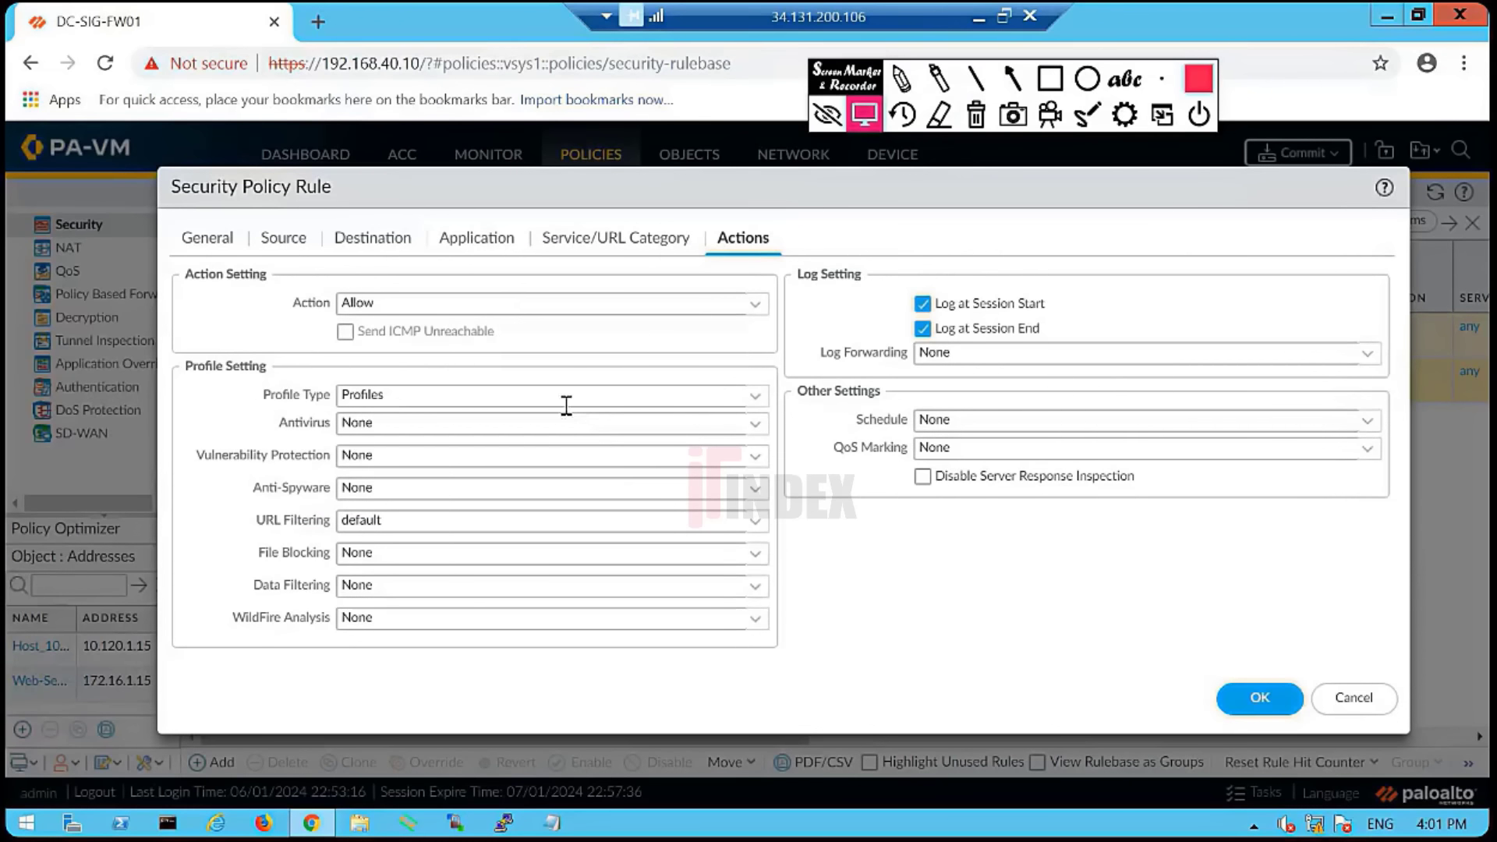
pyautogui.click(898, 81)
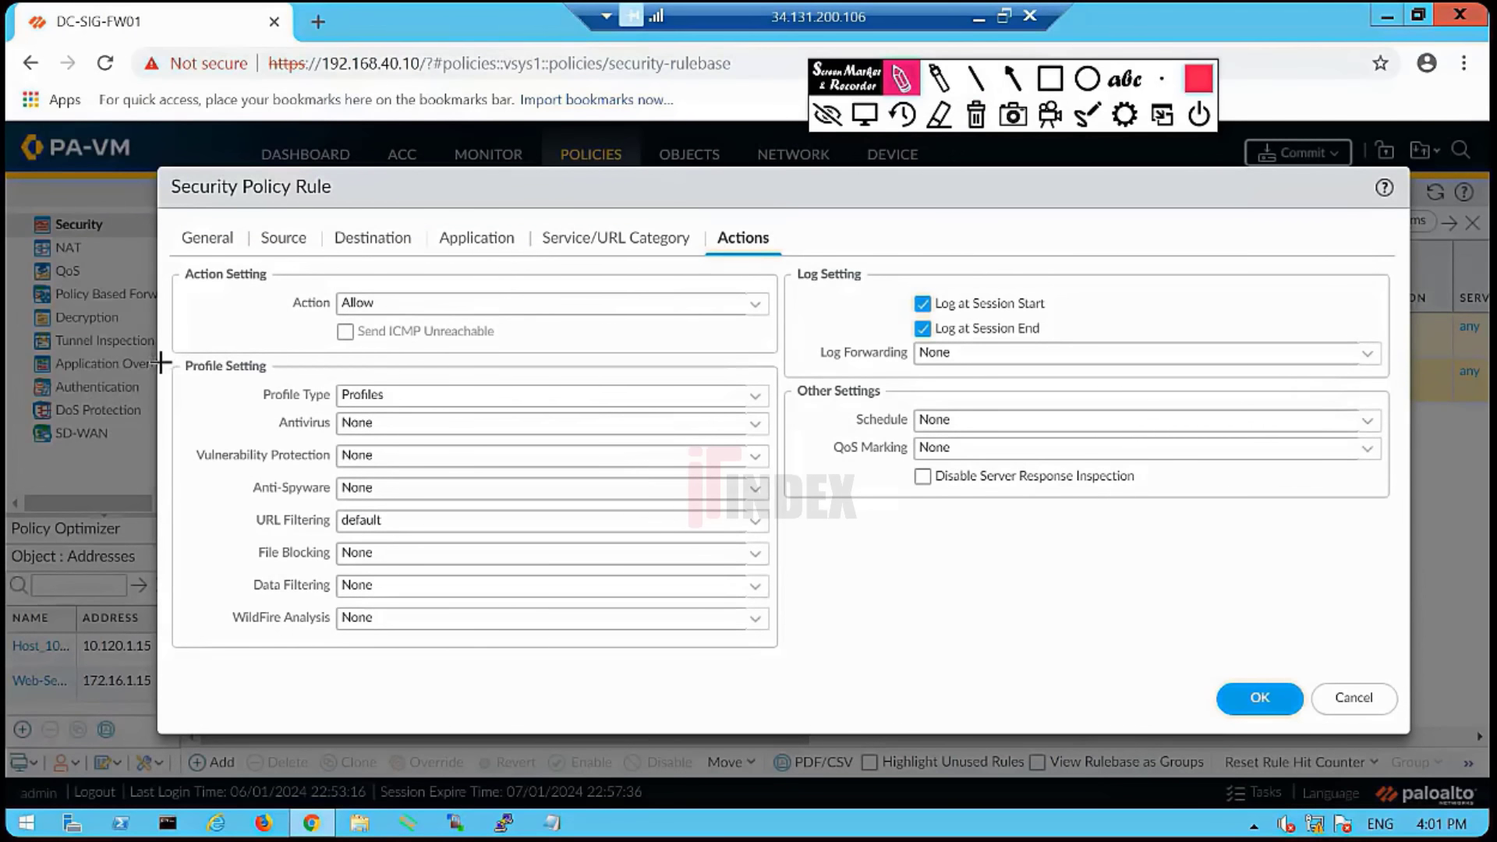
pyautogui.moveTo(160, 362)
pyautogui.mouseDown()
pyautogui.moveTo(712, 394)
pyautogui.moveTo(822, 572)
pyautogui.moveTo(605, 671)
pyautogui.moveTo(178, 662)
pyautogui.moveTo(164, 355)
pyautogui.mouseUp()
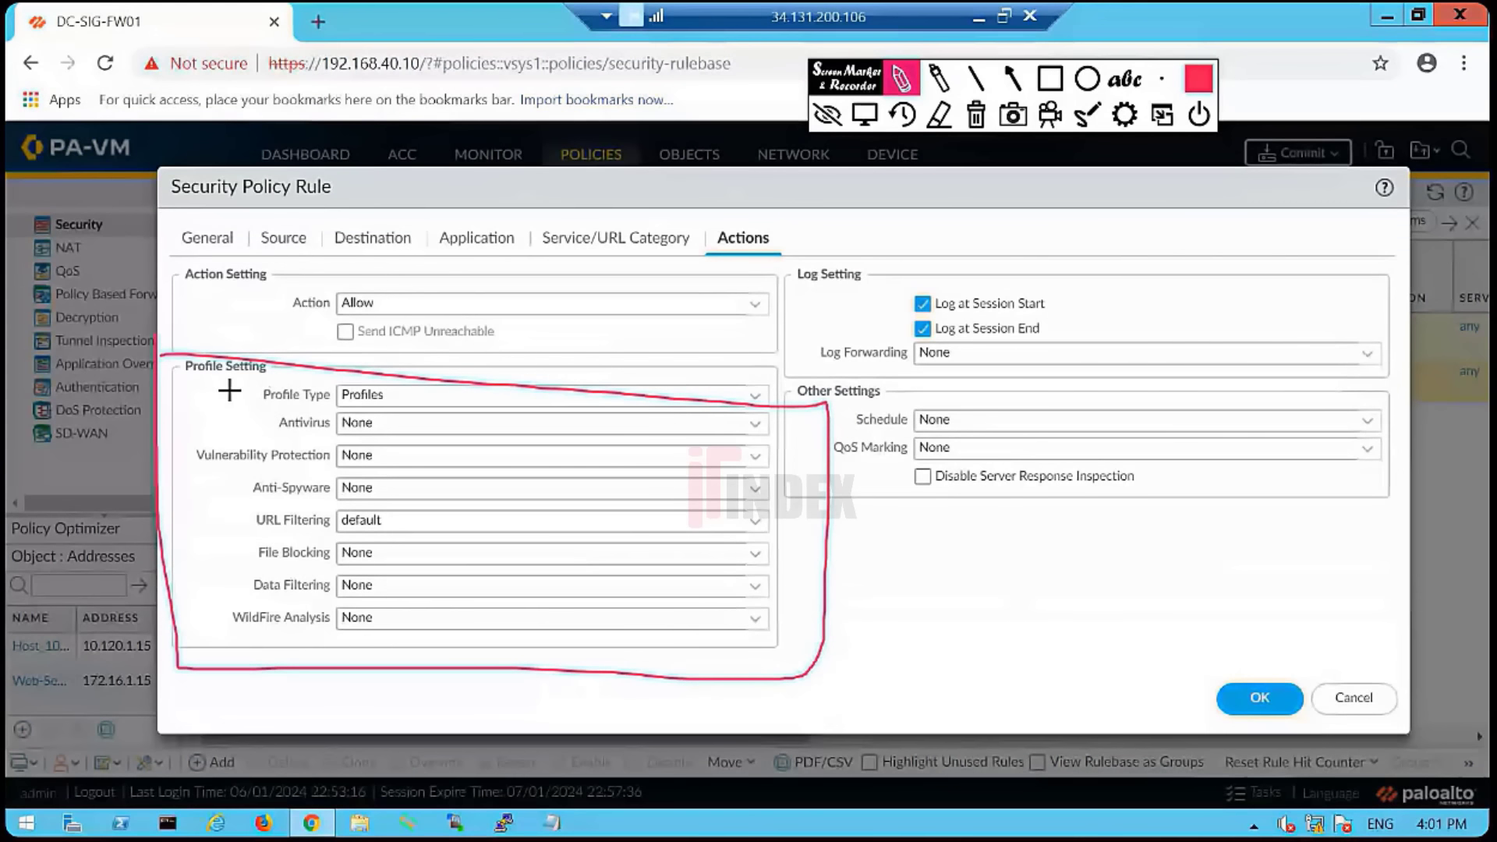
pyautogui.moveTo(249, 391); pyautogui.dragTo(241, 609)
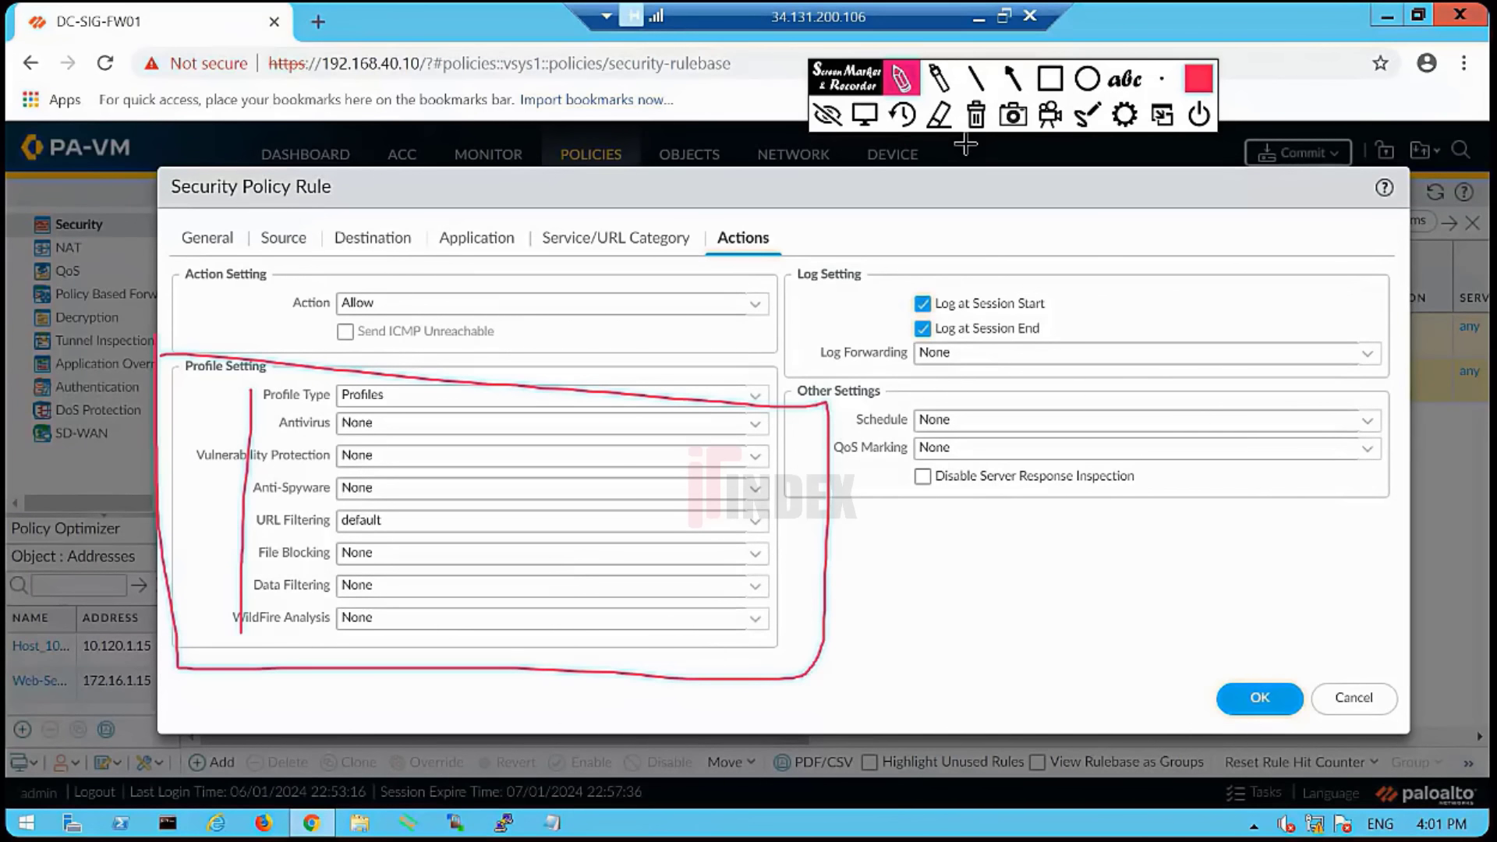
pyautogui.click(976, 115)
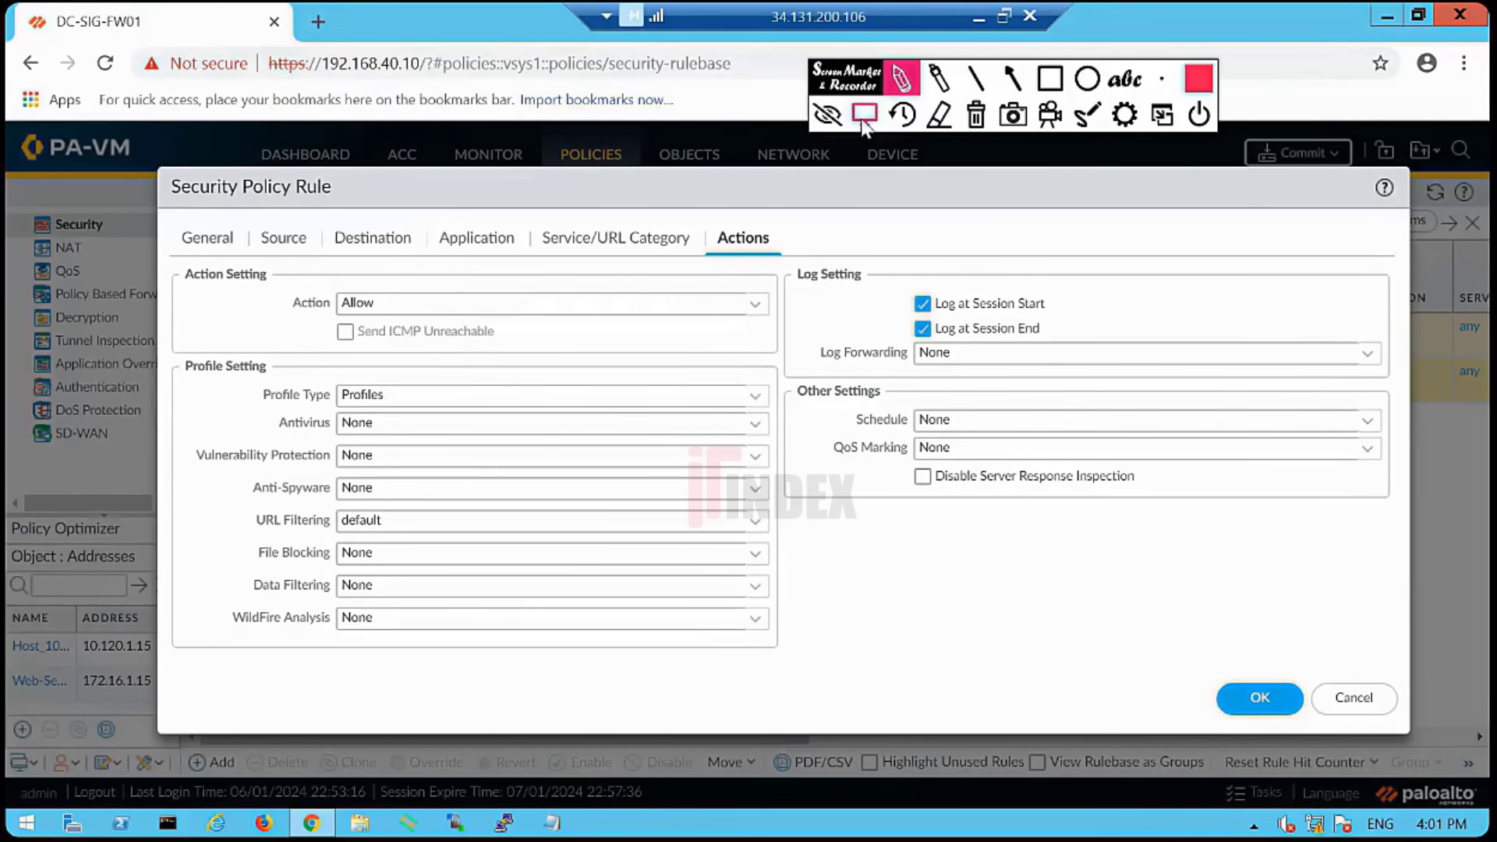
pyautogui.click(864, 116)
pyautogui.click(980, 16)
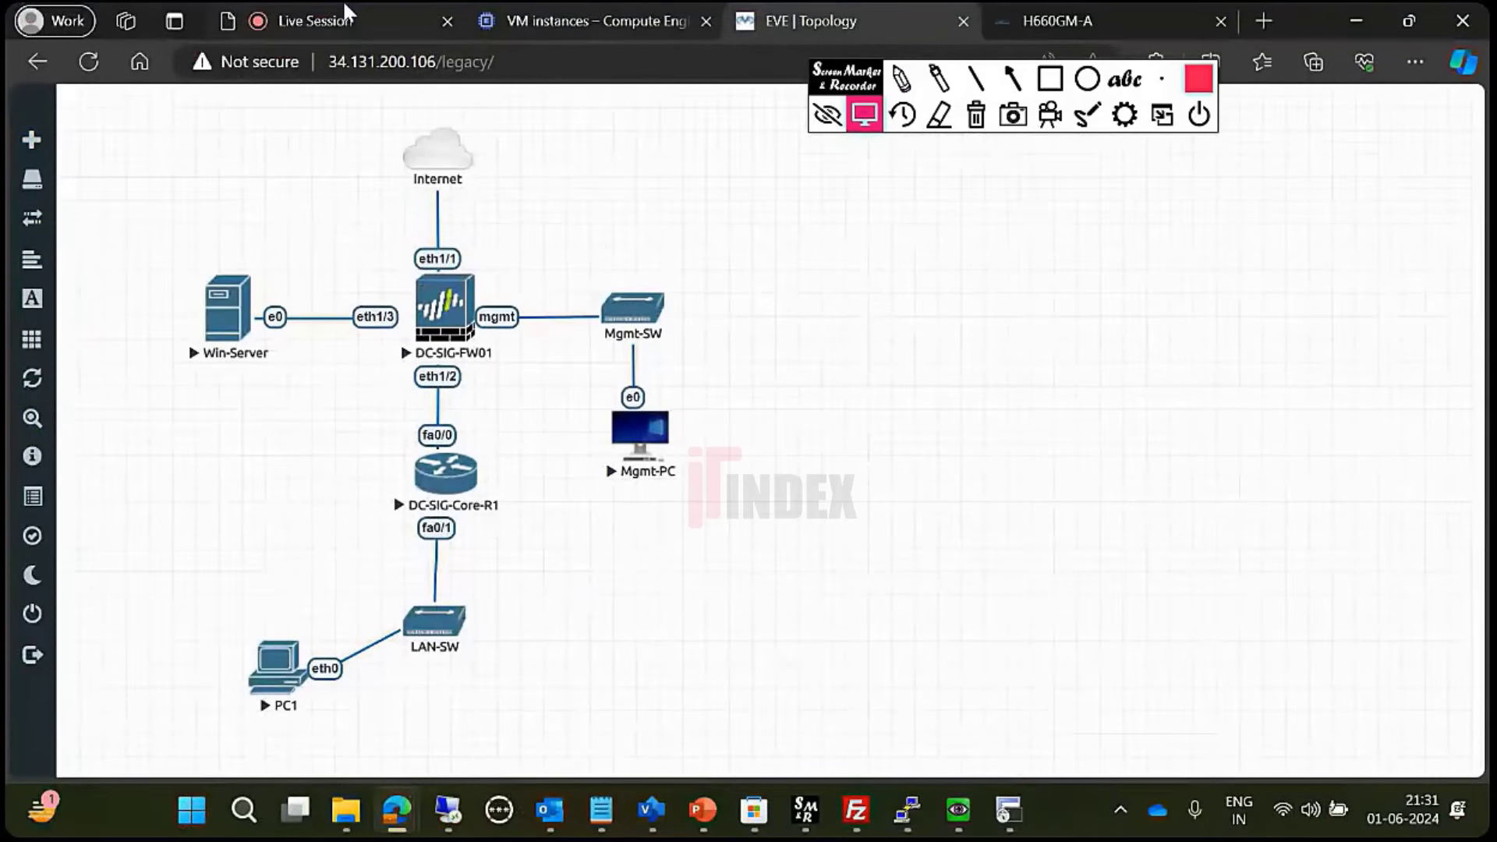
# - Check the ClassPlus live session participant list, then return to the firewall remote desktop
pyautogui.click(344, 19)
pyautogui.click(1421, 305)
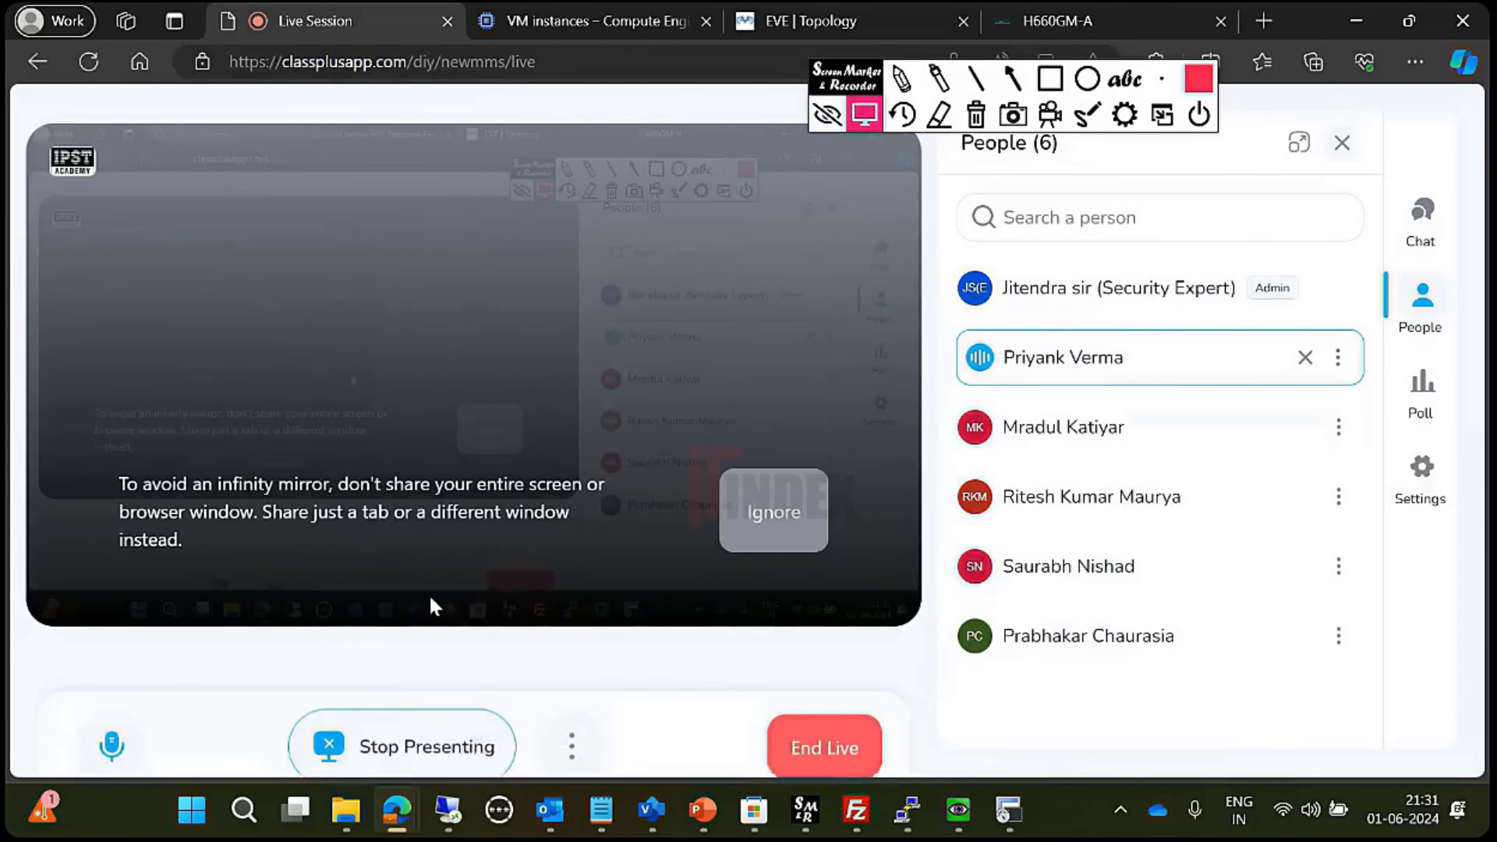
pyautogui.click(449, 809)
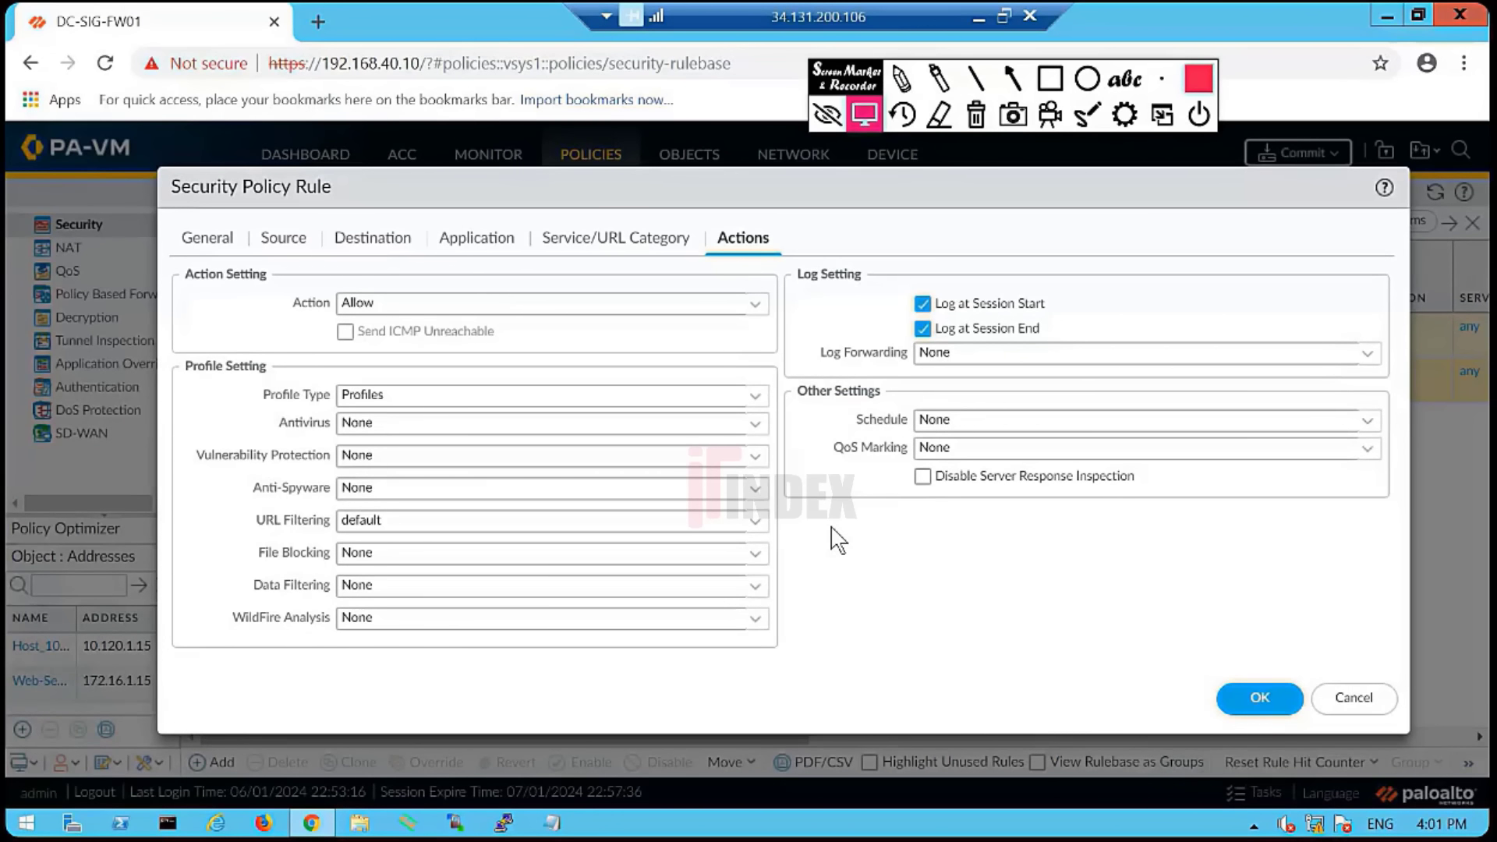
# - Revisit the application list, then start adding a service entry under Service/URL Category
pyautogui.click(503, 246)
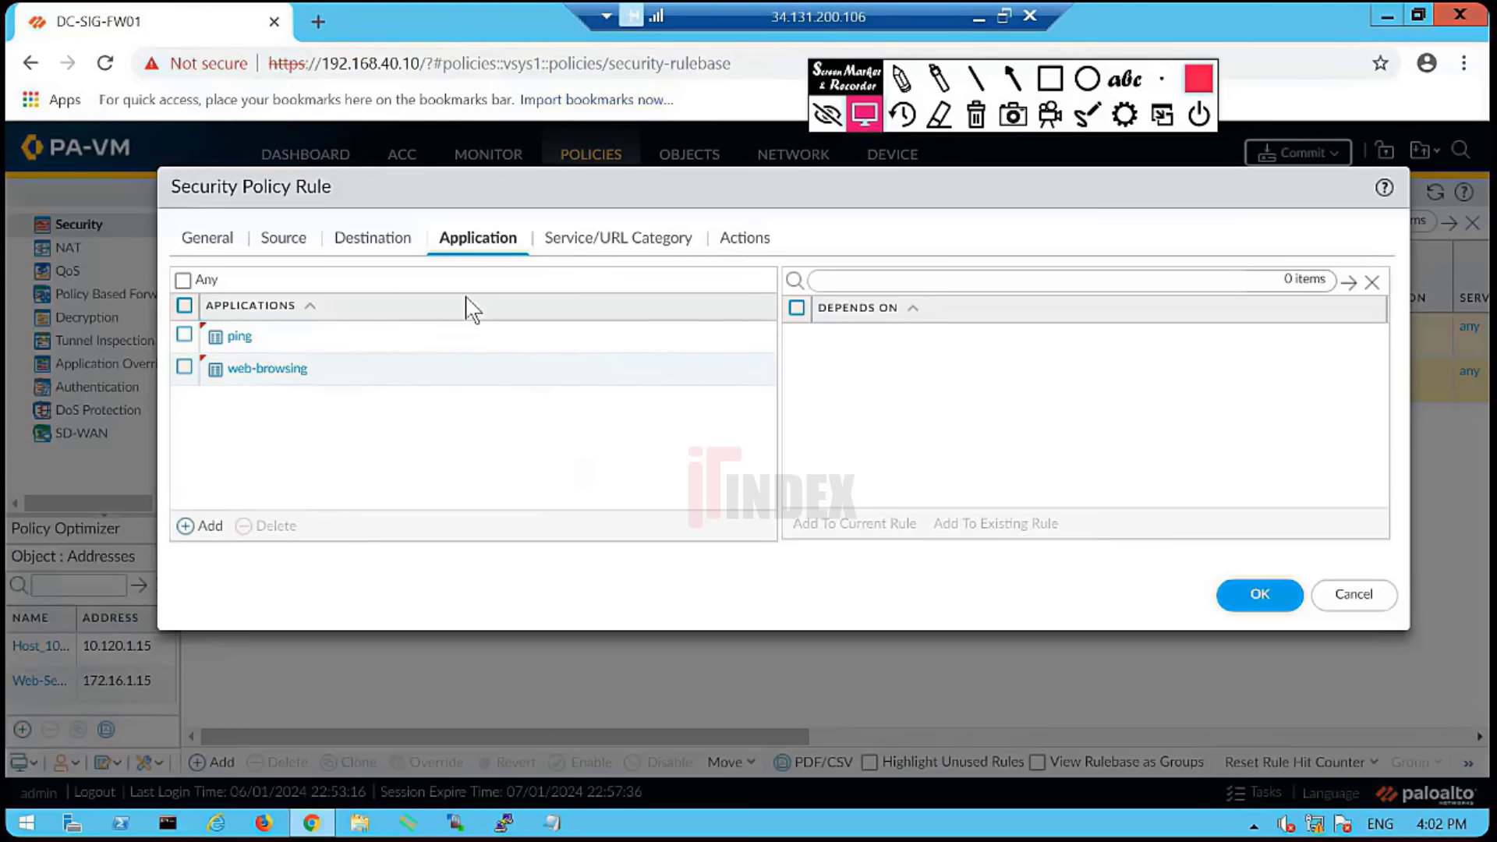
pyautogui.click(606, 255)
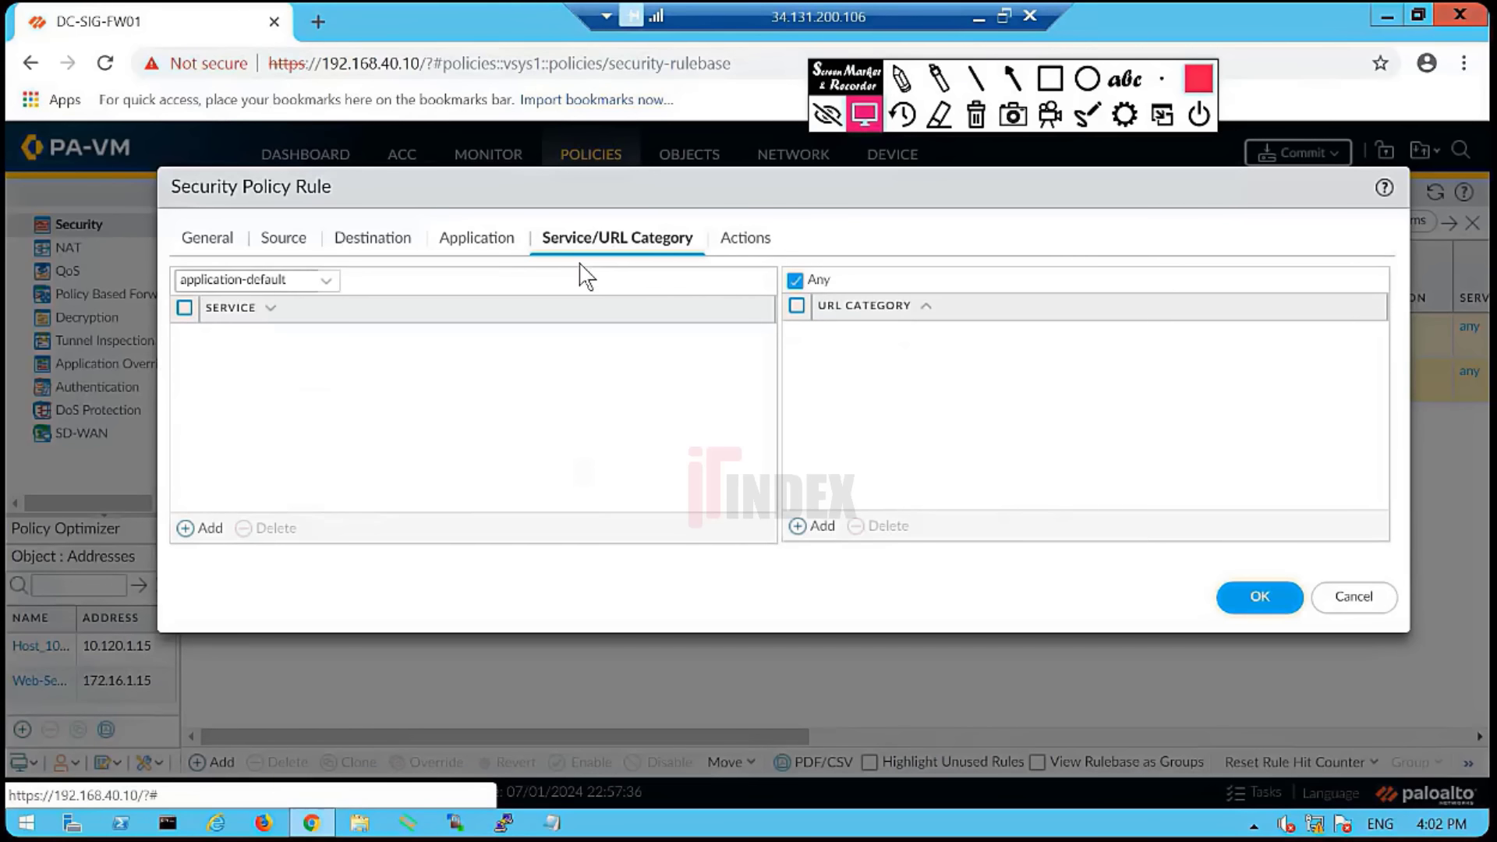
pyautogui.click(200, 528)
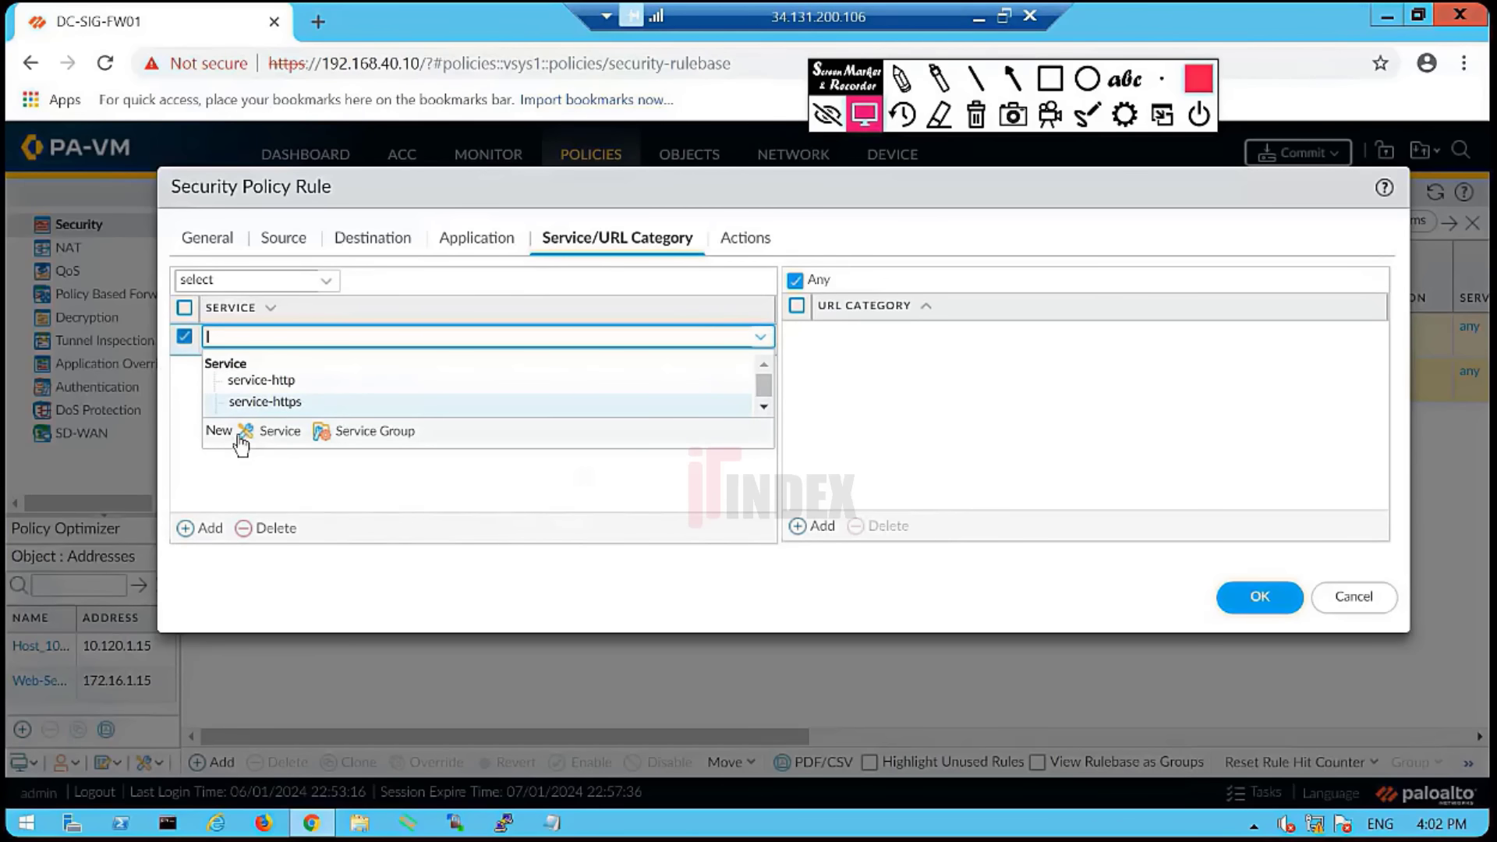
# - Create a tcp_80 service for TCP destination port 80, then delete it from the rule
pyautogui.click(282, 434)
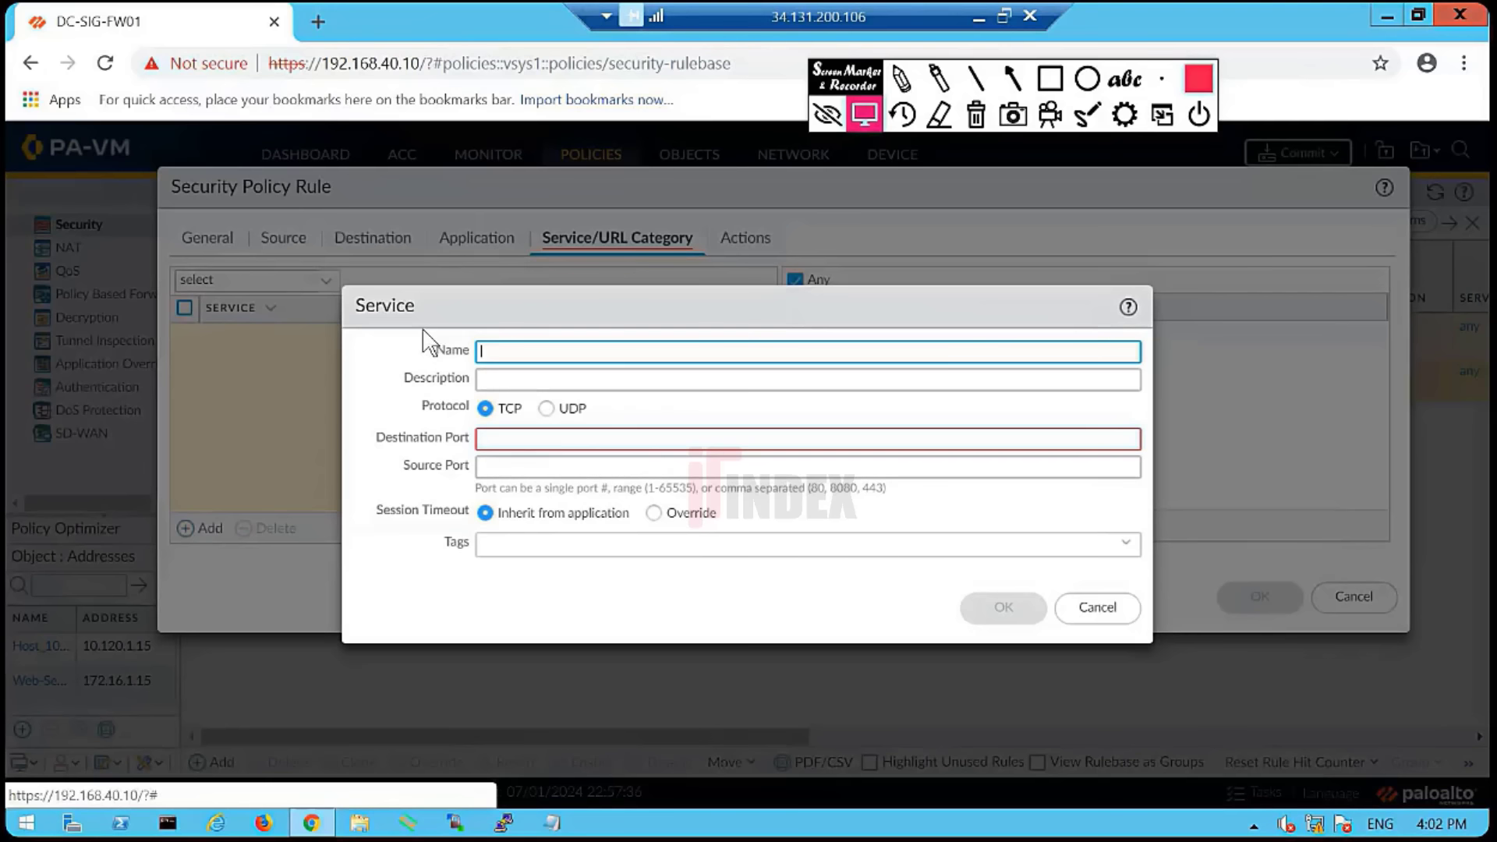
pyautogui.click(492, 414)
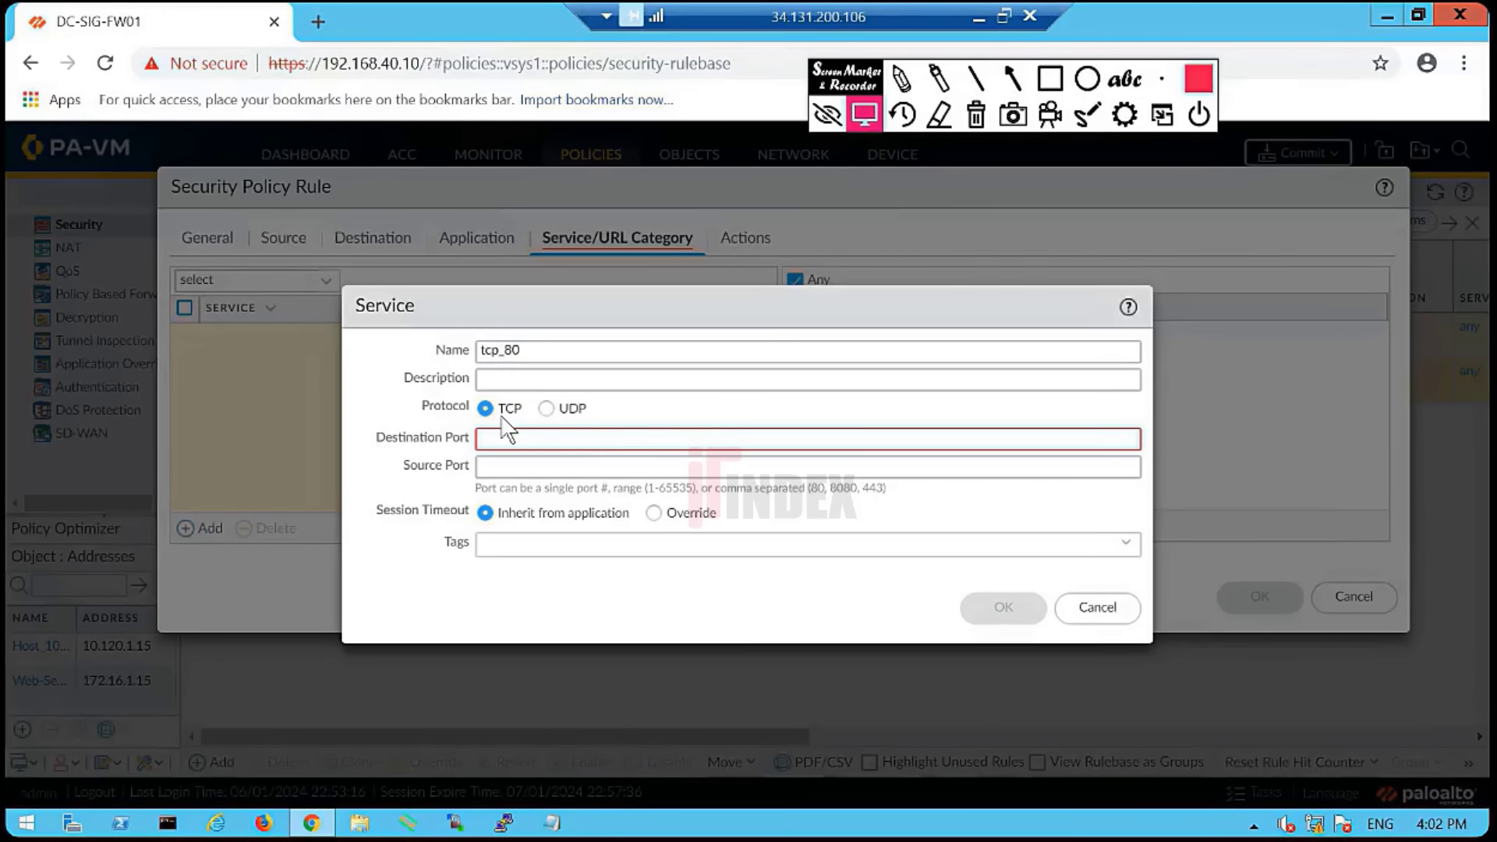
pyautogui.click(496, 438)
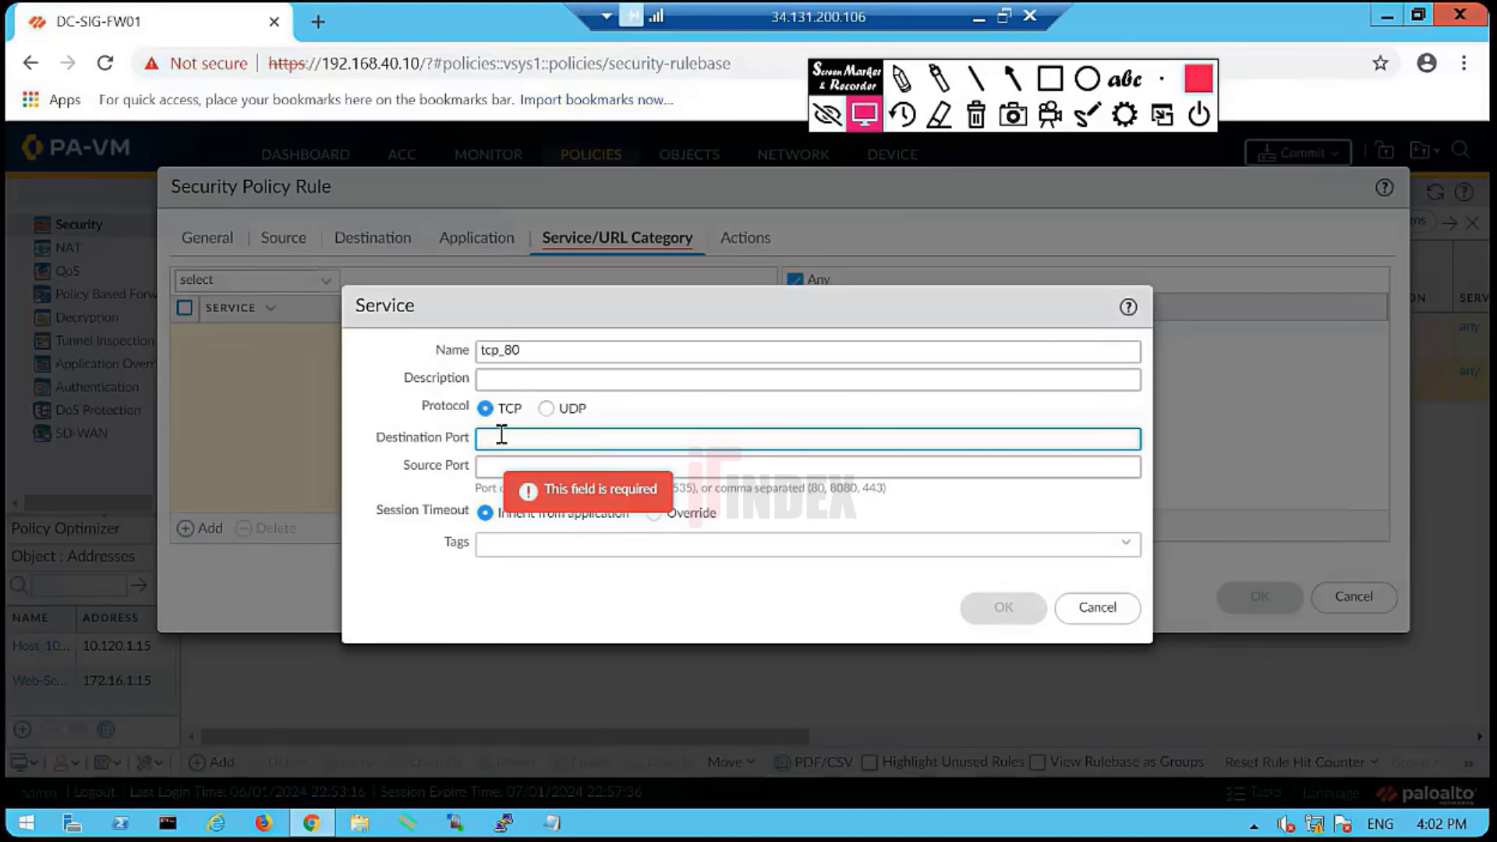
pyautogui.write('80')
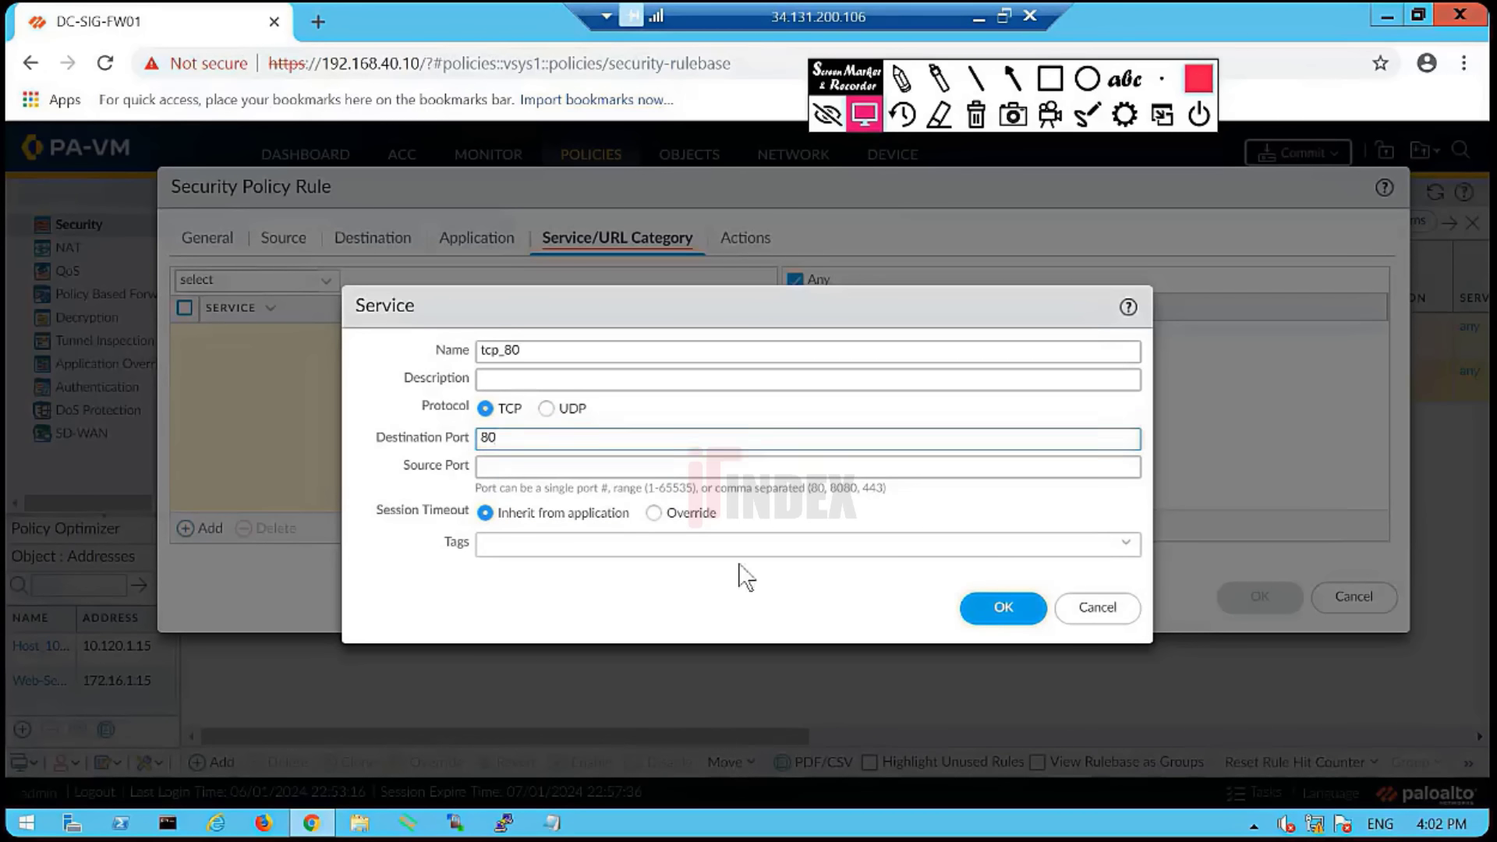
pyautogui.click(968, 607)
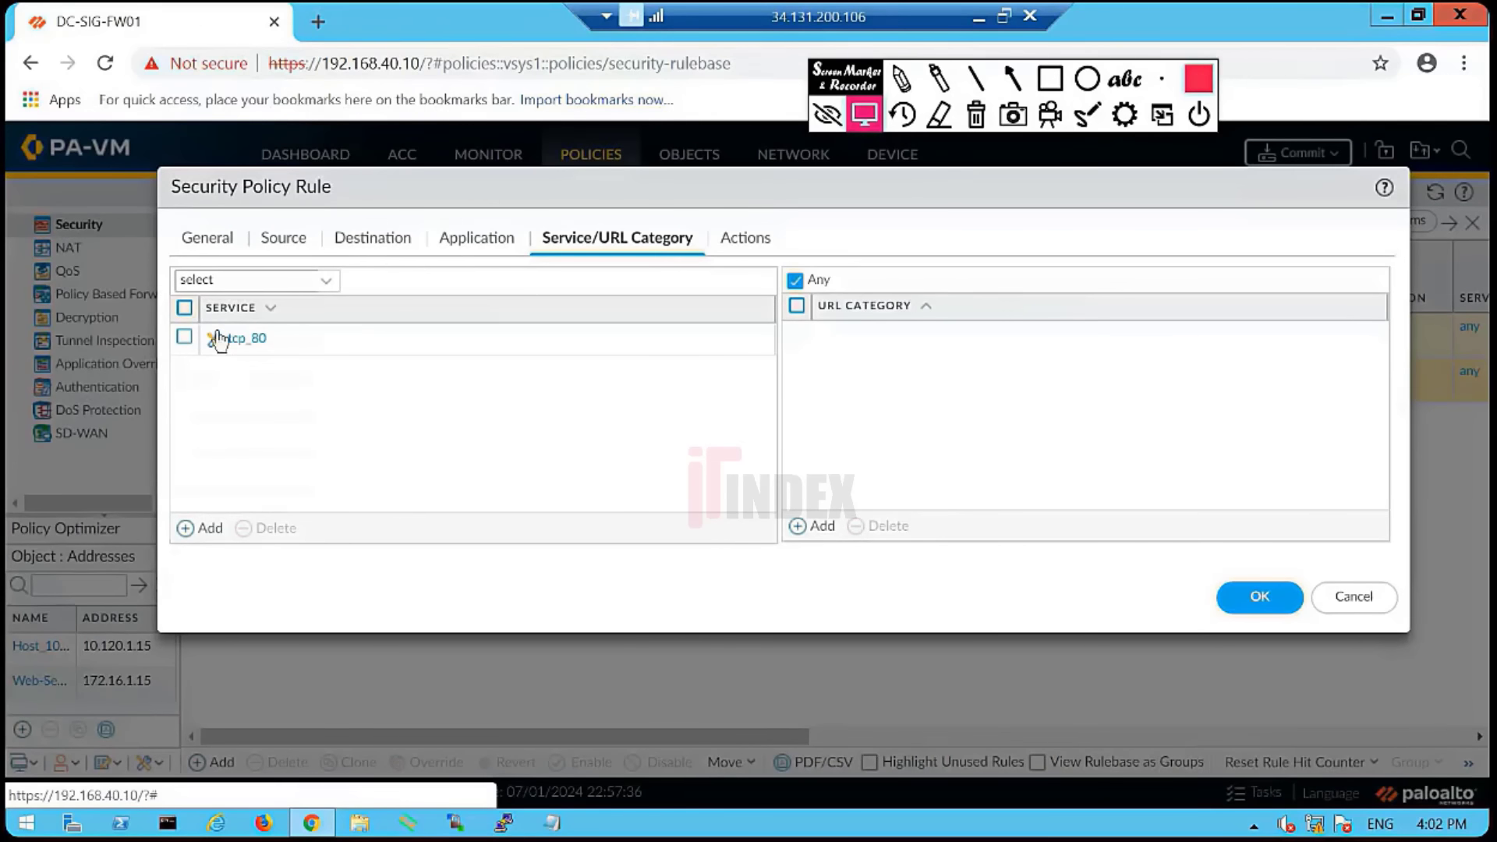
pyautogui.click(185, 338)
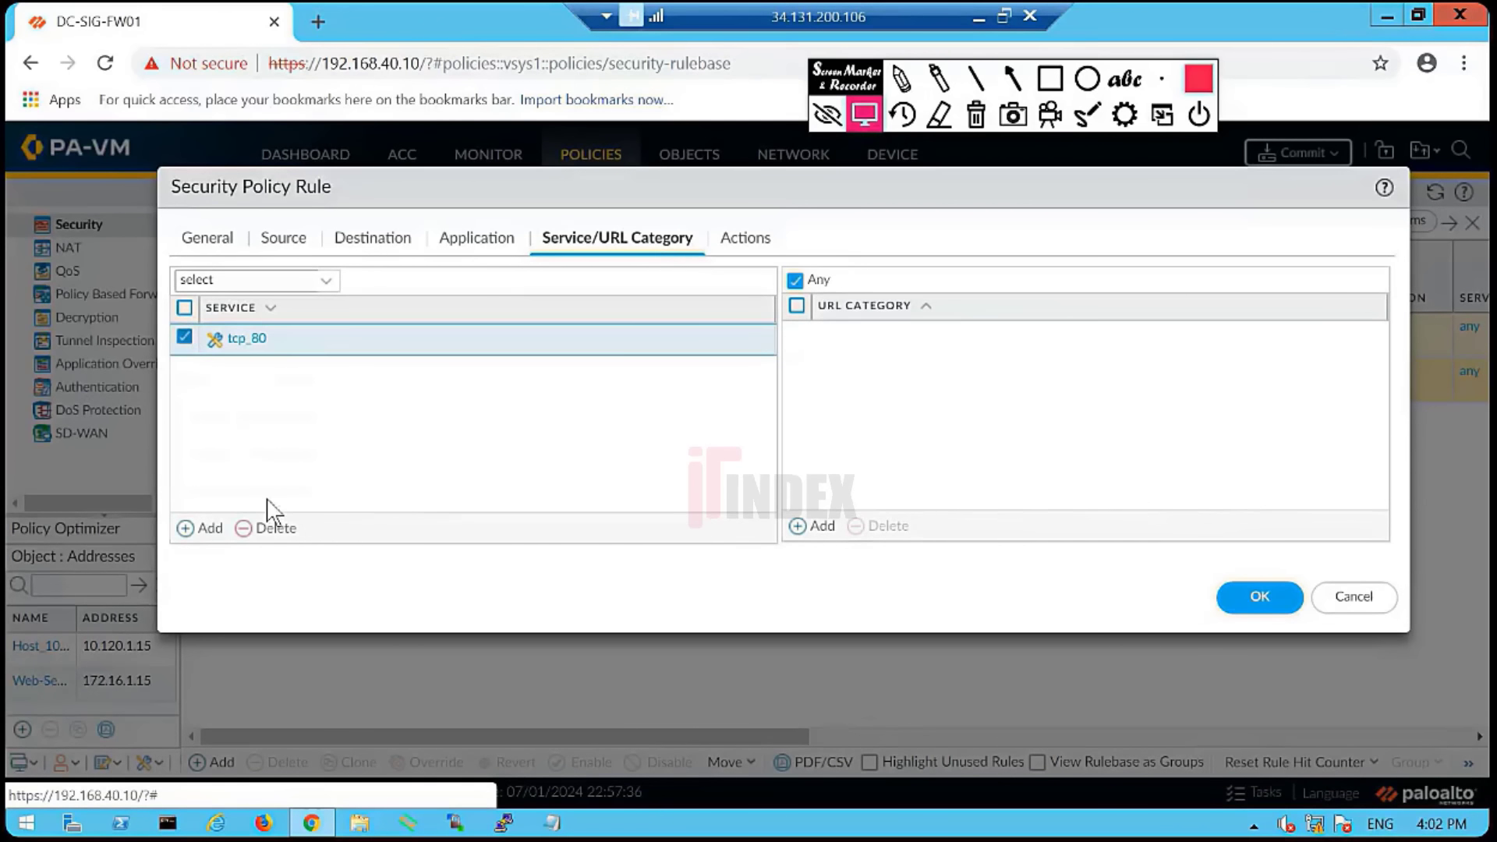
pyautogui.click(273, 529)
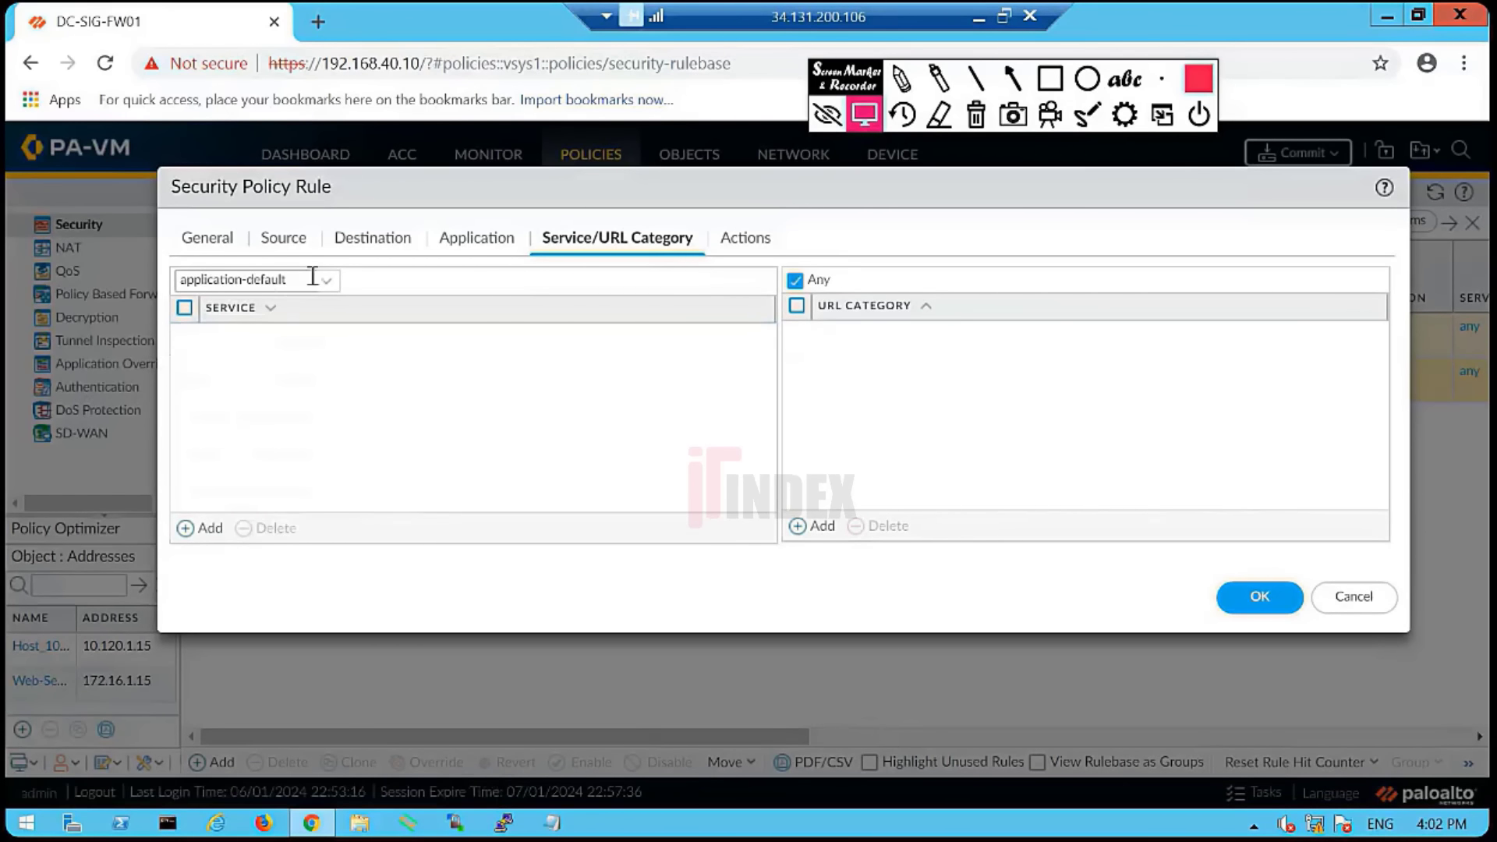
# - Switch the rule's service to a custom list and add tcp_80
pyautogui.click(183, 282)
pyautogui.click(286, 460)
pyautogui.click(477, 243)
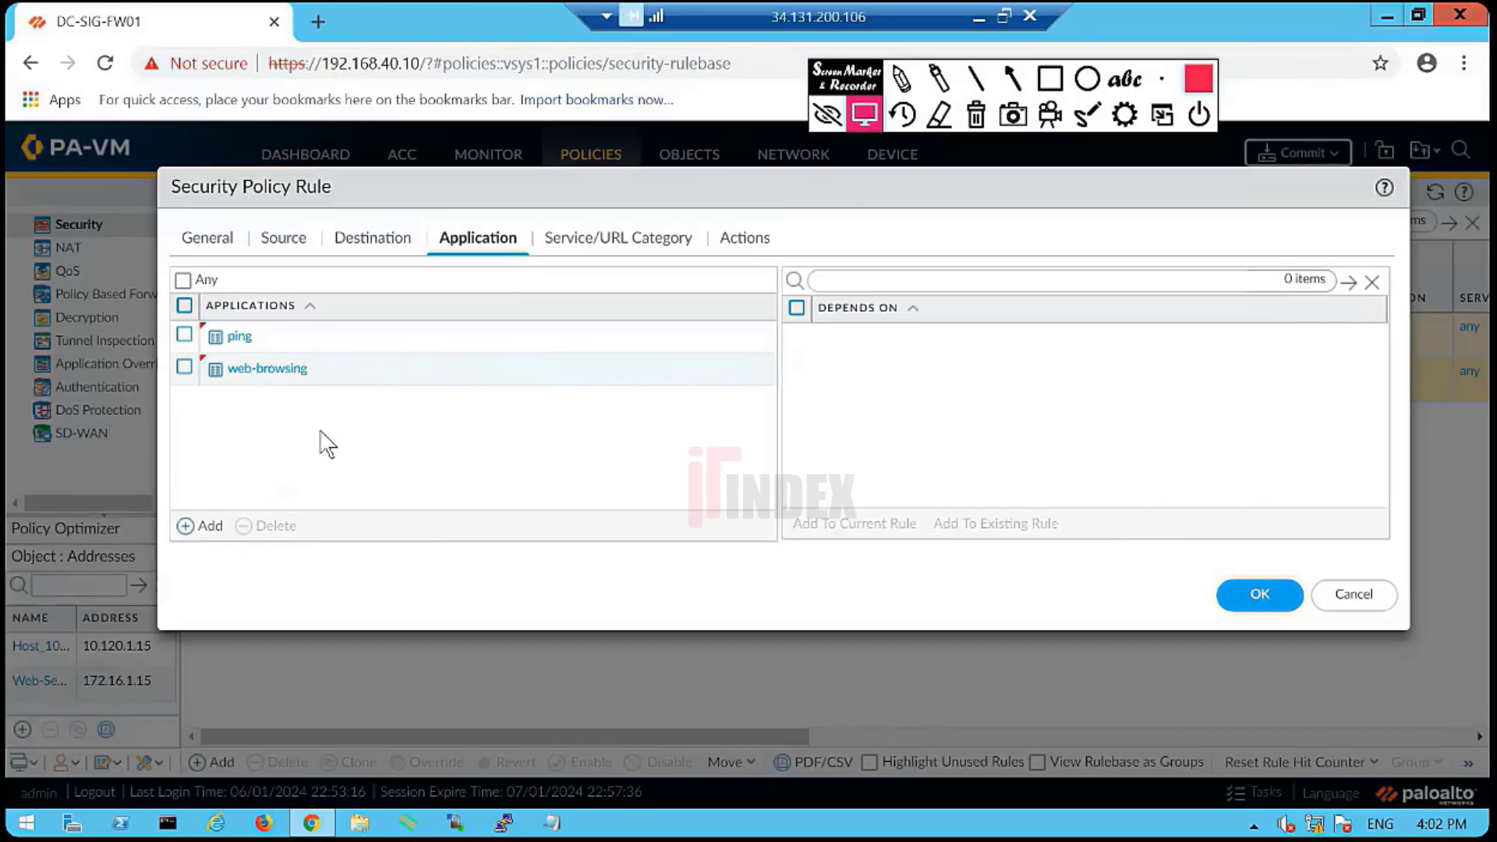
pyautogui.click(600, 243)
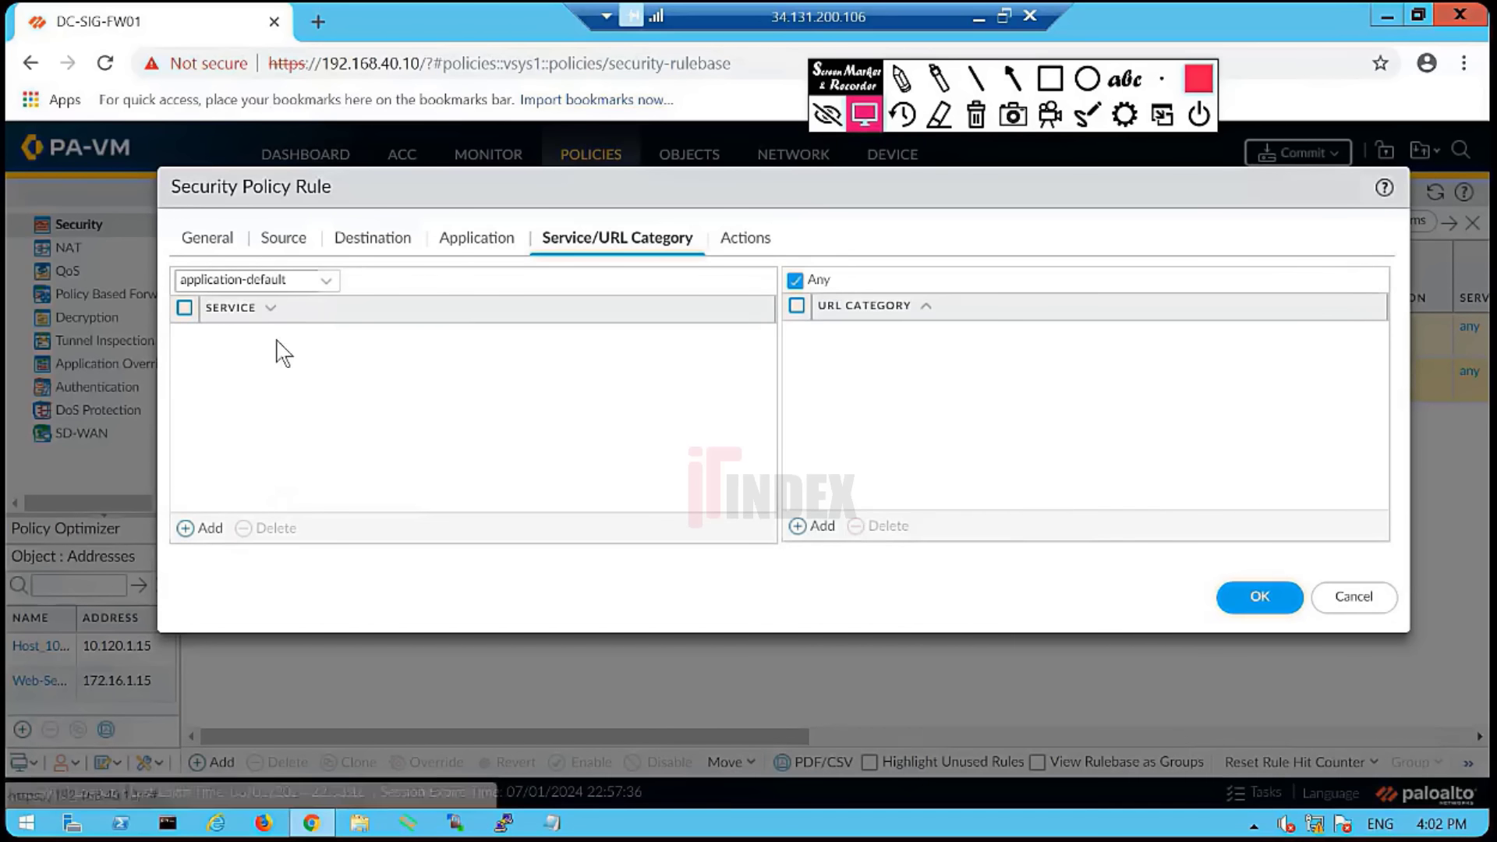
pyautogui.click(328, 282)
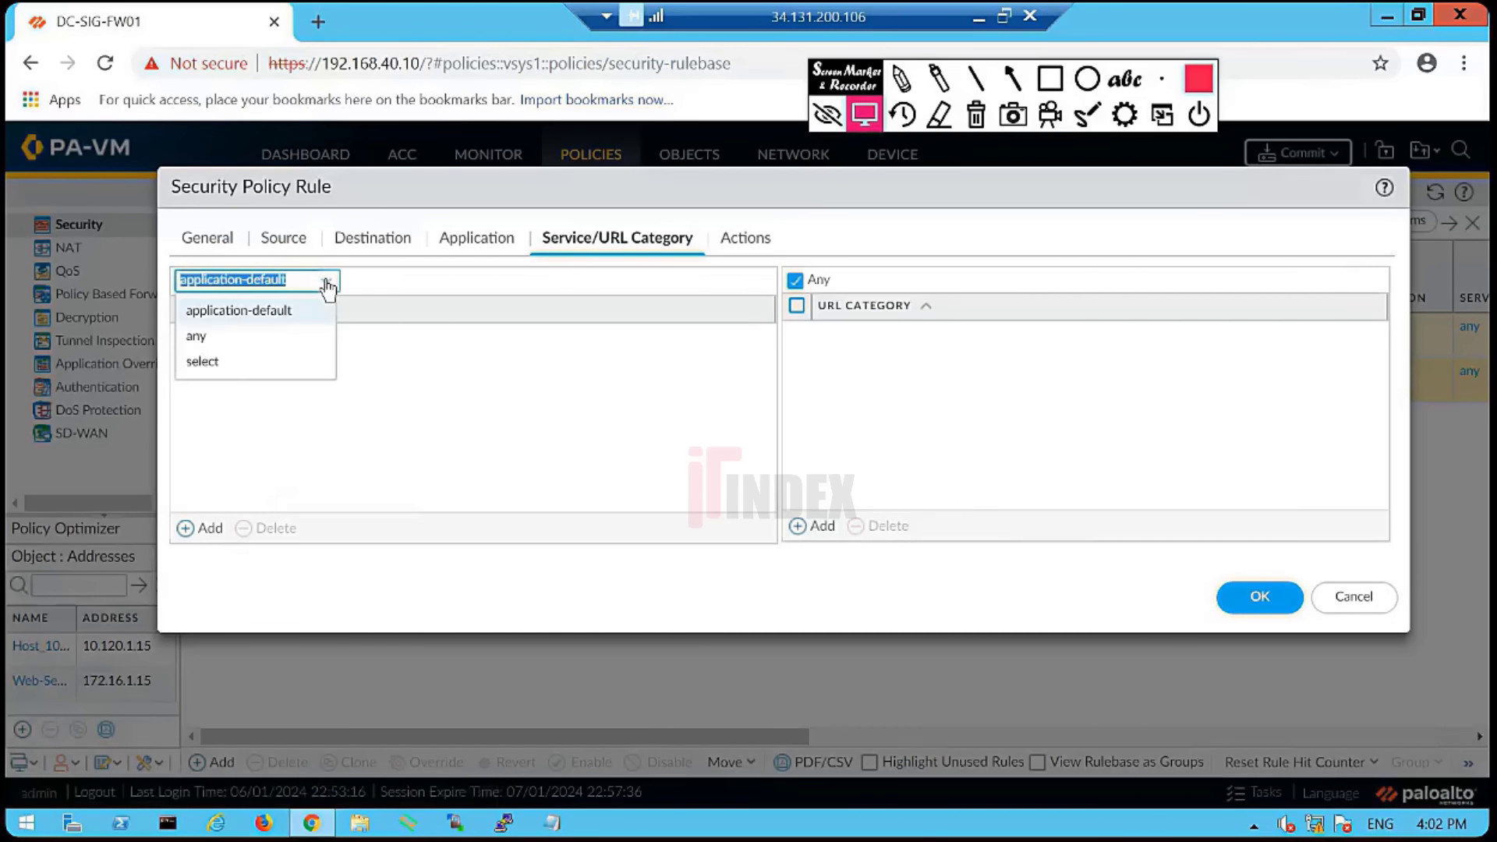
pyautogui.click(209, 364)
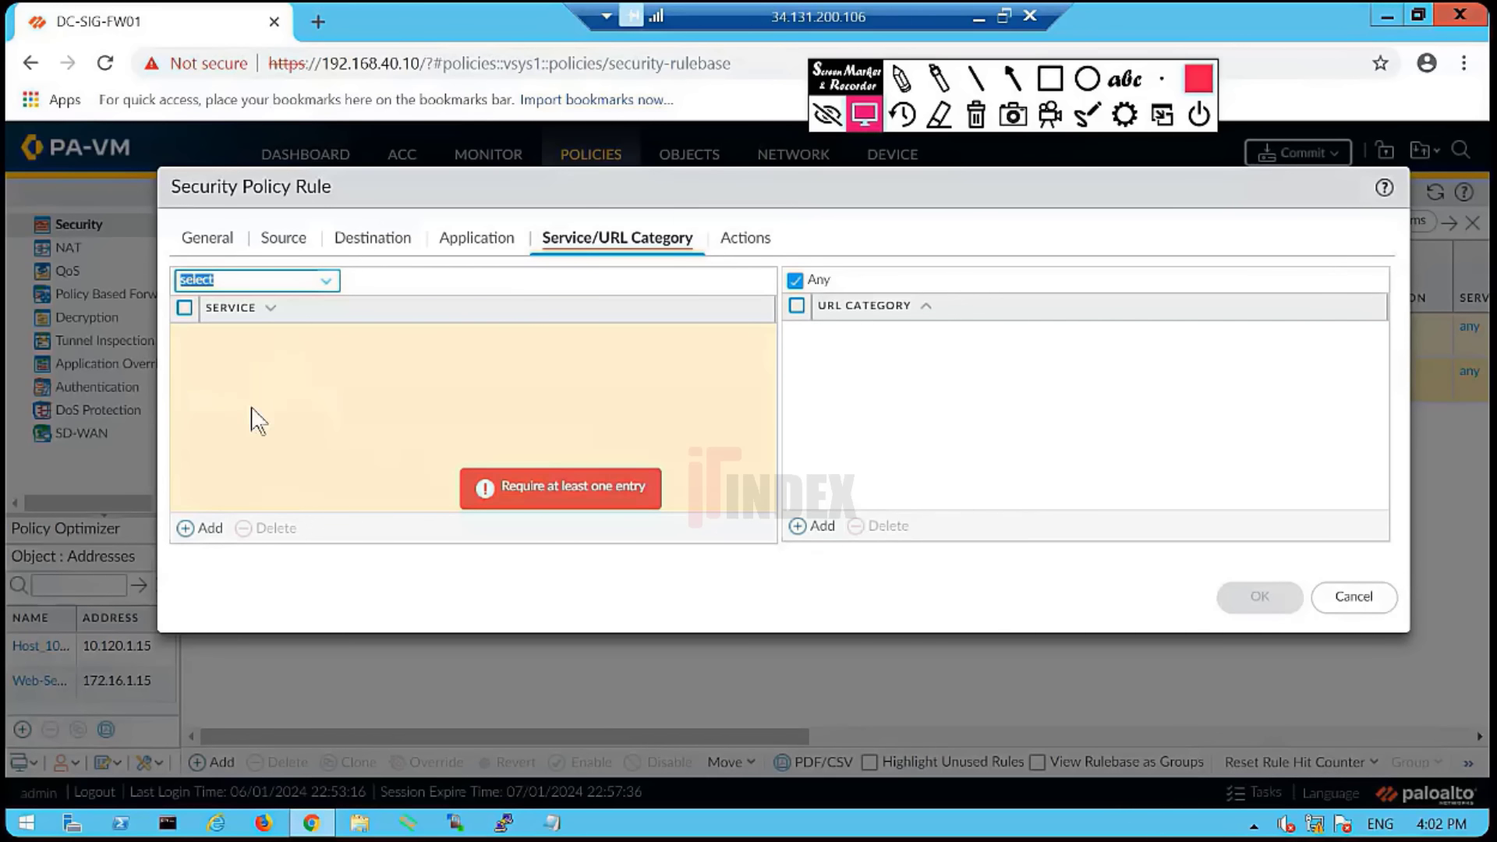
pyautogui.click(209, 529)
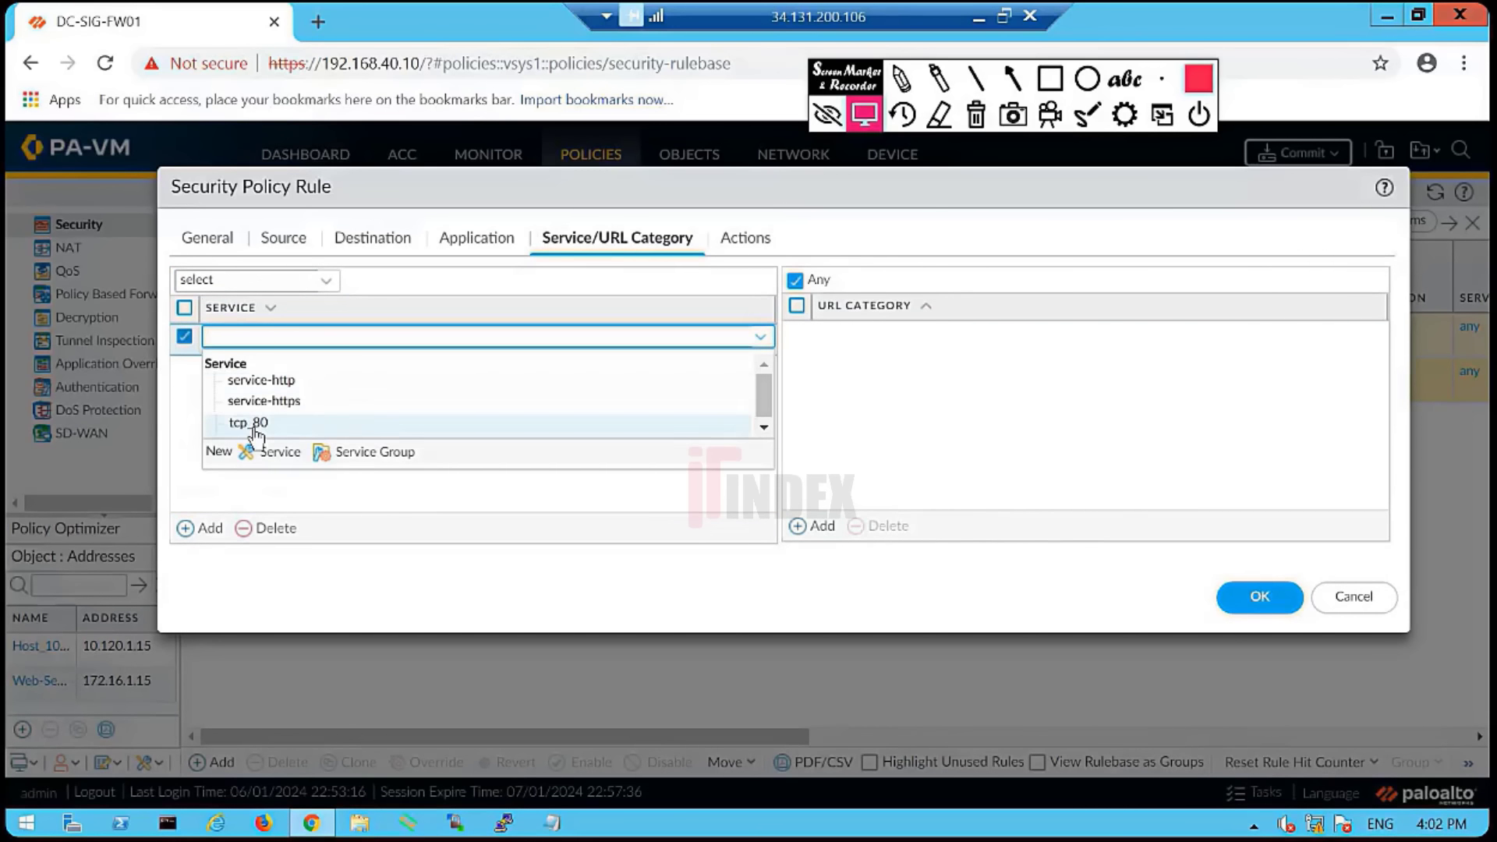
pyautogui.click(250, 425)
# - Remove tcp_80, restore the application-default service, and view the rule's Actions settings
pyautogui.click(479, 240)
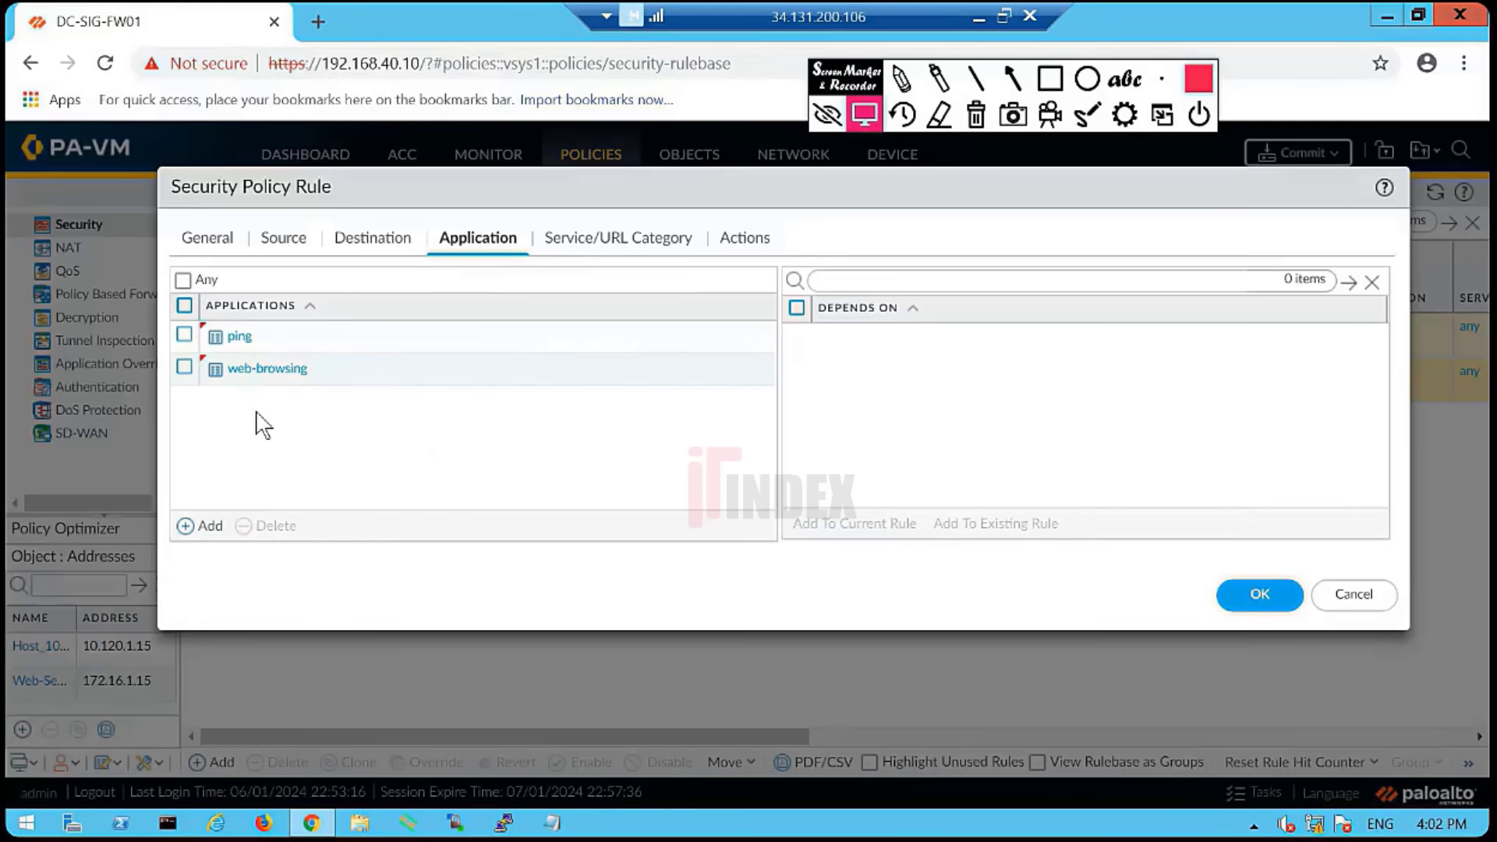
pyautogui.click(571, 248)
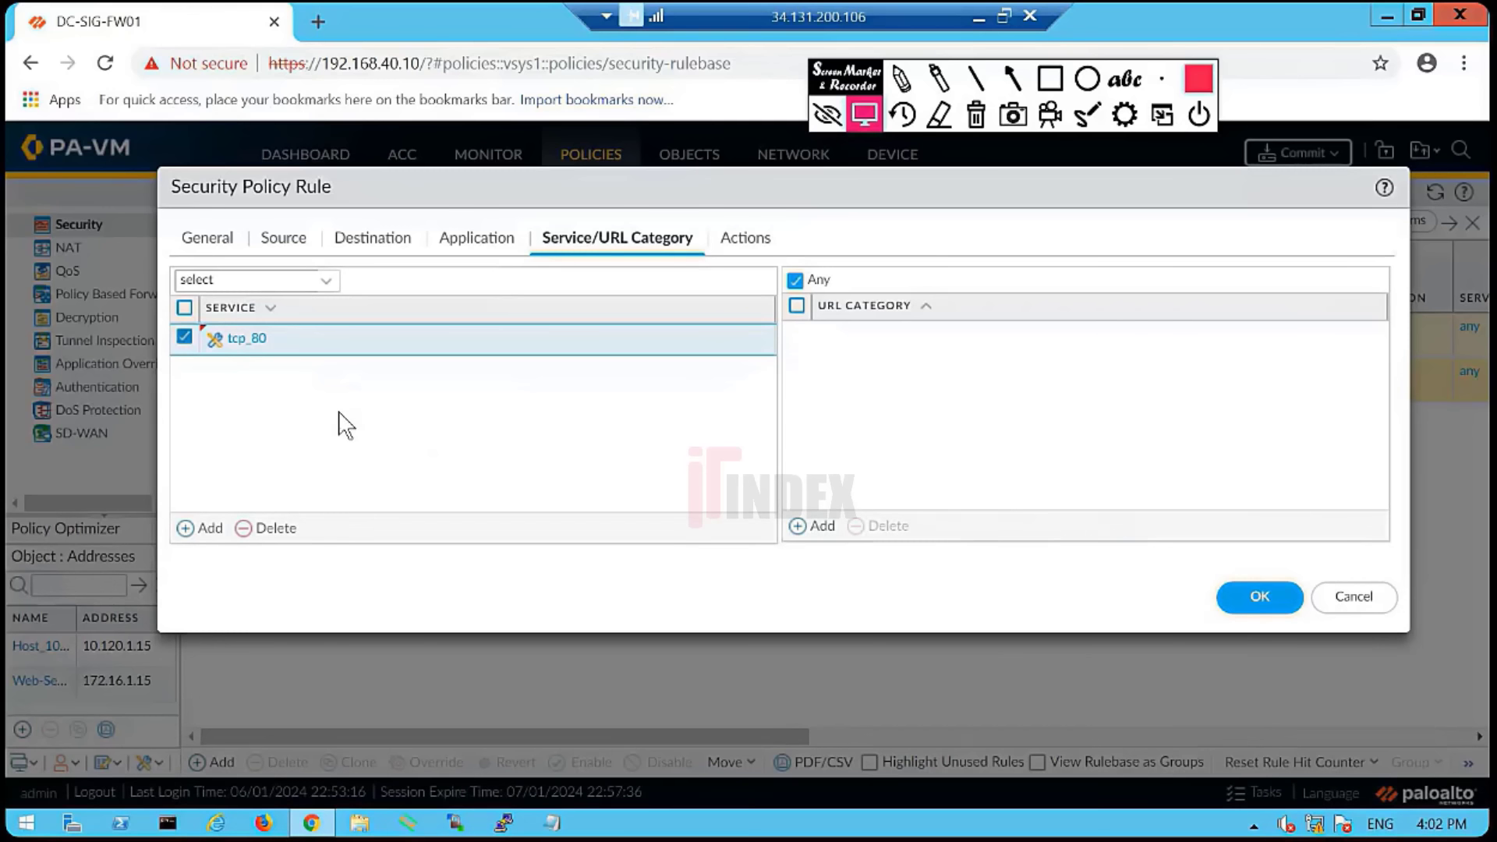
pyautogui.click(477, 251)
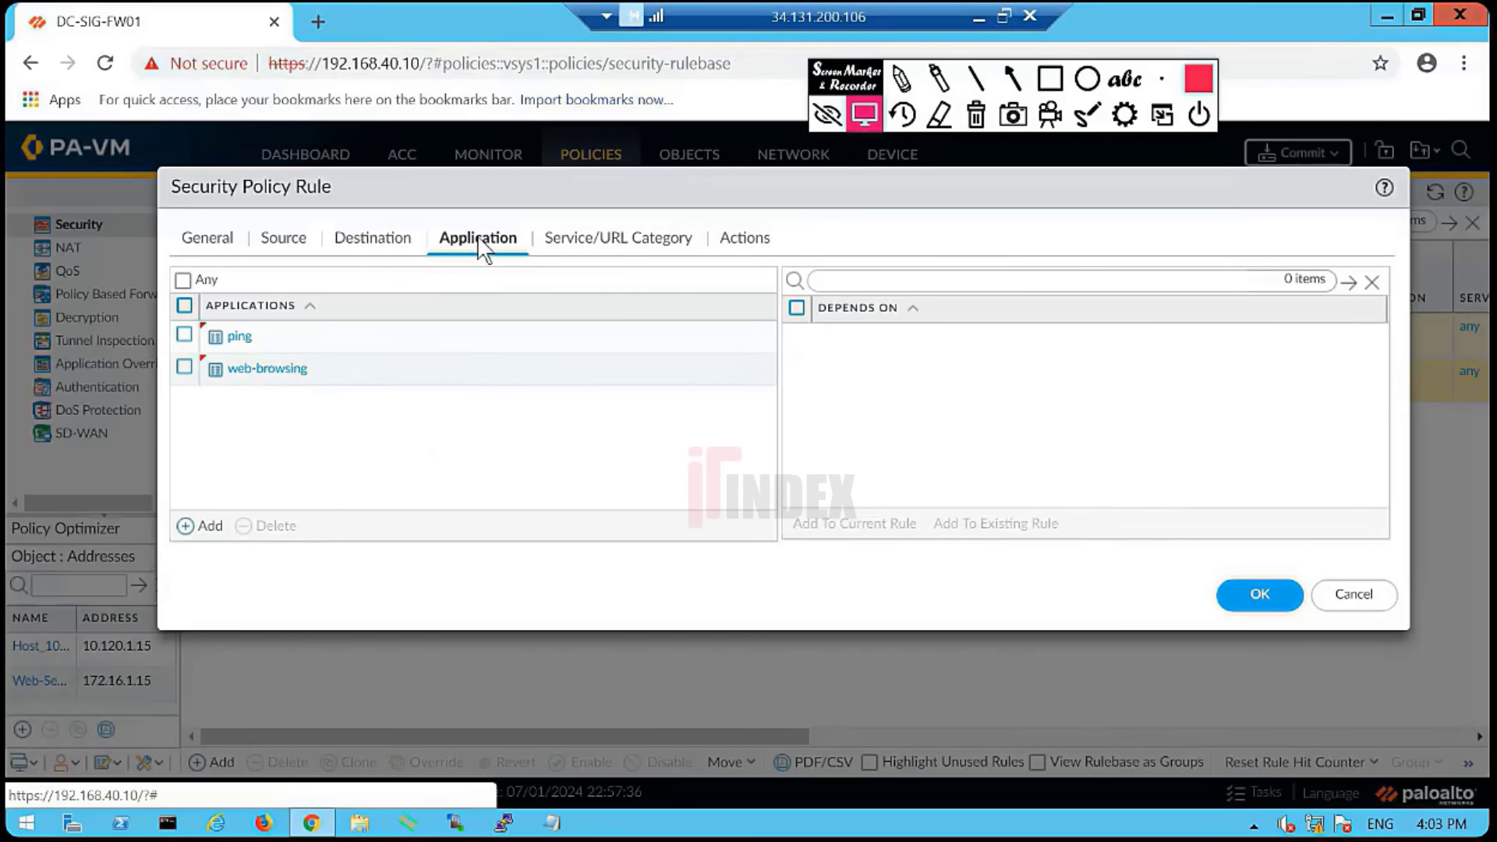
pyautogui.click(599, 248)
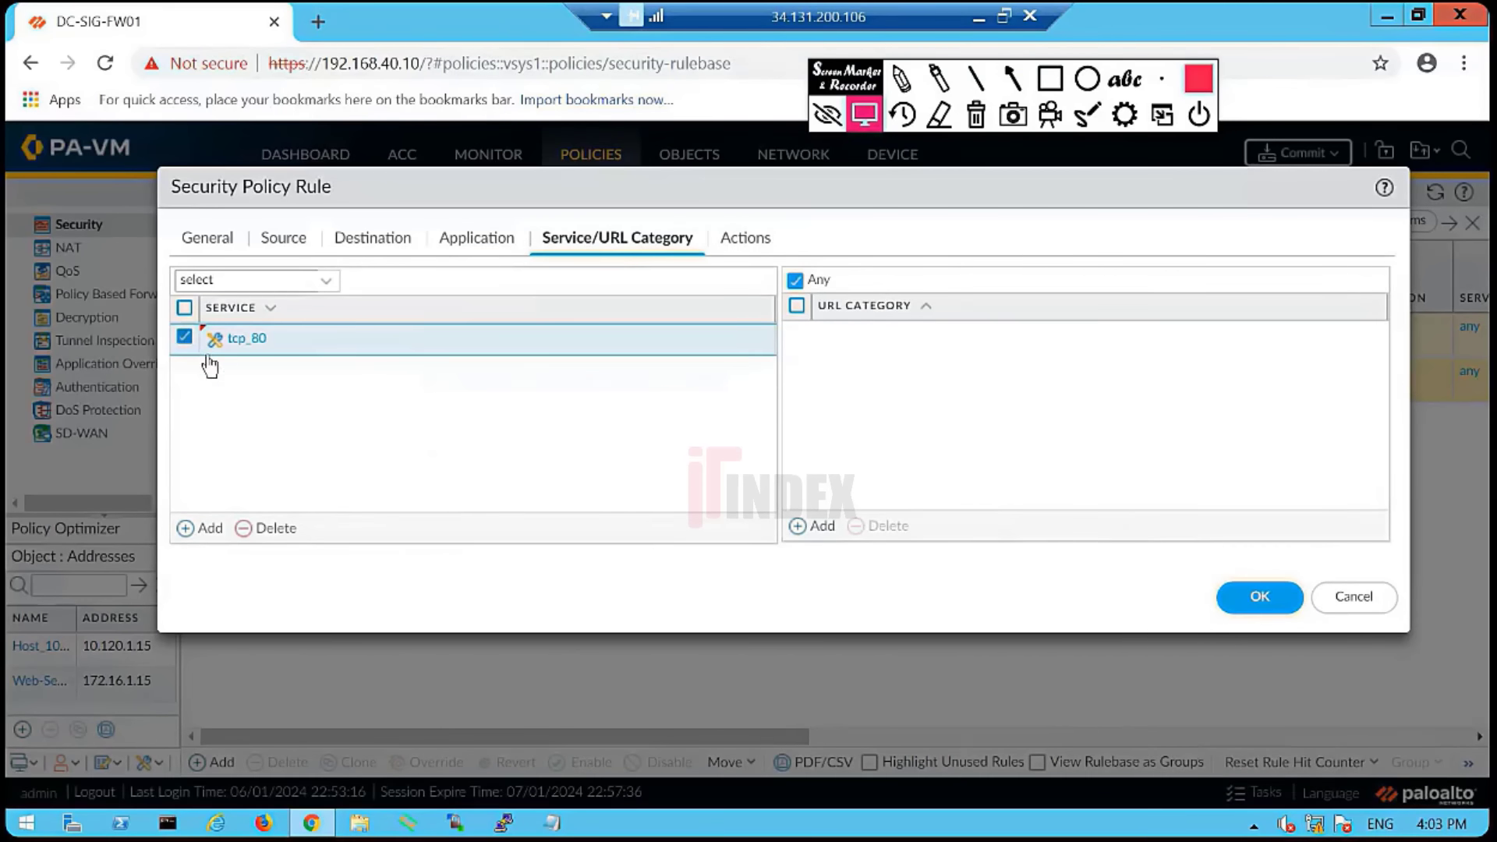
pyautogui.click(273, 528)
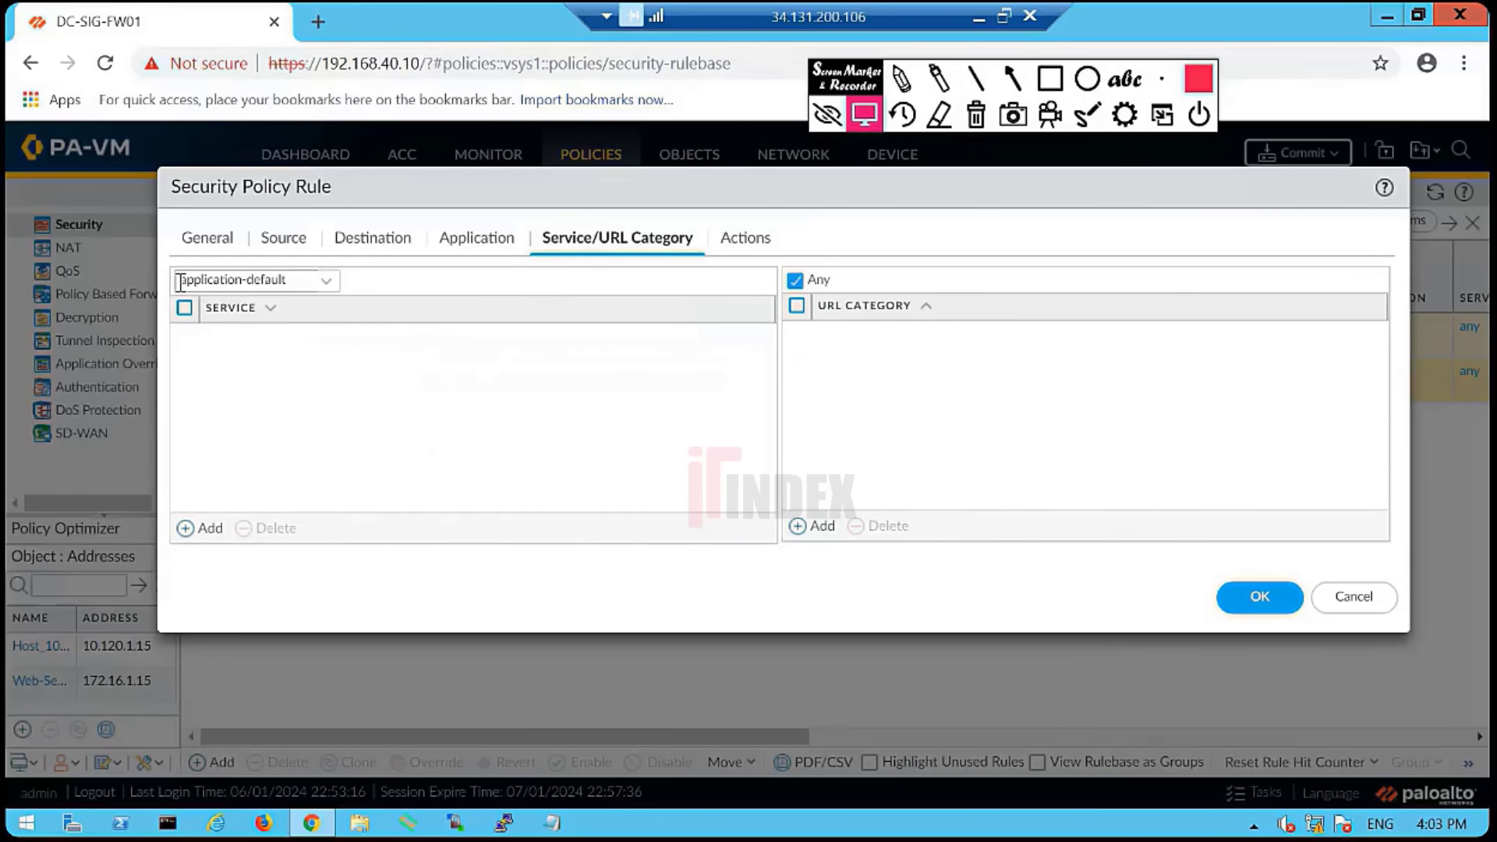
pyautogui.moveTo(178, 283); pyautogui.dragTo(284, 278)
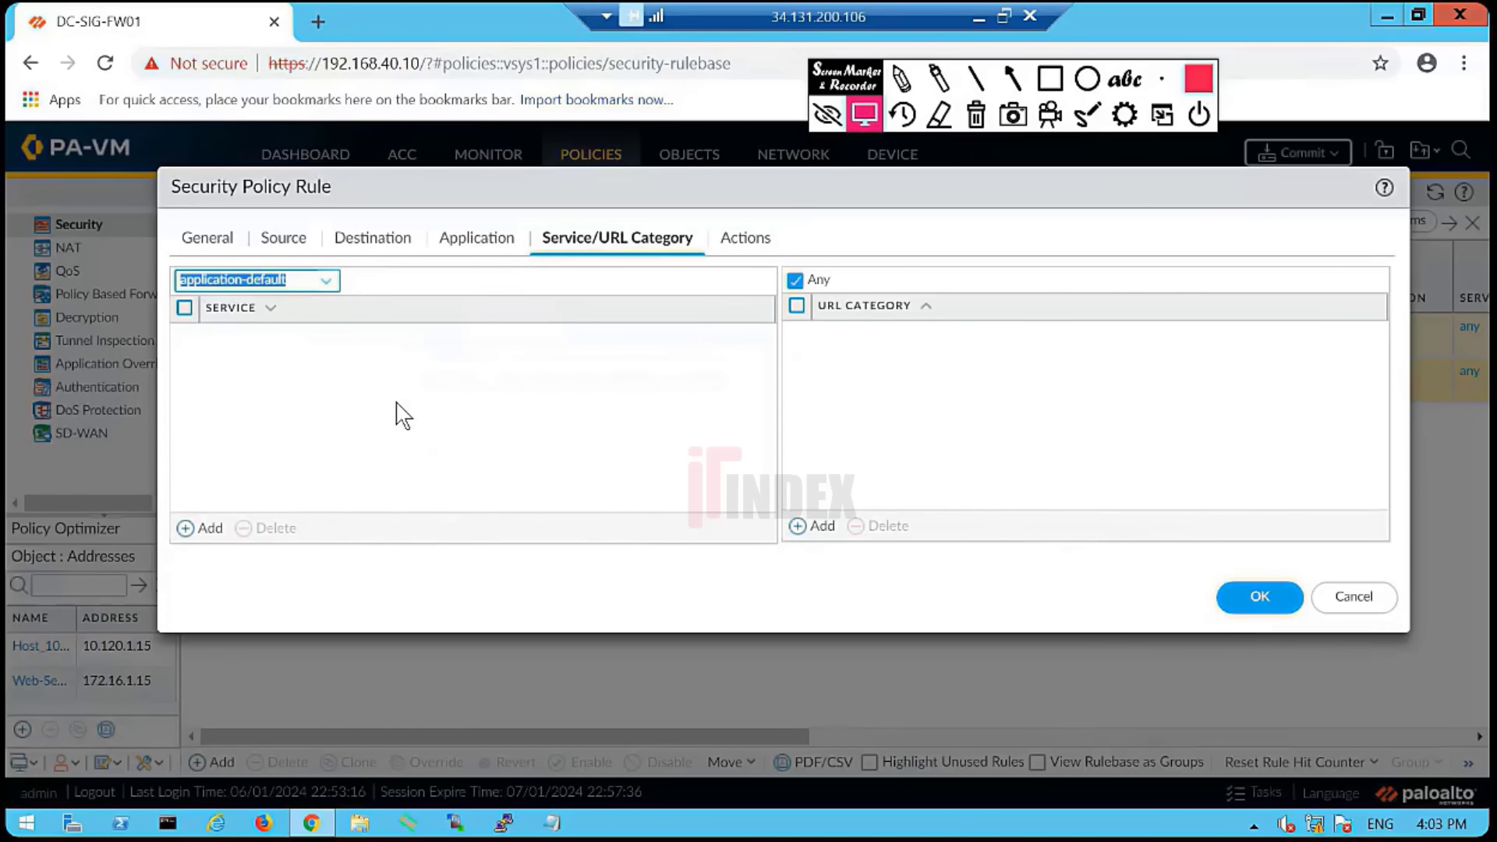
pyautogui.click(745, 238)
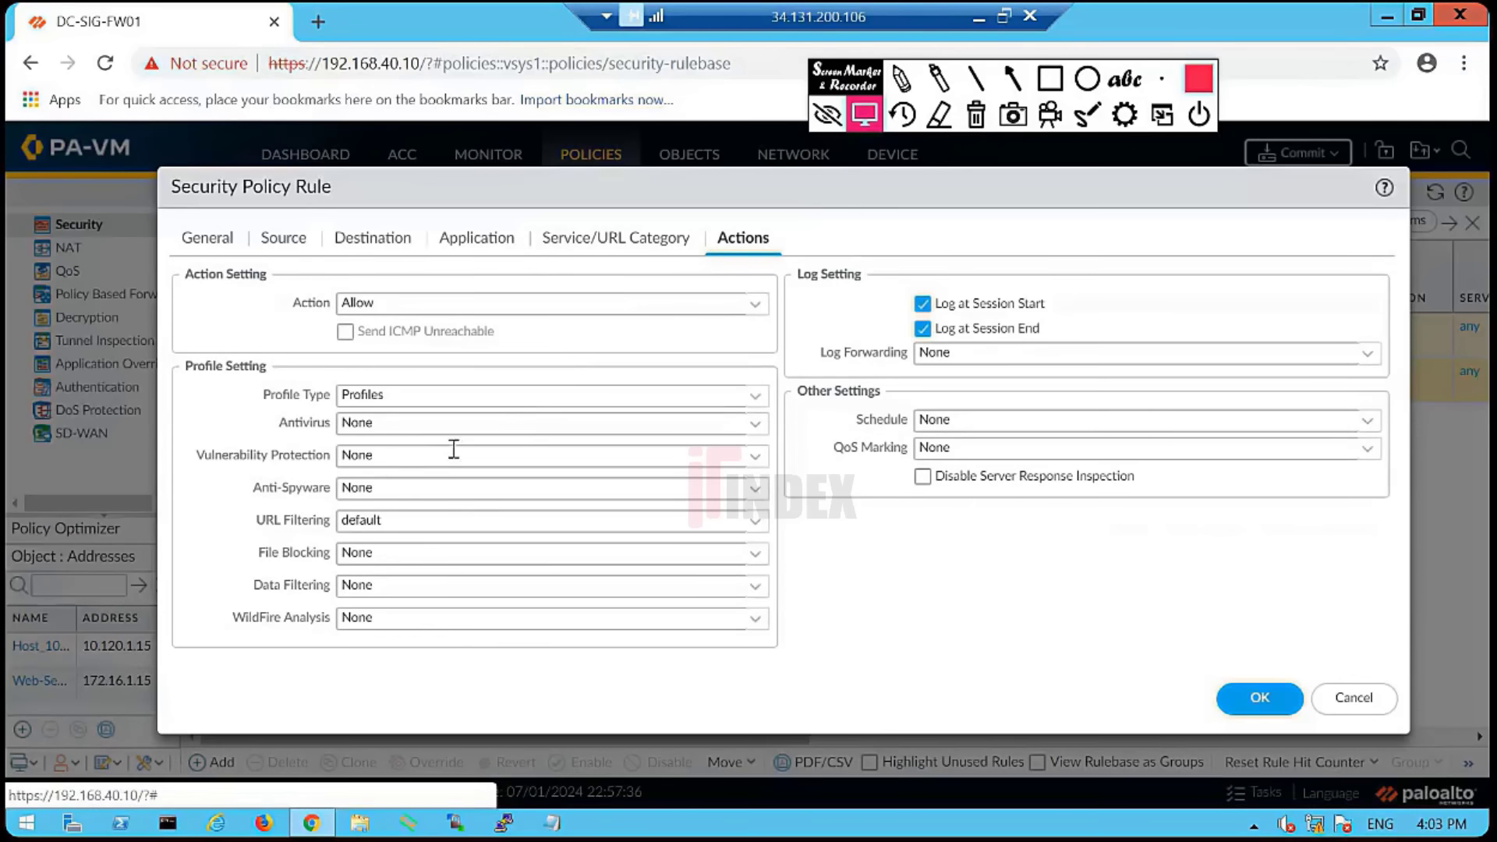
# - Set the rule's Profile Type to None, save it, and dismiss the Appid error
pyautogui.click(753, 400)
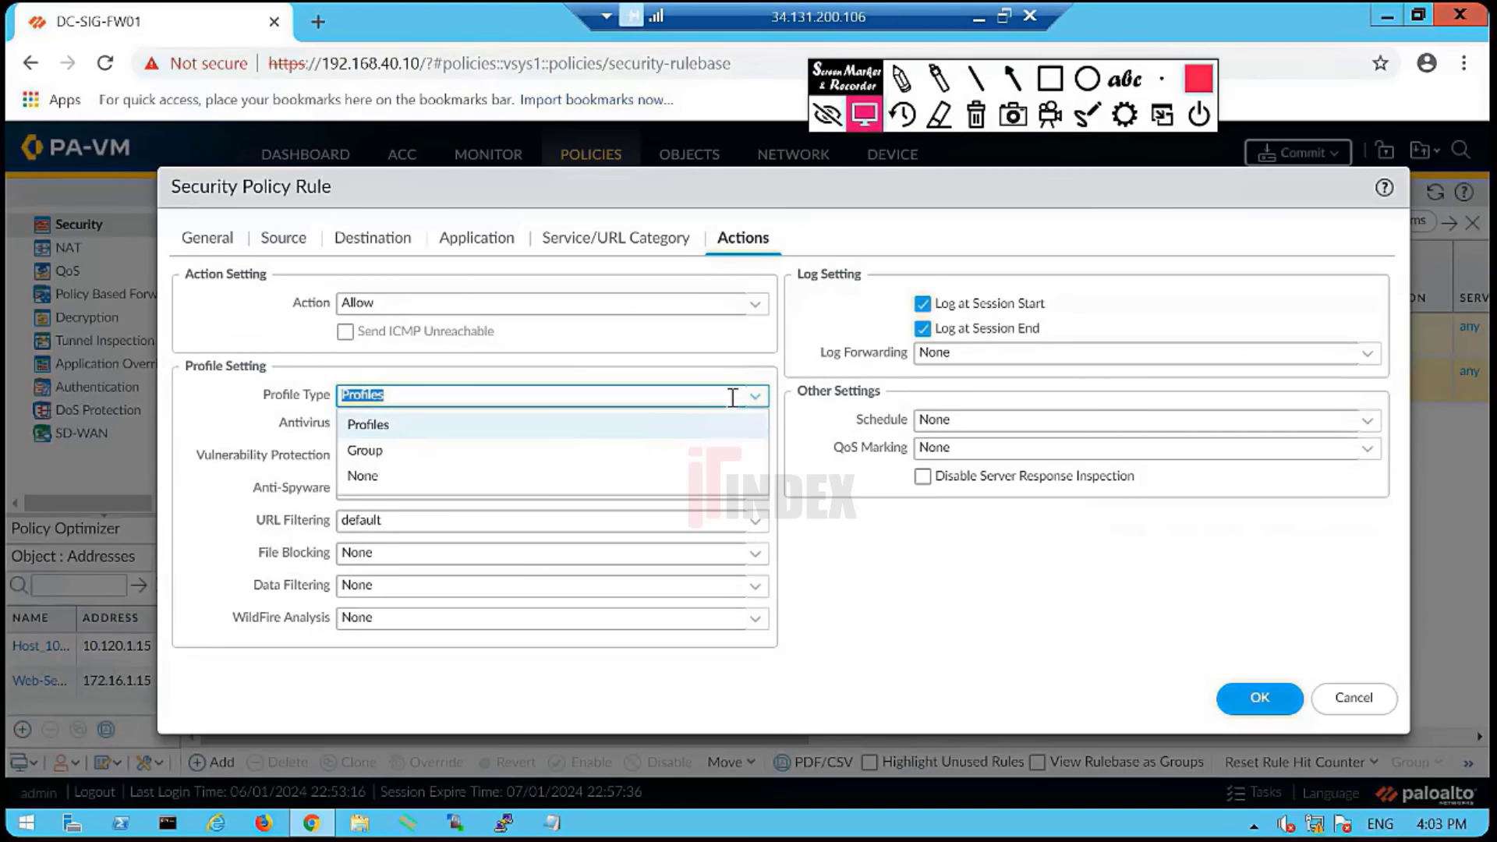
pyautogui.click(453, 480)
pyautogui.click(714, 511)
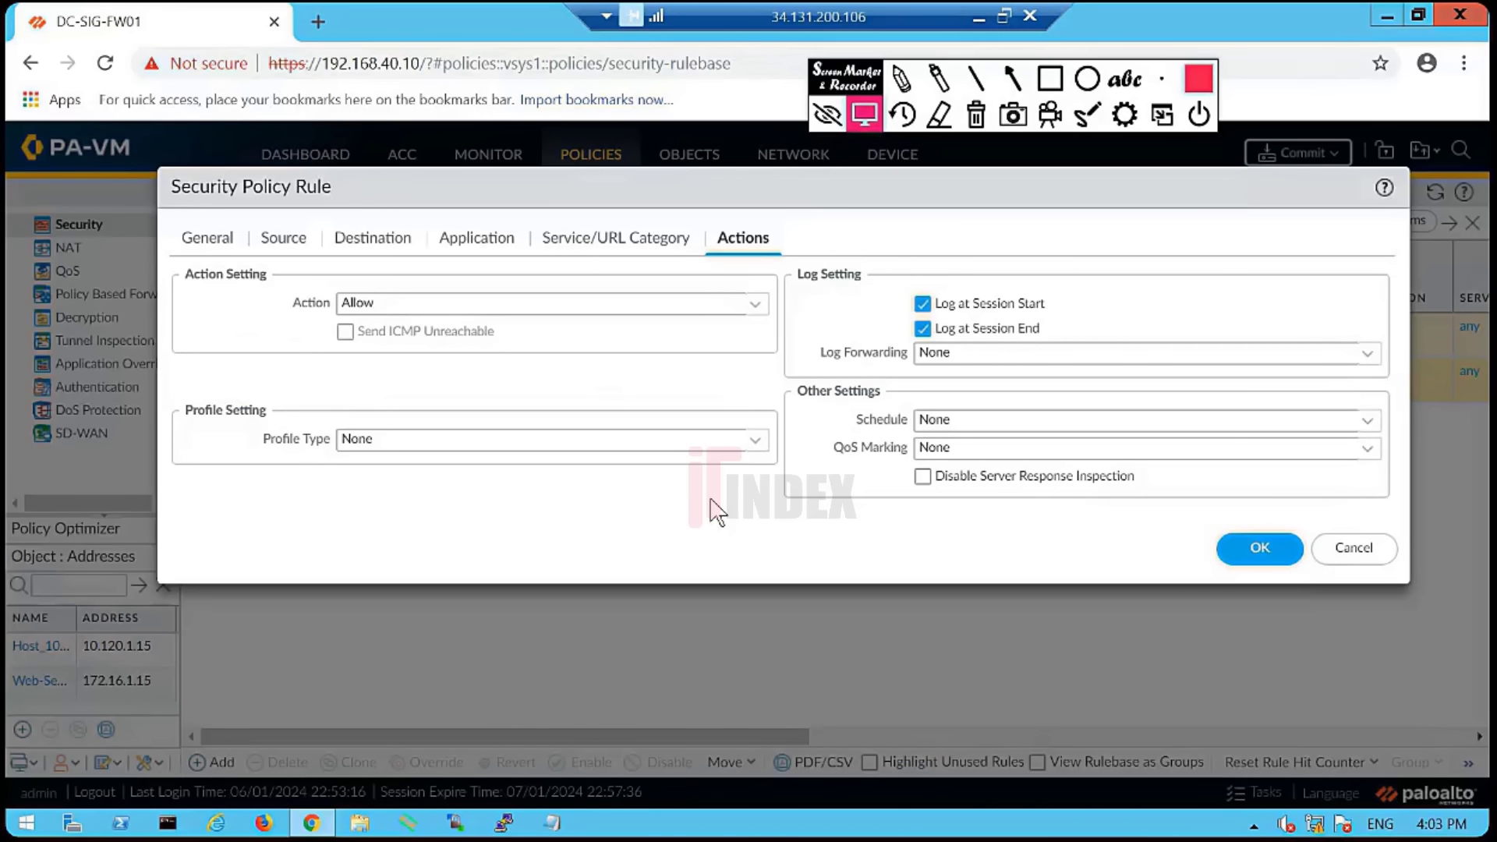
pyautogui.click(207, 237)
pyautogui.click(1271, 579)
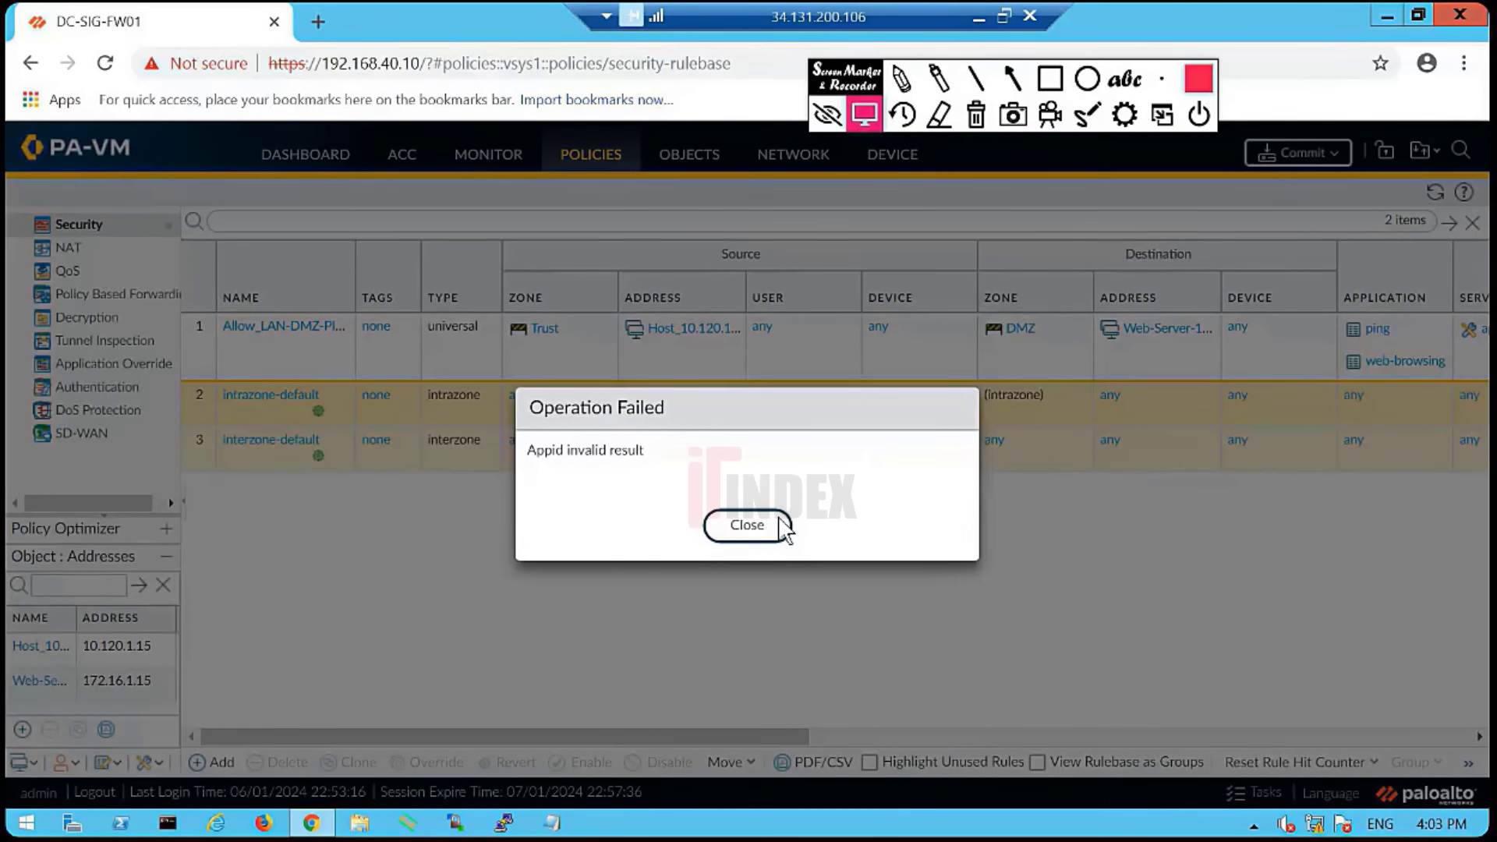
pyautogui.click(782, 528)
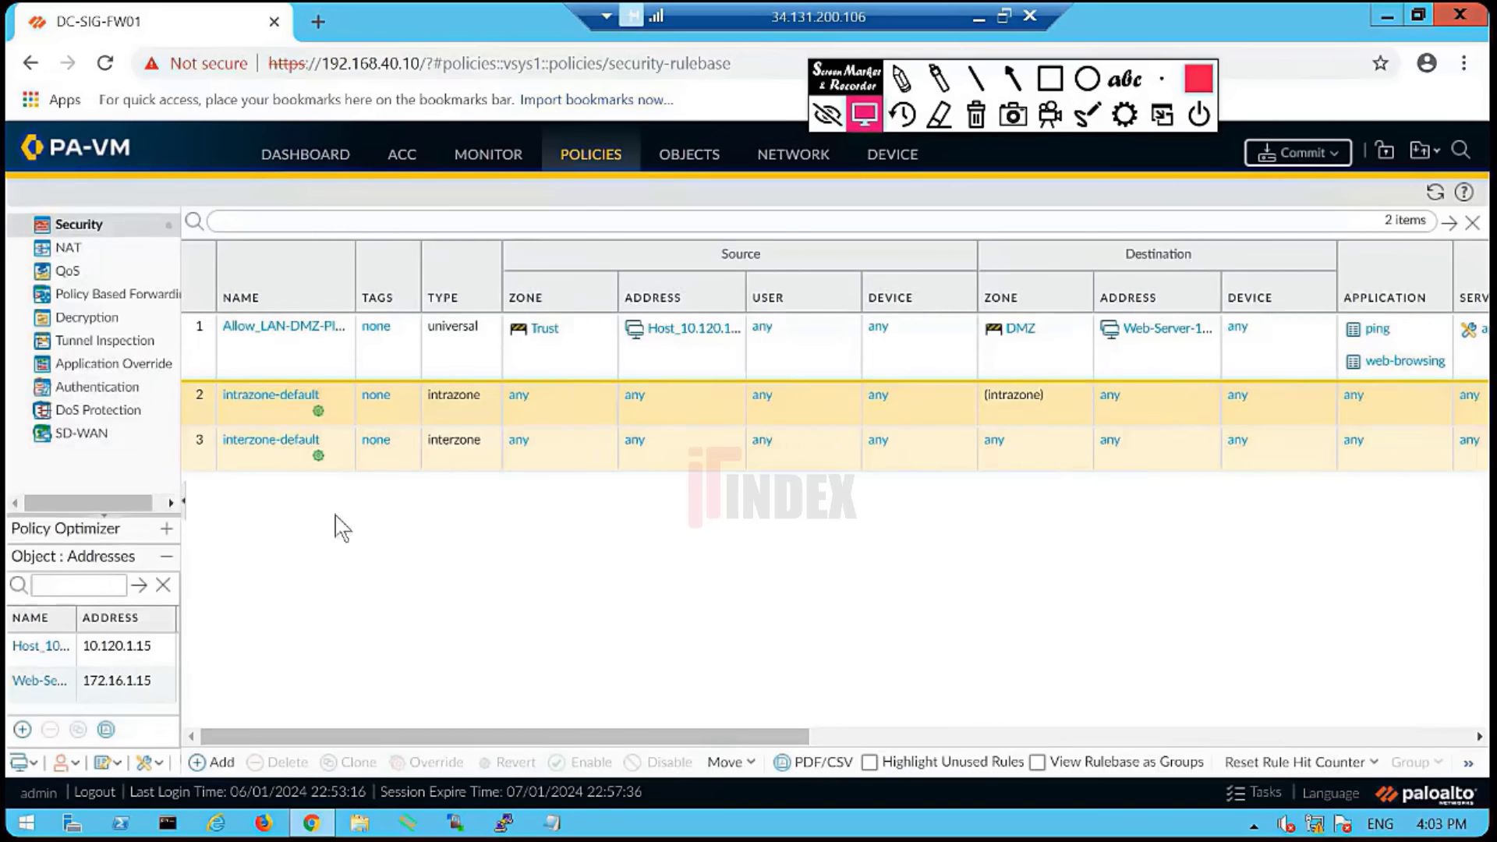
pyautogui.click(1464, 64)
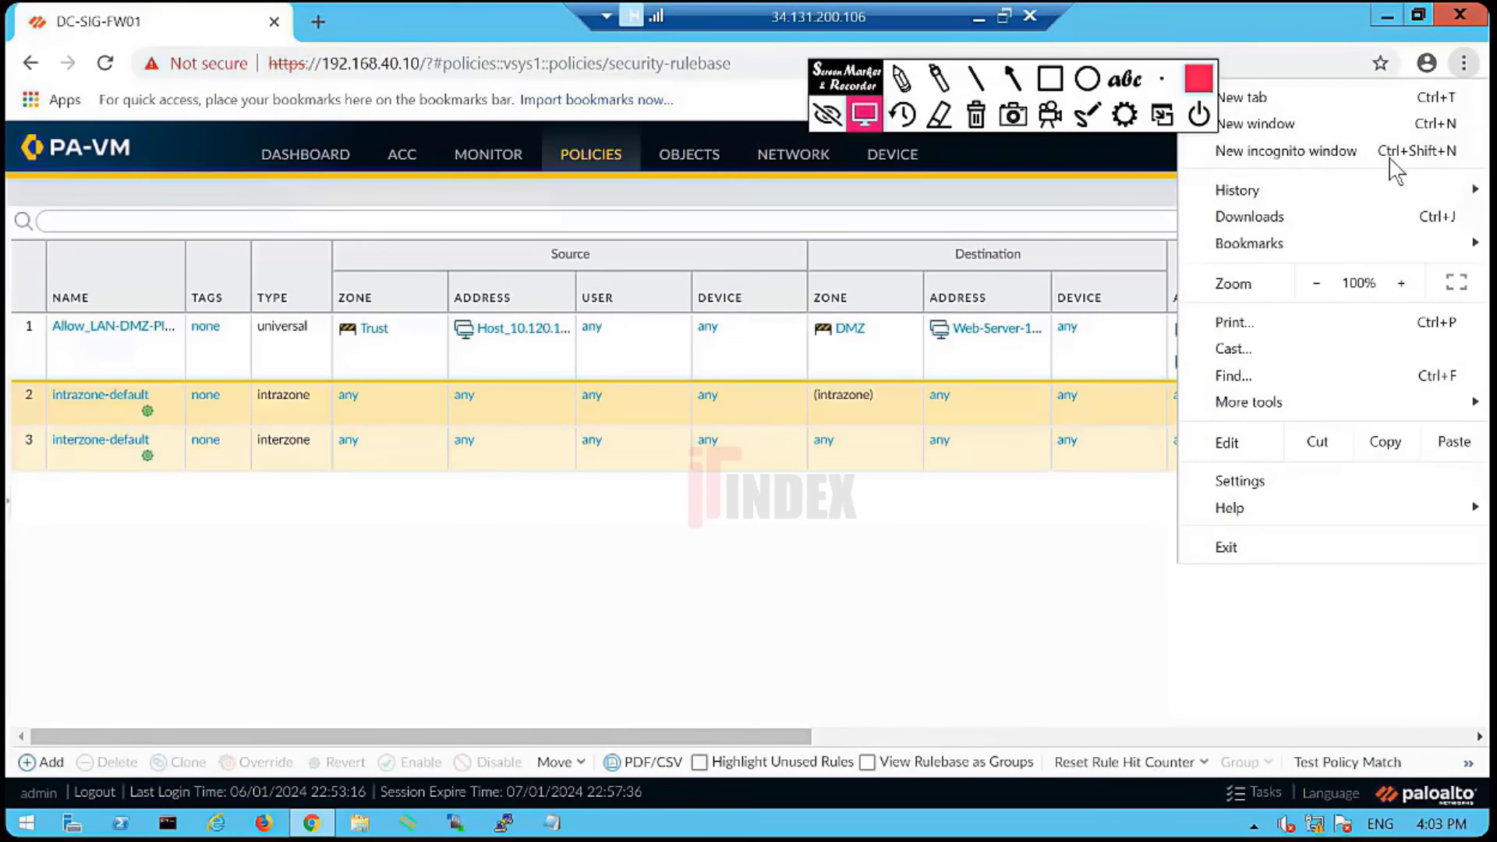
# - Hide the Source Device, Source User and Destination Device columns in the rules table
pyautogui.click(928, 539)
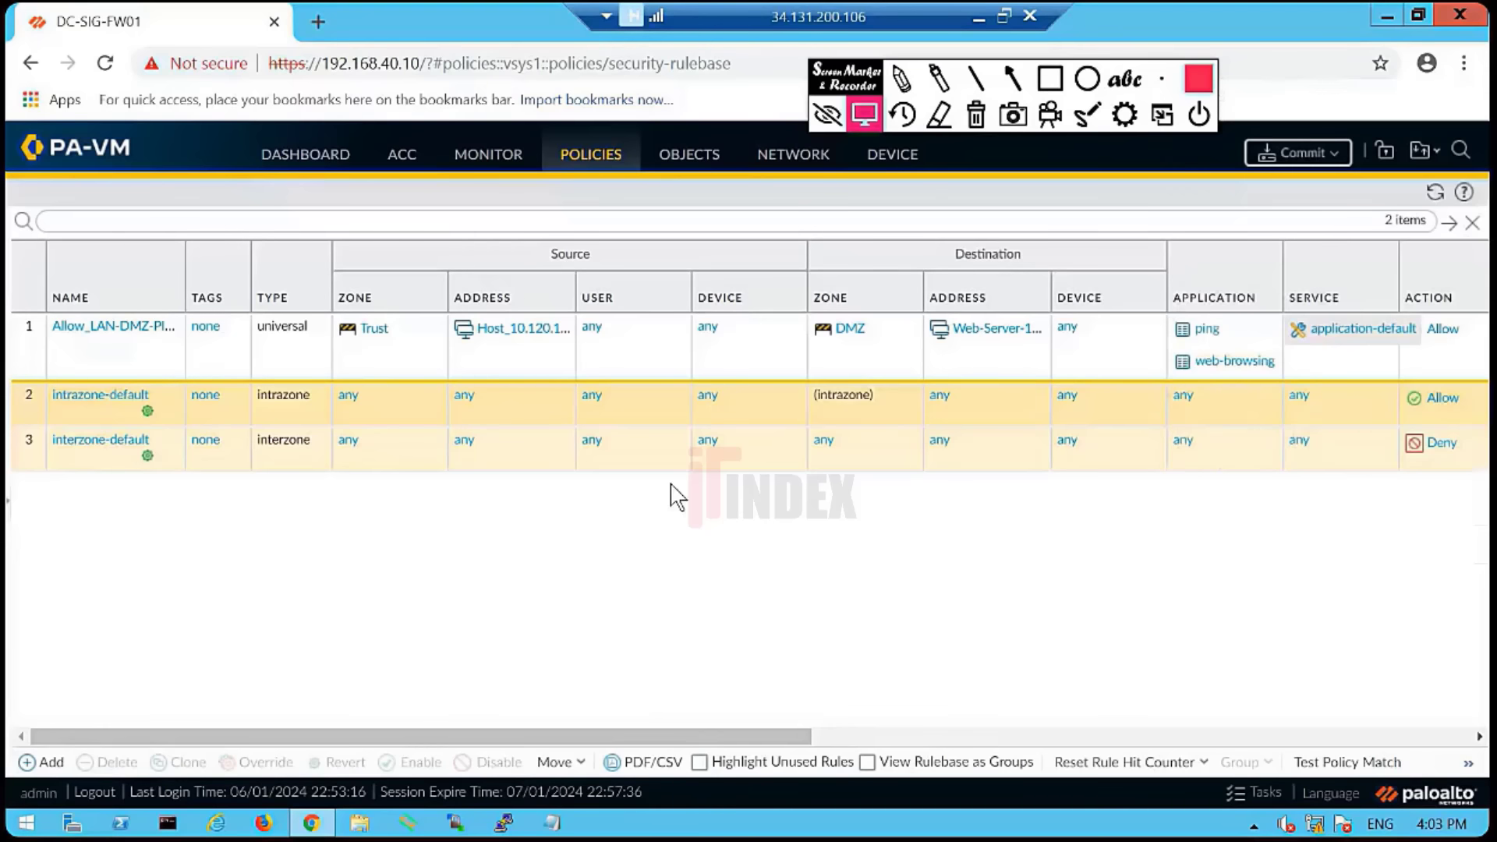
pyautogui.click(792, 299)
pyautogui.moveTo(826, 326)
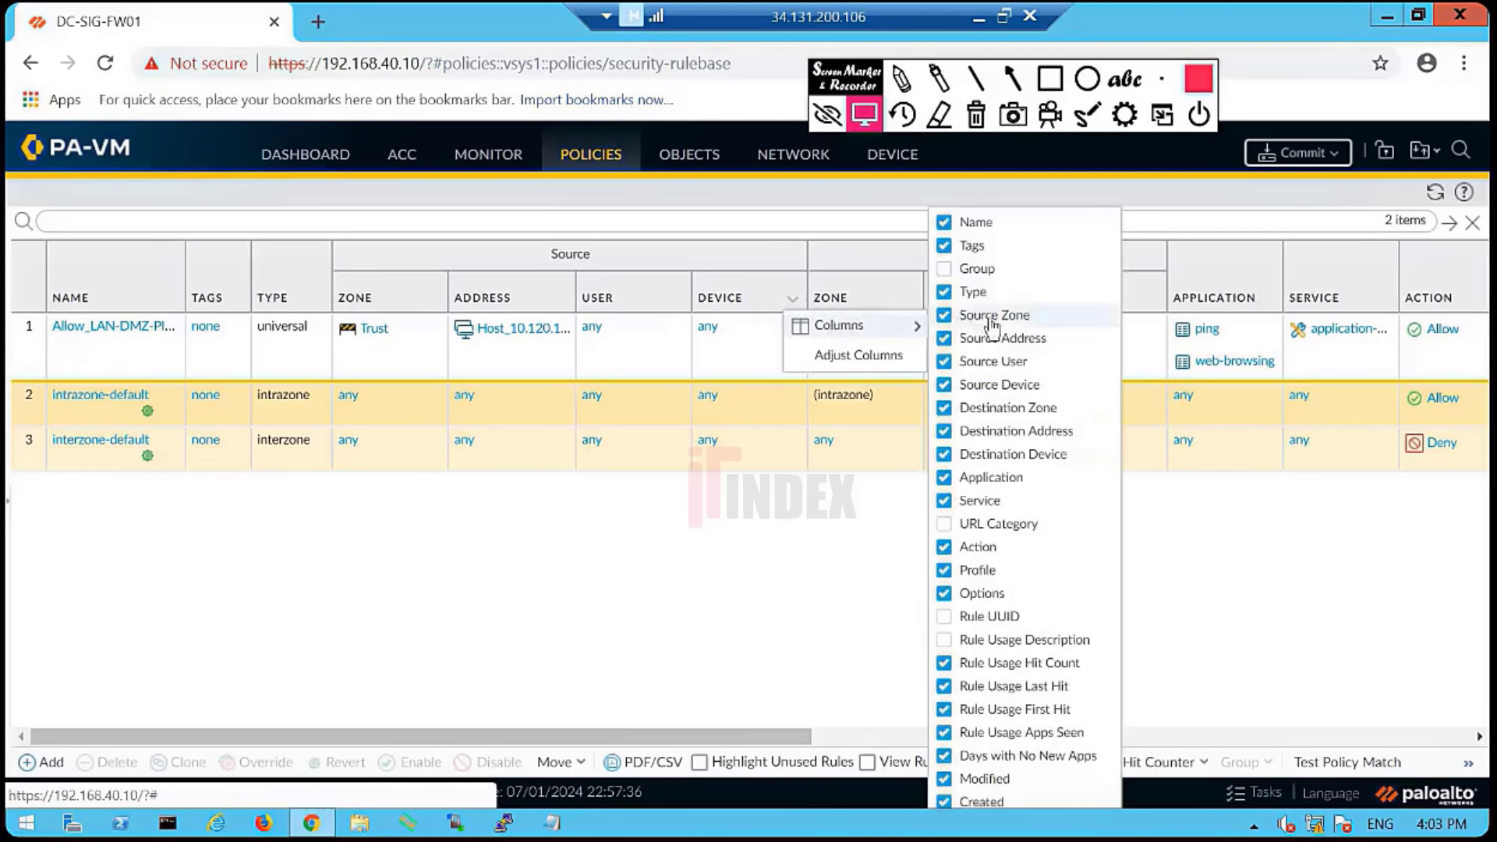
pyautogui.click(1020, 387)
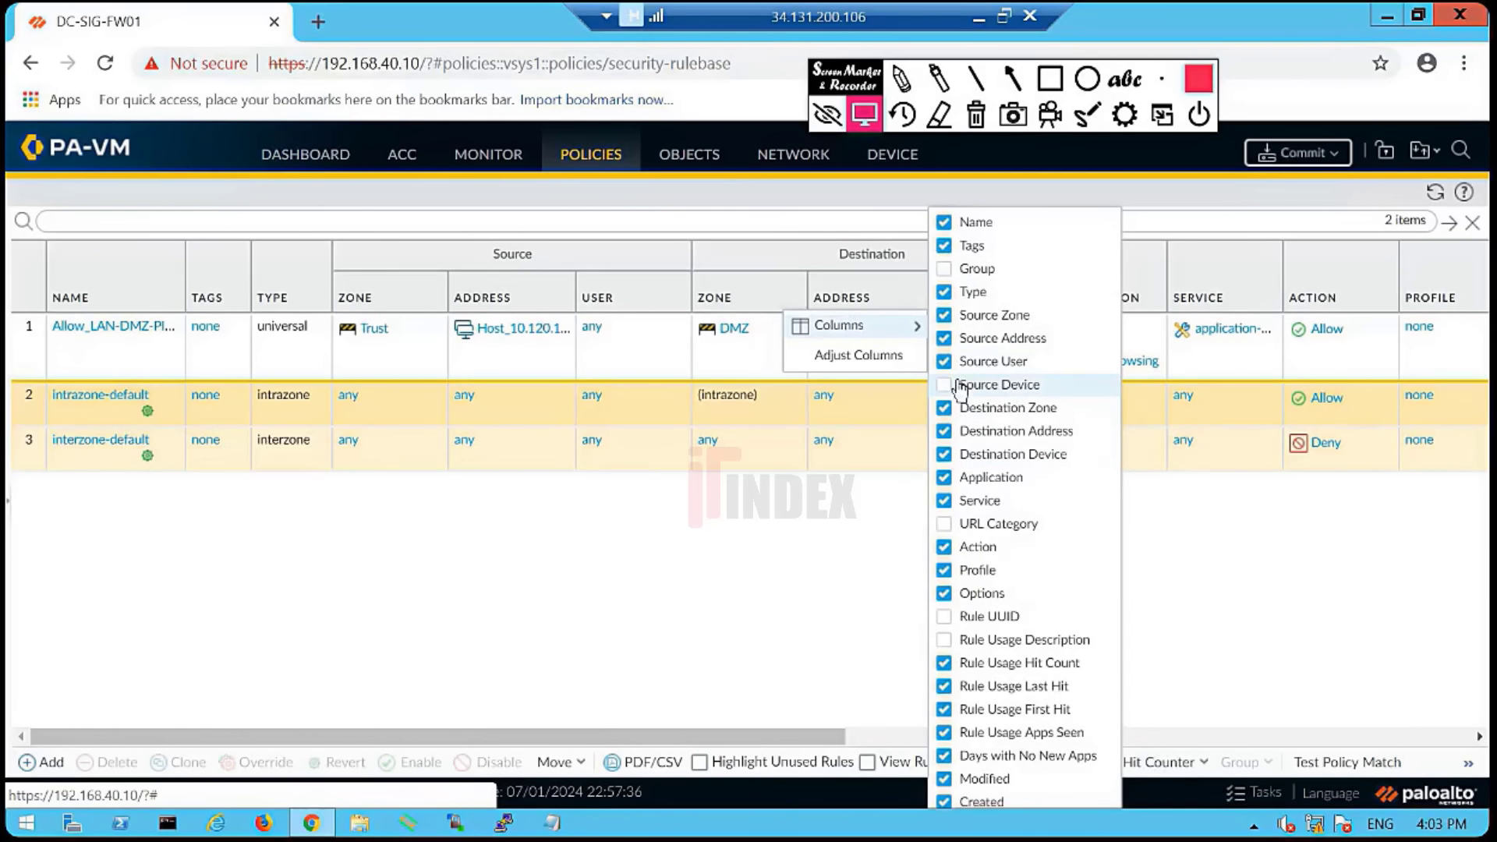
pyautogui.click(1013, 362)
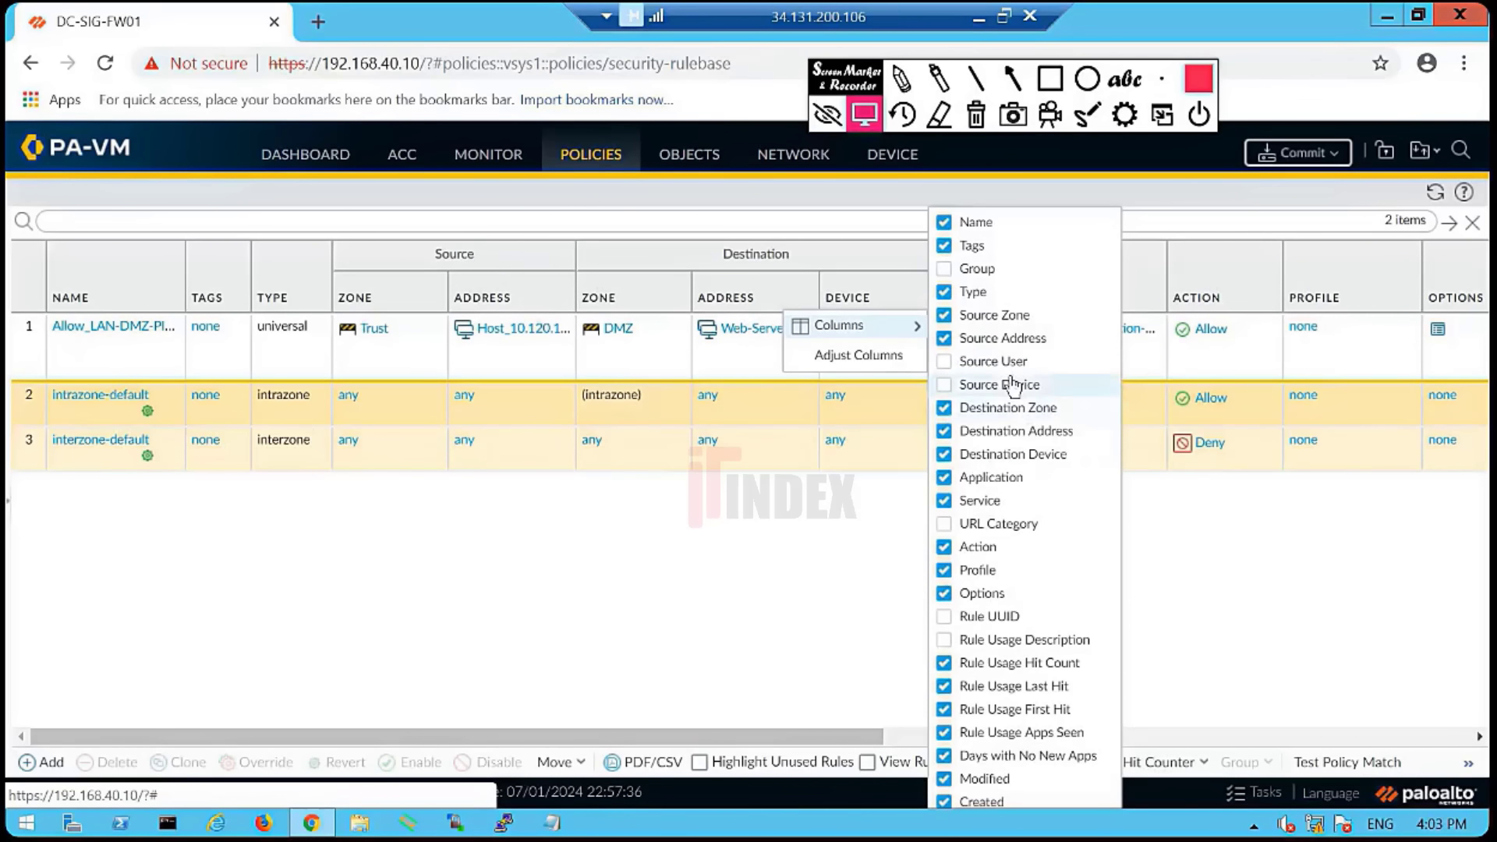
pyautogui.click(1014, 456)
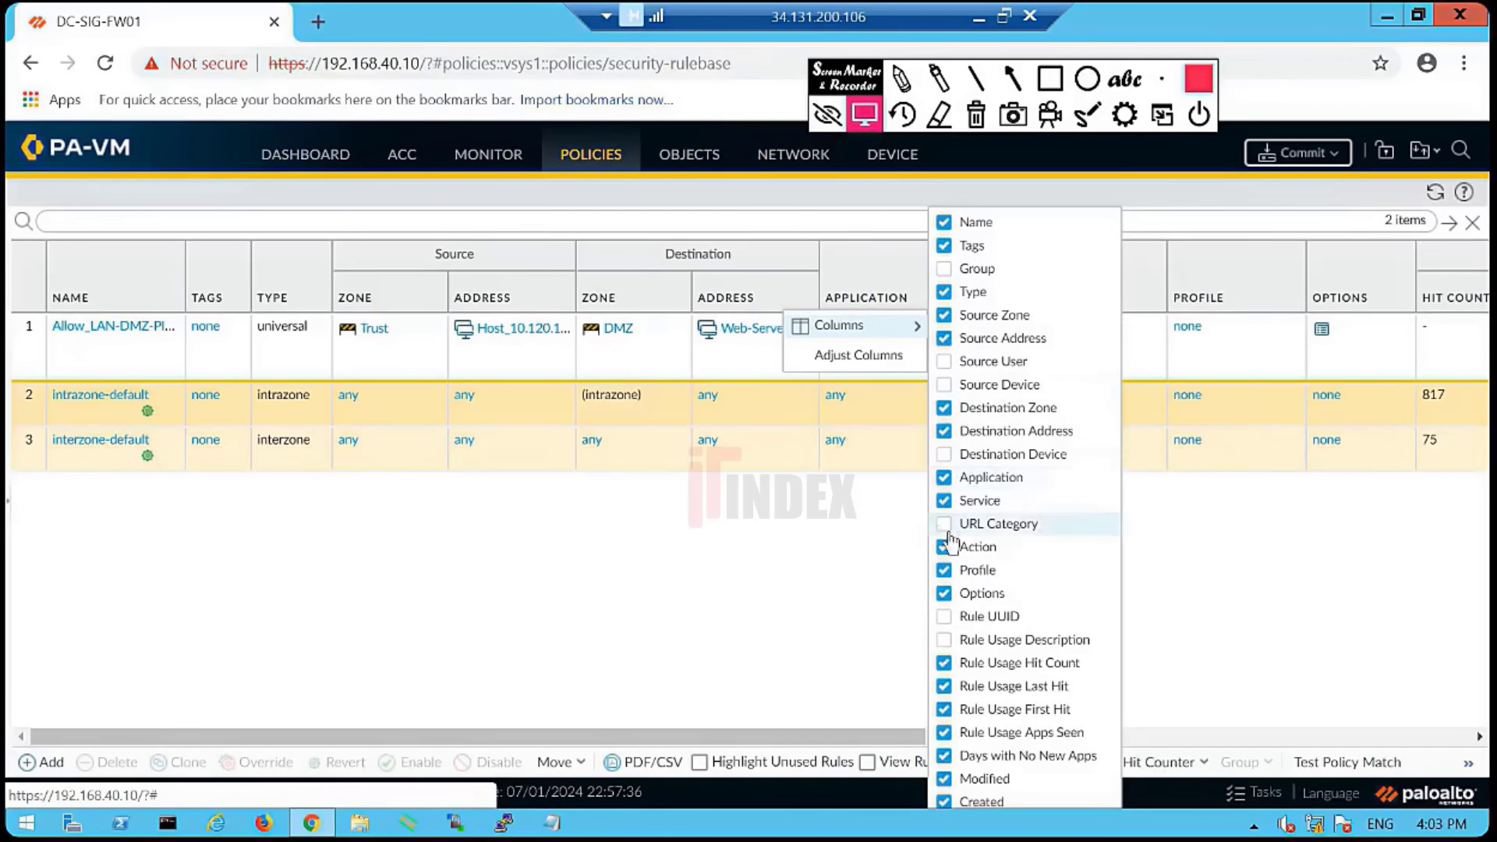
pyautogui.click(777, 568)
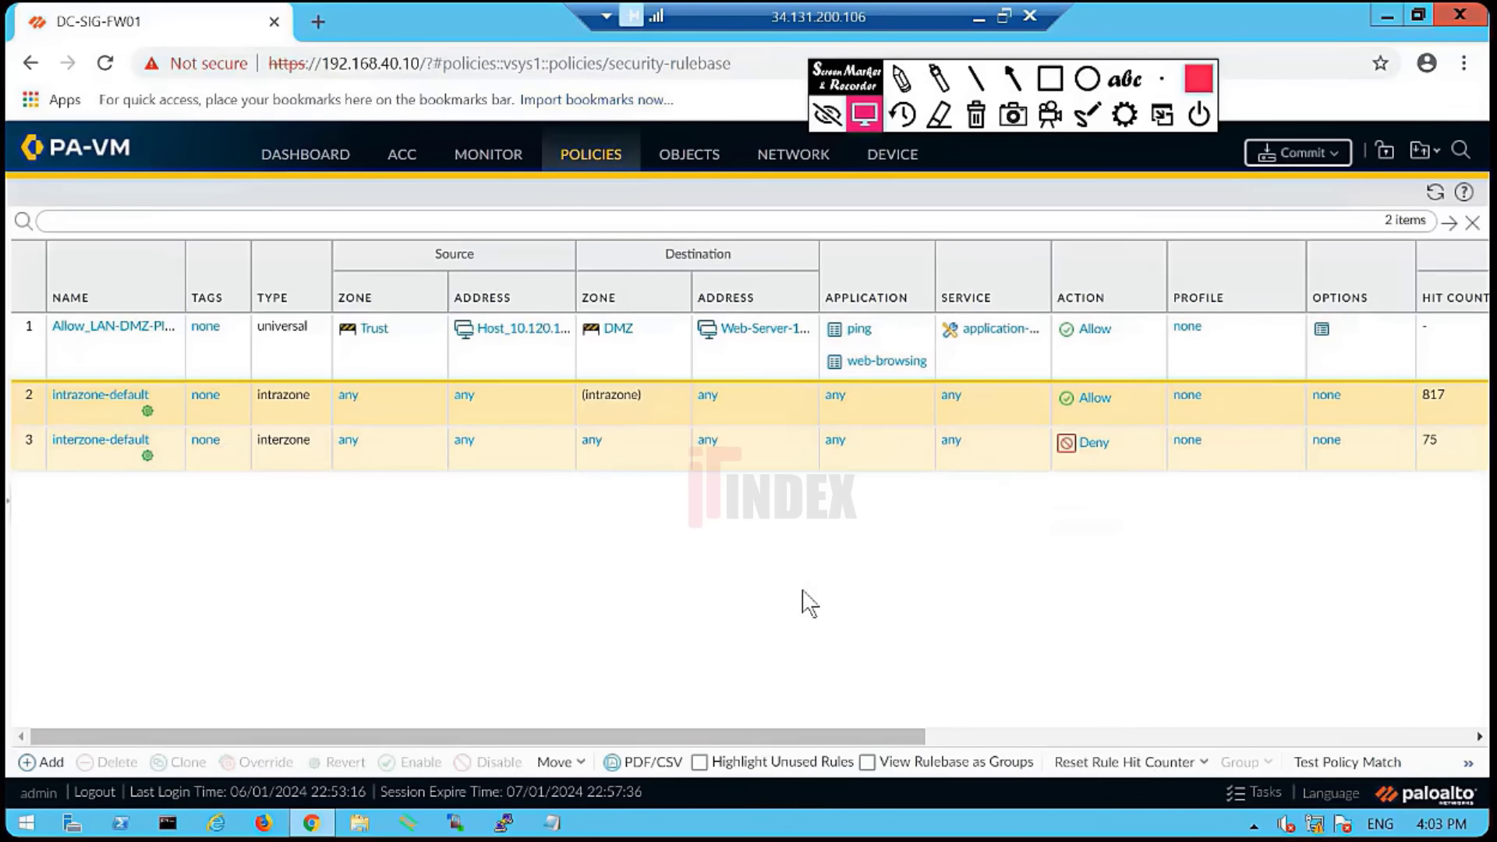
# - Widen the Name and Source Address columns to show full rule names and addresses
pyautogui.click(8, 501)
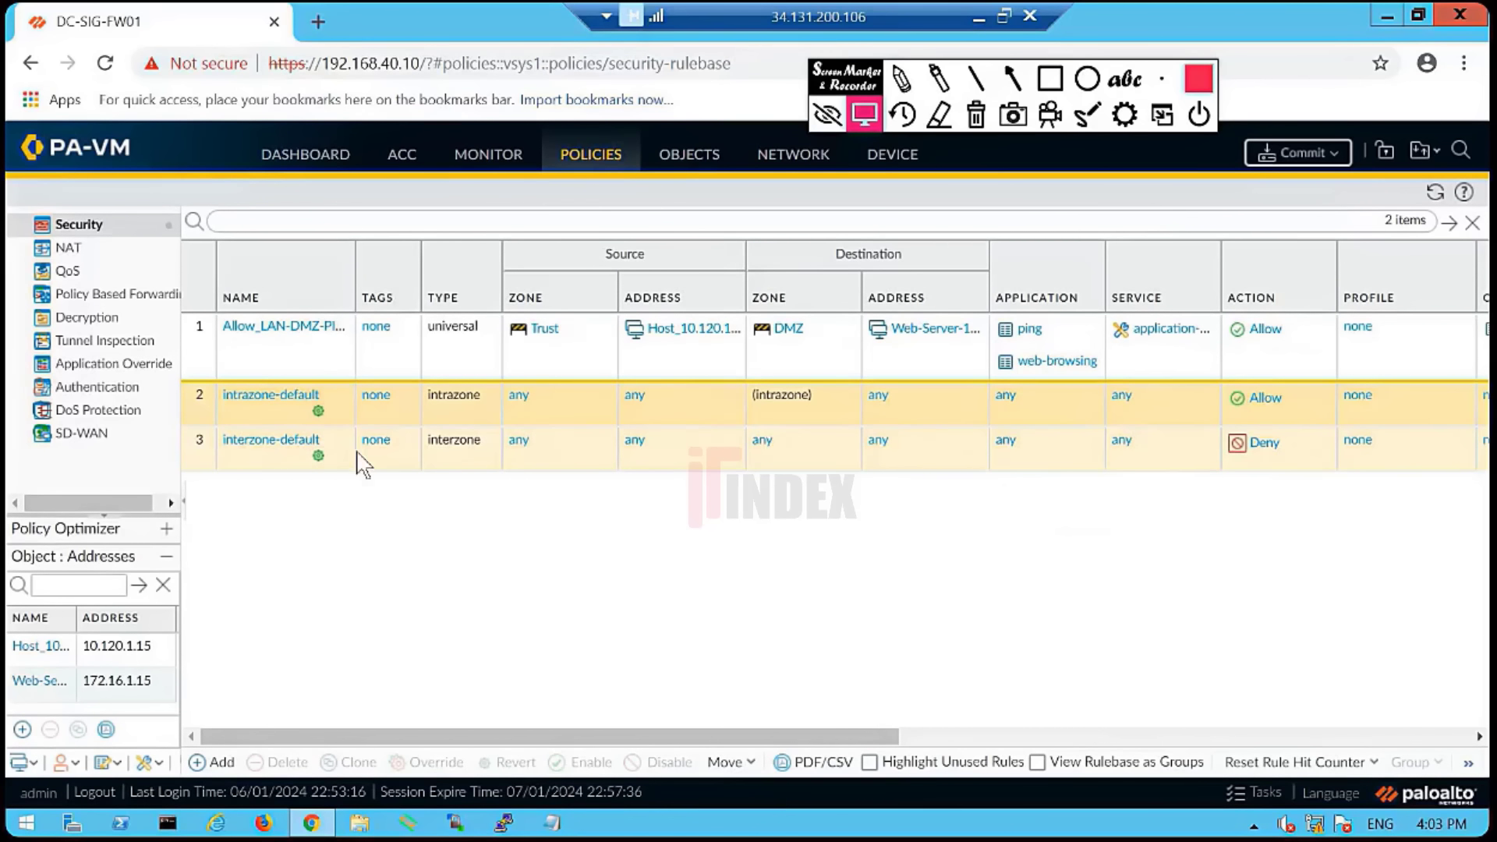
pyautogui.moveTo(357, 308); pyautogui.dragTo(382, 308)
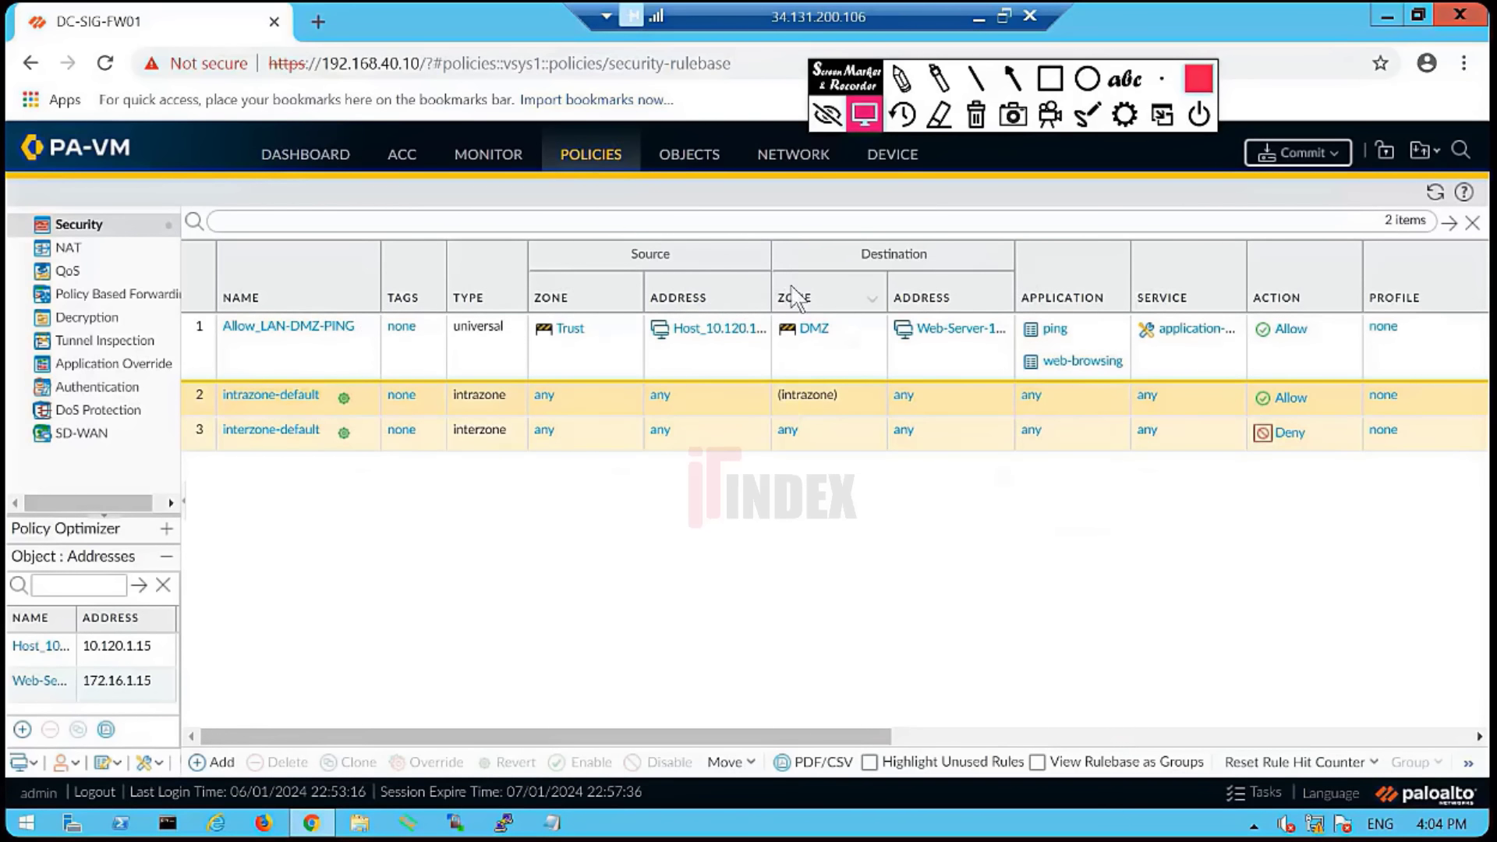
pyautogui.moveTo(774, 301); pyautogui.dragTo(795, 300)
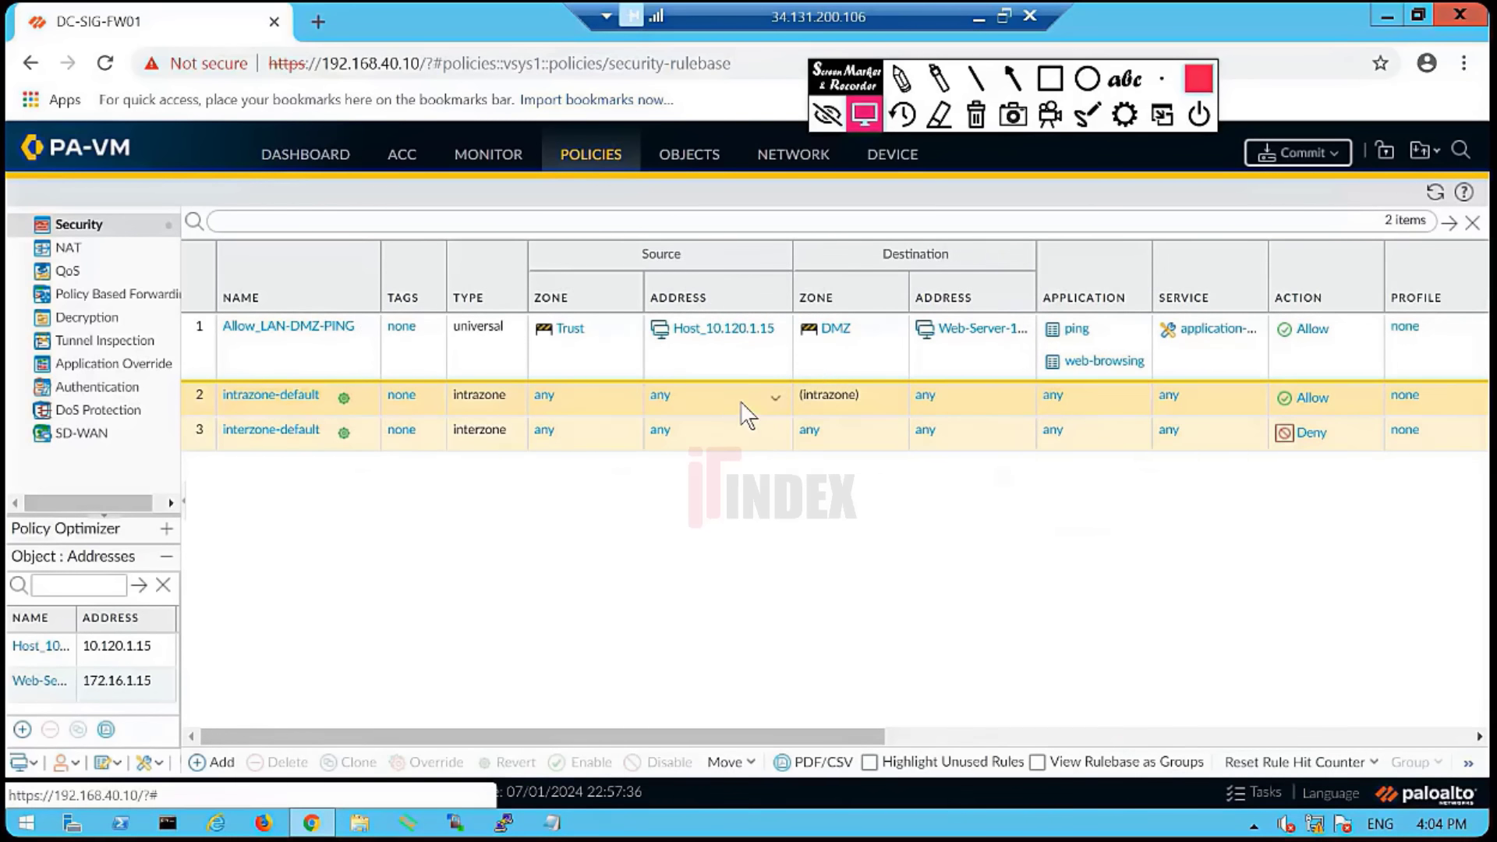
# - Select Allow_LAN-DMZ-PING, start a new security rule, then cancel it
pyautogui.click(199, 351)
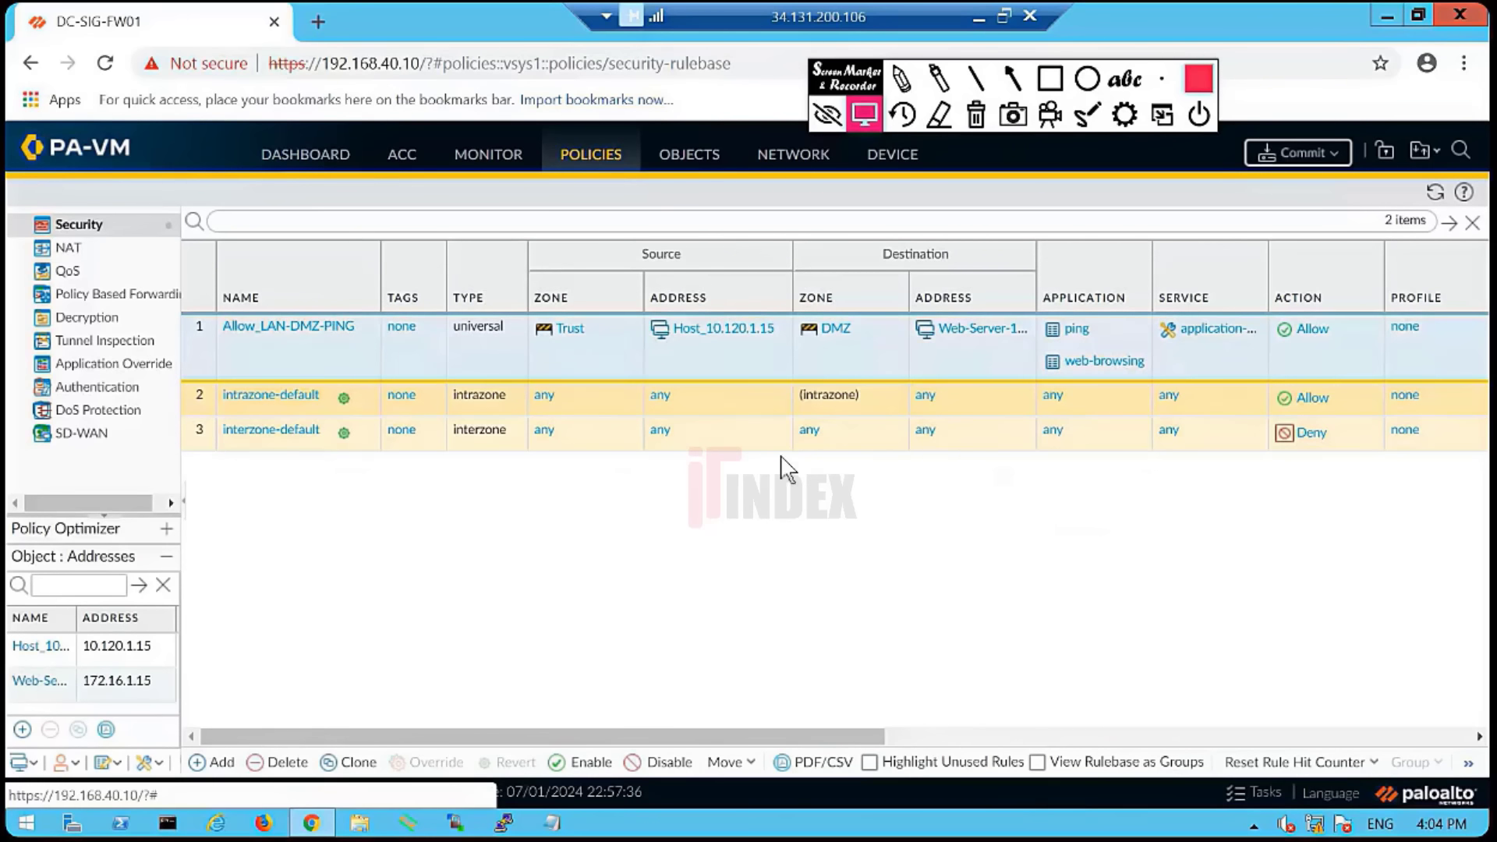
pyautogui.click(221, 765)
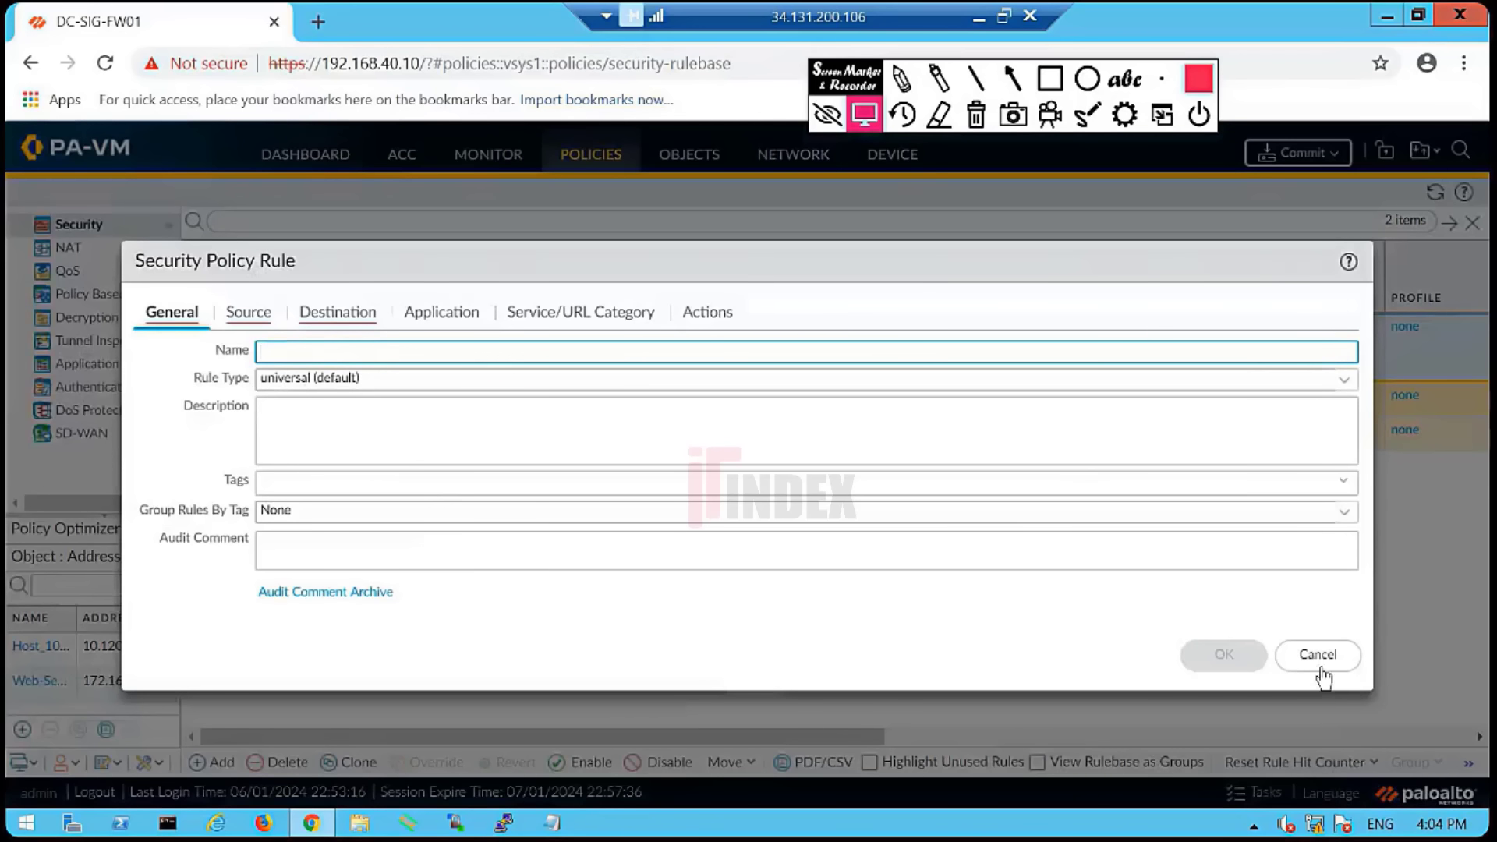
pyautogui.click(1320, 656)
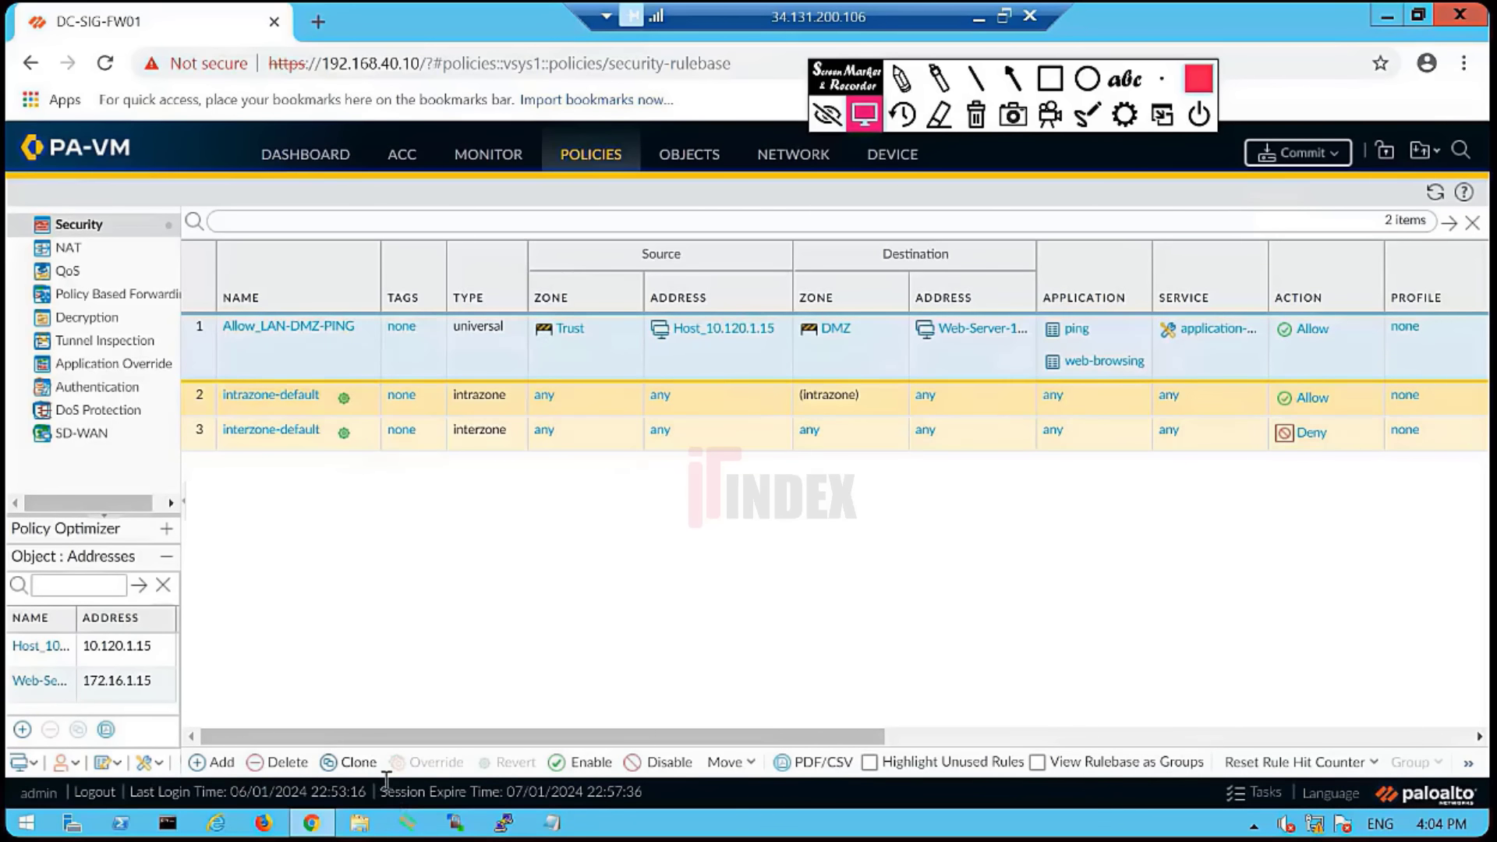
# - Clone Allow_LAN-DMZ-PING after rule 1, dismiss the Appid error, and edit Allow_LAN-DMZ-PING-1
pyautogui.click(361, 762)
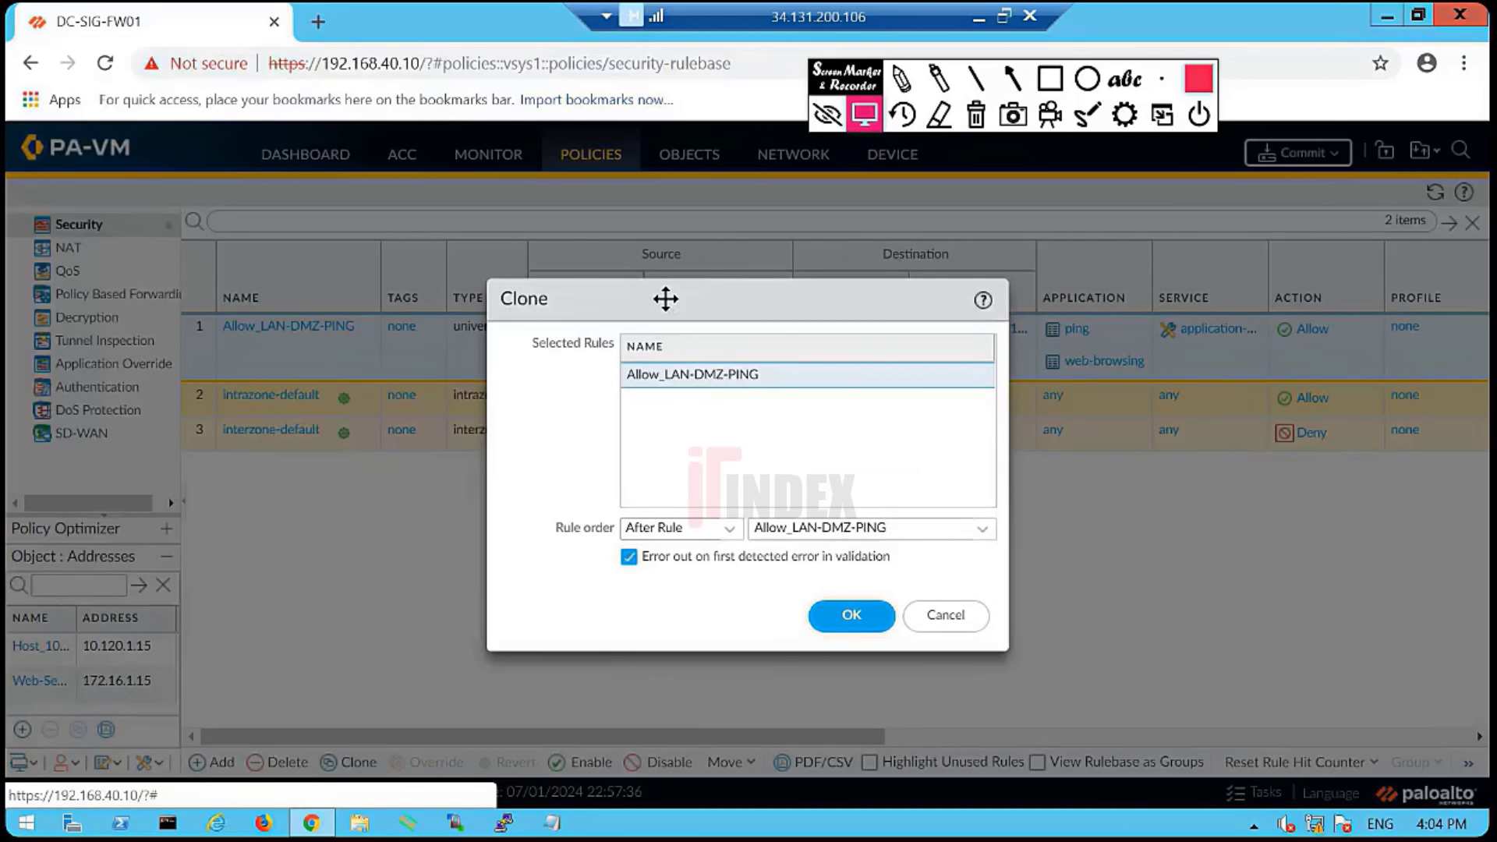
pyautogui.moveTo(665, 301); pyautogui.dragTo(813, 254)
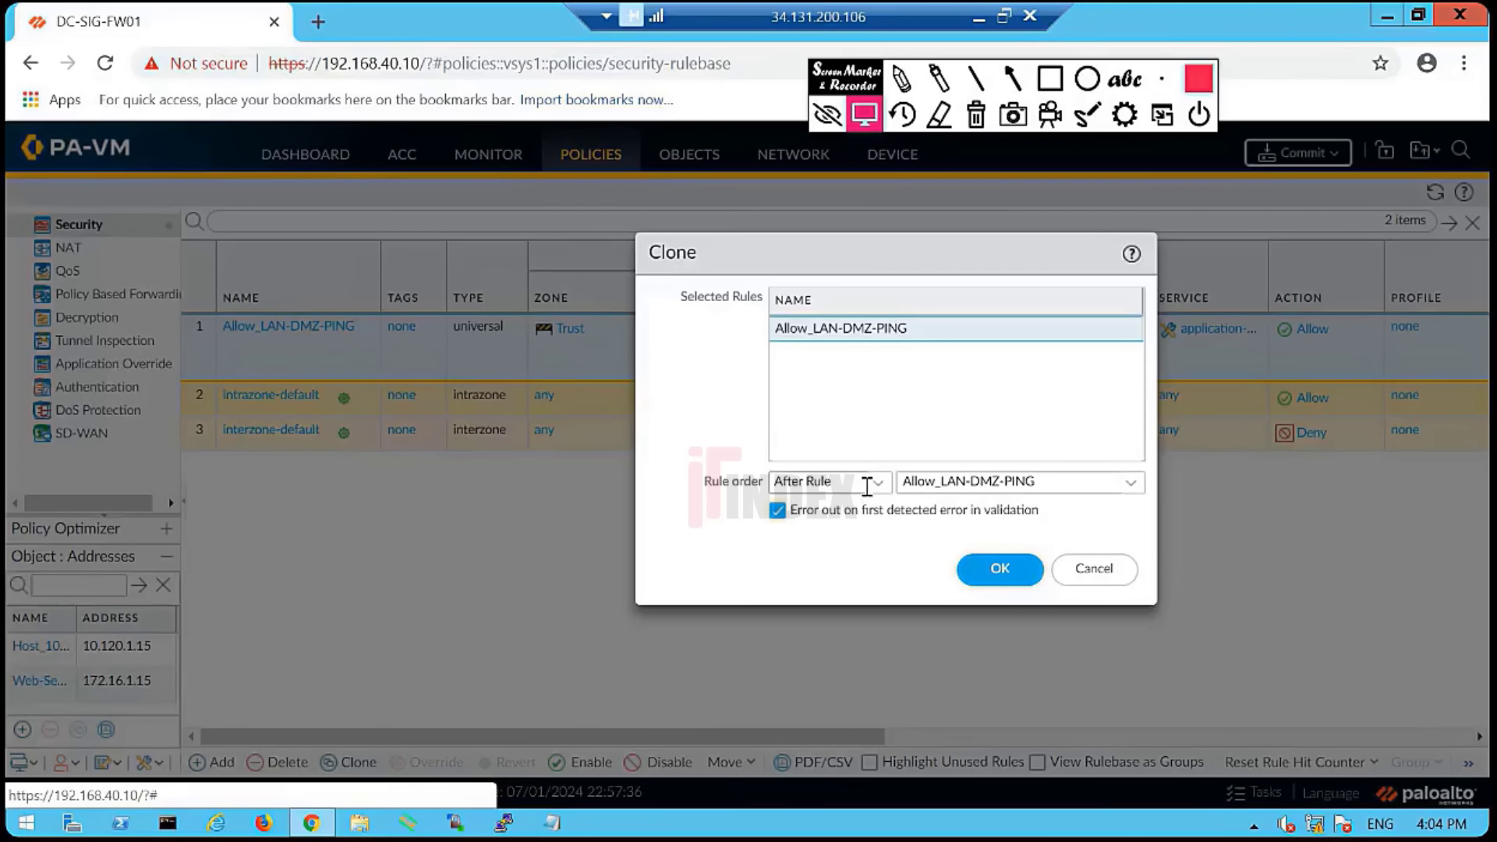
pyautogui.click(886, 492)
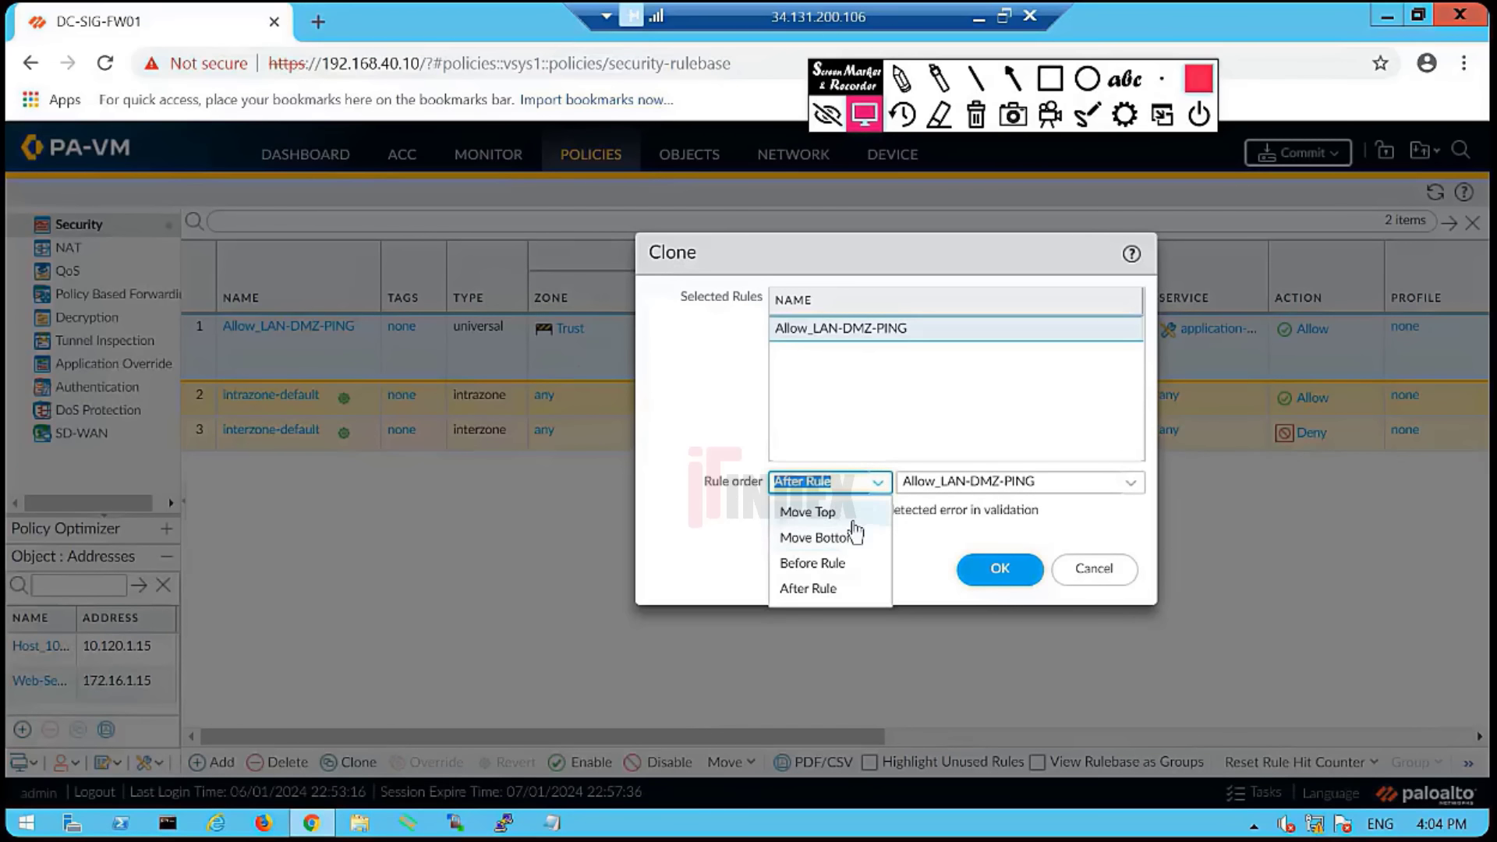
pyautogui.click(812, 588)
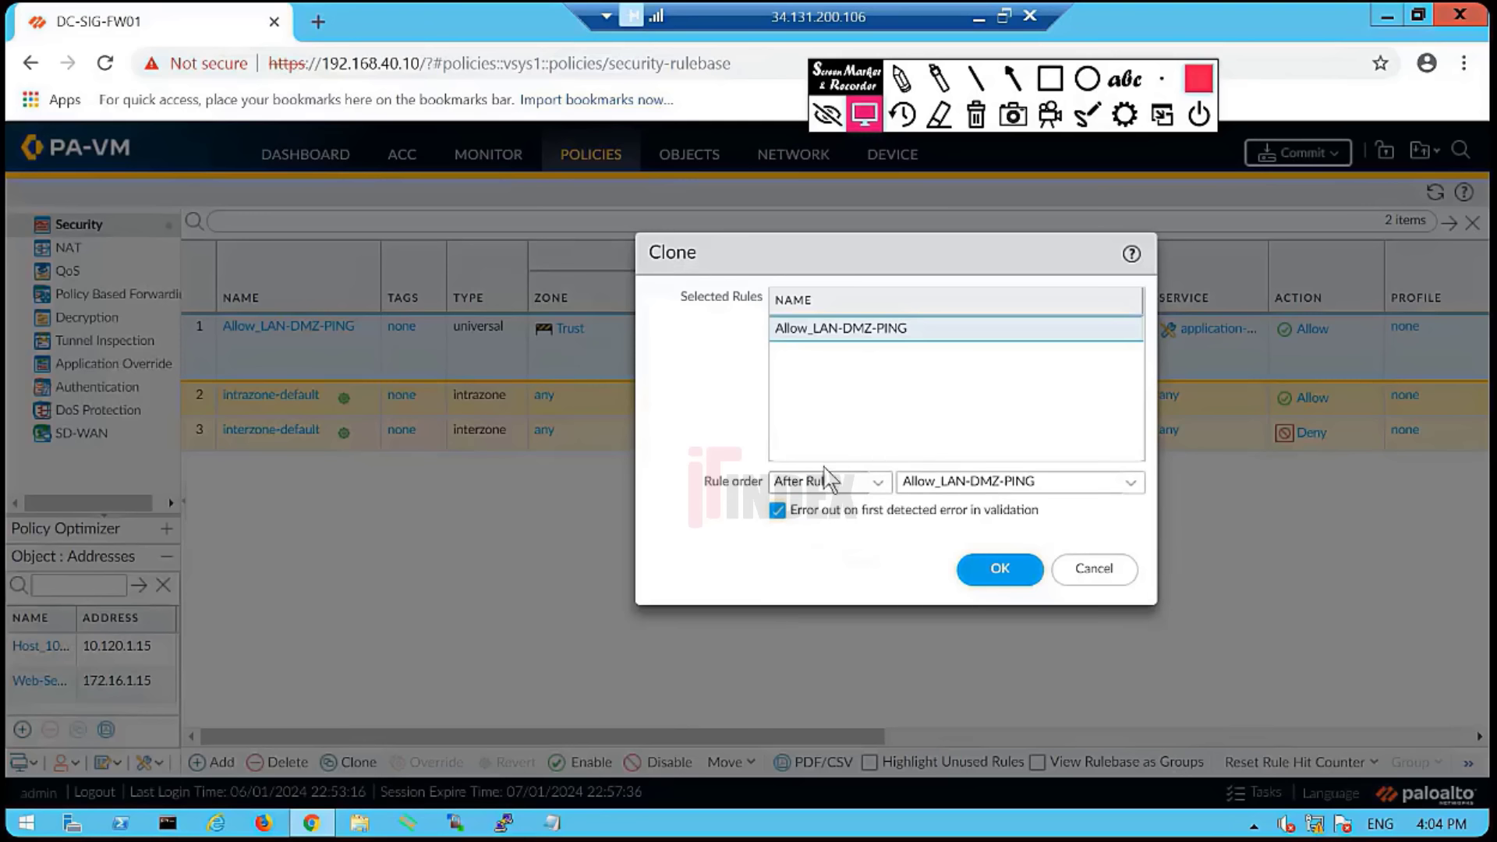
pyautogui.click(998, 577)
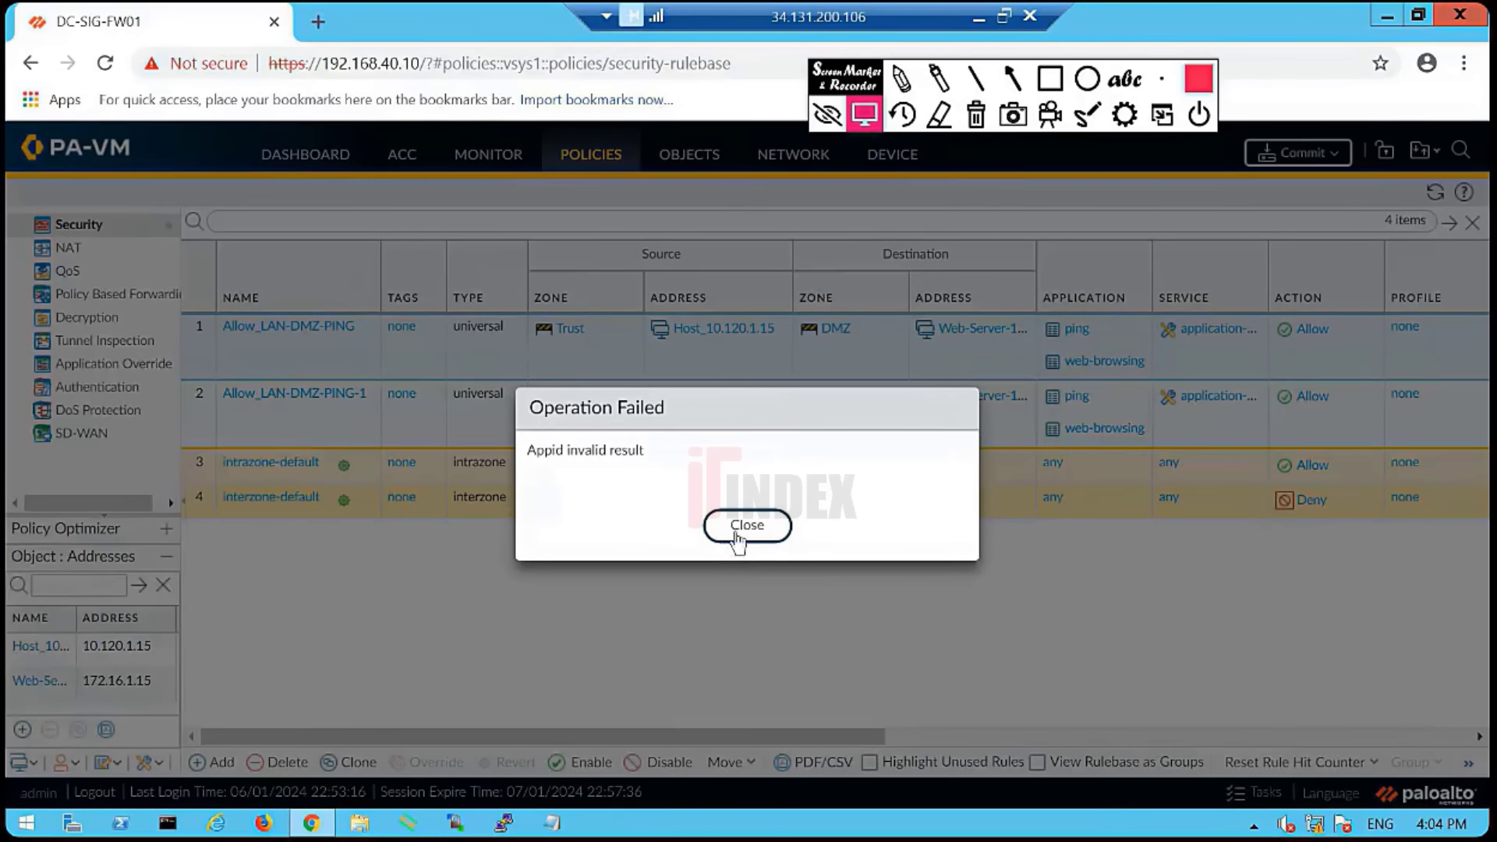
pyautogui.click(737, 536)
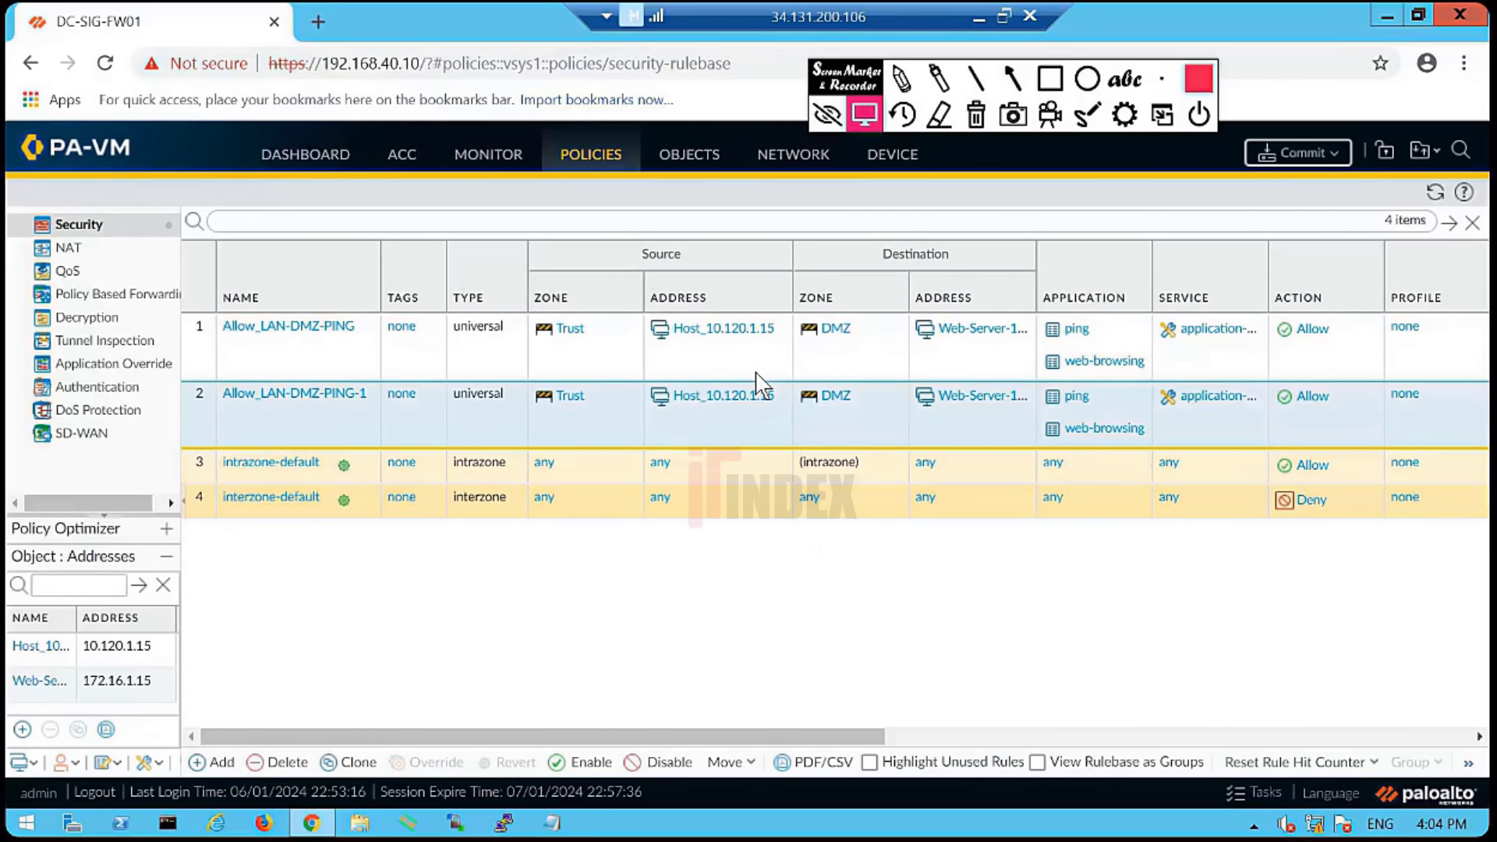
pyautogui.click(309, 399)
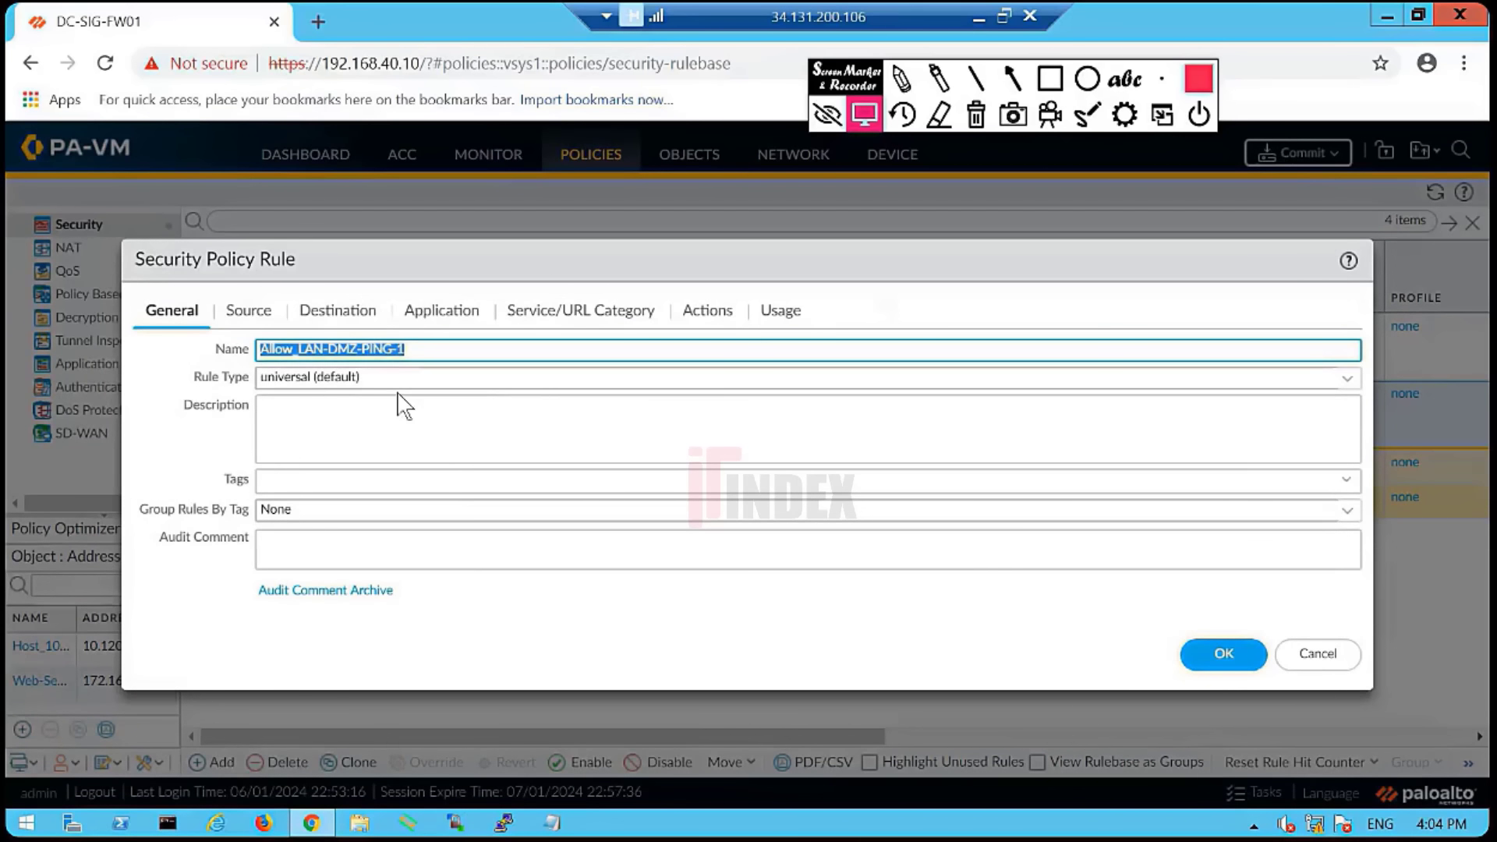
# - Rename the clone to Clean-UP and set its source zone to Any, removing Trust
pyautogui.write('Clean-UP')
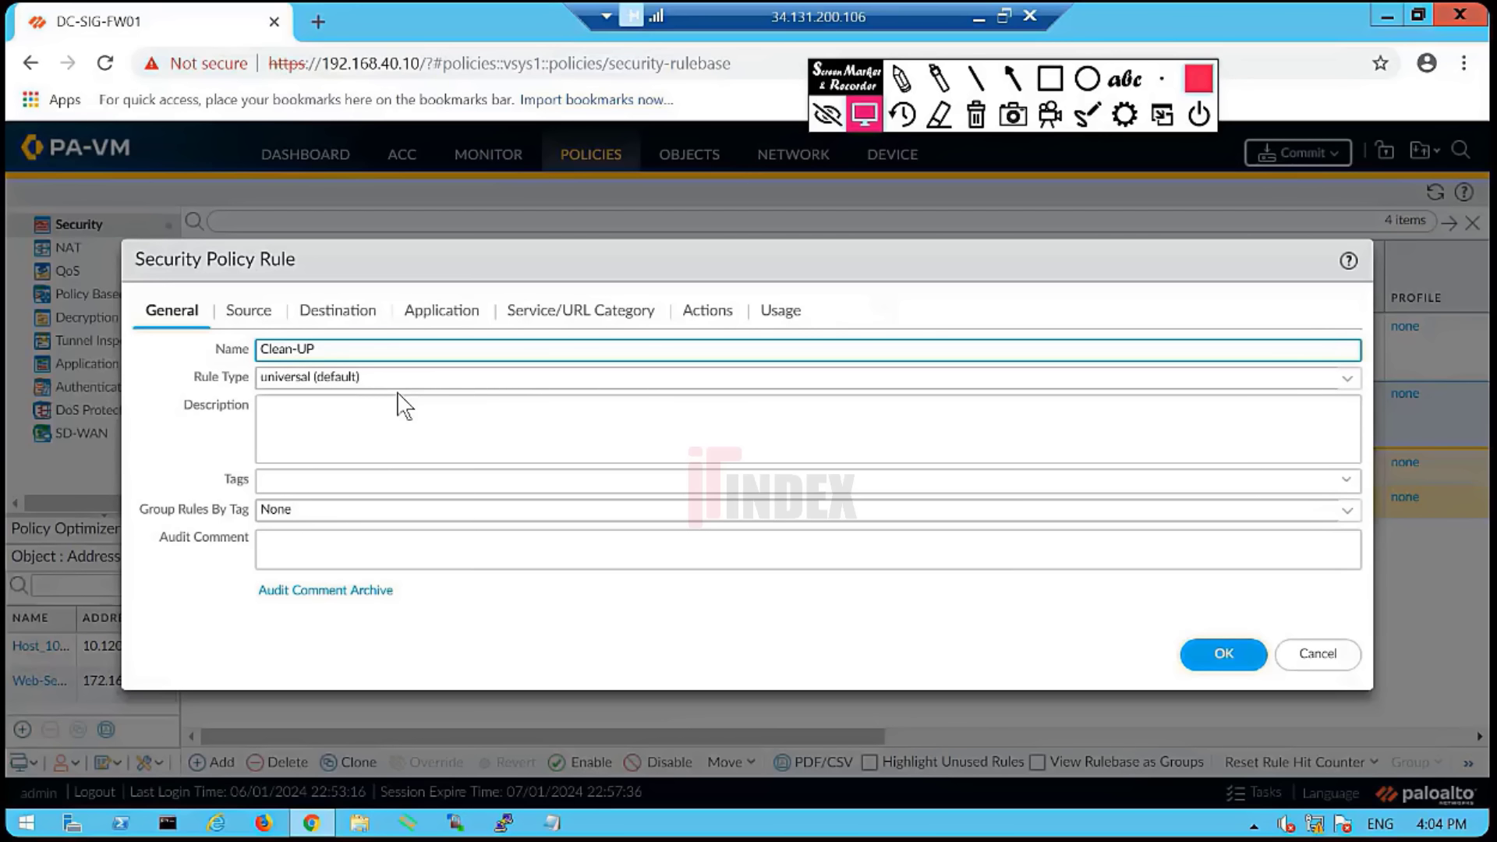
pyautogui.click(248, 311)
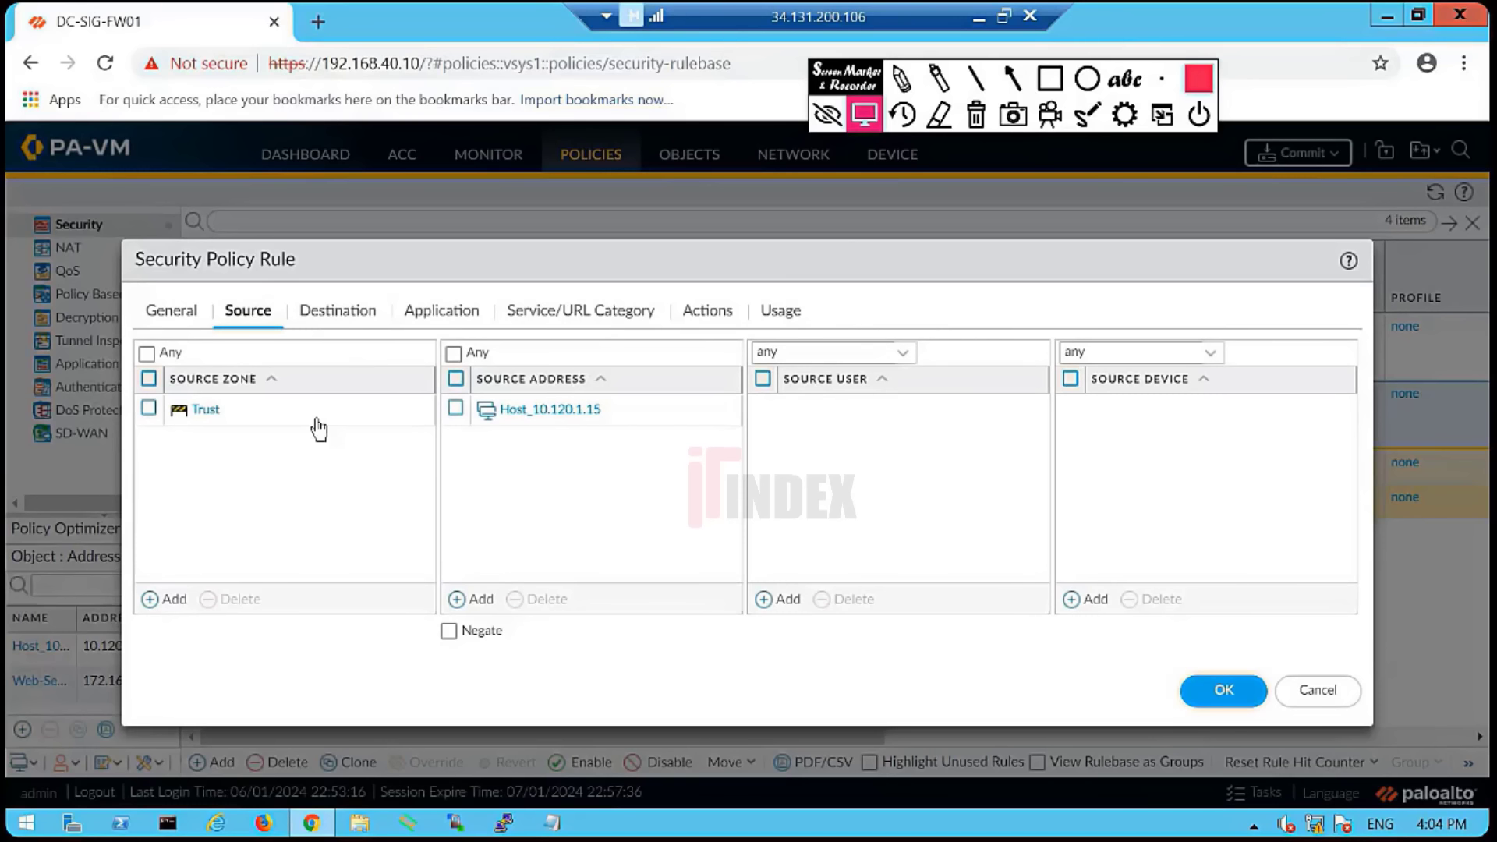
pyautogui.click(166, 600)
pyautogui.click(146, 353)
pyautogui.click(149, 408)
pyautogui.click(224, 599)
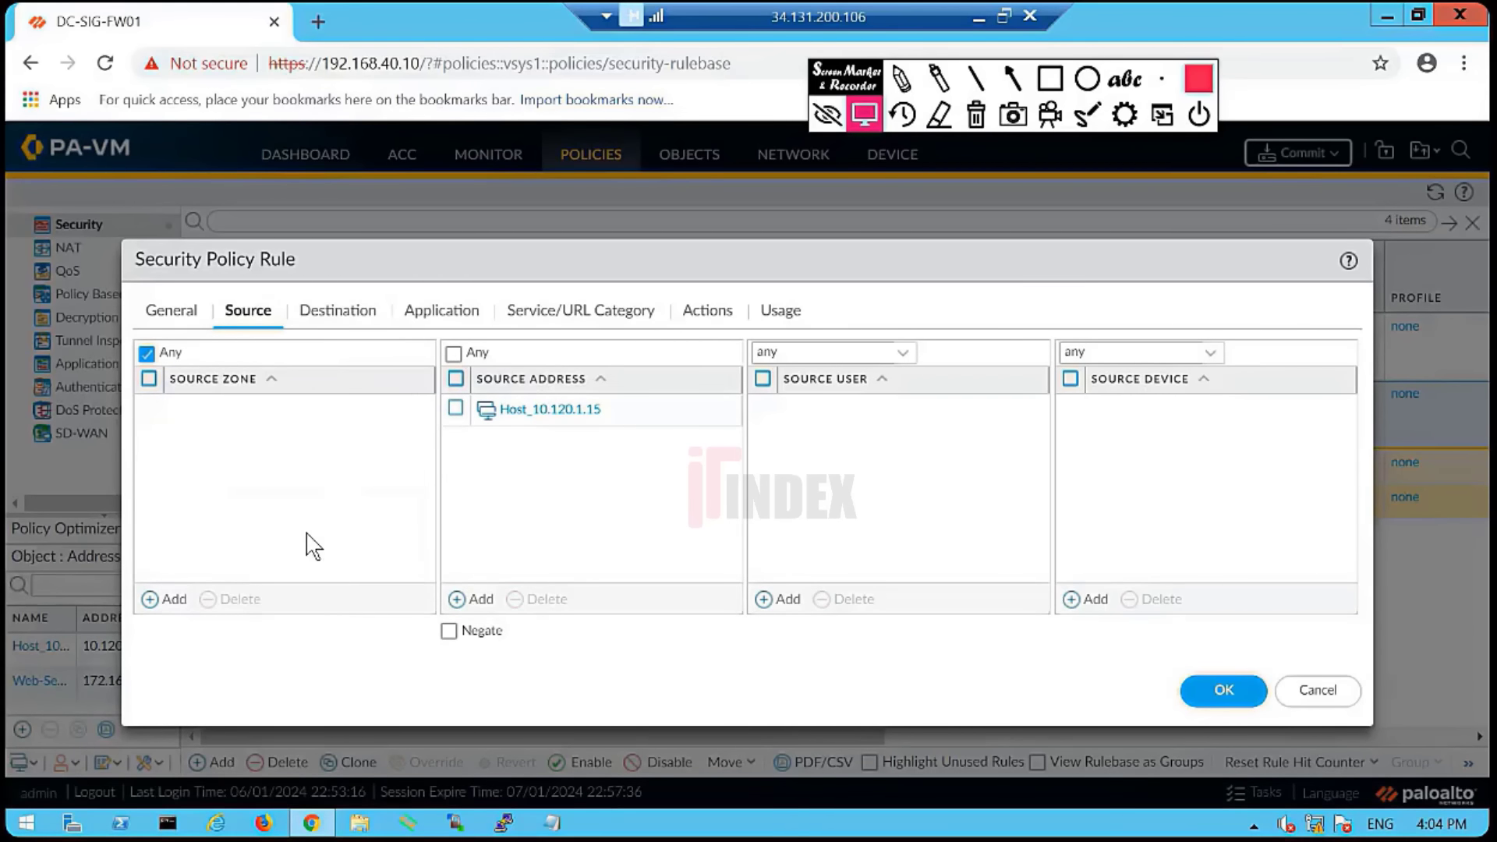
# - Set the source address to Any by removing Host_10.120.1.15, and select DMZ on Destination
pyautogui.click(453, 352)
pyautogui.click(456, 409)
pyautogui.click(538, 599)
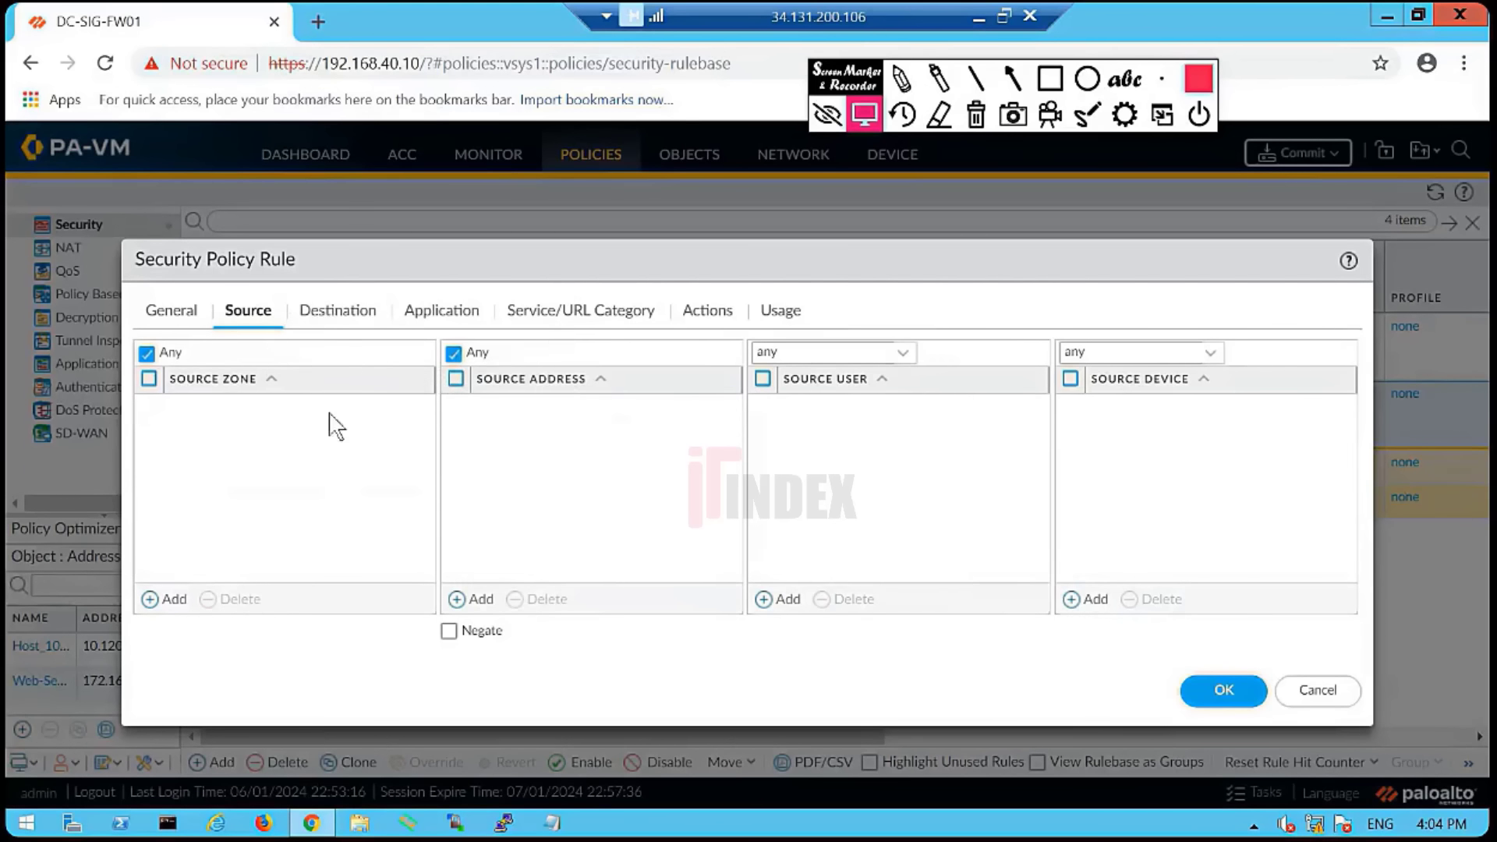
pyautogui.click(338, 309)
pyautogui.click(148, 408)
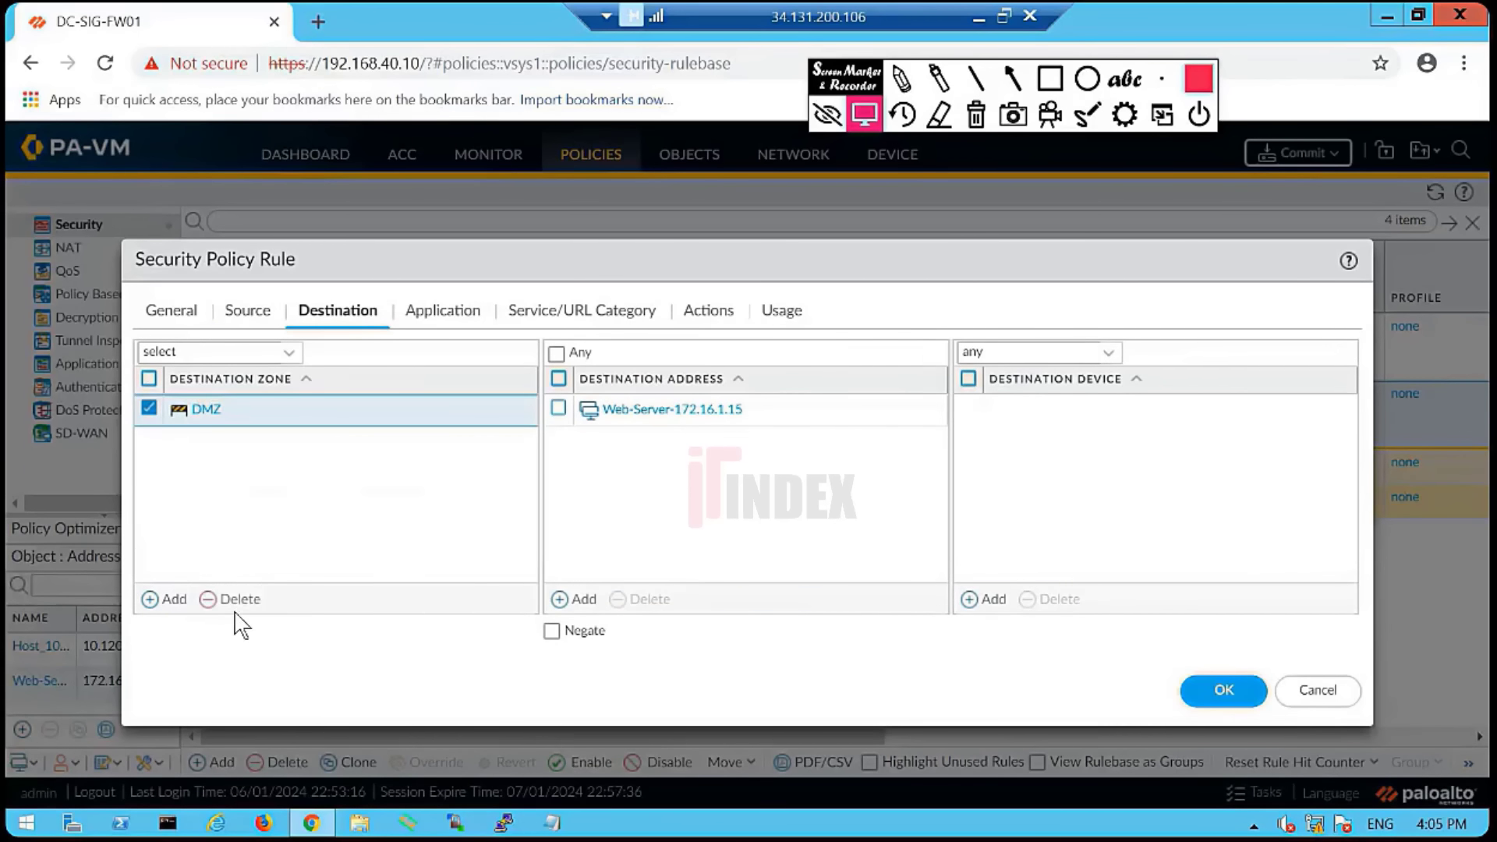
# - Remove the DMZ zone, Web-Server-172.16.1.15 address, and ping and web-browsing applications
pyautogui.click(231, 599)
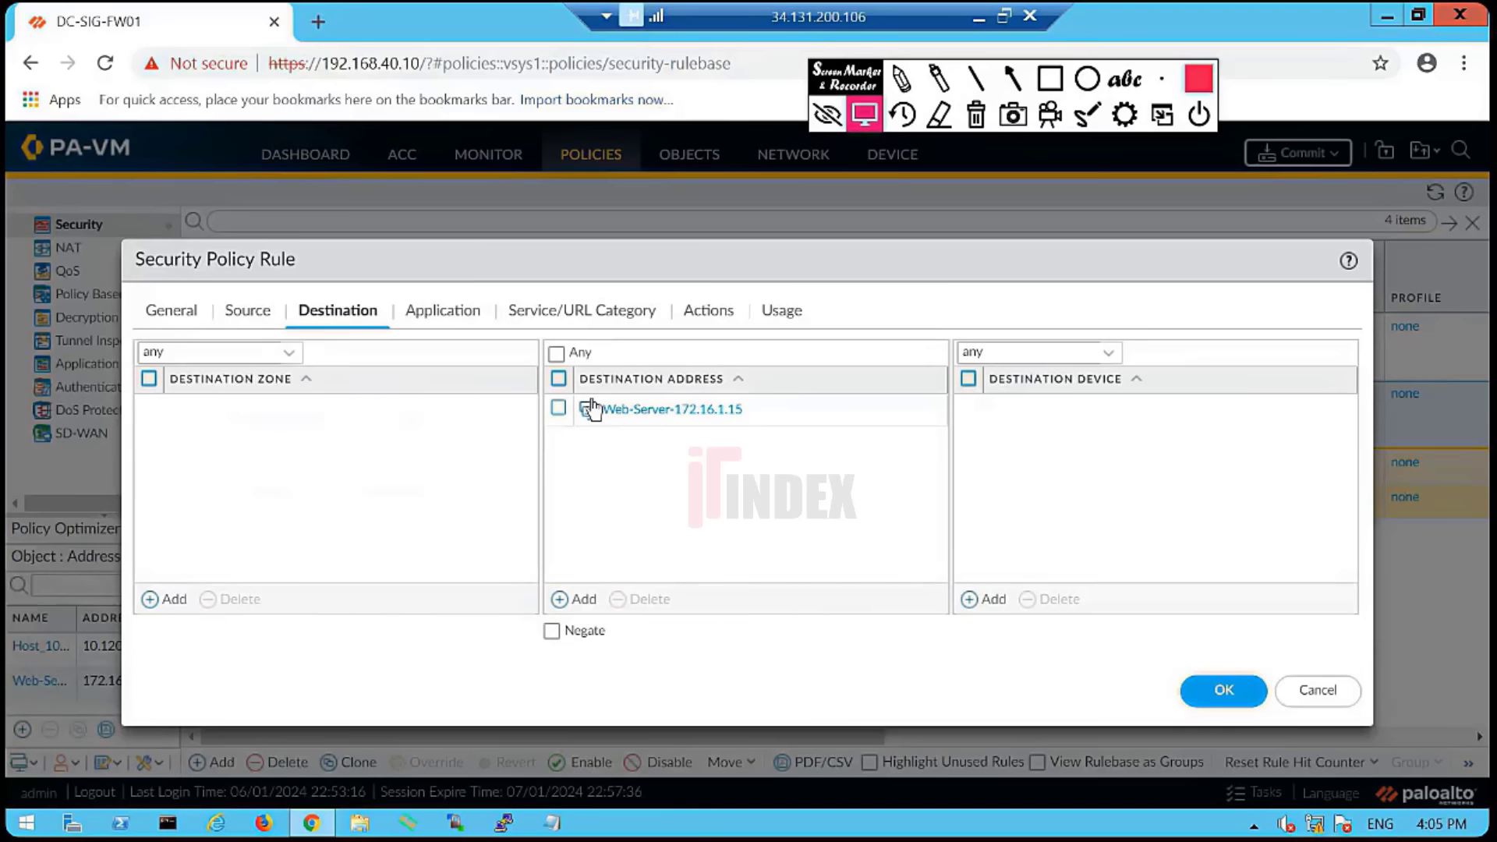
pyautogui.click(558, 408)
pyautogui.click(634, 601)
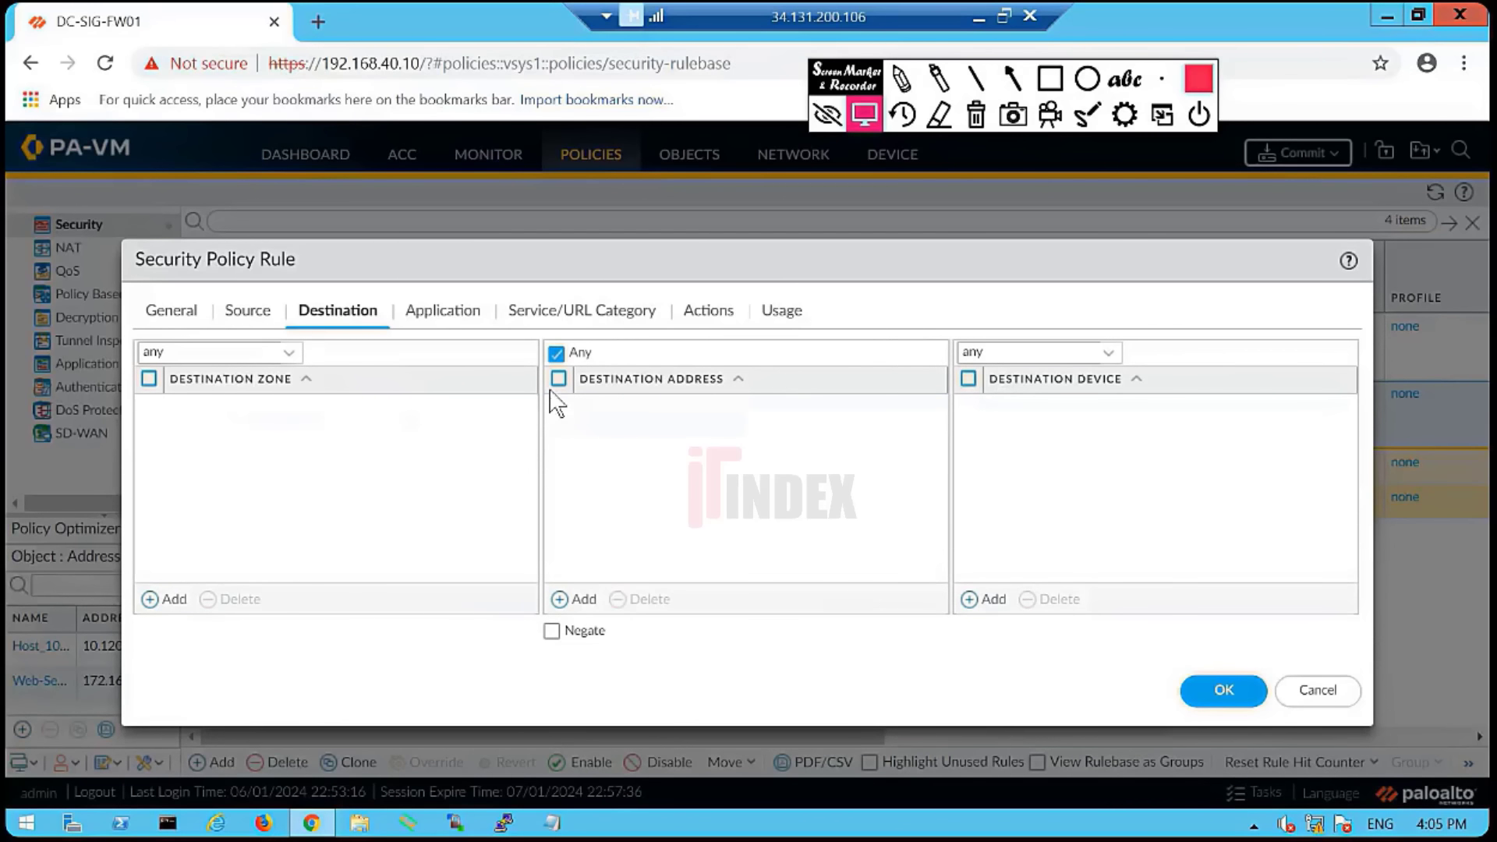
pyautogui.click(430, 316)
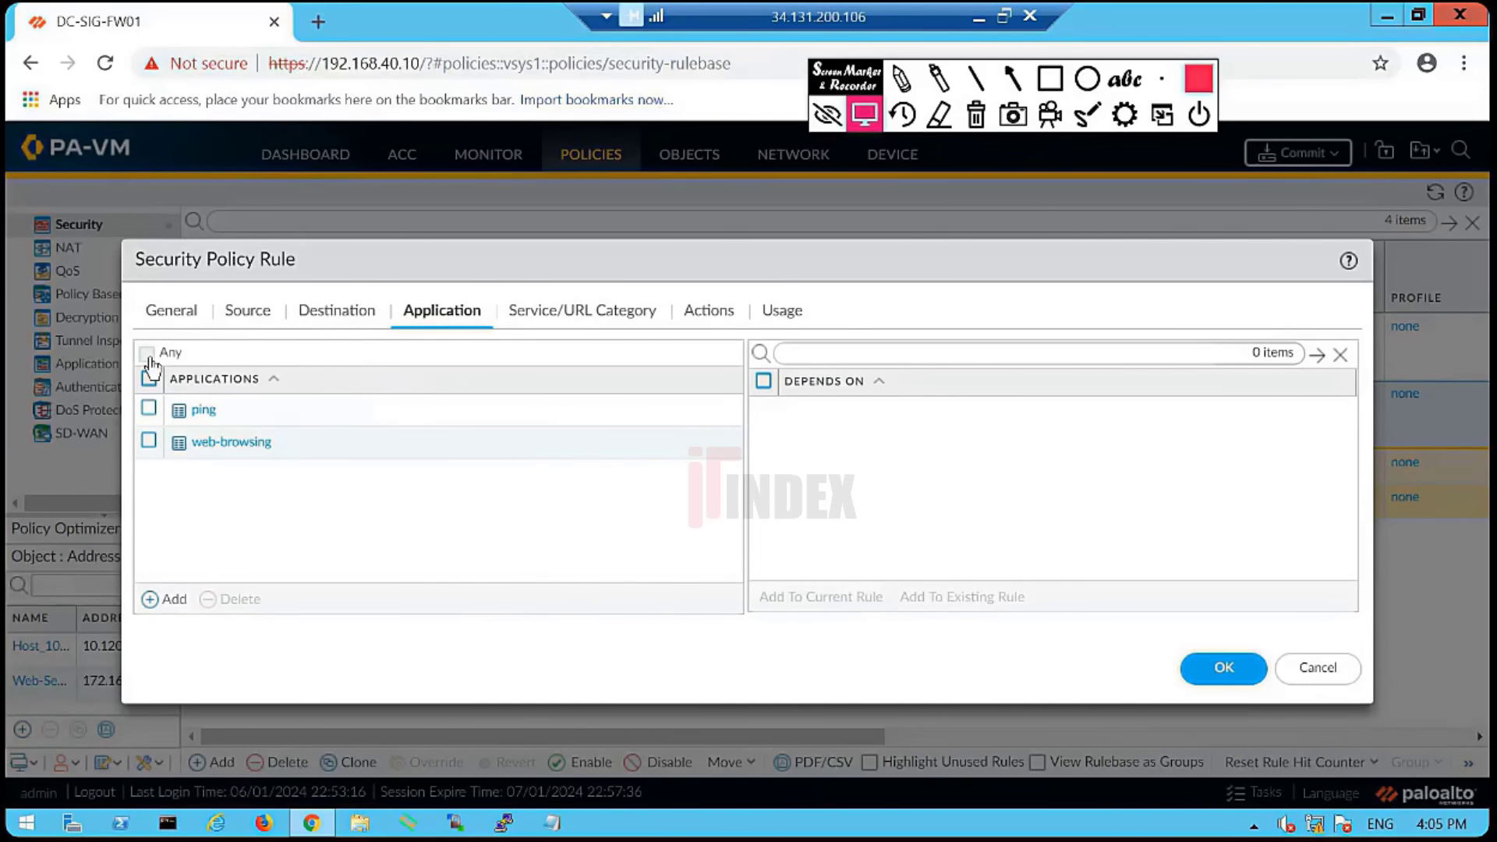
pyautogui.click(148, 408)
pyautogui.click(149, 441)
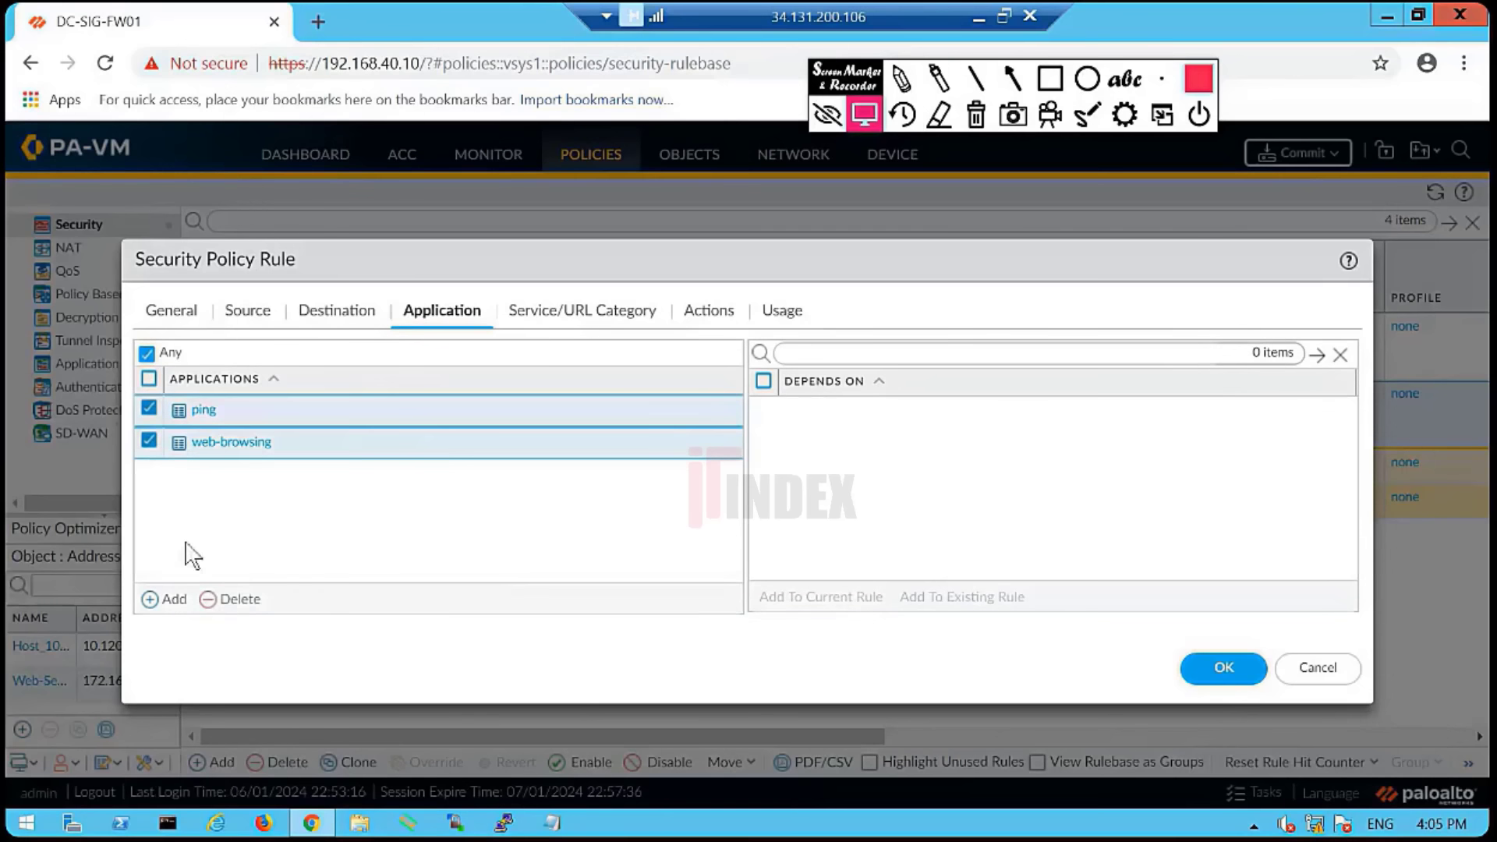
pyautogui.click(219, 599)
# - Set the rule's service to any and its action to Drop
pyautogui.click(521, 312)
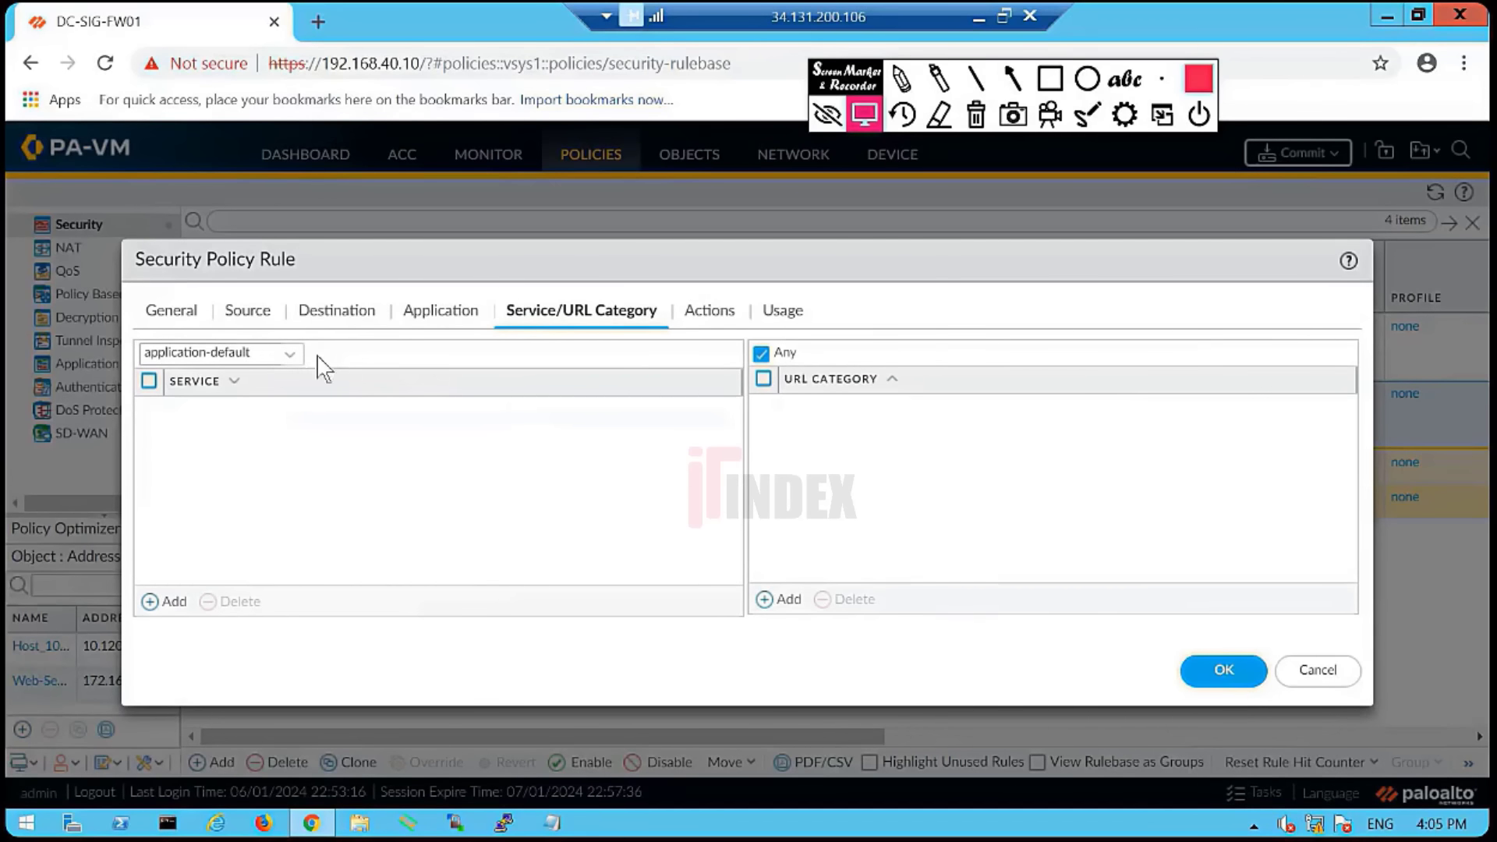
pyautogui.click(295, 361)
pyautogui.click(187, 409)
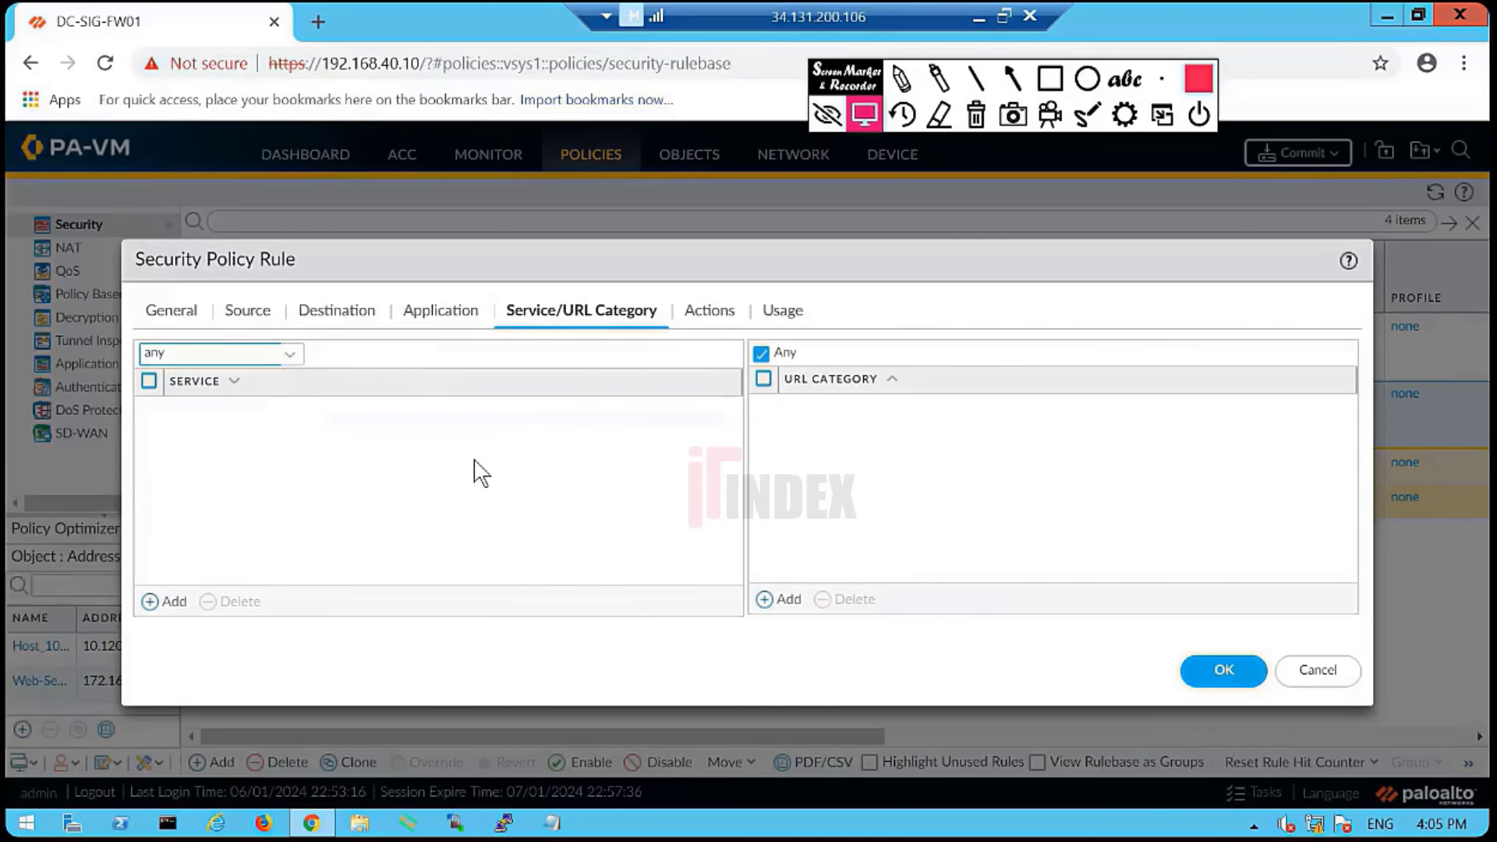
pyautogui.click(701, 315)
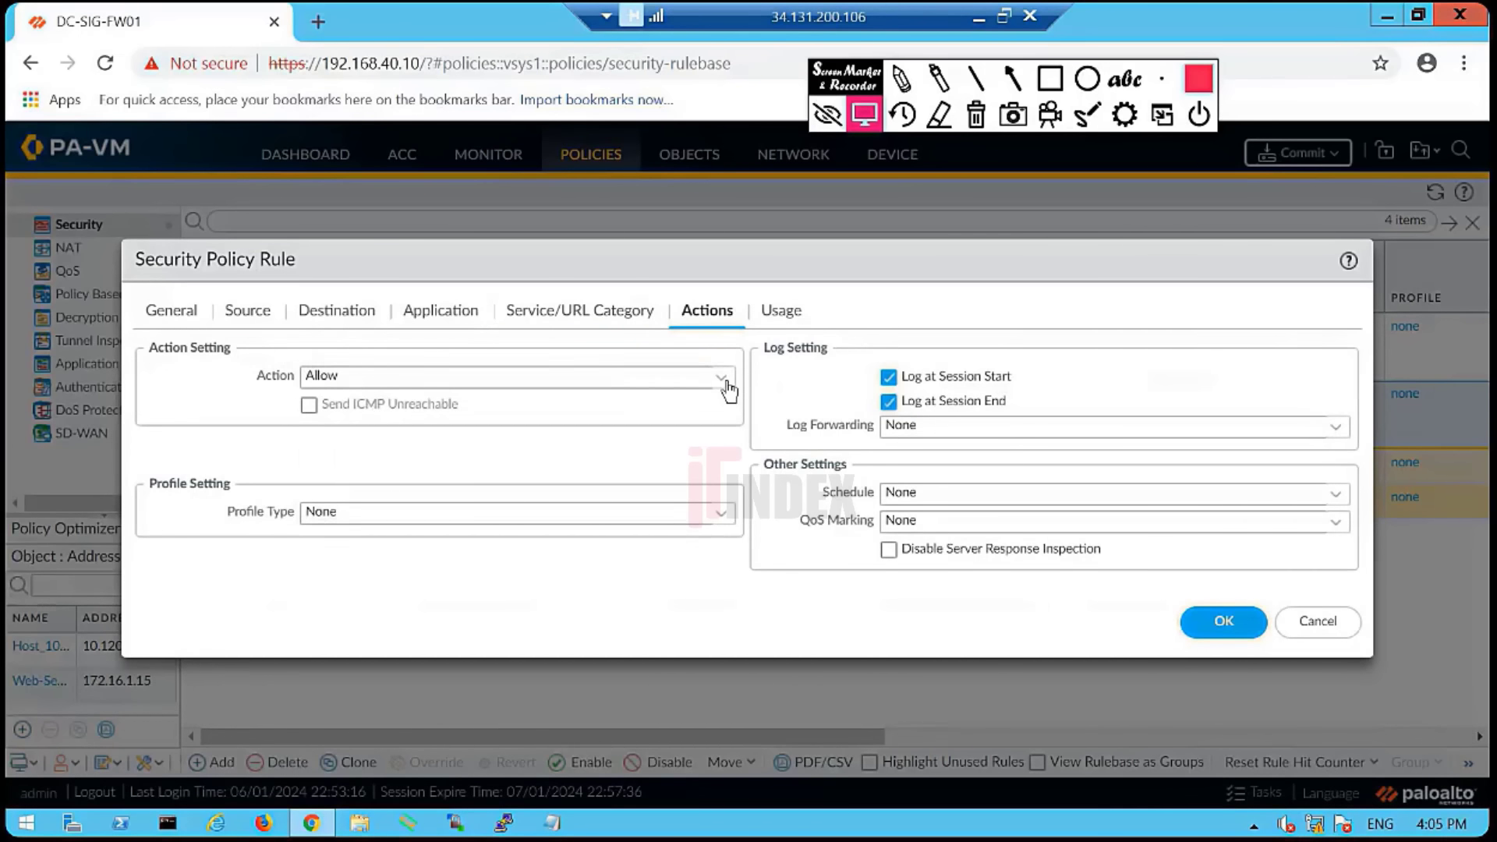
pyautogui.click(728, 390)
pyautogui.click(367, 459)
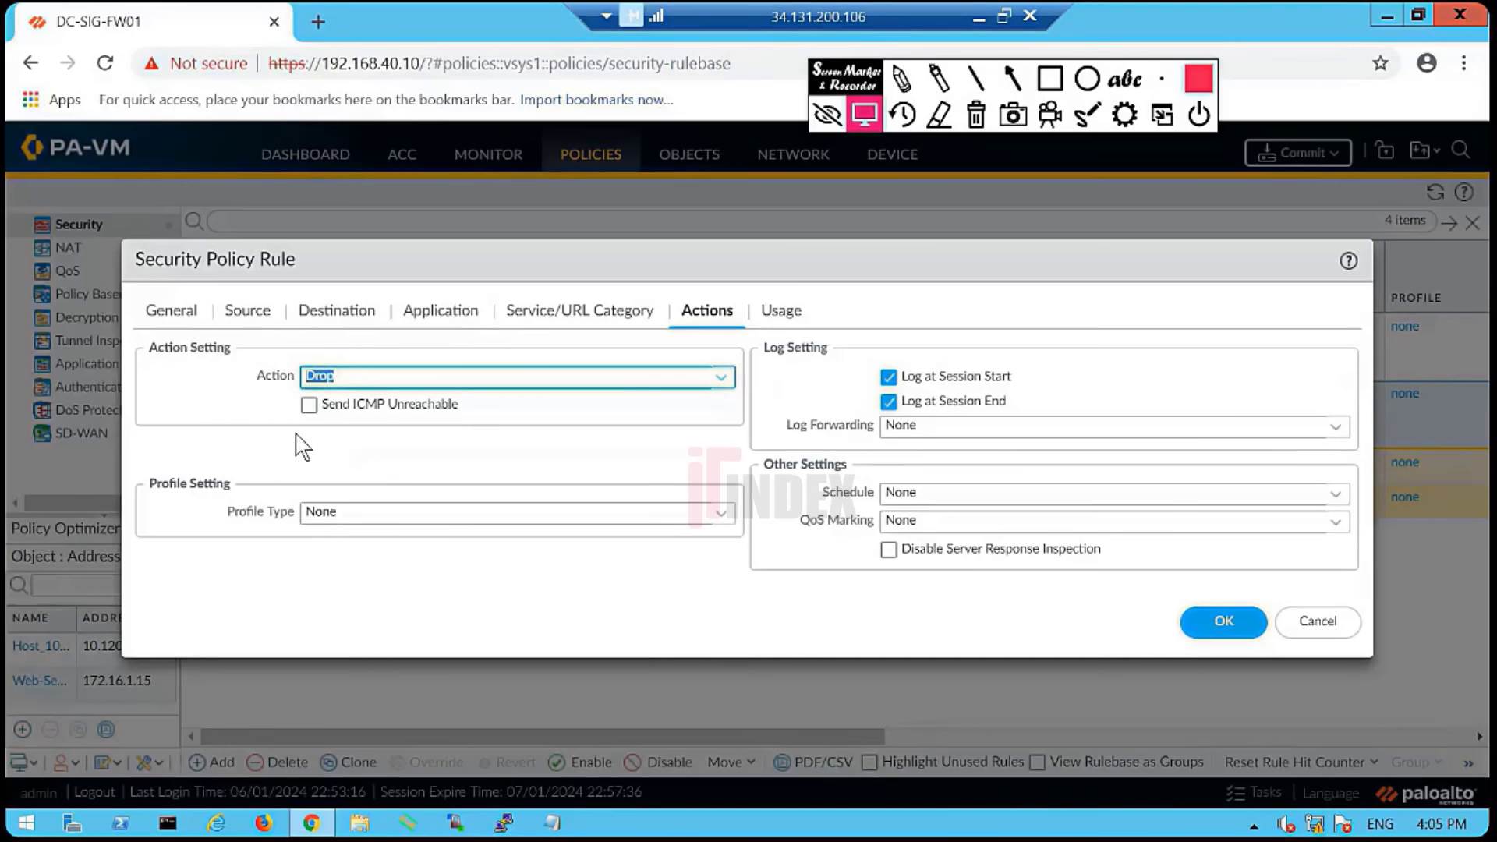
pyautogui.click(303, 448)
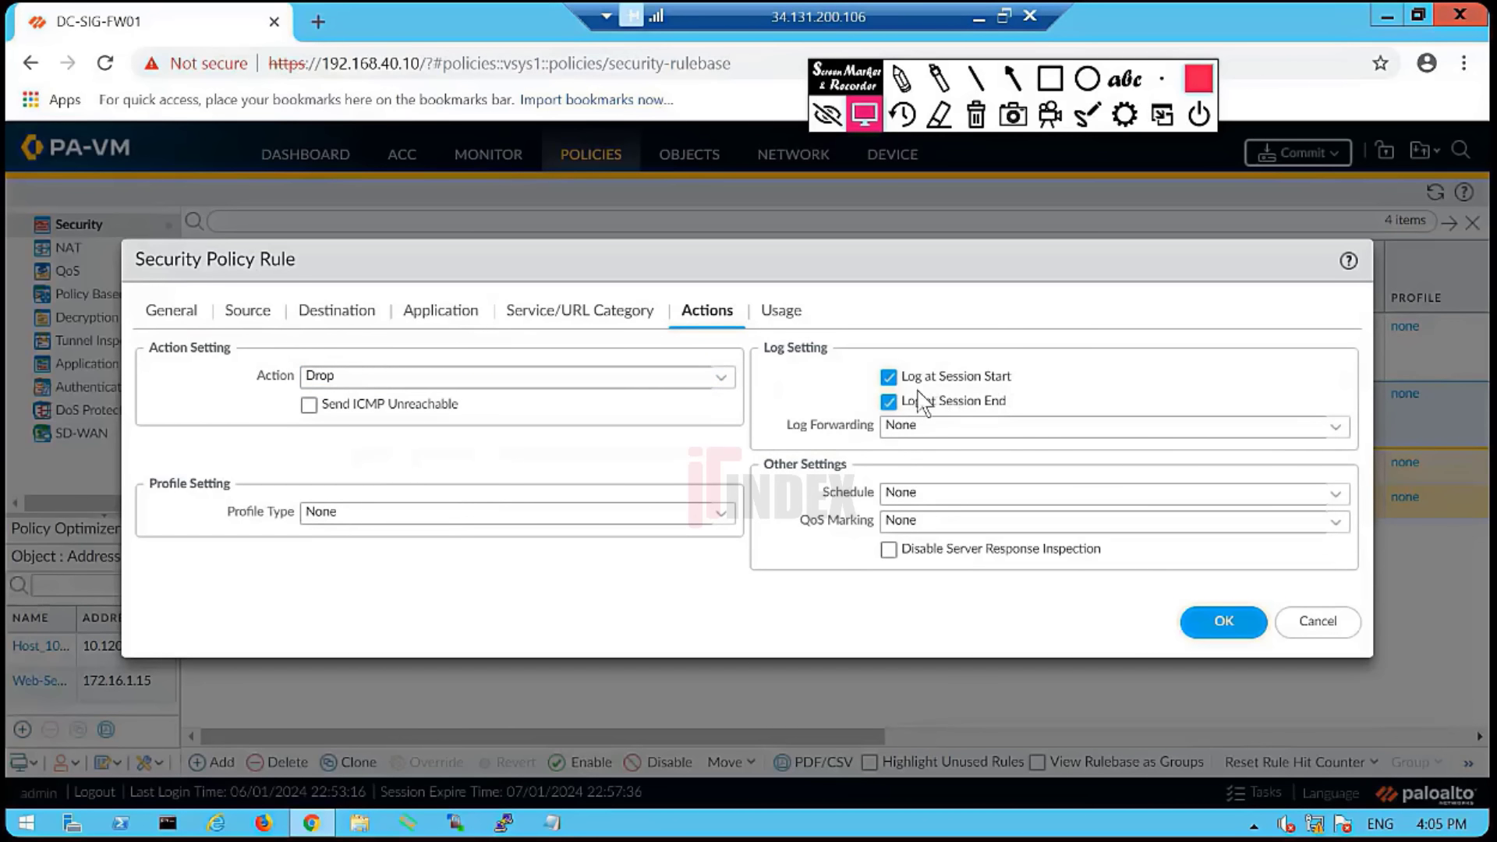
# - Save the Clean-UP rule and dismiss the repeated Appid invalid result errors
pyautogui.click(1226, 621)
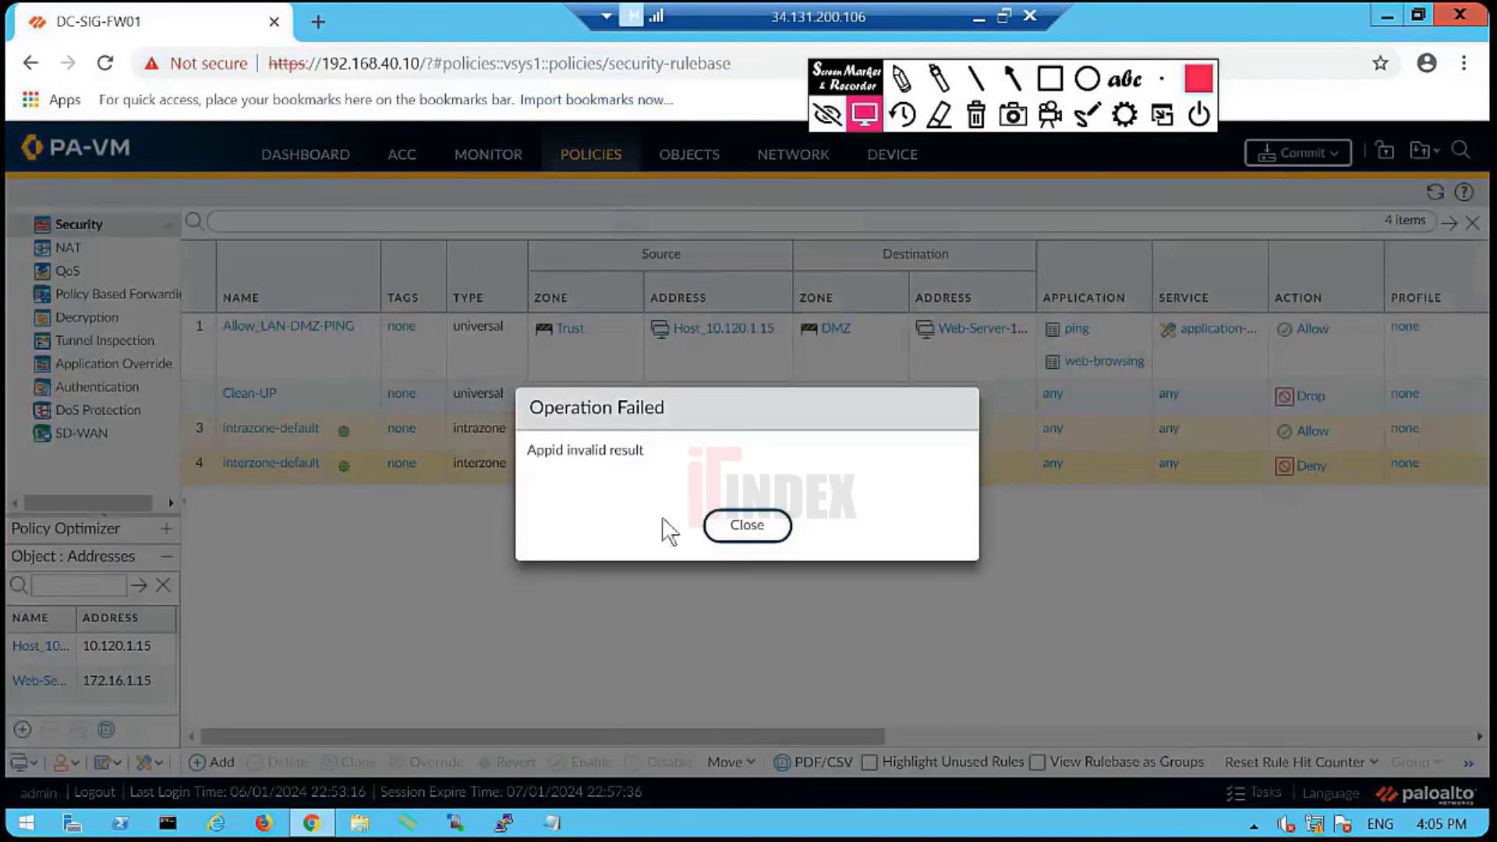
pyautogui.click(728, 527)
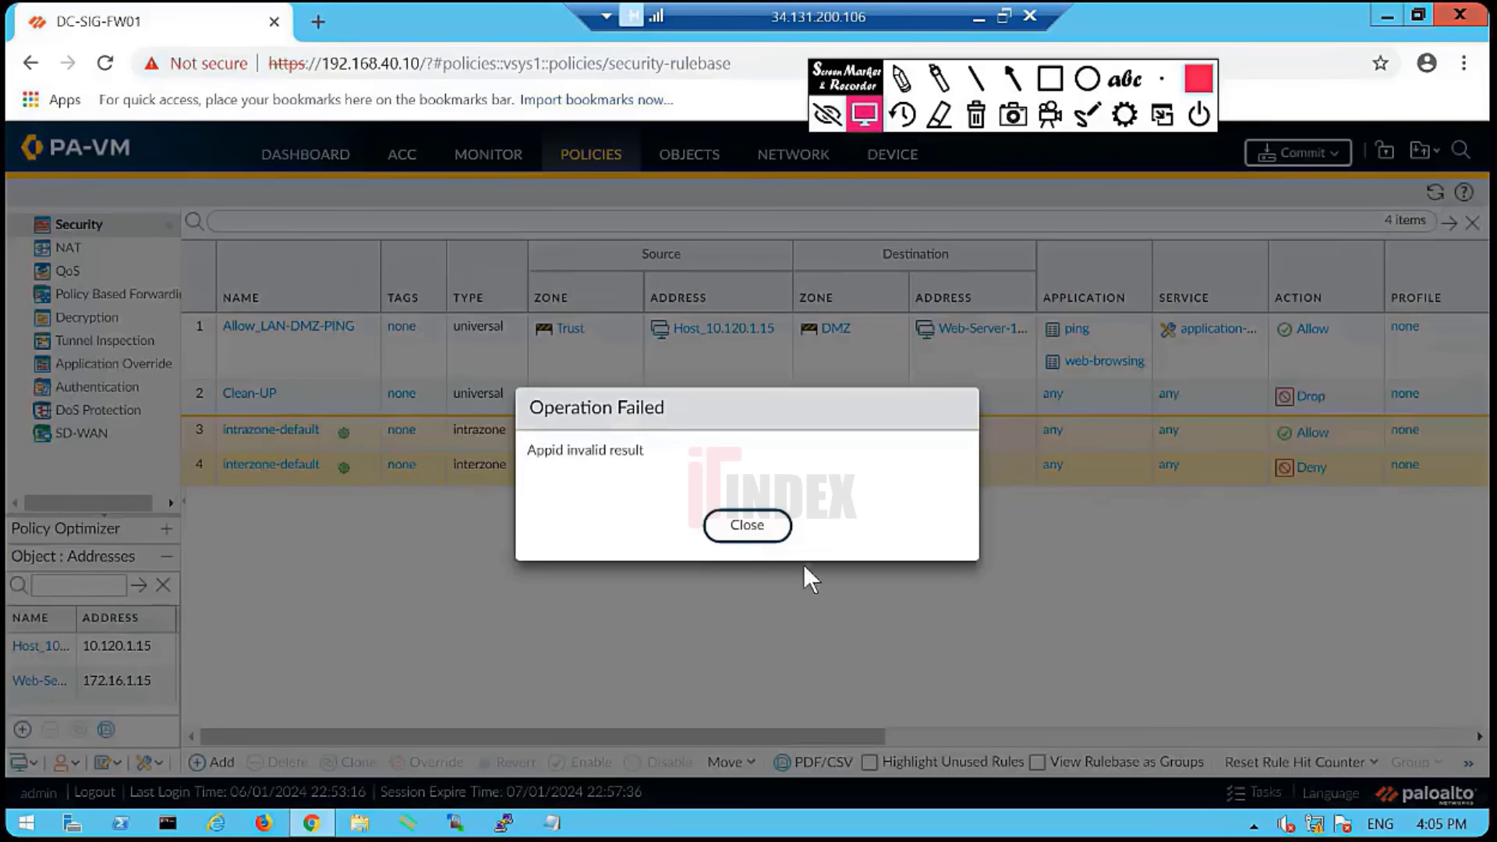
pyautogui.click(744, 525)
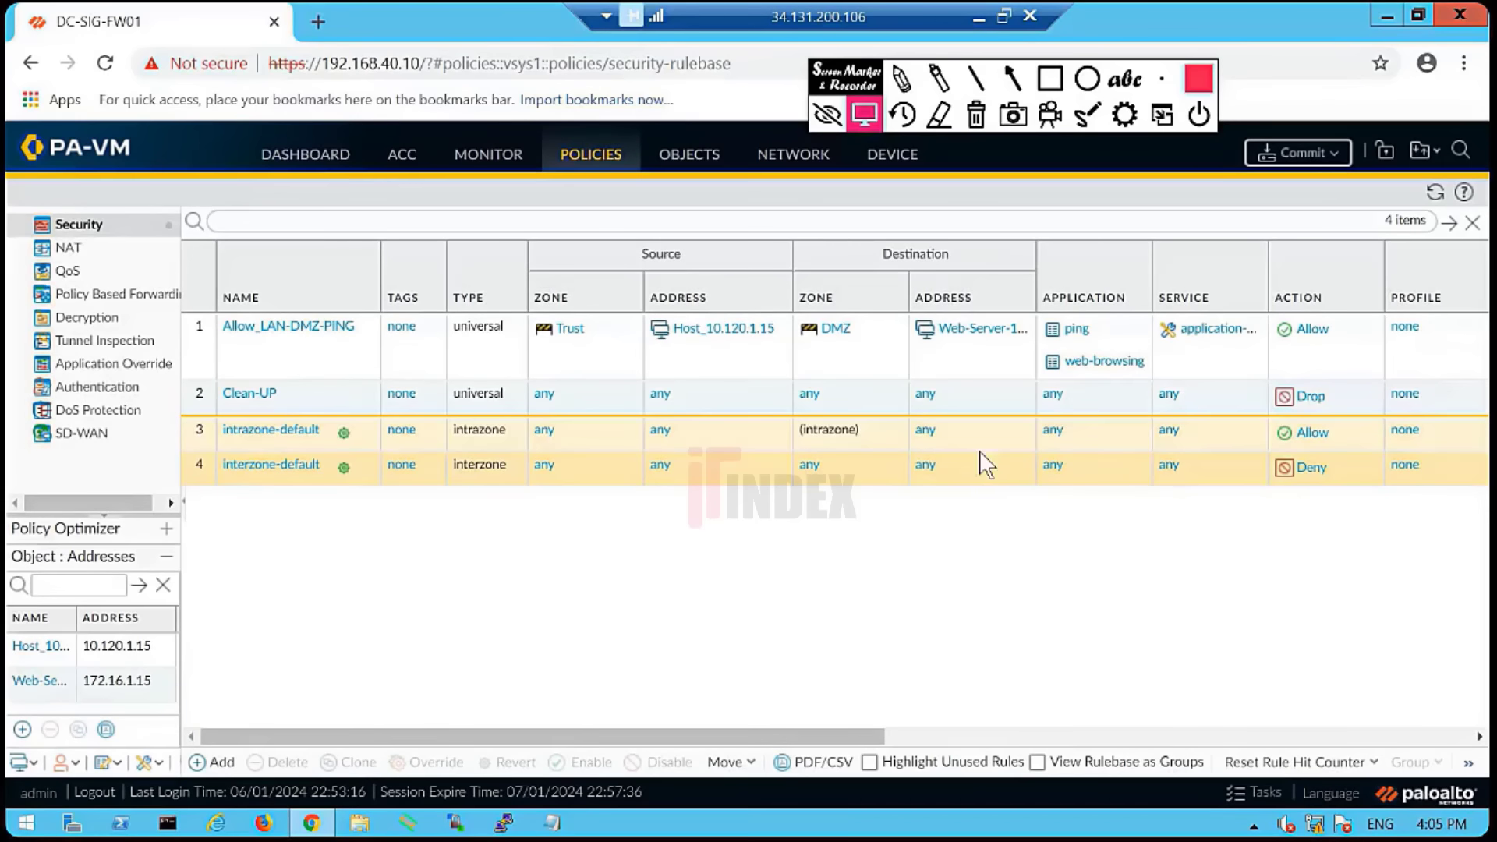
pyautogui.click(1339, 398)
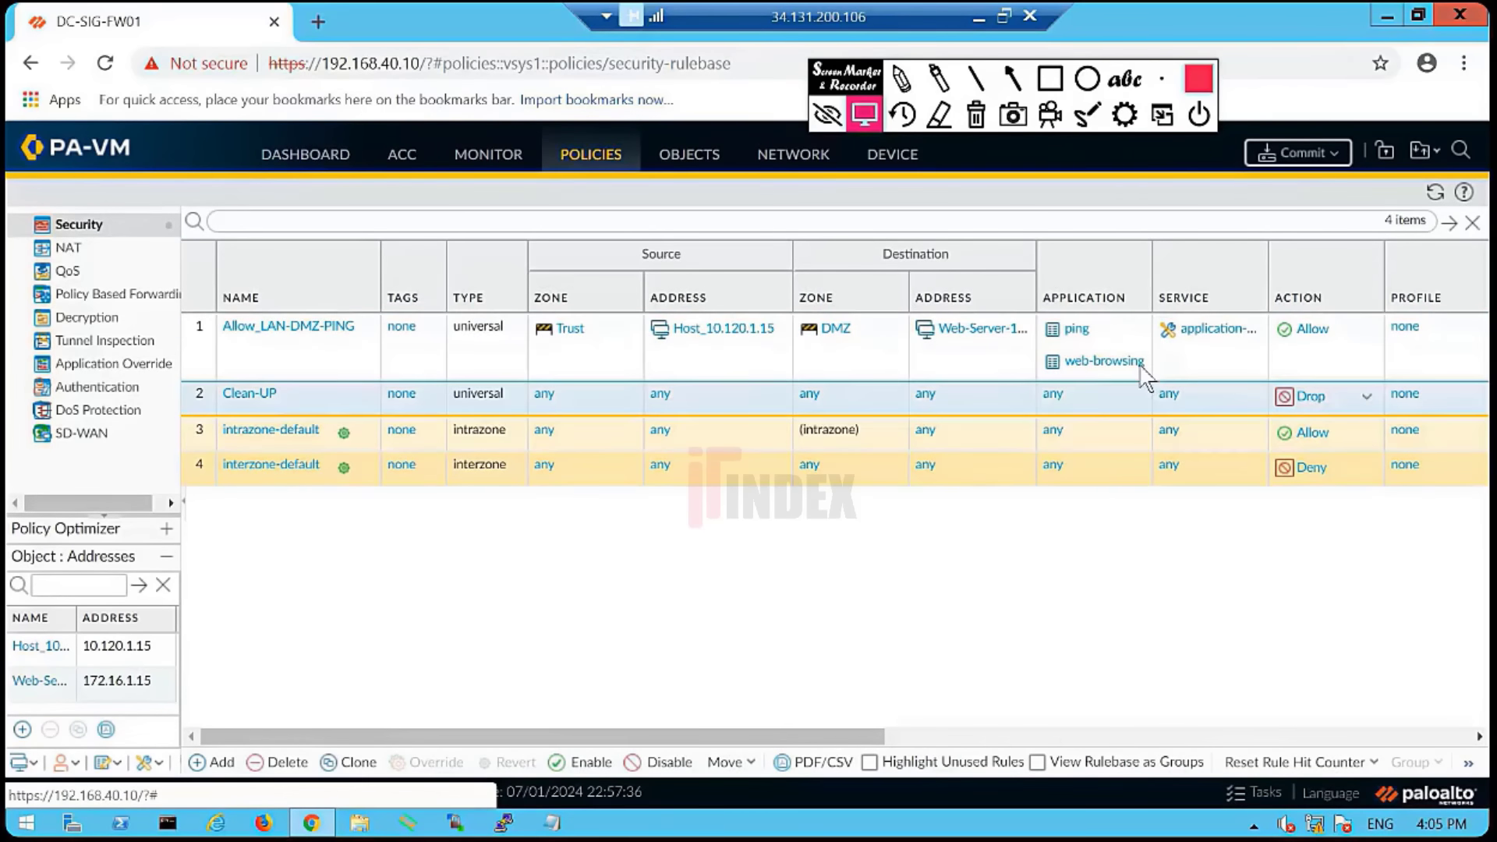
pyautogui.click(750, 522)
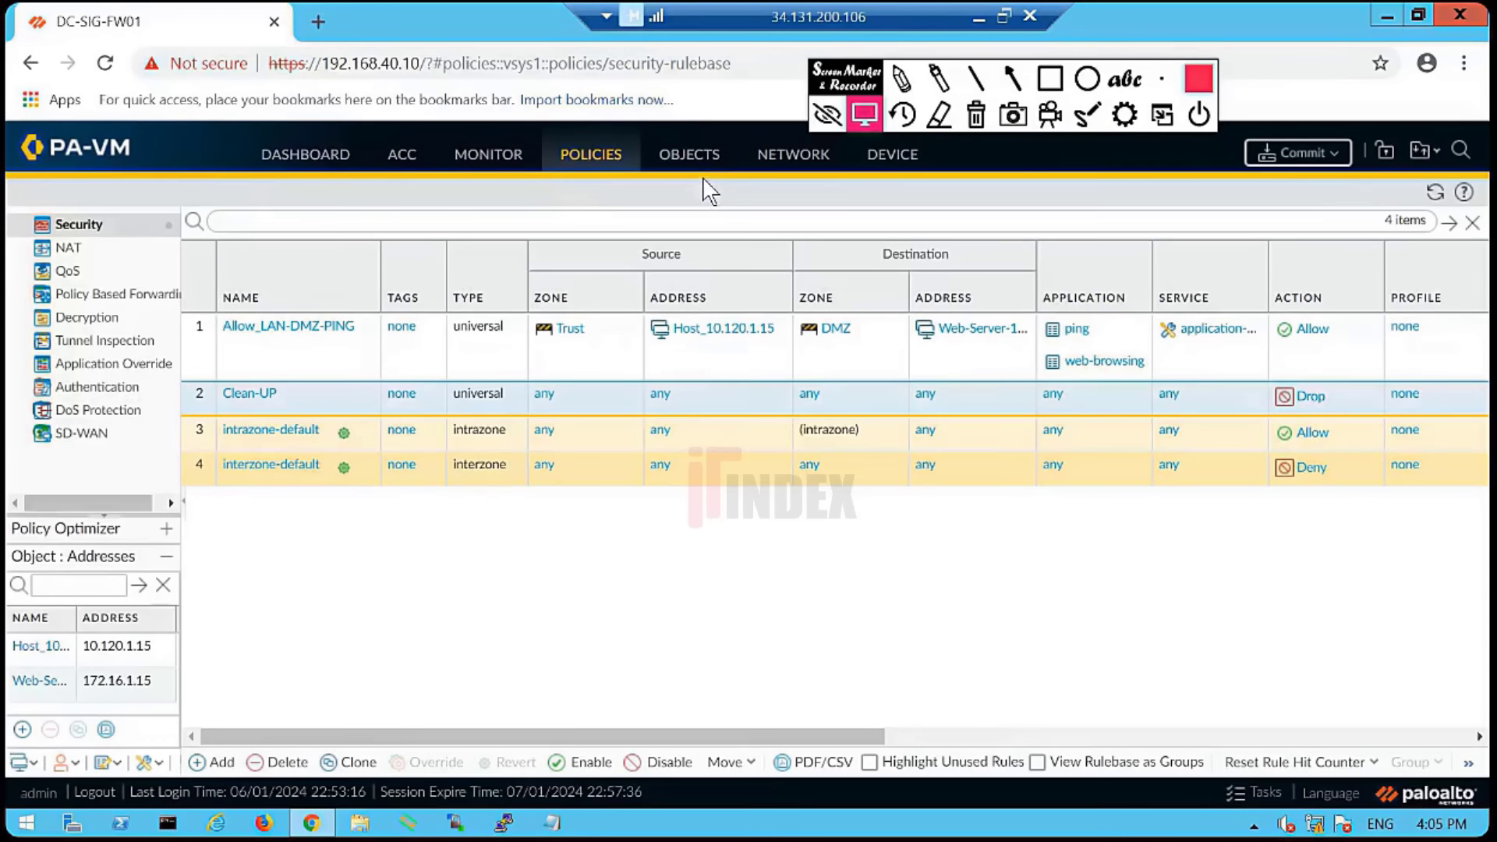
pyautogui.click(713, 159)
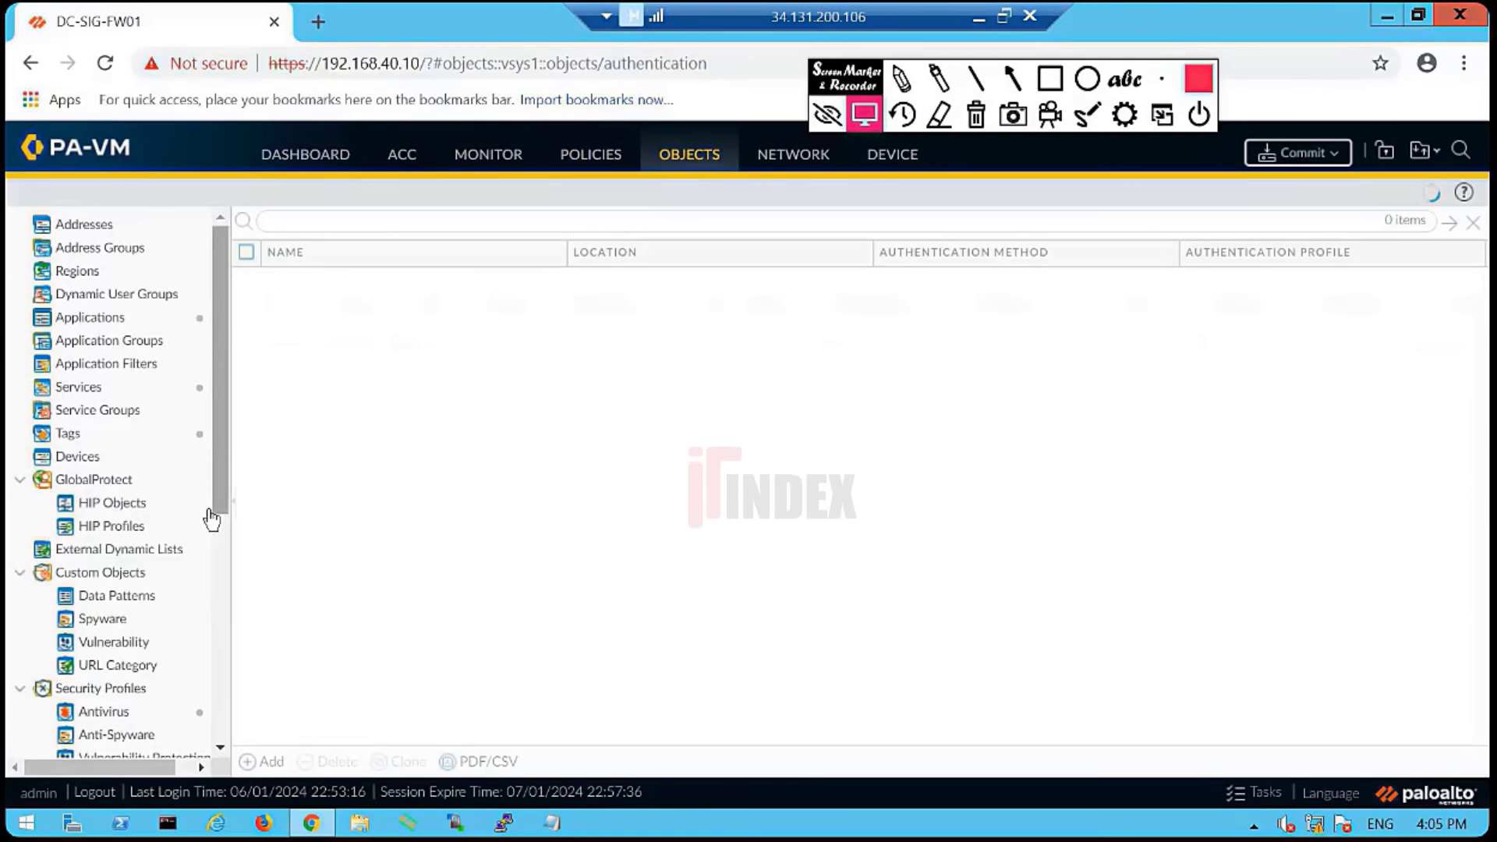
# - Create a new tag named Clean-UP with the colour Red
pyautogui.click(86, 434)
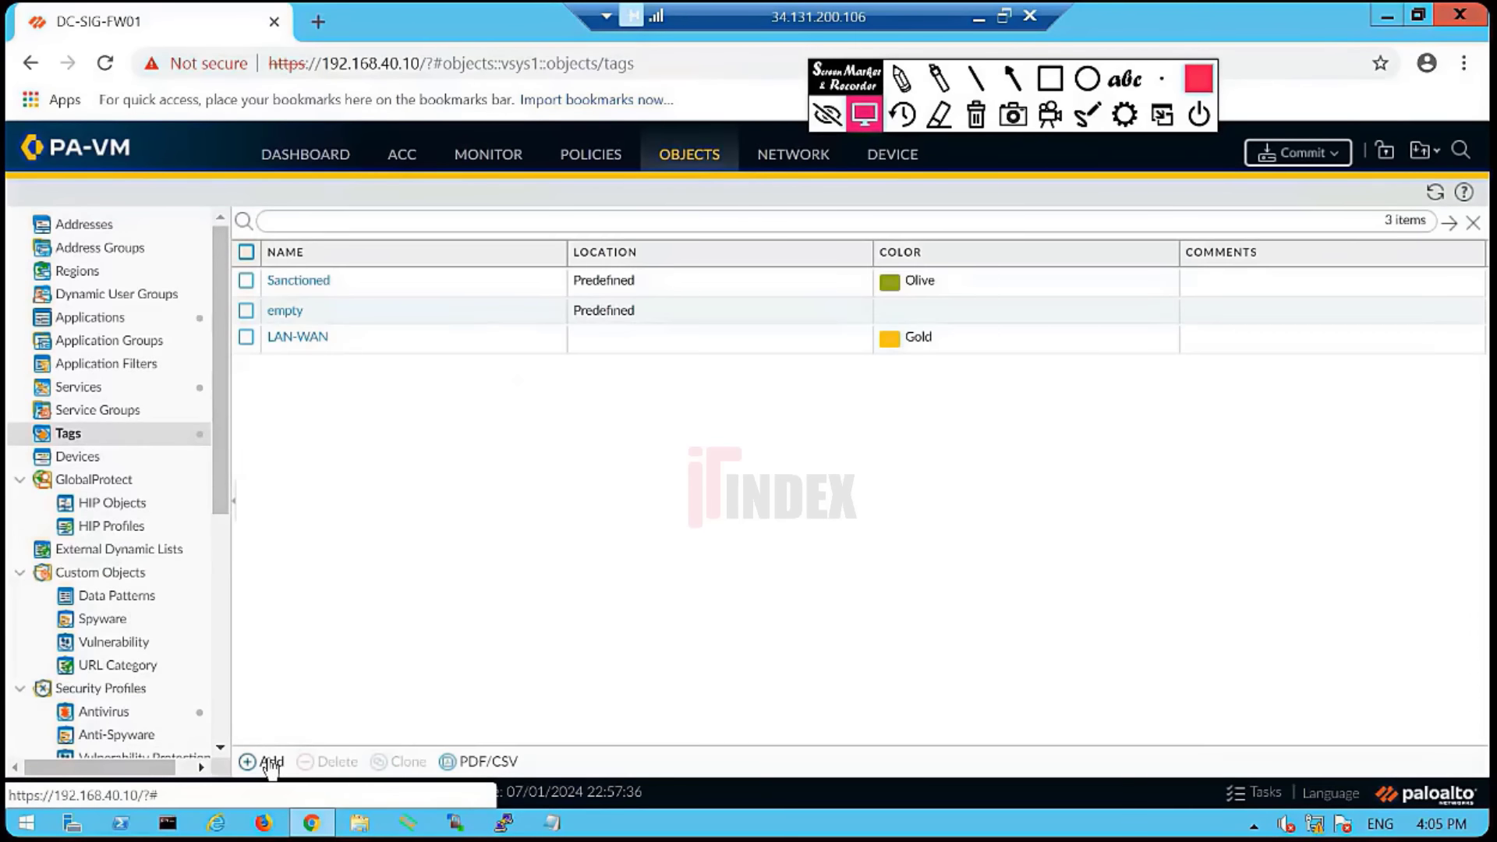
pyautogui.write('Clean-UP')
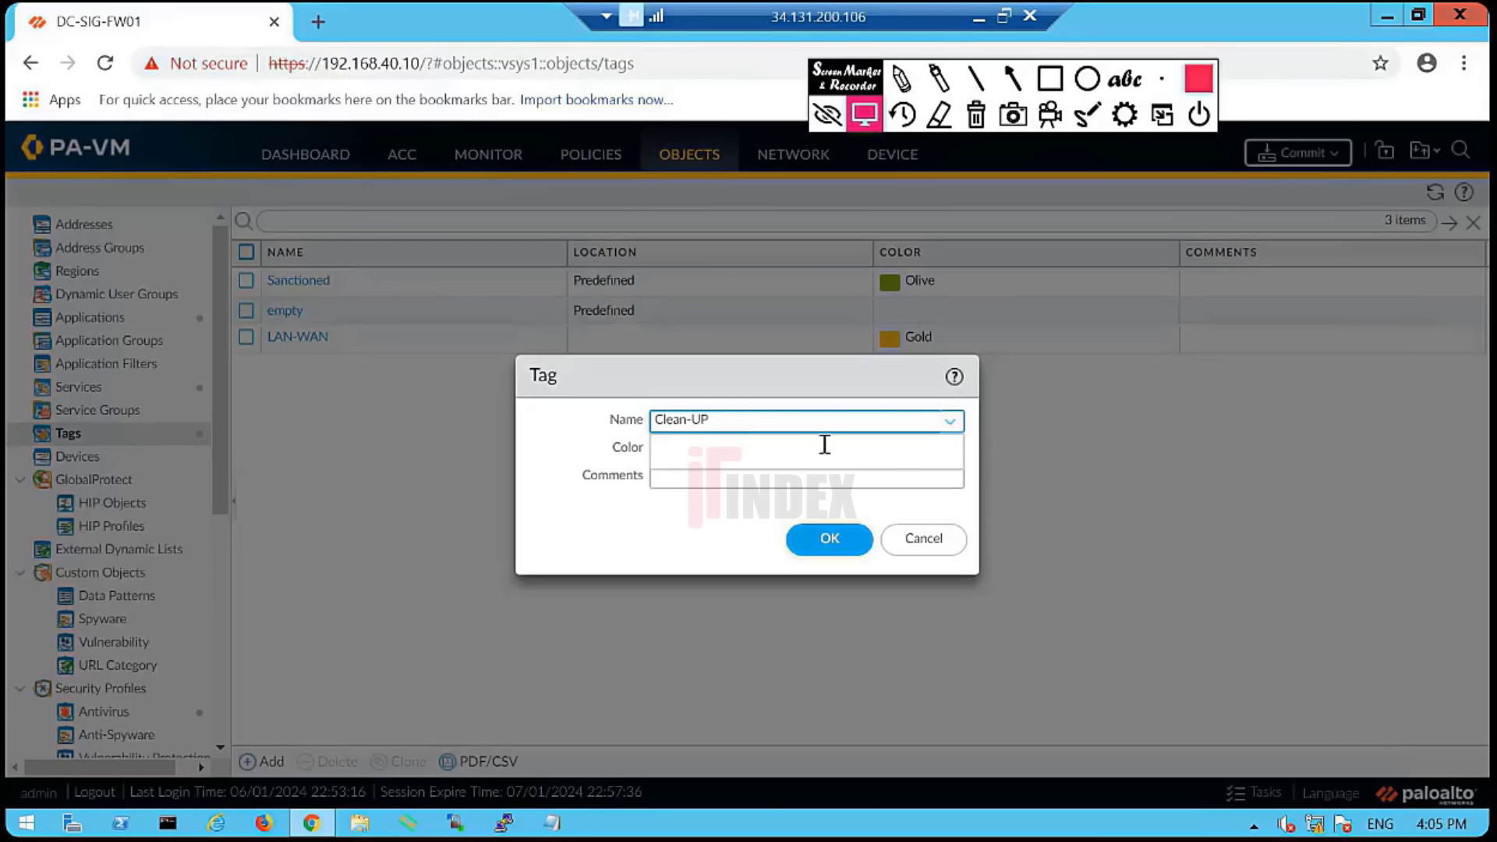
pyautogui.click(699, 509)
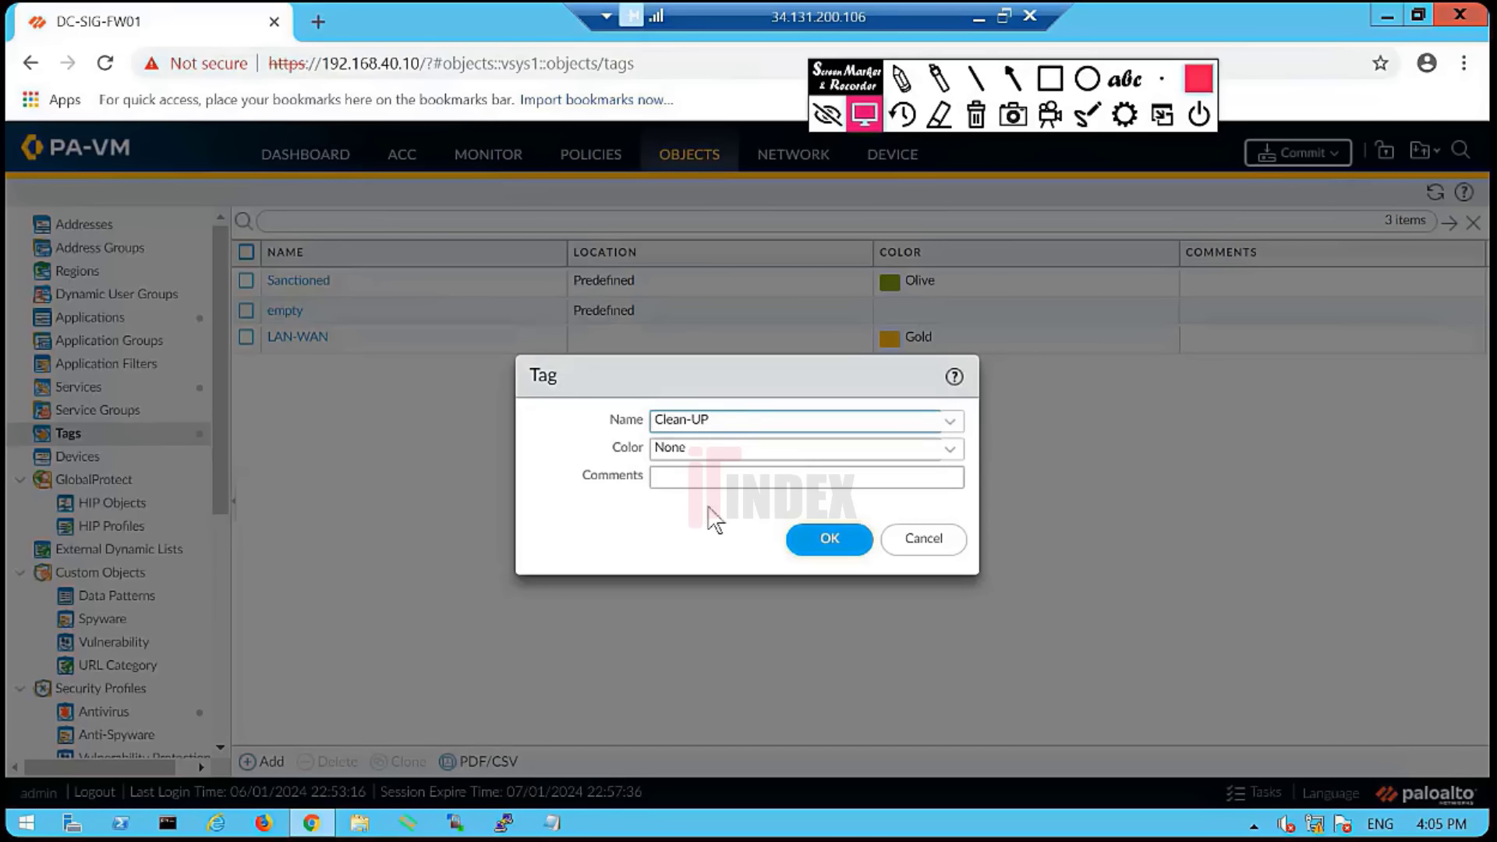
pyautogui.click(959, 450)
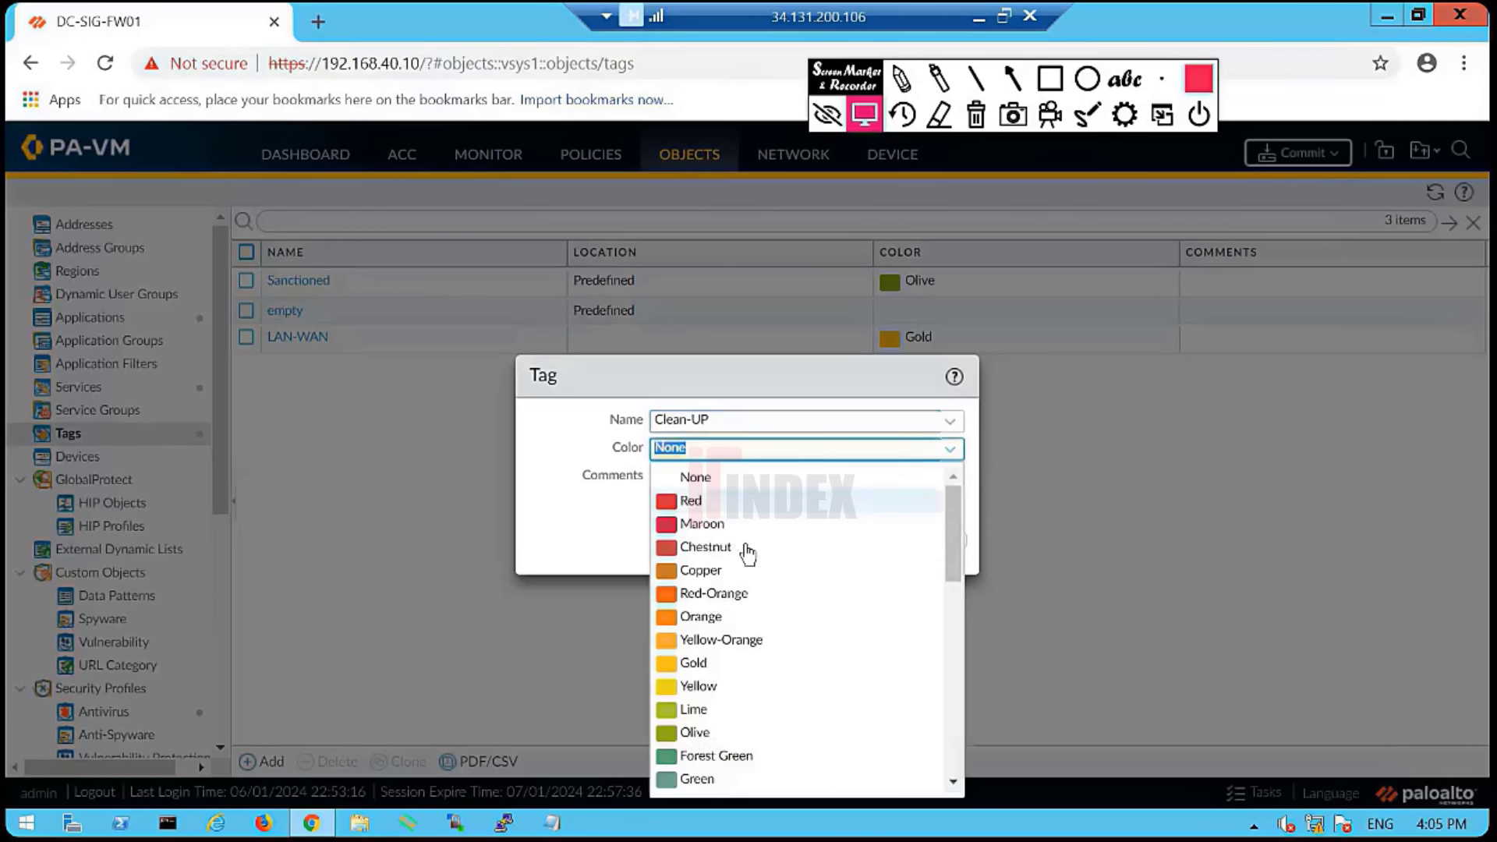
pyautogui.click(714, 503)
pyautogui.click(829, 542)
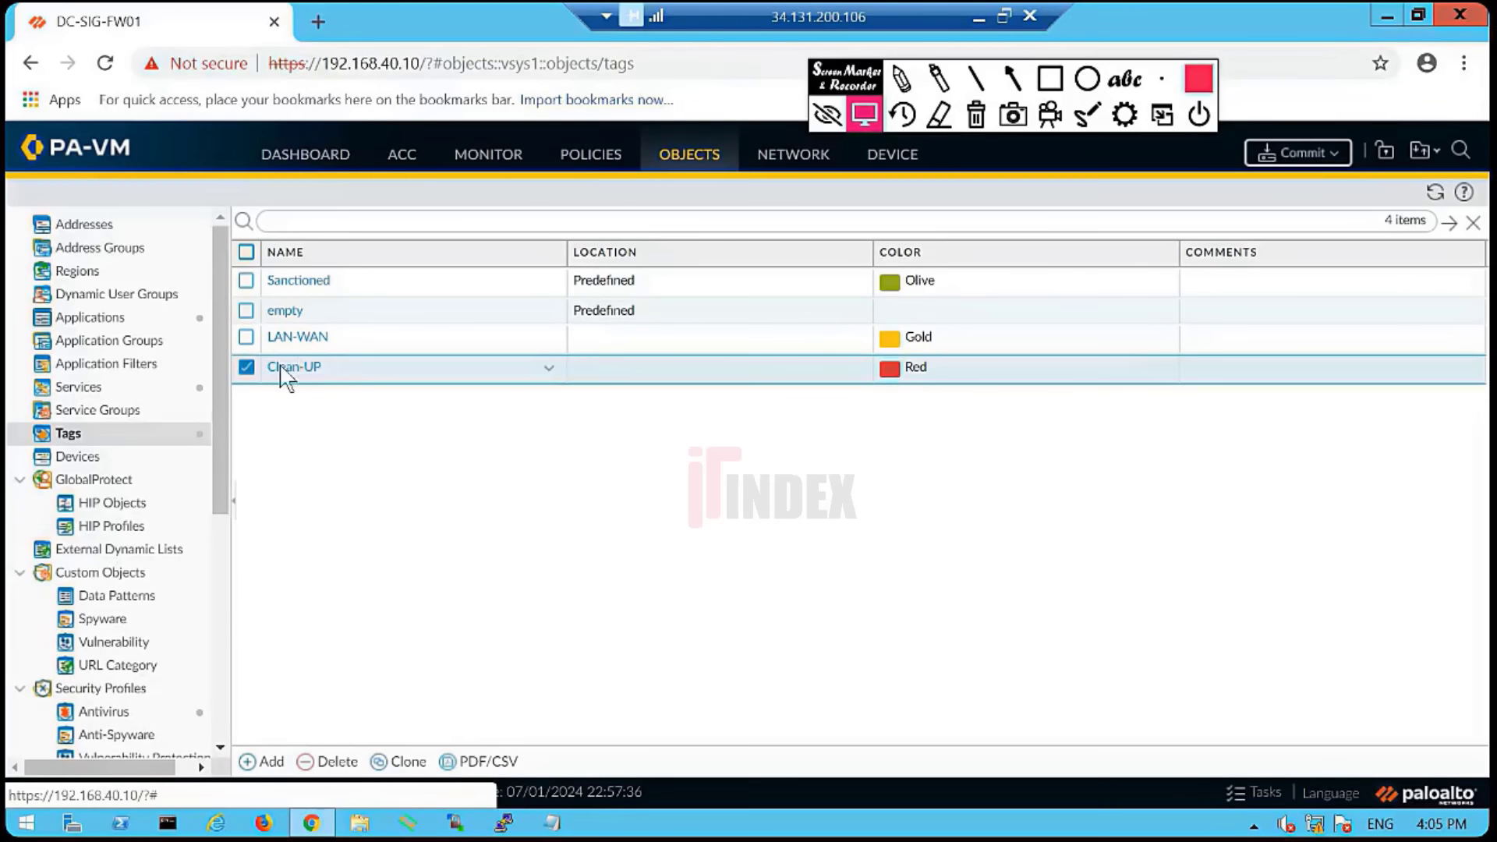
pyautogui.click(271, 763)
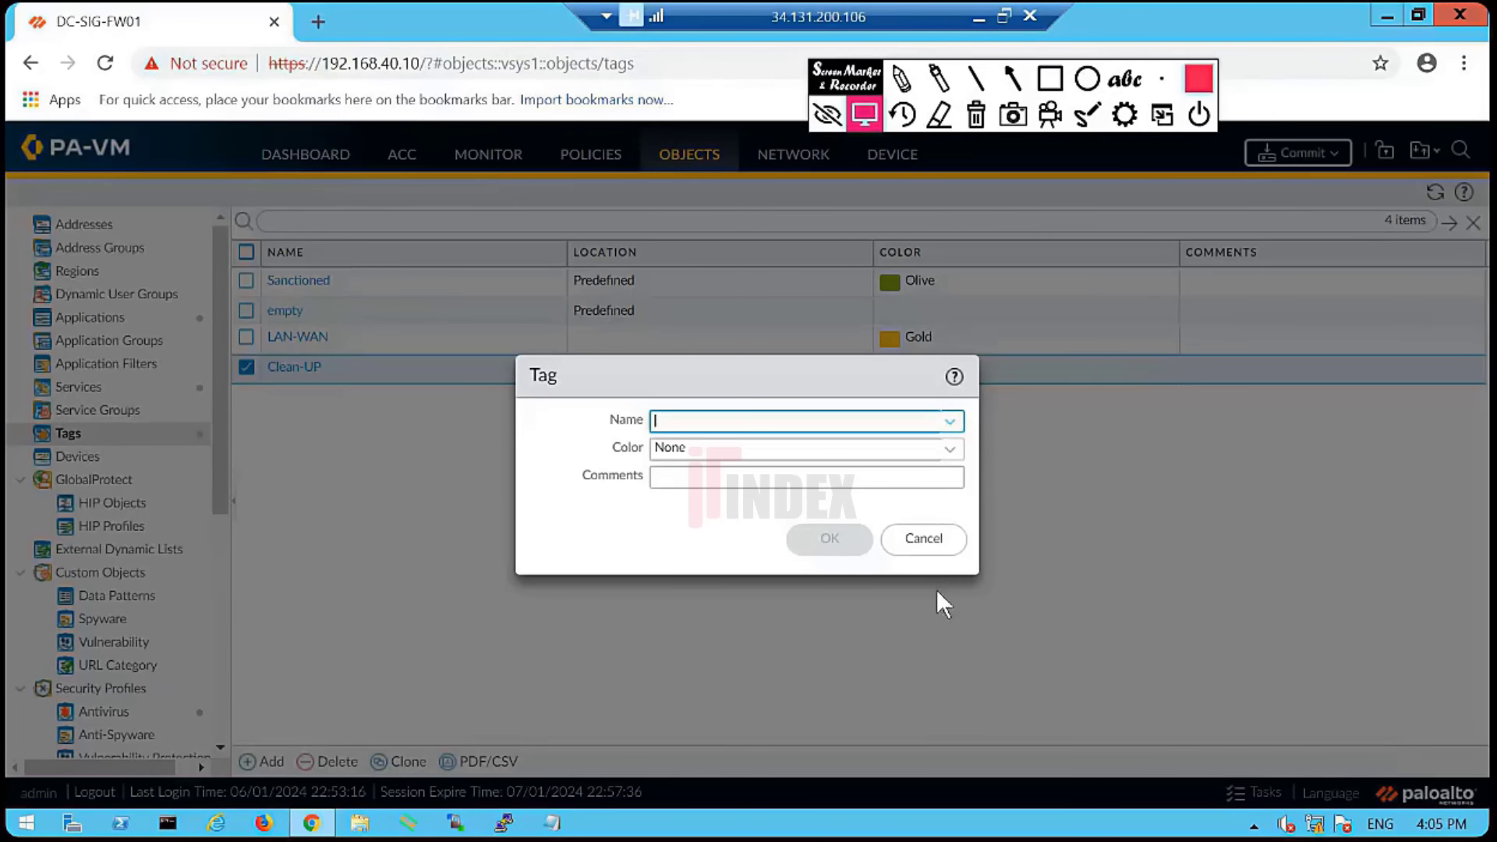
pyautogui.click(946, 546)
# - Rename the LAN-WAN tag to LAN-DMZ
pyautogui.click(300, 337)
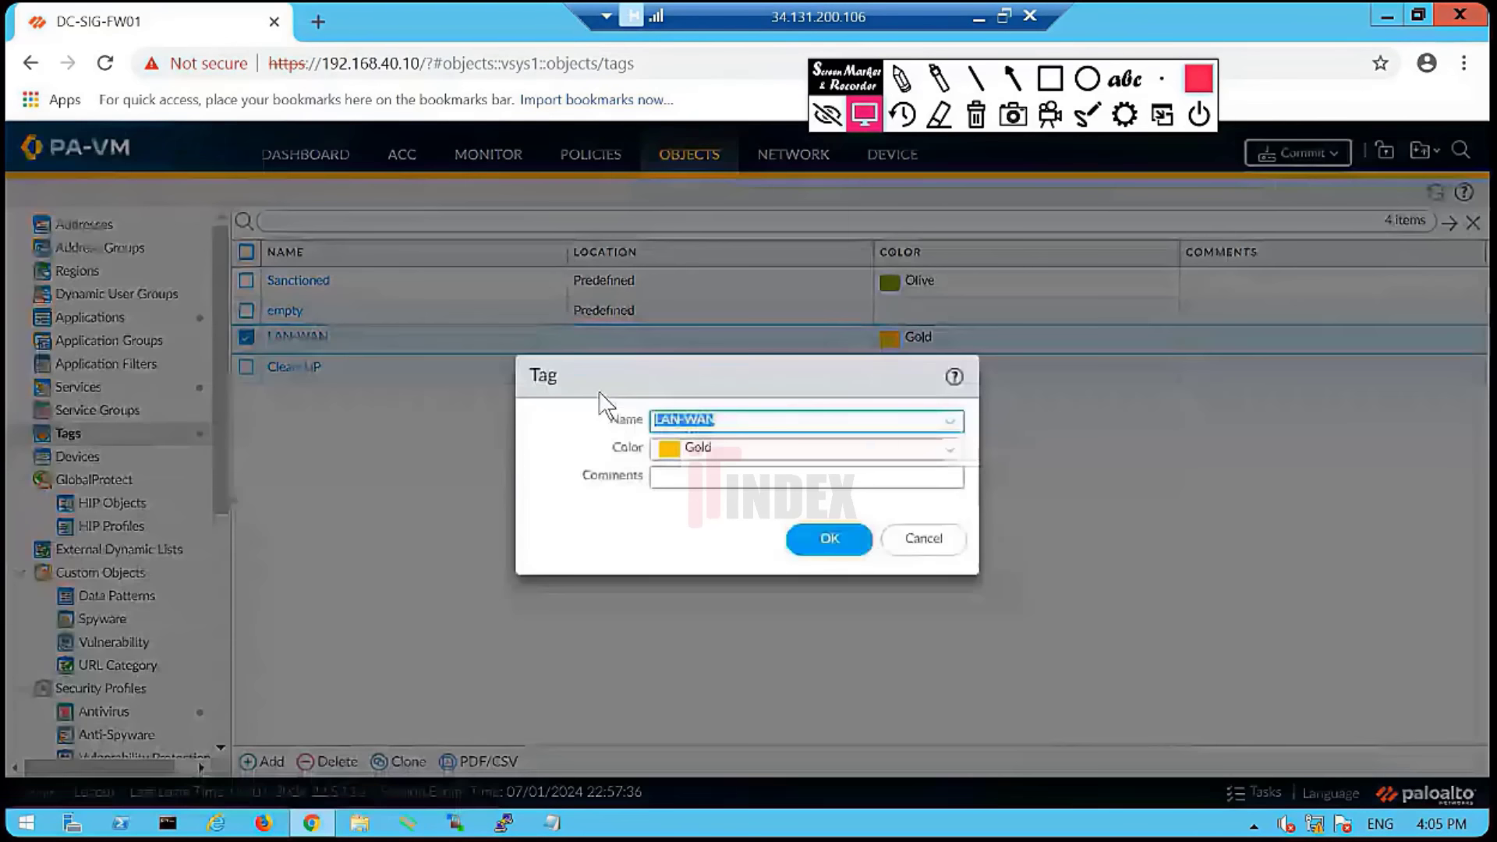
pyautogui.click(762, 428)
pyautogui.press('BackSpace')
pyautogui.press('BackSpace')
pyautogui.press('BackSpace')
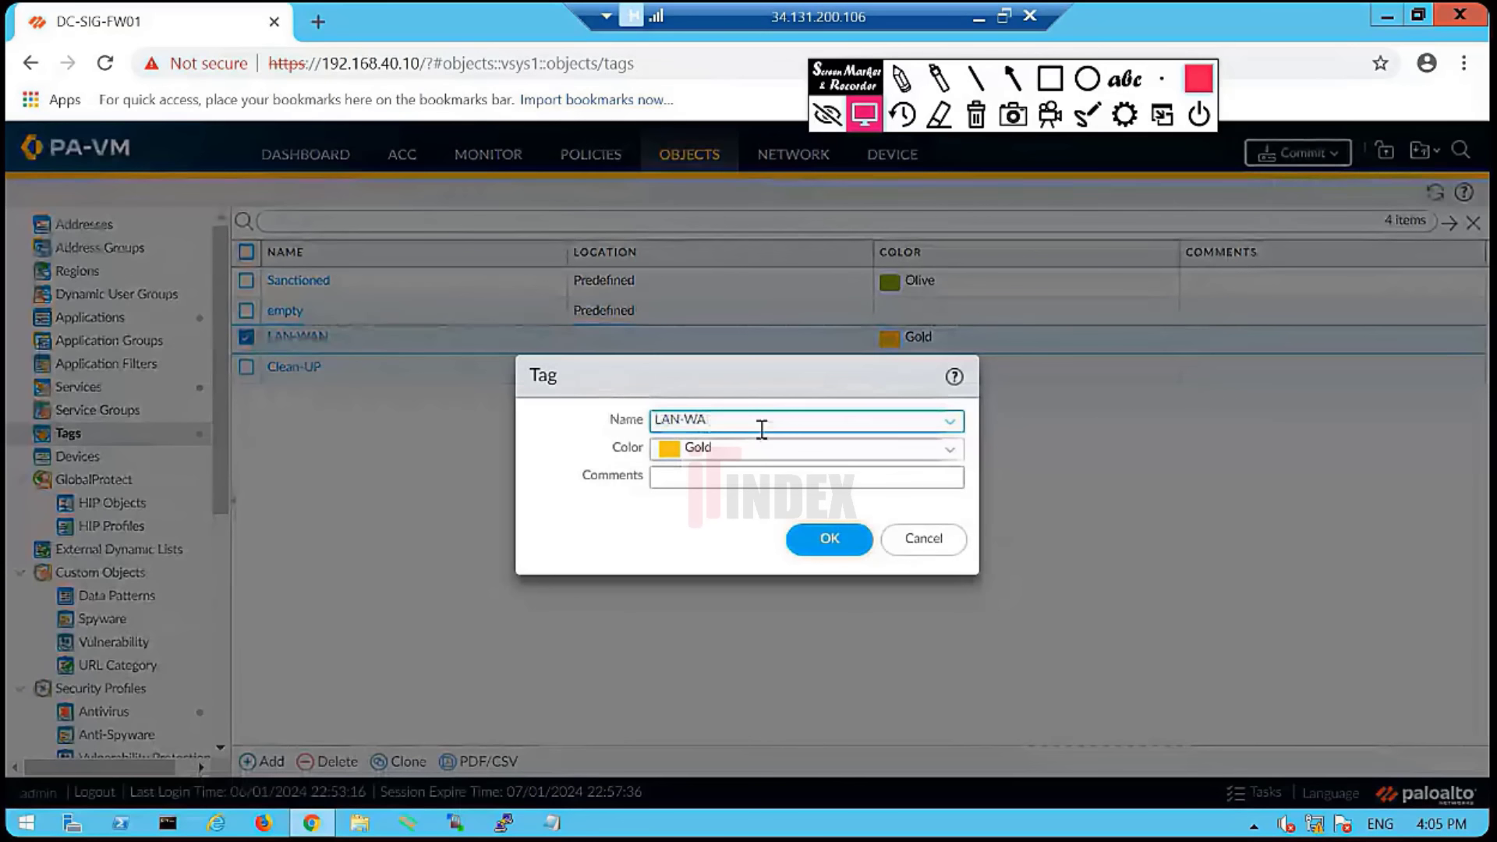
pyautogui.write('DMZ')
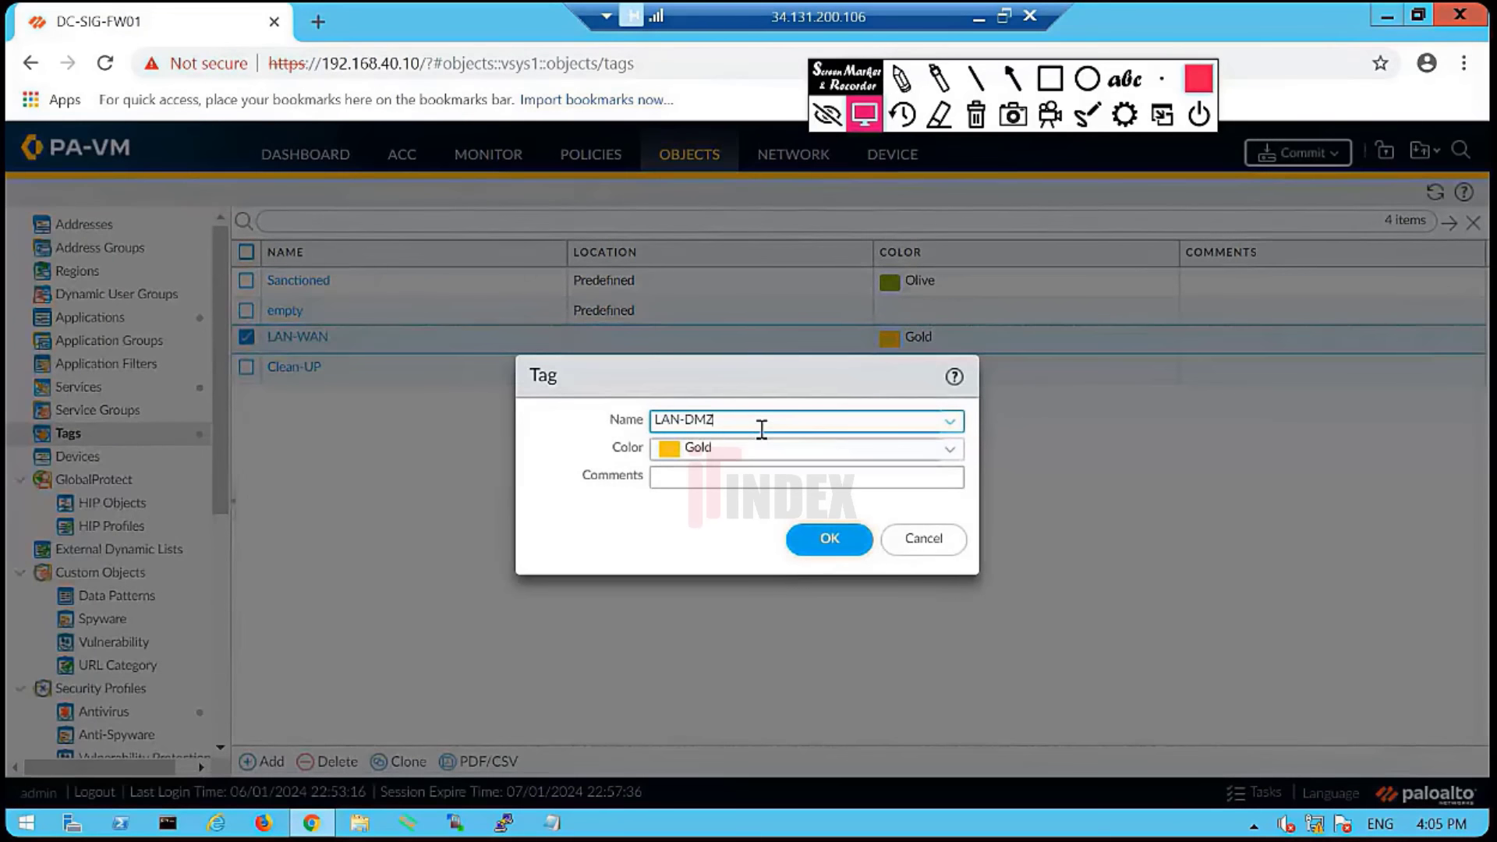
pyautogui.click(799, 550)
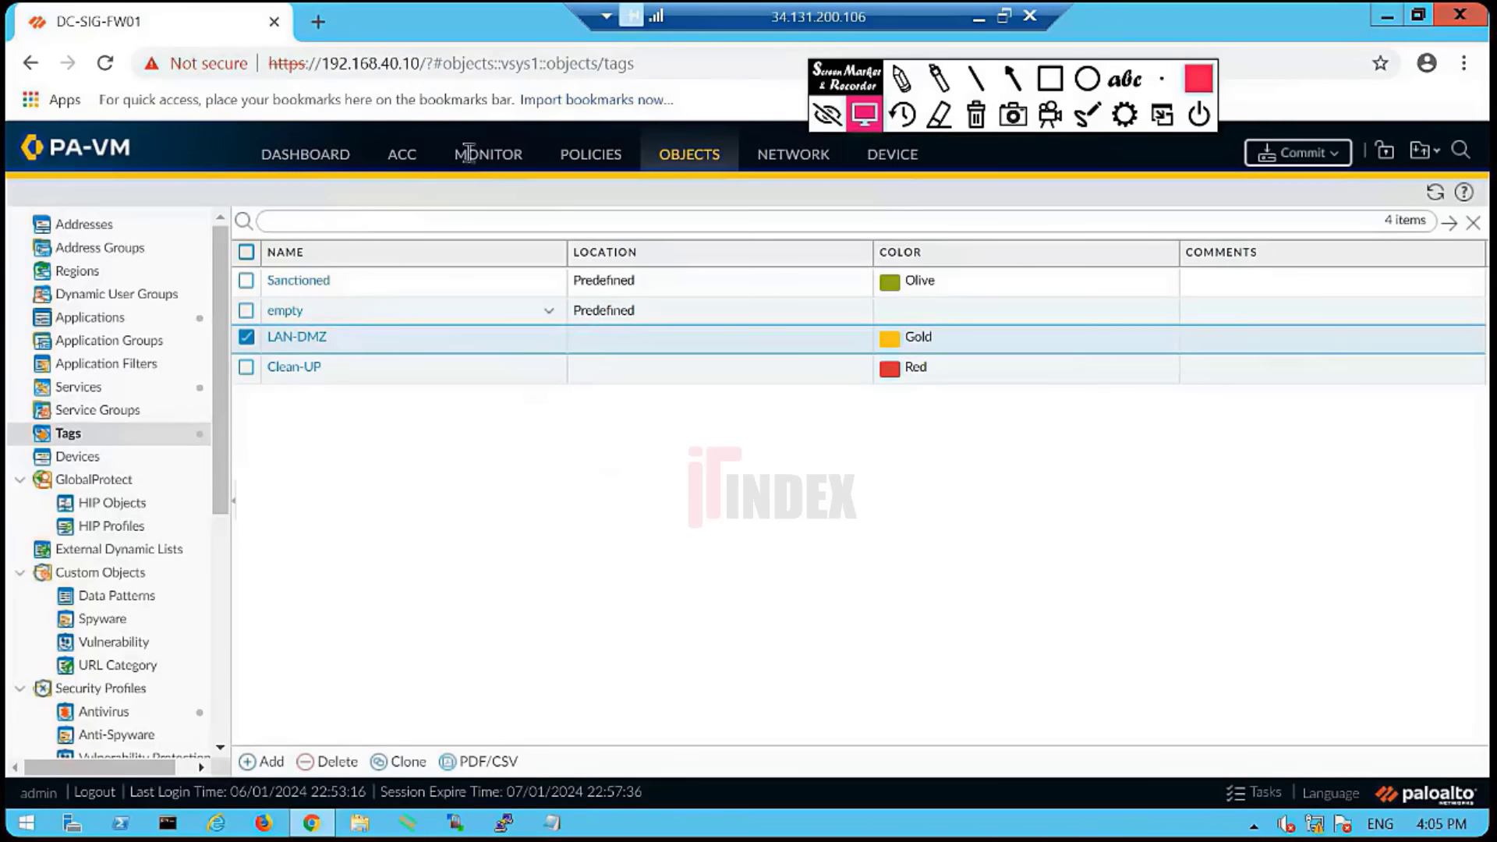
pyautogui.click(597, 165)
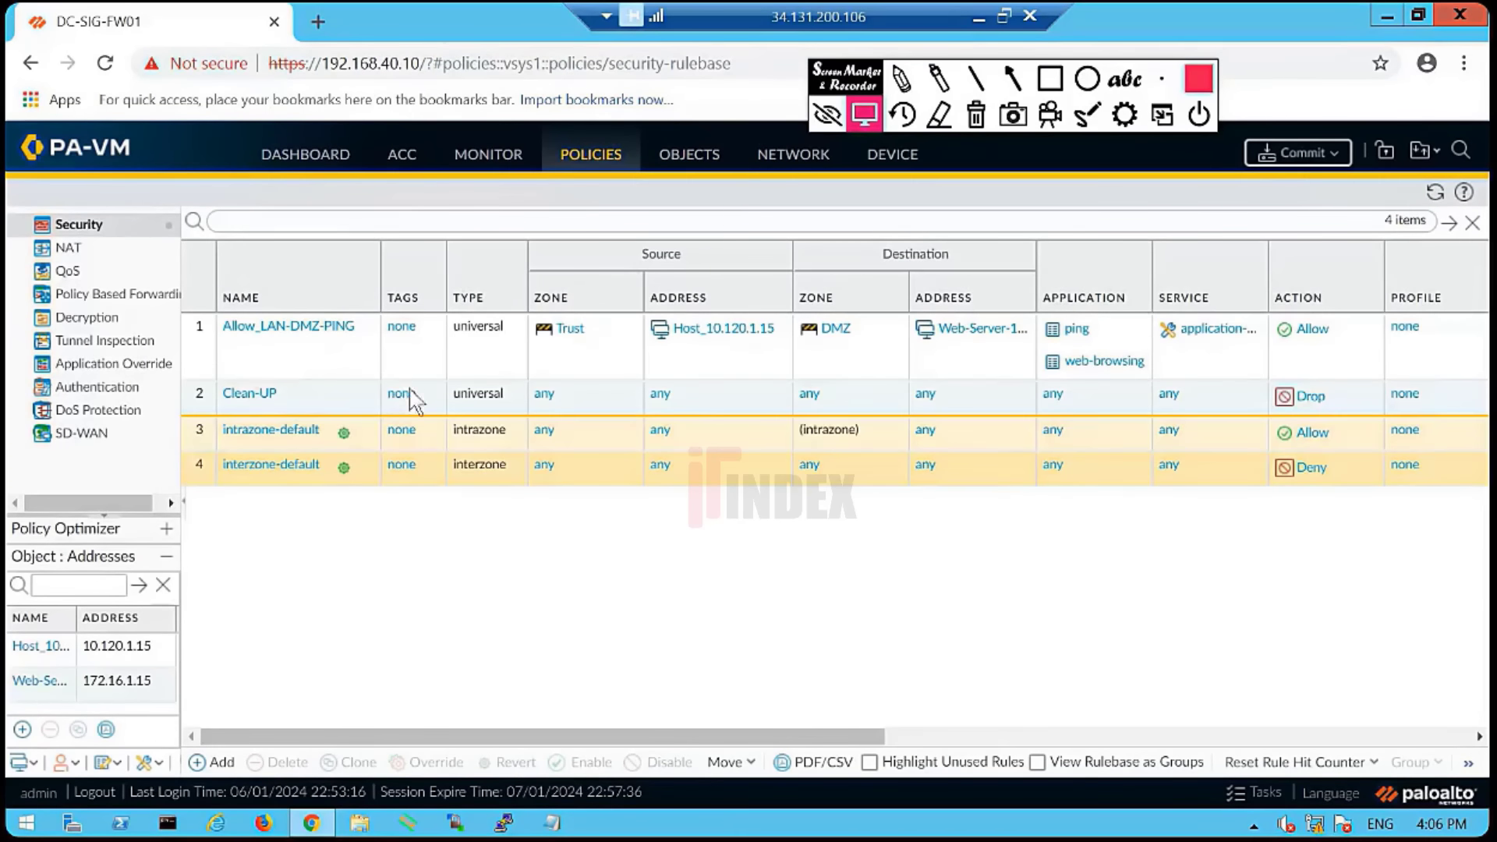
# - Assign the Clean-UP tag to the Clean-UP rule
pyautogui.click(405, 402)
pyautogui.click(730, 523)
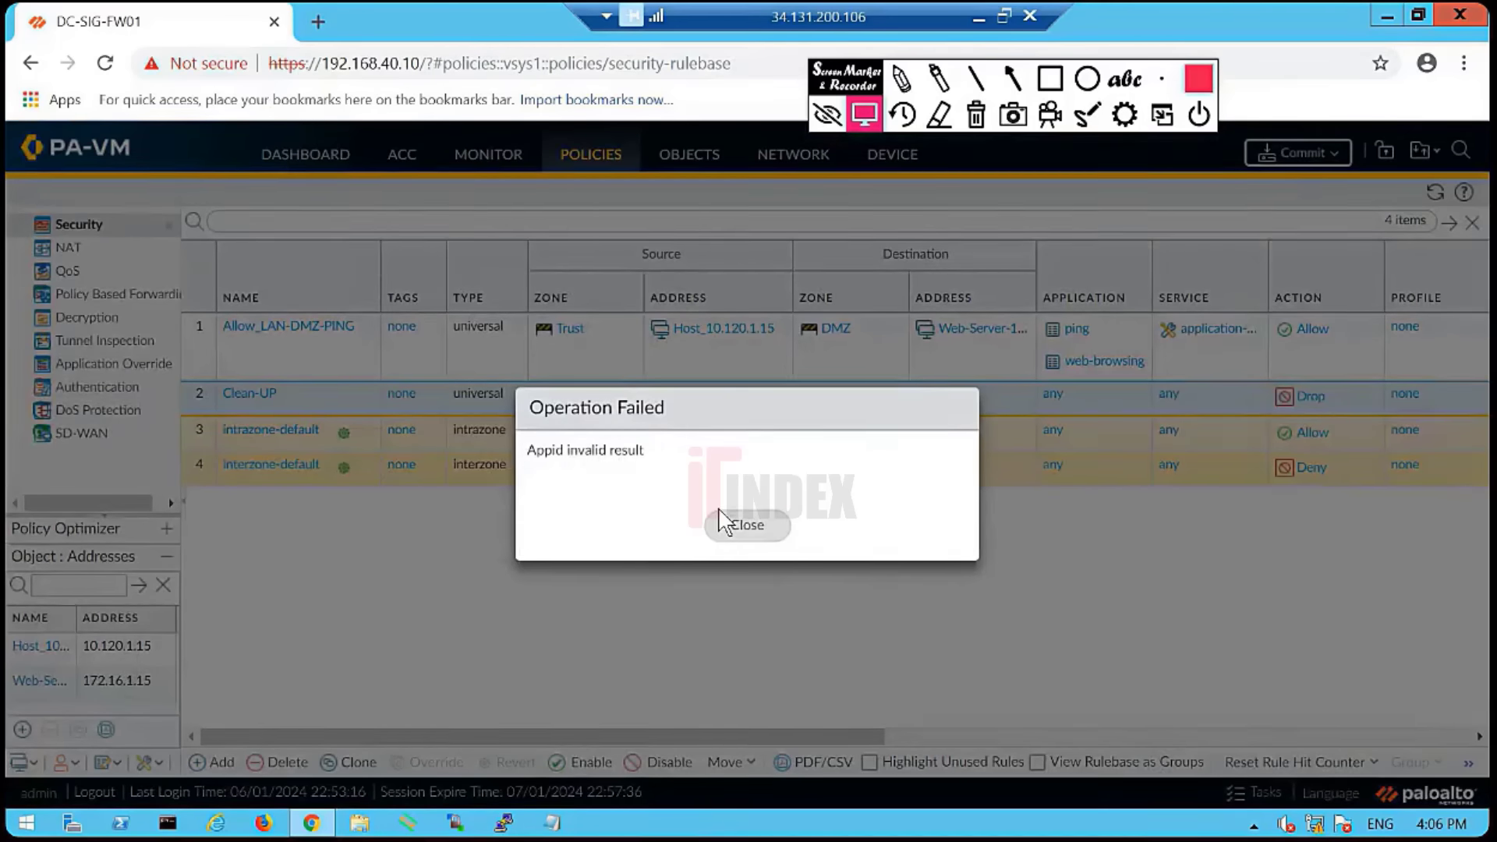
pyautogui.click(405, 397)
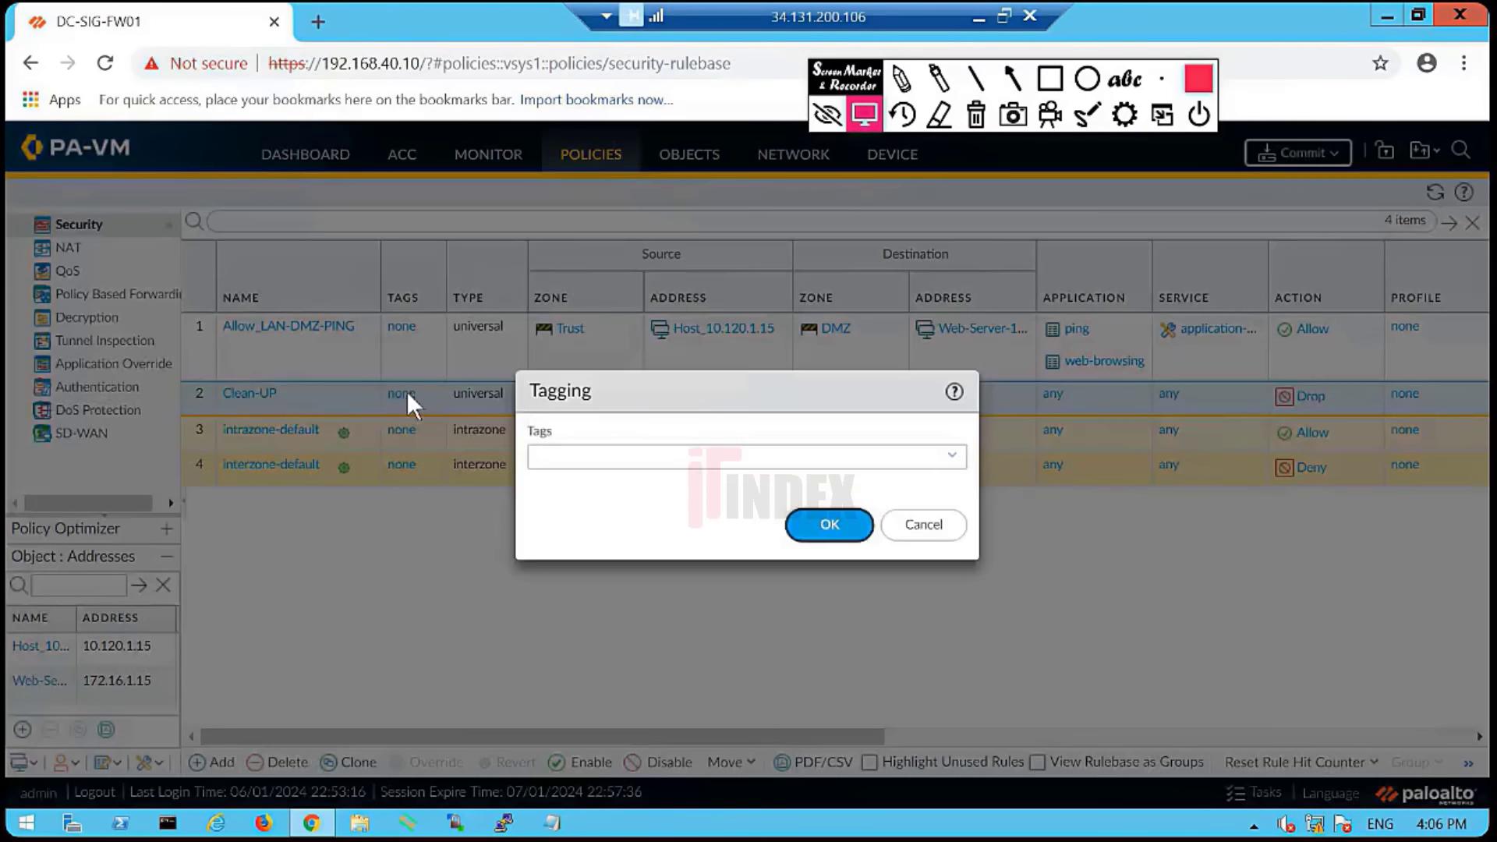
pyautogui.click(955, 457)
pyautogui.click(574, 487)
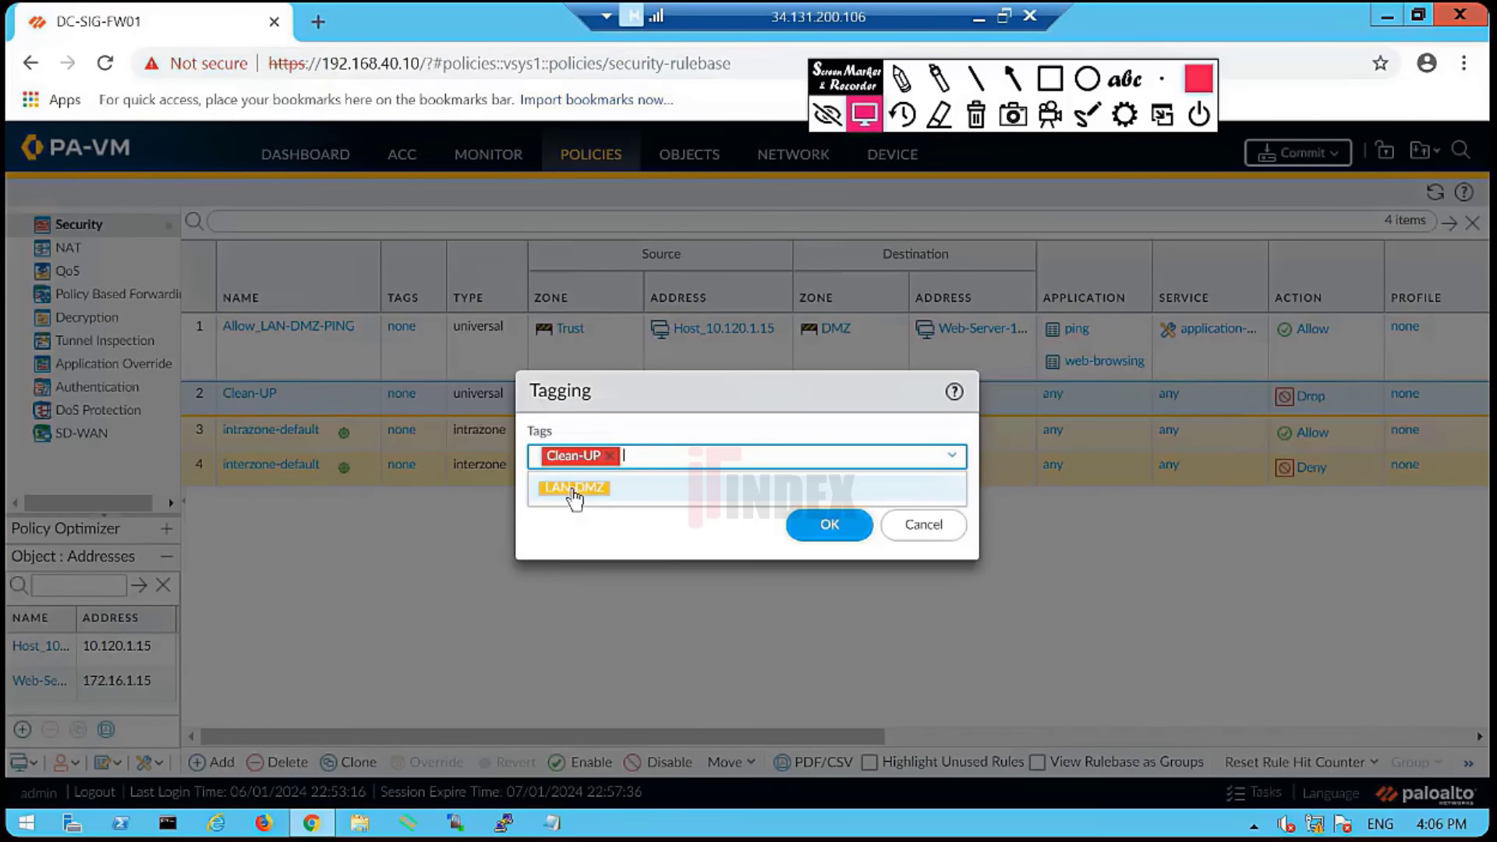
pyautogui.click(832, 524)
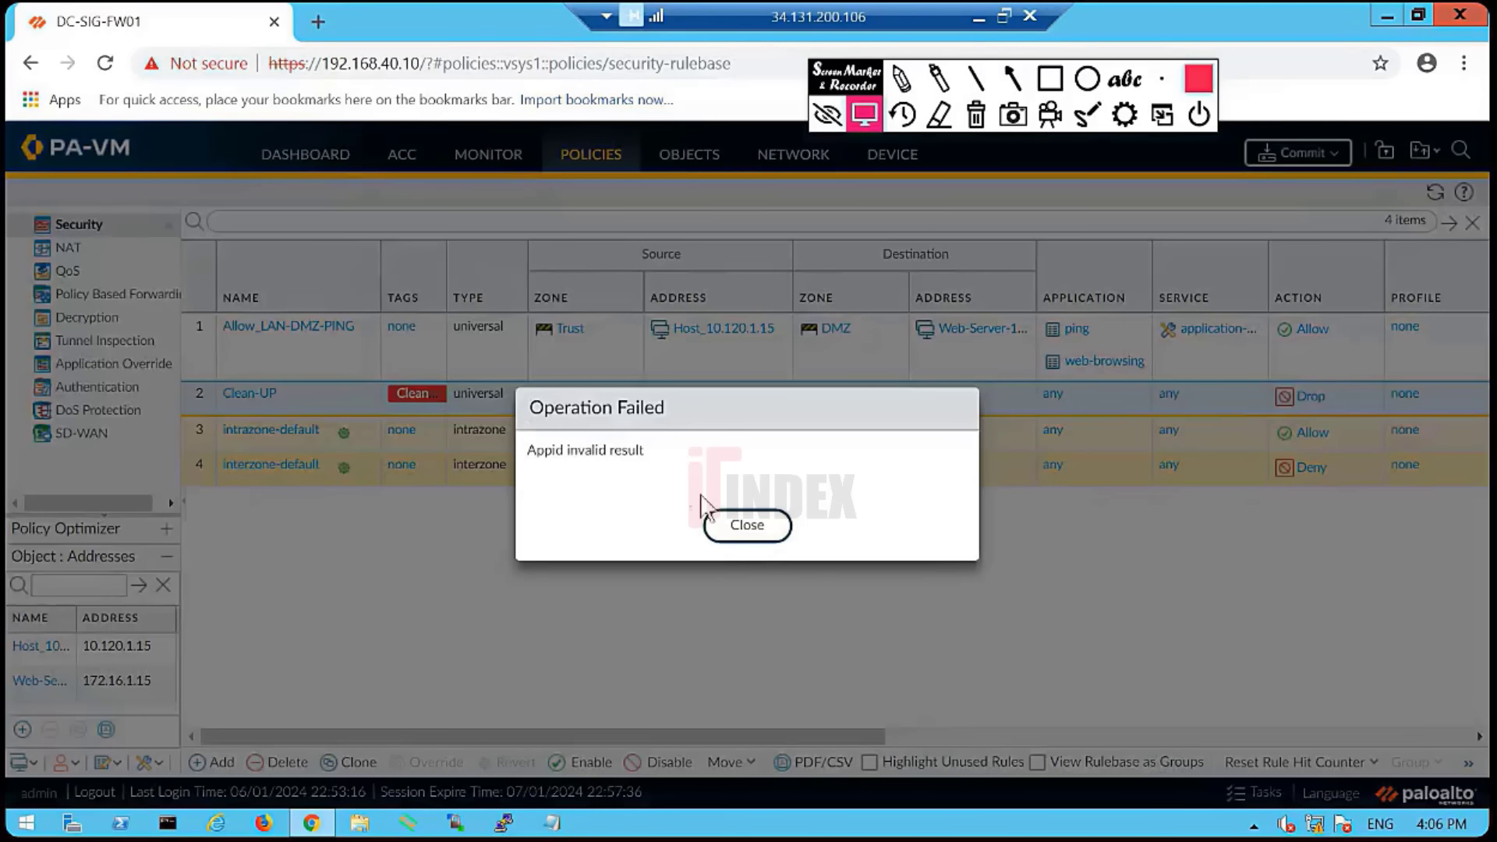
pyautogui.click(711, 521)
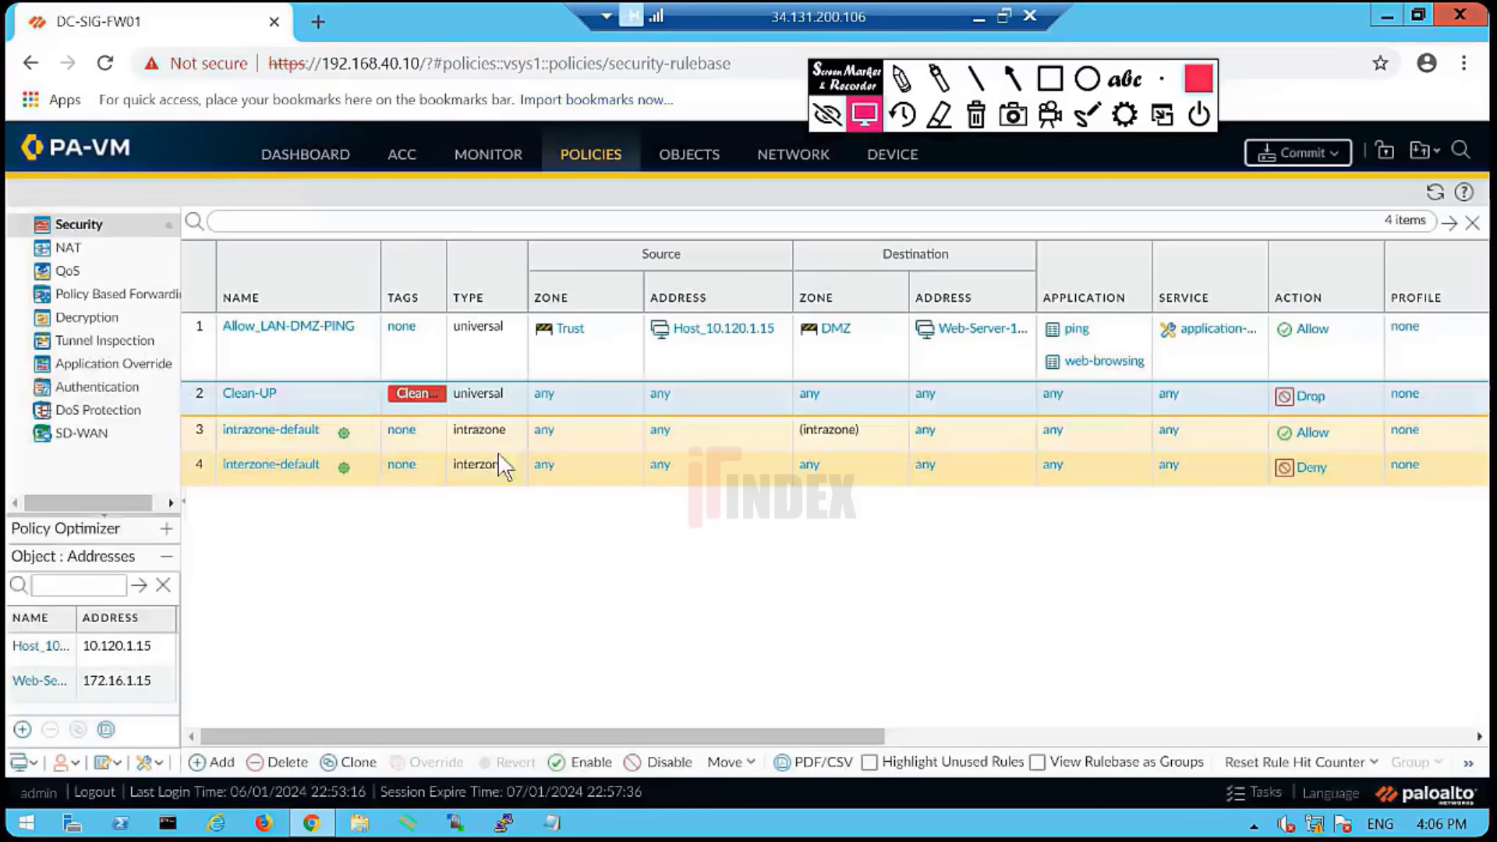
# - Assign the LAN-DMZ tag to Allow_LAN-DMZ-PING and widen the Tags column
pyautogui.click(402, 327)
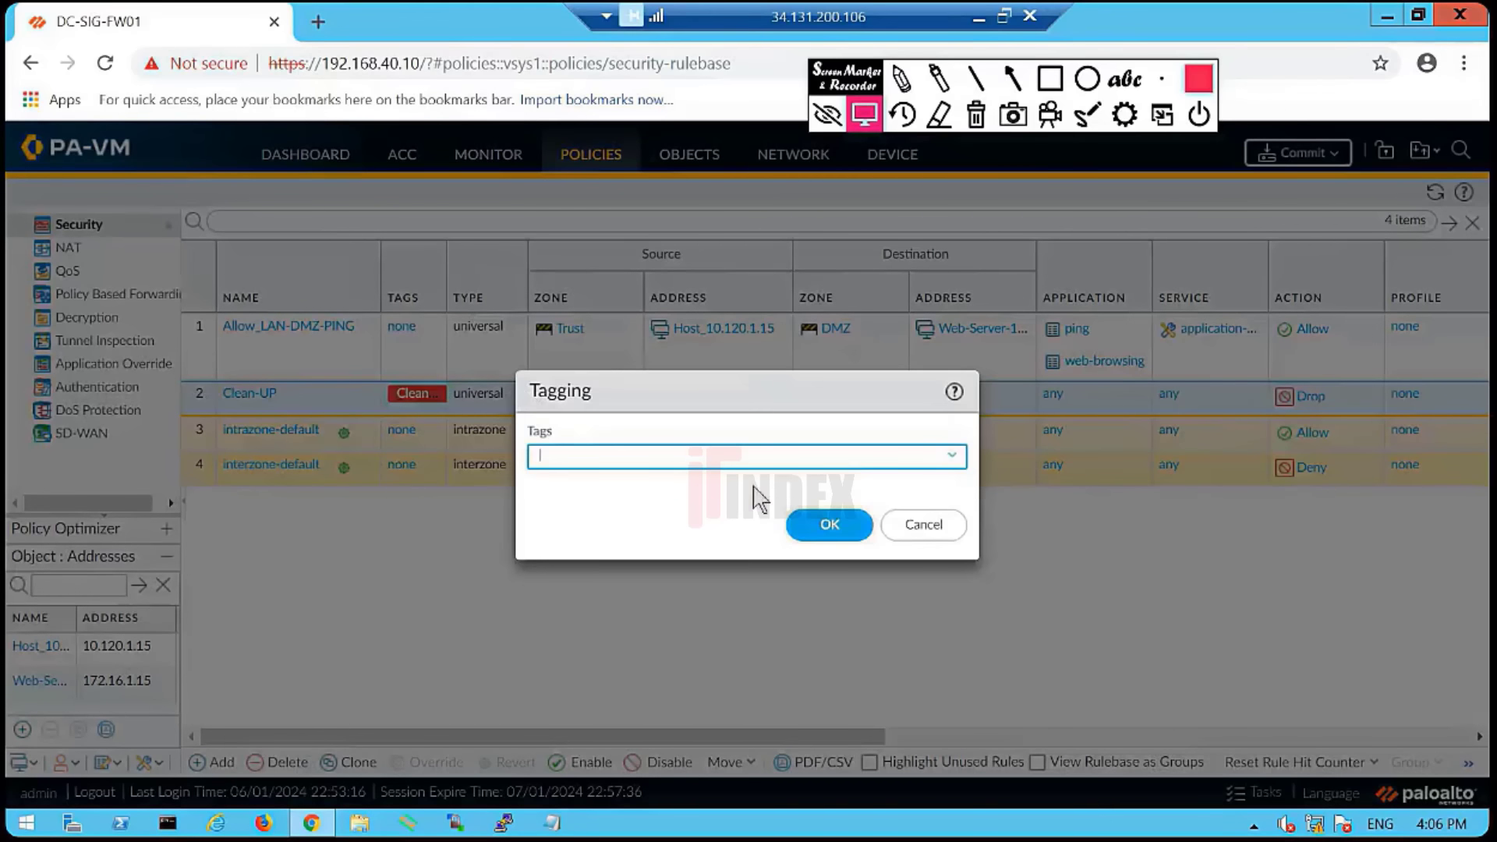
pyautogui.click(953, 457)
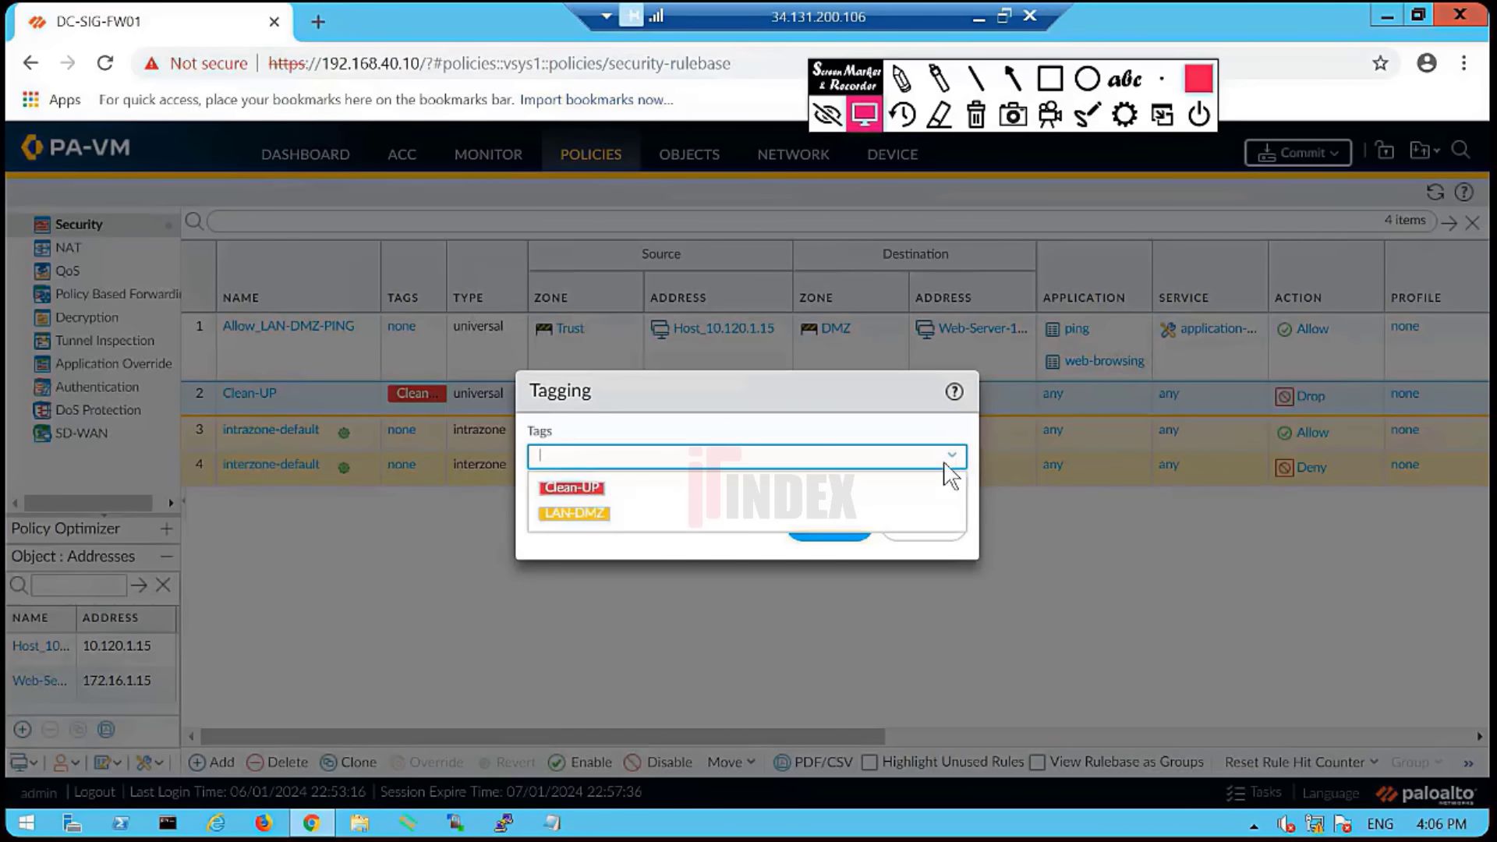
pyautogui.click(575, 513)
pyautogui.click(832, 538)
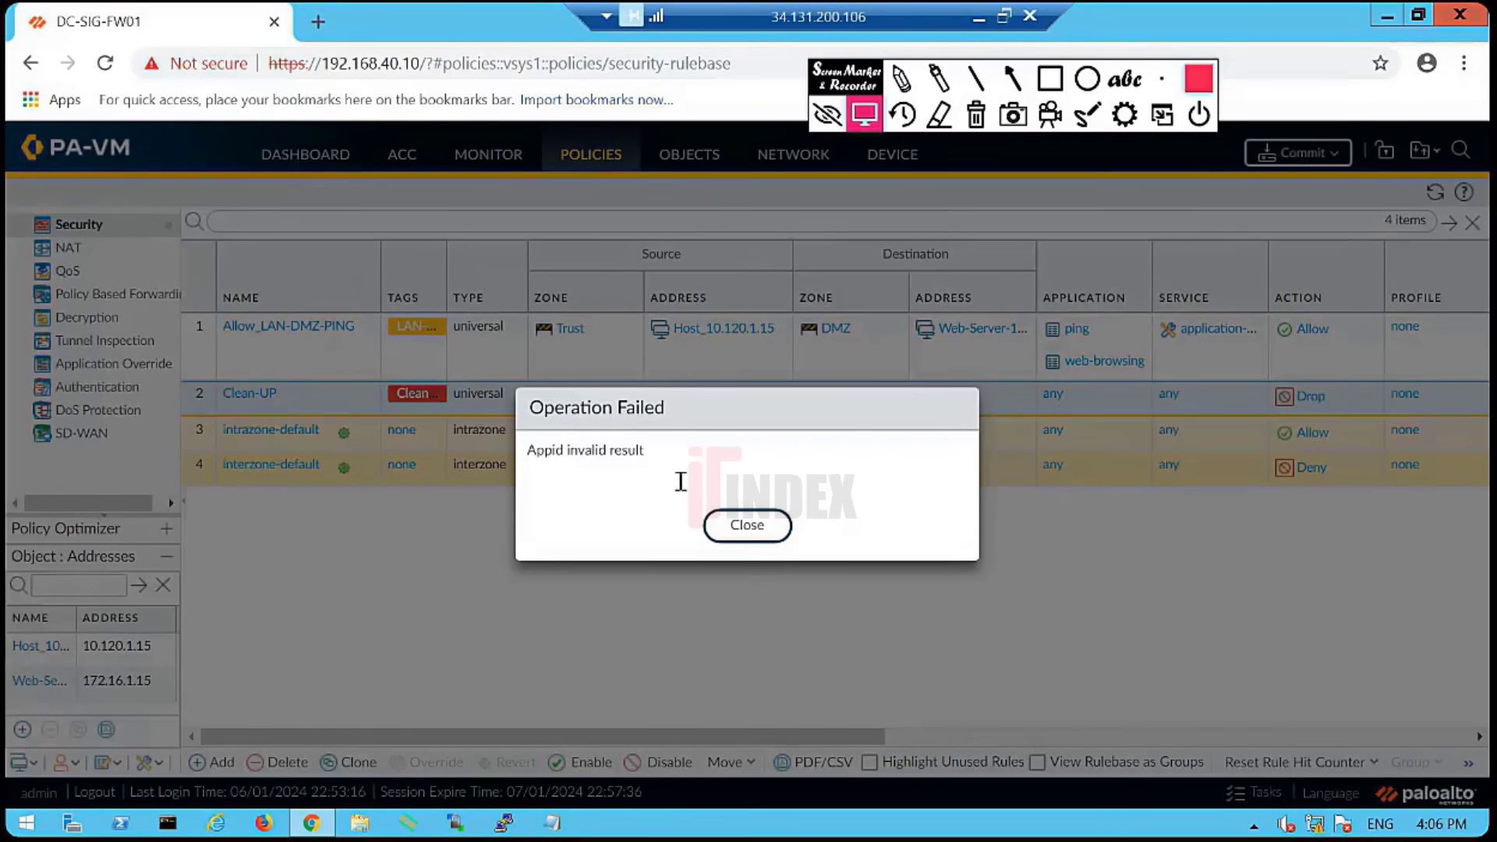
pyautogui.click(744, 527)
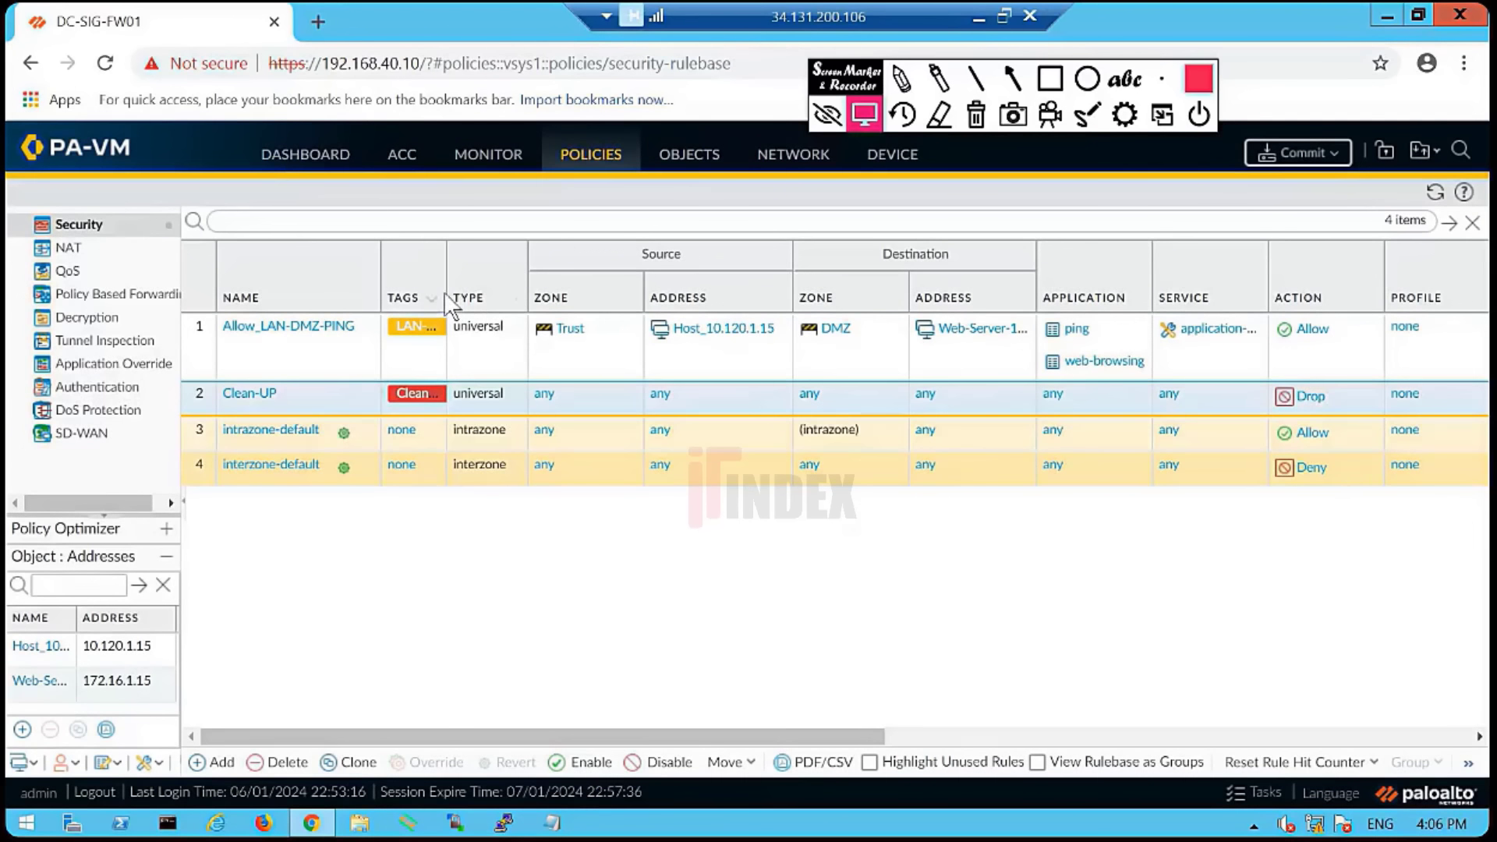
pyautogui.moveTo(448, 294); pyautogui.dragTo(479, 301)
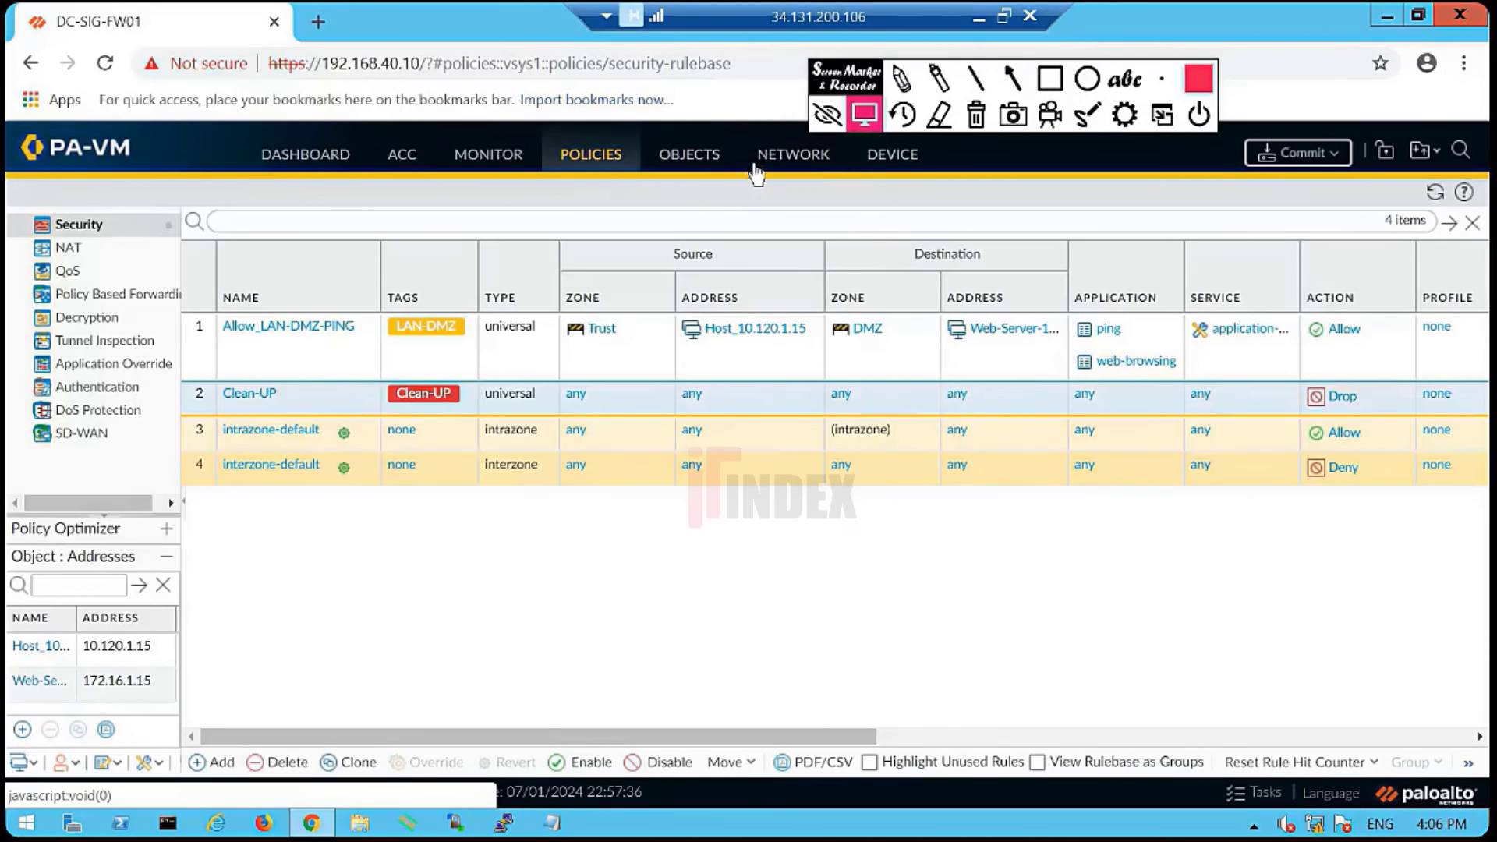
# - Open the Applications catalogue under Objects and search for 'web-bro'
pyautogui.click(705, 172)
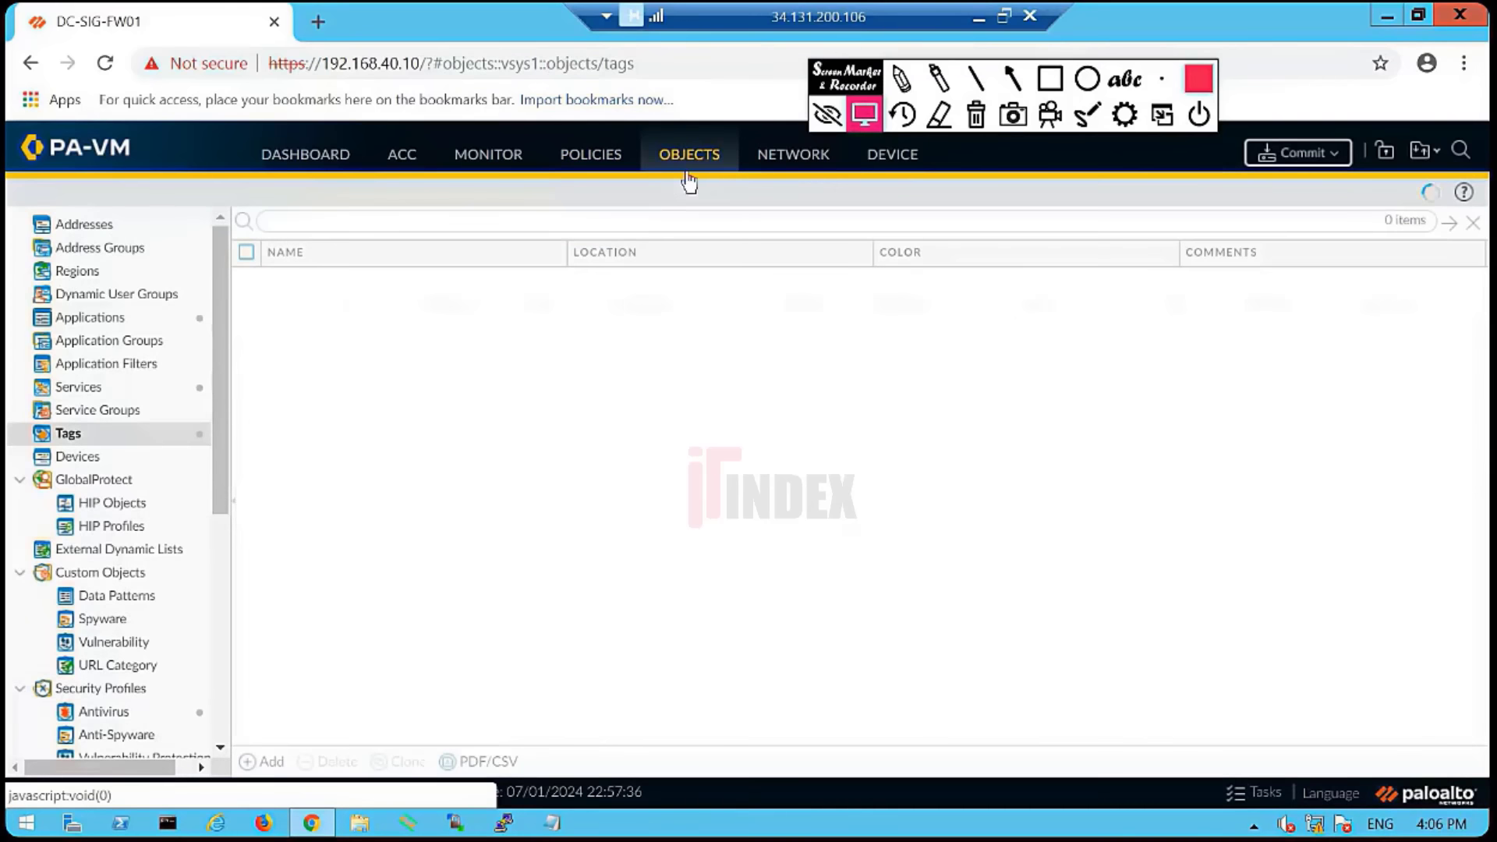
pyautogui.click(129, 317)
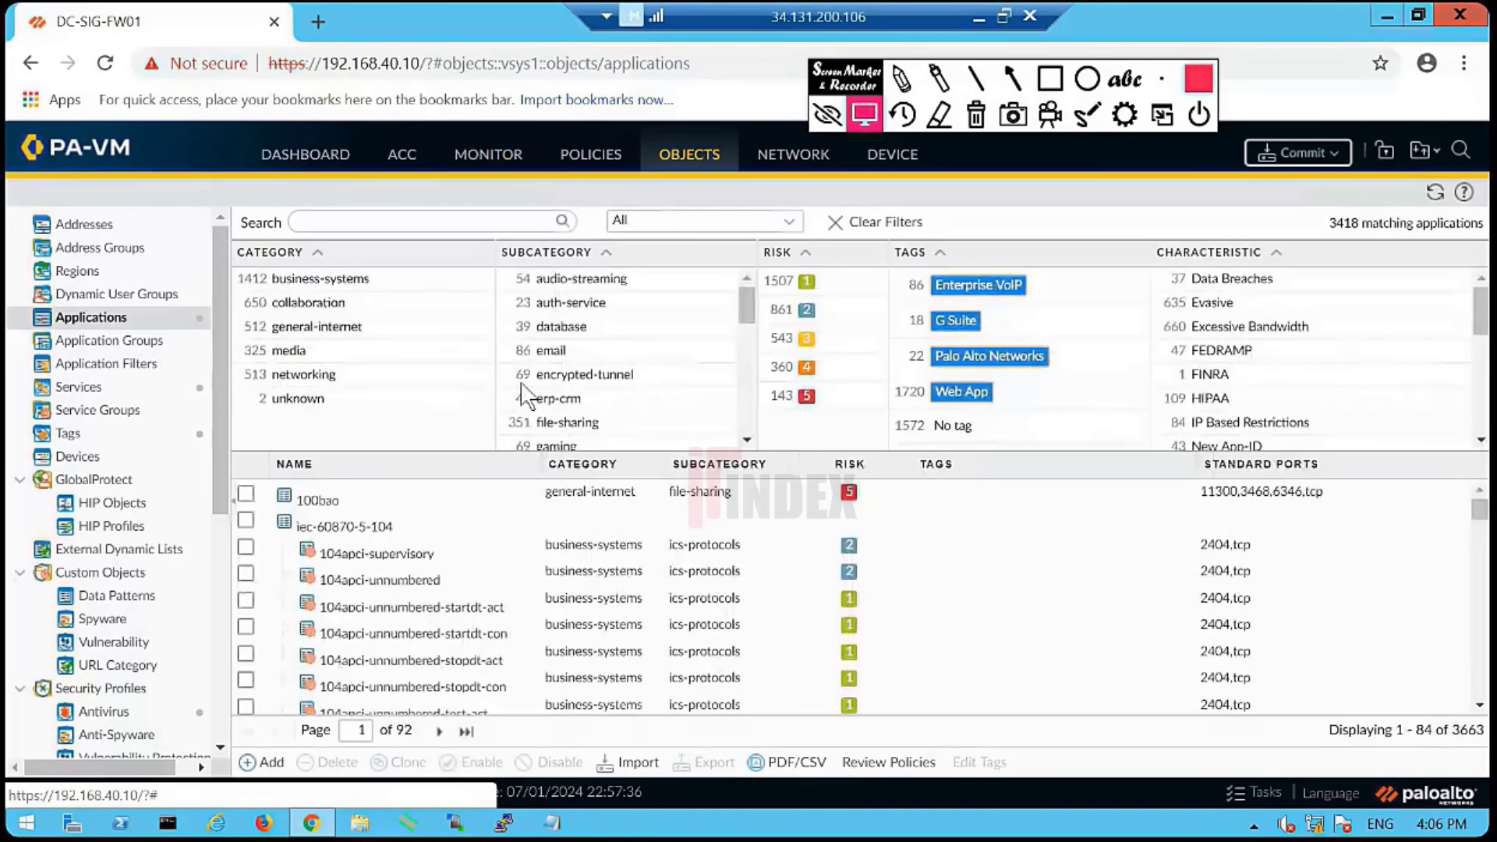
pyautogui.click(364, 225)
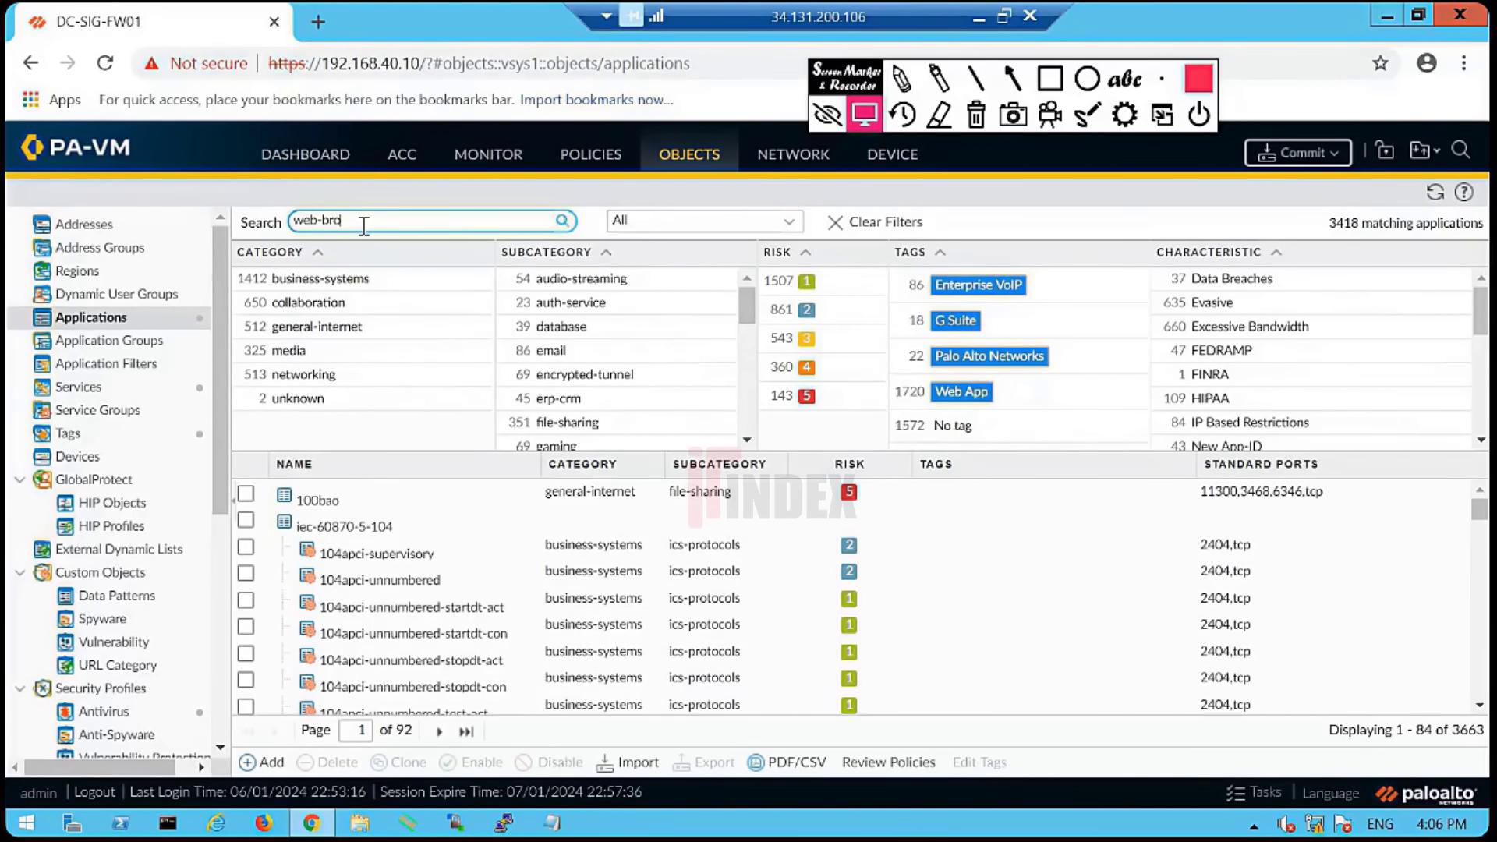
pyautogui.scroll(-12, 478, 625)
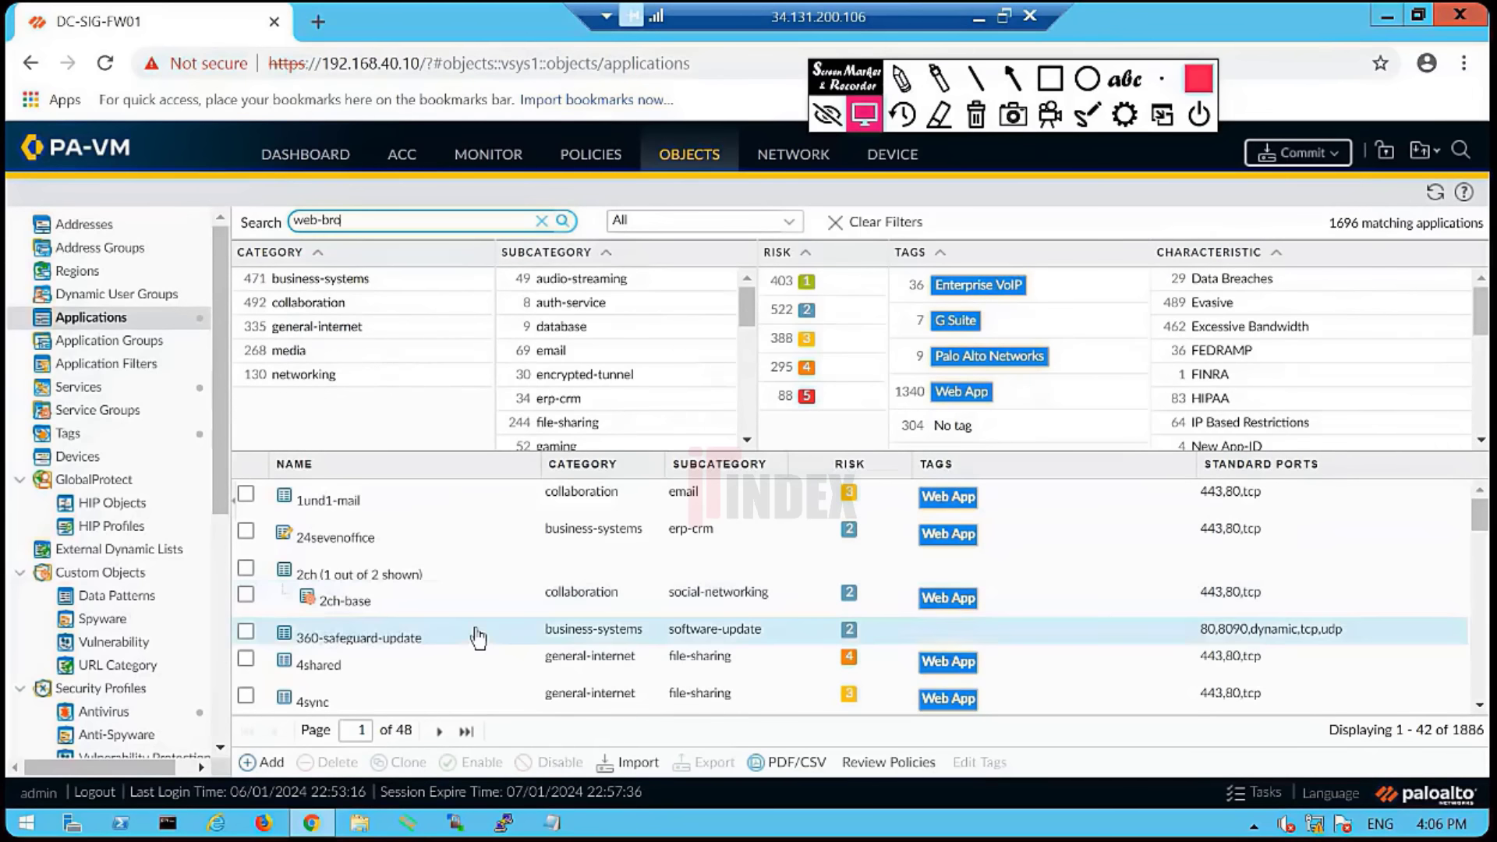
pyautogui.scroll(-1, 480, 632)
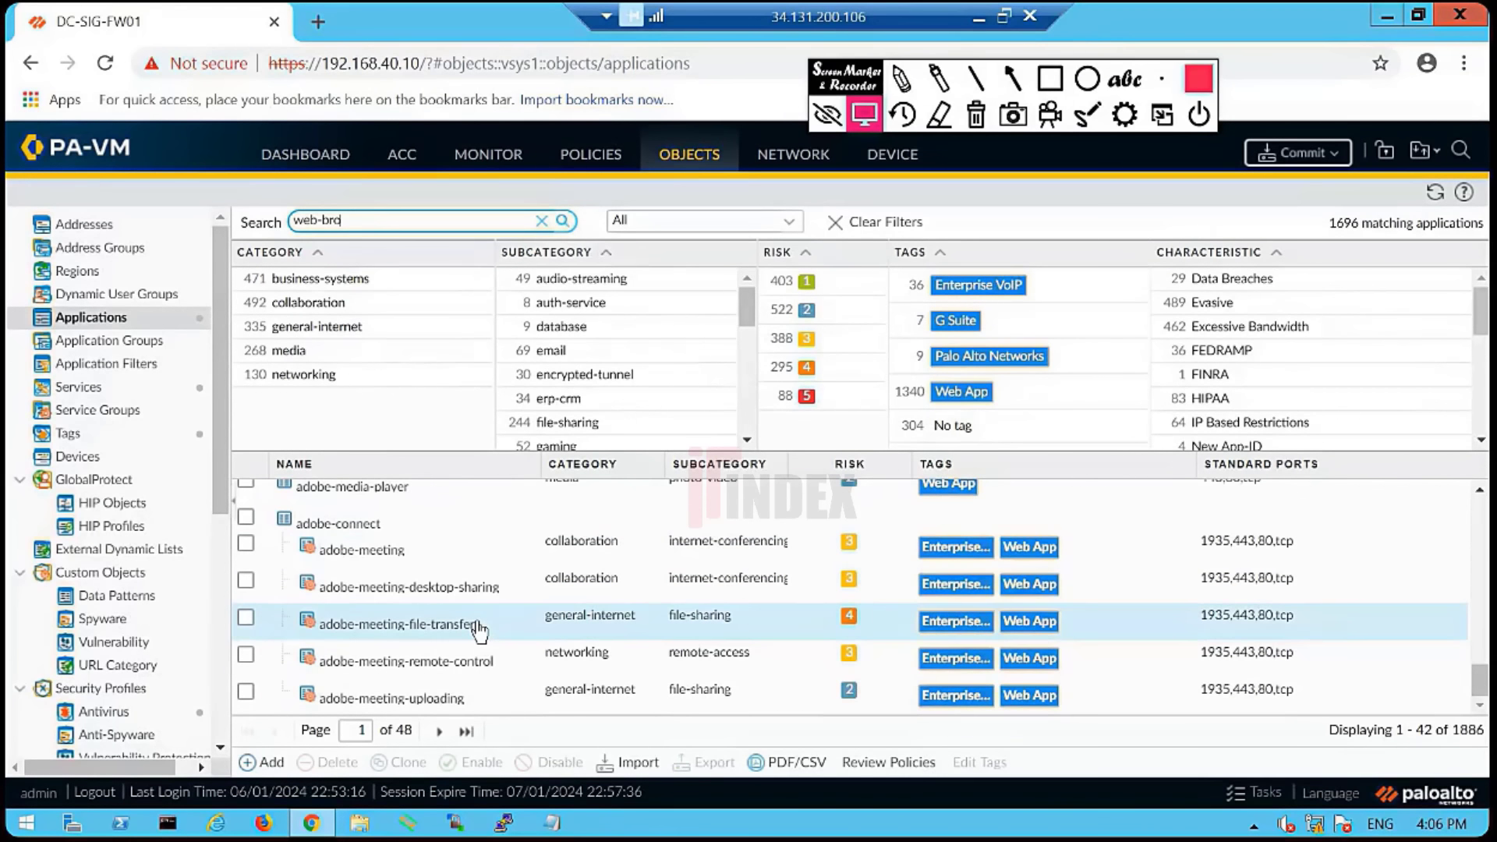
# - Page forward through the matching applications until web-browsing appears
pyautogui.click(443, 731)
pyautogui.click(442, 731)
pyautogui.click(443, 734)
pyautogui.click(443, 734)
pyautogui.tripleClick(442, 733)
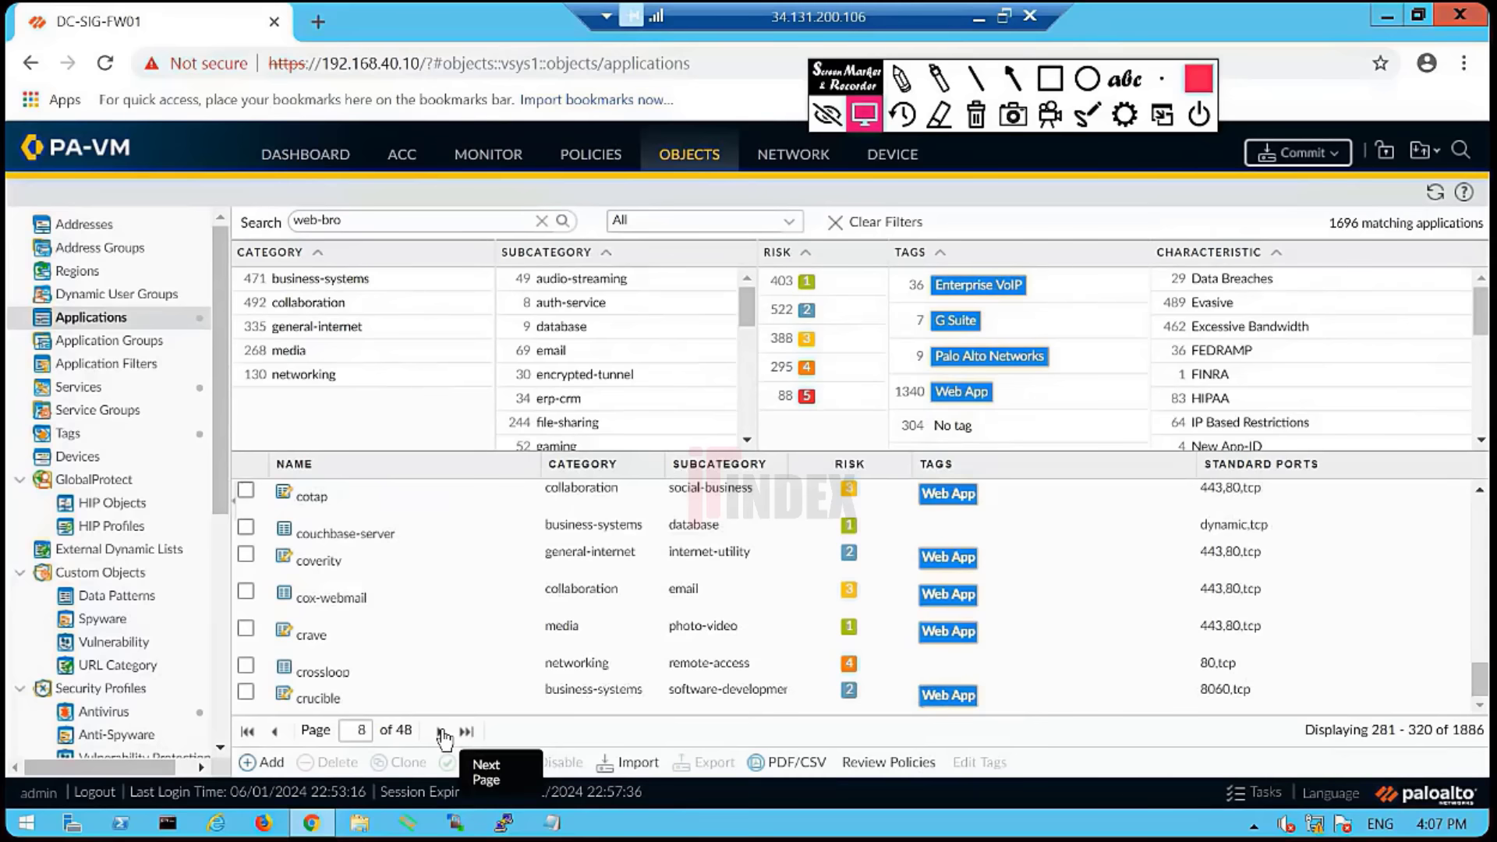
pyautogui.tripleClick(442, 733)
pyautogui.tripleClick(443, 733)
pyautogui.tripleClick(444, 733)
pyautogui.tripleClick(443, 733)
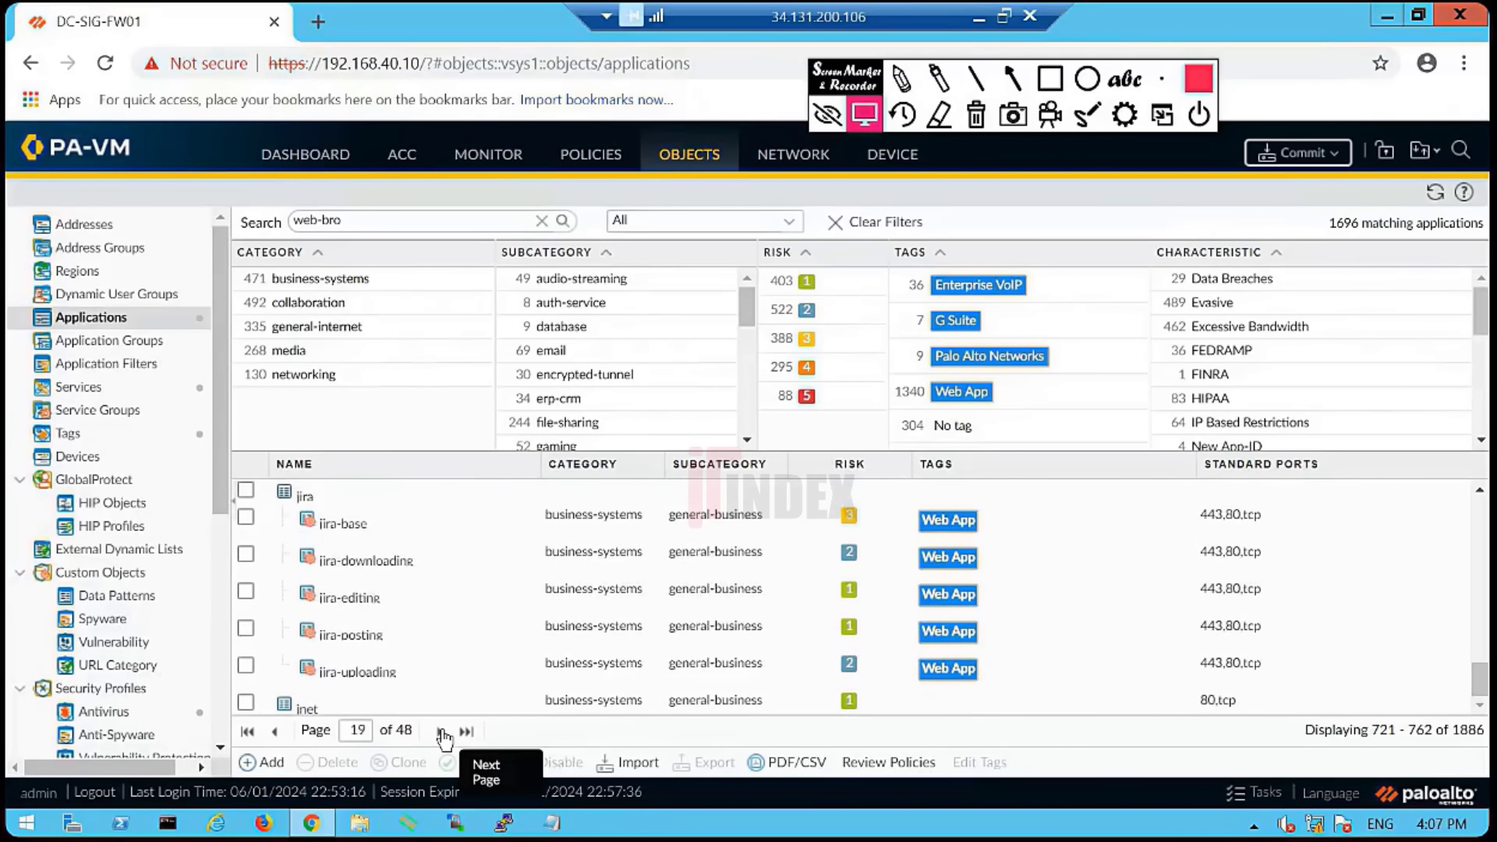
pyautogui.tripleClick(443, 733)
pyautogui.doubleClick(443, 733)
pyautogui.doubleClick(443, 733)
pyautogui.tripleClick(443, 733)
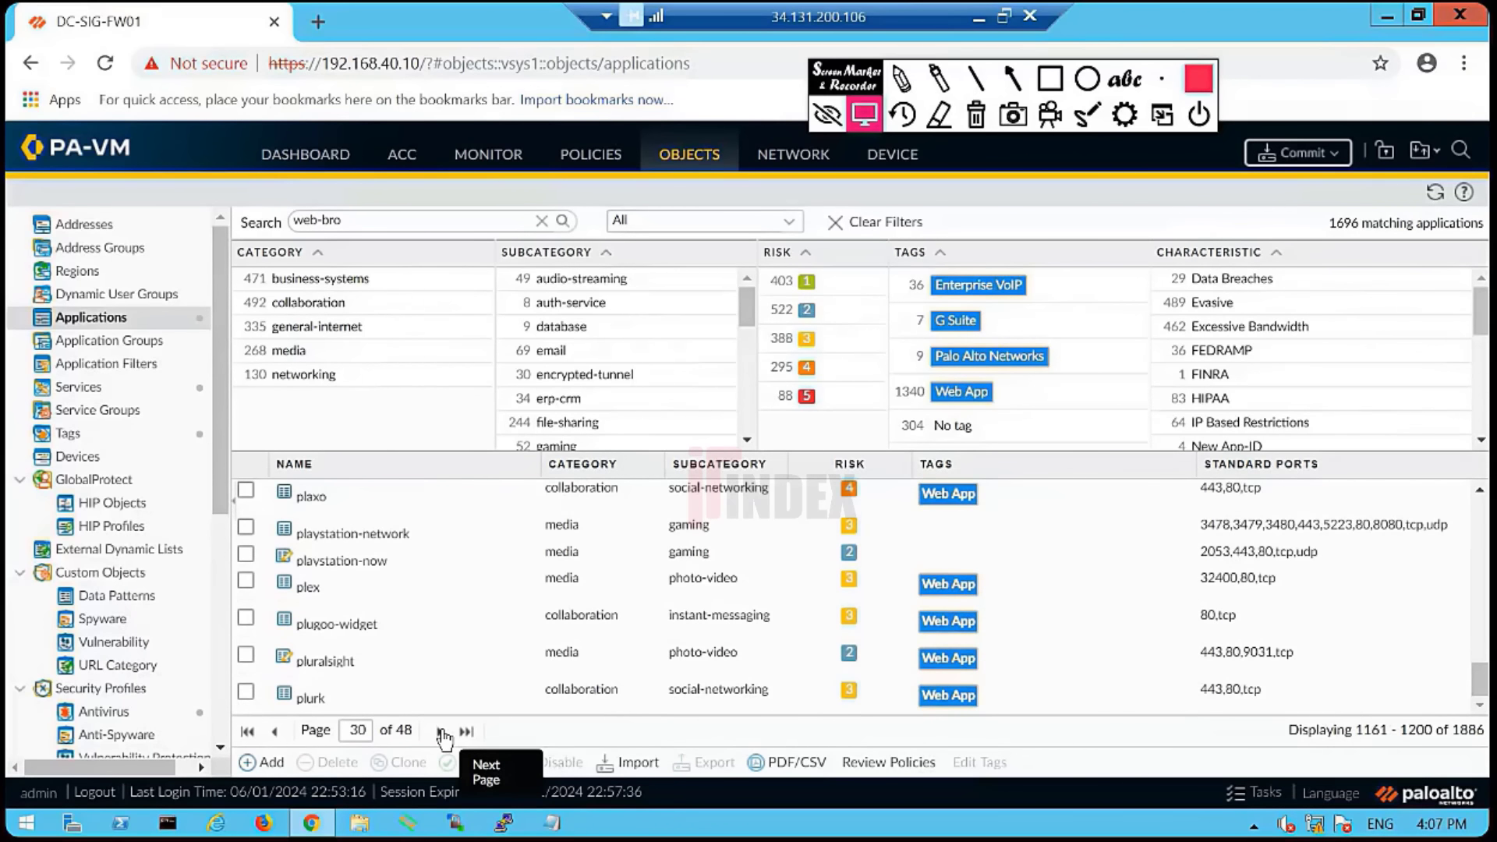
pyautogui.click(443, 733)
pyautogui.doubleClick(443, 733)
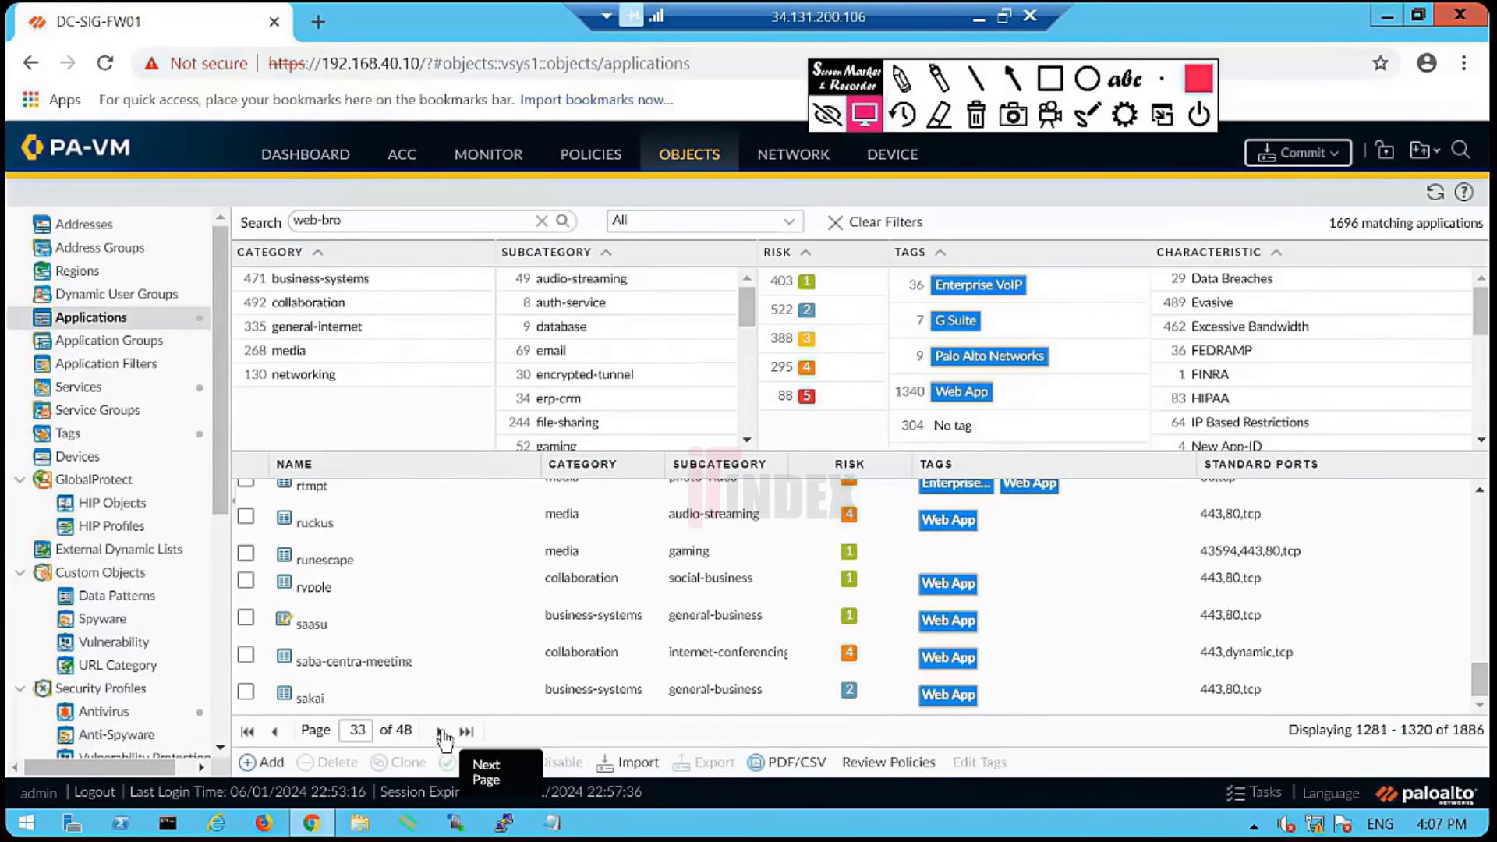
pyautogui.click(443, 733)
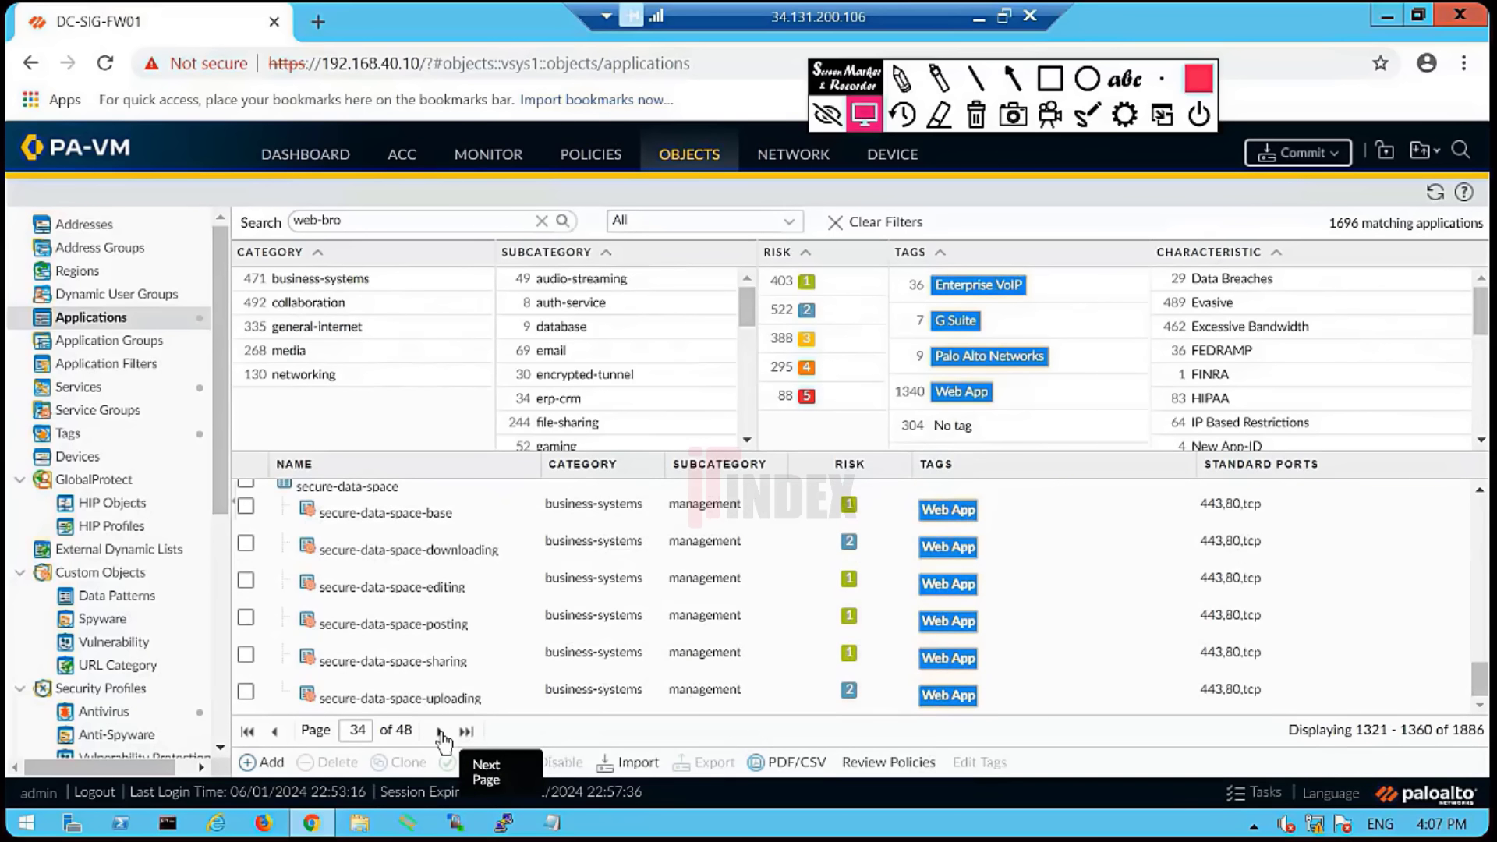
pyautogui.click(443, 733)
pyautogui.click(443, 733)
pyautogui.click(443, 733)
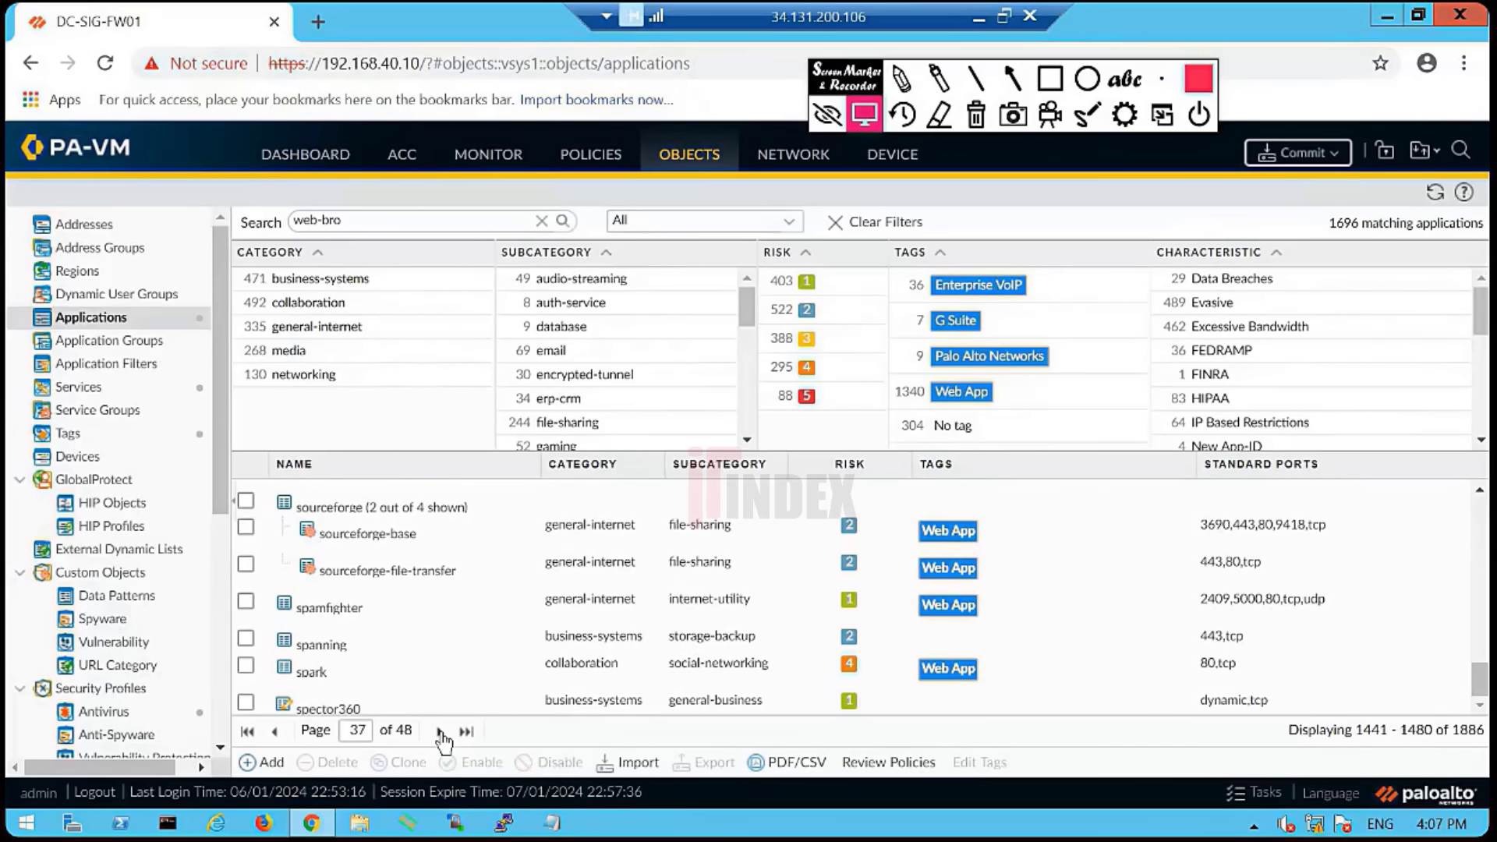
pyautogui.click(443, 733)
pyautogui.click(443, 733)
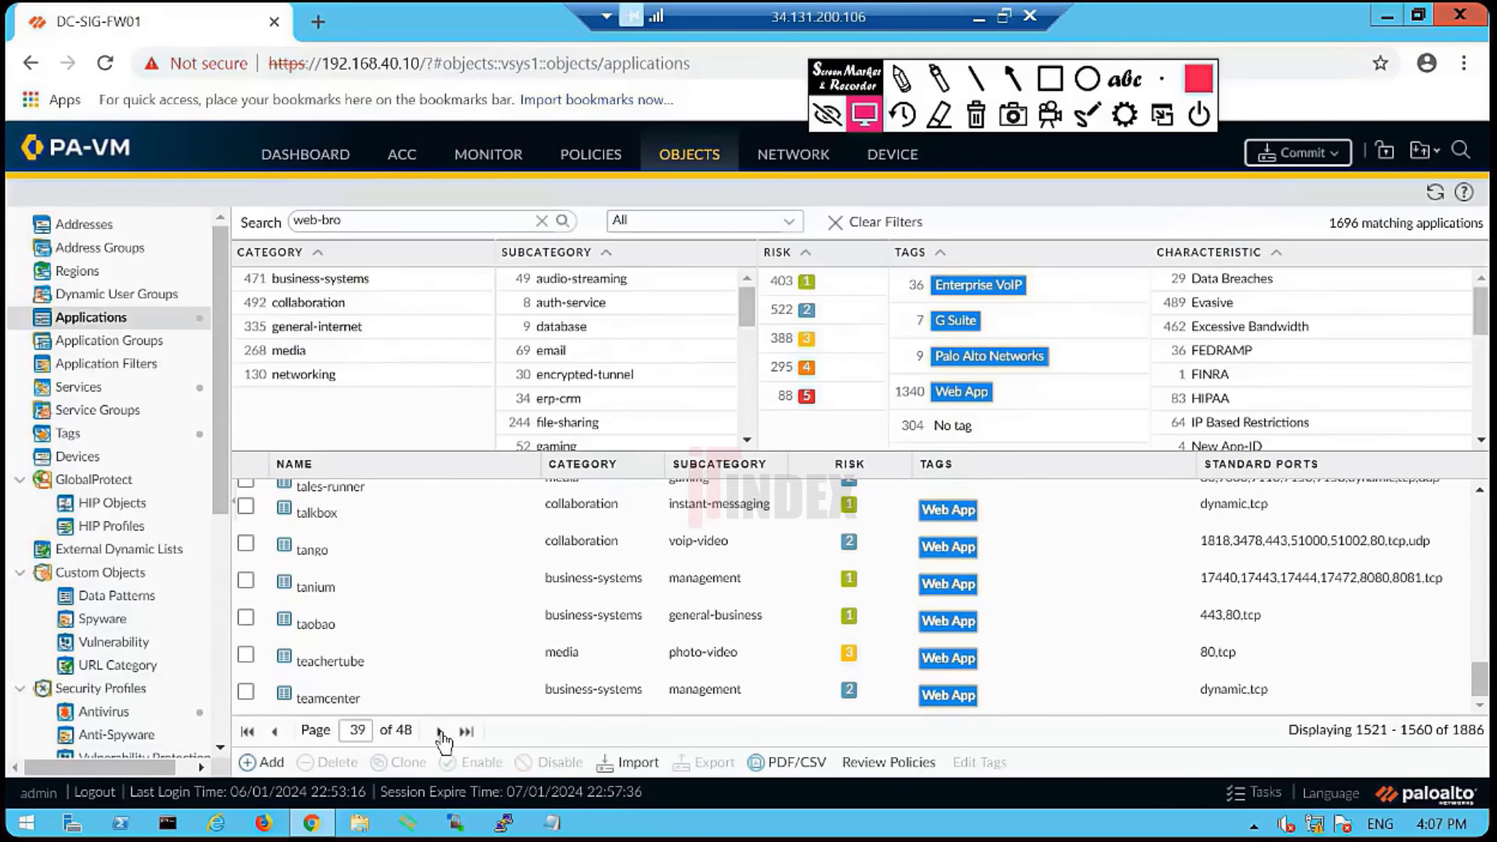
pyautogui.click(442, 734)
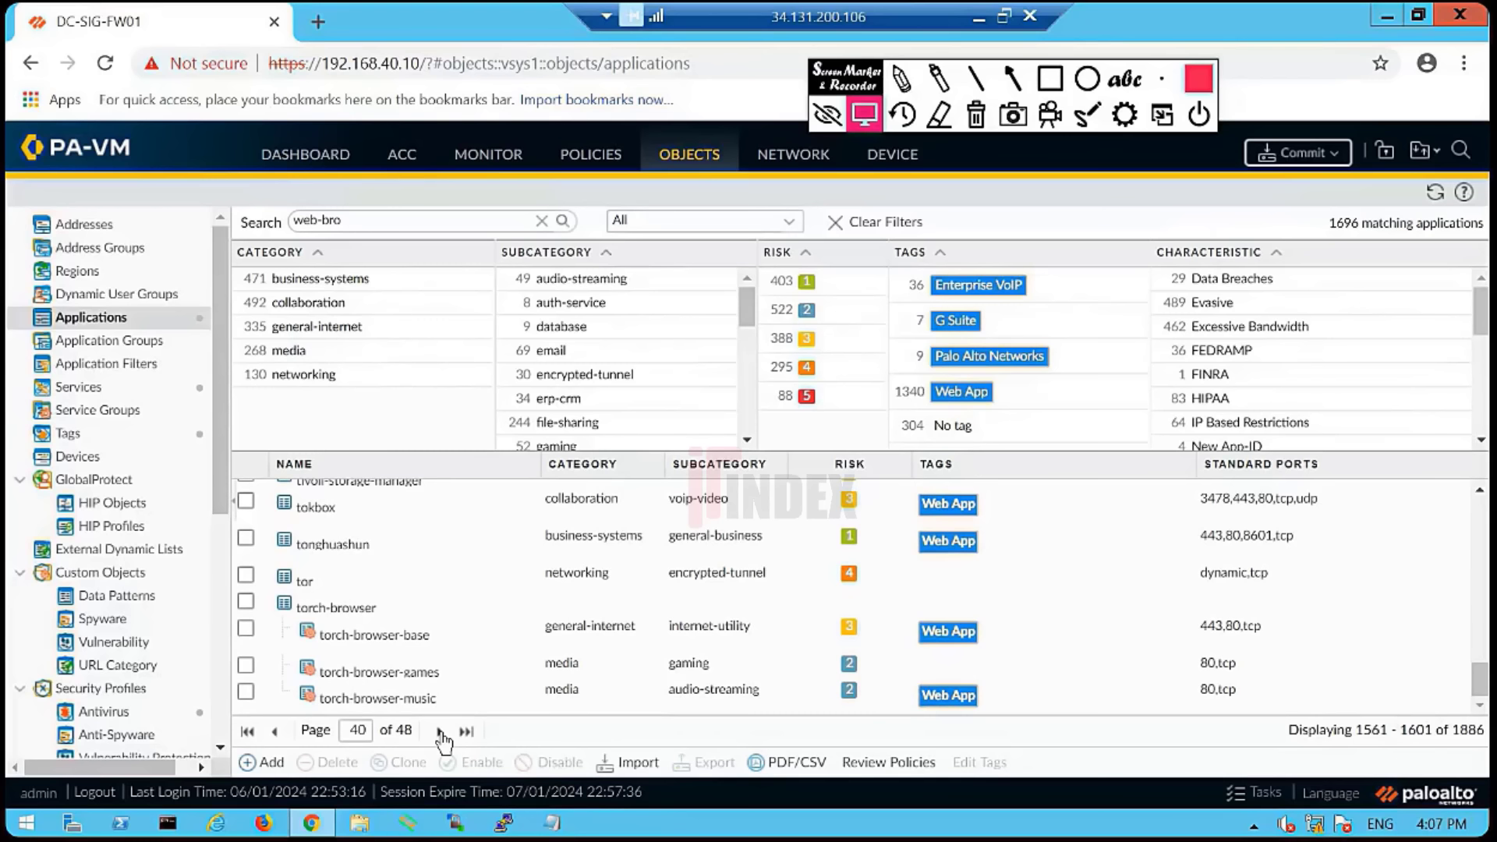
pyautogui.click(441, 733)
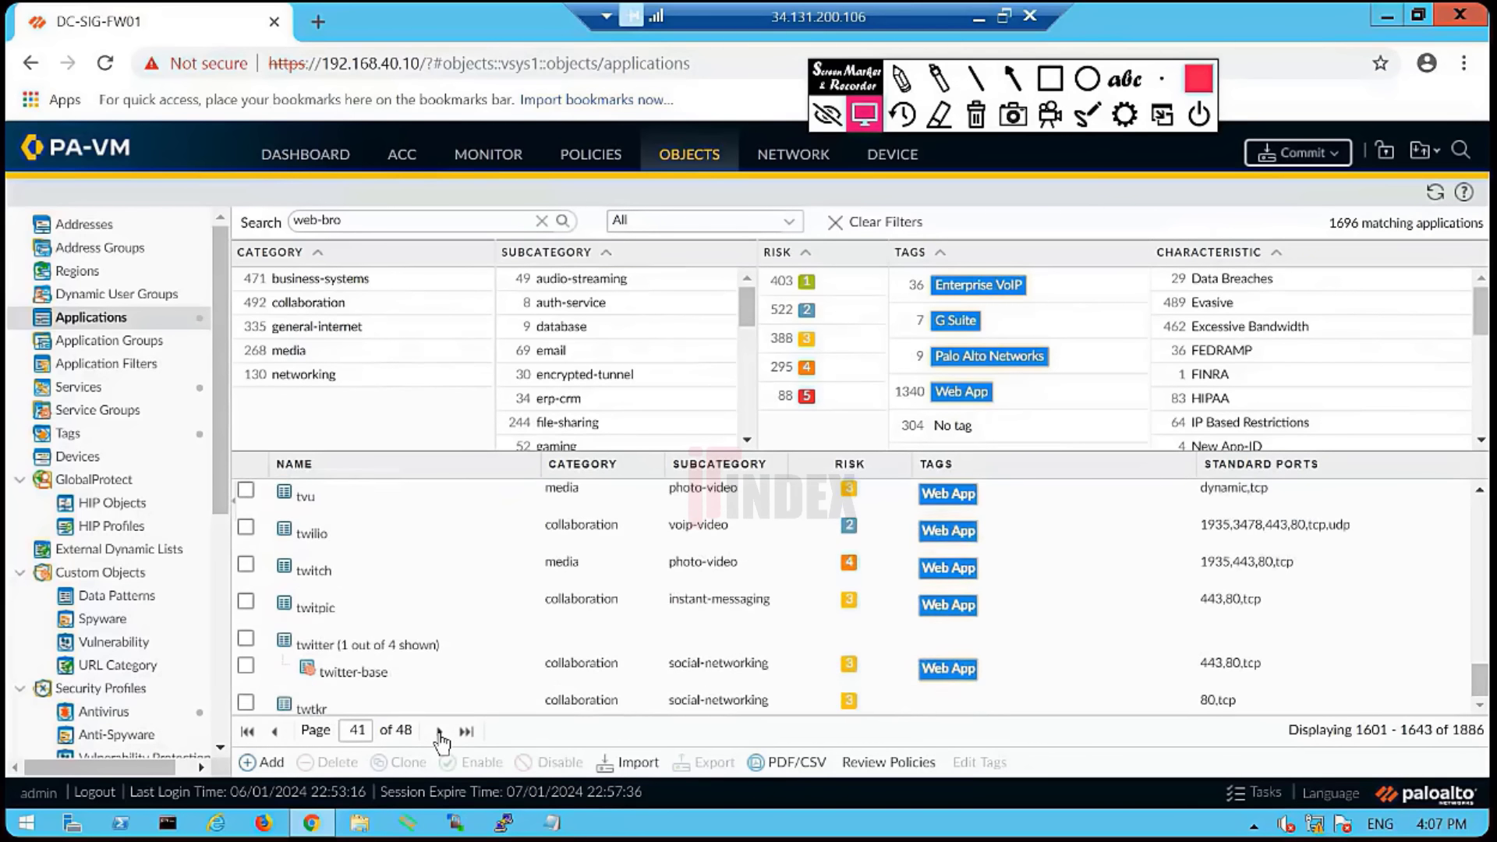
pyautogui.click(441, 734)
pyautogui.click(441, 733)
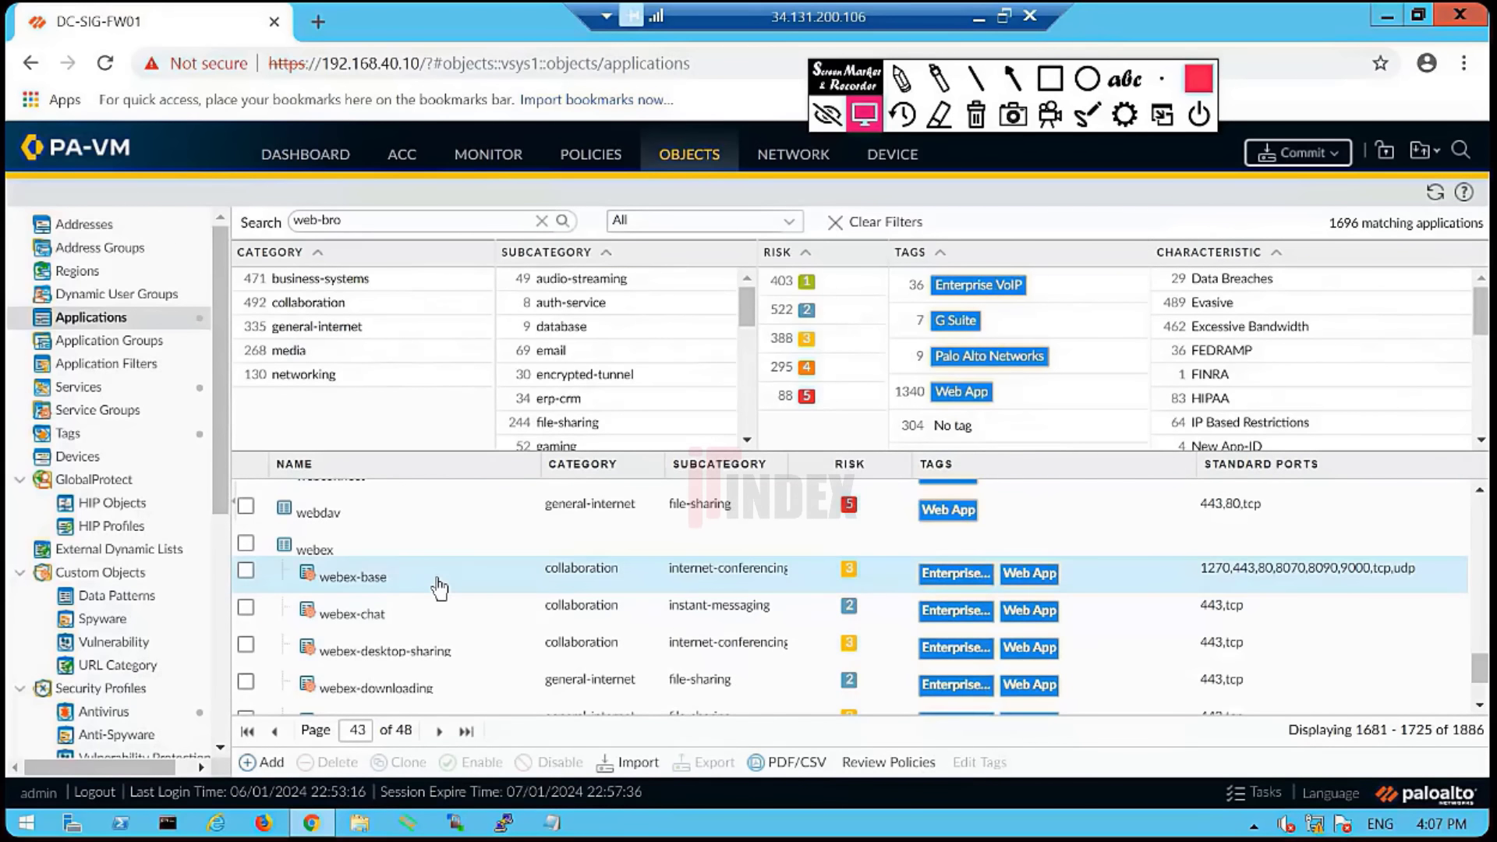
# - Open the web-browsing application's details
pyautogui.scroll(3, 440, 589)
pyautogui.scroll(3, 448, 595)
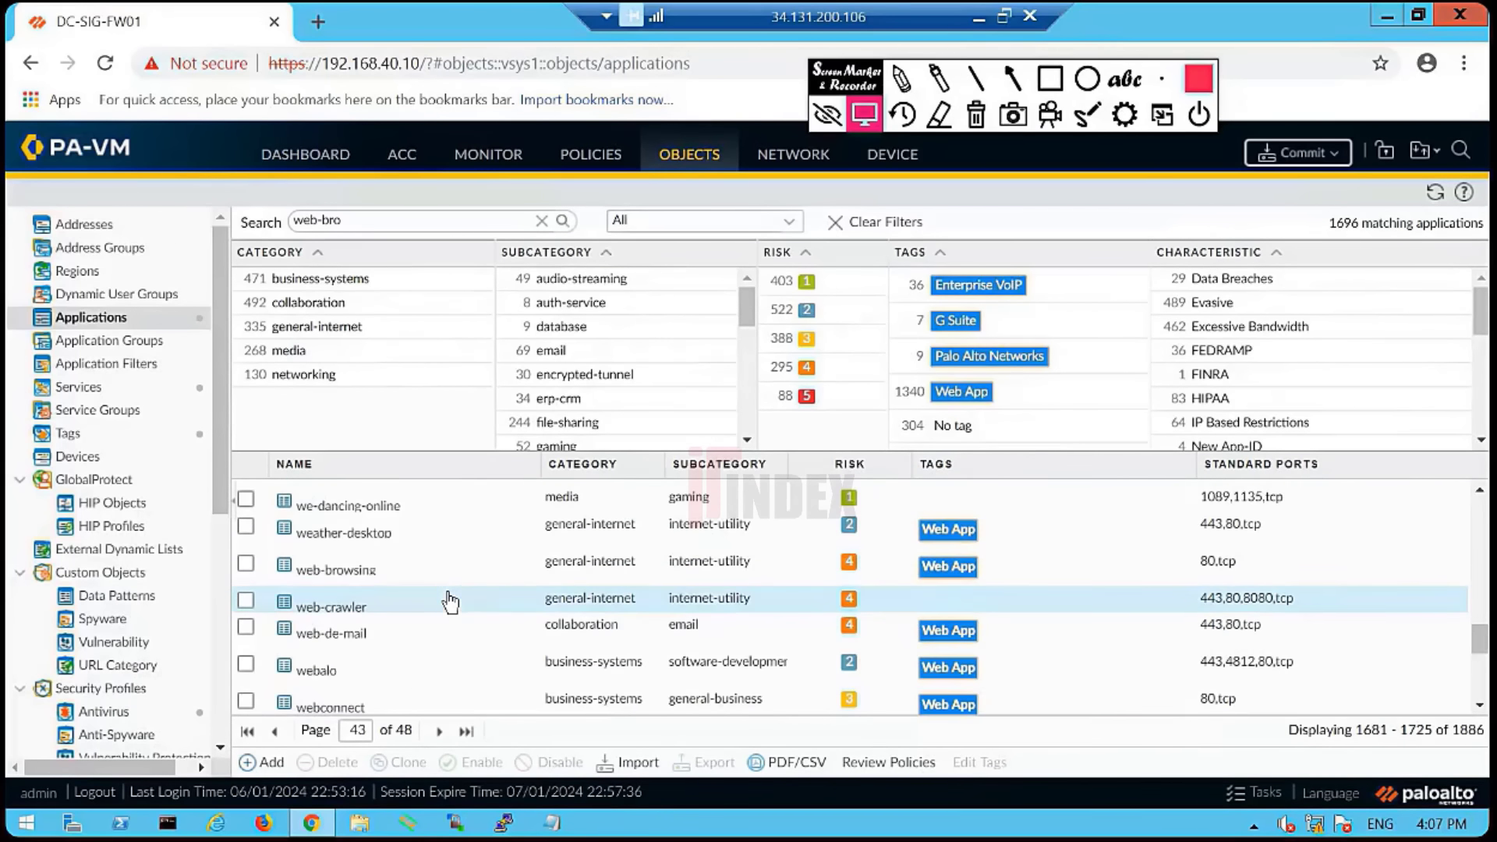
pyautogui.moveTo(353, 577)
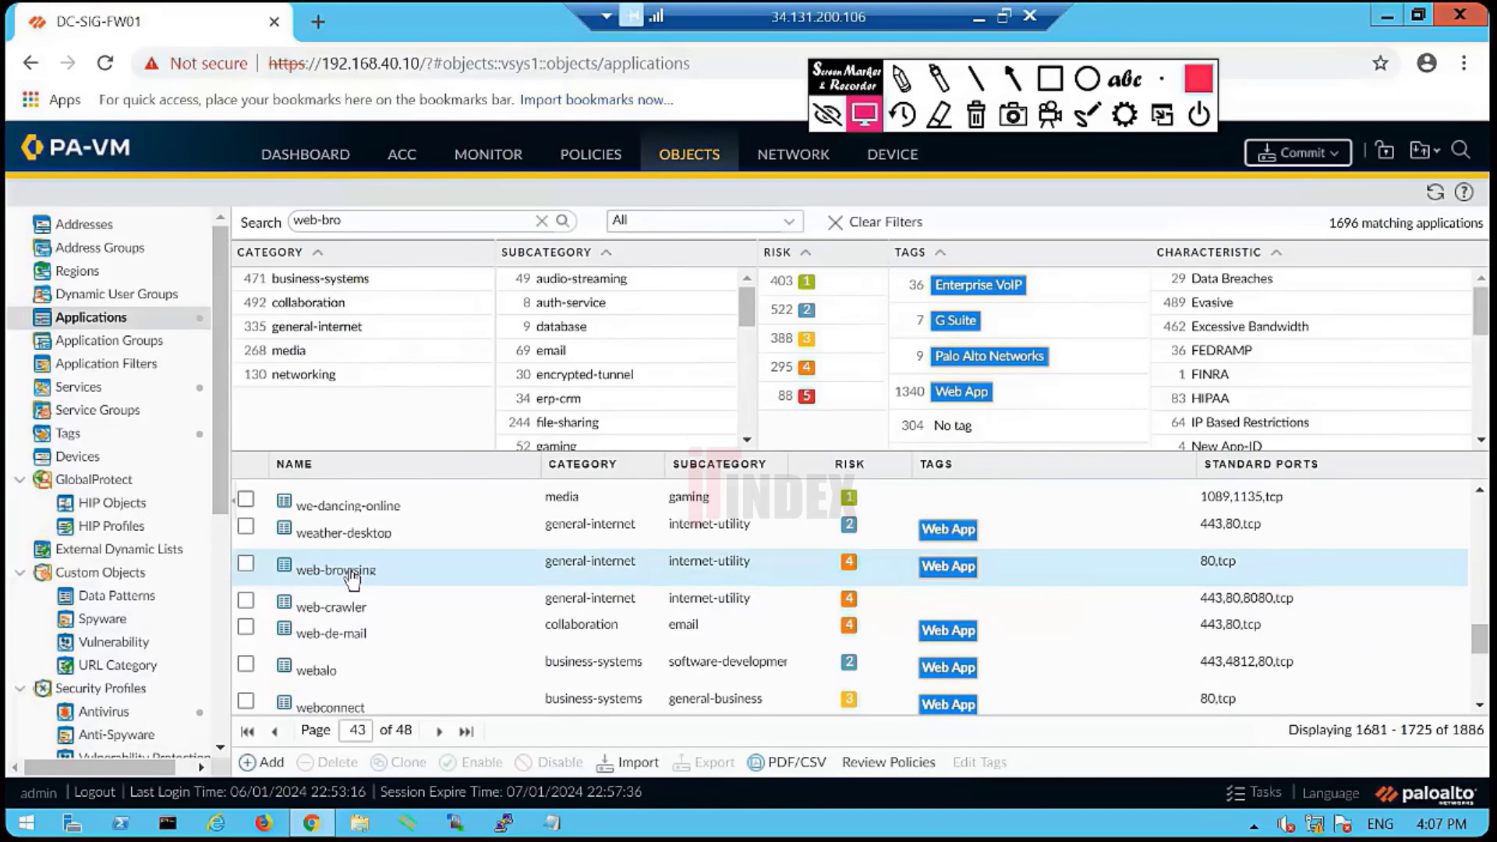
pyautogui.click(353, 576)
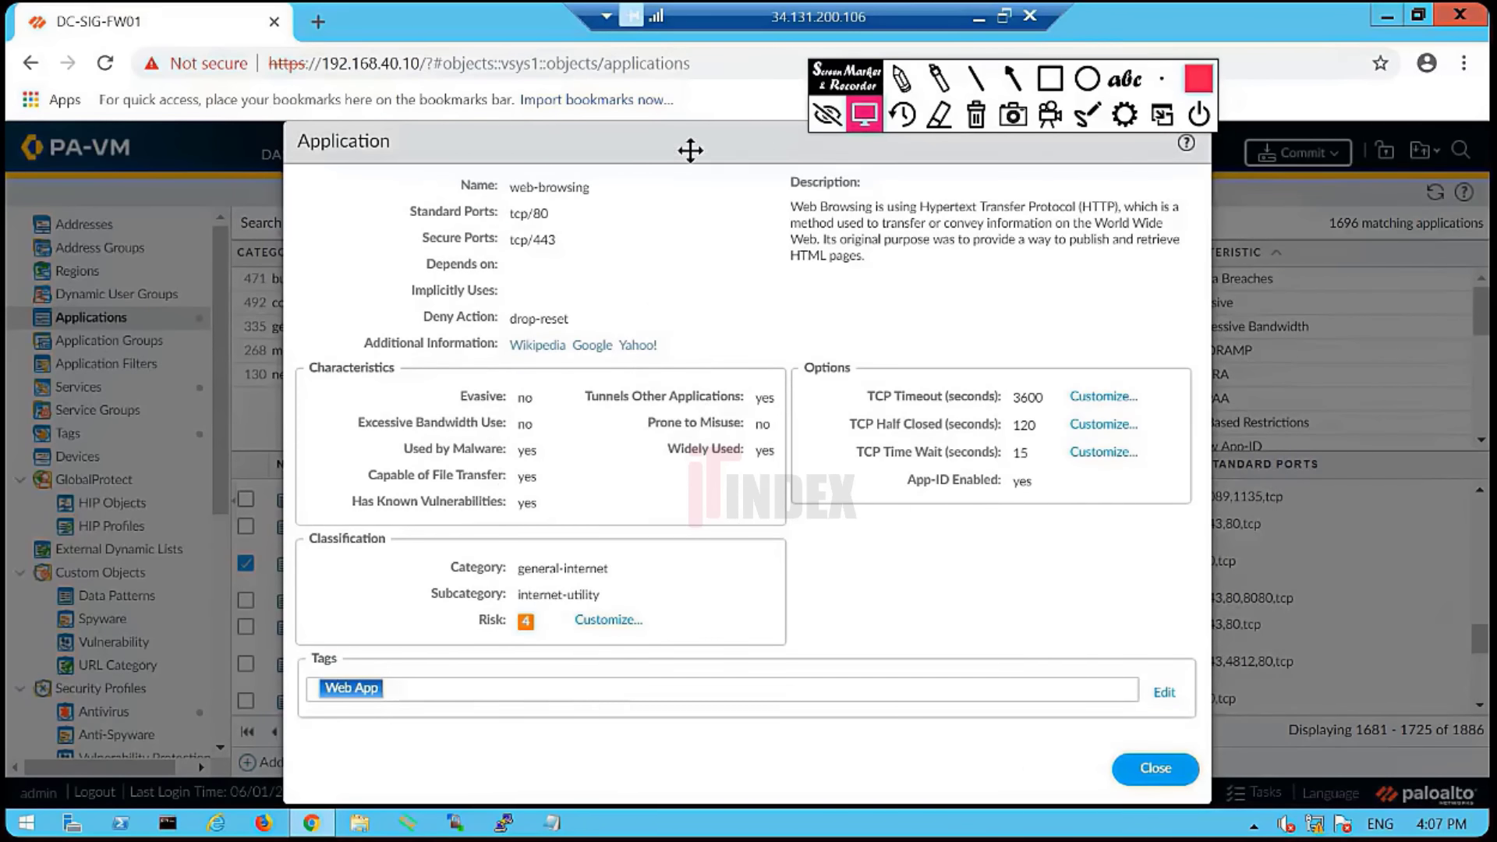
# - Move the web-browsing window and highlight the HTTP and original-purpose parts of its description
pyautogui.moveTo(688, 147); pyautogui.dragTo(657, 397)
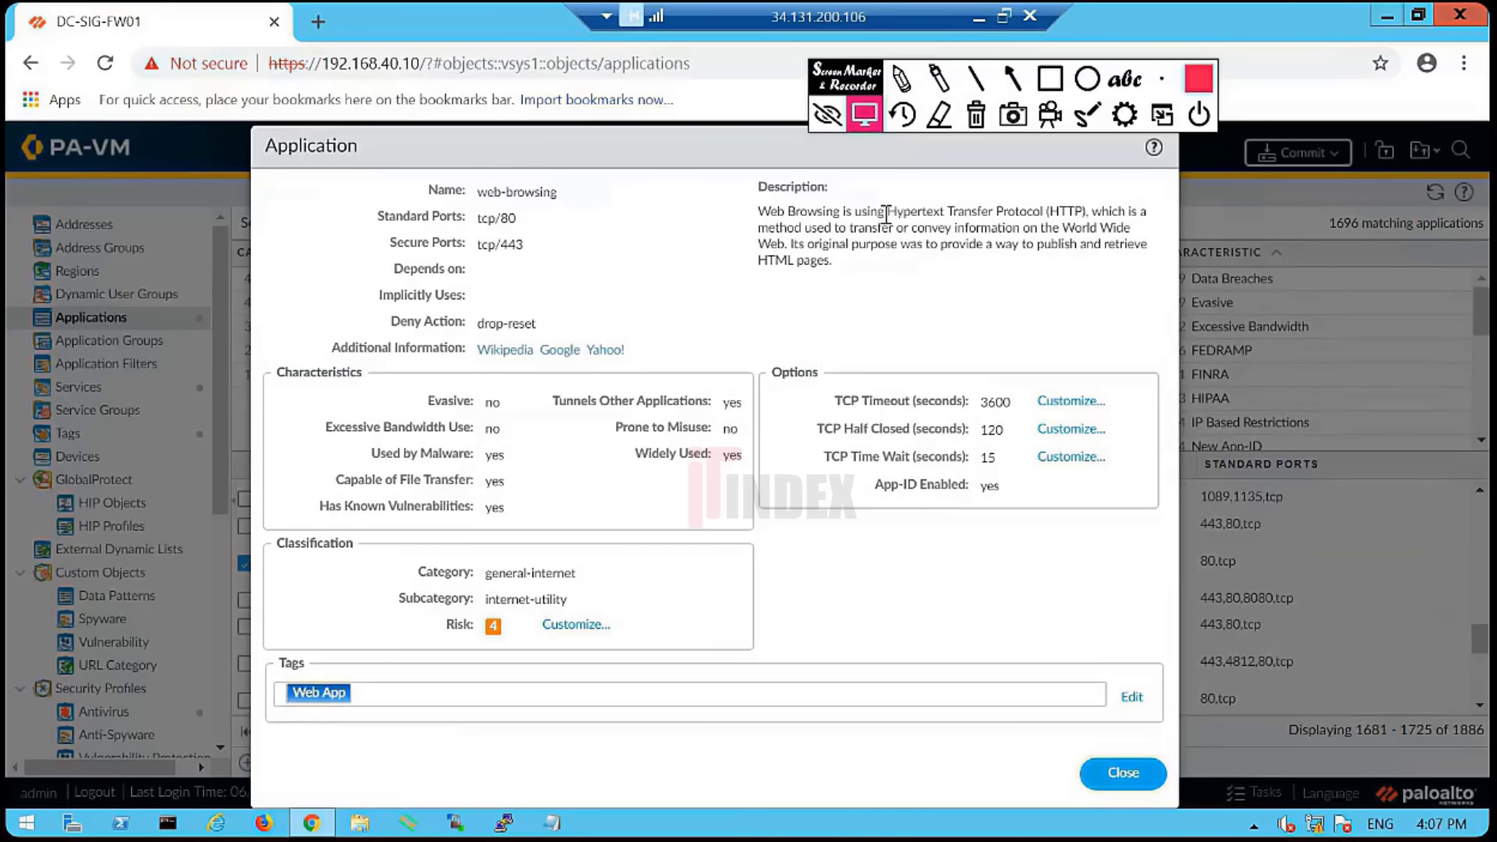
pyautogui.moveTo(887, 212); pyautogui.dragTo(916, 228)
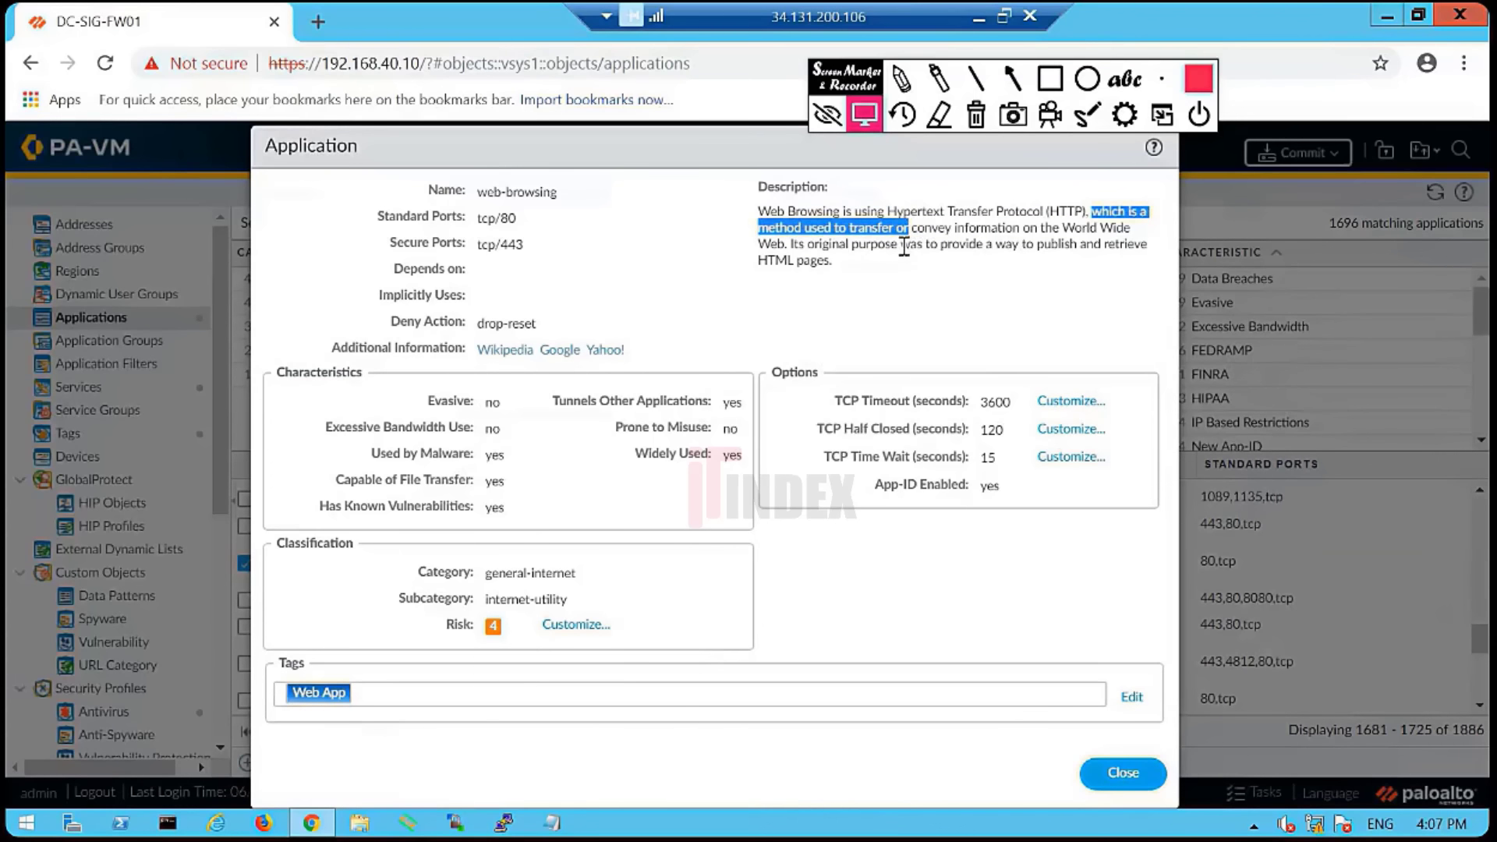
pyautogui.click(973, 228)
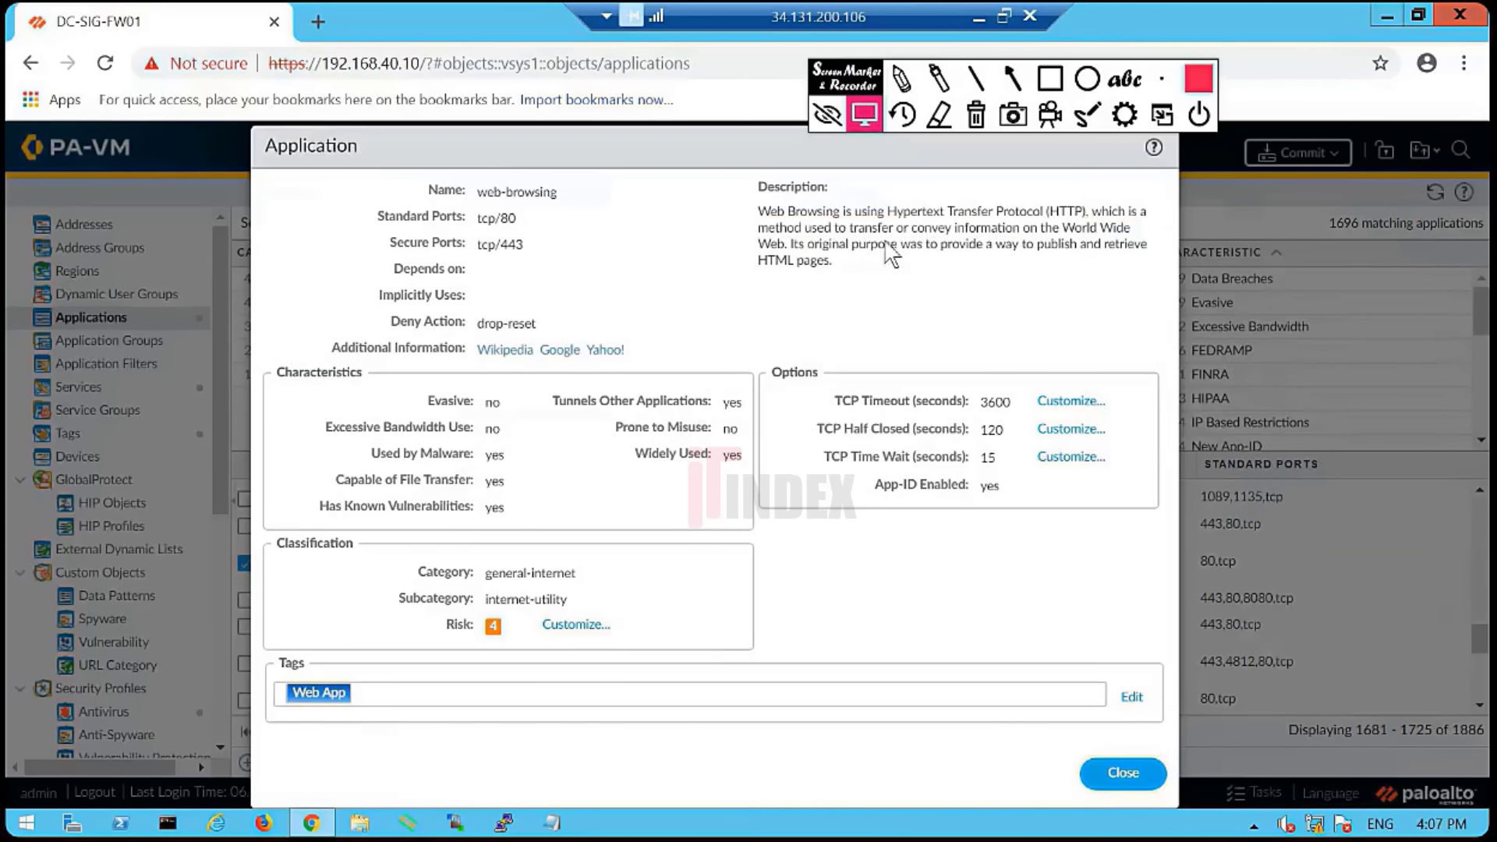
pyautogui.moveTo(787, 243); pyautogui.dragTo(1102, 267)
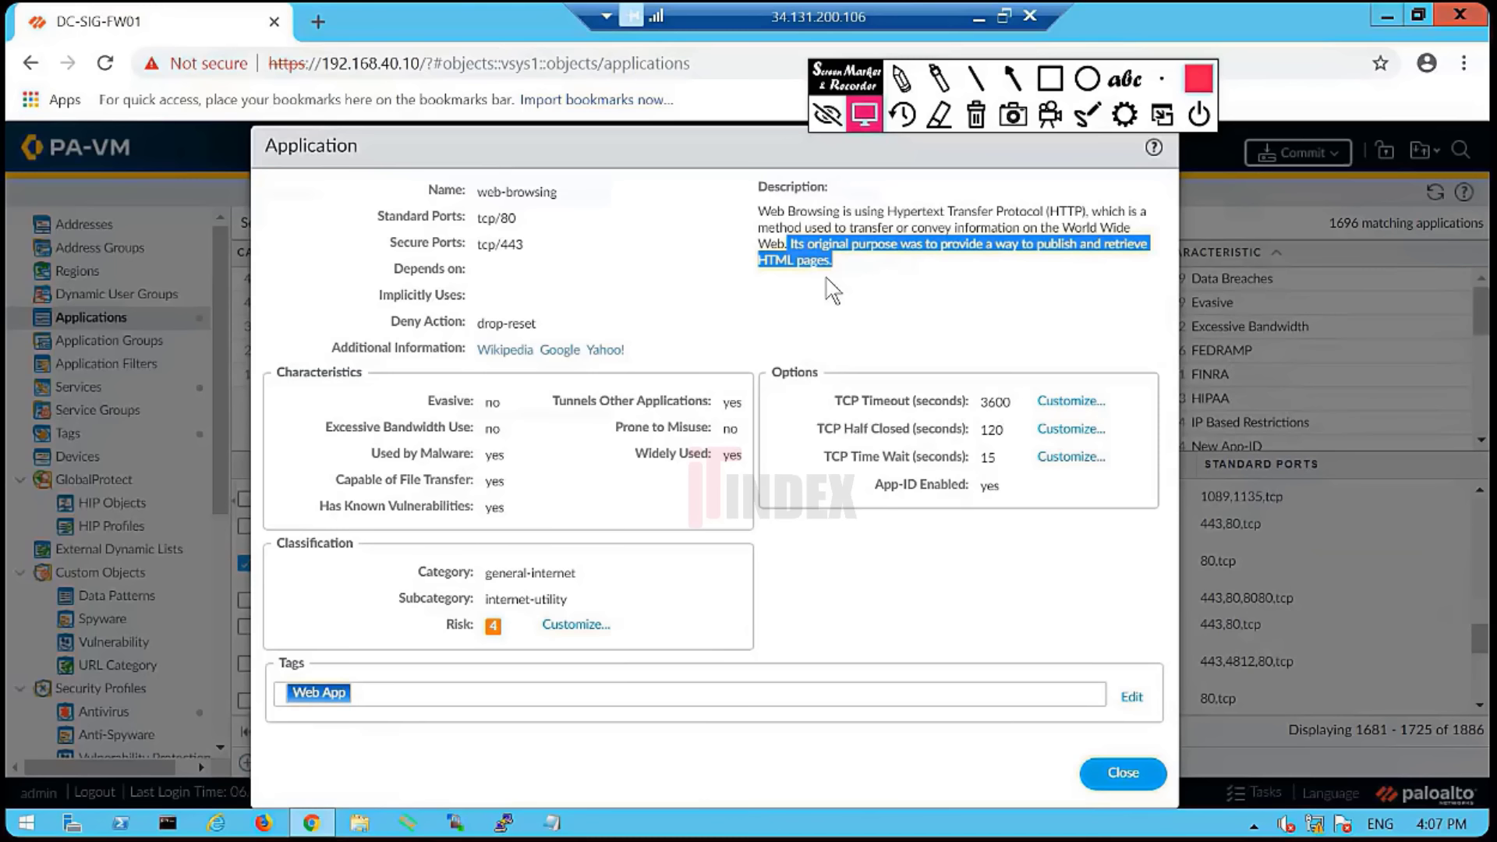
pyautogui.click(839, 282)
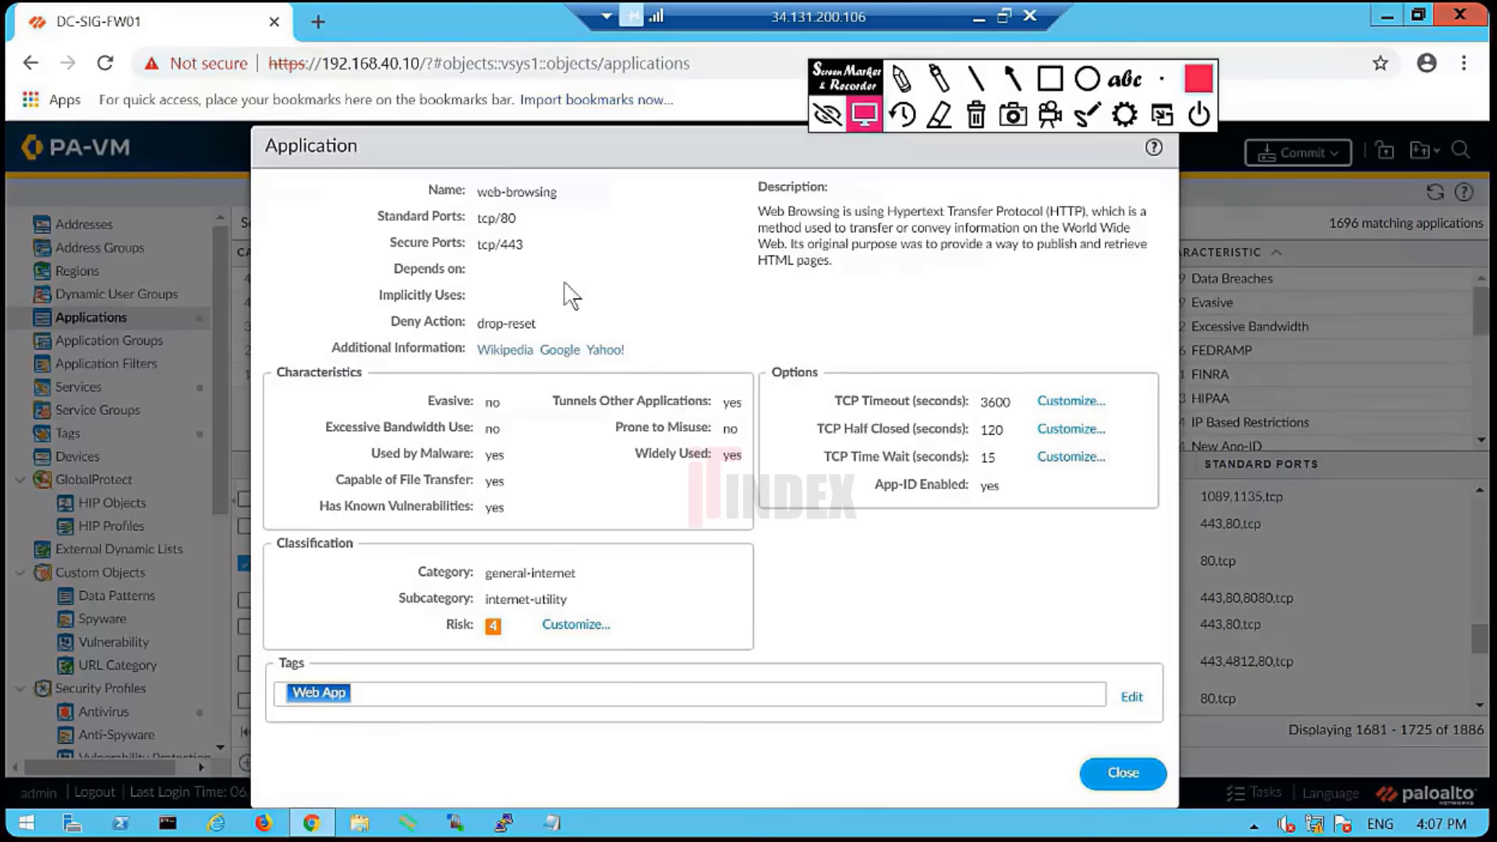
# - Highlight the application name web-browsing and its standard port tcp/80
pyautogui.tripleClick(547, 198)
pyautogui.click(661, 290)
pyautogui.moveTo(559, 195); pyautogui.dragTo(479, 192)
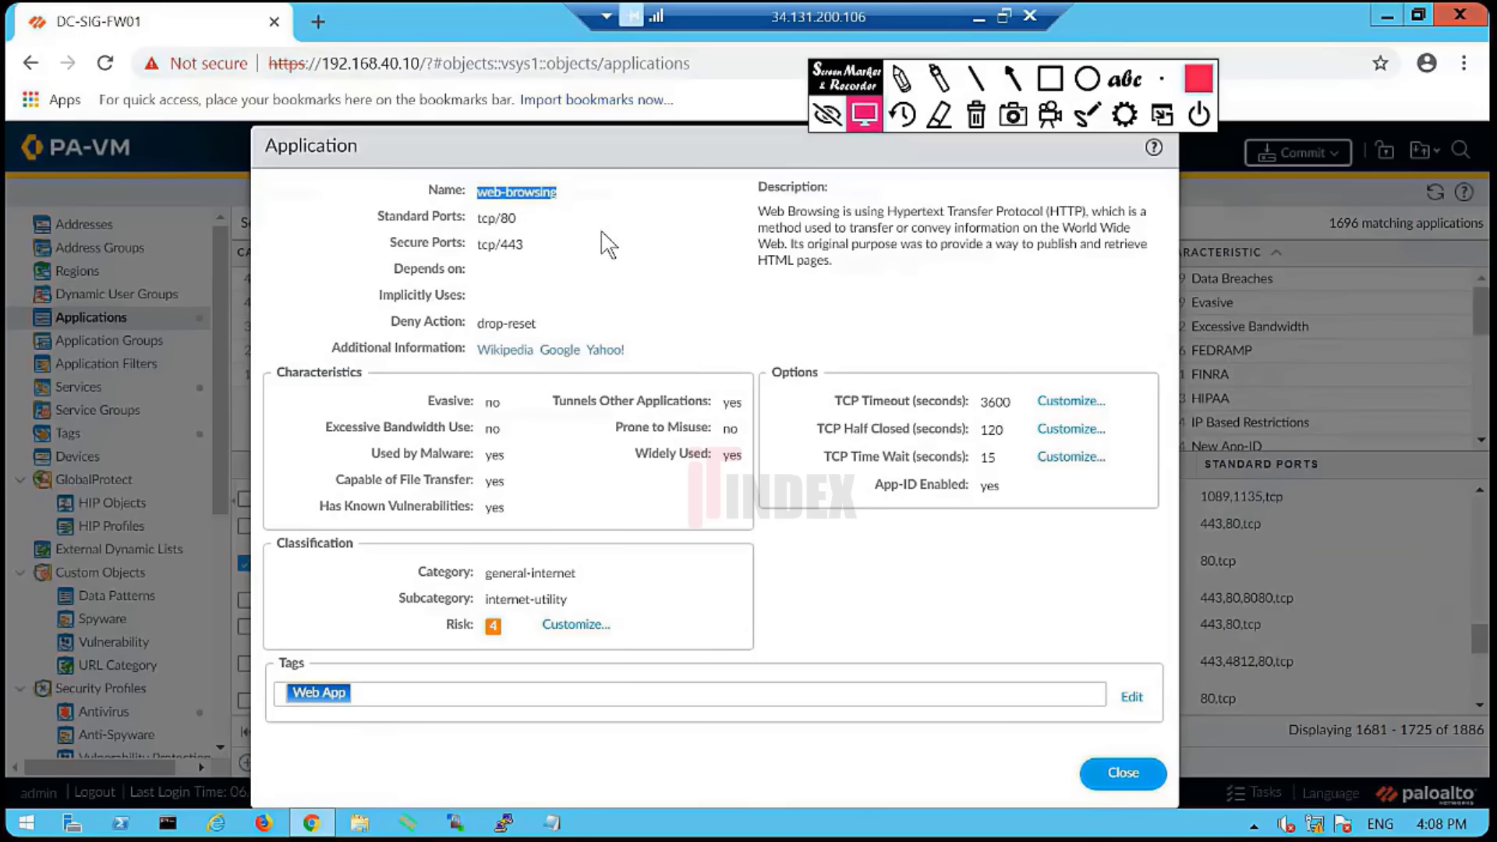
pyautogui.moveTo(516, 219); pyautogui.dragTo(477, 244)
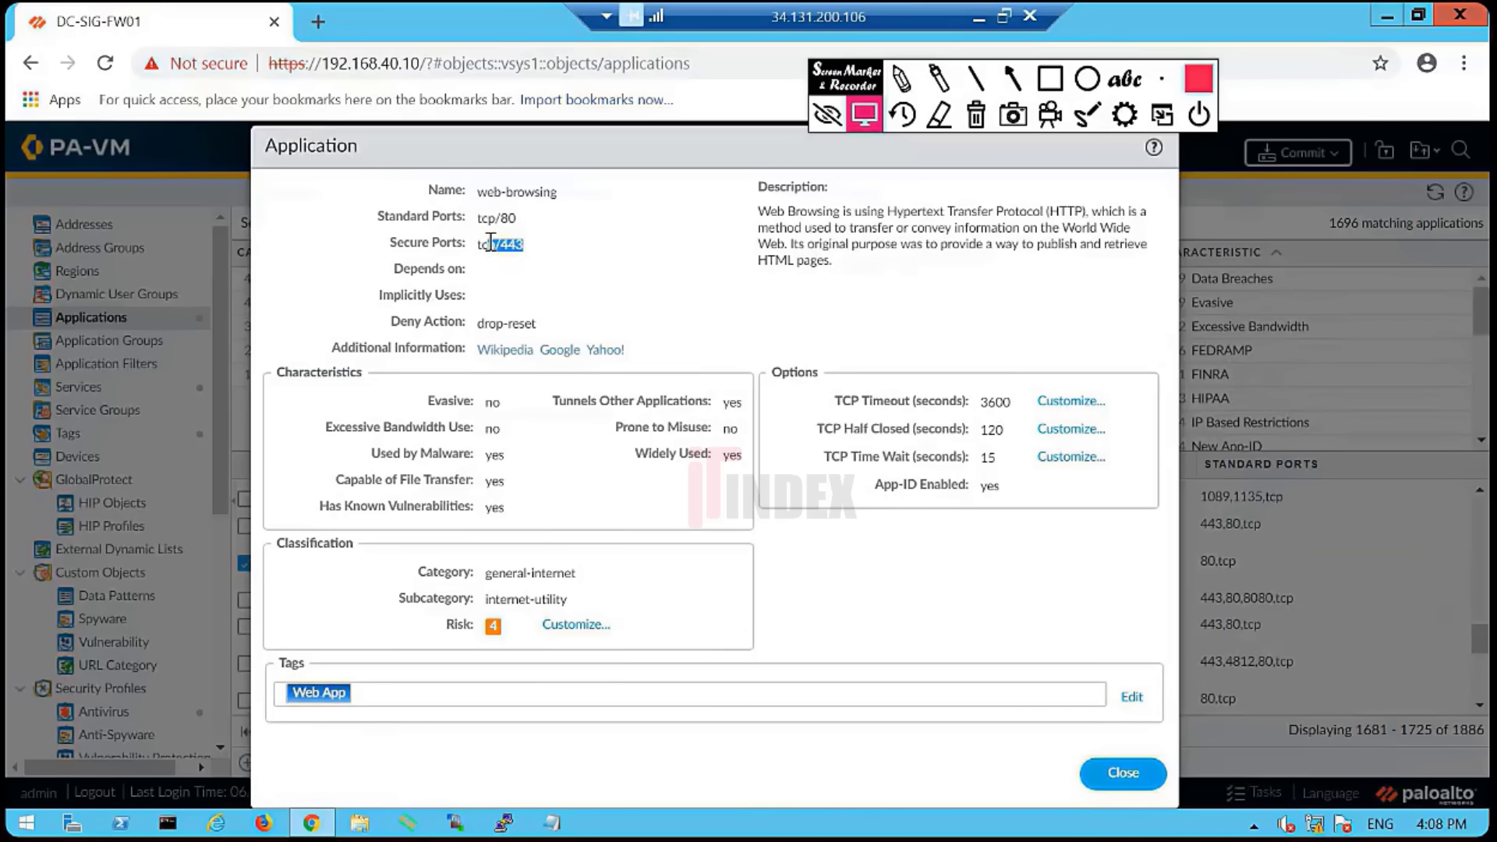
pyautogui.click(569, 293)
pyautogui.moveTo(517, 219); pyautogui.dragTo(465, 219)
pyautogui.click(622, 273)
# - Highlight the TCP timeout option values, then close the web-browsing details window
pyautogui.moveTo(867, 408); pyautogui.dragTo(1009, 493)
pyautogui.click(904, 546)
pyautogui.click(1127, 772)
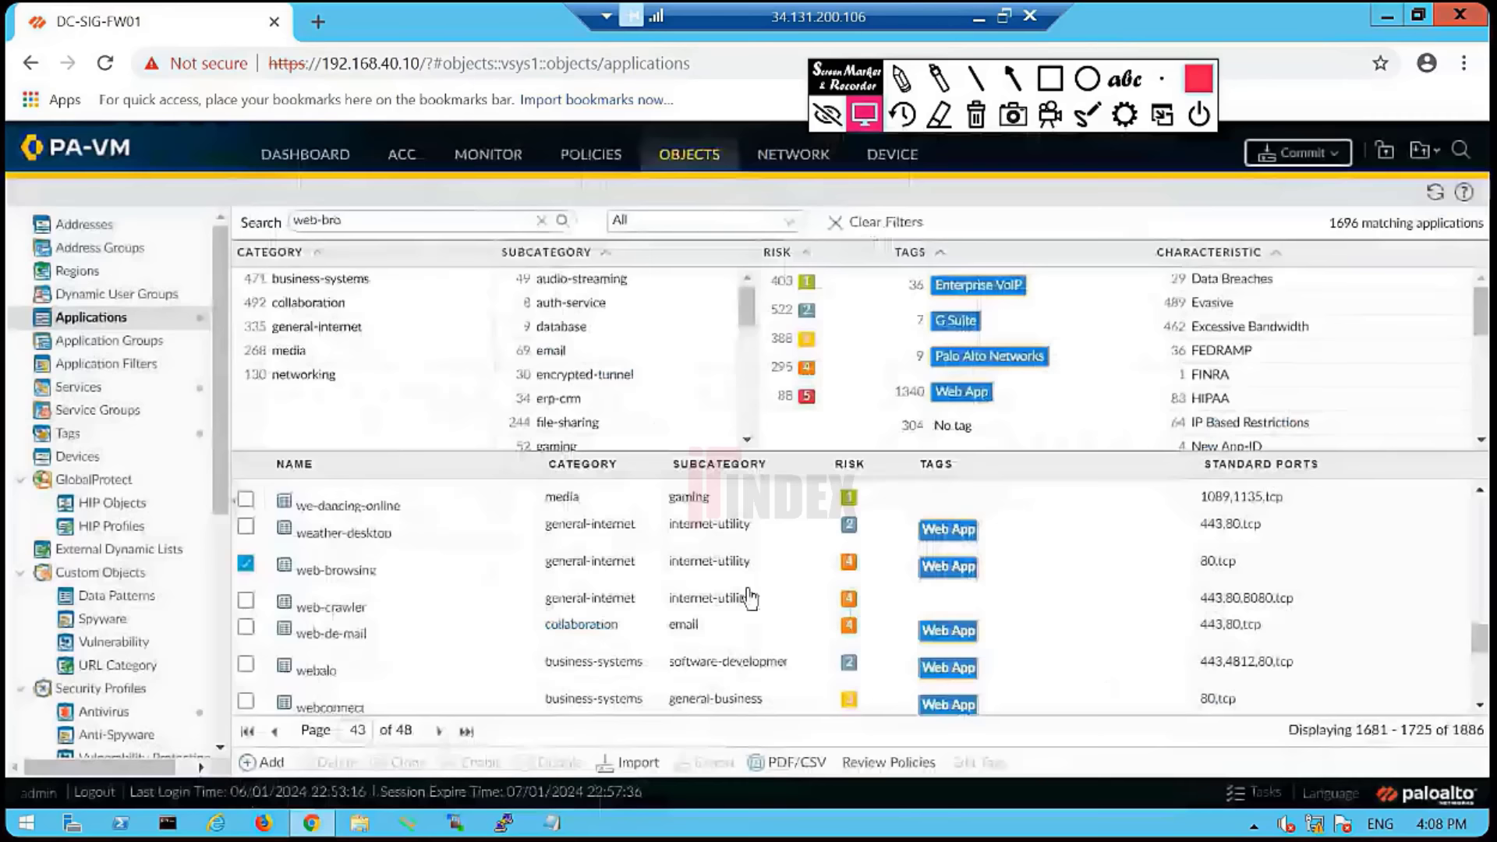
# - Show the Security rules, dismiss the Appid invalid result error, and view web-browsing's Value details
pyautogui.click(594, 155)
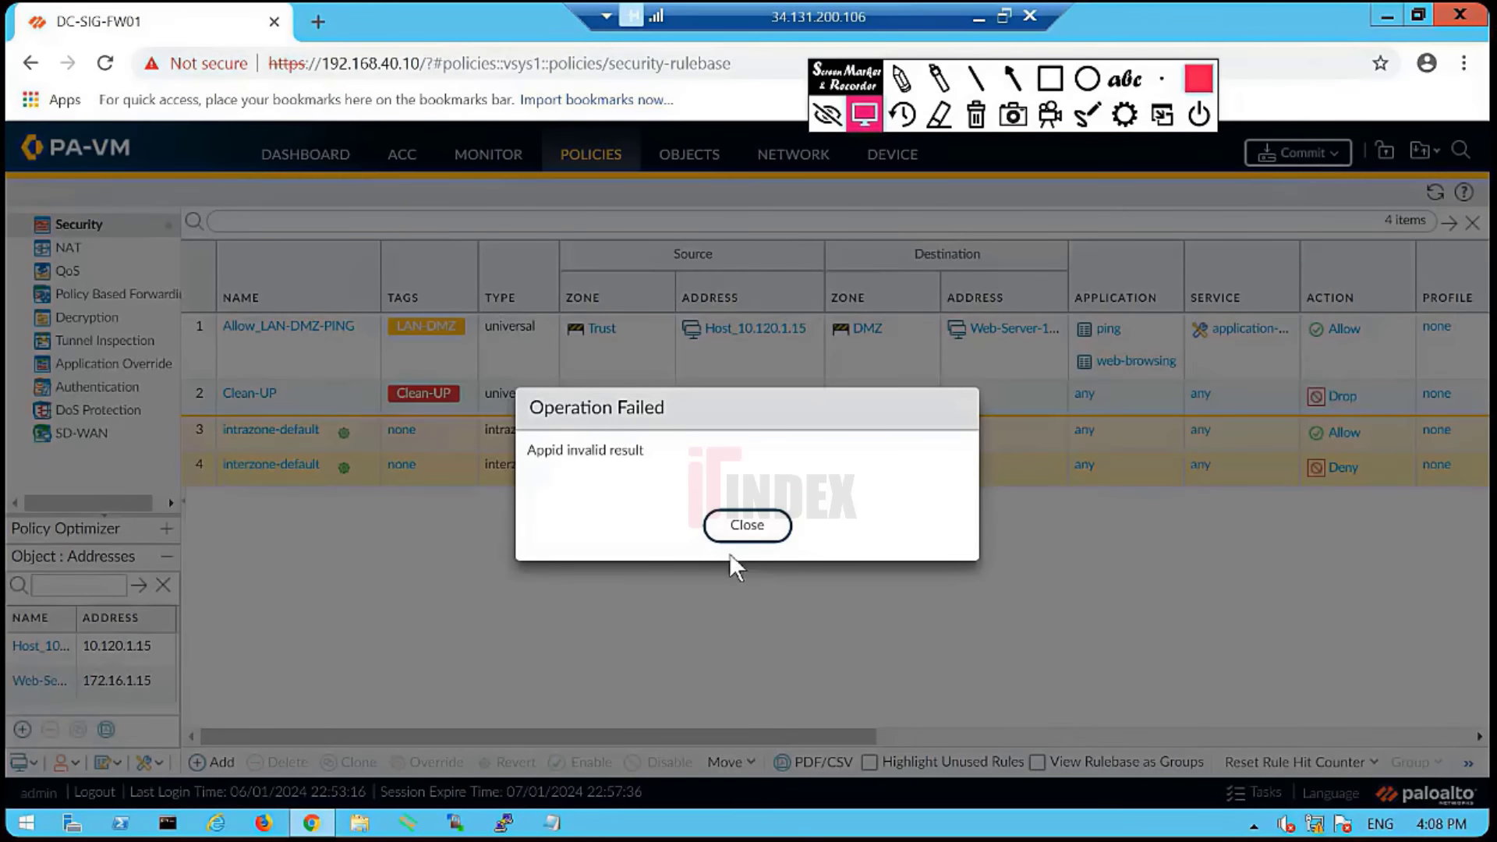
pyautogui.click(749, 525)
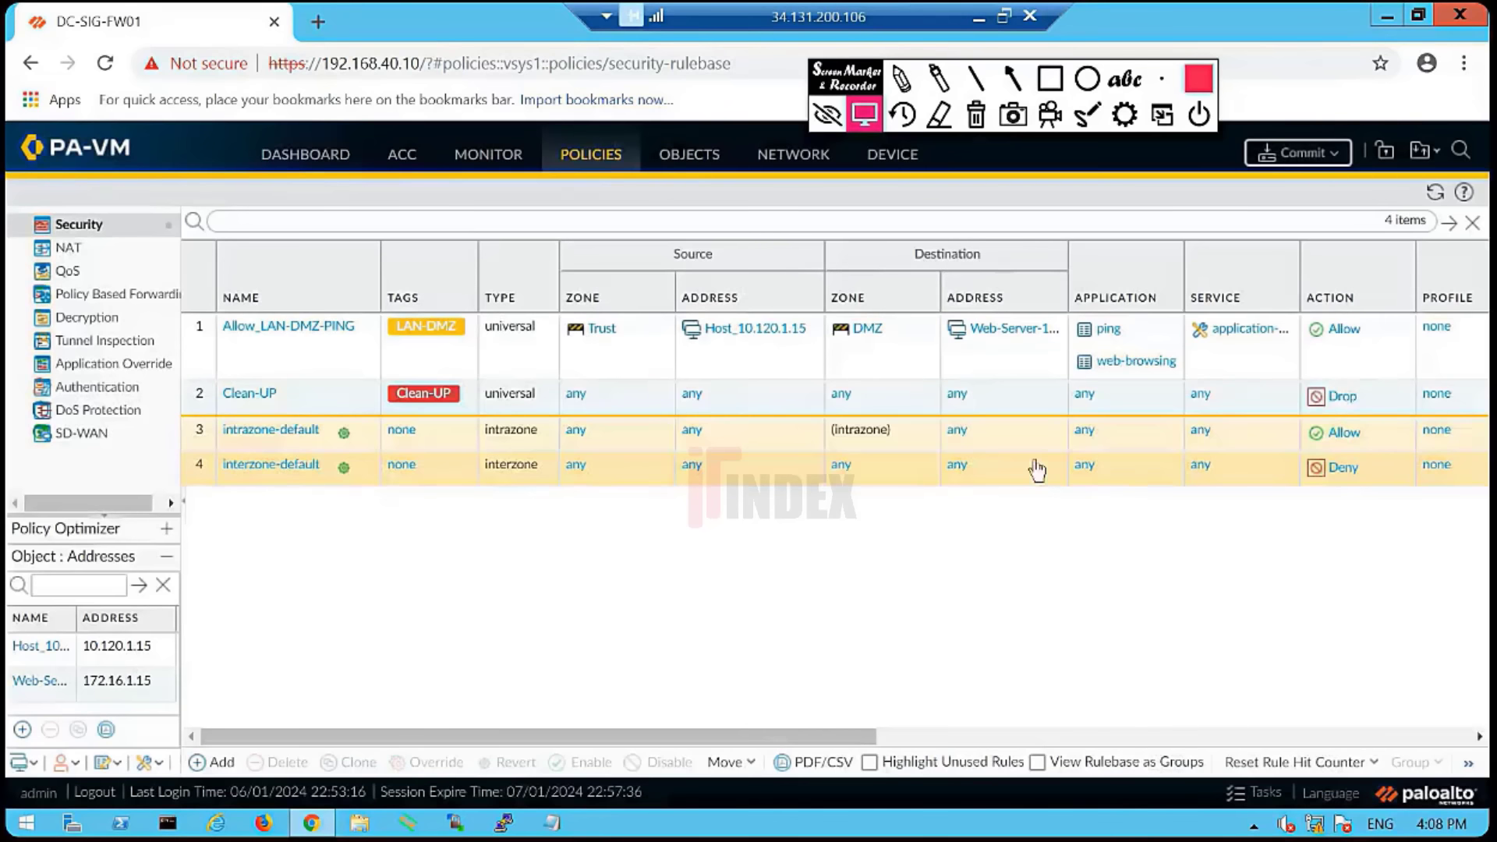
pyautogui.rightClick(1169, 375)
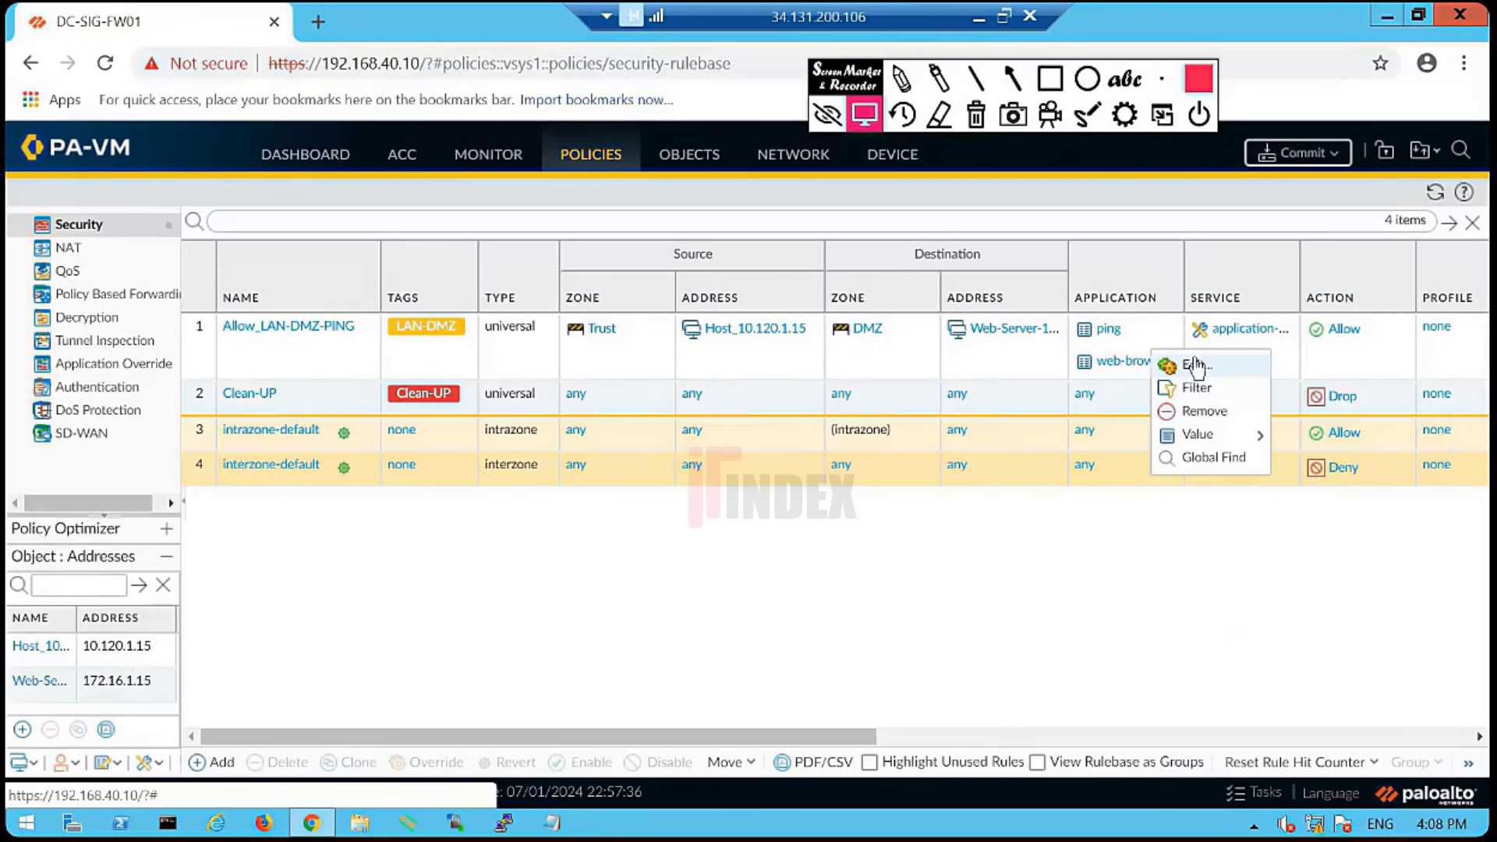
pyautogui.moveTo(1204, 443)
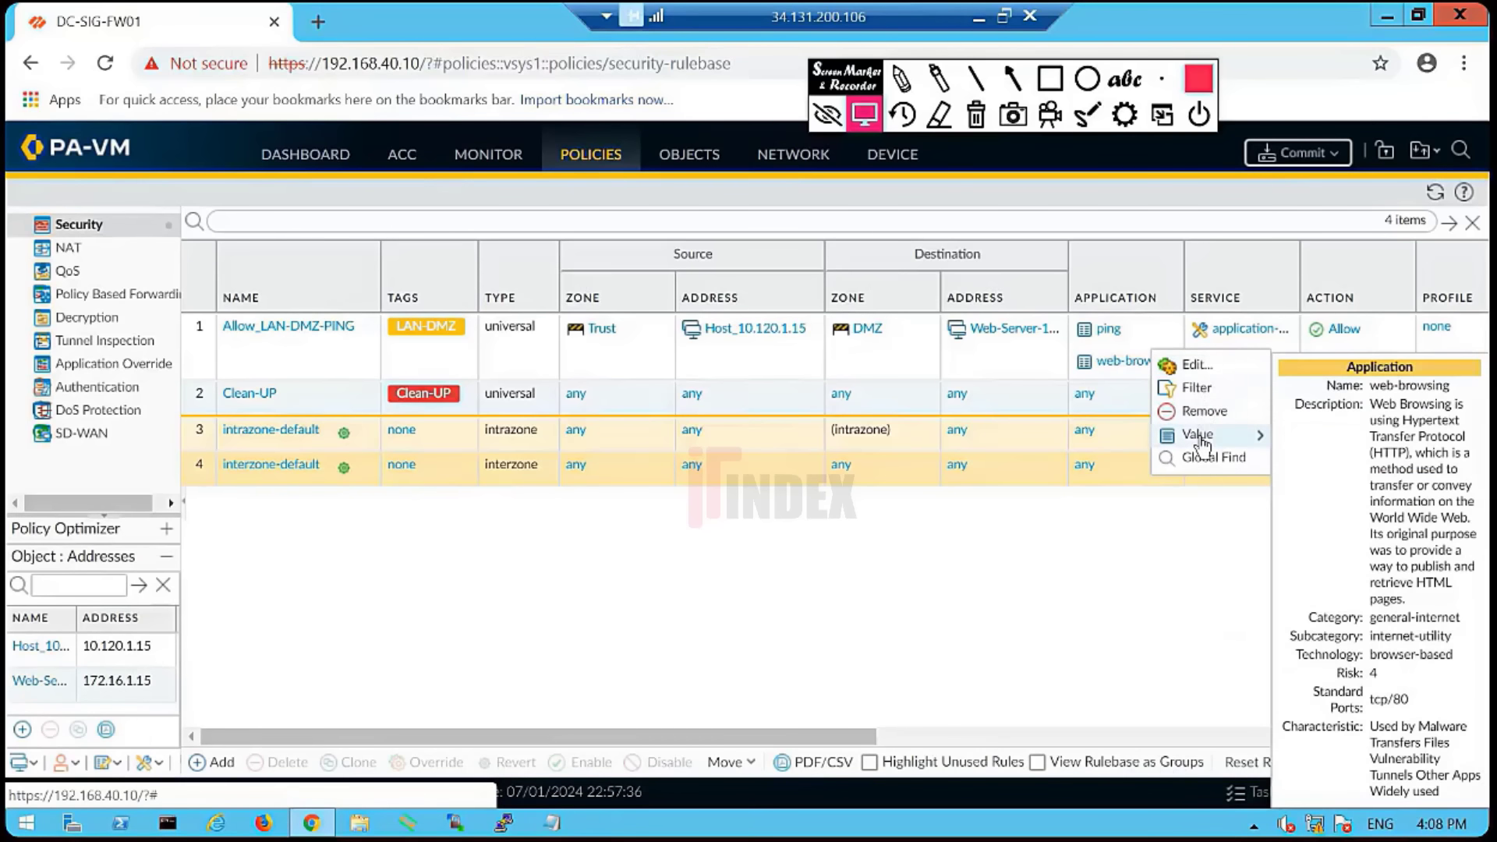
# - Close and reopen web-browsing's details from the rule, highlighting standard port tcp/80
pyautogui.click(959, 737)
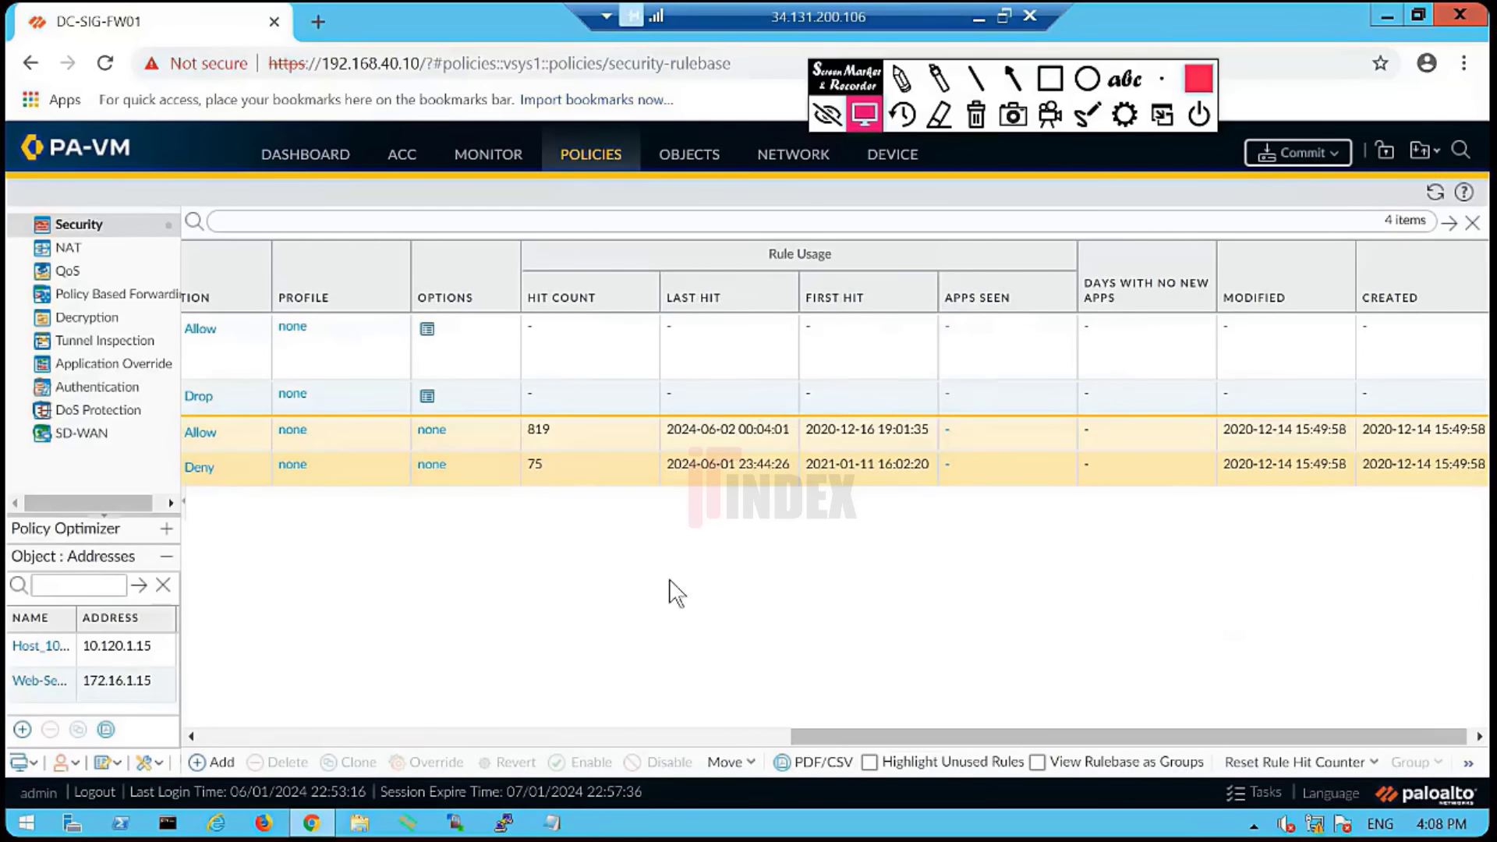
pyautogui.moveTo(1036, 730); pyautogui.dragTo(852, 718)
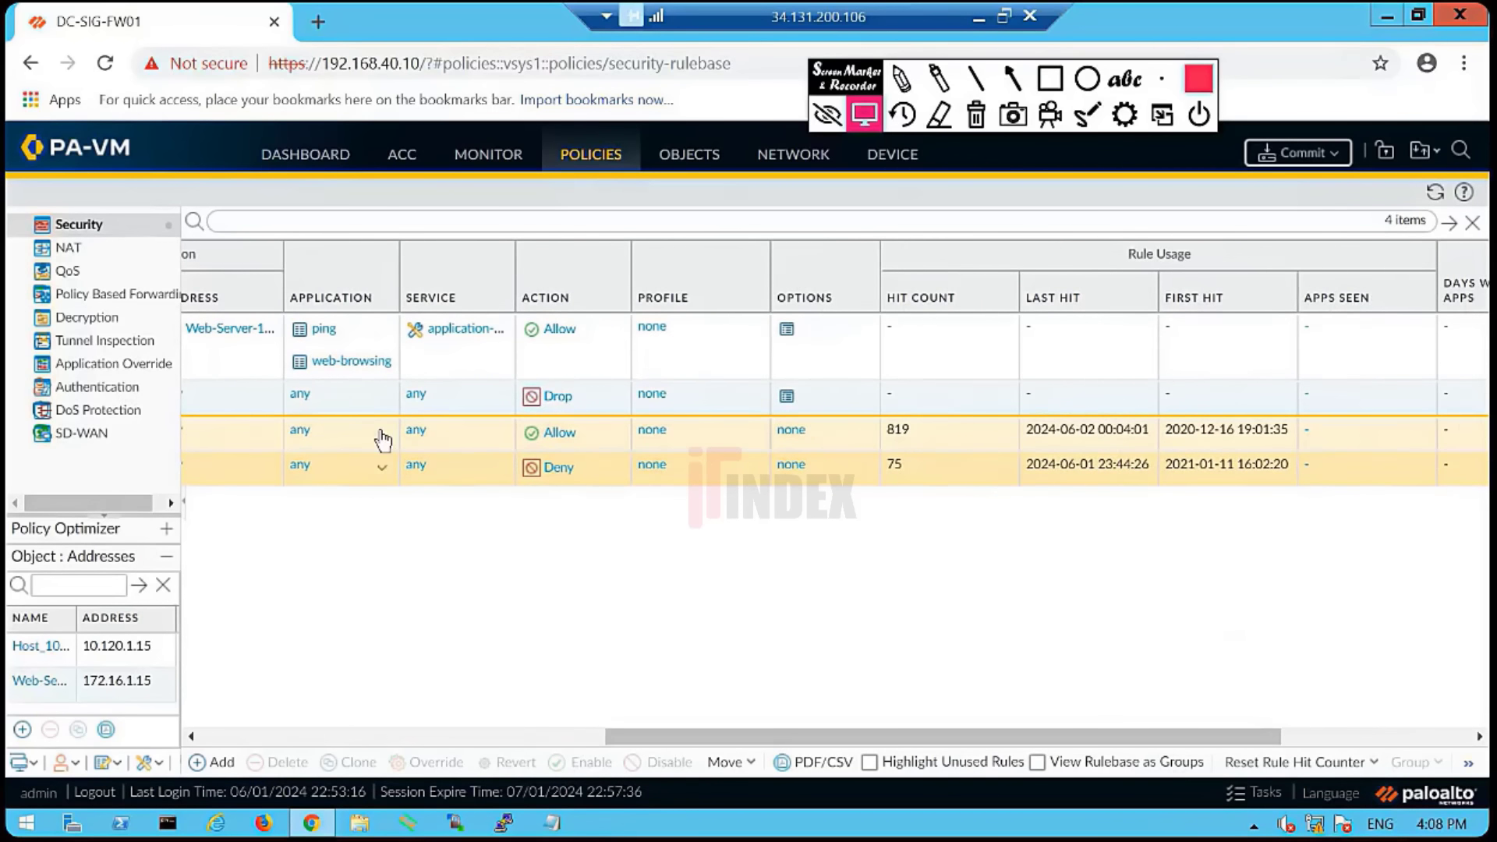
pyautogui.click(386, 374)
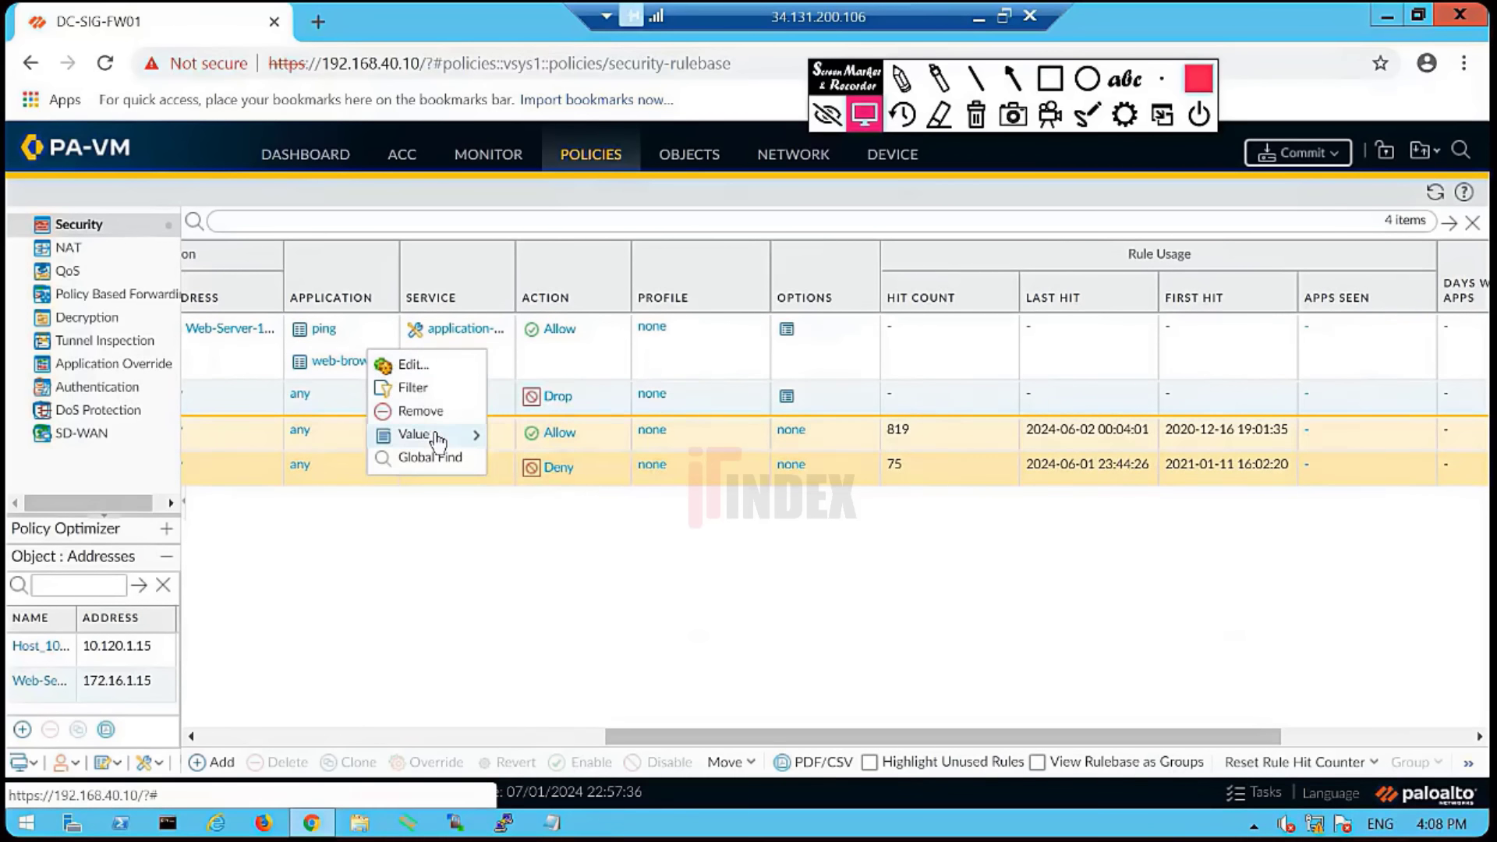
pyautogui.moveTo(439, 441)
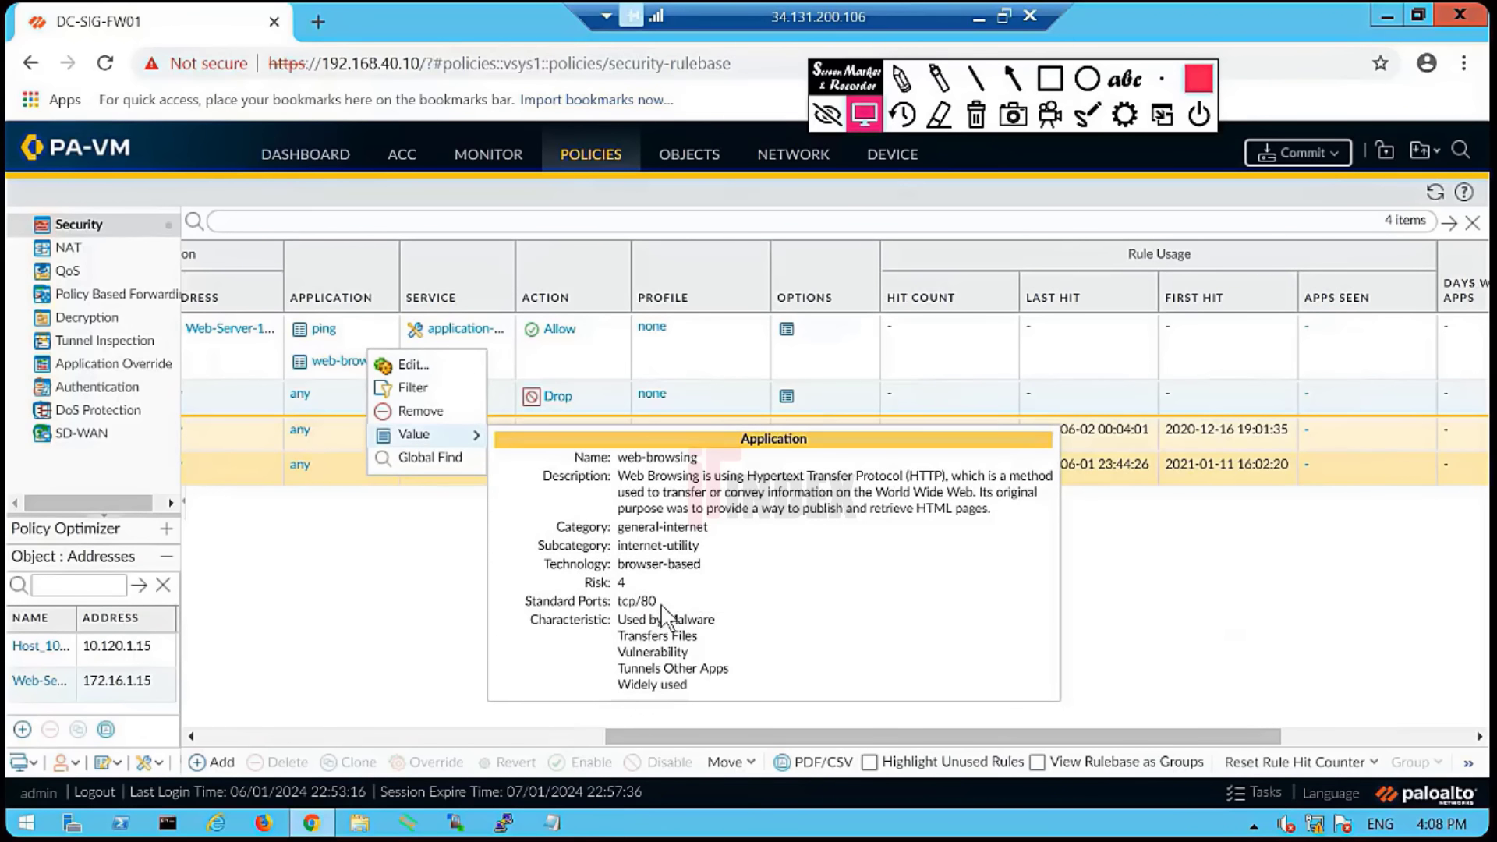
pyautogui.moveTo(663, 610); pyautogui.dragTo(521, 607)
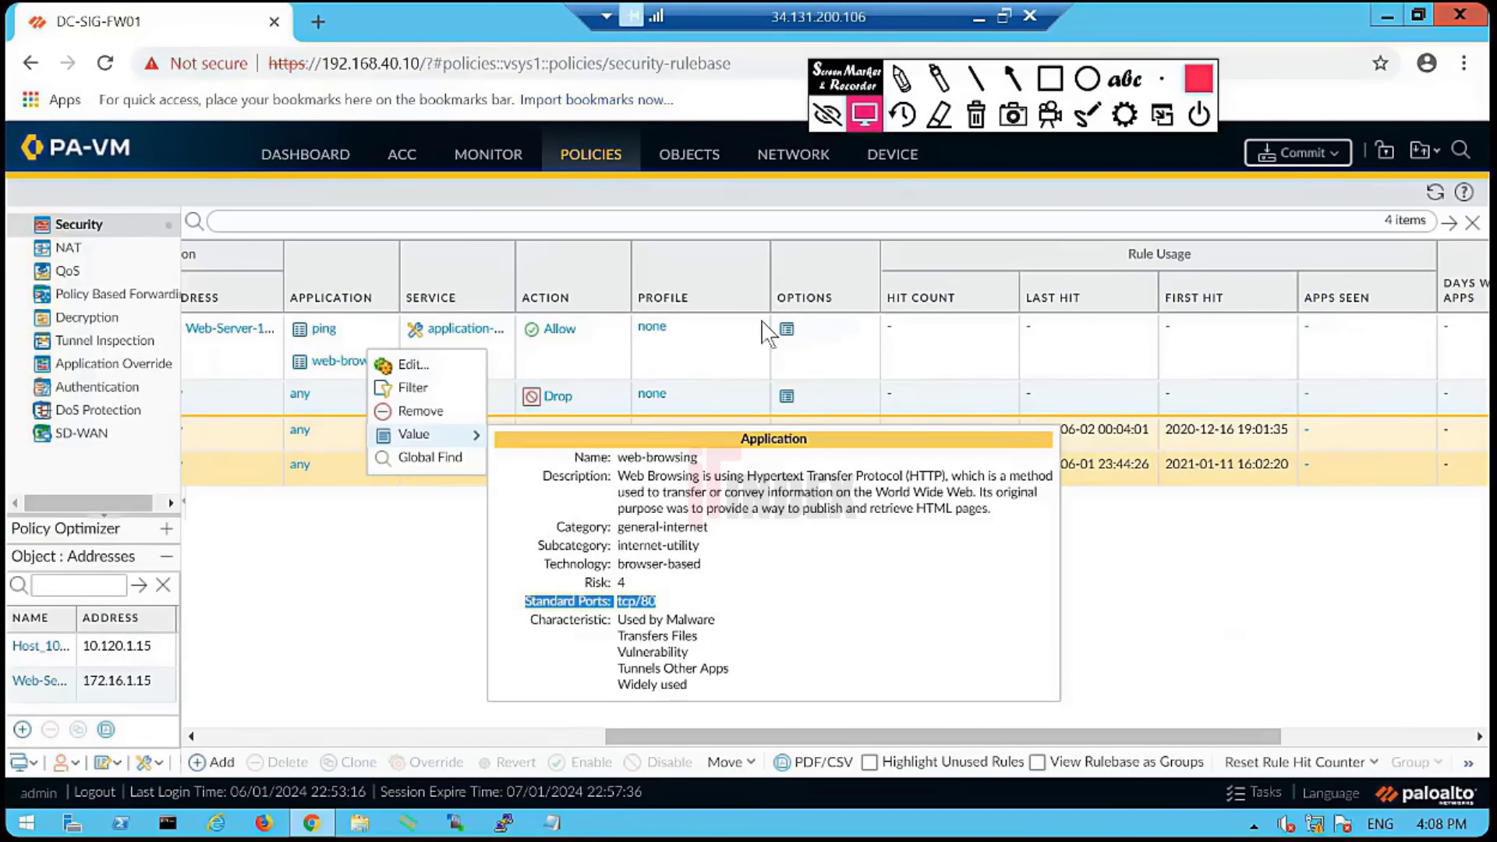
# - Minimize the remote session, accept a participant's raised hand, and return to the firewall session
pyautogui.click(978, 14)
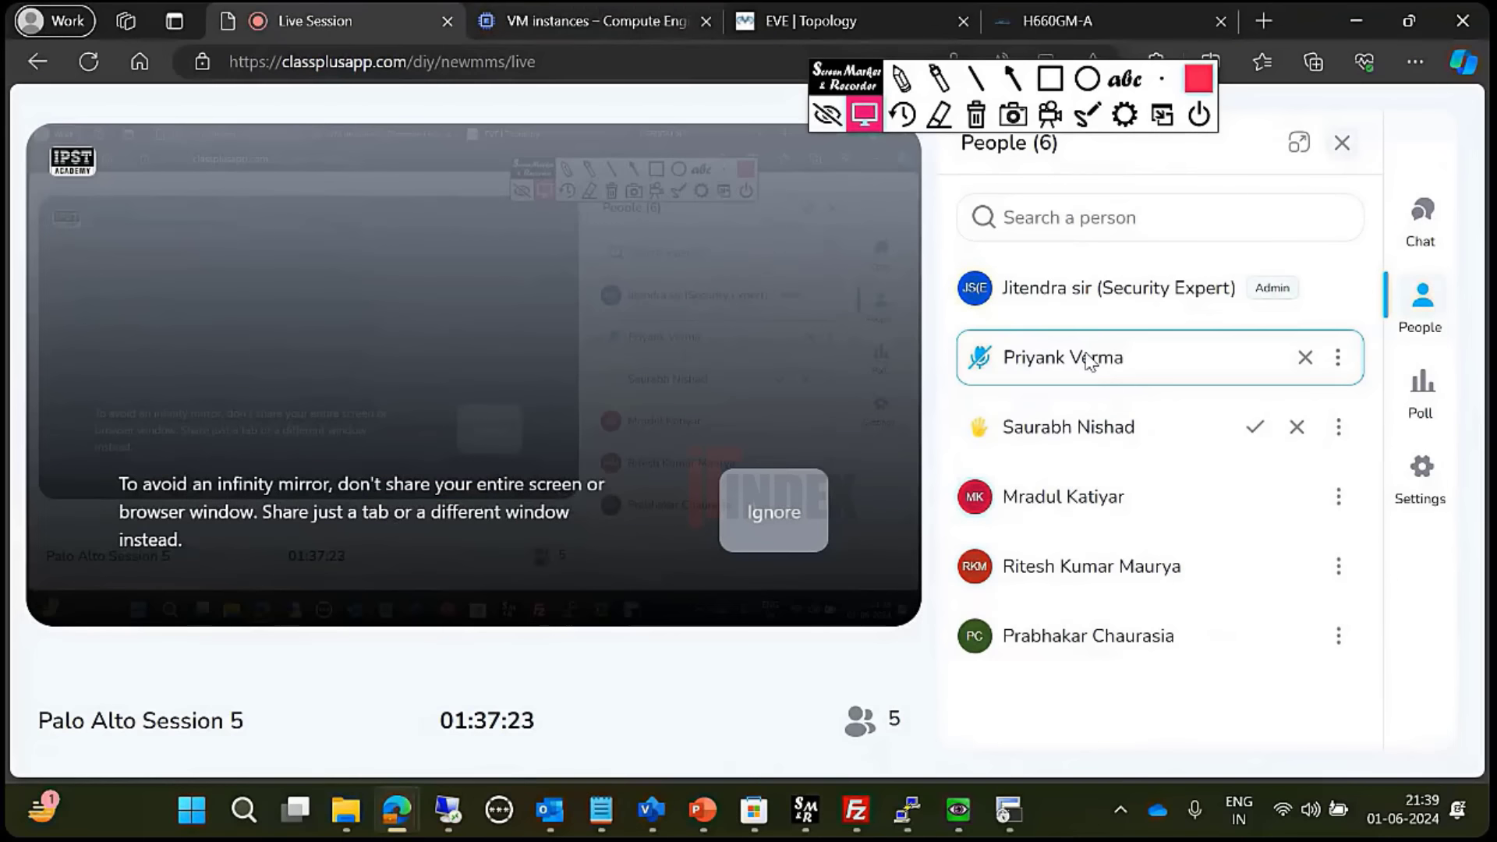
pyautogui.click(1254, 427)
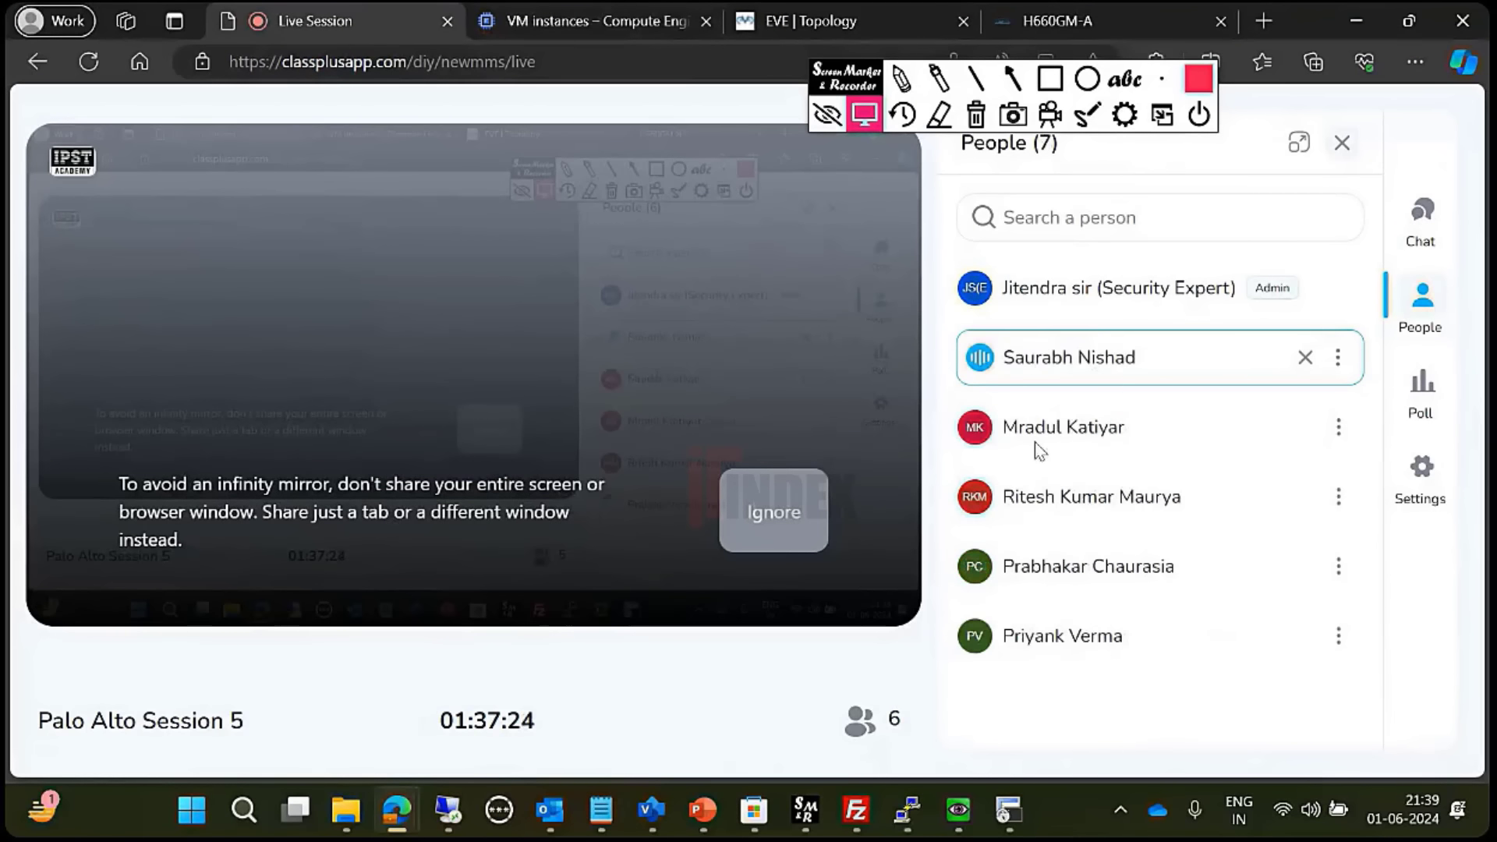
pyautogui.click(1354, 18)
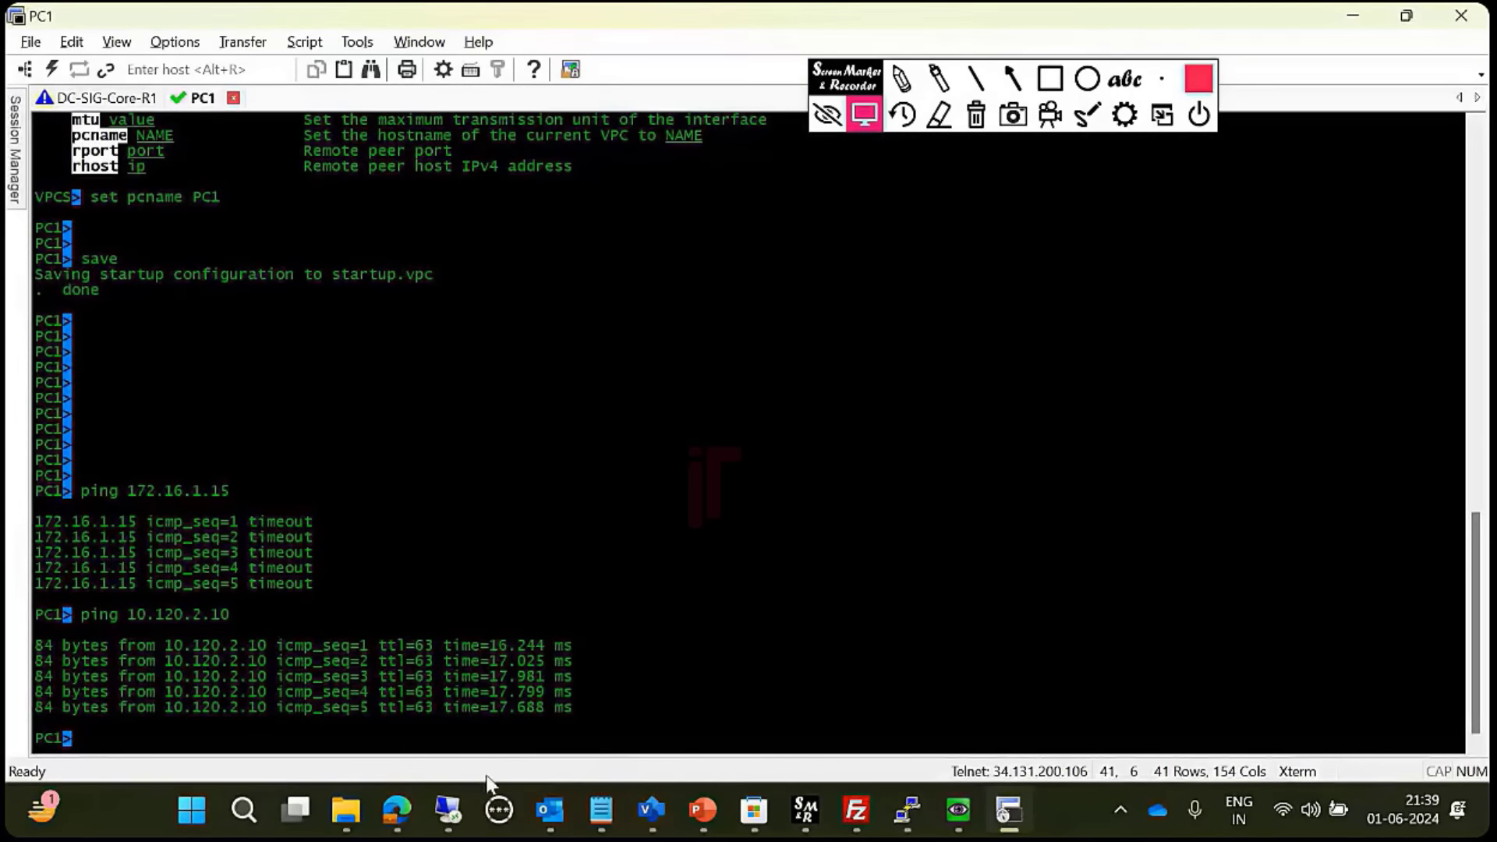
pyautogui.click(397, 810)
pyautogui.click(449, 815)
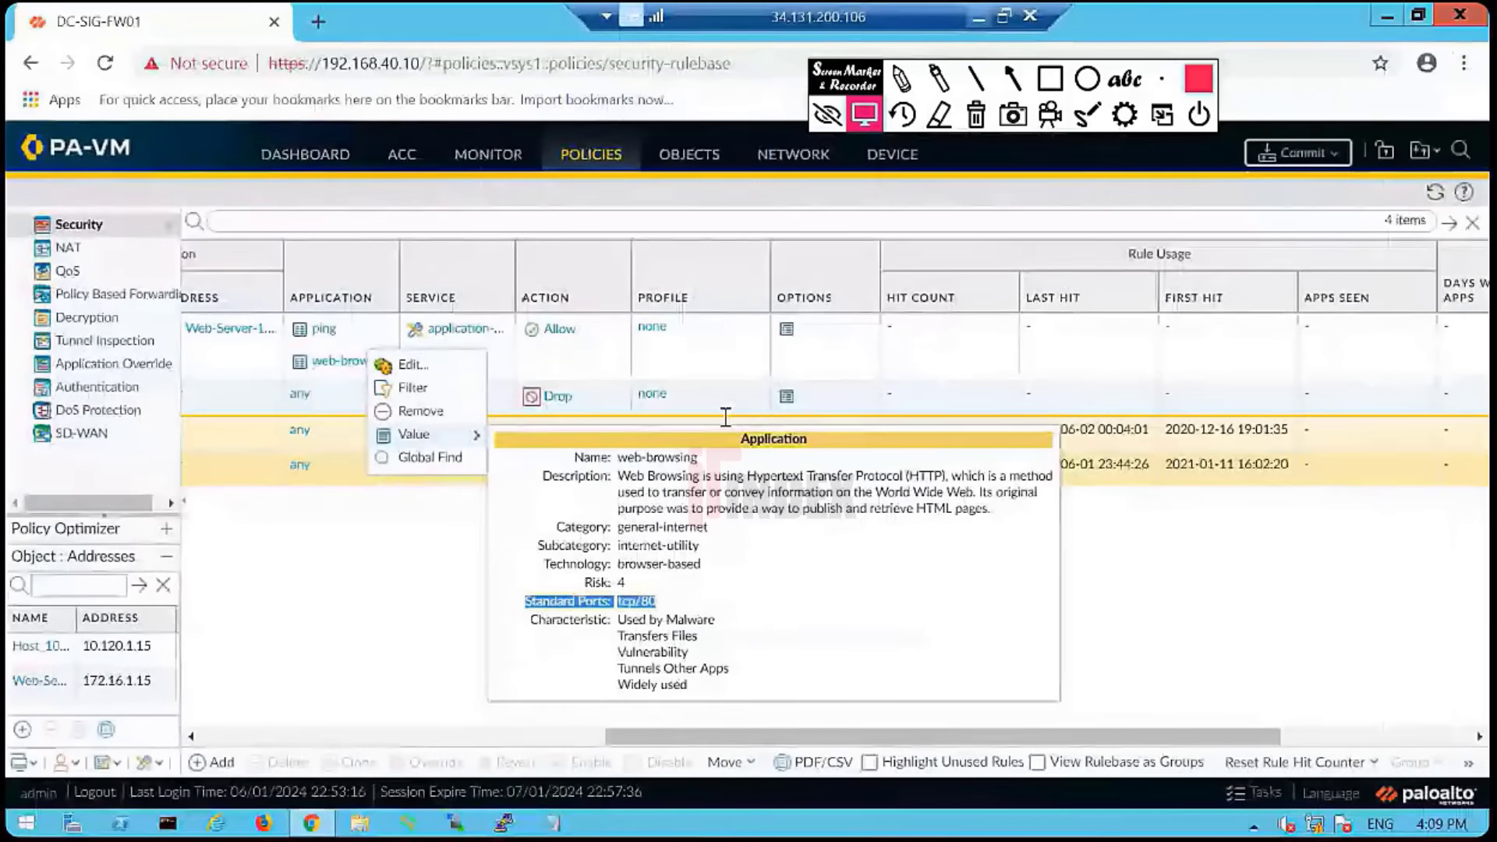
# - Close the web-browsing details popup and go to the unfiltered Objects Applications list
pyautogui.click(724, 586)
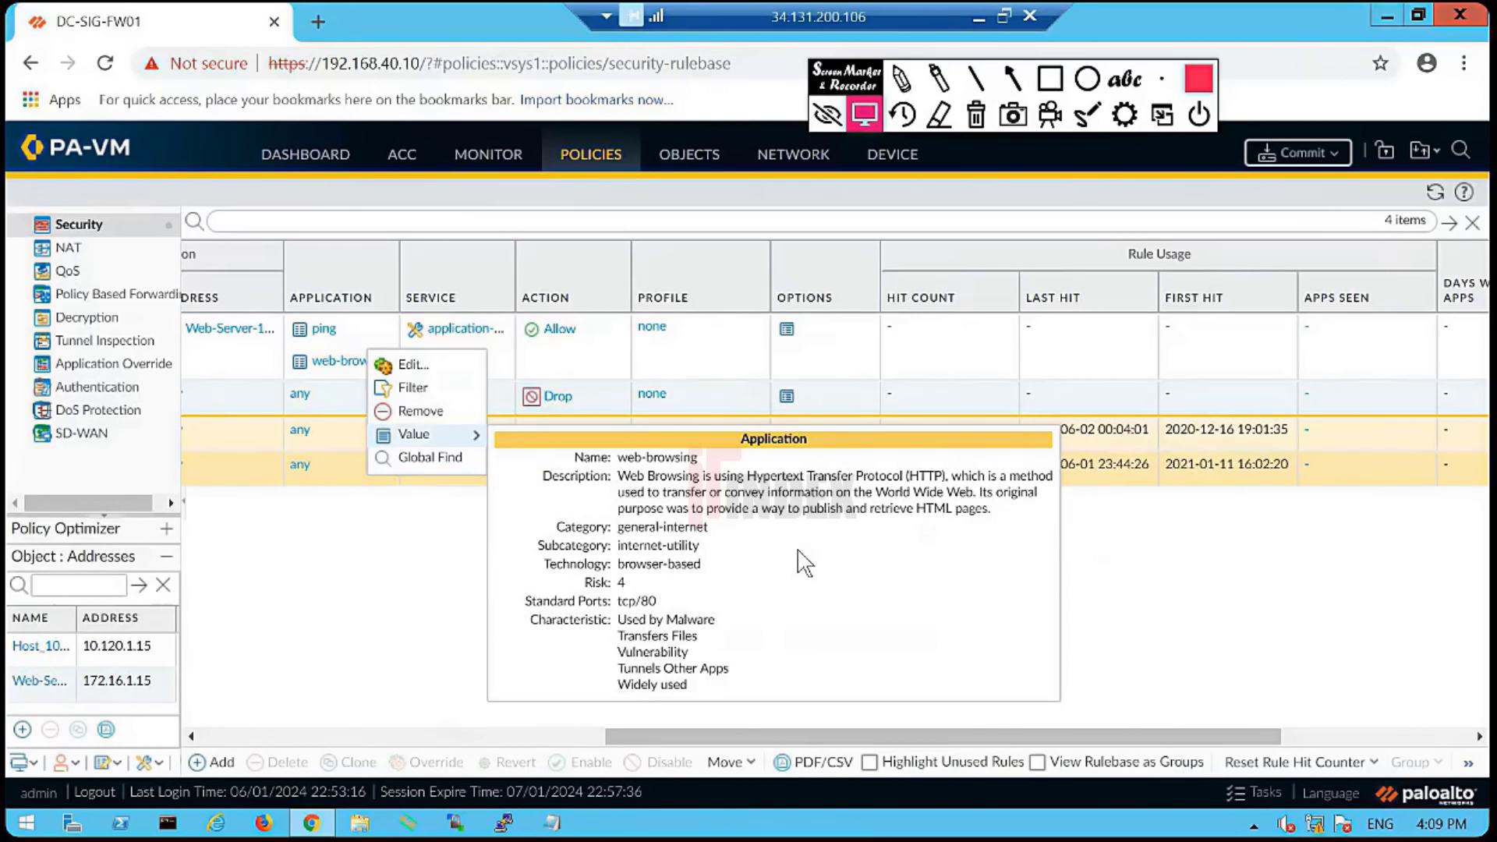
pyautogui.click(800, 160)
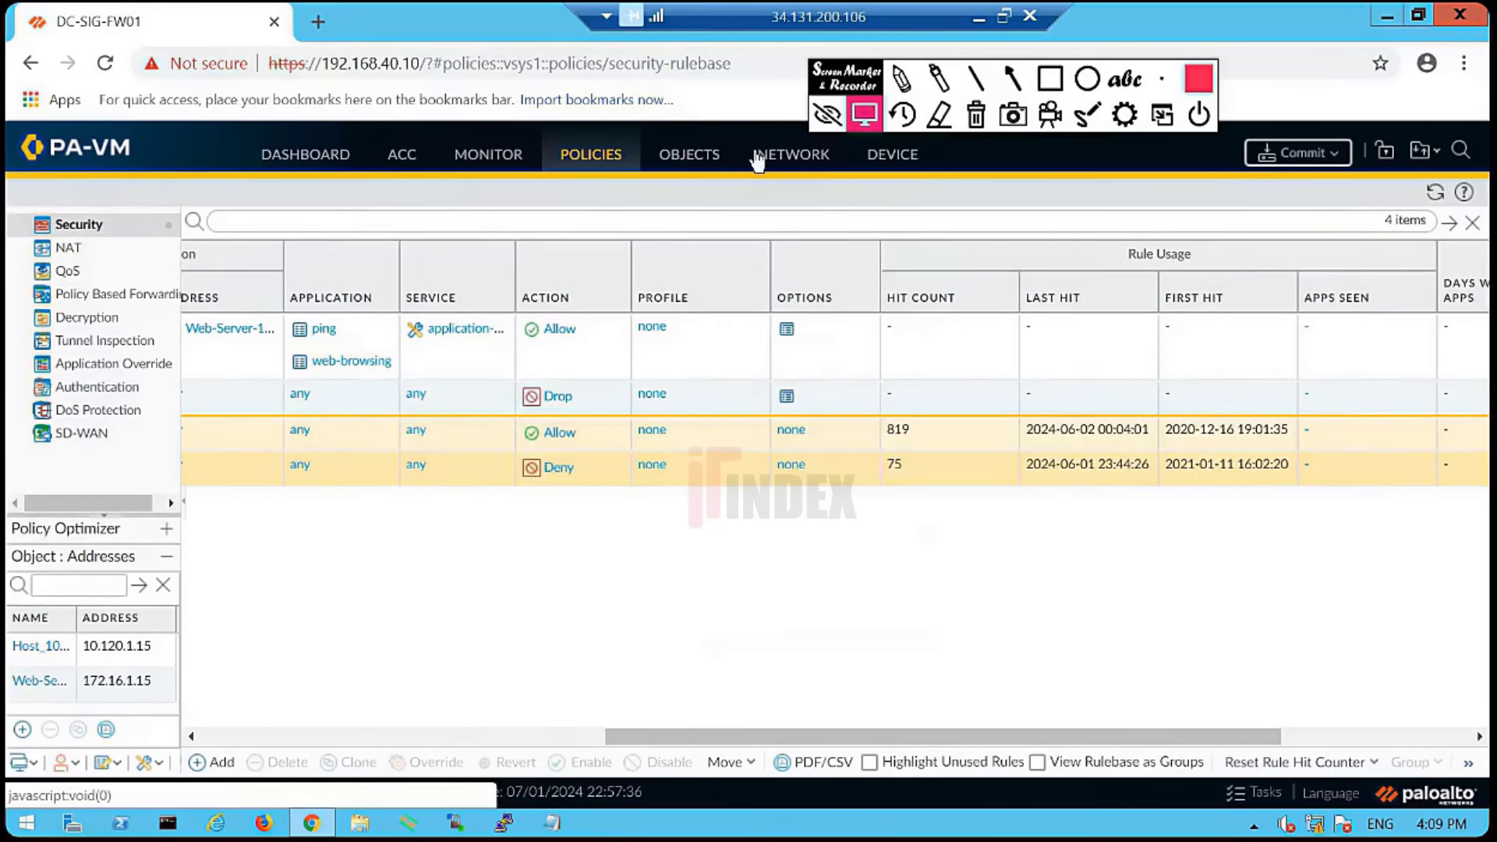
pyautogui.click(690, 160)
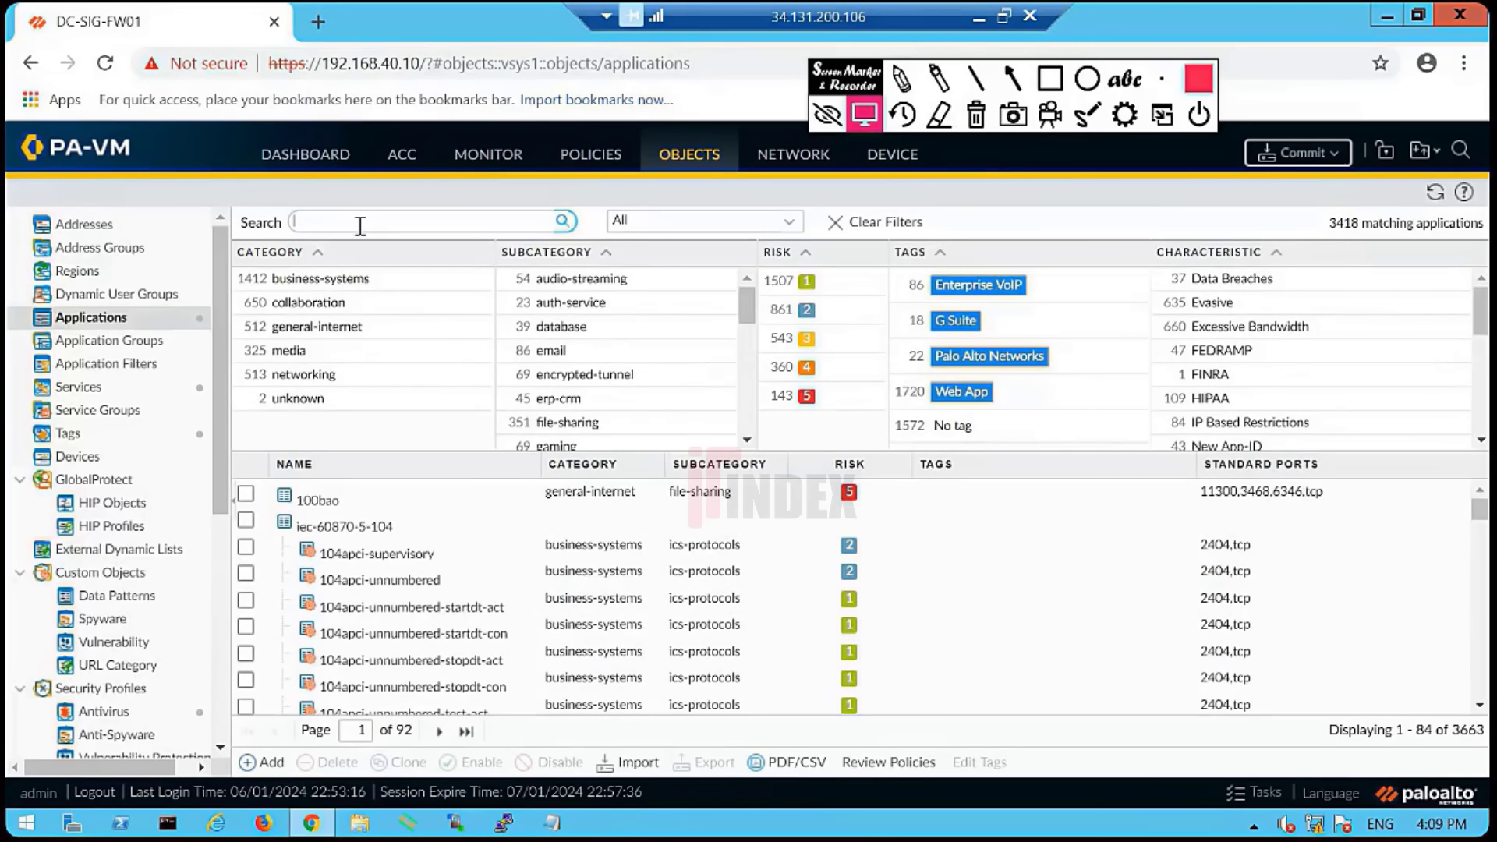
# - Page rapidly forward through the Applications list toward the web-browsing entry
pyautogui.click(360, 225)
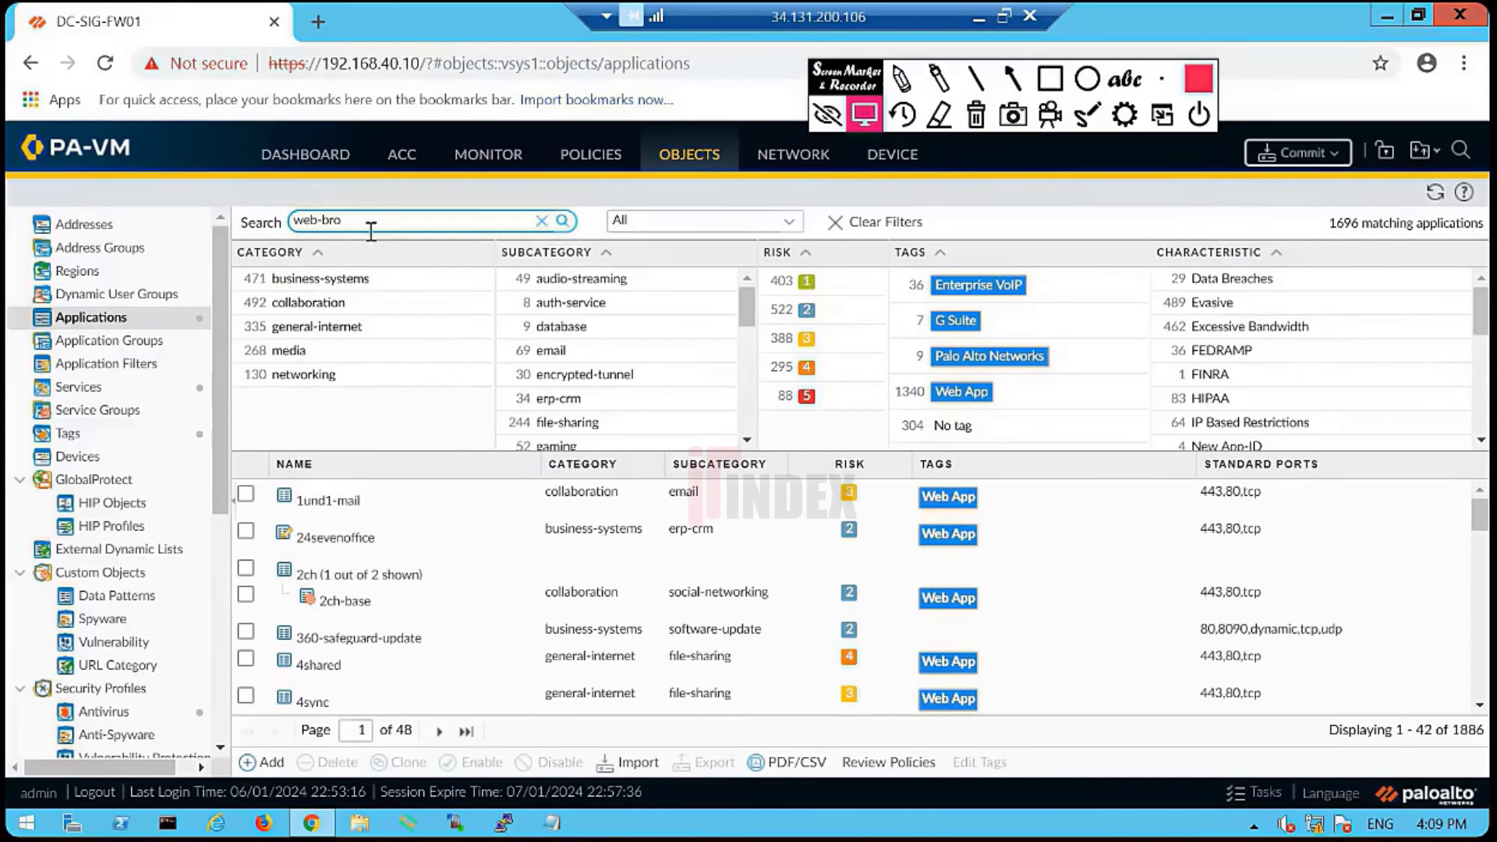
pyautogui.click(439, 732)
pyautogui.click(439, 732)
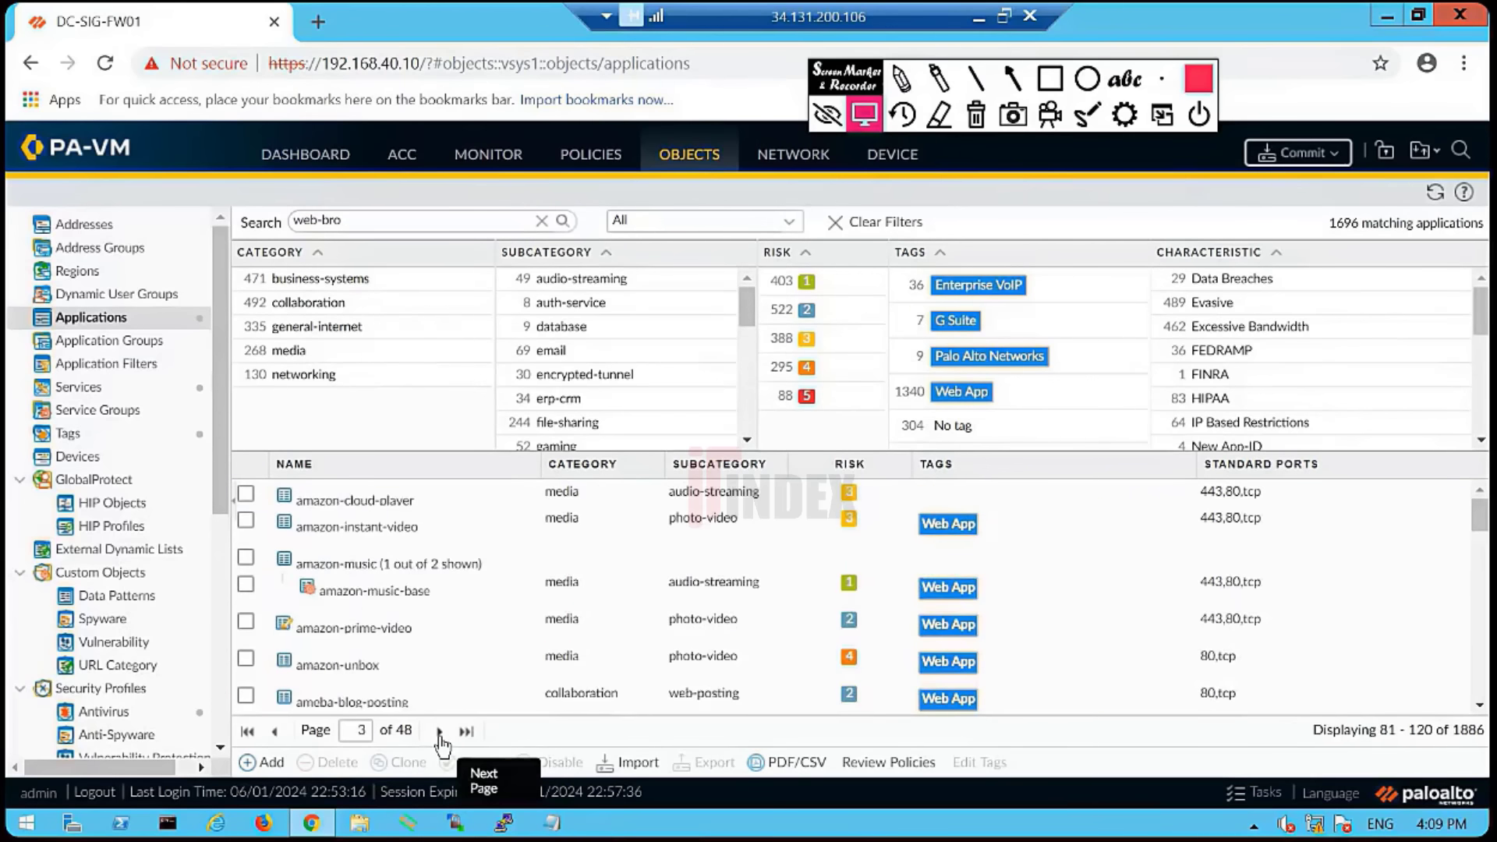
pyautogui.click(439, 732)
pyautogui.click(439, 732)
pyautogui.click(439, 733)
pyautogui.click(439, 733)
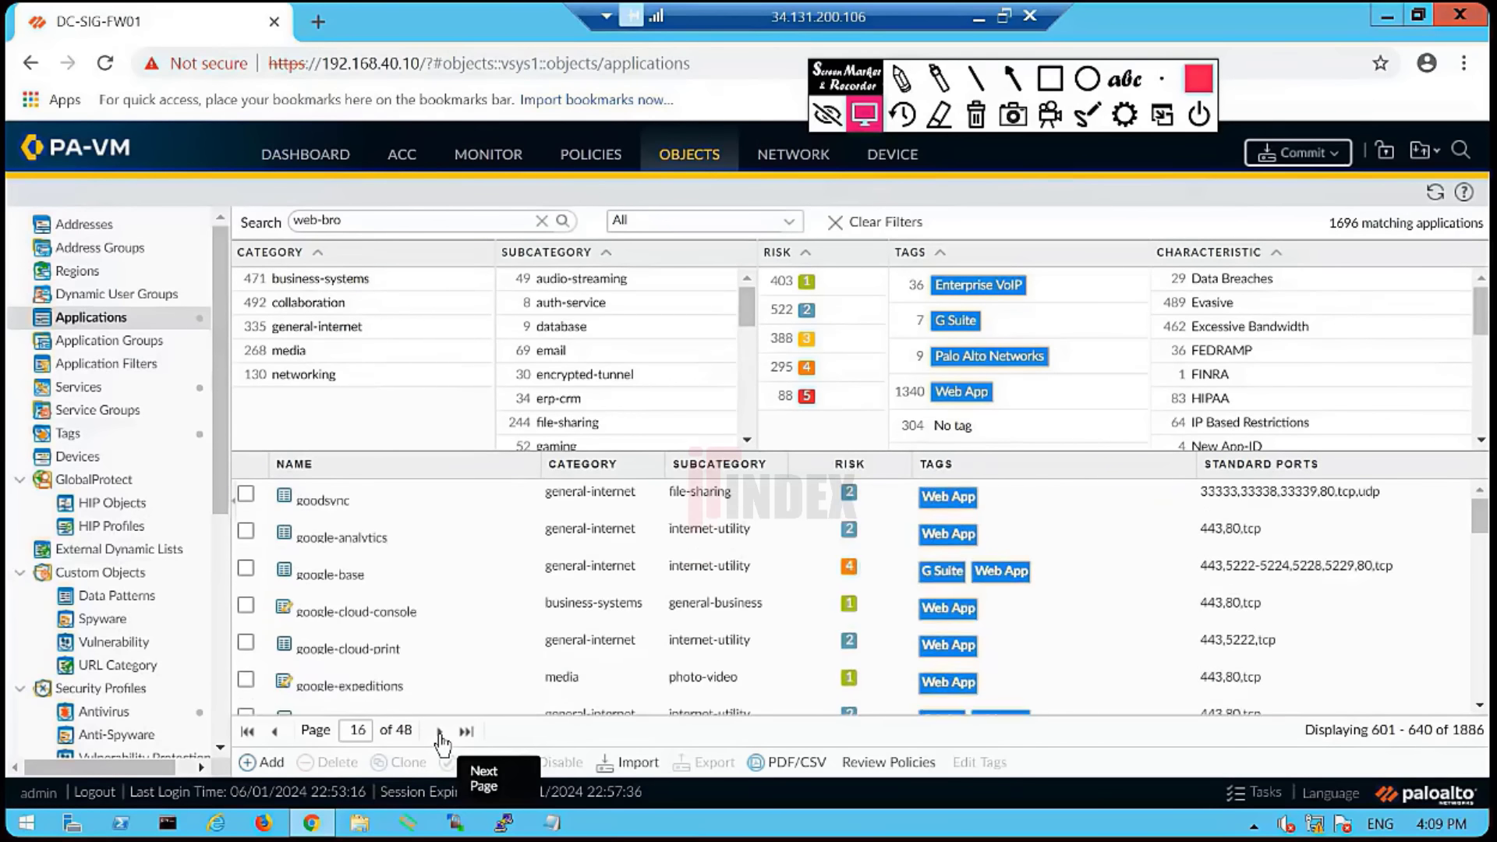
pyautogui.doubleClick(439, 732)
pyautogui.doubleClick(439, 732)
pyautogui.click(439, 732)
pyautogui.doubleClick(439, 733)
pyautogui.doubleClick(439, 733)
pyautogui.click(439, 732)
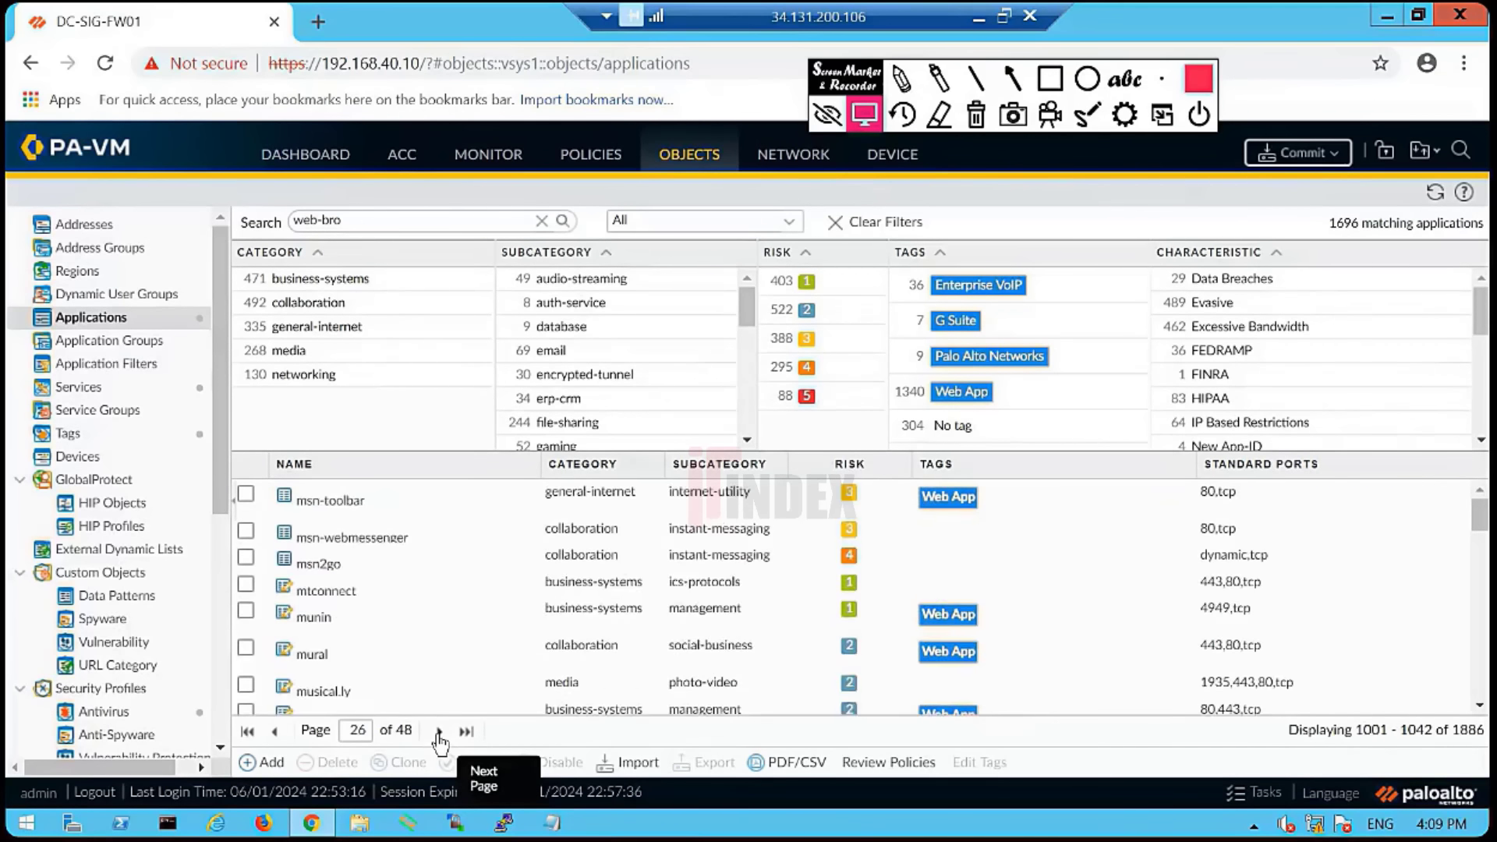
pyautogui.doubleClick(439, 732)
pyautogui.doubleClick(439, 732)
pyautogui.doubleClick(439, 733)
pyautogui.doubleClick(439, 732)
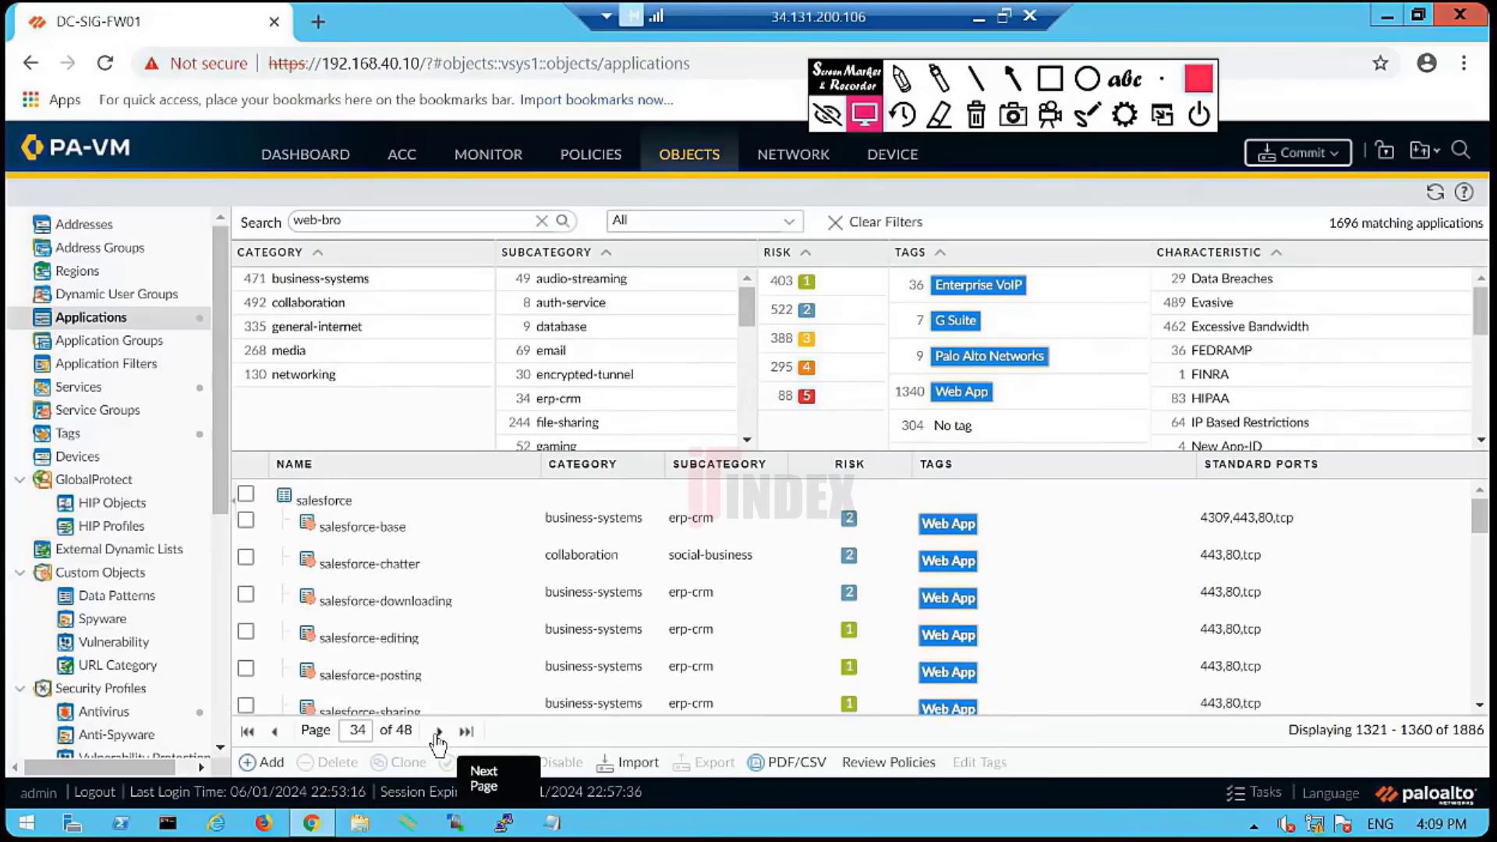
pyautogui.doubleClick(439, 733)
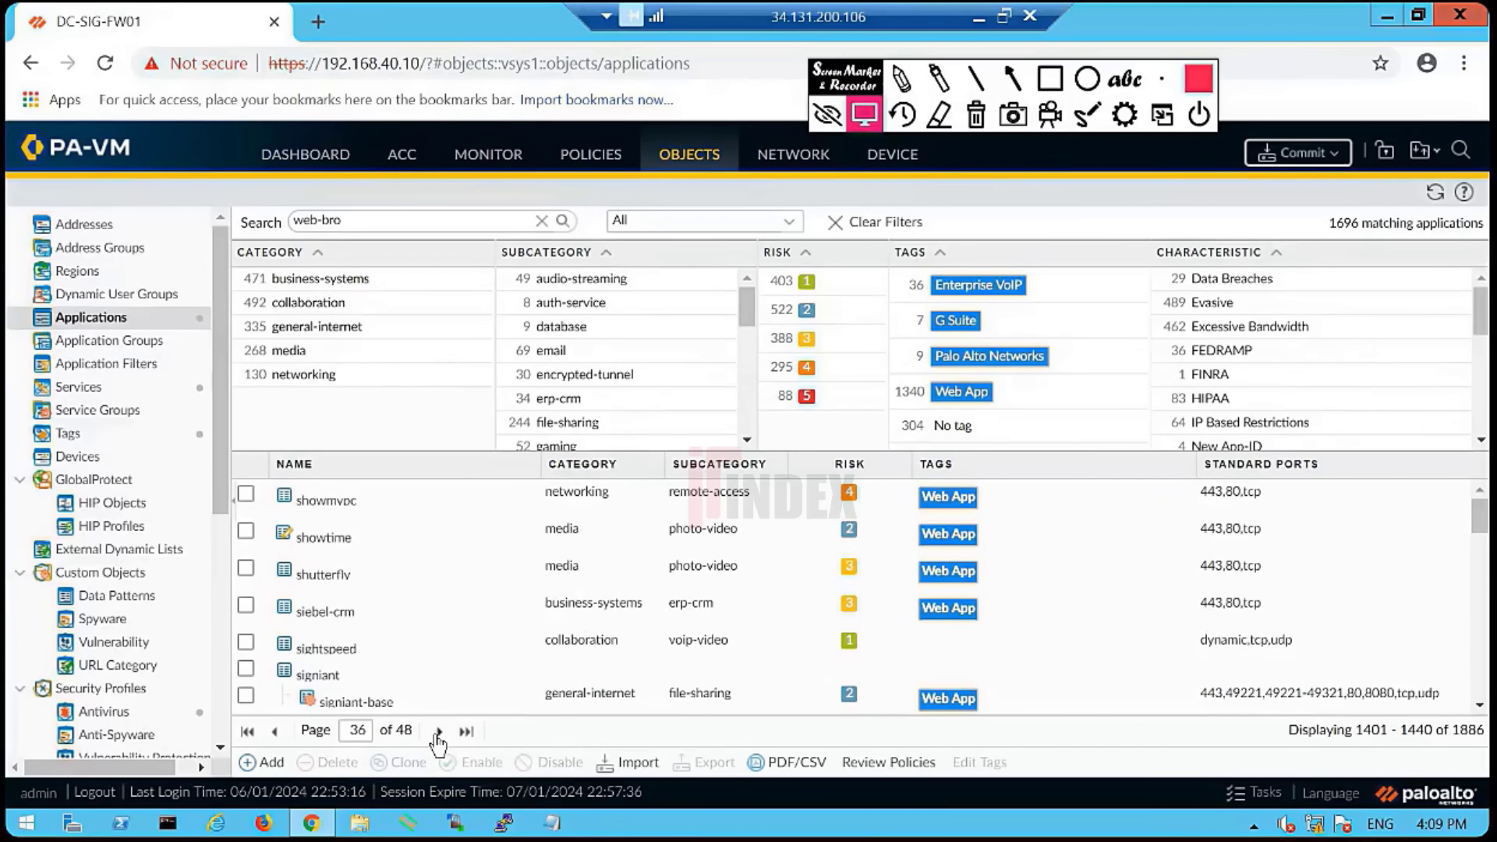
pyautogui.doubleClick(439, 732)
pyautogui.doubleClick(439, 733)
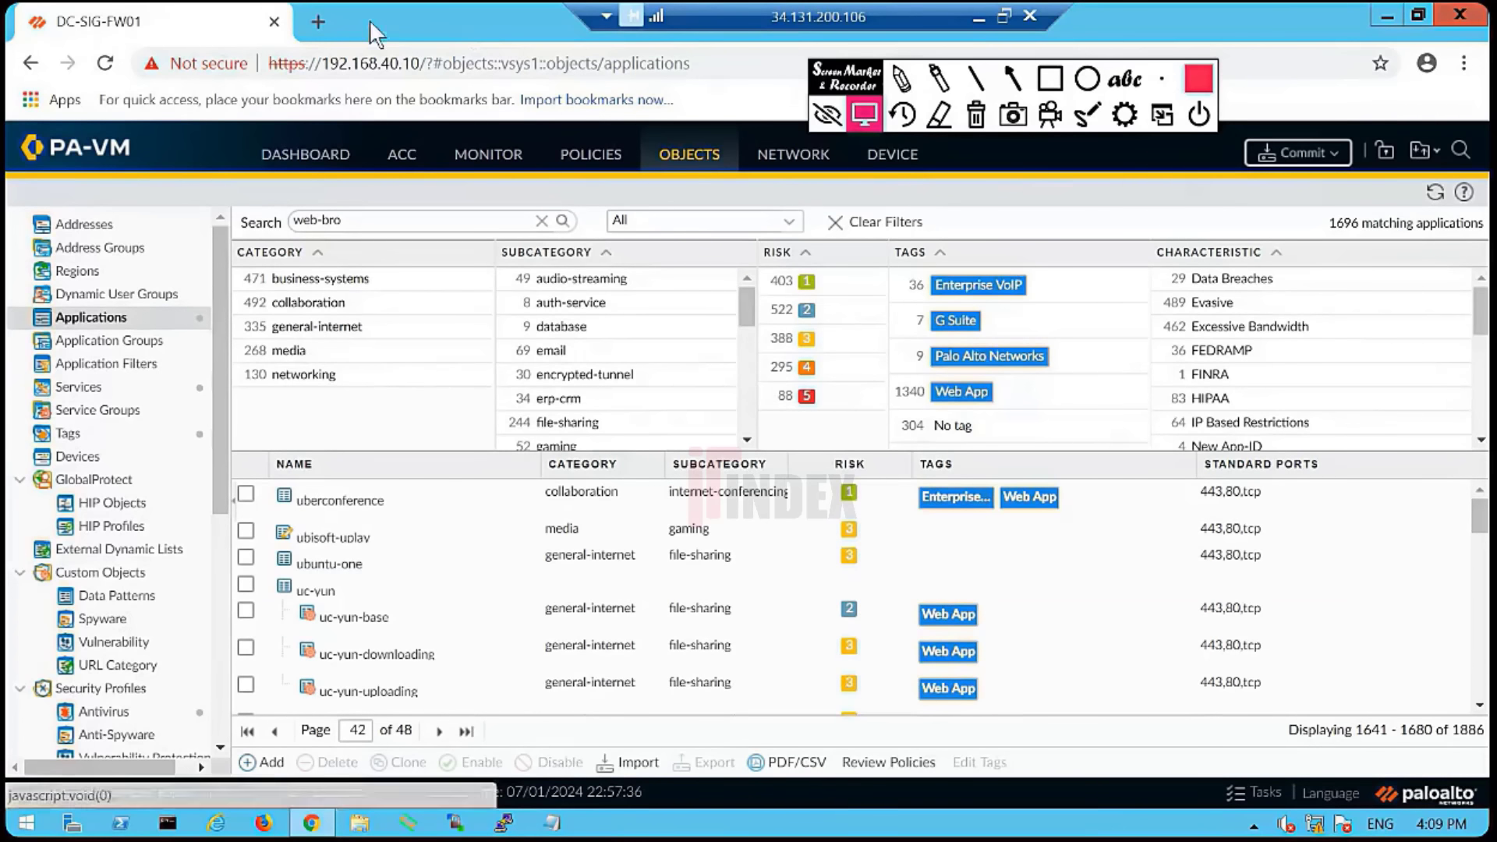
# - Reach the webex pages, then step back to page 43 and scroll down to web-browsing
pyautogui.click(440, 733)
pyautogui.click(441, 733)
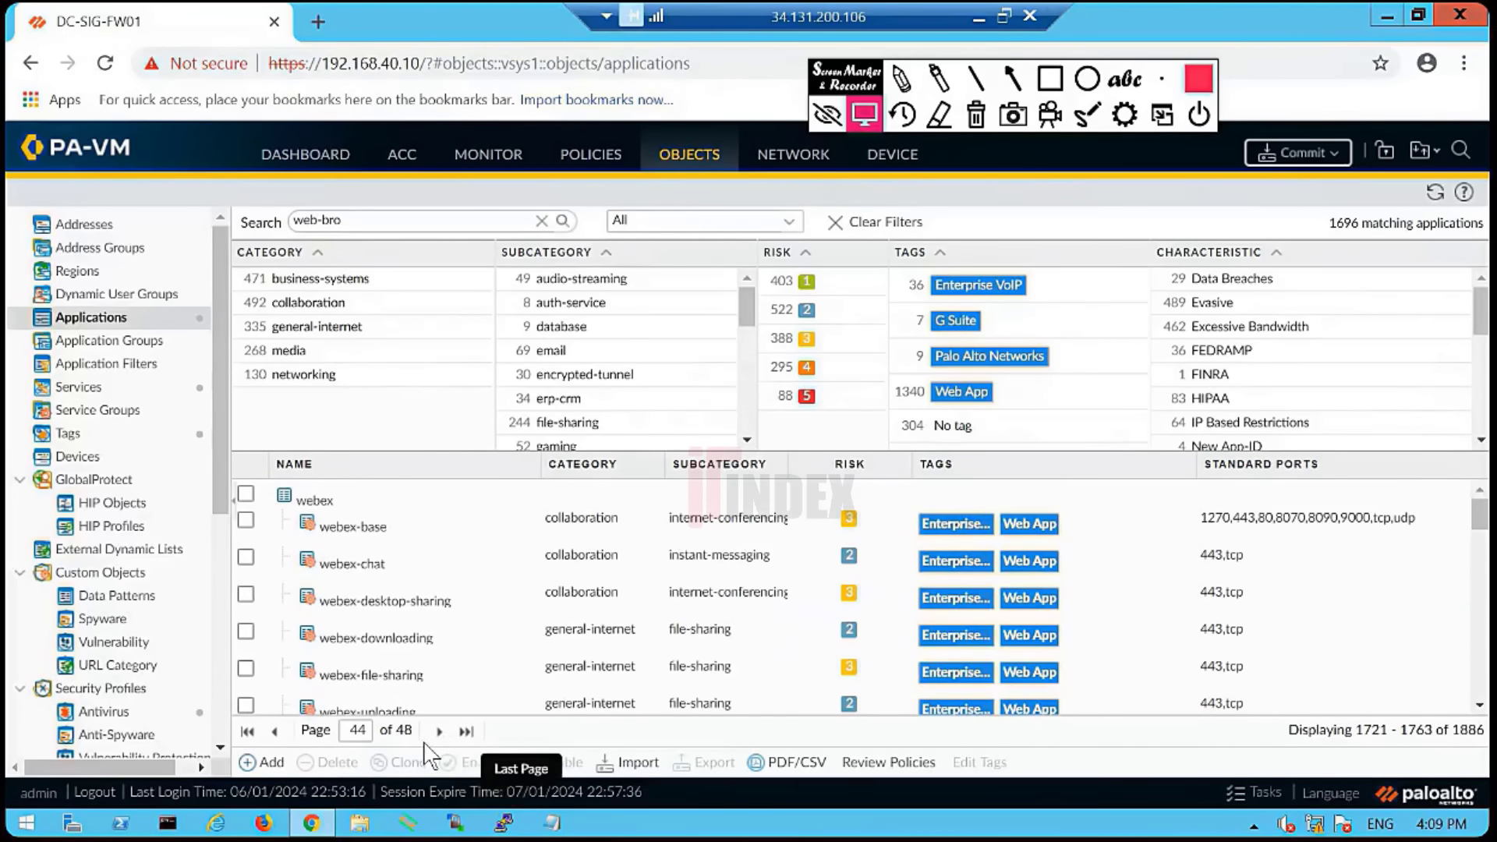
pyautogui.scroll(-10, 444, 690)
pyautogui.scroll(5, 447, 692)
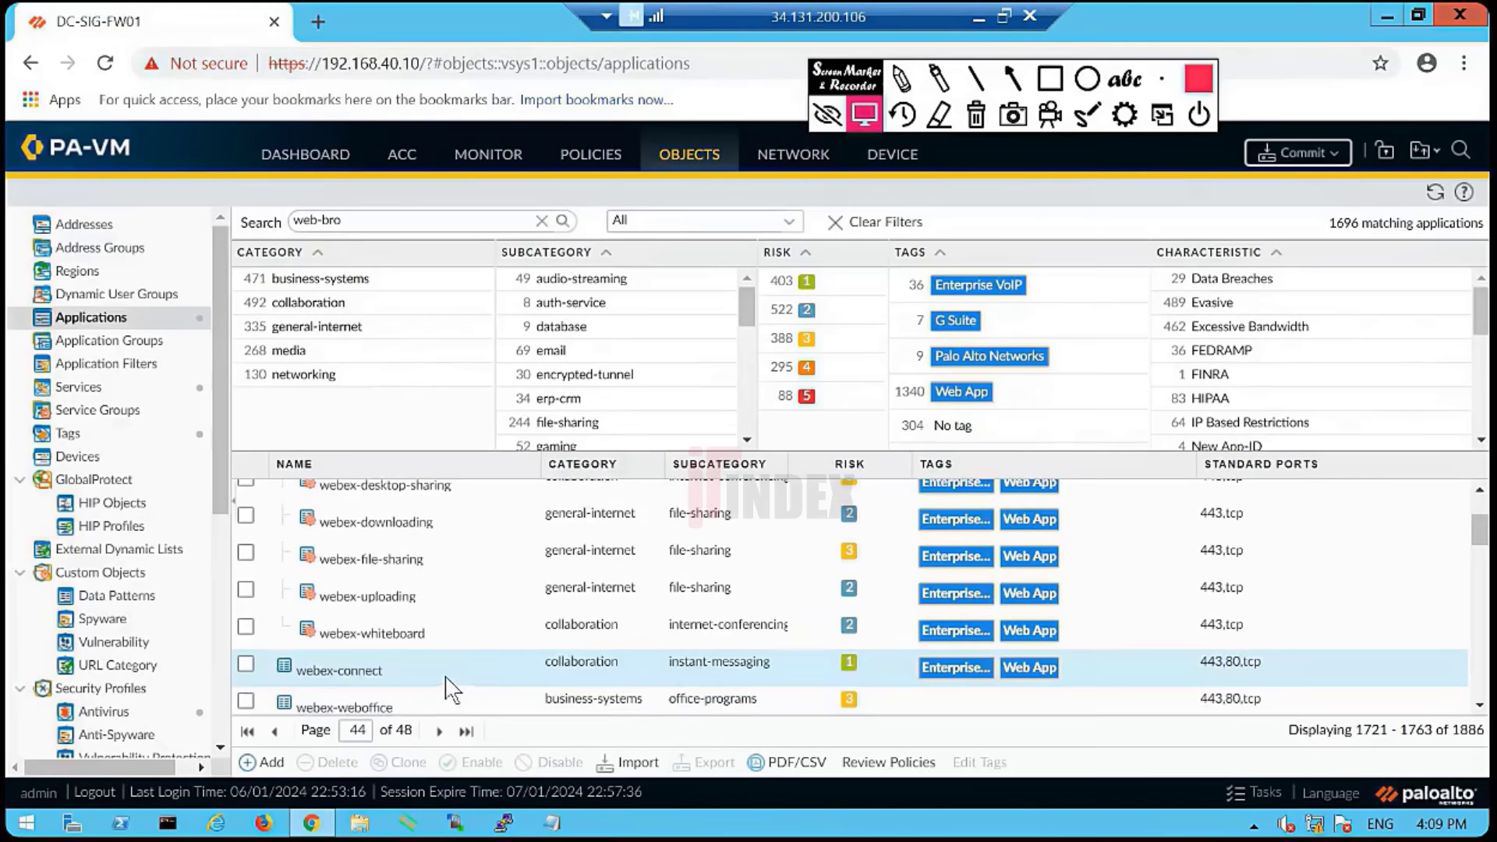
pyautogui.scroll(-5, 458, 646)
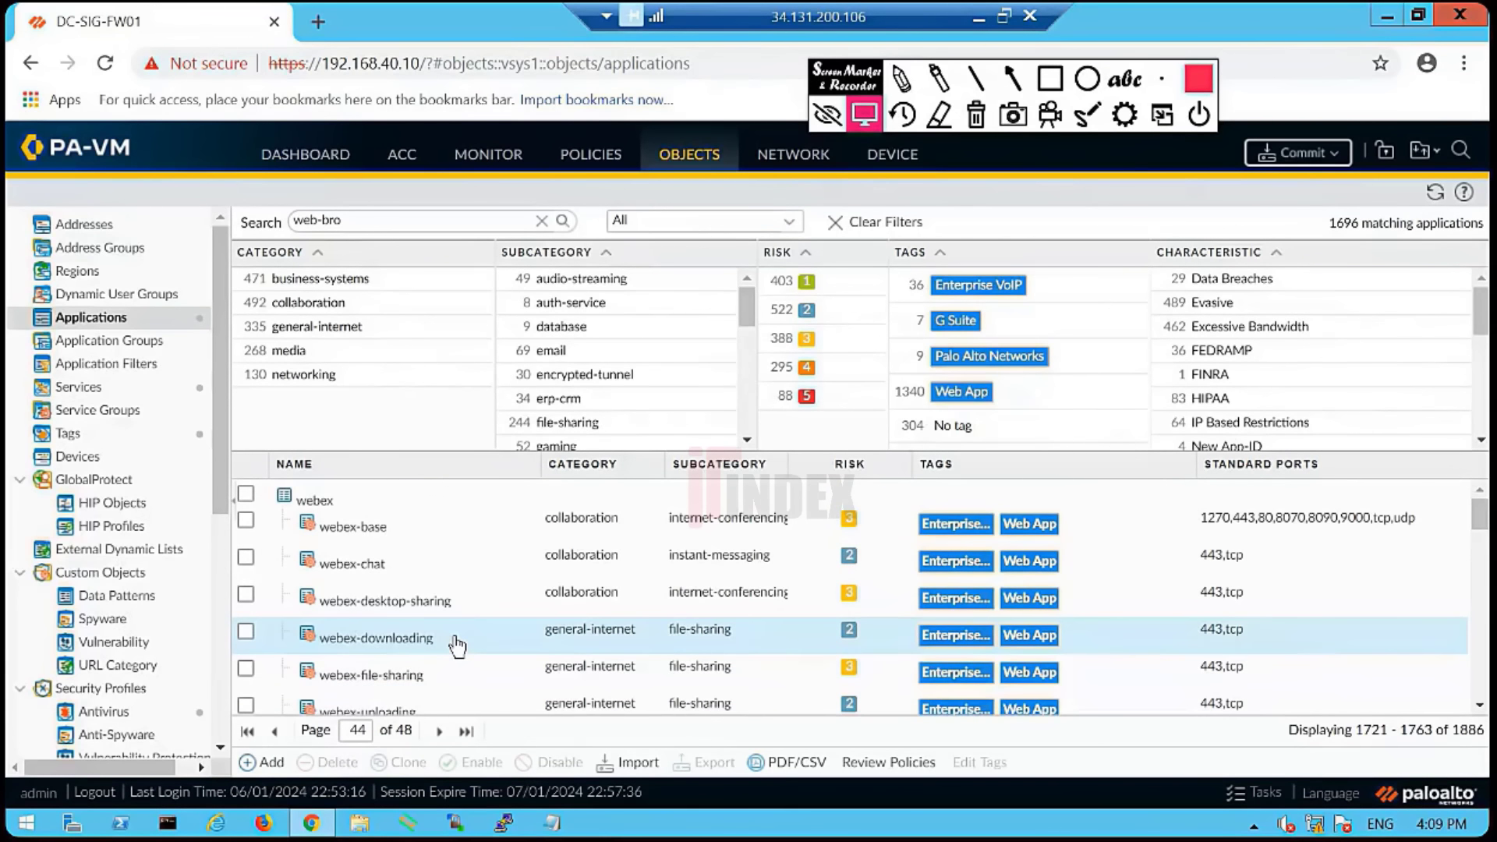
pyautogui.scroll(5, 453, 645)
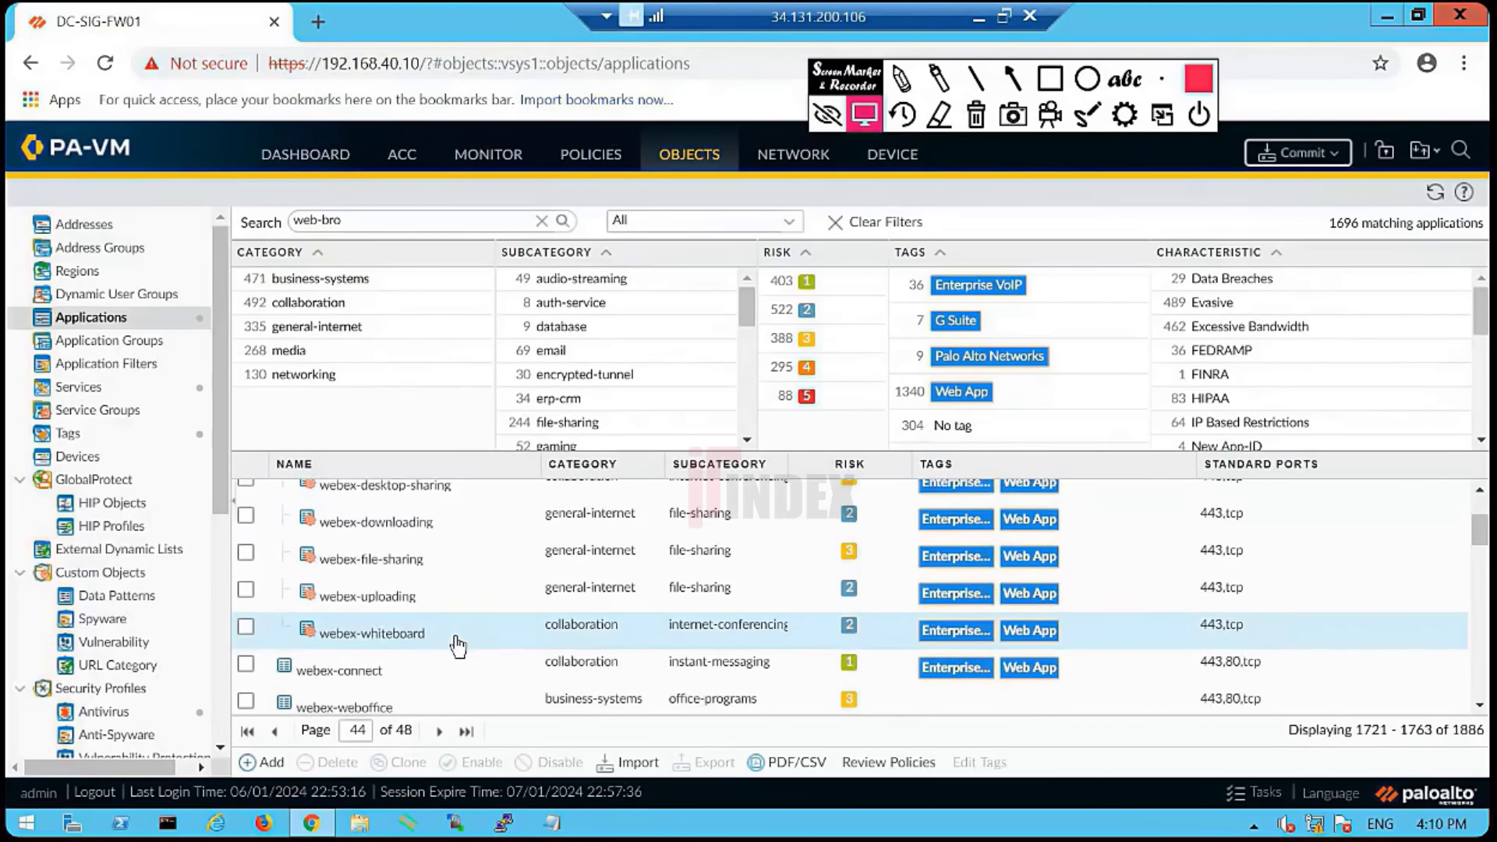
pyautogui.click(441, 733)
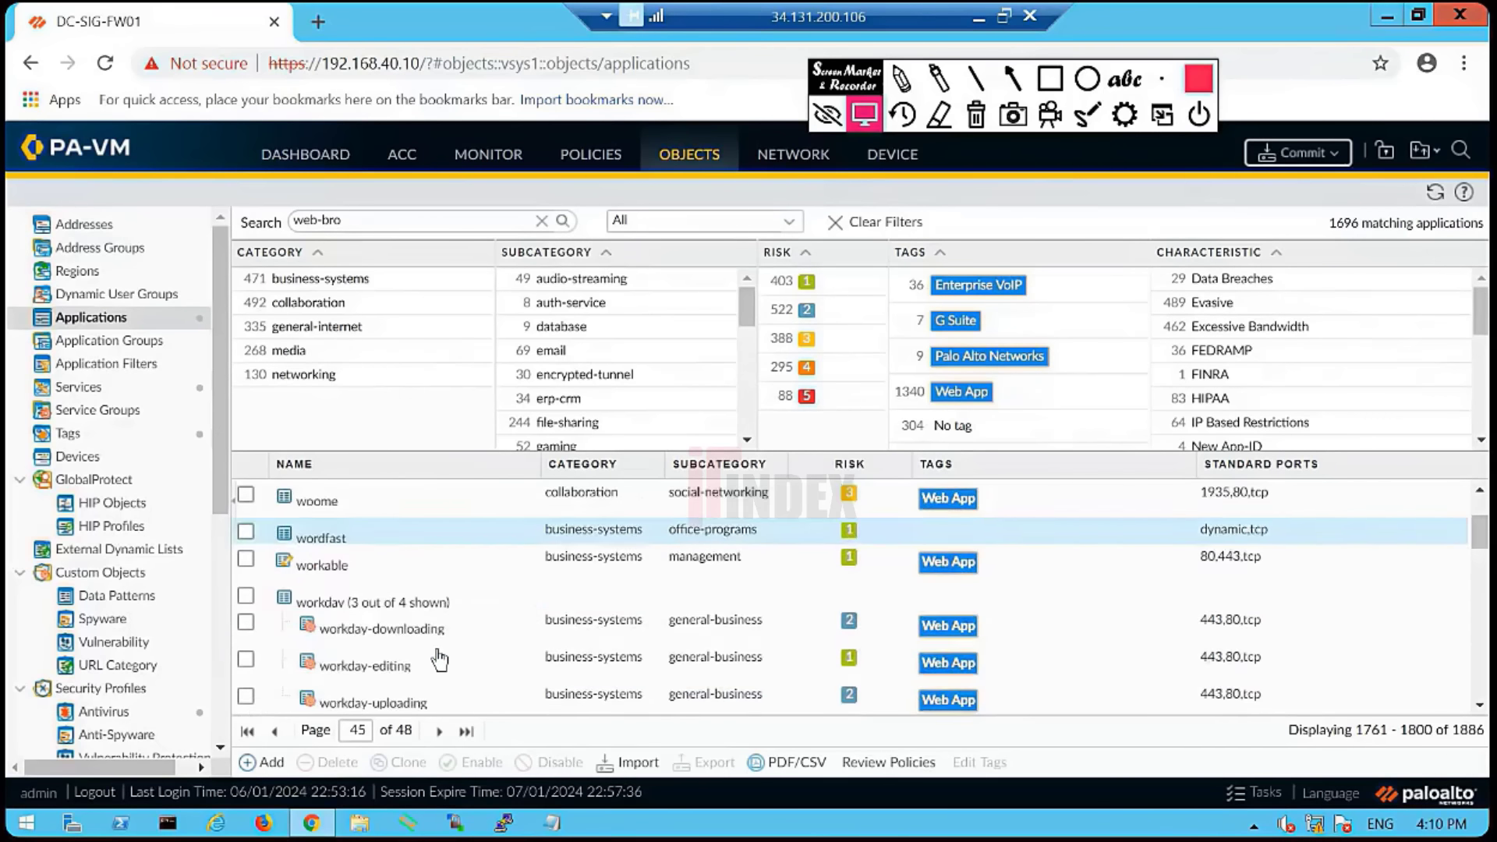
pyautogui.scroll(-5, 437, 657)
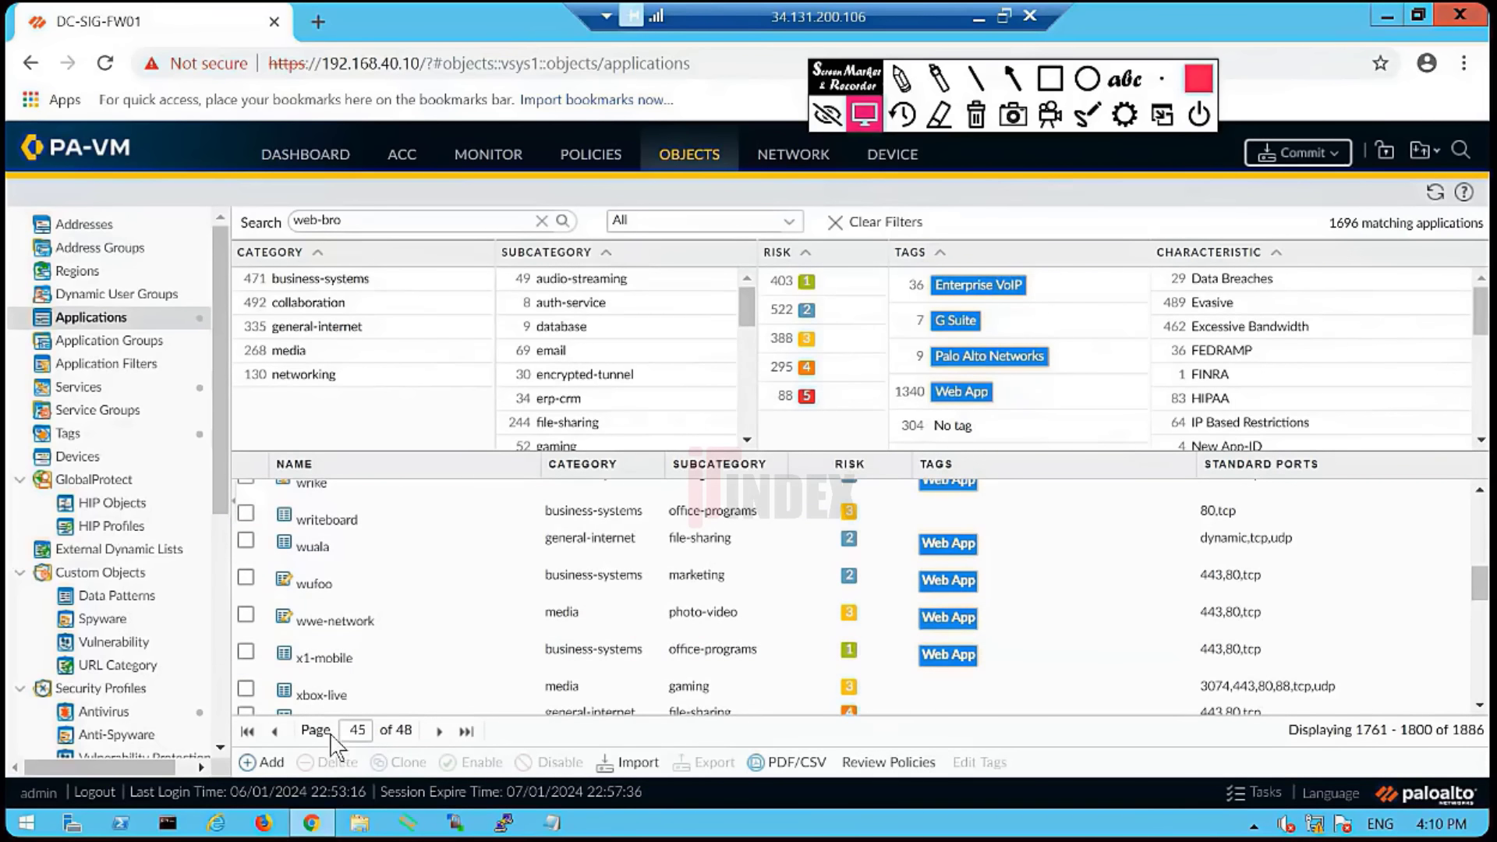
pyautogui.click(275, 732)
pyautogui.click(274, 732)
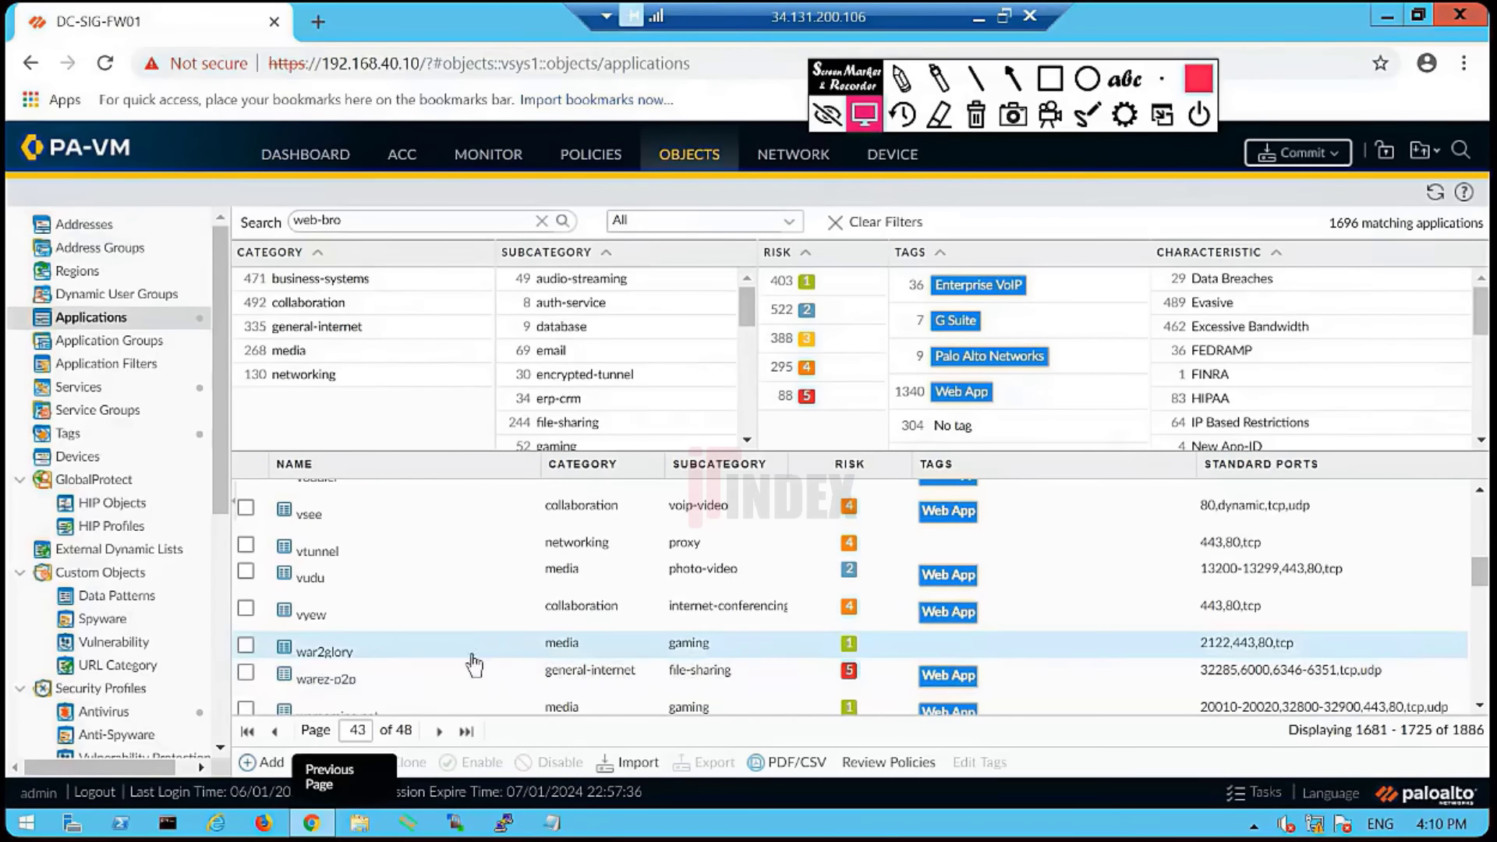
pyautogui.scroll(-5, 476, 659)
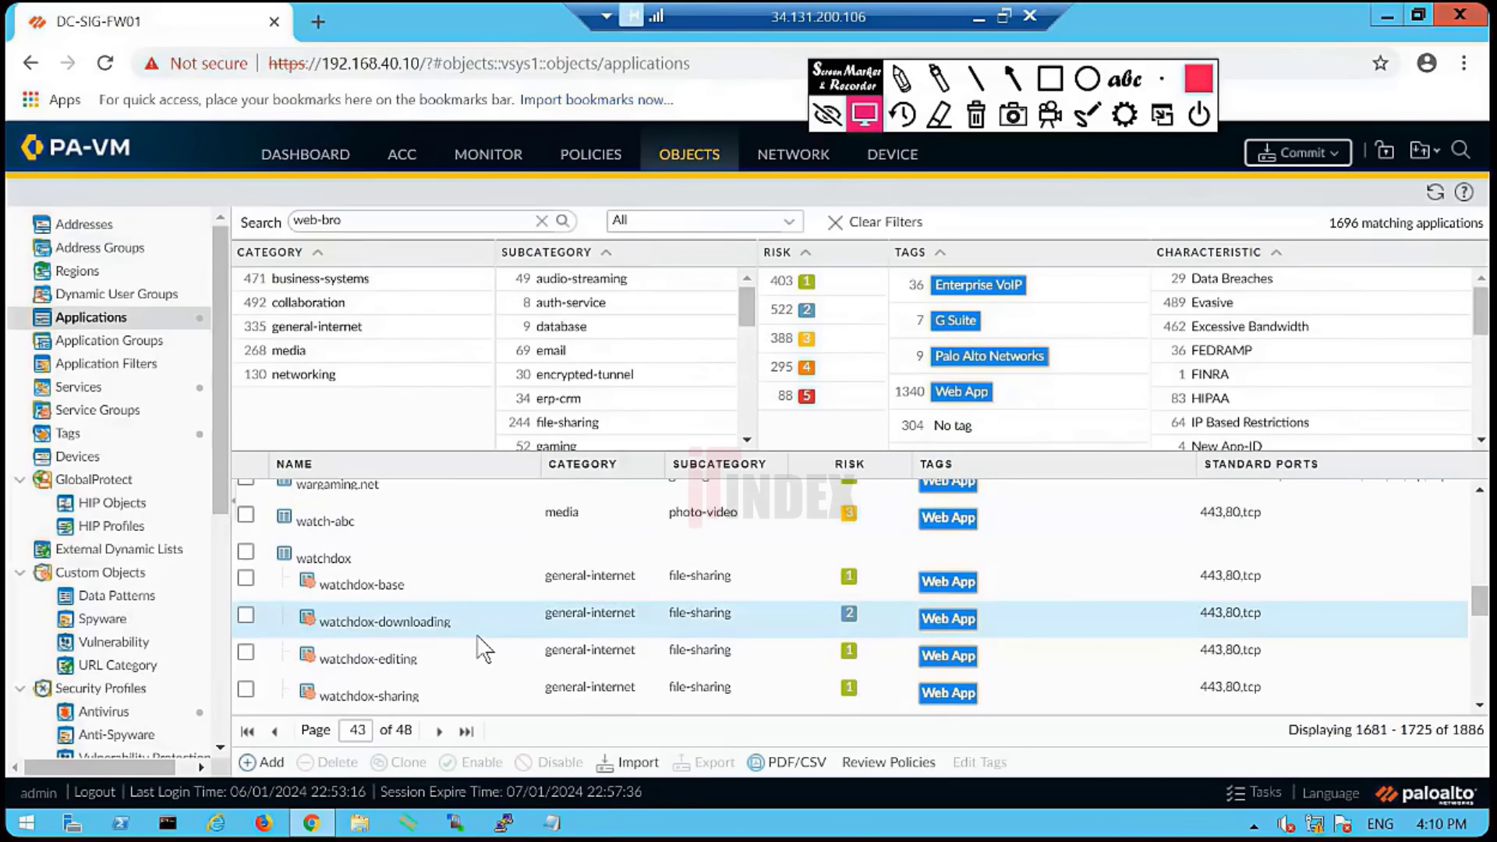
pyautogui.scroll(-2, 485, 649)
pyautogui.scroll(-2, 480, 647)
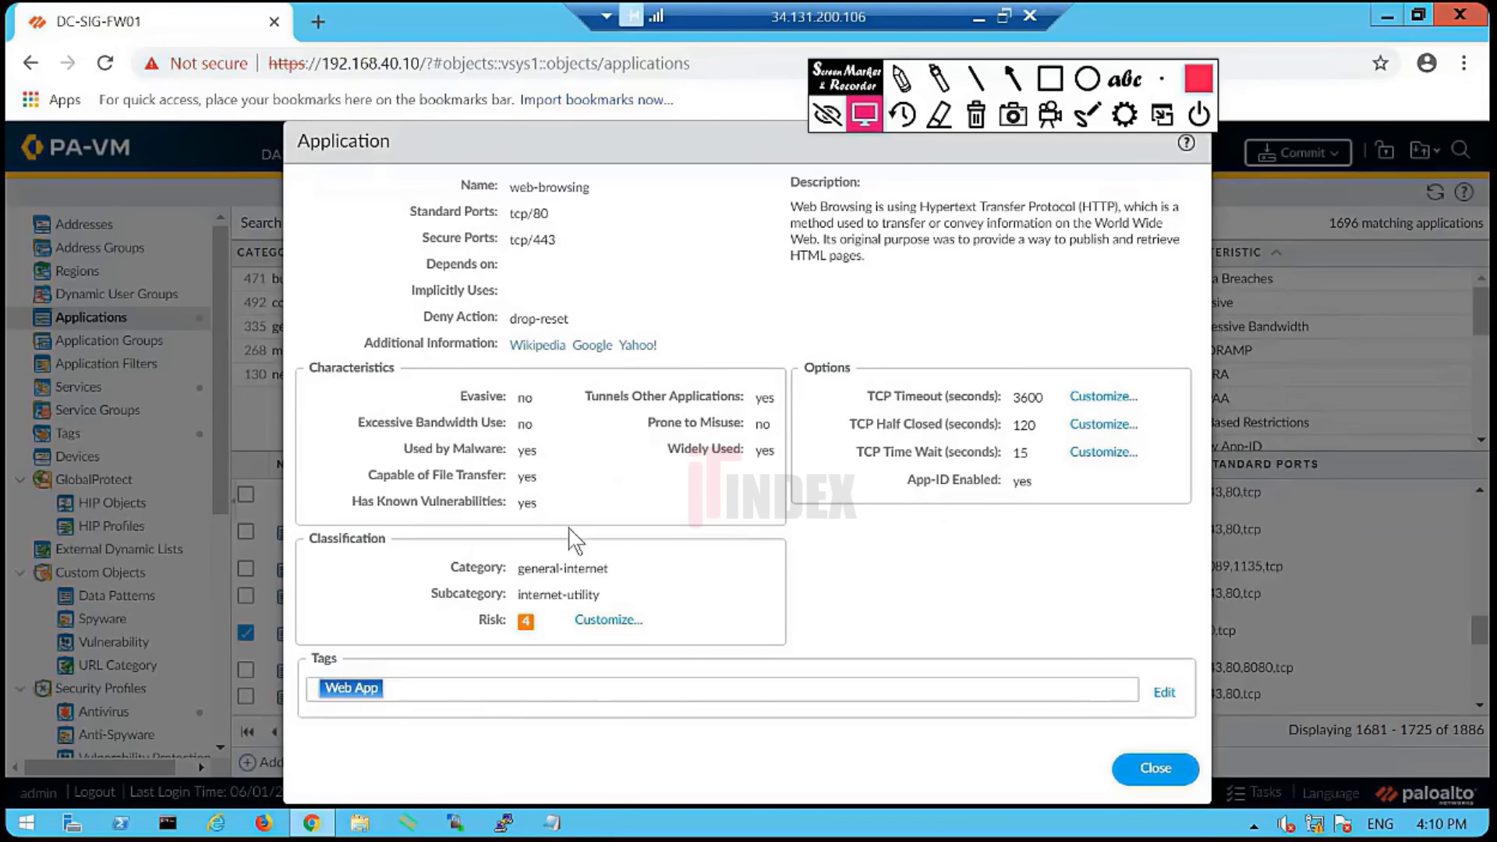
# - Open web-browsing's Wikipedia reference and highlight its description and additional information text
pyautogui.click(538, 345)
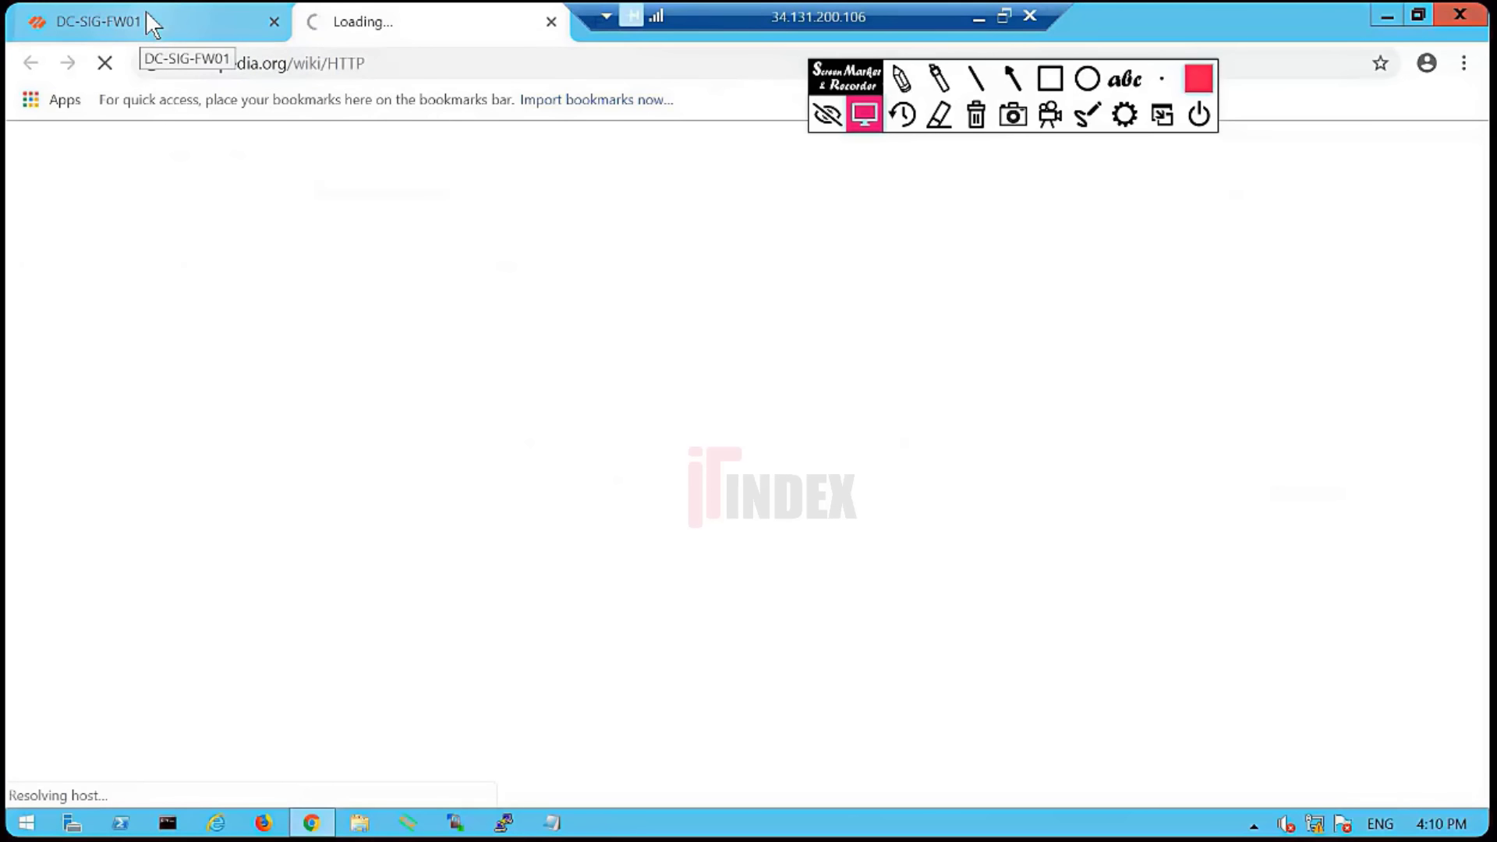
pyautogui.click(190, 20)
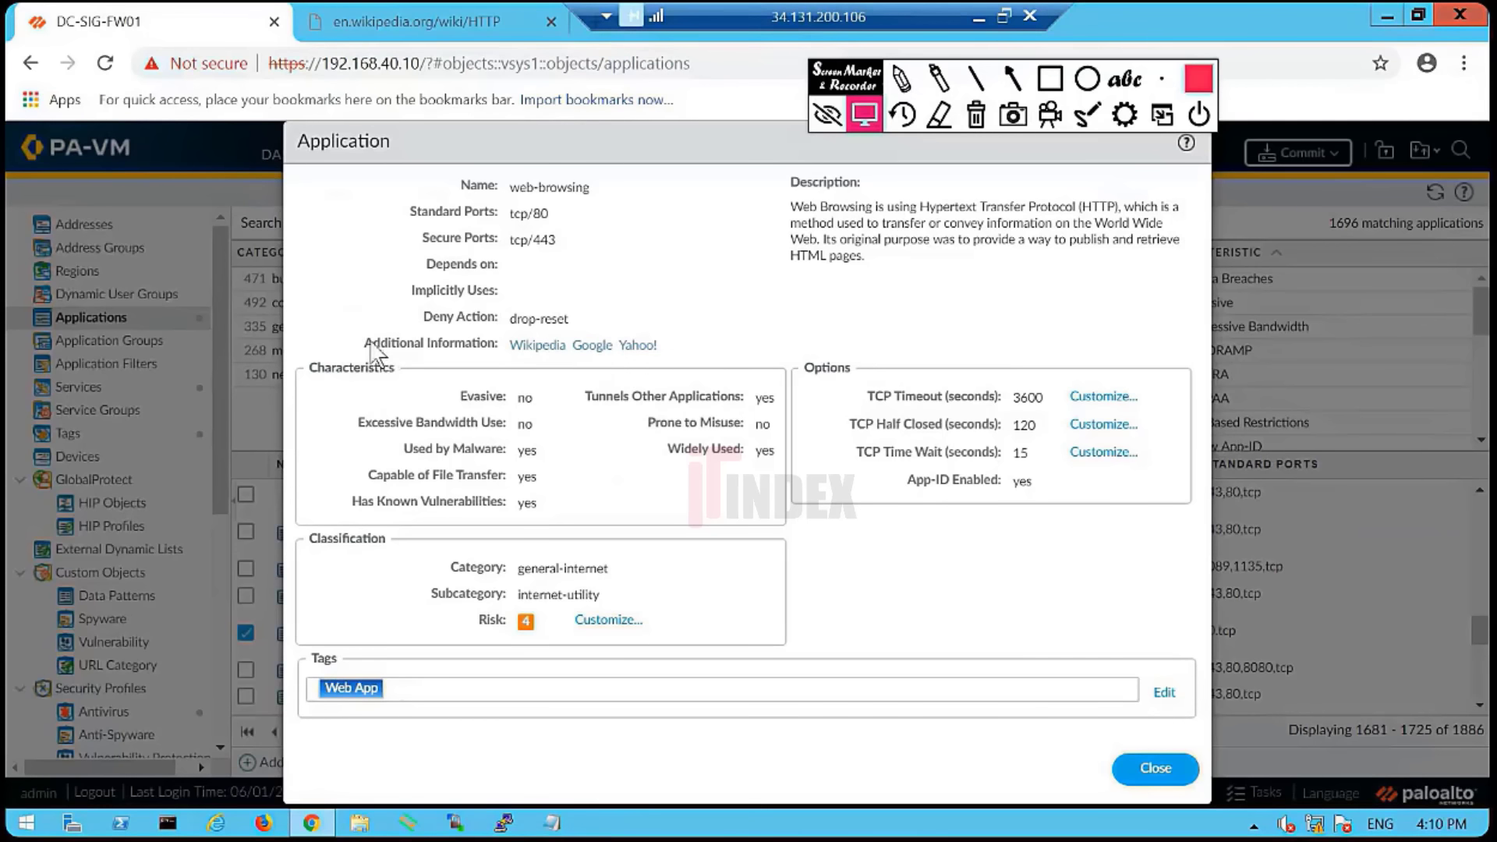
pyautogui.moveTo(368, 347); pyautogui.dragTo(709, 359)
pyautogui.click(701, 338)
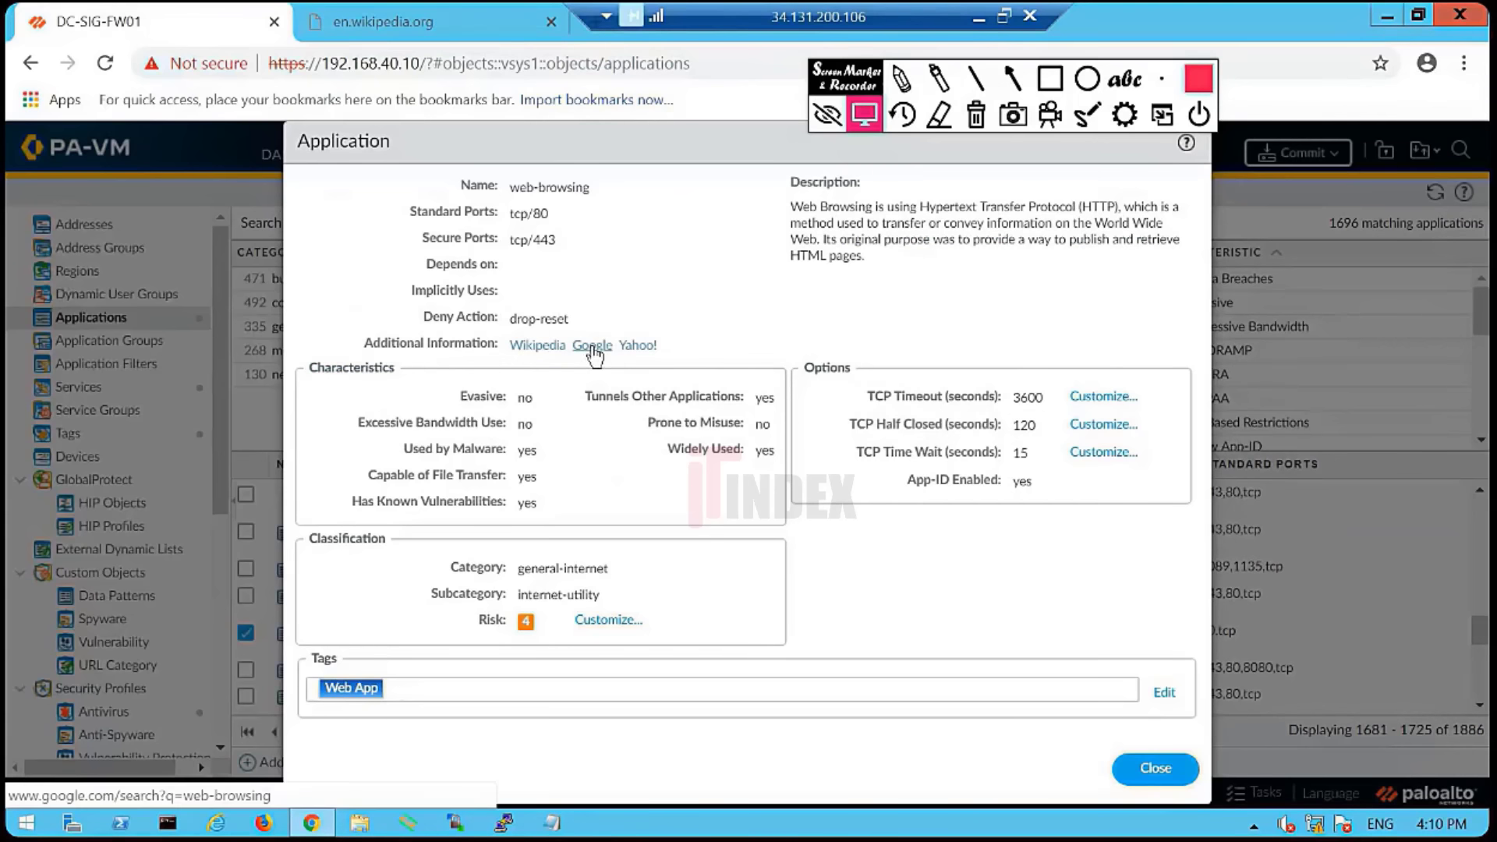
# - Close the Wikipedia tab and the web-browsing details, then go to the Security policy rules
pyautogui.click(551, 22)
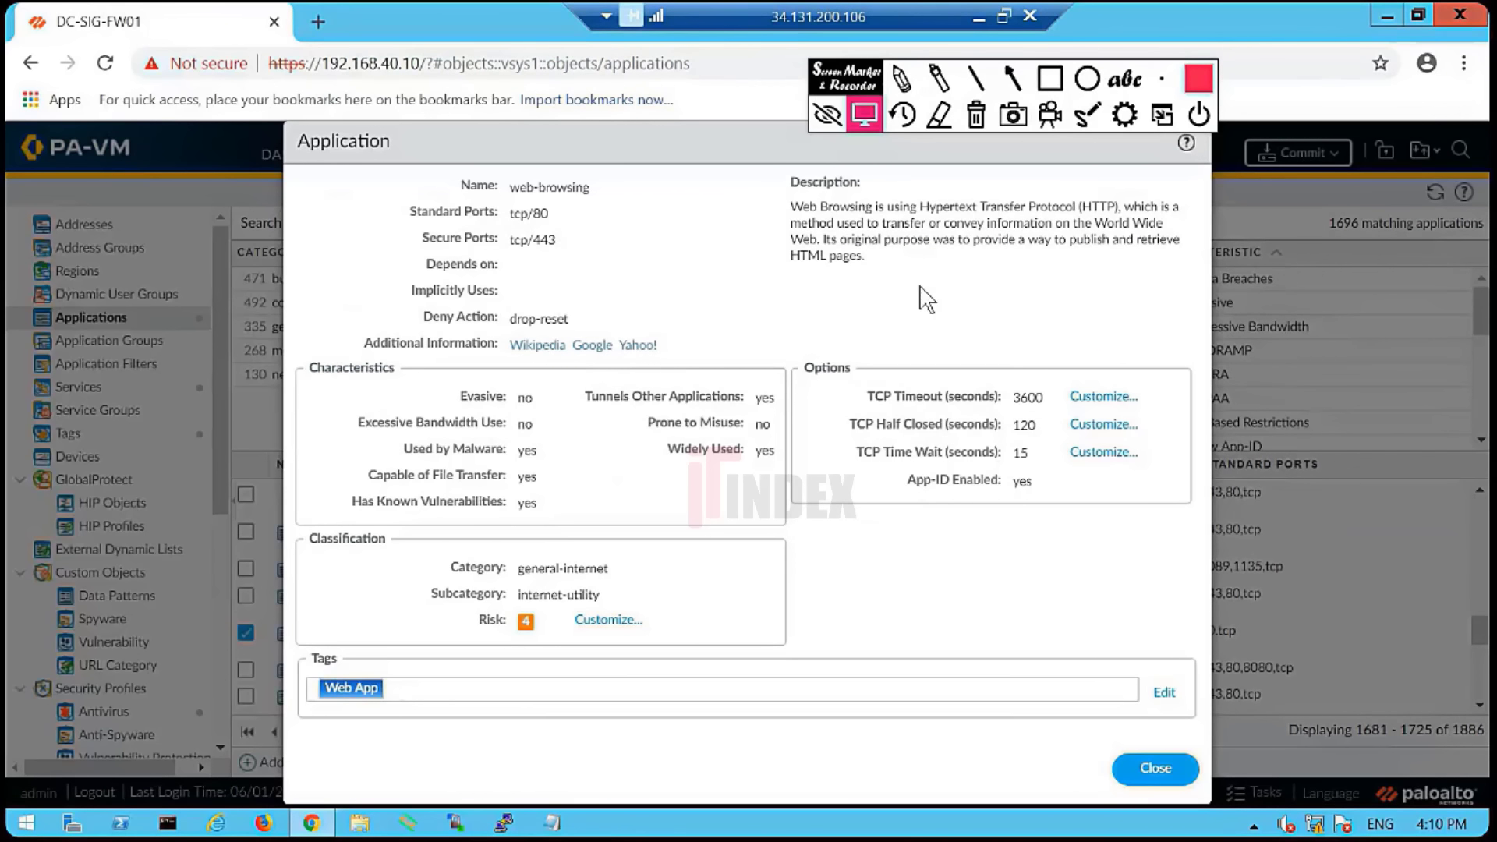
pyautogui.click(1155, 768)
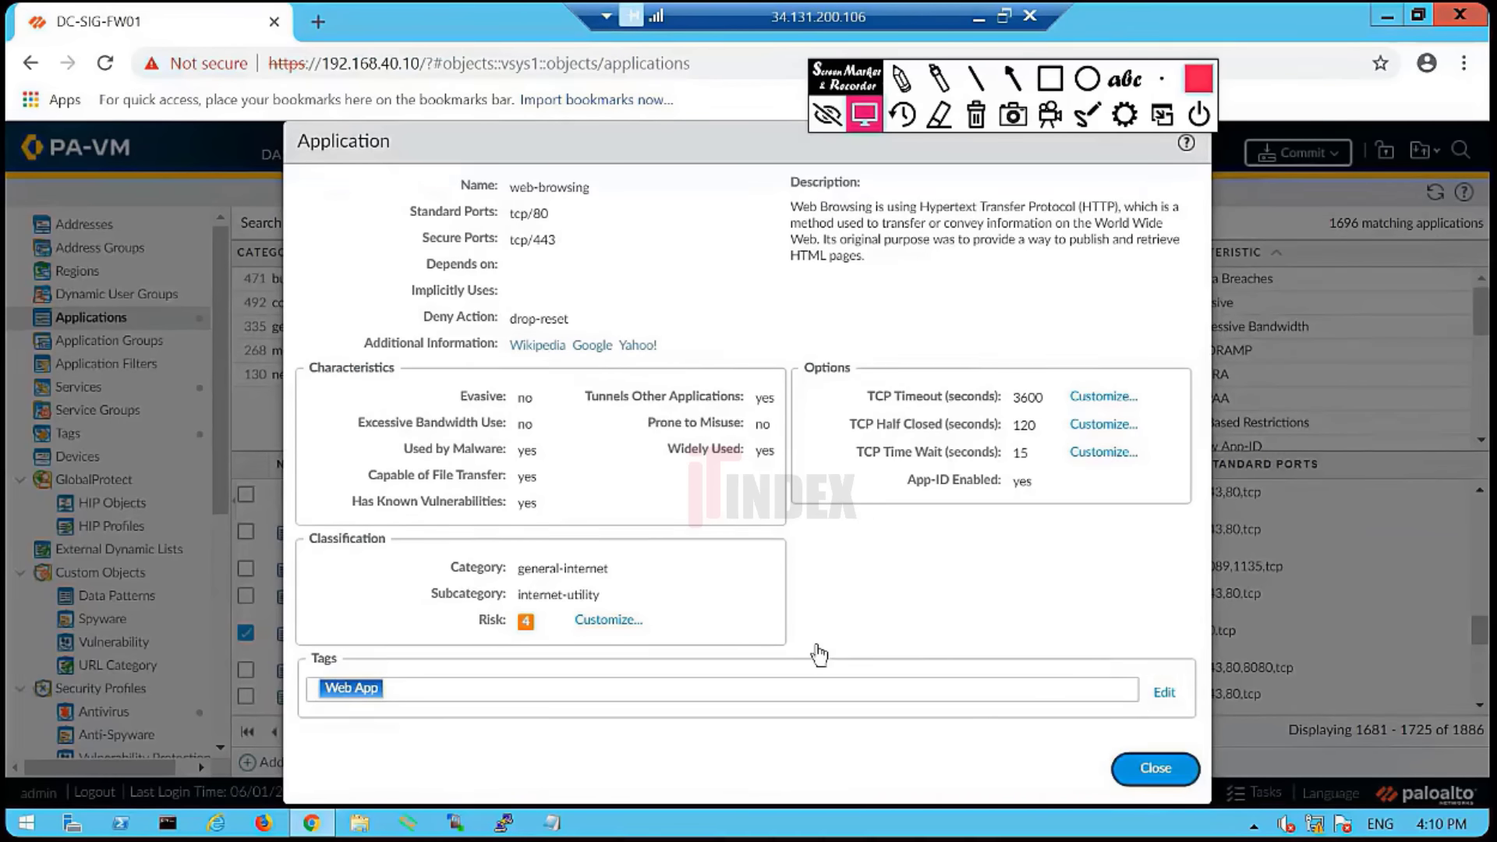
pyautogui.click(603, 158)
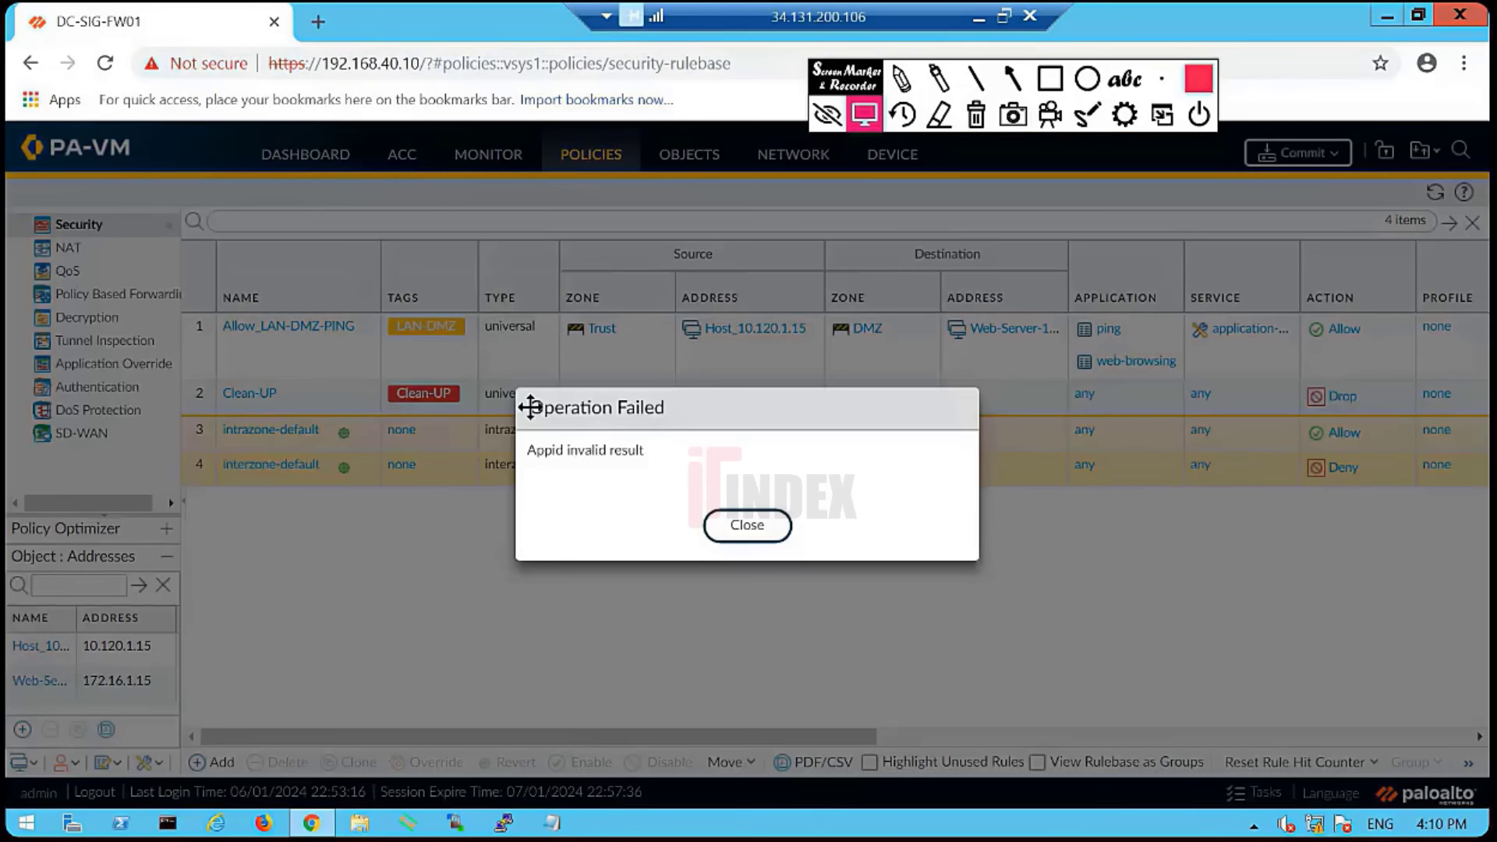
# - Dismiss the Operation Failed error and view web-browsing's Value details from the LAN-DMZ rule
pyautogui.click(772, 527)
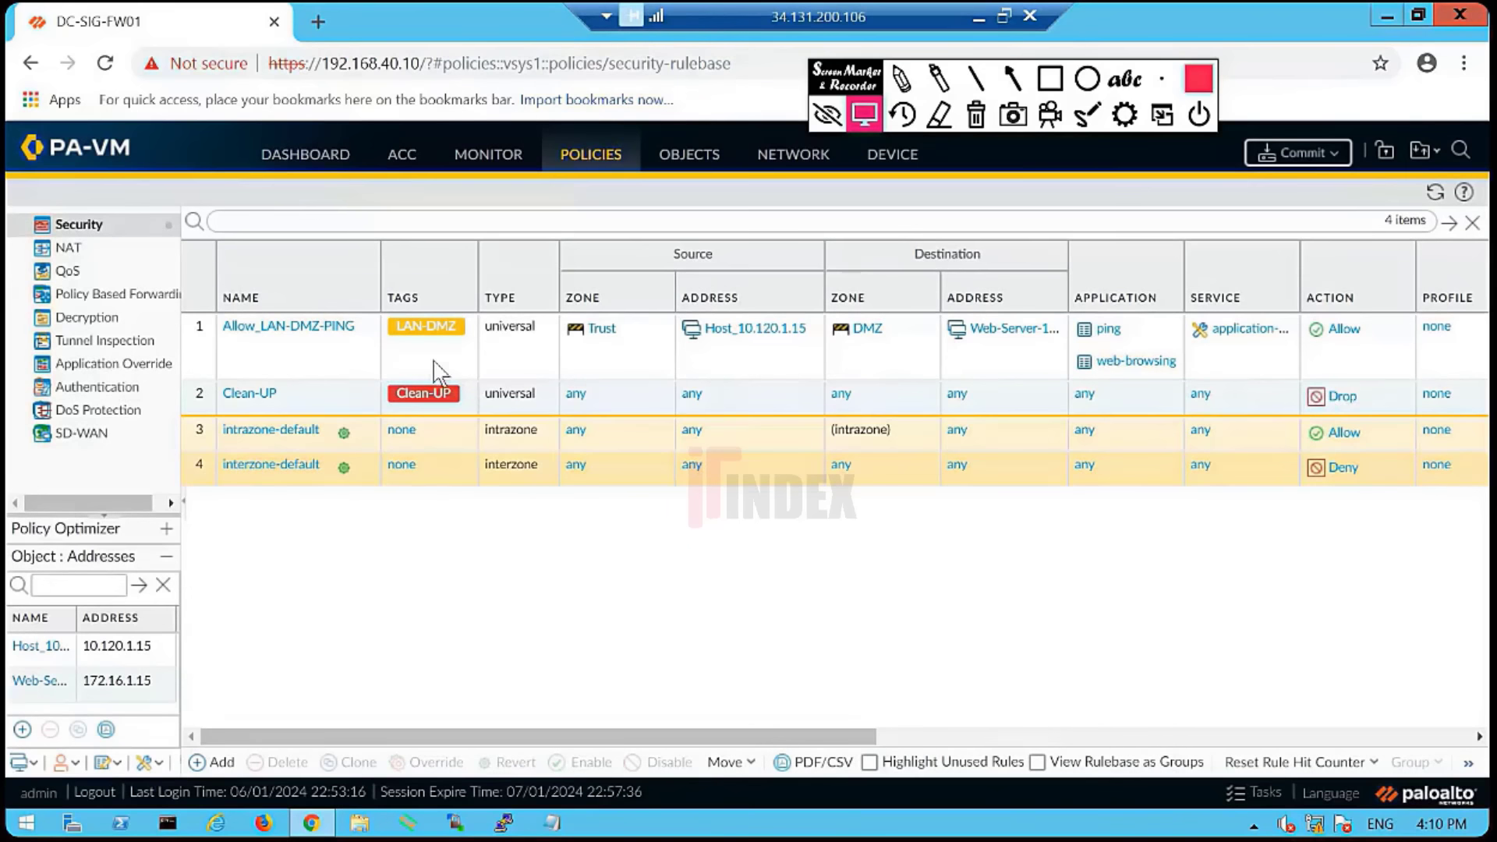
pyautogui.rightClick(1151, 361)
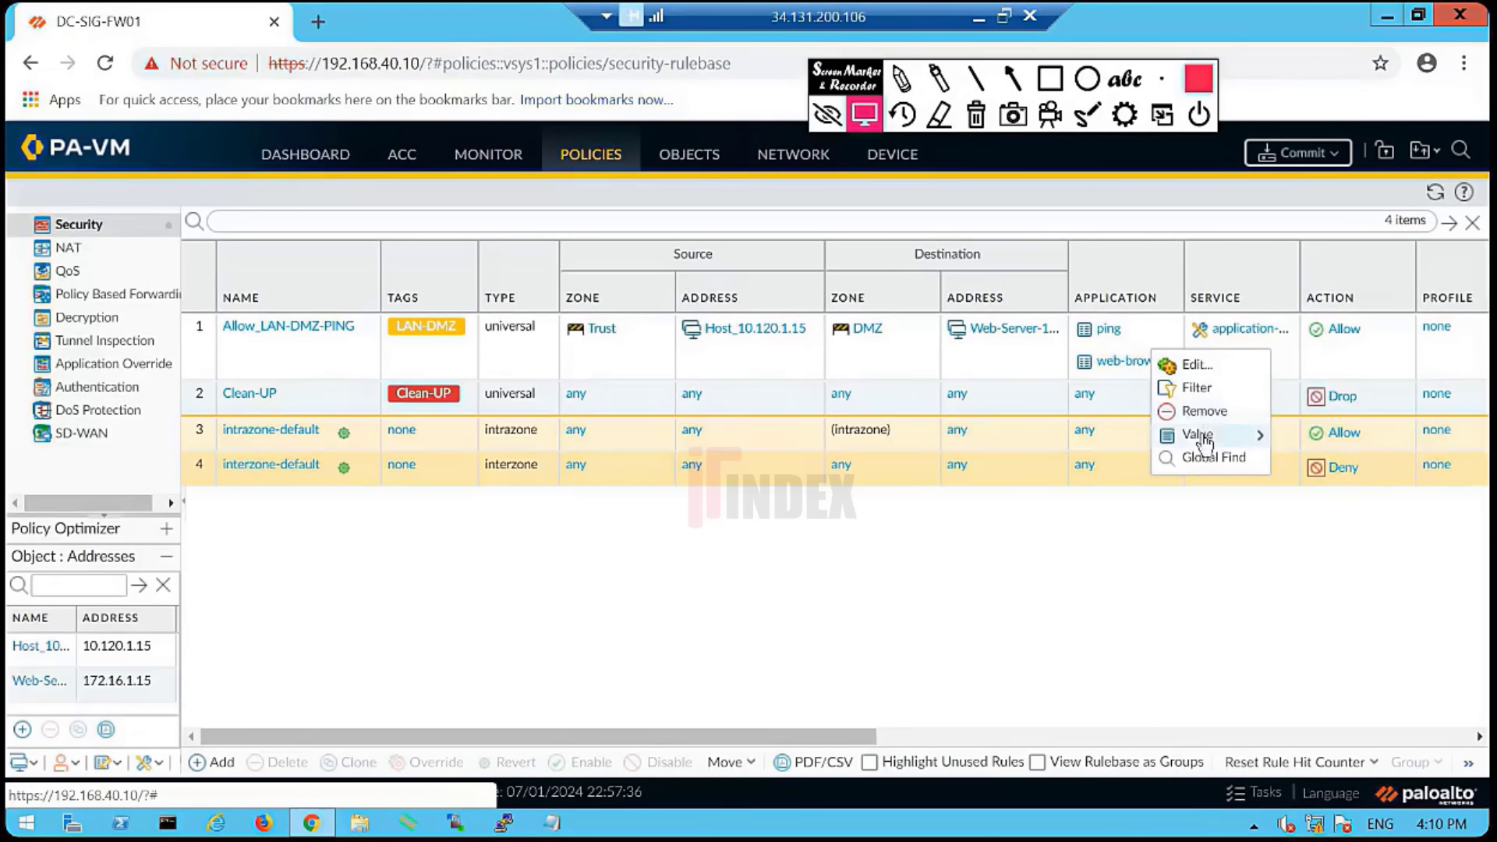
pyautogui.moveTo(1206, 442)
pyautogui.hscroll(5, 878, 624)
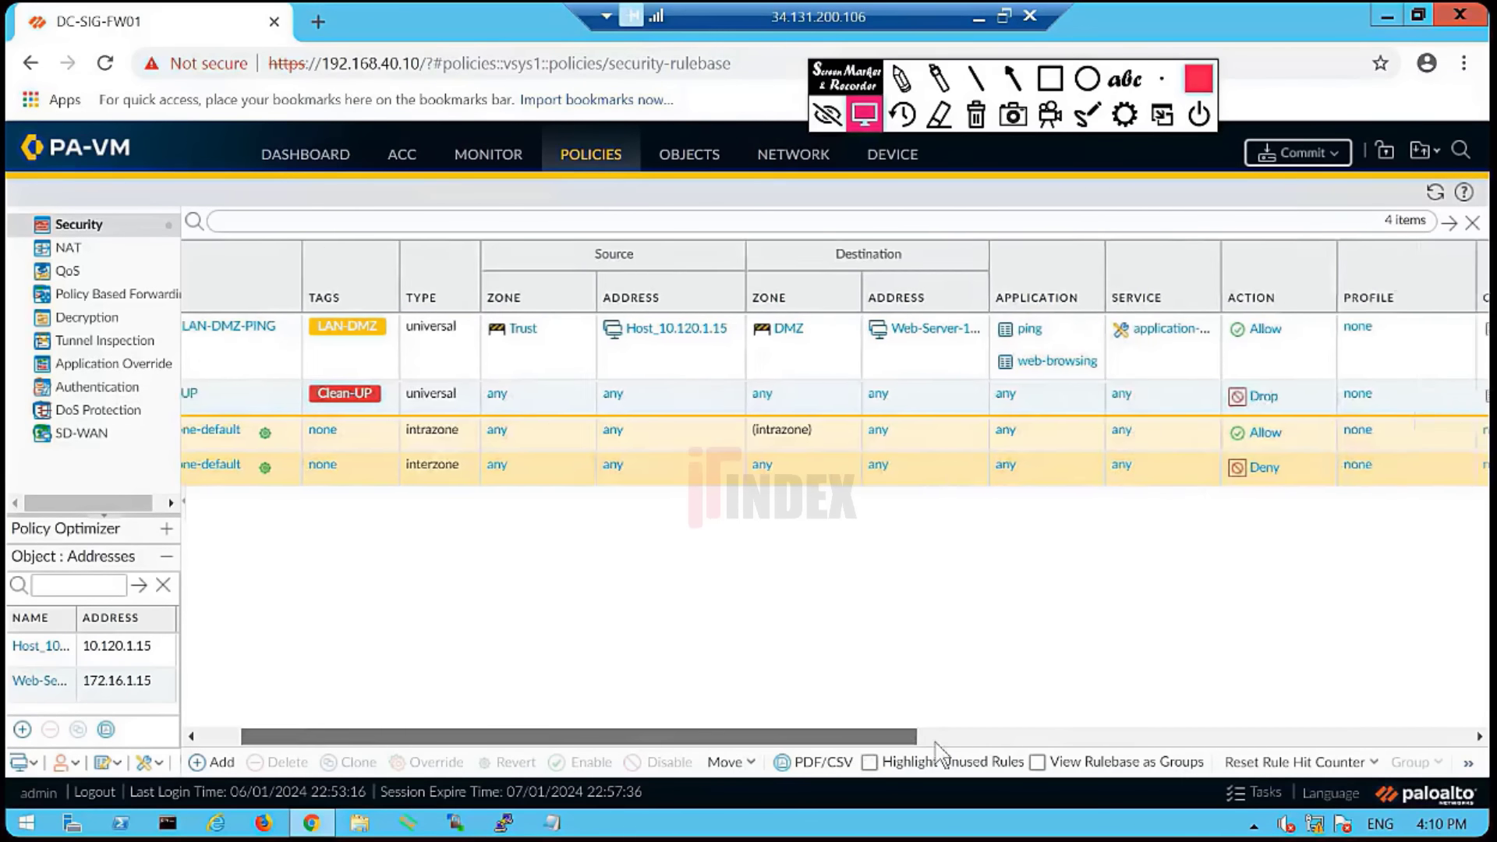
pyautogui.rightClick(787, 362)
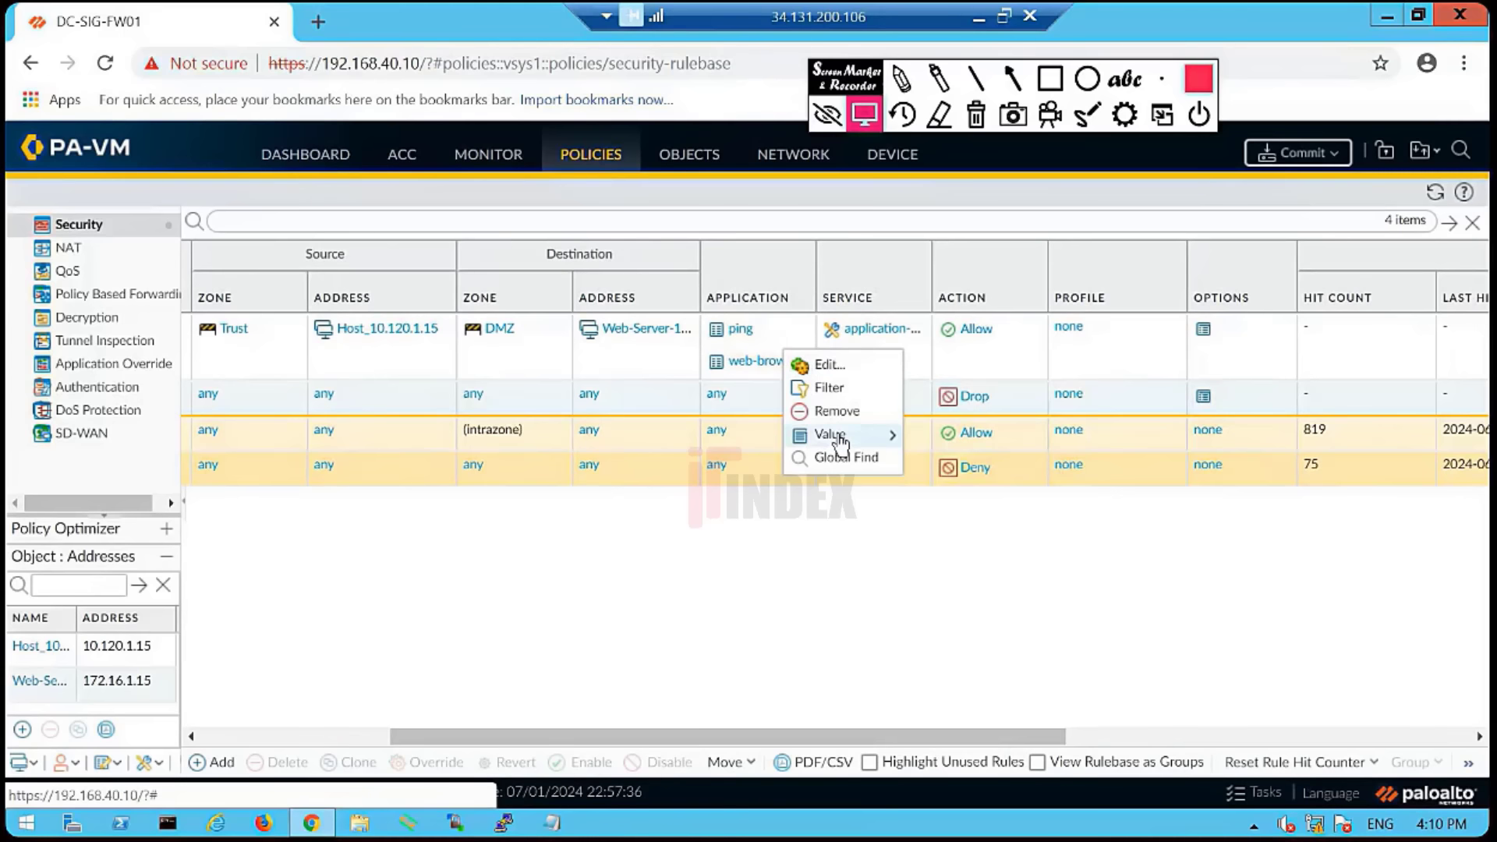
pyautogui.moveTo(840, 441)
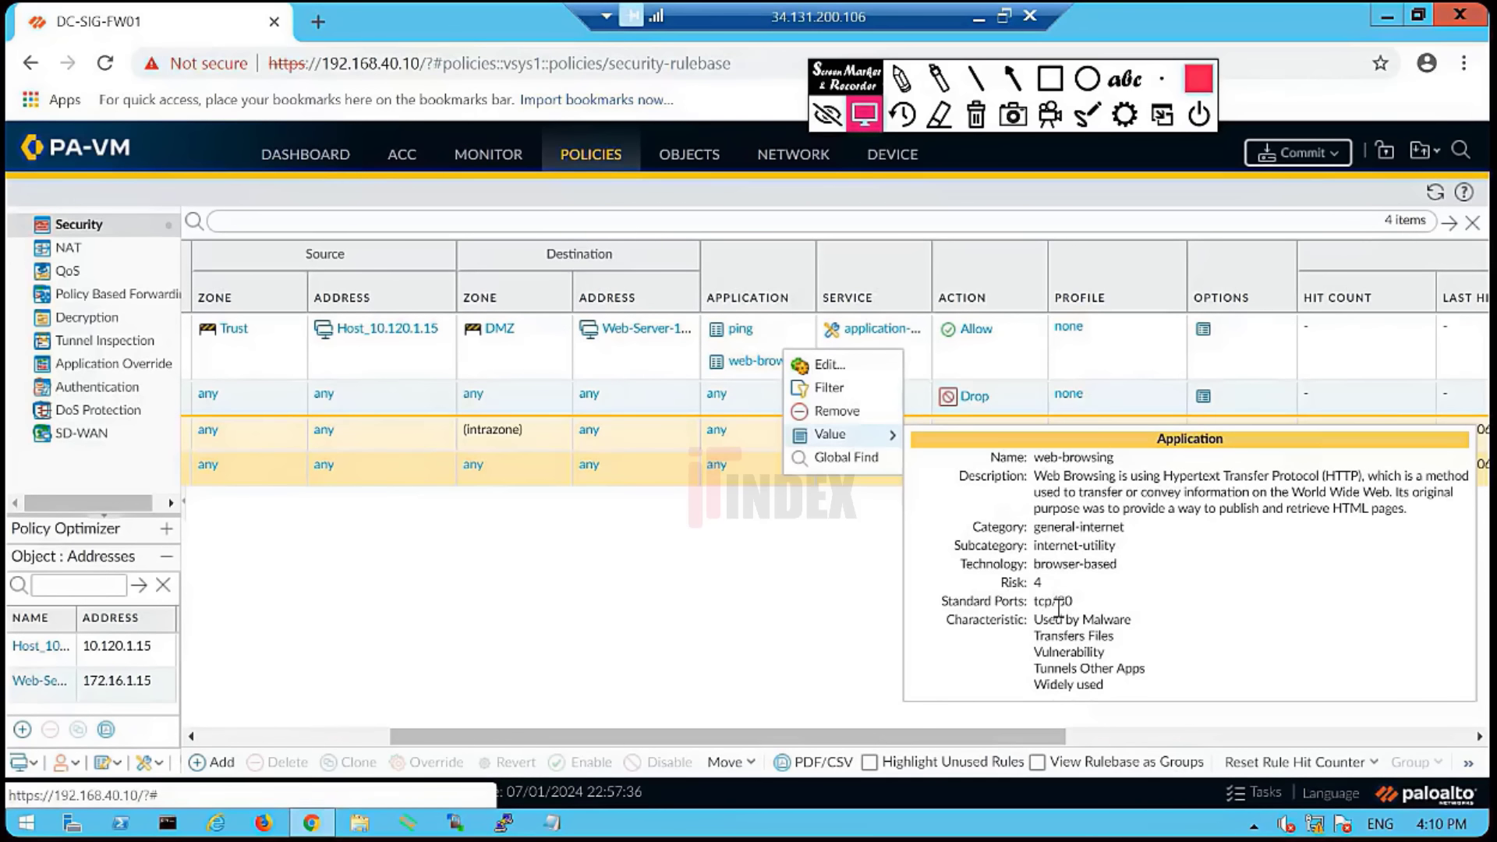
# - Highlight standard port tcp/80, close the popup, and commit the pending configuration changes
pyautogui.moveTo(1075, 602); pyautogui.dragTo(938, 602)
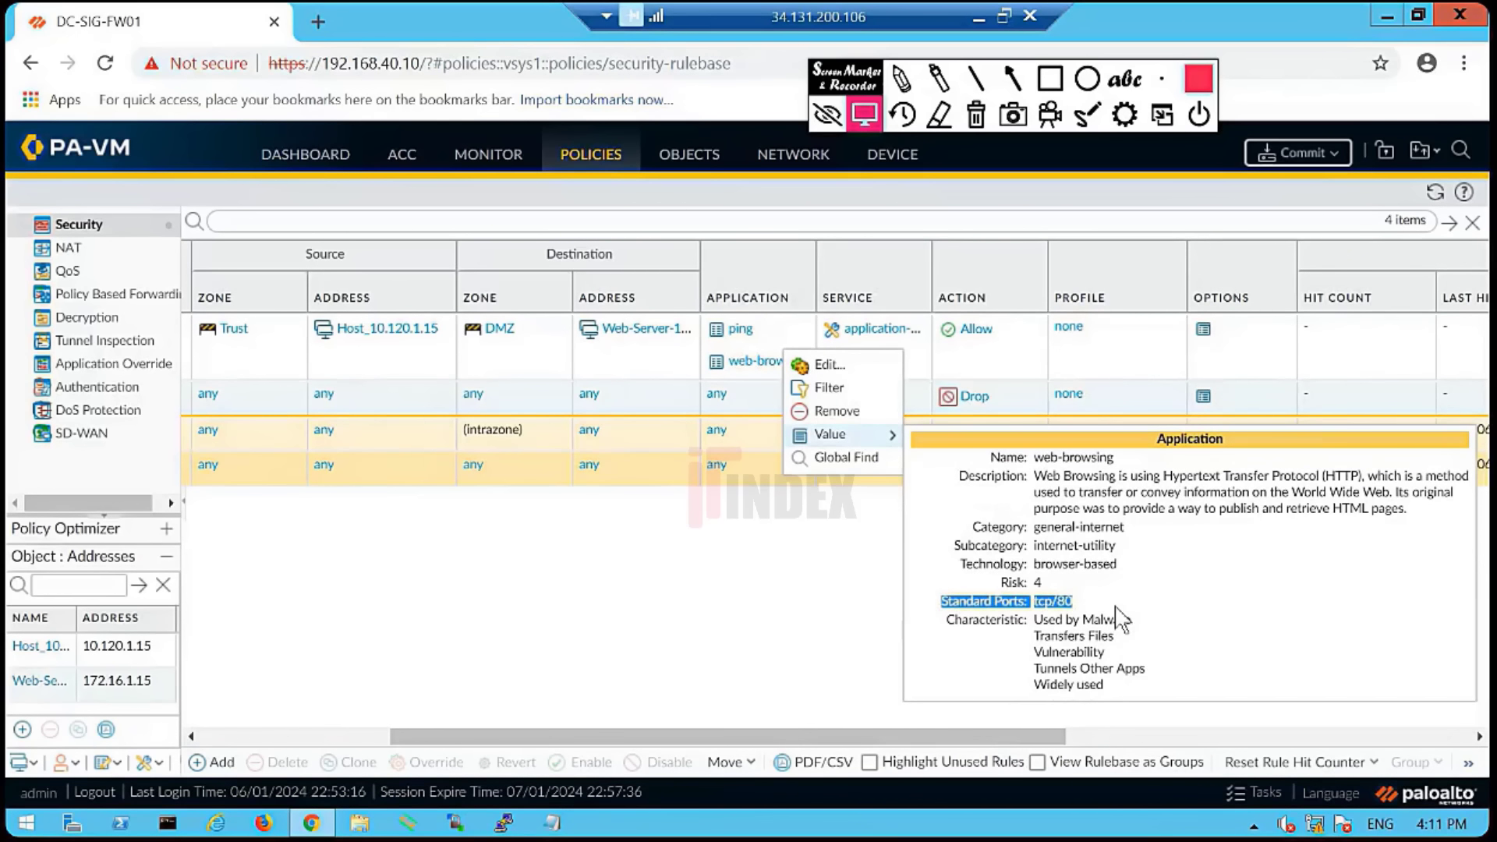
pyautogui.click(1117, 604)
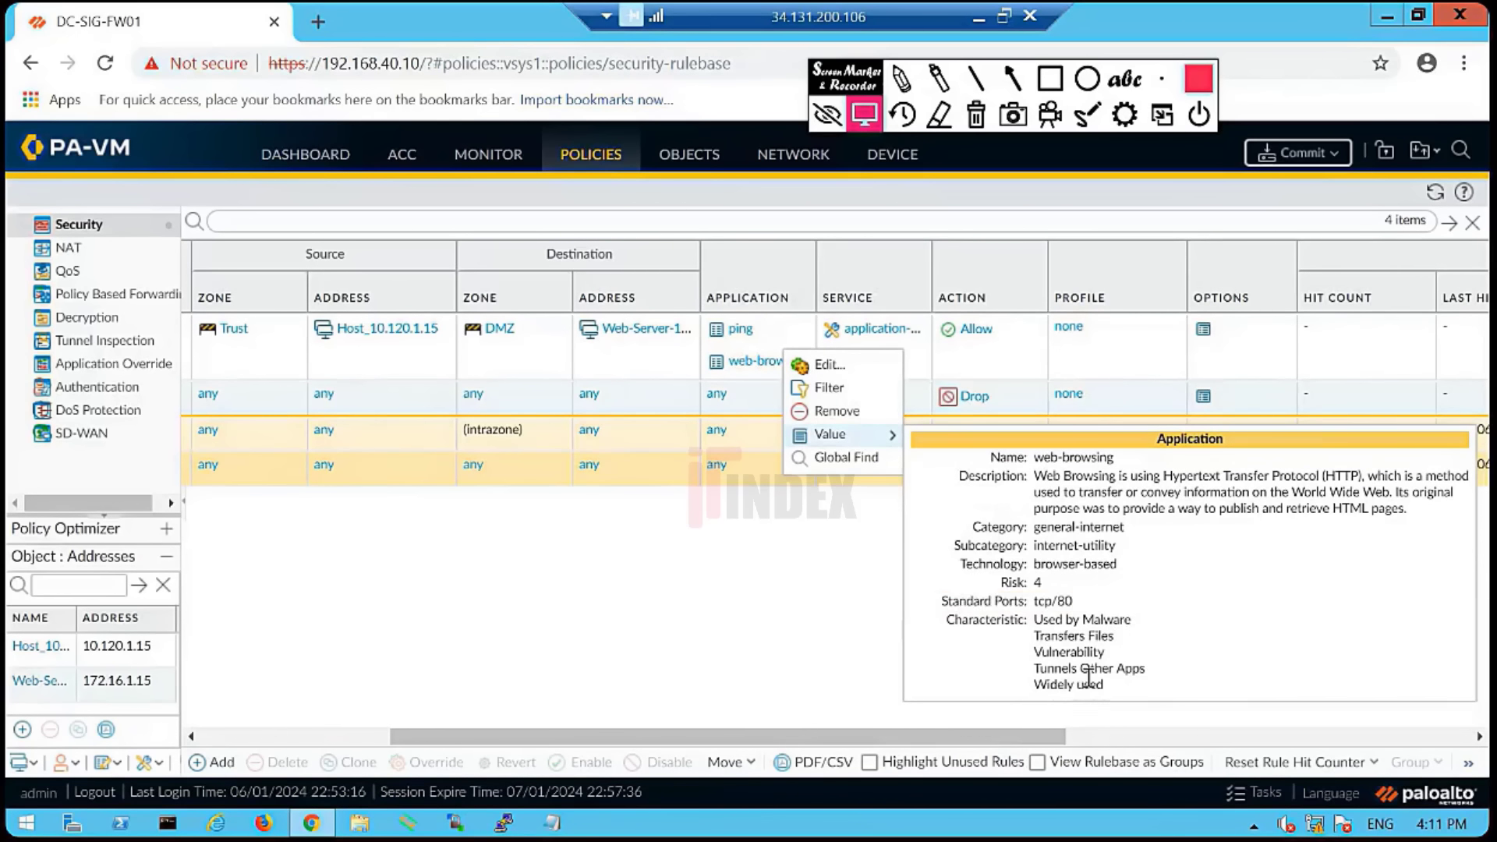
pyautogui.click(609, 597)
pyautogui.moveTo(605, 735); pyautogui.dragTo(469, 667)
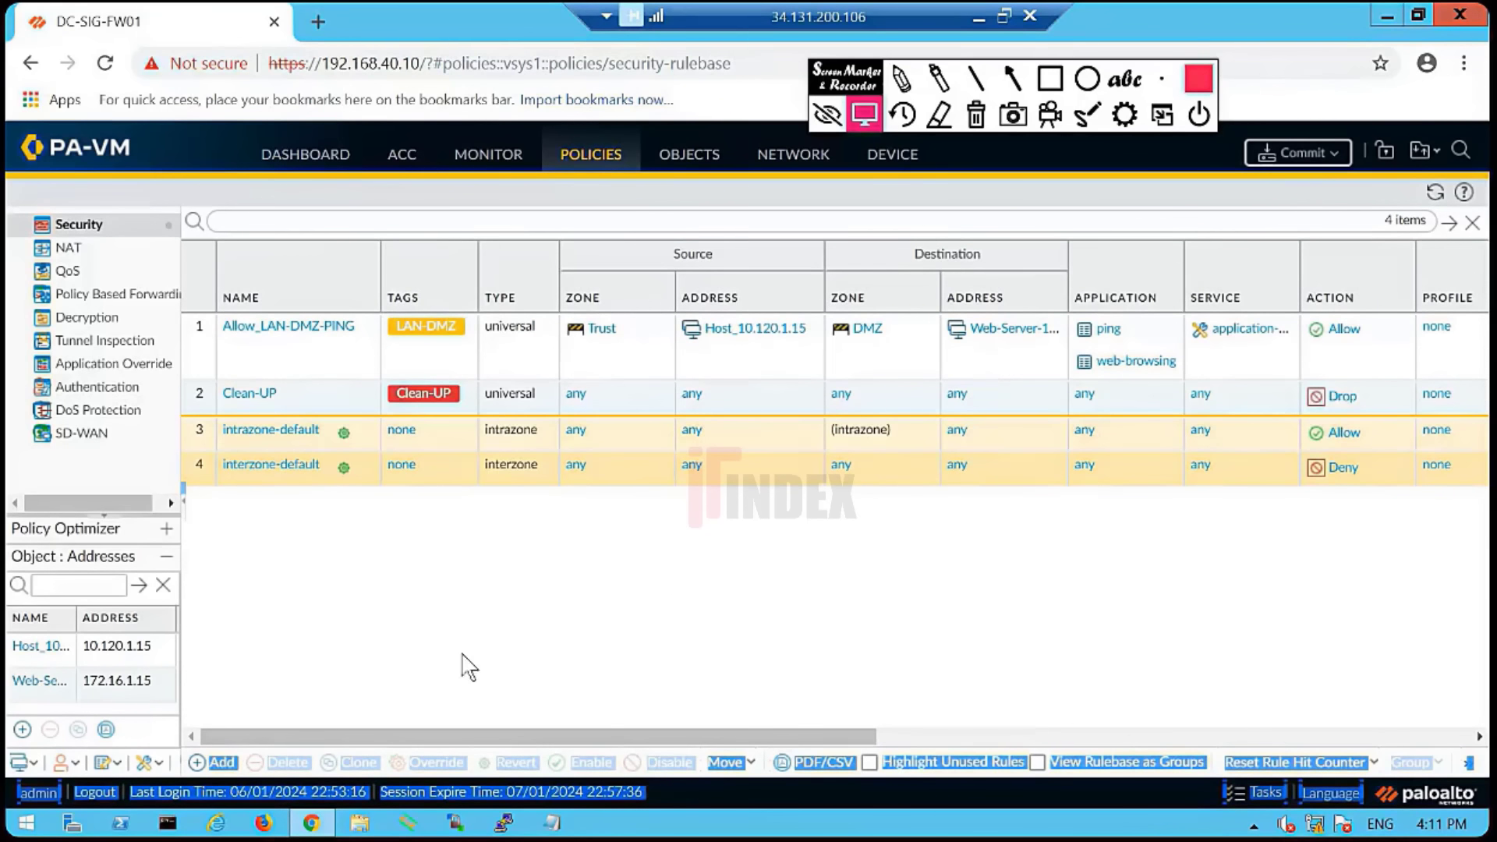
pyautogui.click(1304, 153)
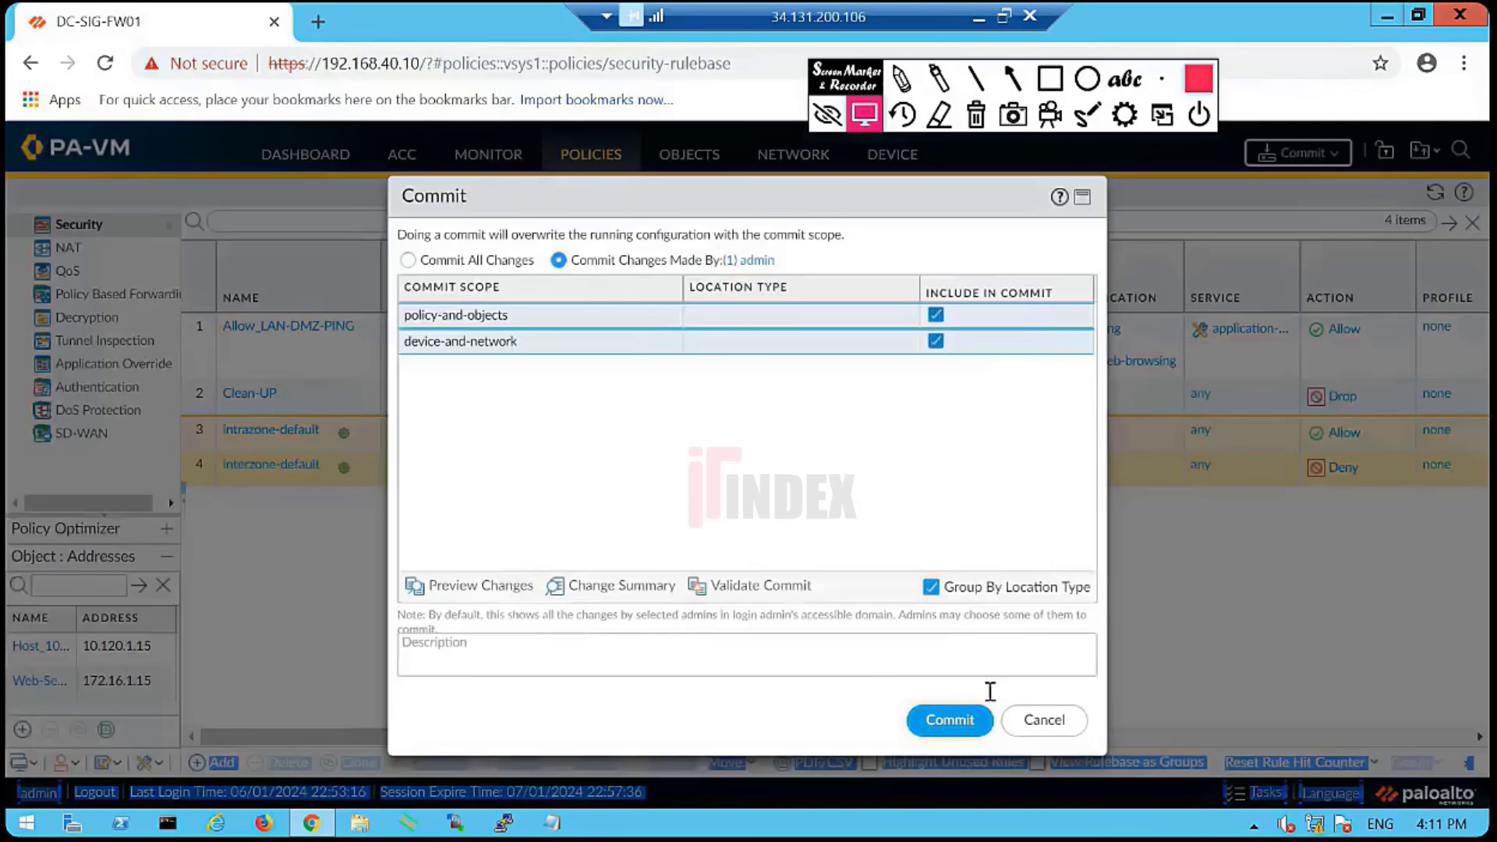
pyautogui.click(947, 719)
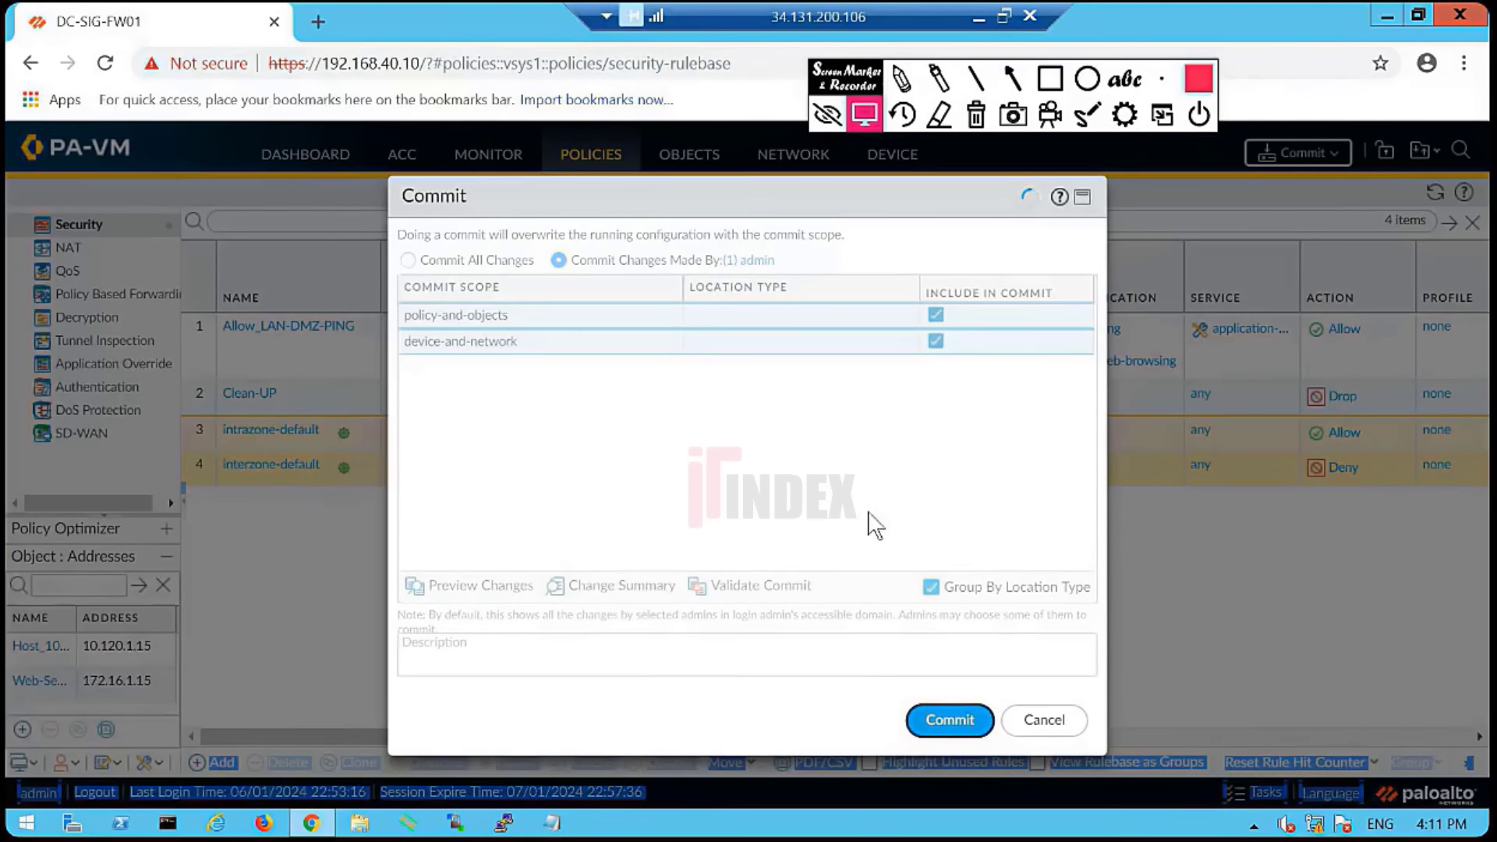